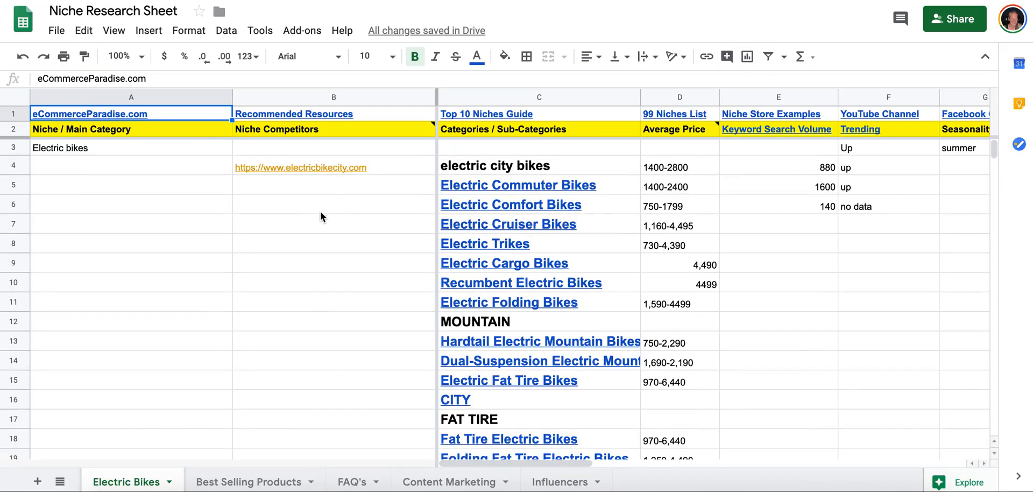
# Copy the electricbikecity.com link from the Electric Bikes sheet into A1 of Best Selling Products and widen column A to fit.
pyautogui.moveTo(335, 169)
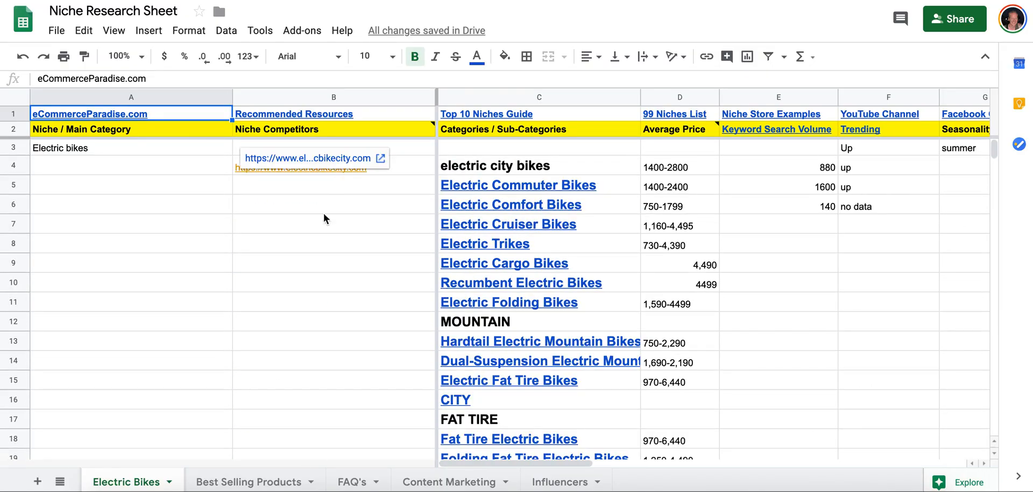
pyautogui.click(241, 482)
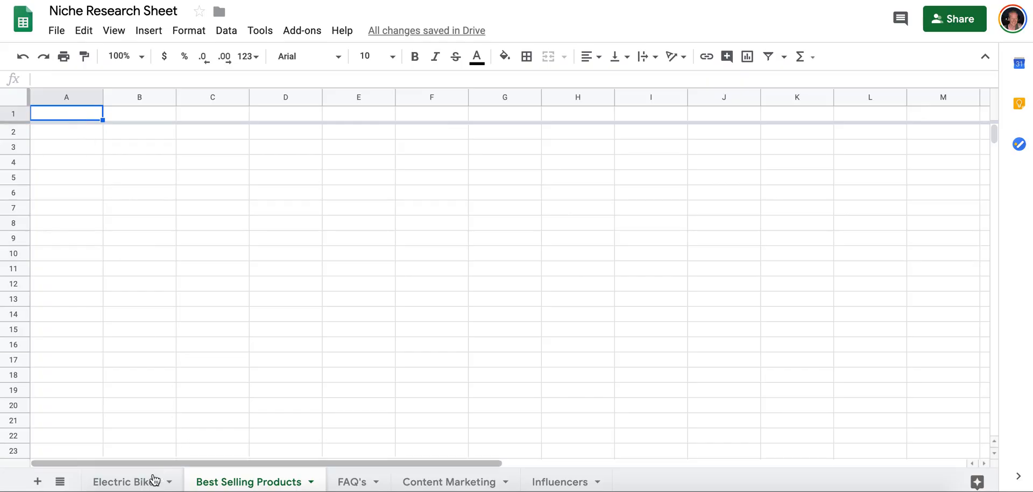
pyautogui.click(128, 482)
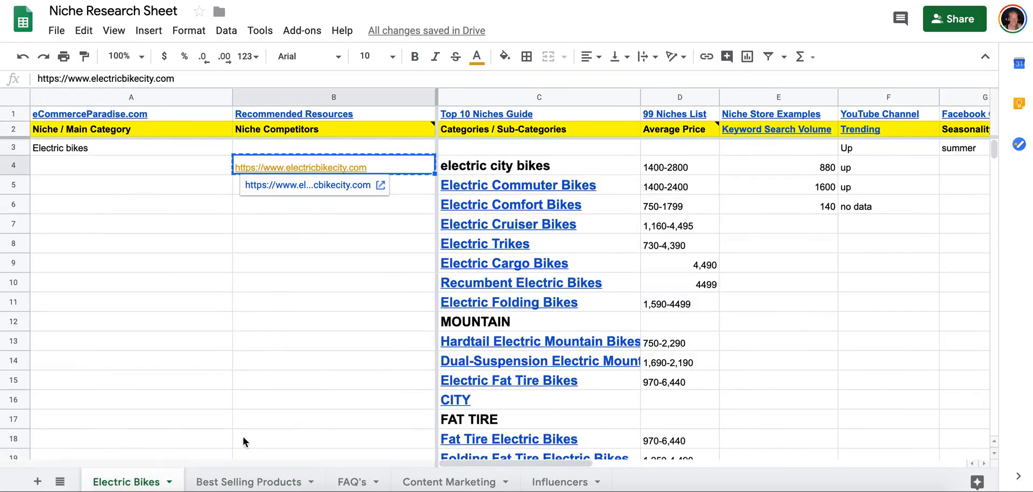
pyautogui.click(248, 482)
pyautogui.write('https://www.electricbikecity.com')
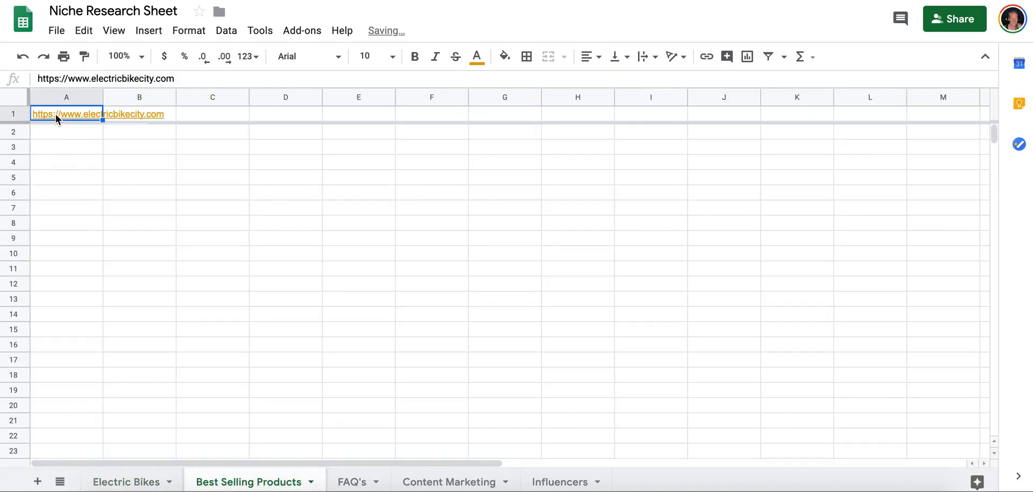
pyautogui.click(130, 115)
pyautogui.moveTo(102, 96); pyautogui.dragTo(178, 96)
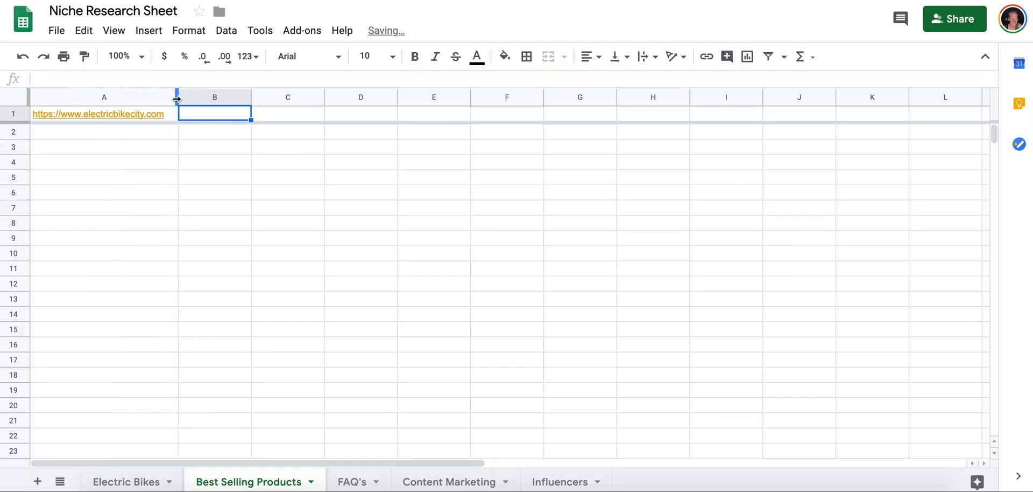
# Copy the electriczip.com competitor link from the Electric Bikes sheet into B1 of Best Selling Products and widen column B to fit.
pyautogui.click(123, 483)
pyautogui.scroll(-10, 334, 273)
pyautogui.scroll(9, 323, 178)
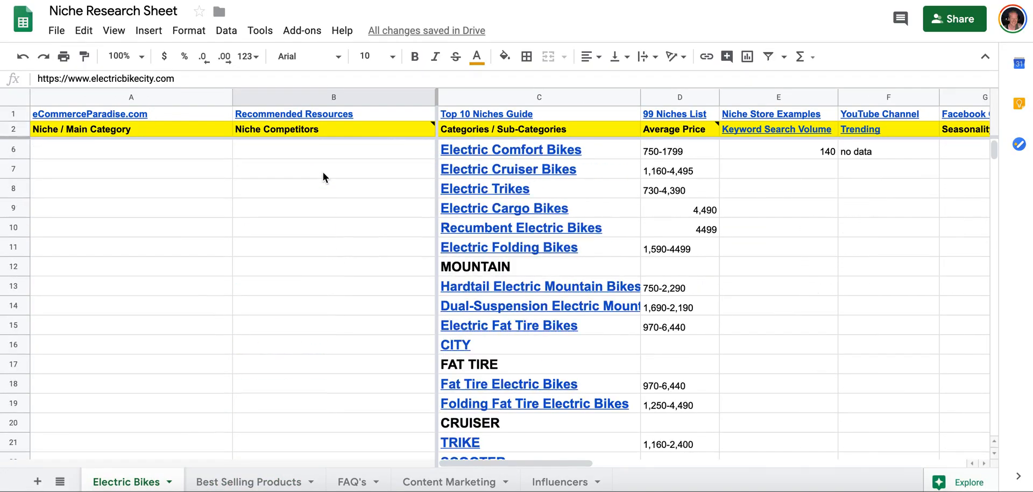
pyautogui.scroll(-5, 323, 178)
pyautogui.click(298, 343)
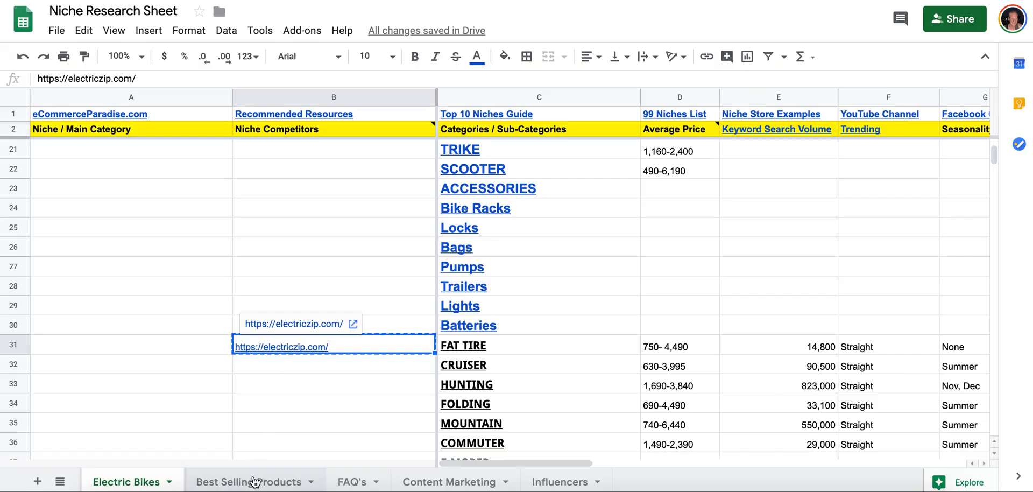
pyautogui.click(255, 480)
pyautogui.write('https://electriczip.com/')
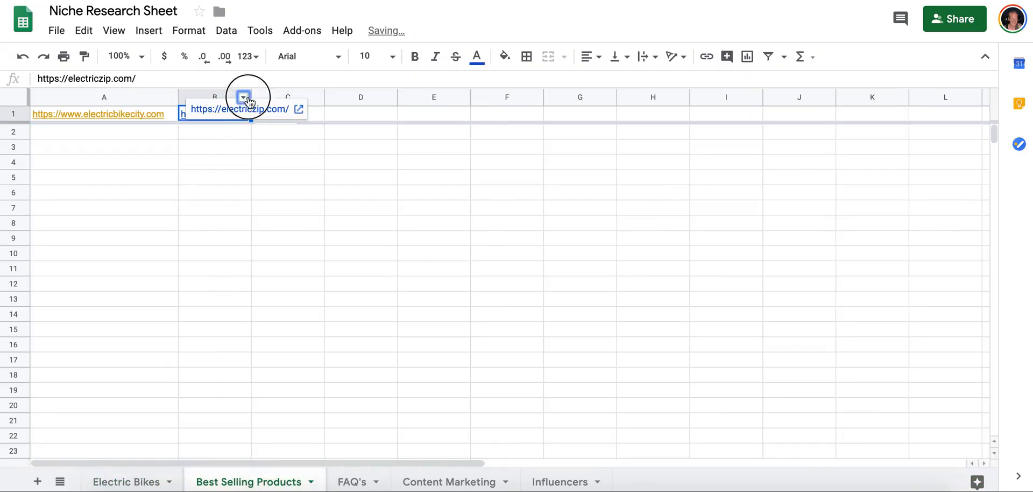
pyautogui.moveTo(255, 101); pyautogui.dragTo(278, 94)
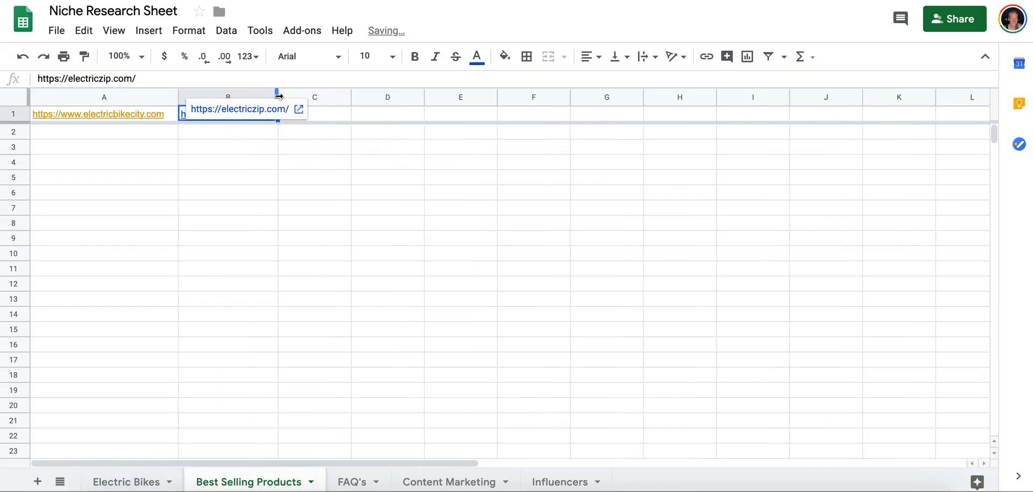
pyautogui.moveTo(314, 177); pyautogui.dragTo(314, 162)
# Copy the eridesusa.com competitor link from the Electric Bikes sheet into C1 of Best Selling Products and widen column C to fit.
pyautogui.click(134, 477)
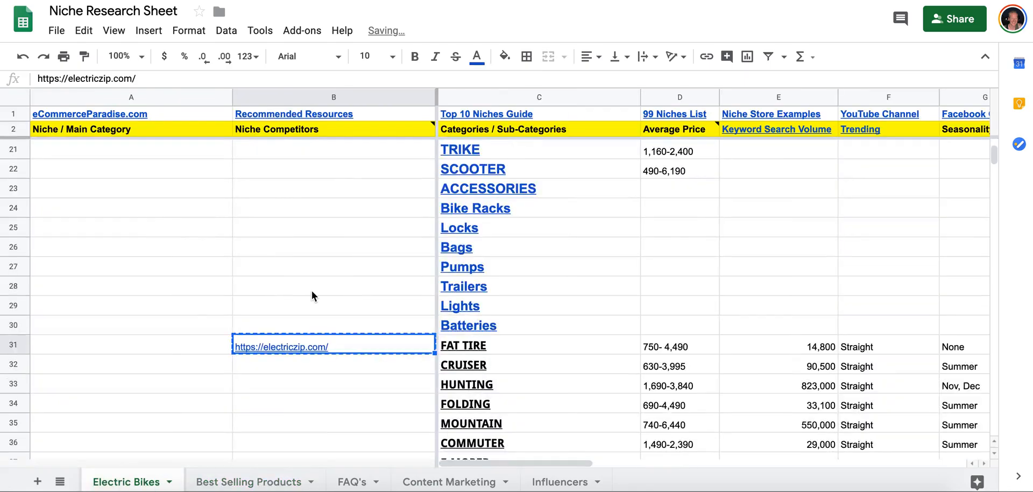
pyautogui.scroll(-6, 313, 296)
pyautogui.scroll(1, 328, 210)
pyautogui.click(323, 186)
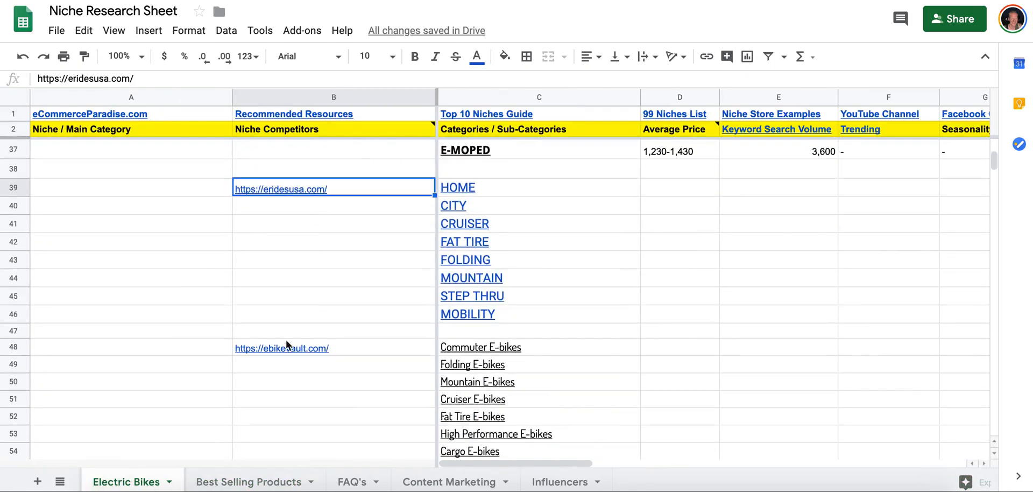
pyautogui.click(275, 481)
pyautogui.click(309, 114)
pyautogui.write('https://eridesusa.com/')
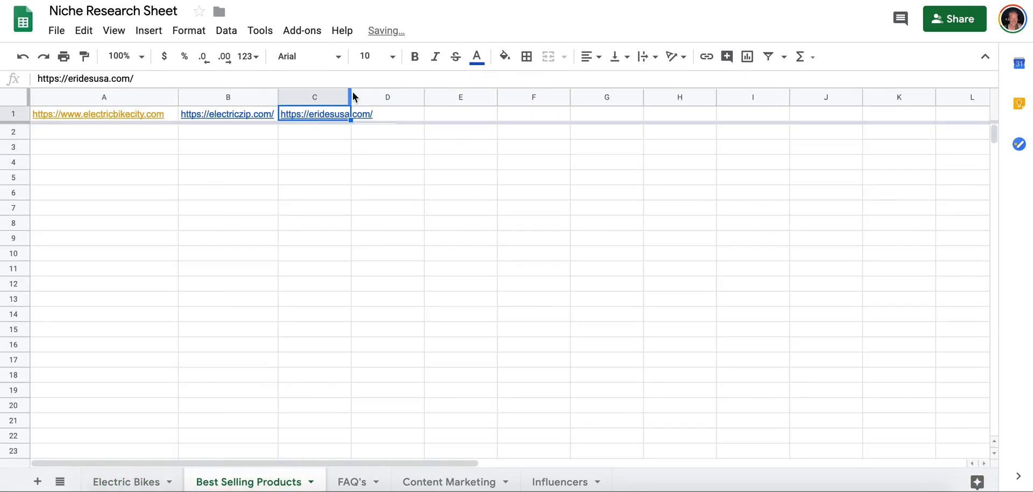
pyautogui.moveTo(350, 100); pyautogui.dragTo(382, 101)
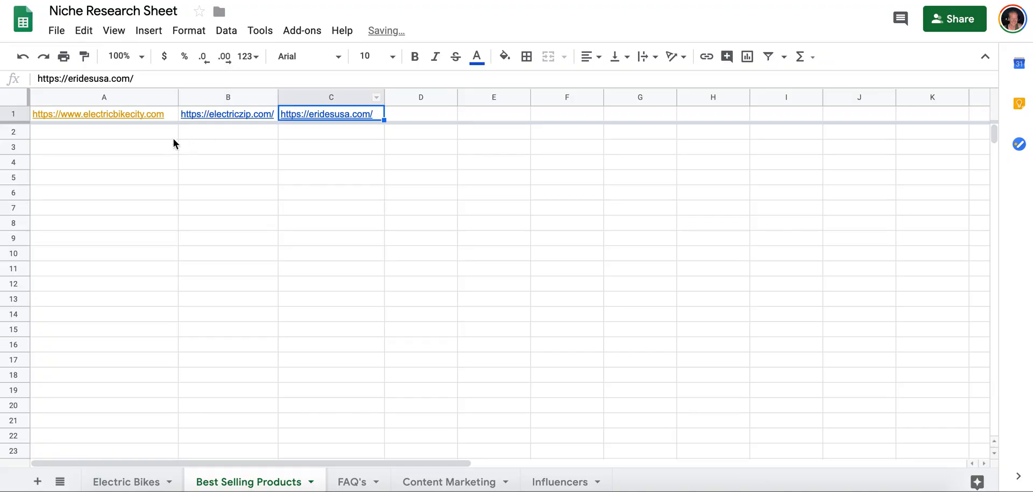
pyautogui.click(156, 135)
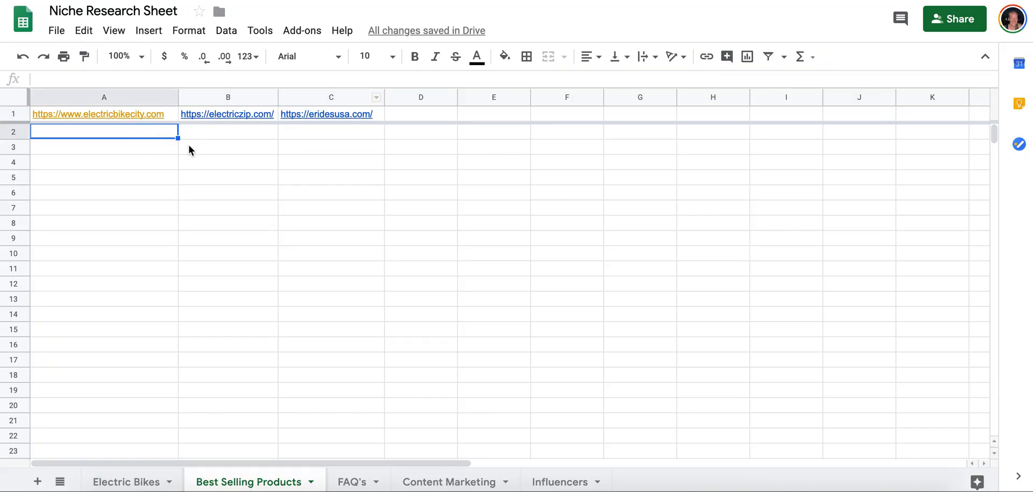
# Switch to the browser page of electricbikecity.com and open its full product listing at /collections/all.
pyautogui.moveTo(229, 114)
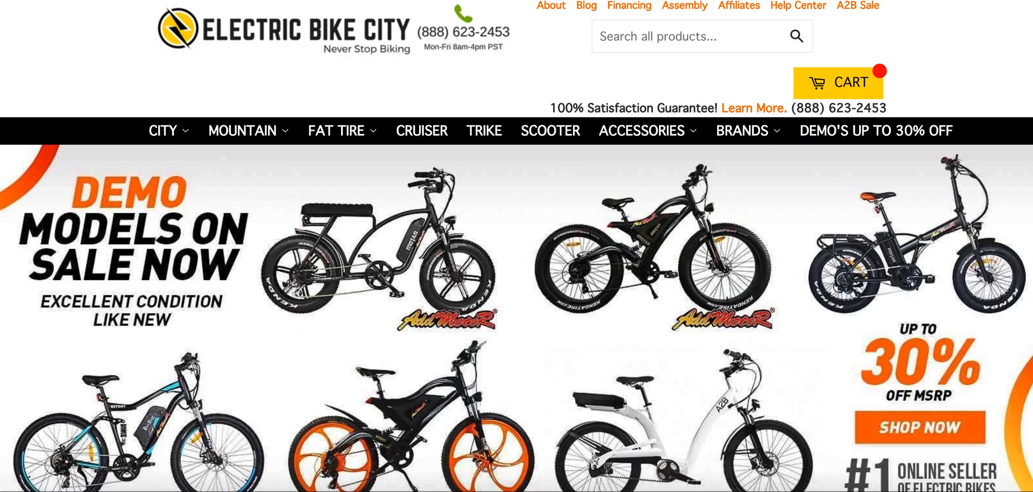
pyautogui.write('/collections/a')
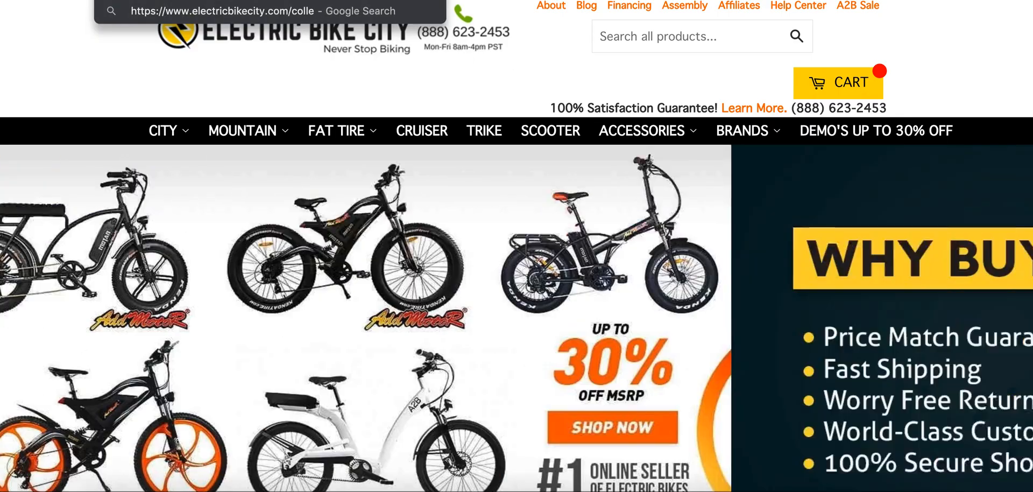
pyautogui.press('Return')
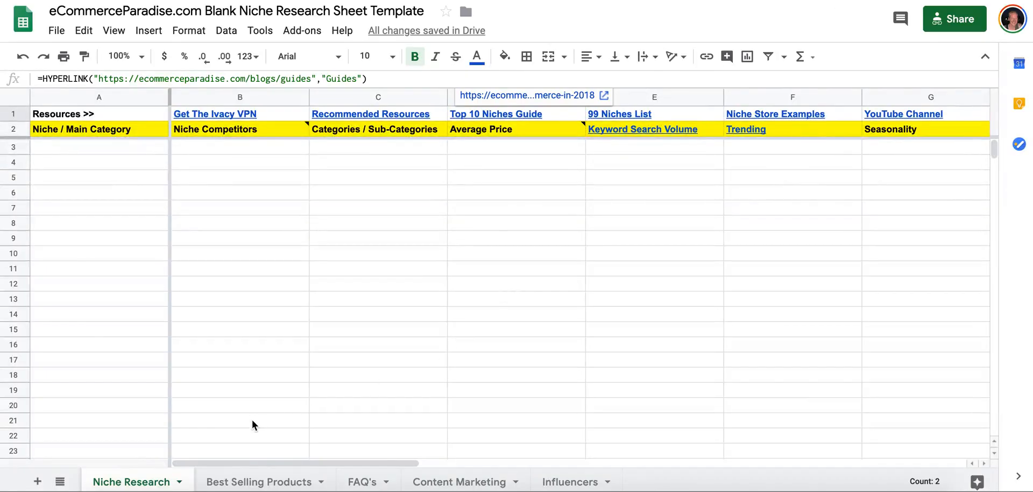
# In the blank template's Best Selling Products sheet, enter the headings Niche store 1, Niche store 2 and Niche store 3 in A1:C1.
pyautogui.click(240, 475)
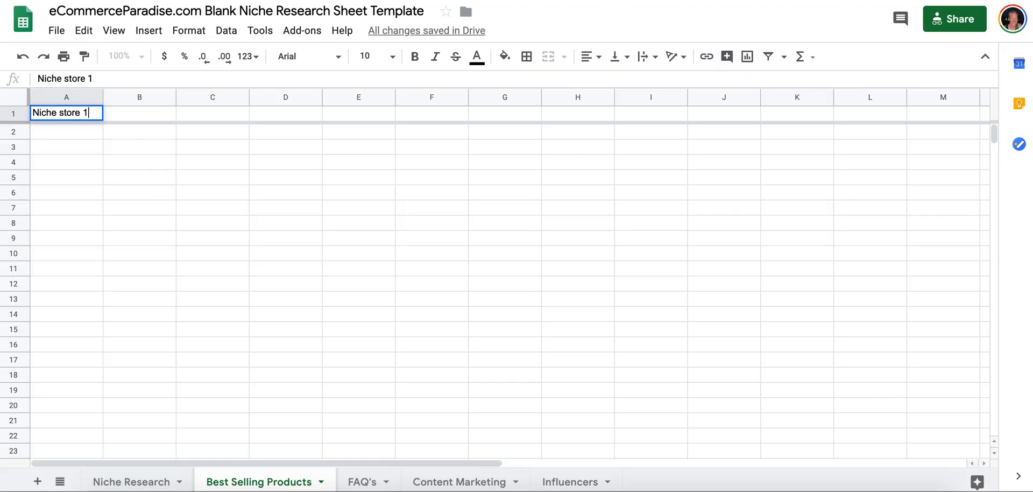
pyautogui.press('Tab')
pyautogui.write('N')
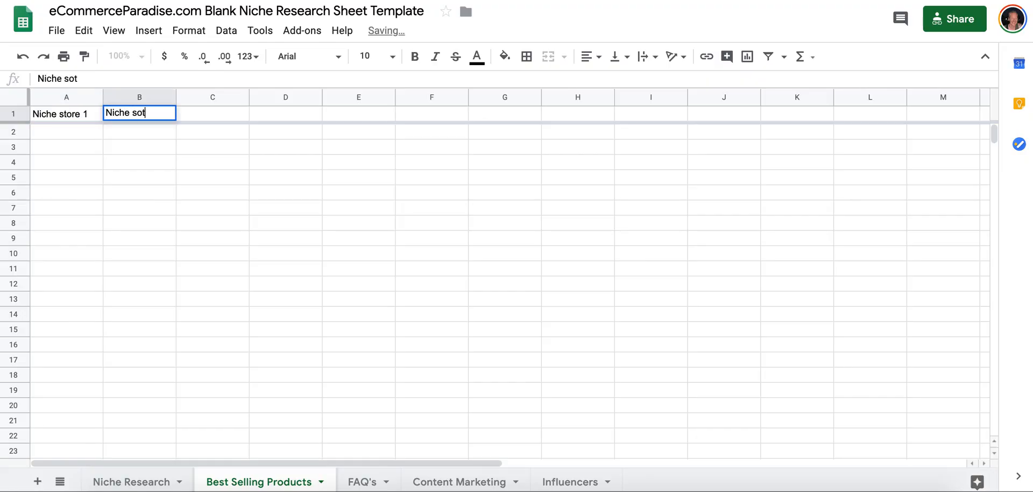
pyautogui.press('Tab')
pyautogui.write('N')
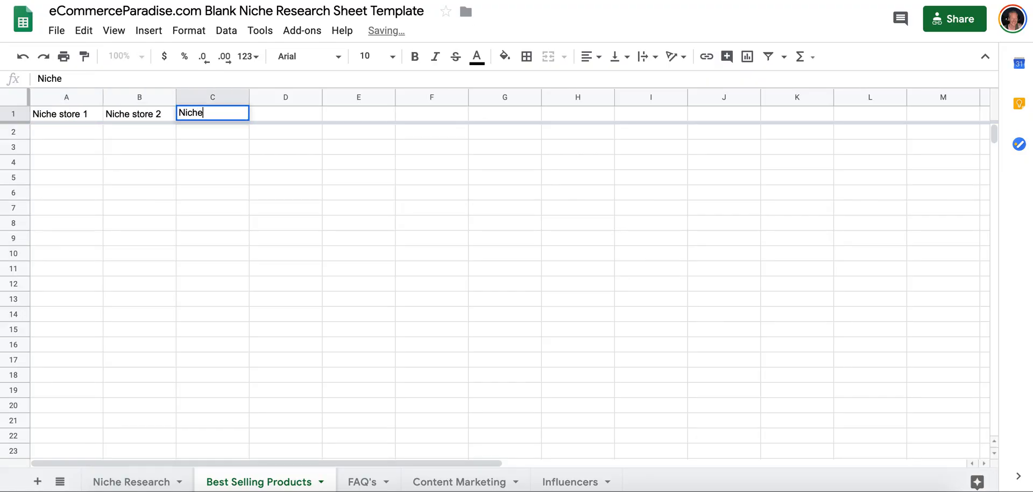
pyautogui.press('Tab')
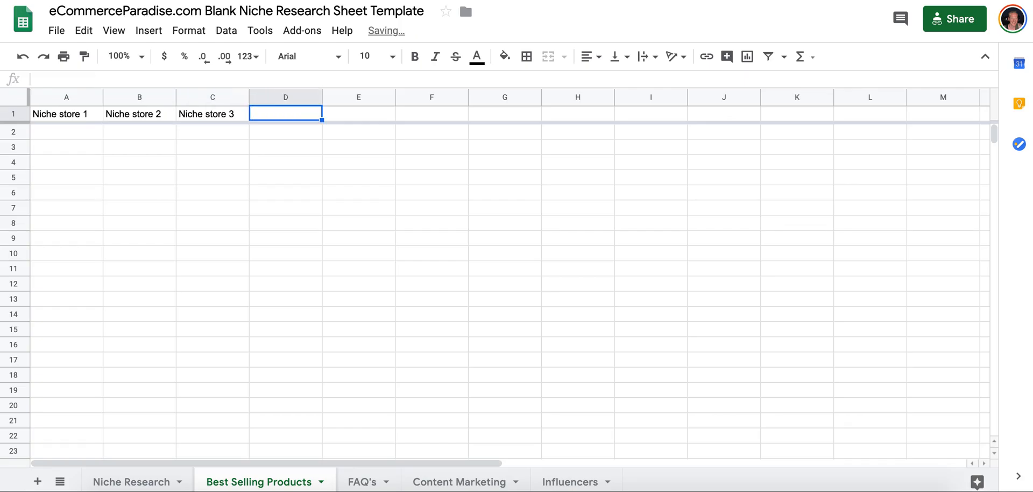
pyautogui.press('Tab')
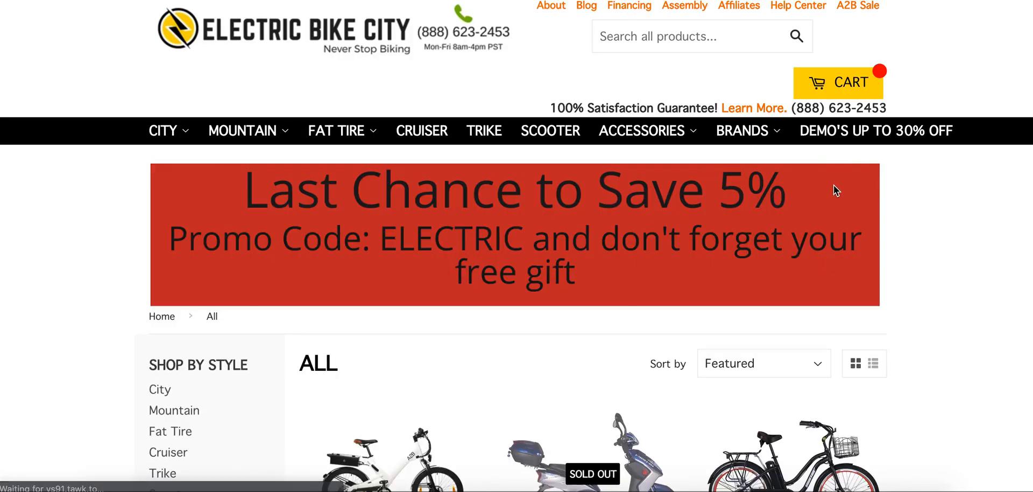
# Sort the Electric Bike City listing of all products by Best Selling.
pyautogui.scroll(-3, 834, 178)
pyautogui.click(707, 203)
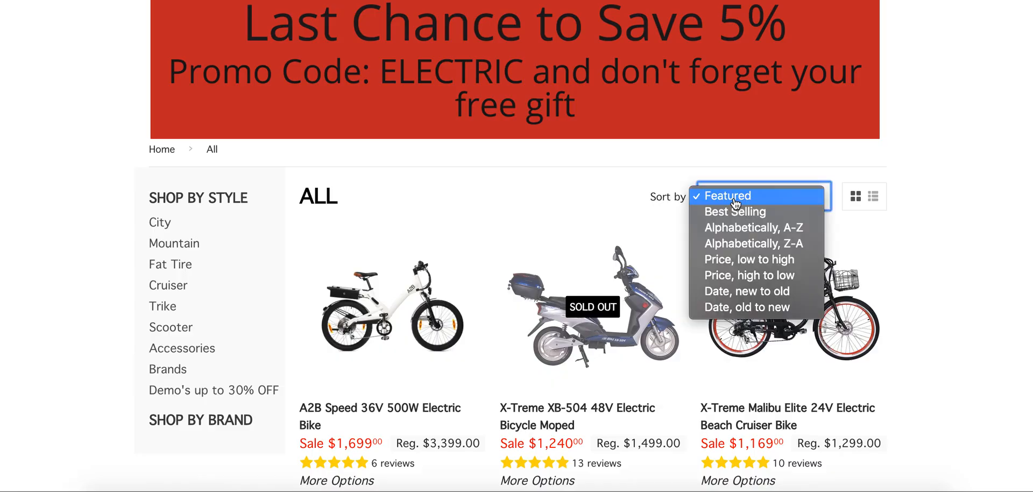
pyautogui.click(716, 211)
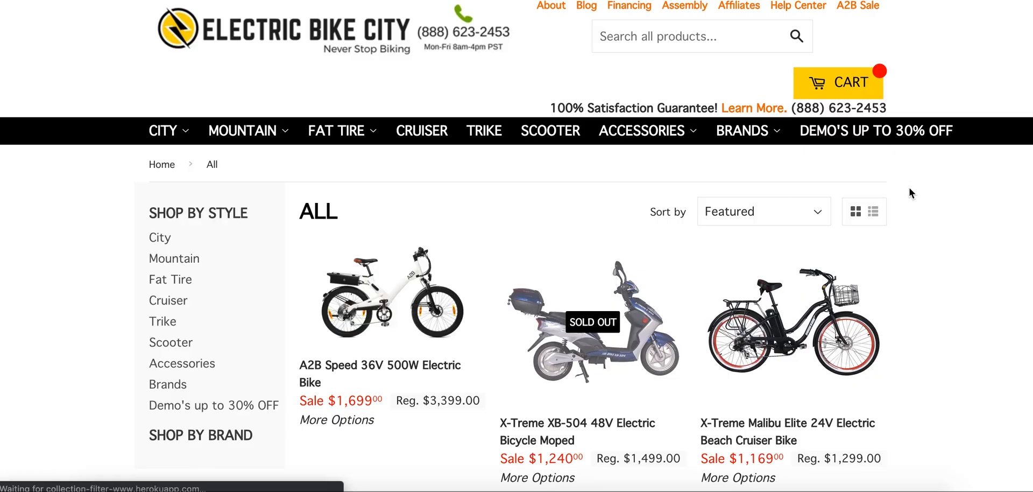
# Examine the first rows of the store's product listing, comparing product names, sale prices, review counts and sold-out items.
pyautogui.scroll(-3, 856, 210)
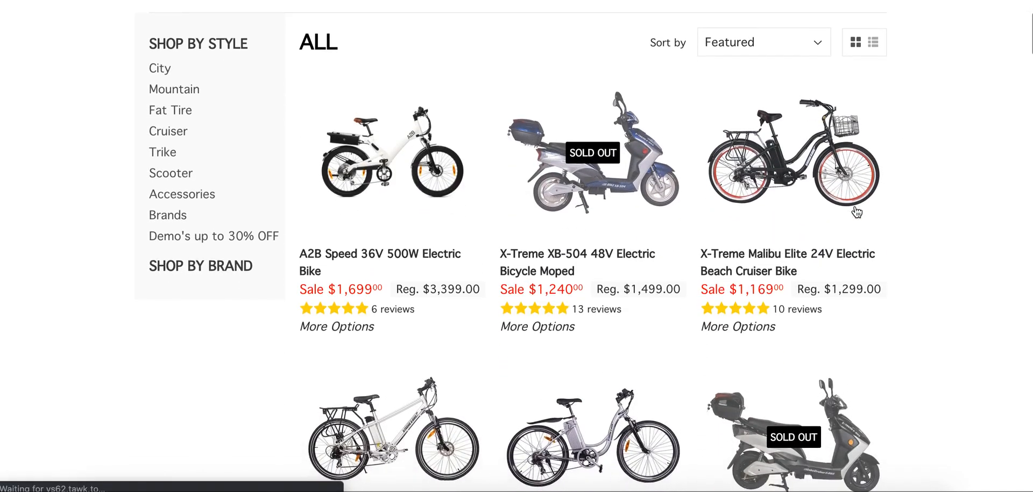
pyautogui.scroll(-10, 856, 209)
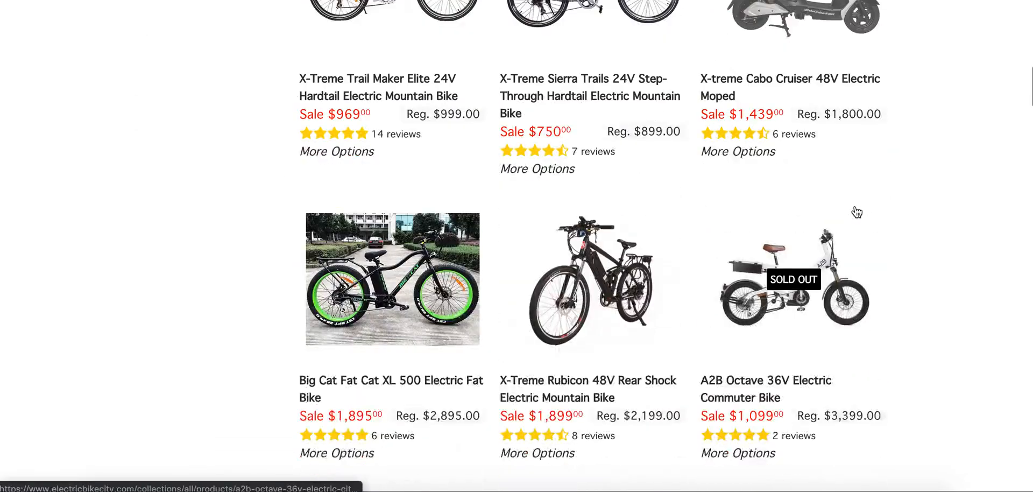
pyautogui.scroll(6, 856, 210)
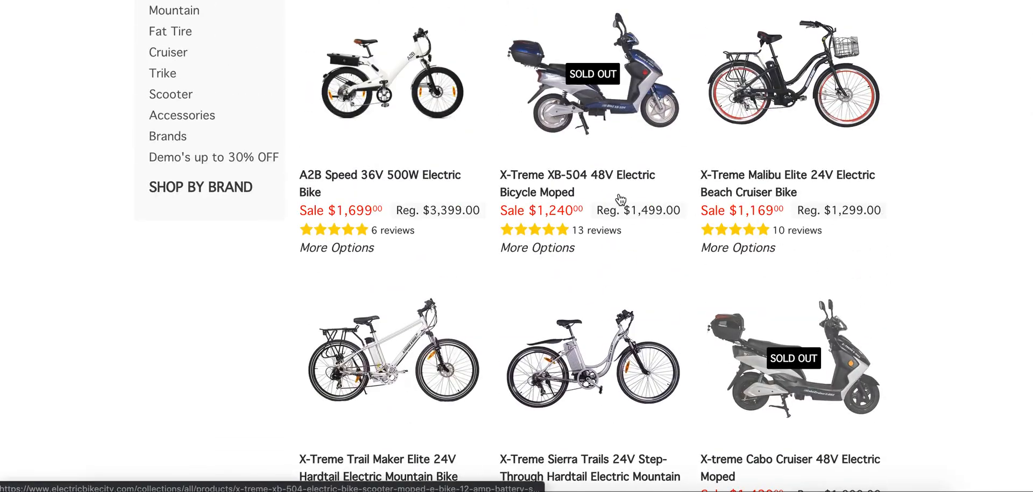
pyautogui.scroll(-1, 569, 220)
pyautogui.scroll(-4, 569, 220)
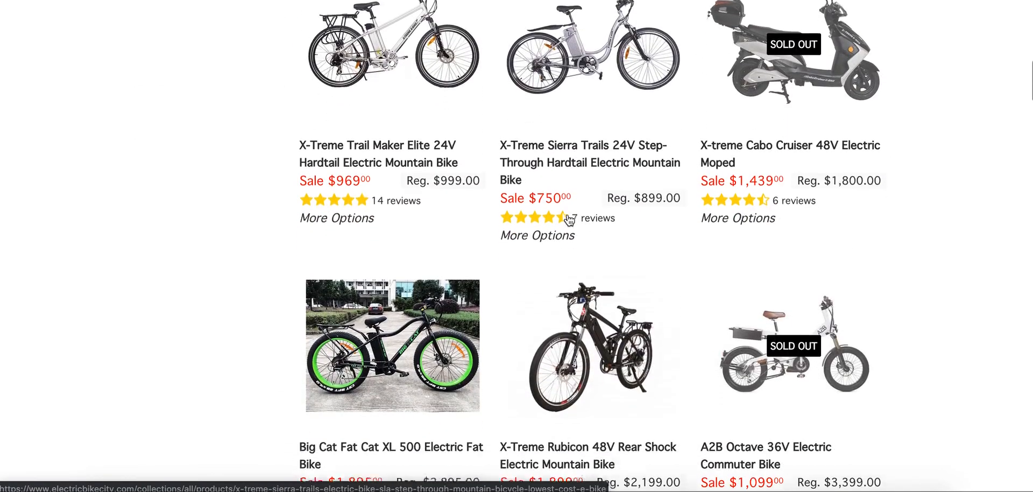
pyautogui.scroll(3, 567, 218)
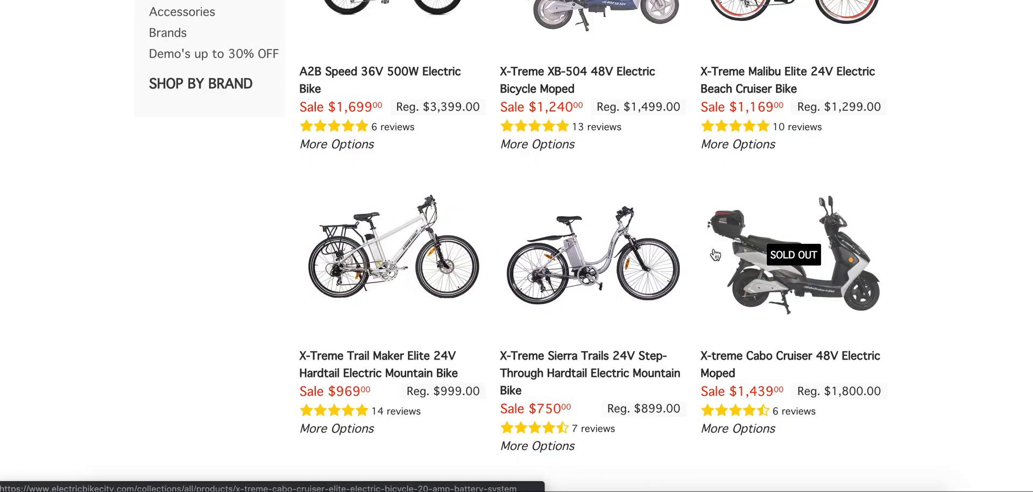
pyautogui.scroll(-5, 695, 289)
pyautogui.scroll(8, 695, 290)
pyautogui.scroll(1, 696, 296)
pyautogui.scroll(-2, 696, 296)
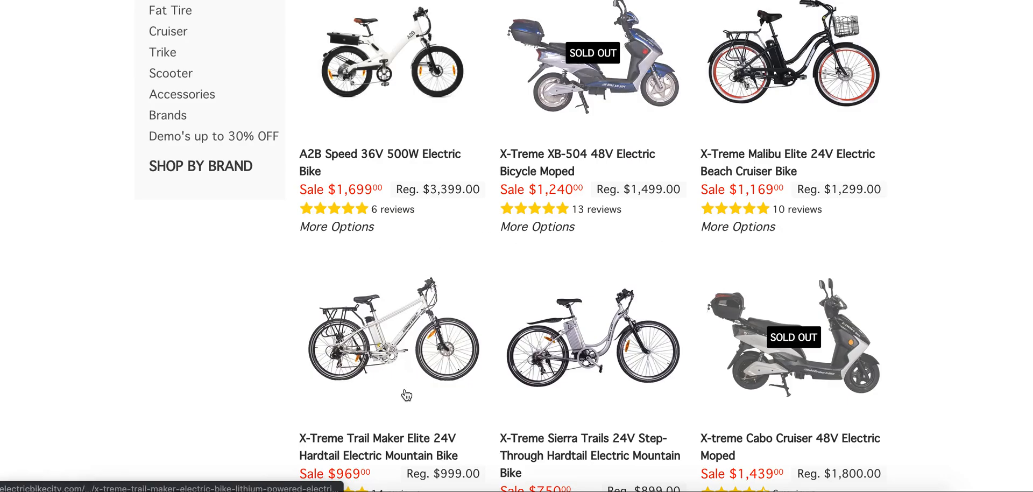
pyautogui.scroll(-5, 376, 395)
pyautogui.scroll(-3, 490, 395)
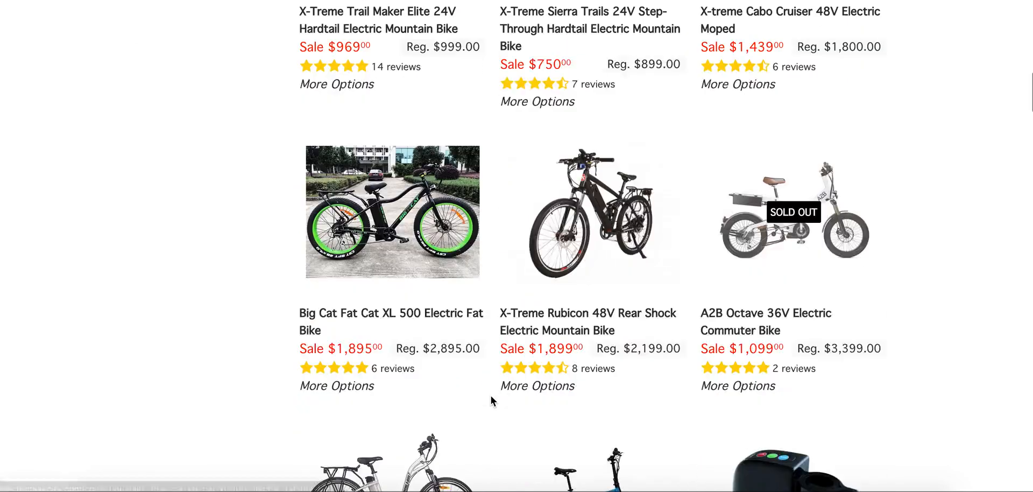
pyautogui.scroll(-3, 491, 396)
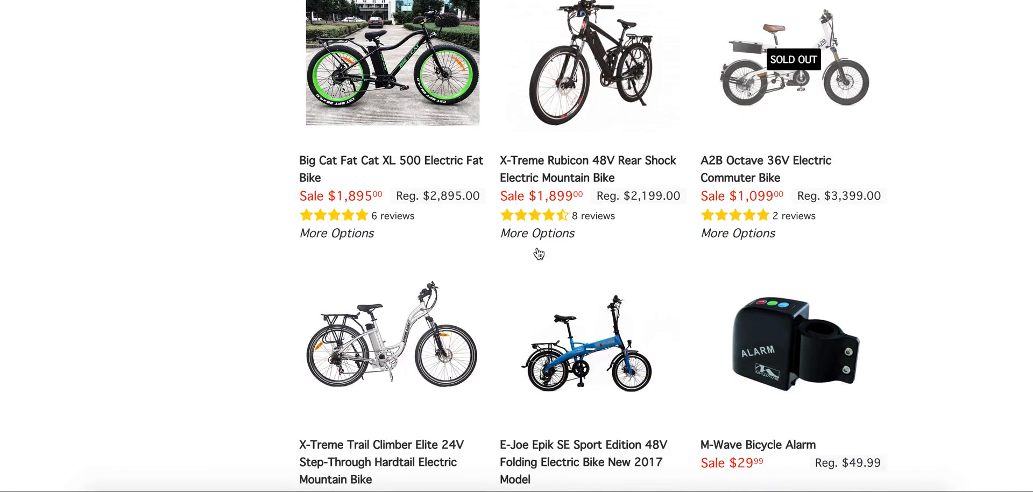
pyautogui.scroll(10, 535, 249)
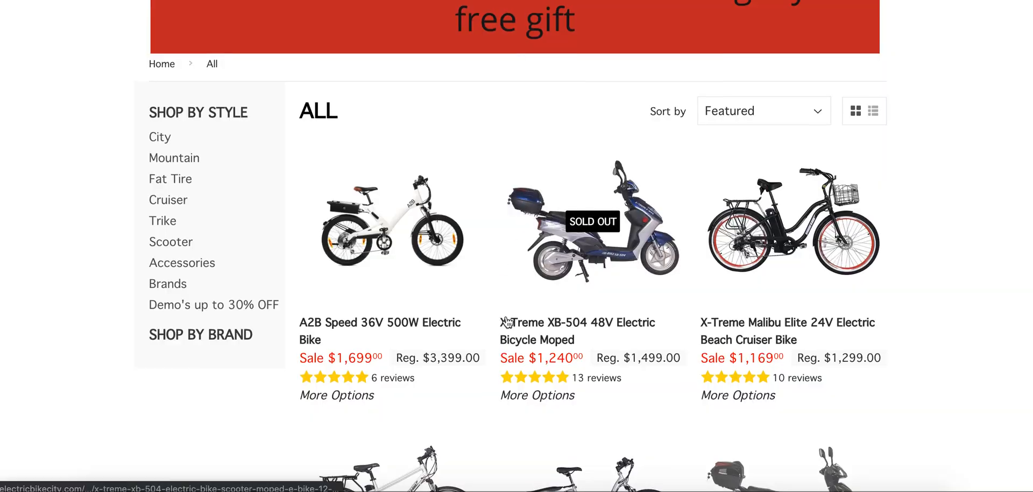
pyautogui.scroll(-5, 729, 353)
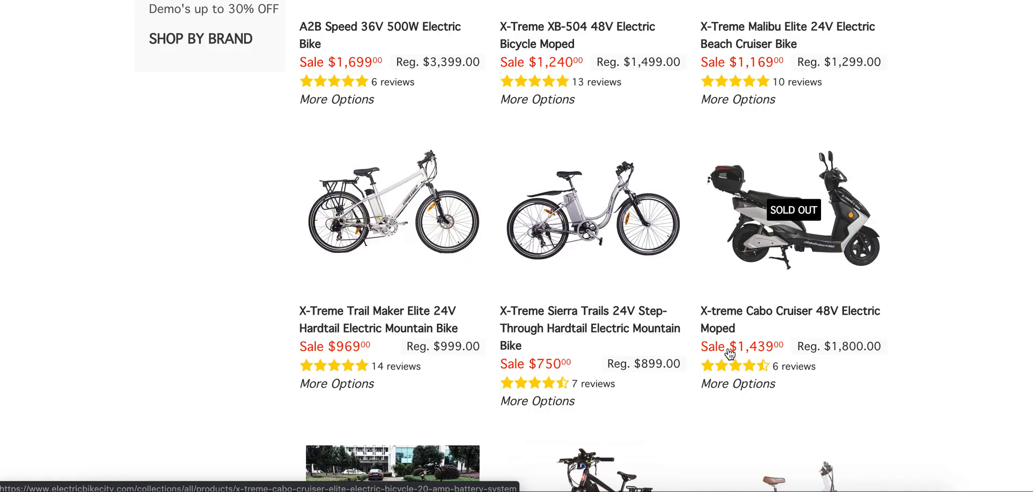
pyautogui.scroll(4, 745, 262)
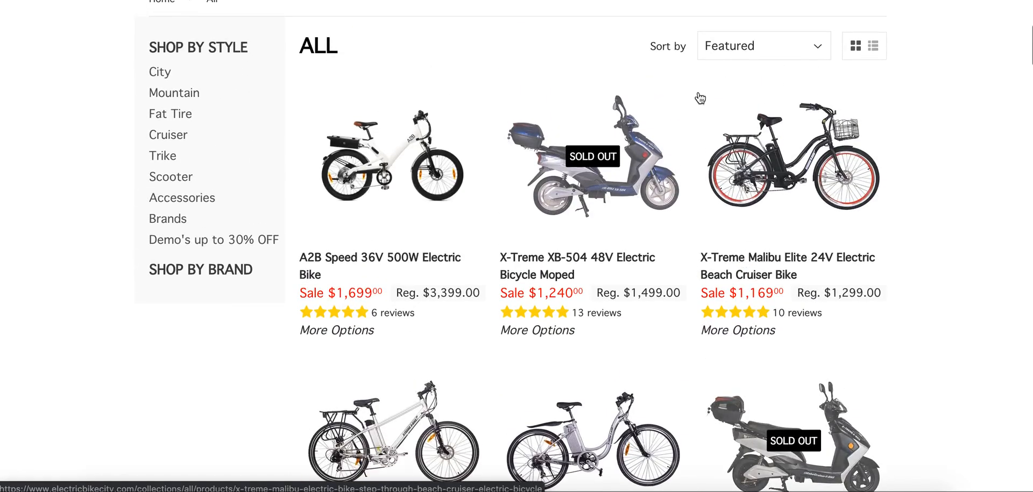
# Look through the store's full product listing, comparing the bikes, accessories, sale prices and review counts.
pyautogui.scroll(-10, 690, 289)
pyautogui.scroll(-7, 689, 296)
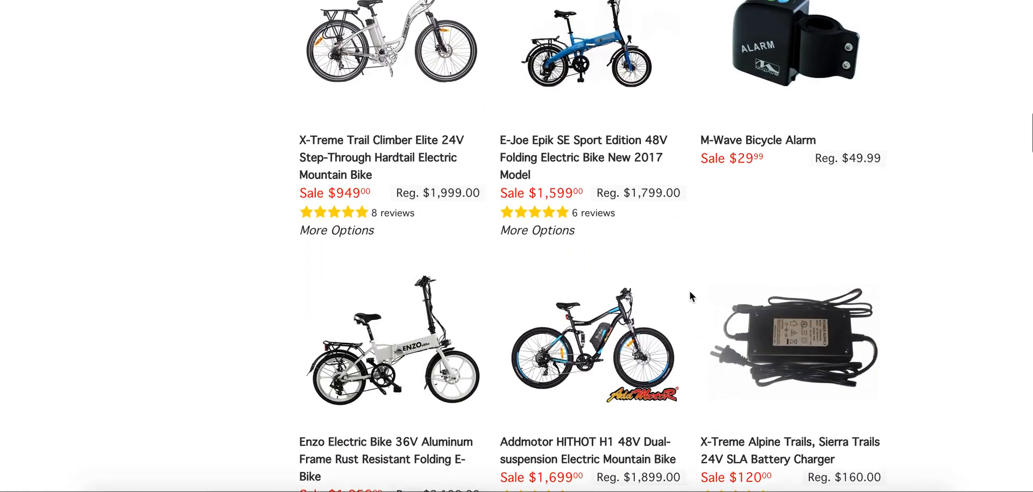
pyautogui.scroll(-1, 689, 296)
pyautogui.scroll(-9, 689, 295)
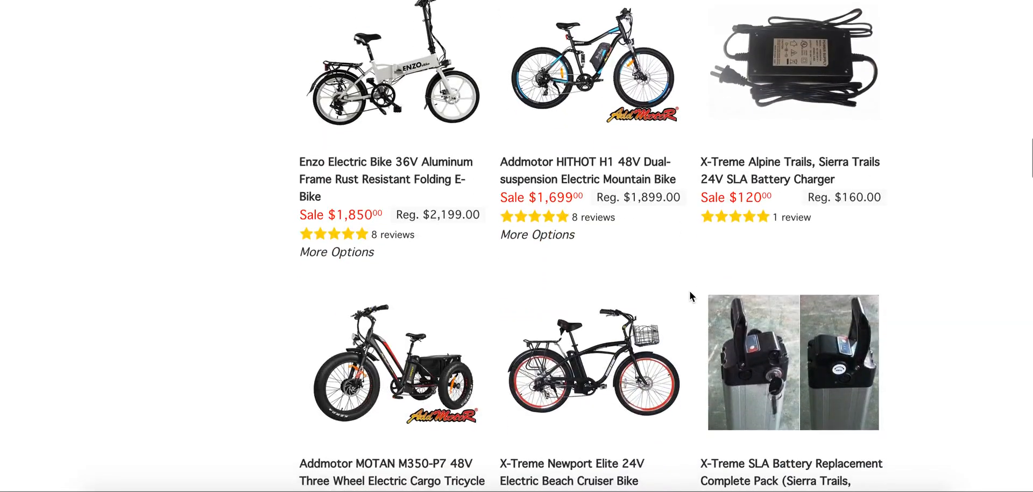
pyautogui.scroll(-12, 690, 293)
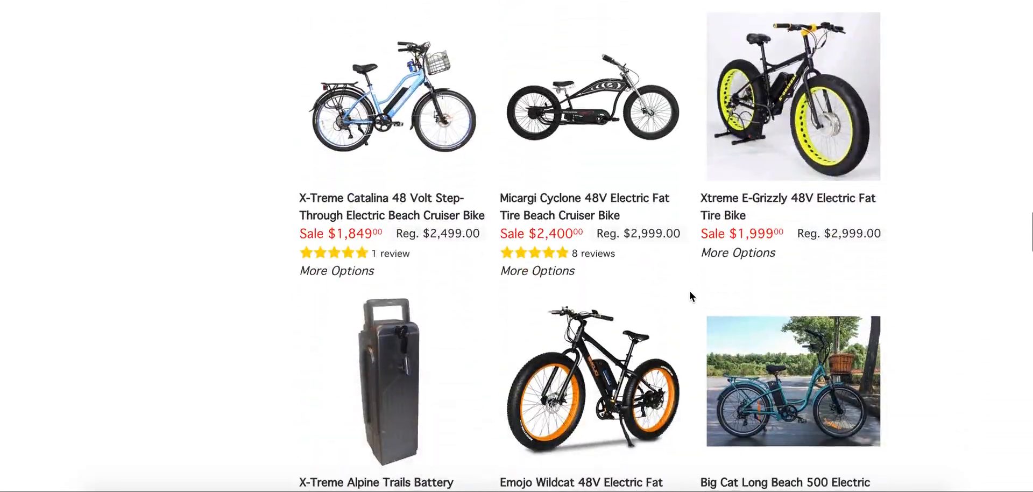
pyautogui.scroll(-13, 690, 295)
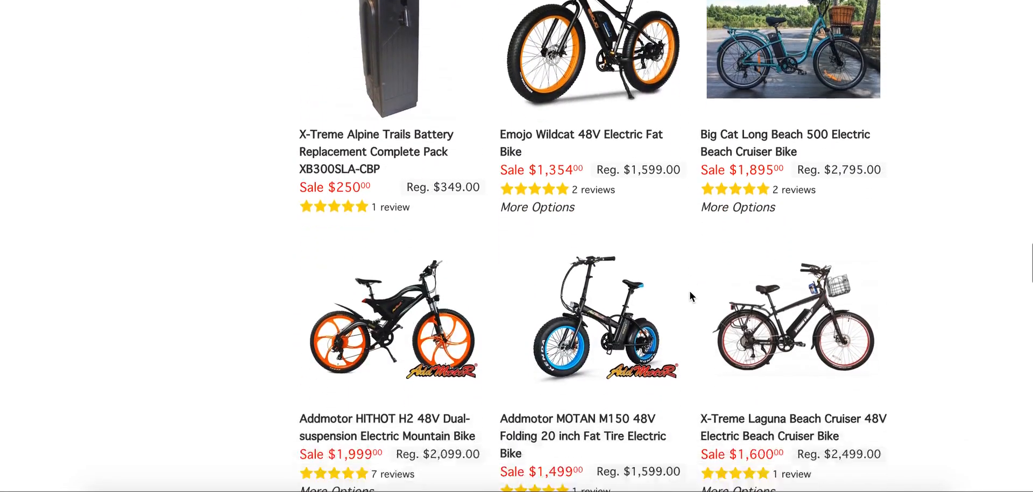
pyautogui.scroll(-3, 690, 296)
pyautogui.scroll(20, 690, 296)
pyautogui.scroll(-20, 690, 296)
pyautogui.scroll(20, 690, 296)
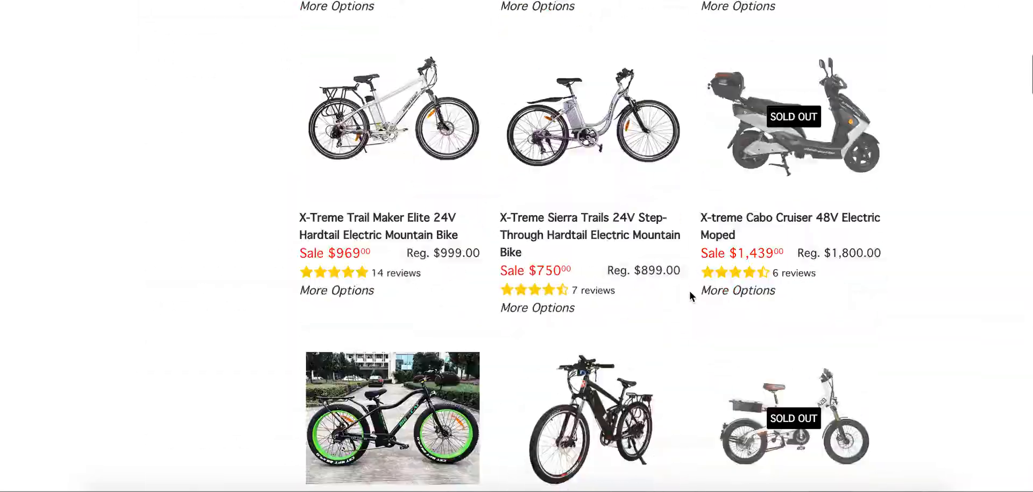
pyautogui.scroll(-13, 690, 296)
pyautogui.scroll(3, 691, 296)
pyautogui.scroll(-1, 693, 295)
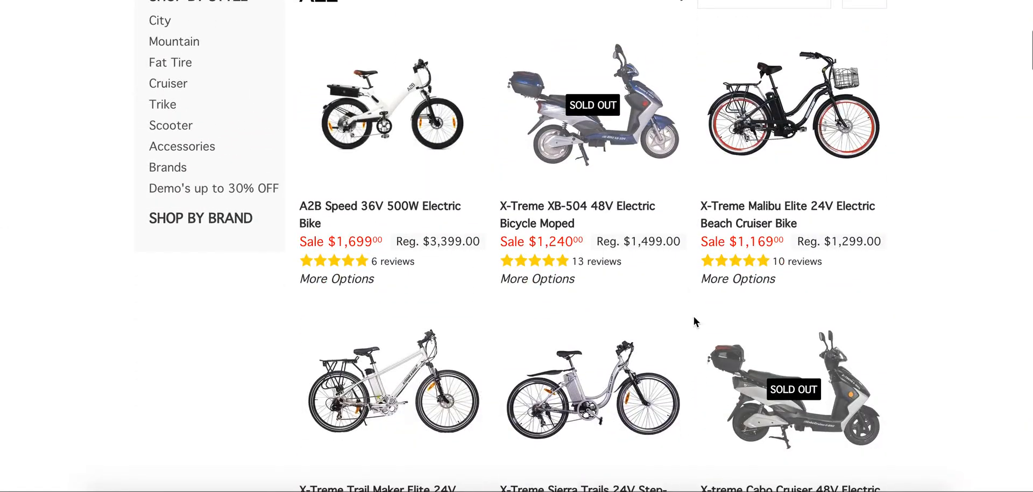
# Copy the link address of the A2B Speed 36V 500W Electric Bike into cell A2 of the Best Selling Products sheet.
pyautogui.tripleClick(337, 204)
pyautogui.rightClick(337, 203)
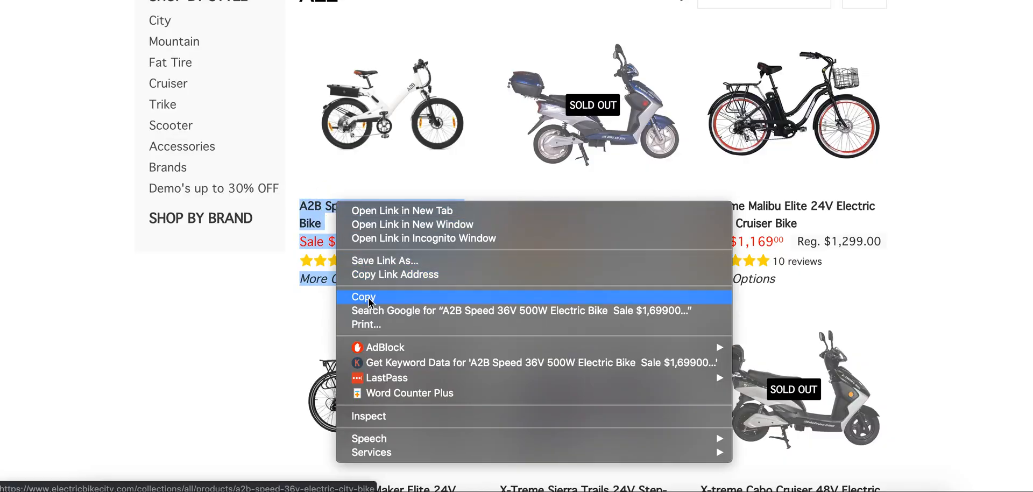
pyautogui.click(385, 275)
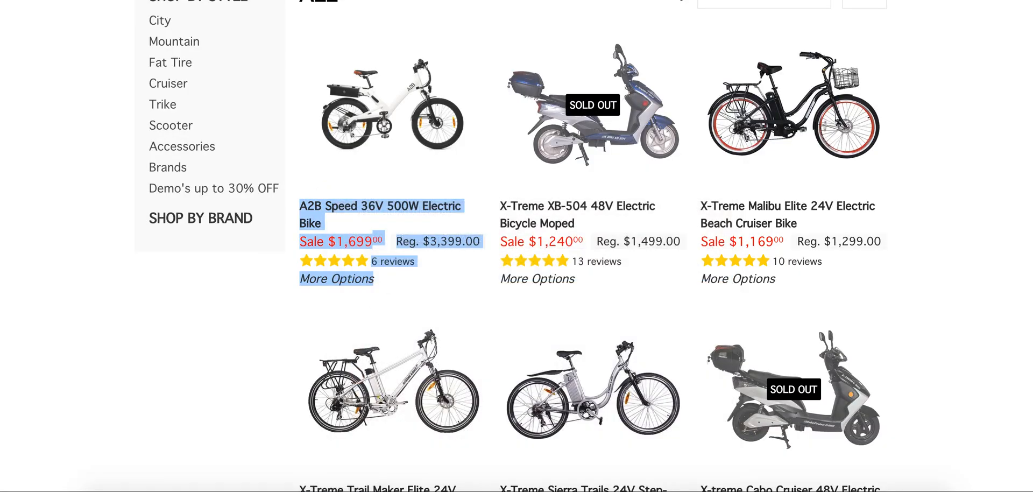
pyautogui.hotkey('ctrl', 'Tab')
pyautogui.hotkey('ctrl', 'v')
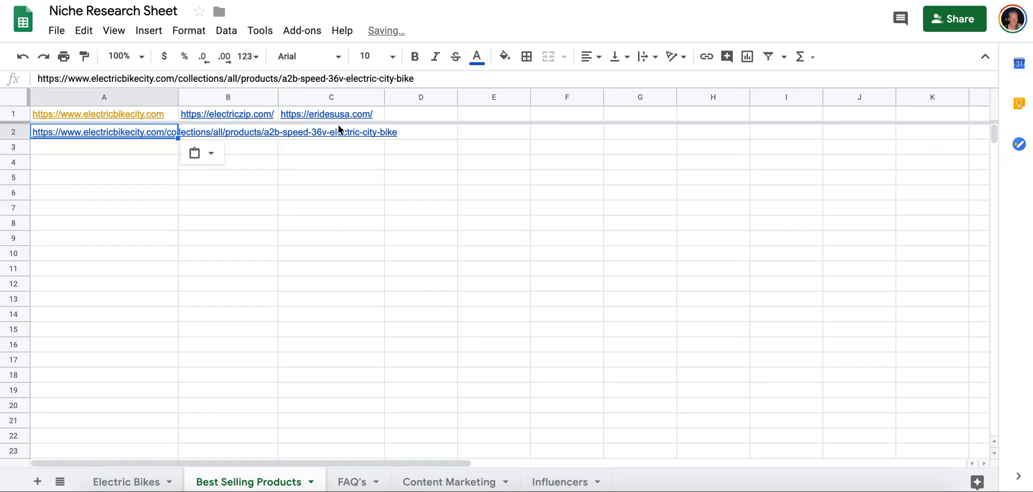
# Copy the product link of the X-Treme XB-504 48V Electric Bicycle Moped from the store listing into cell A3.
pyautogui.hotkey('ctrl', 'shift', 'Tab')
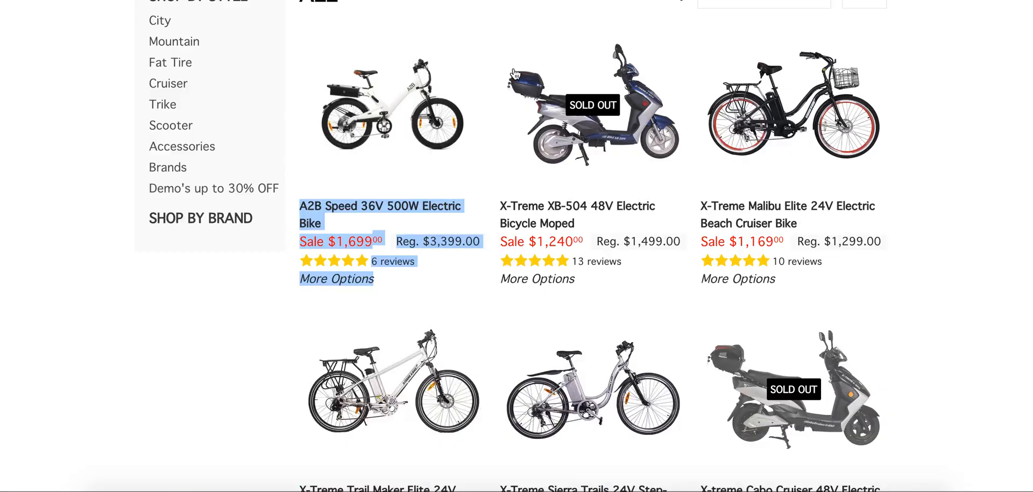
pyautogui.rightClick(532, 203)
pyautogui.click(563, 272)
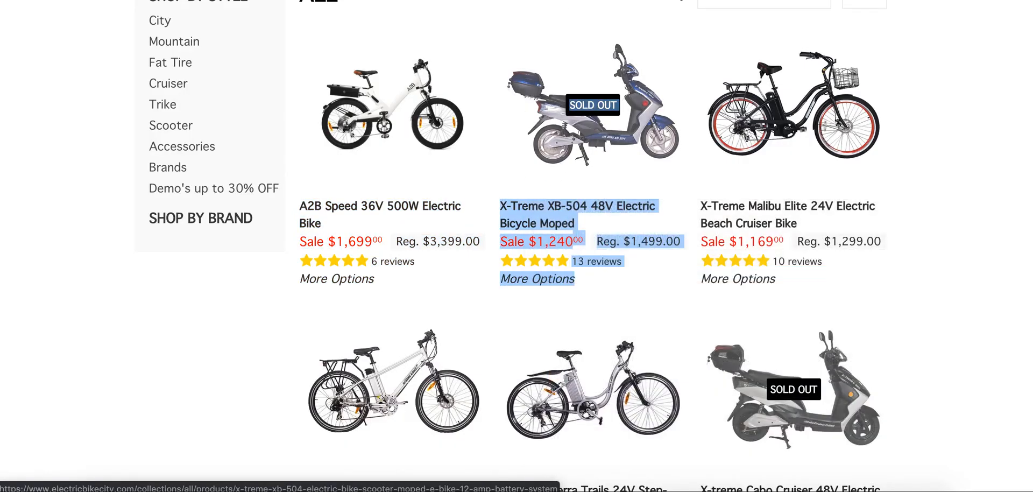
pyautogui.hotkey('ctrl', 'Tab')
pyautogui.press('Down')
pyautogui.hotkey('ctrl', 'v')
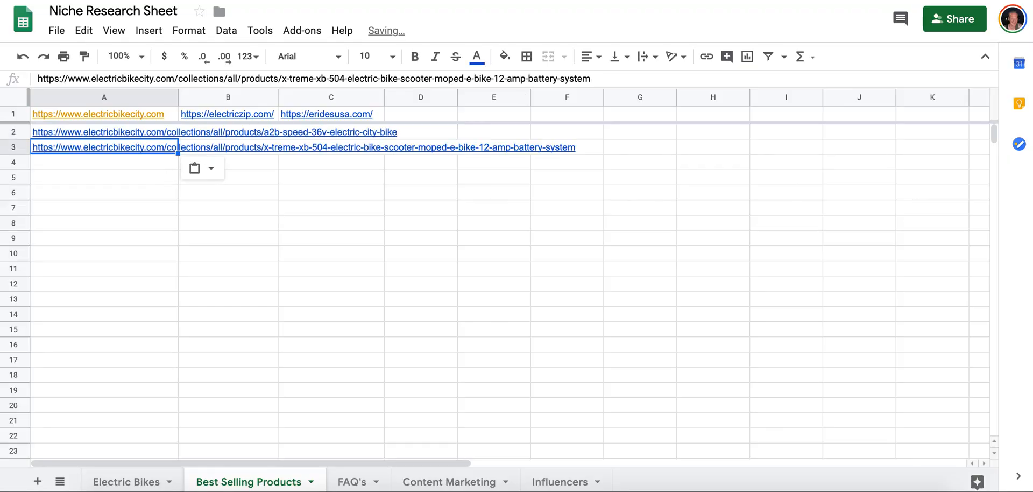
# Copy the X-Treme Malibu Elite 24V Electric Beach Cruiser Bike's product link into cell A4 and return to the store listing's second row.
pyautogui.hotkey('ctrl', 'shift', 'Tab')
pyautogui.rightClick(770, 211)
pyautogui.click(562, 277)
pyautogui.hotkey('ctrl', 'Tab')
pyautogui.press('Down')
pyautogui.hotkey('ctrl', 'v')
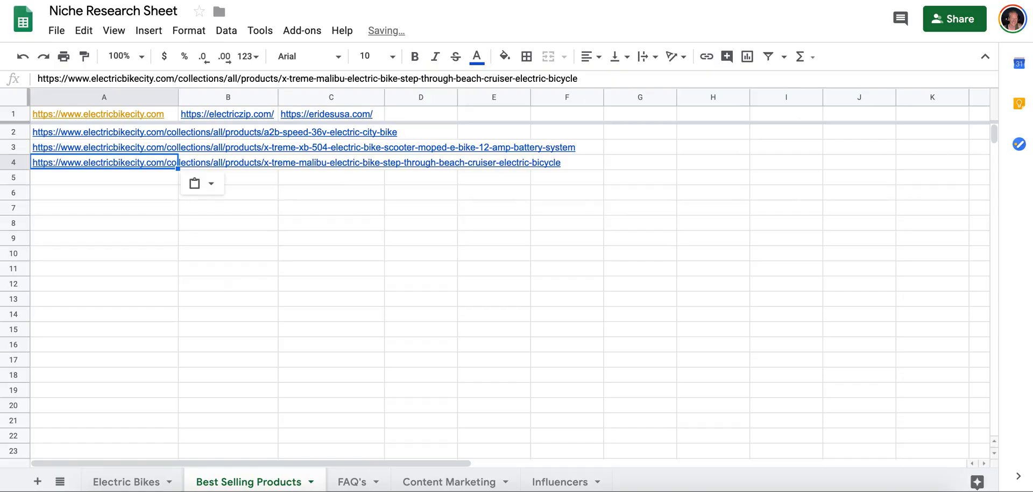
pyautogui.hotkey('ctrl', 'shift', 'Tab')
pyautogui.scroll(-5, 366, 270)
pyautogui.rightClick(369, 250)
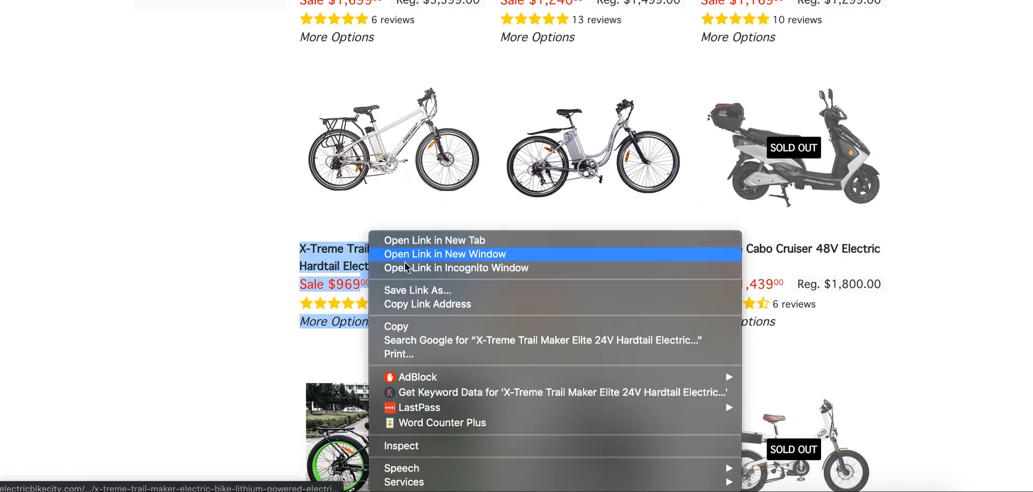
pyautogui.click(406, 267)
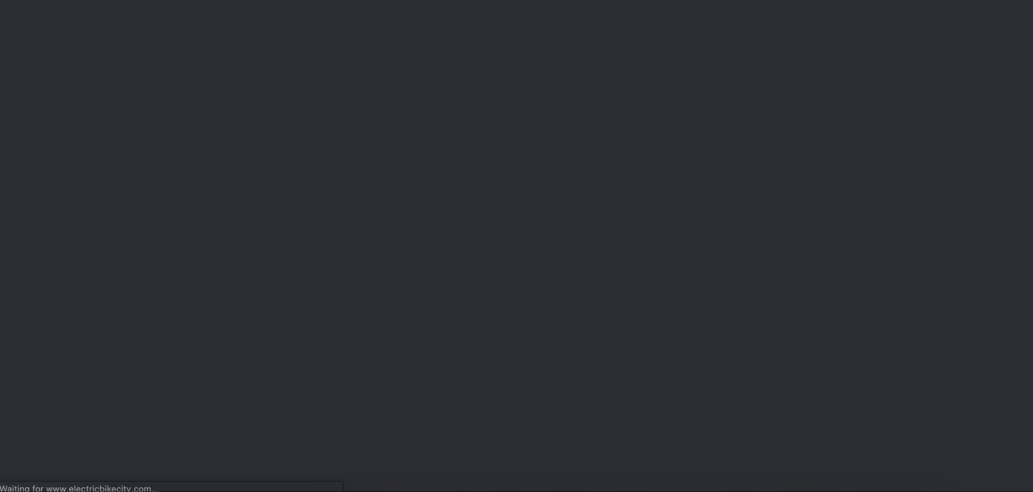
pyautogui.press('super+w')
# Copy the X-Treme Trail Maker Elite 24V Hardtail Electric Mountain Bike's link address into cell A5 of the sheet.
pyautogui.rightClick(372, 233)
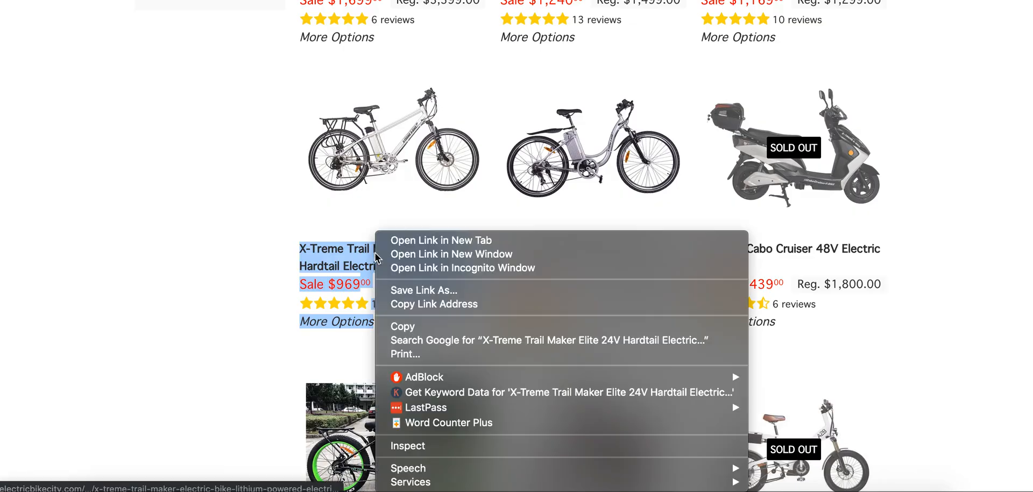
pyautogui.click(418, 303)
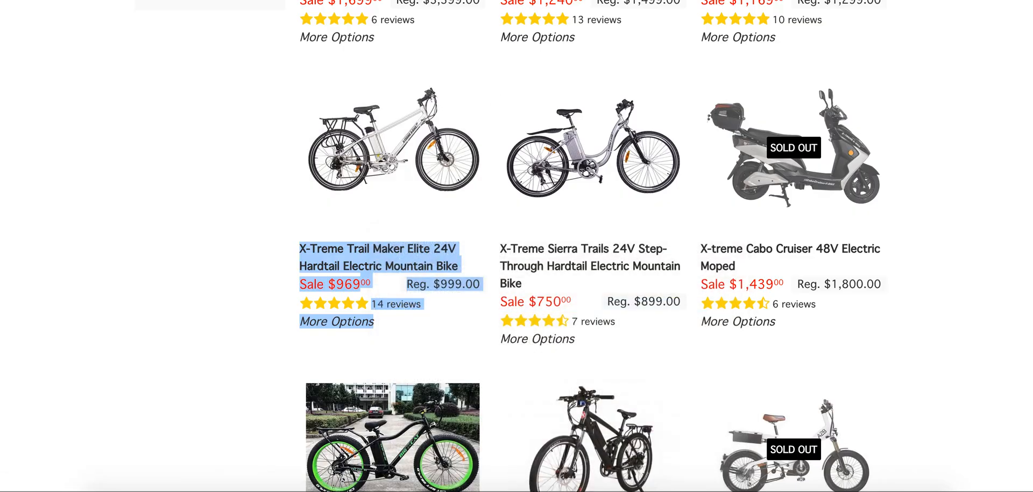
pyautogui.hotkey('ctrl', 'Tab')
pyautogui.press('Down')
pyautogui.hotkey('ctrl', 'v')
pyautogui.press('Down')
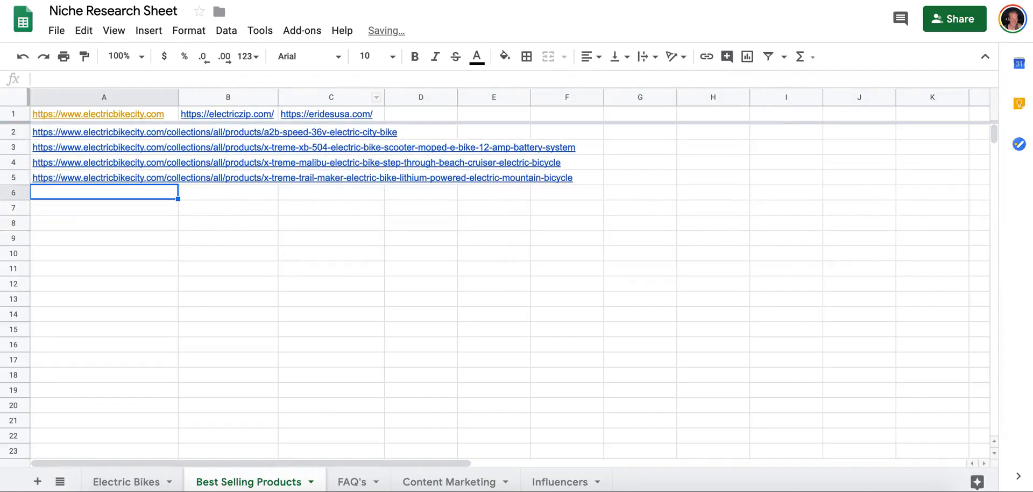
# Copy the X-Treme Sierra Trails 24V Step-Through Hardtail Electric Mountain Bike's link from the store listing into cell A6.
pyautogui.hotkey('ctrl', 'shift', 'Tab')
pyautogui.rightClick(565, 247)
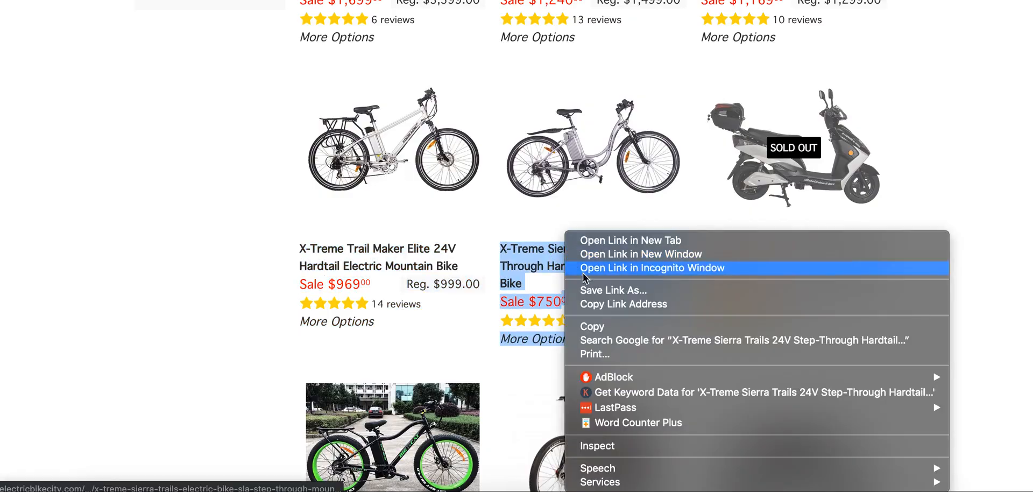
pyautogui.click(585, 305)
pyautogui.hotkey('ctrl', 'Tab')
pyautogui.hotkey('ctrl', 'v')
pyautogui.press('Return')
# Copy the product link of the X-treme Cabo Cruiser 48V Electric Moped from the store listing into cell A7.
pyautogui.hotkey('ctrl', 'shift', 'Tab')
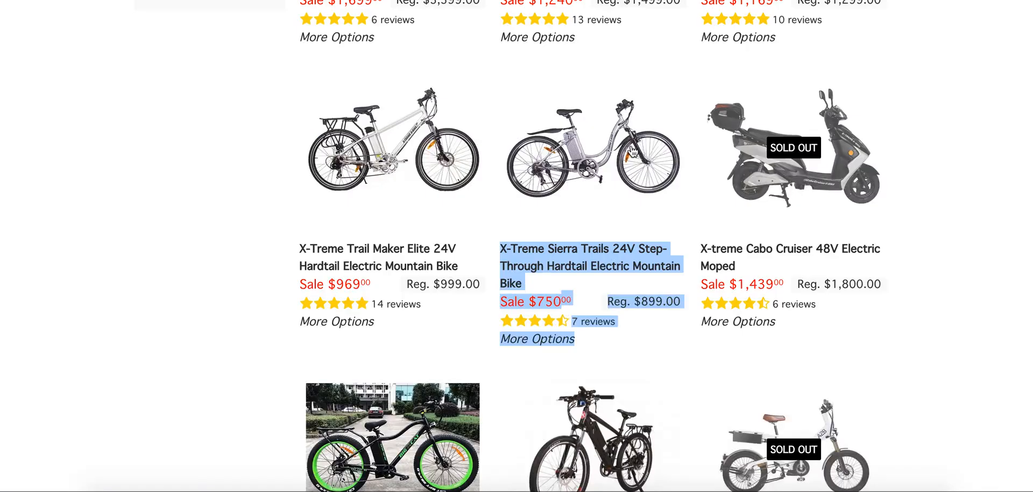
pyautogui.rightClick(734, 247)
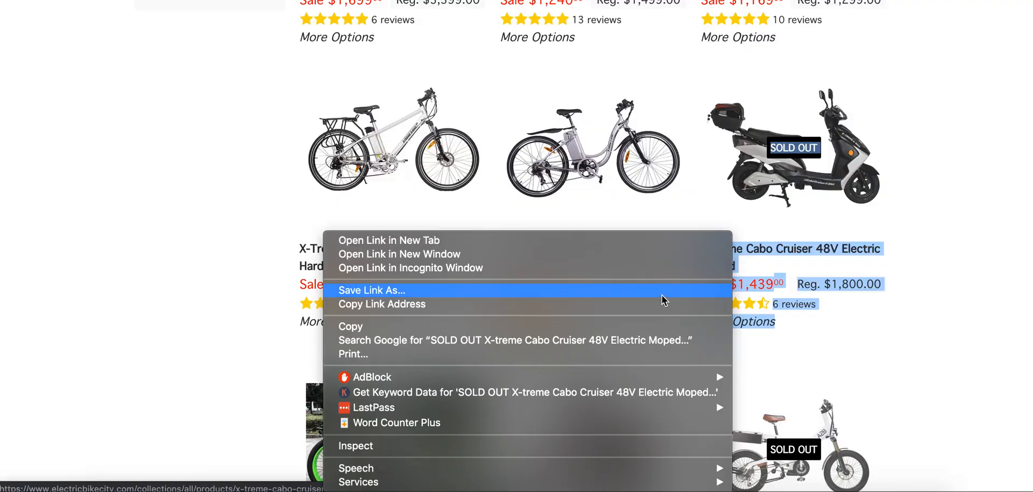
pyautogui.click(639, 307)
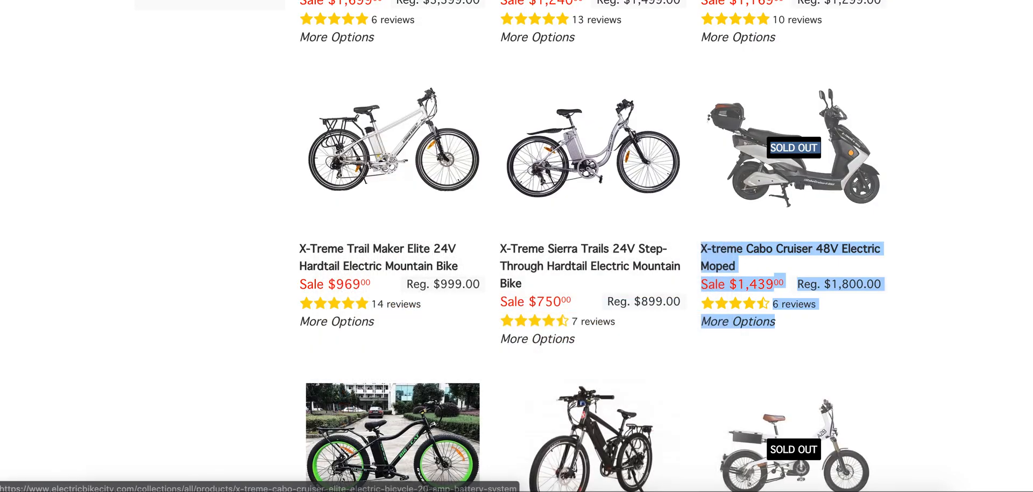
pyautogui.hotkey('ctrl', 'Tab')
pyautogui.hotkey('ctrl', 'v')
pyautogui.press('Return')
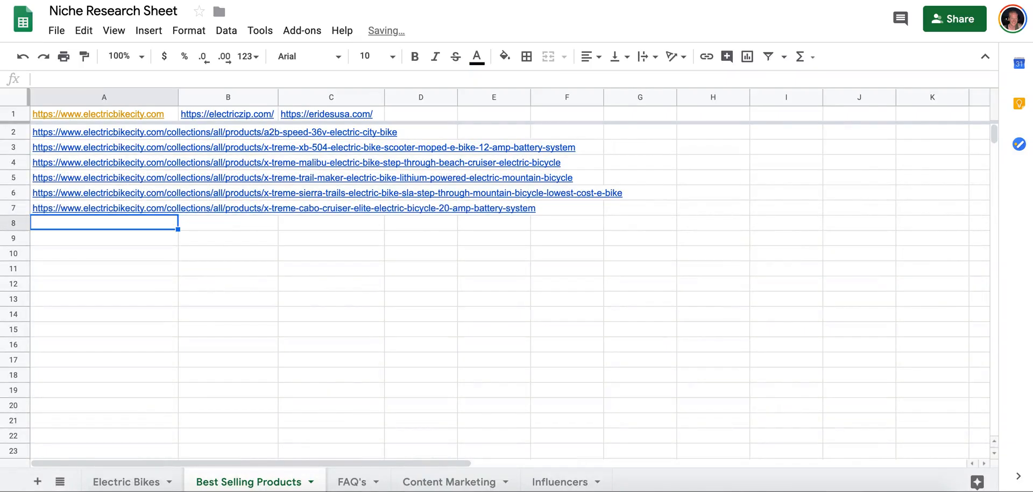
# Copy the product link of the Big Cat Fat Cat XL 500 Electric Fat Bike from the store listing into cell A8.
pyautogui.hotkey('ctrl', 'Tab')
pyautogui.scroll(-5, 431, 294)
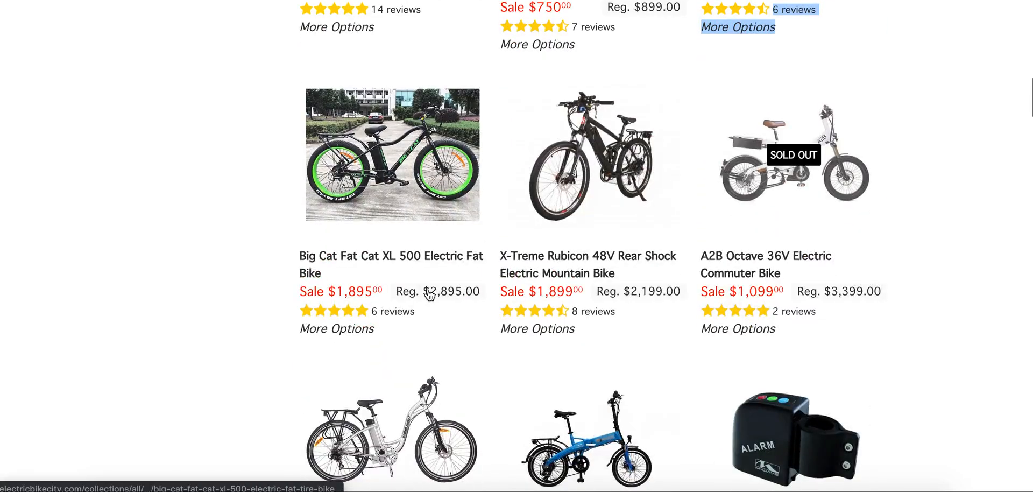
pyautogui.scroll(-1, 429, 293)
pyautogui.rightClick(370, 187)
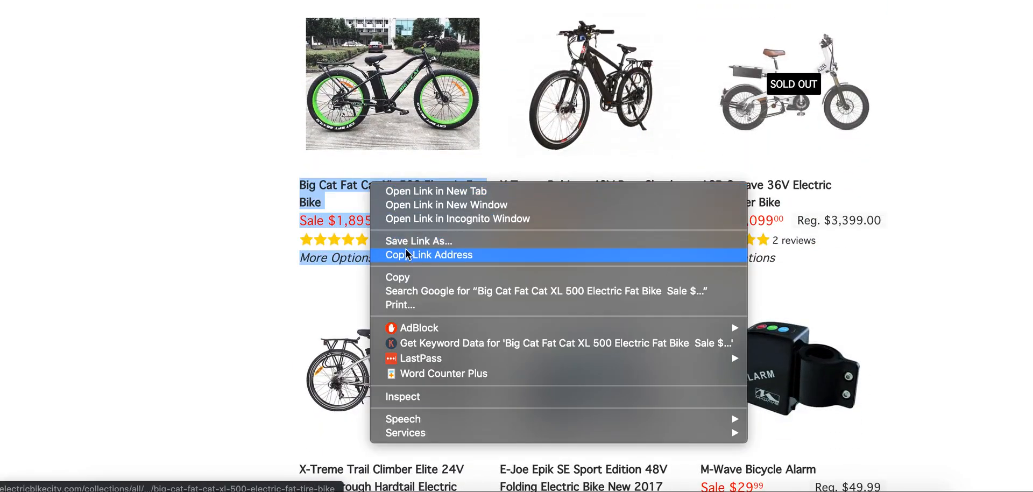
pyautogui.click(409, 255)
pyautogui.hotkey('ctrl', 'Tab')
pyautogui.hotkey('ctrl', 'v')
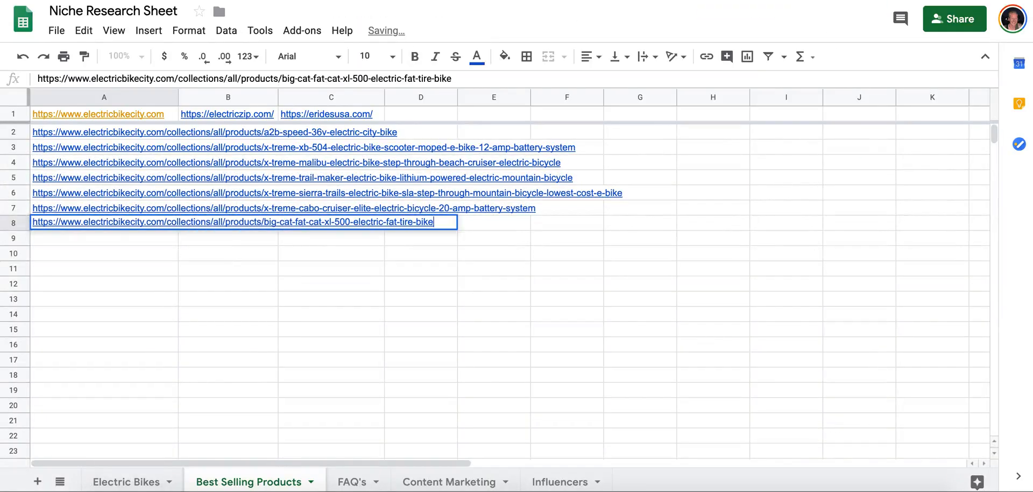
pyautogui.press('Return')
# Copy the X-Treme Rubicon 48V Rear Shock Electric Mountain Bike's product link from the store listing into cell A9.
pyautogui.hotkey('ctrl', 'Tab')
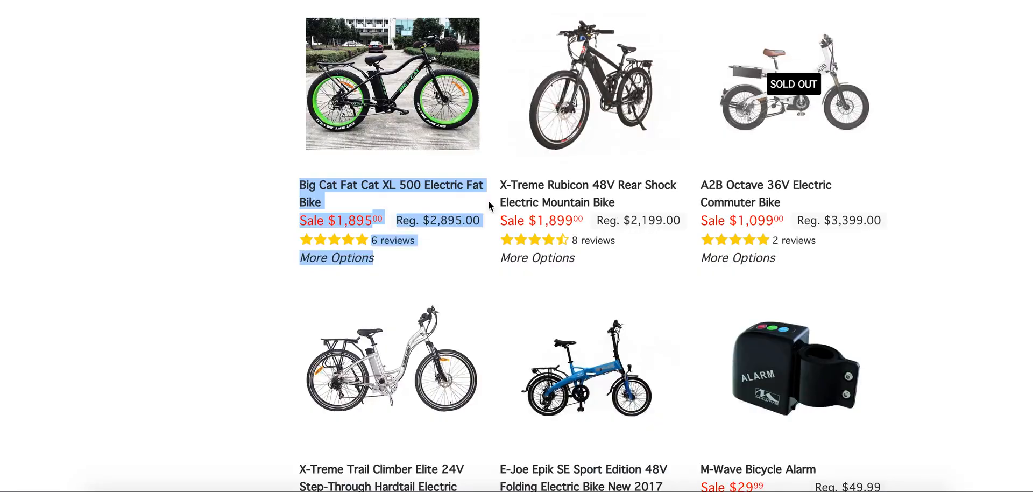
pyautogui.rightClick(559, 189)
pyautogui.click(600, 255)
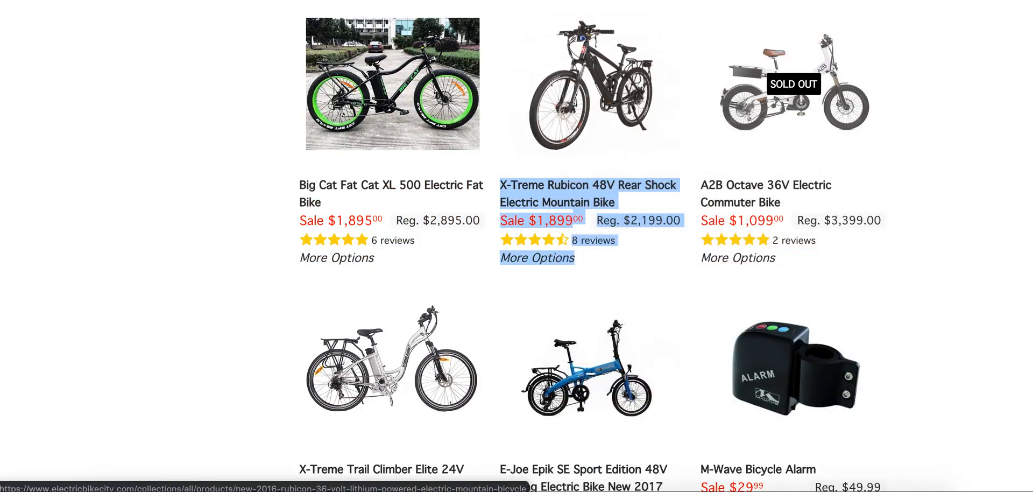
pyautogui.hotkey('ctrl', 'Tab')
pyautogui.hotkey('ctrl', 'v')
pyautogui.press('Return')
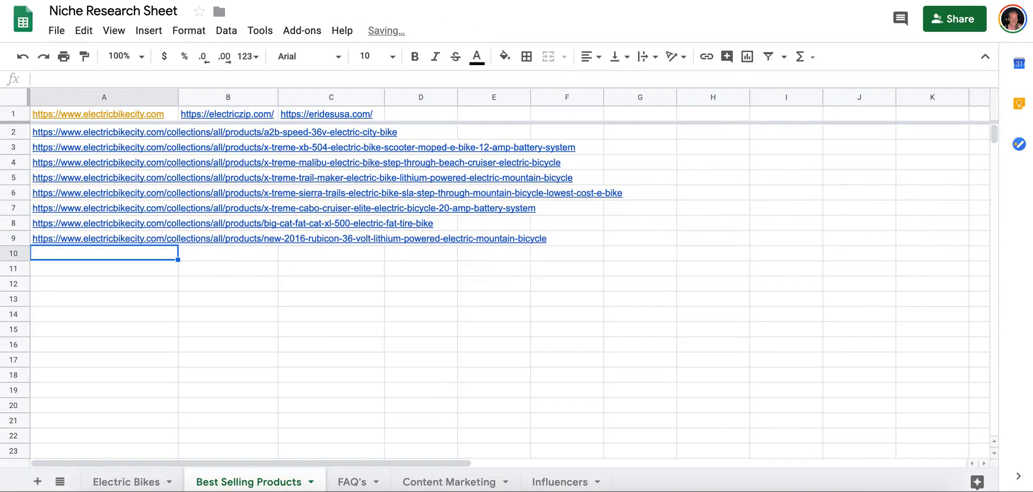
# Copy the product link of the A2B Octave 36V Electric Commuter Bike from the store listing into cell A10.
pyautogui.hotkey('ctrl', 'Tab')
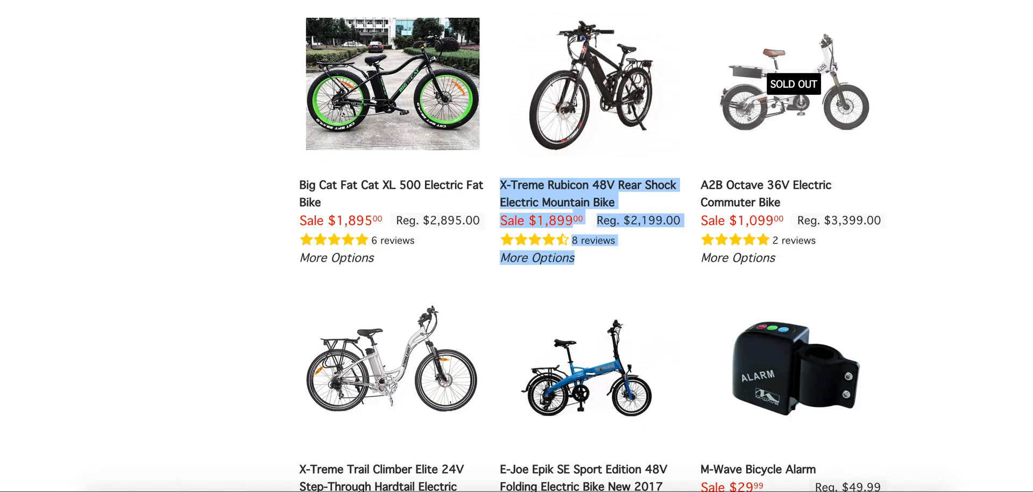
pyautogui.rightClick(743, 191)
pyautogui.click(732, 262)
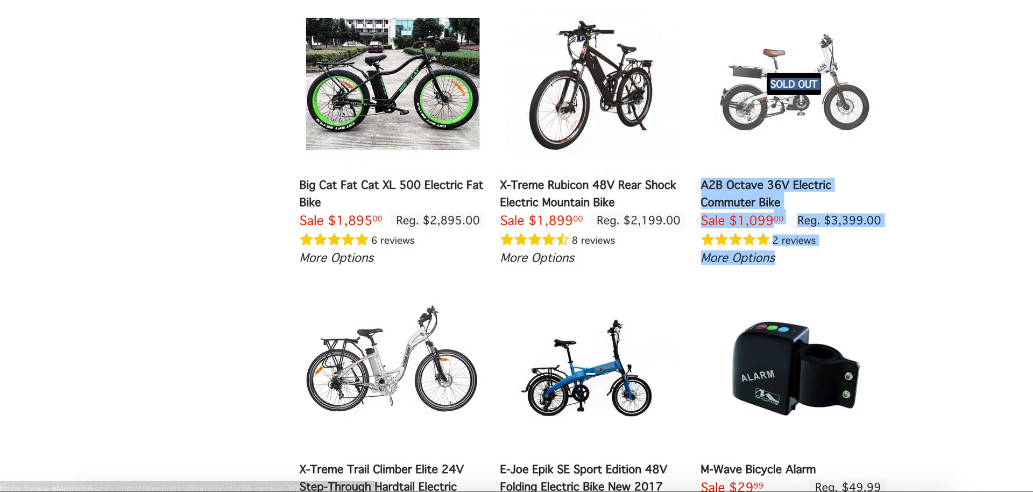
pyautogui.hotkey('ctrl', 'Tab')
pyautogui.hotkey('ctrl', 'v')
pyautogui.press('Return')
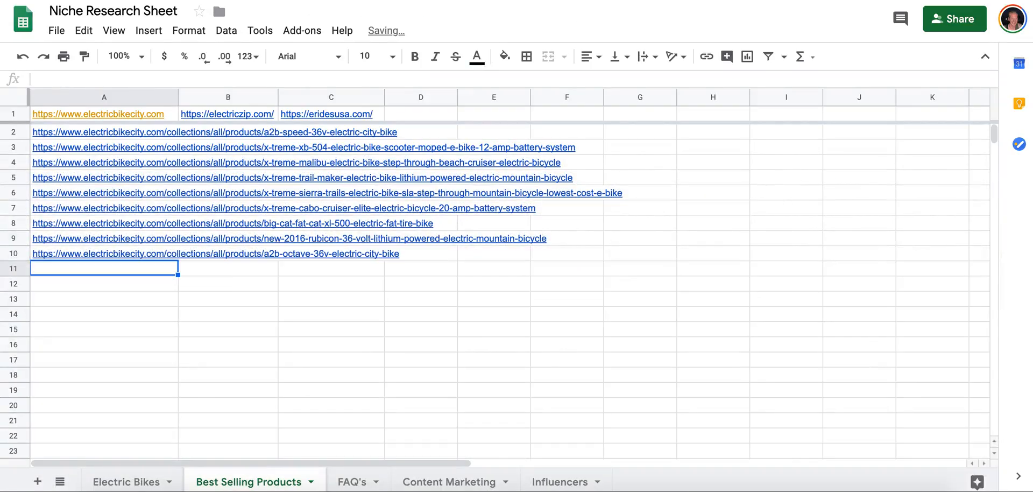
# Copy the X-Treme Trail Climber Elite 24V Step-Through Hardtail Electric Mountain Bike's link from the store listing into cell A11.
pyautogui.hotkey('ctrl', 'Tab')
pyautogui.scroll(-7, 469, 213)
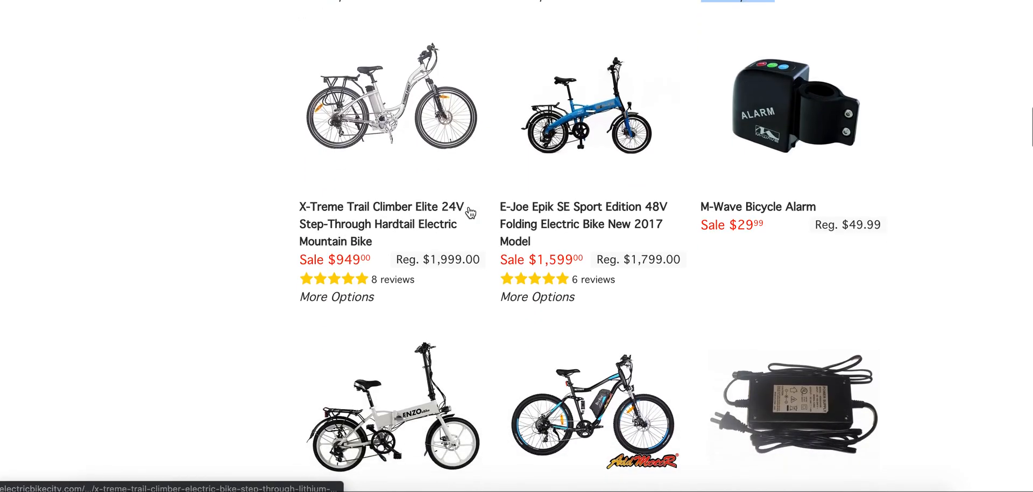
pyautogui.rightClick(413, 214)
pyautogui.click(457, 280)
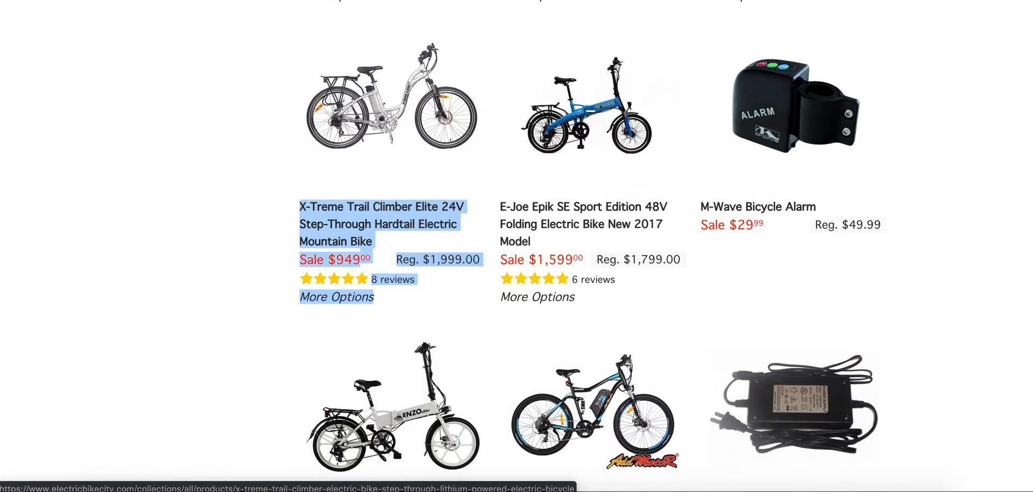
pyautogui.hotkey('ctrl', 'Tab')
pyautogui.hotkey('ctrl', 'v')
pyautogui.press('Return')
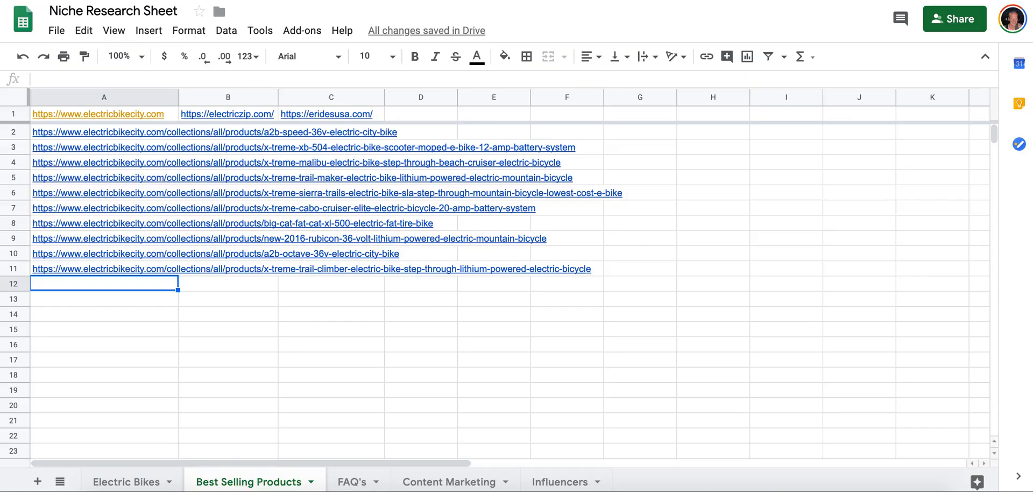
# Copy the product link of the E-Joe Epik SE Sport Edition 48V Folding Electric Bike from the store listing into cell A12.
pyautogui.hotkey('ctrl', 'Tab')
pyautogui.scroll(-4, 565, 269)
pyautogui.scroll(3, 568, 268)
pyautogui.rightClick(568, 187)
pyautogui.click(619, 258)
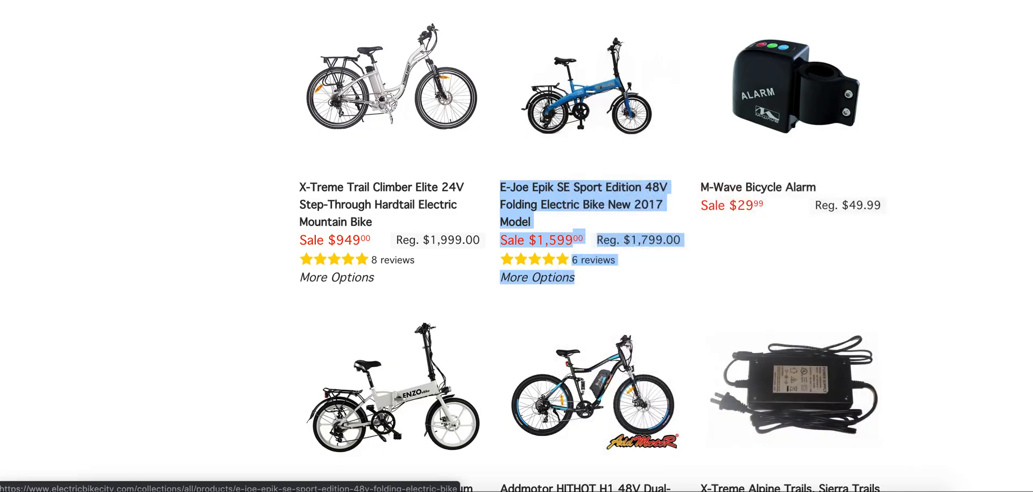
pyautogui.hotkey('ctrl', 'Tab')
pyautogui.hotkey('ctrl', 'v')
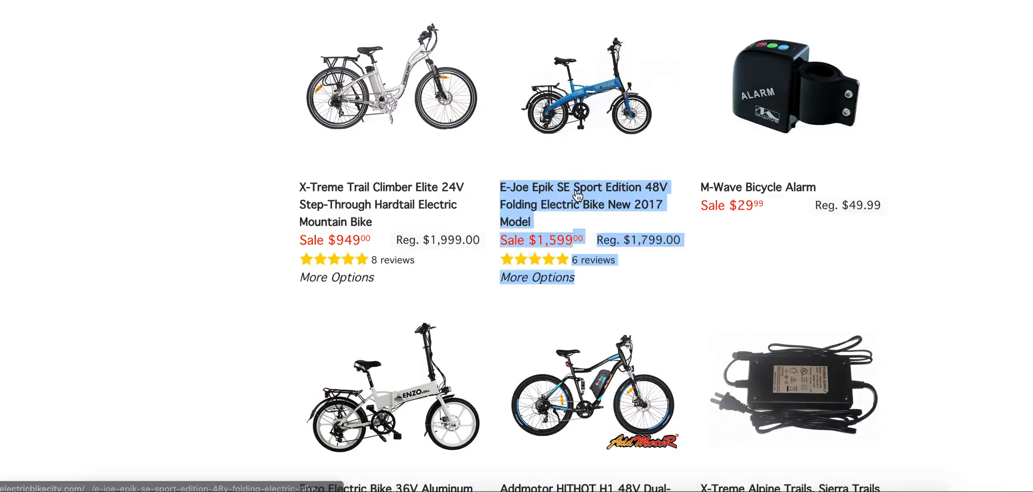
# Copy the Enzo Electric Bike 36V Aluminum Frame Folding E-Bike's product link from the store listing into cell A13.
pyautogui.scroll(-4, 789, 133)
pyautogui.scroll(3, 789, 133)
pyautogui.scroll(-3, 789, 132)
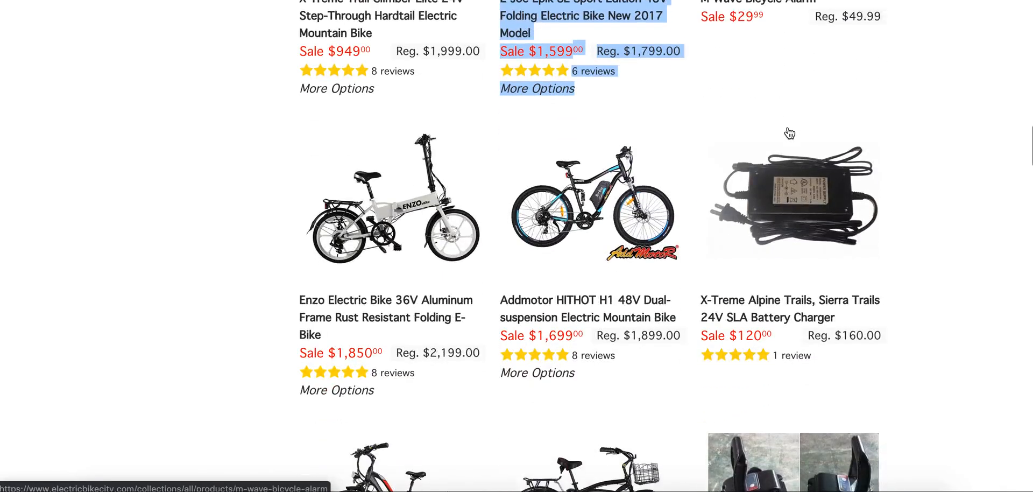
pyautogui.scroll(-3, 790, 133)
pyautogui.rightClick(382, 186)
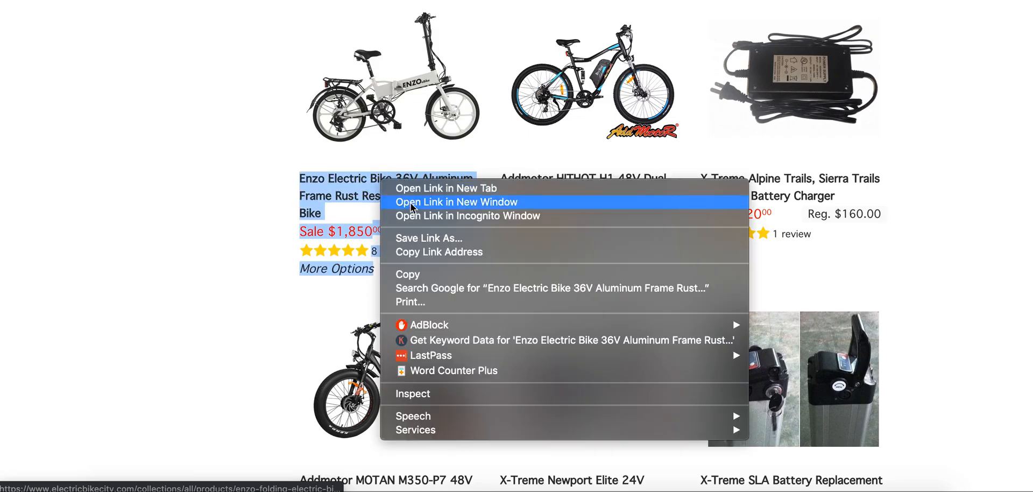
pyautogui.click(365, 251)
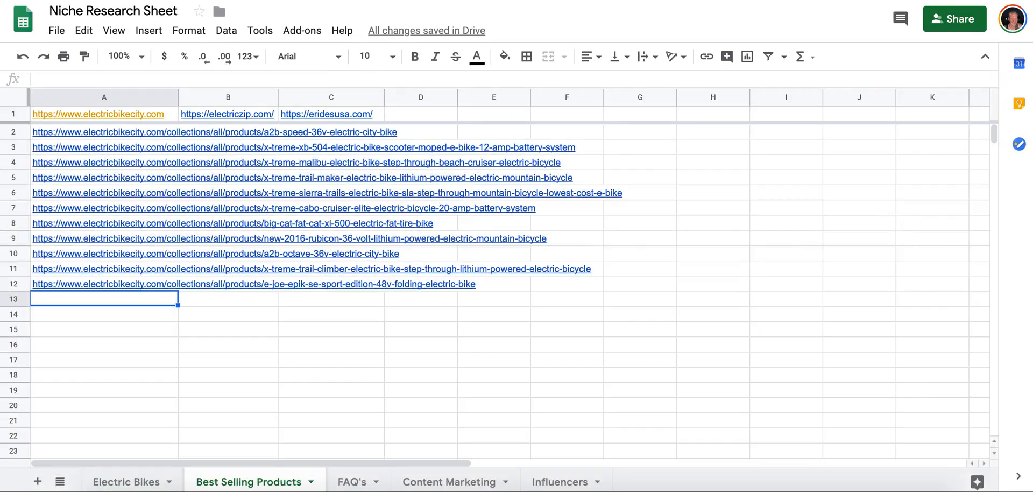
pyautogui.press('super+v')
pyautogui.press('Return')
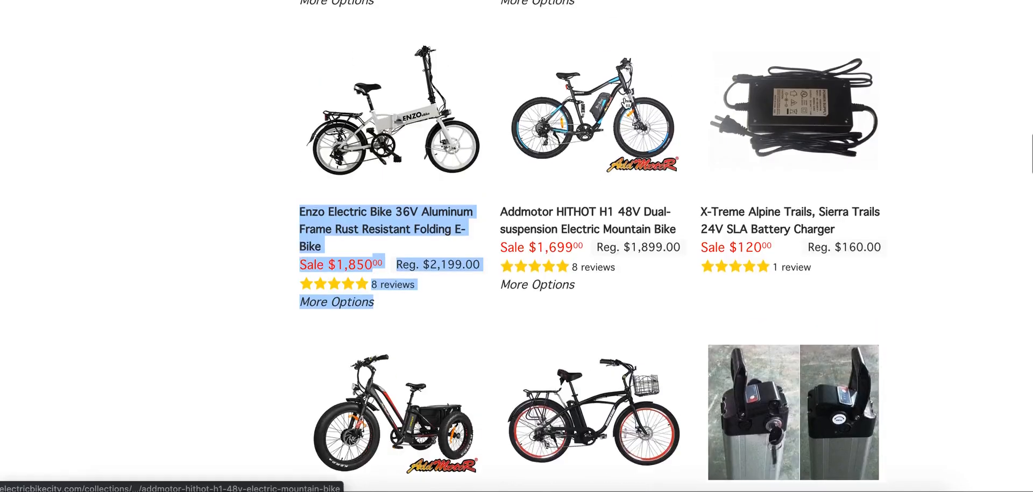
# Copy the link address of the M-Wave Bicycle Alarm from the store listing.
pyautogui.scroll(6, 623, 104)
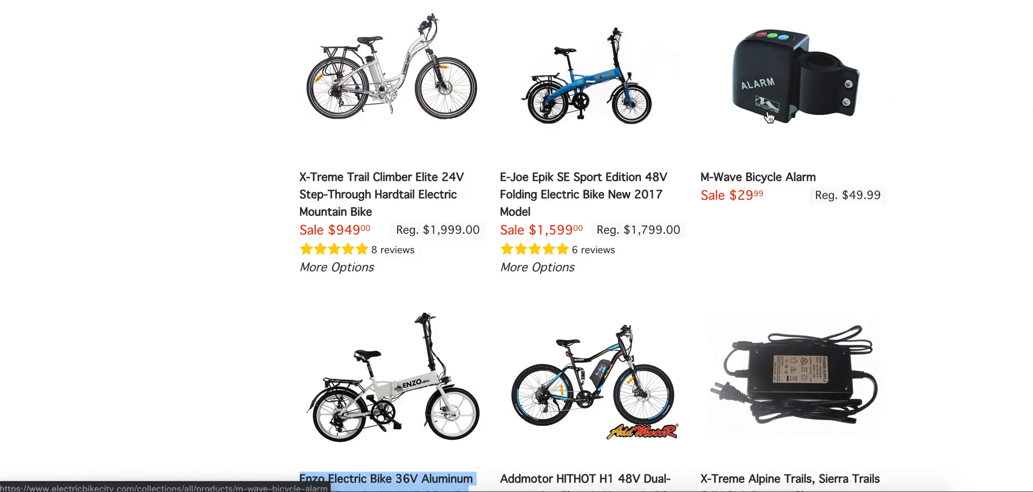
pyautogui.rightClick(762, 181)
pyautogui.click(680, 245)
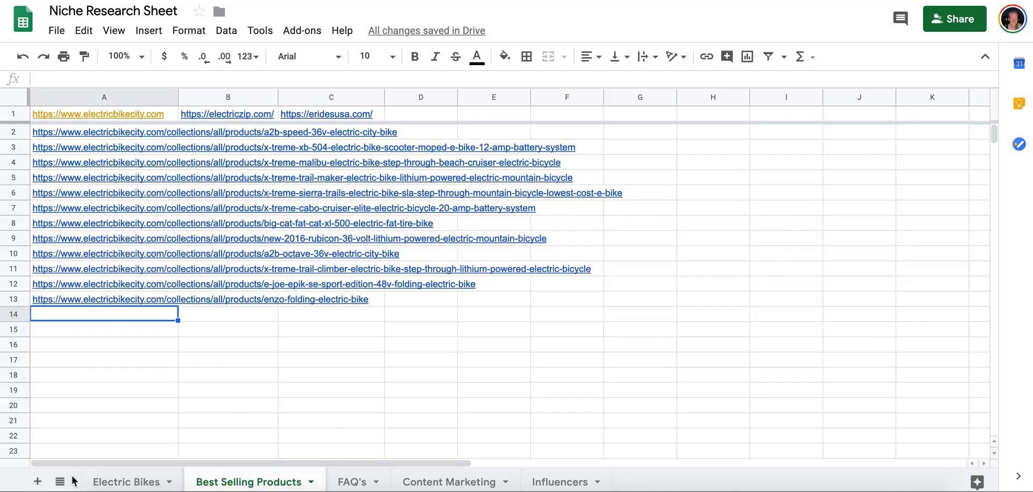
# Add a sheet named Accessories after Best Selling Products and paste the copied alarm link into its cell A2.
pyautogui.doubleClick(355, 484)
pyautogui.write('A')
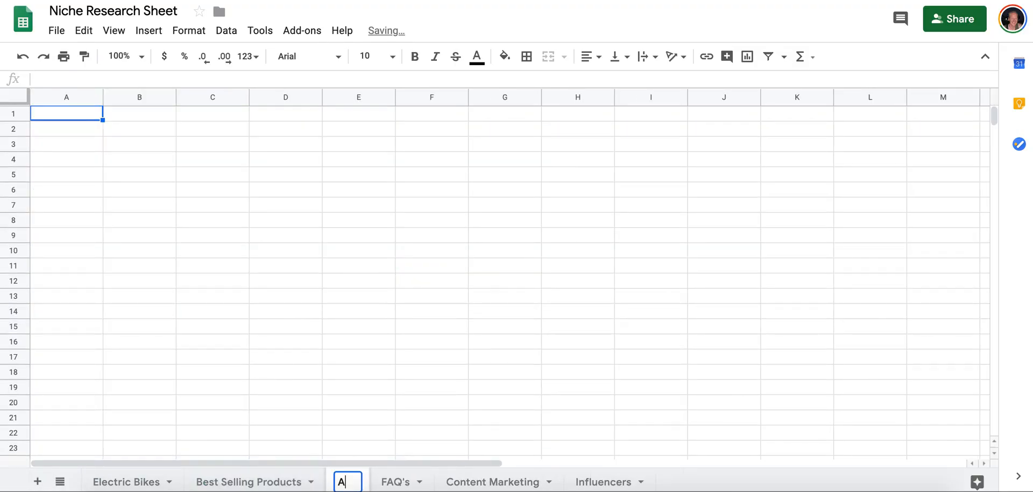
pyautogui.write('ccessories')
pyautogui.press('Return')
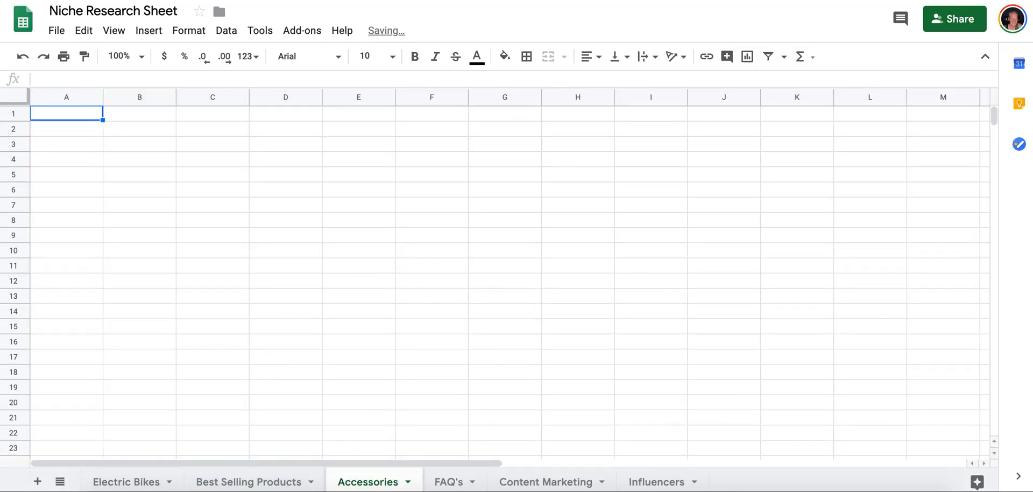
pyautogui.click(59, 127)
pyautogui.hotkey('ctrl', 'v')
# Freeze the first row of the Accessories sheet.
pyautogui.click(70, 116)
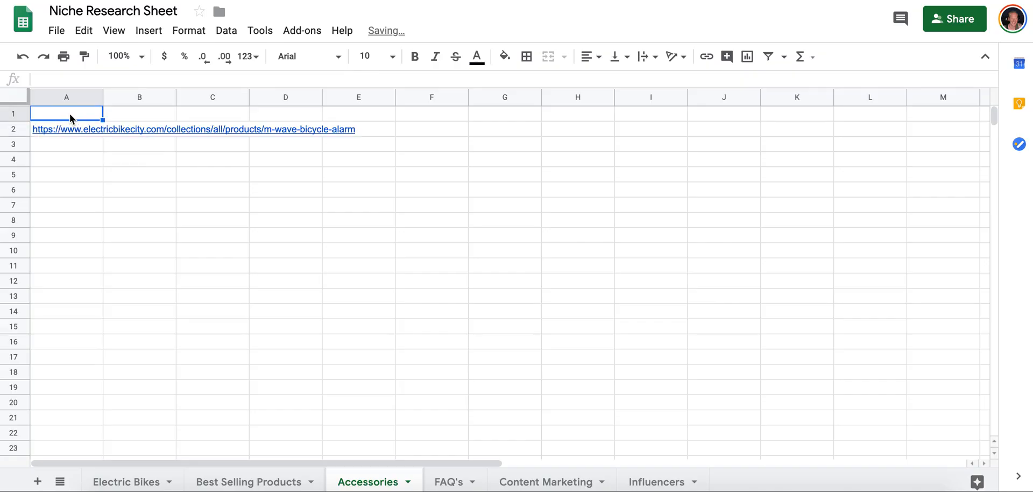
pyautogui.click(114, 30)
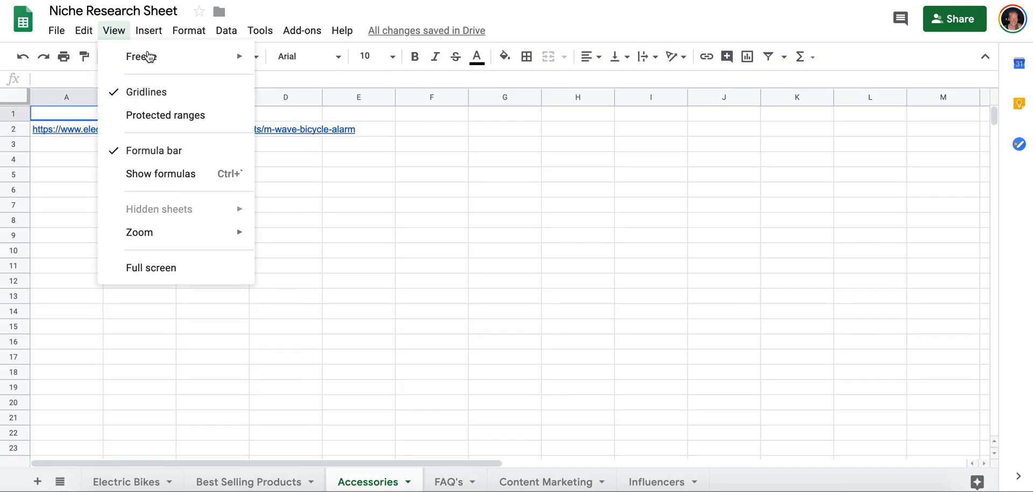
pyautogui.moveTo(127, 66)
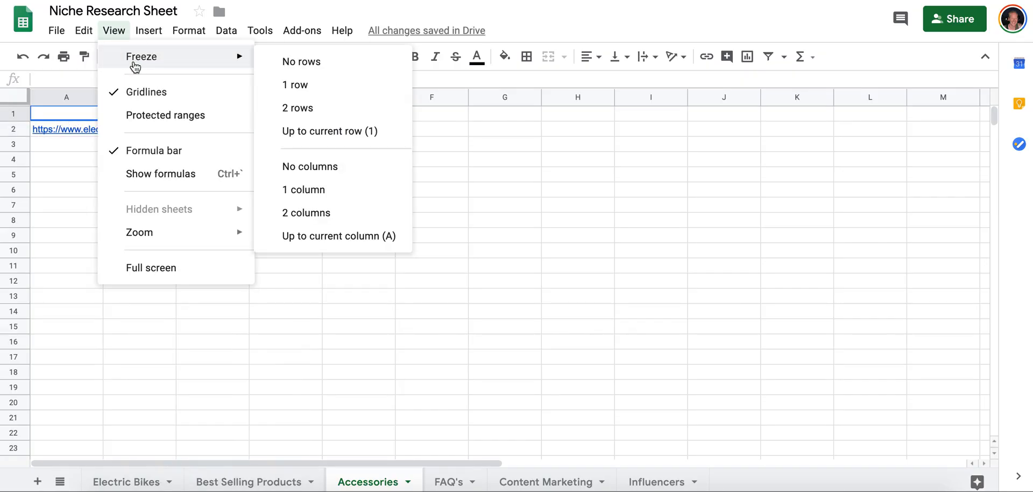
pyautogui.click(272, 82)
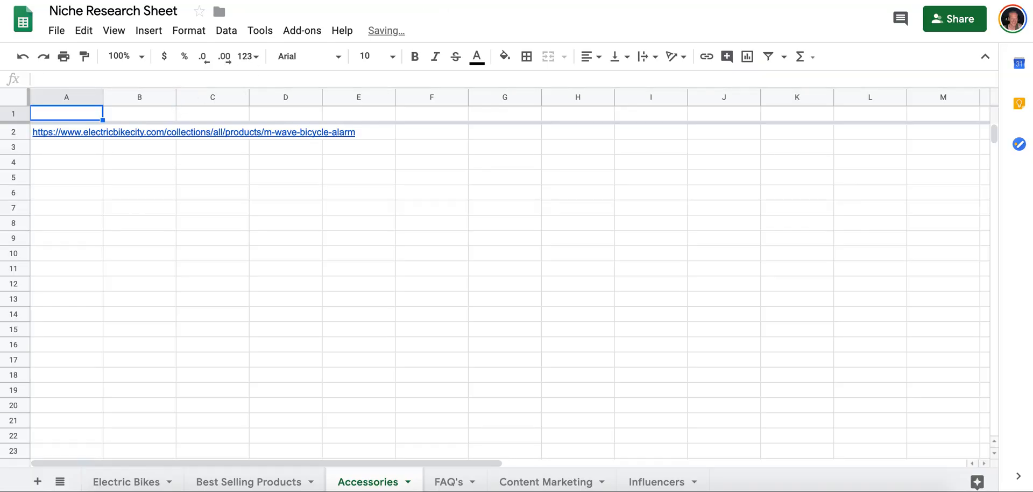
# Copy the Electric Bike City store address from A1 of Best Selling Products into cell A1 of the Accessories sheet.
pyautogui.click(272, 481)
pyautogui.click(112, 113)
pyautogui.hotkey('ctrl', 'c')
pyautogui.click(355, 479)
pyautogui.hotkey('ctrl', 'v')
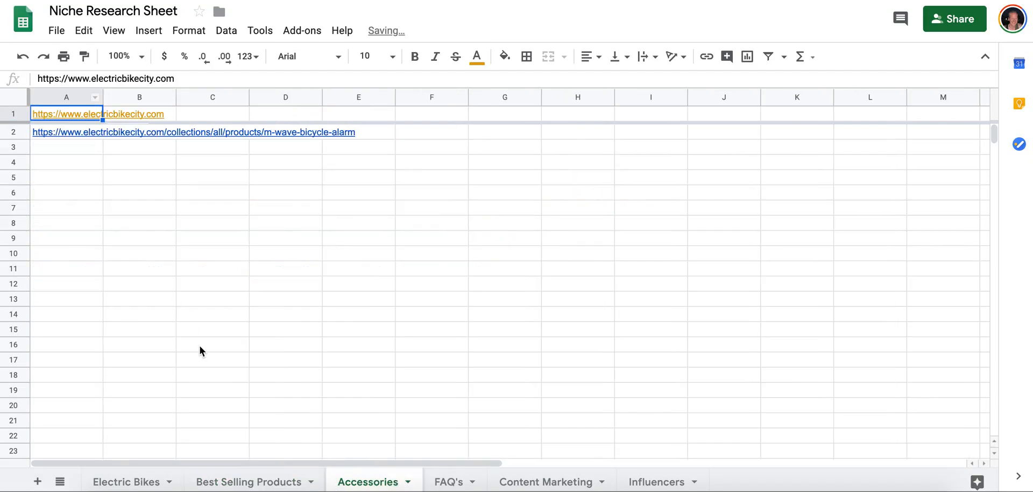
# Copy the Enzo Electric Bike 36V's product link from the store listing into cell A14 of the Best Selling Products sheet.
pyautogui.click(246, 481)
pyautogui.click(104, 313)
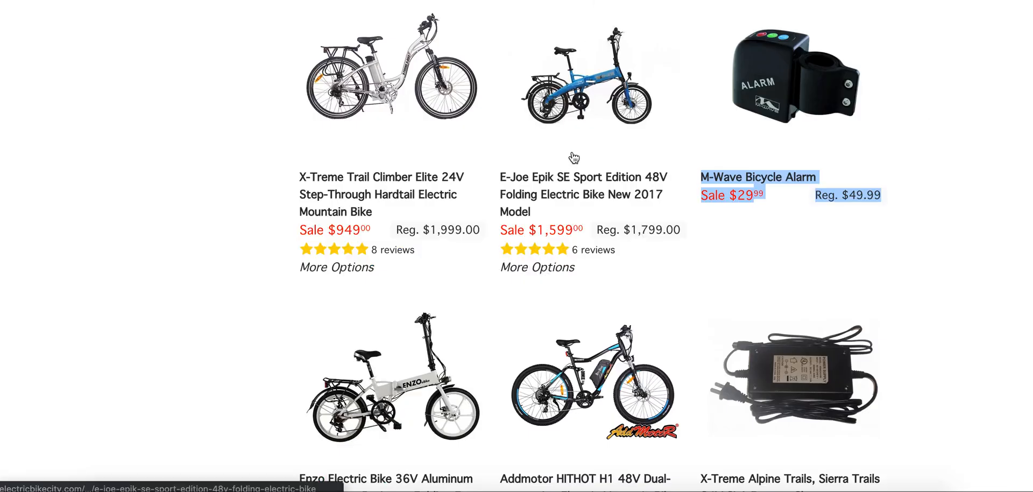
pyautogui.scroll(-2, 574, 157)
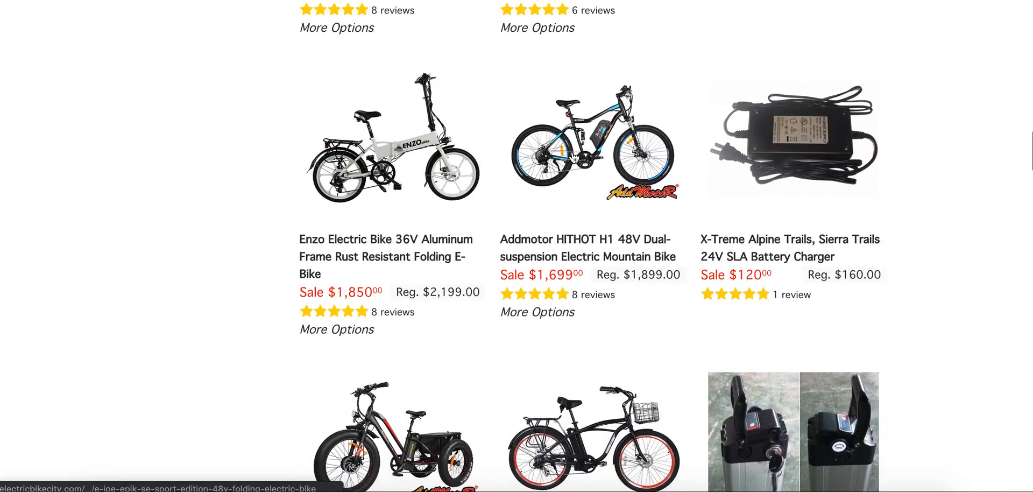
pyautogui.scroll(-1, 395, 222)
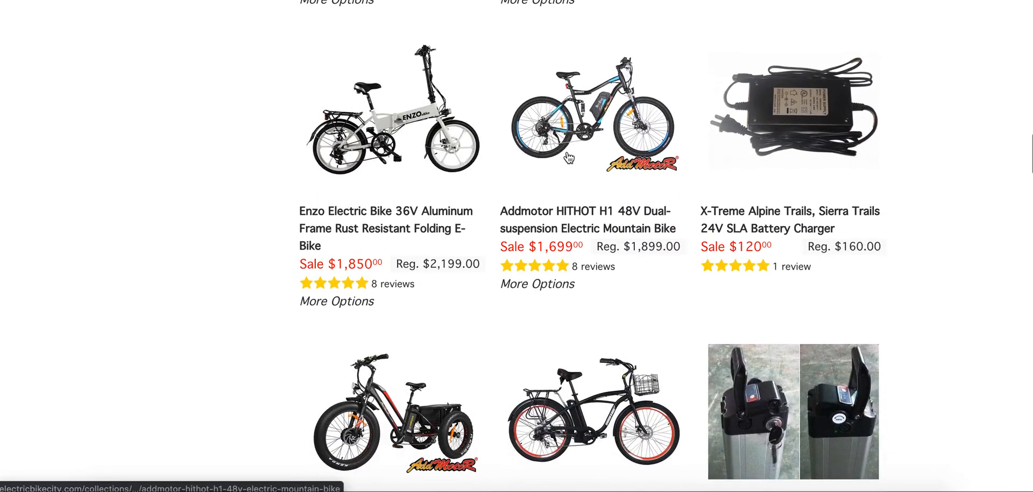
pyautogui.rightClick(384, 211)
pyautogui.click(426, 281)
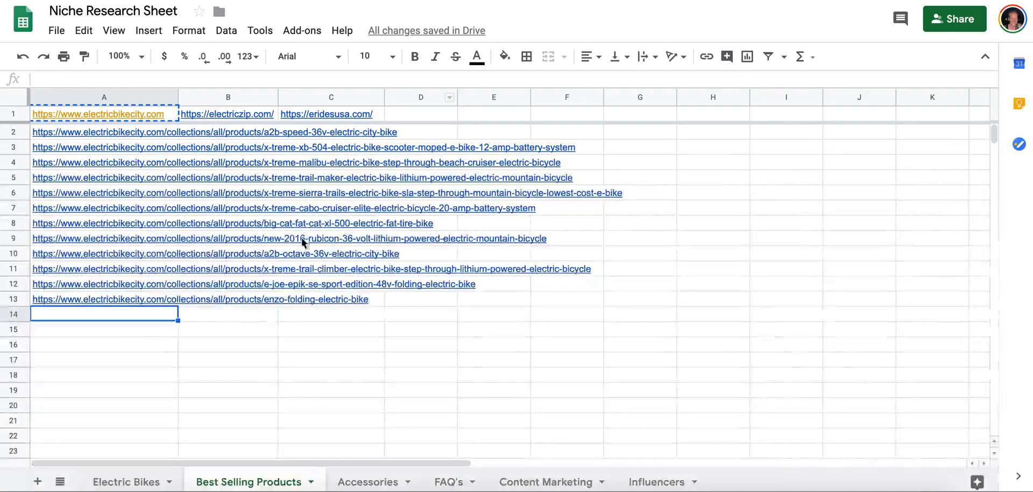
pyautogui.hotkey('ctrl', 'v')
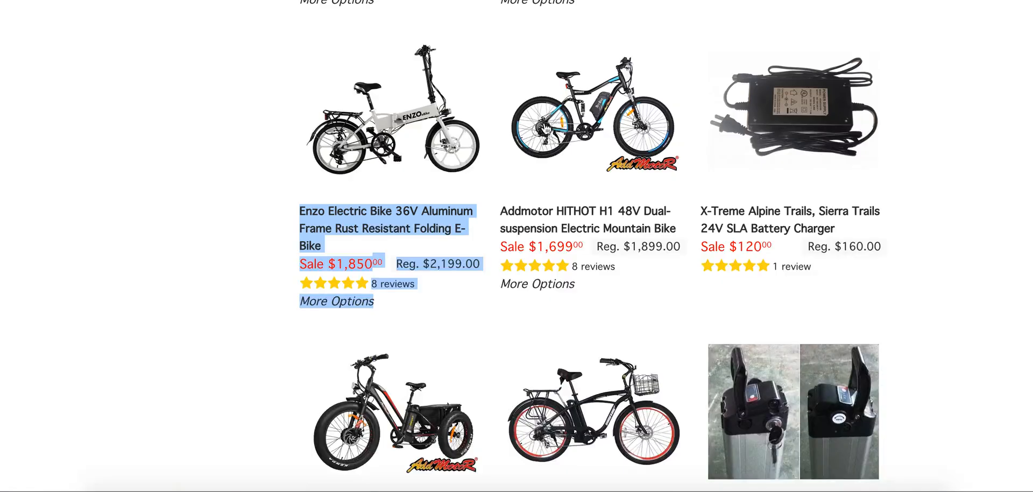
# Copy the product link of the Addmotor HITHOT H1 48V Dual-suspension Electric Mountain Bike from the store listing into cell A15.
pyautogui.rightClick(581, 212)
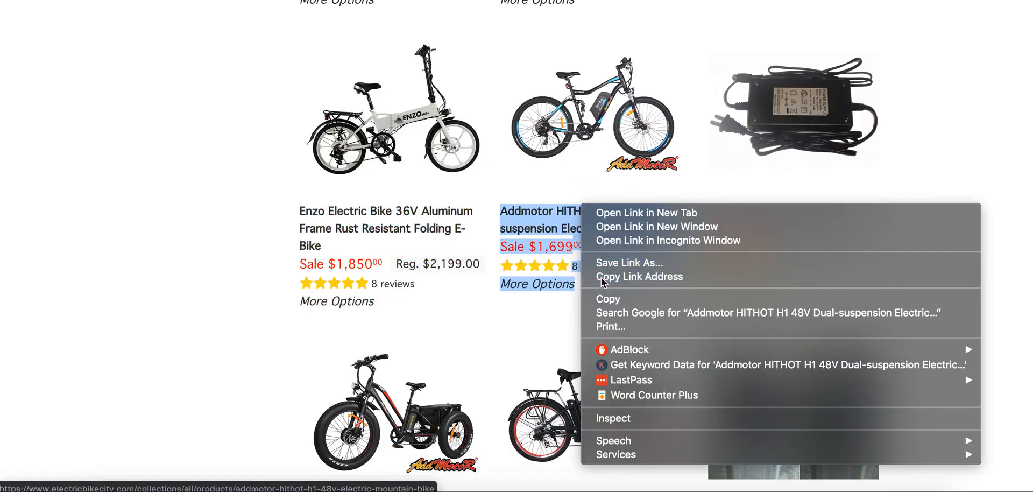
pyautogui.click(601, 278)
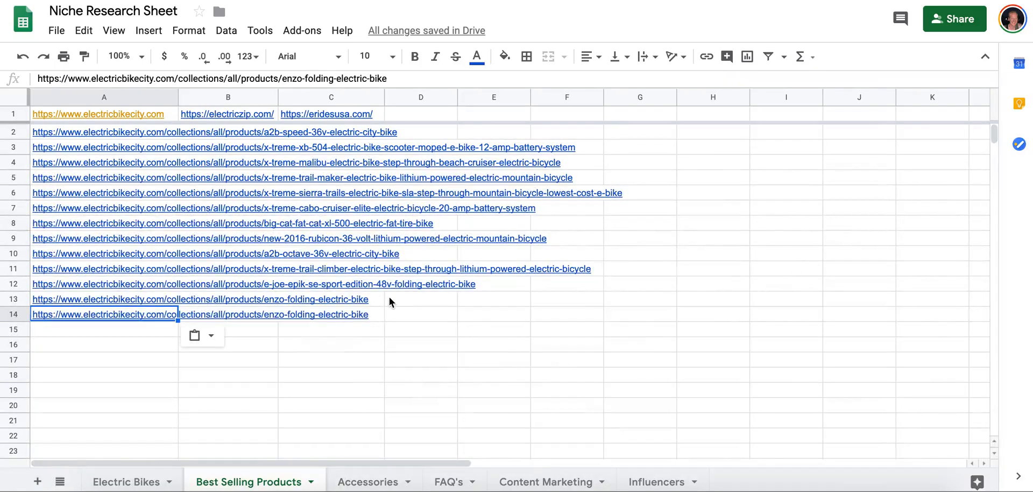
pyautogui.hotkey('ctrl', 'v')
pyautogui.hotkey('ctrl', 'z')
pyautogui.press('Down')
pyautogui.hotkey('ctrl', 'v')
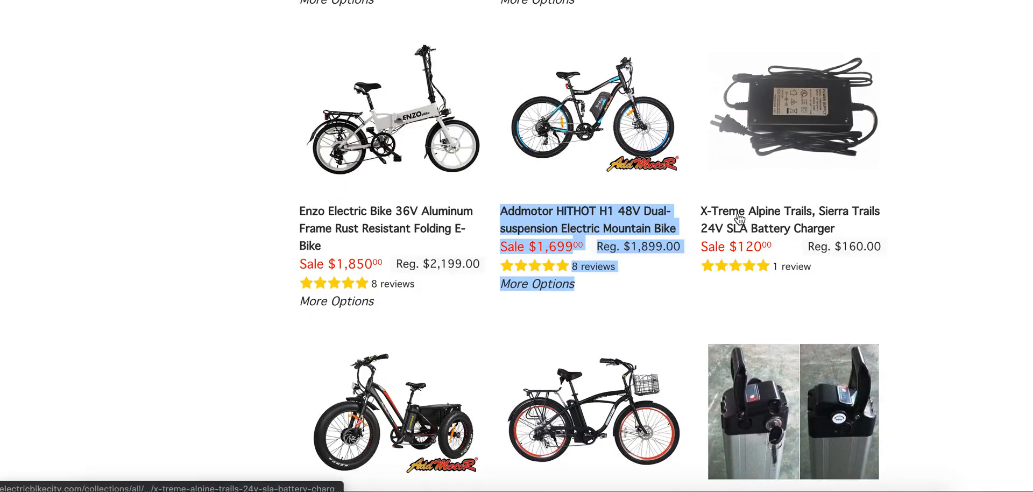
# Copy the X-Treme Alpine Trails, Sierra Trails 24V SLA Battery Charger's link into cell A3 of the Accessories sheet.
pyautogui.rightClick(778, 219)
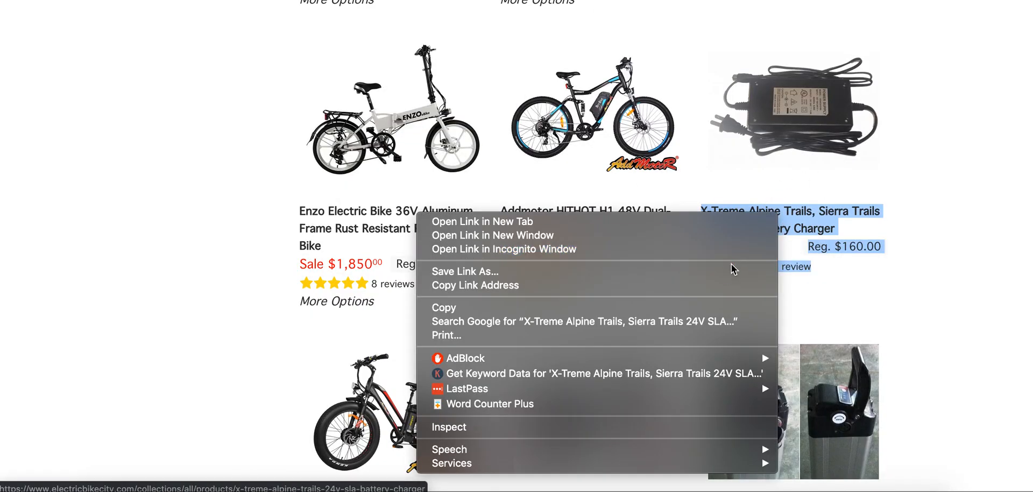
pyautogui.click(732, 284)
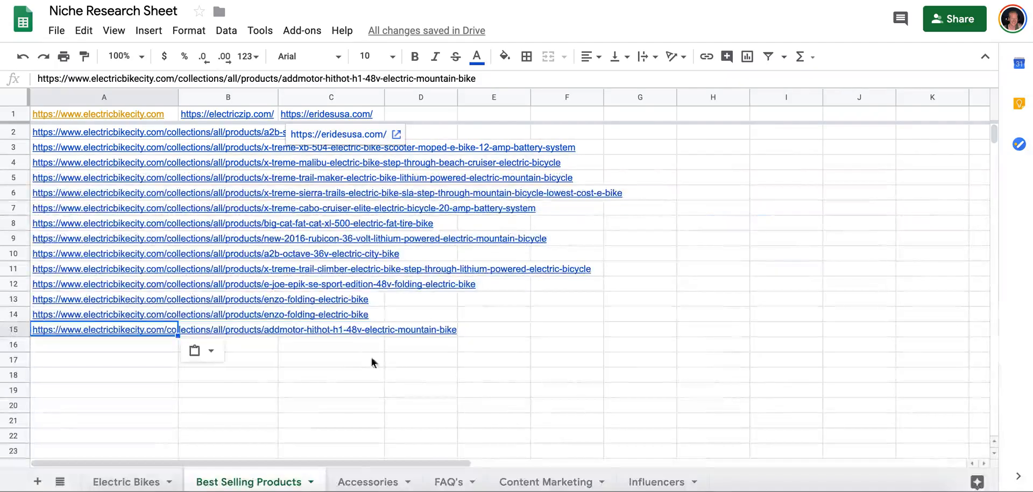
pyautogui.click(368, 481)
pyautogui.click(104, 149)
pyautogui.hotkey('ctrl', 'v')
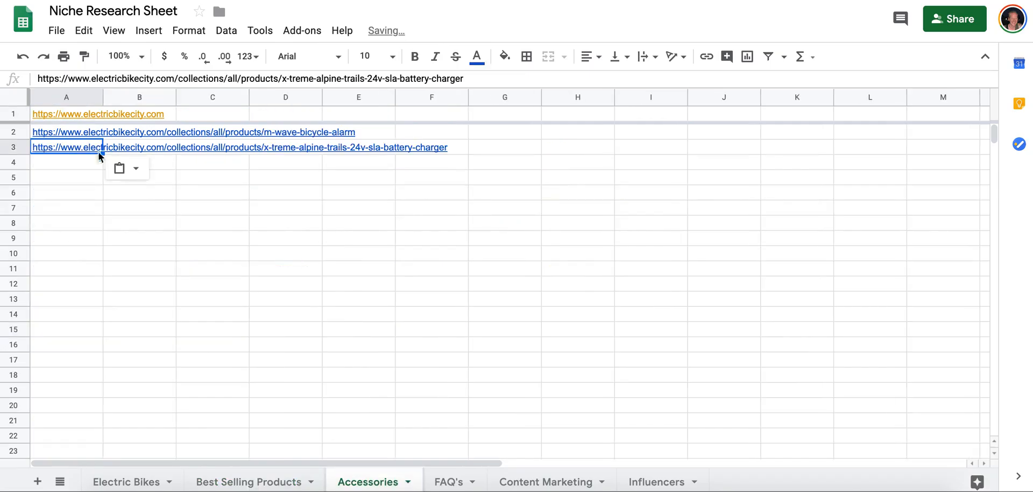
# Copy the Addmotor MOTAN M350-P7 48V Three Wheel Electric Cargo Tricycle's link into cell A16 of the Best Selling Products sheet.
pyautogui.click(272, 482)
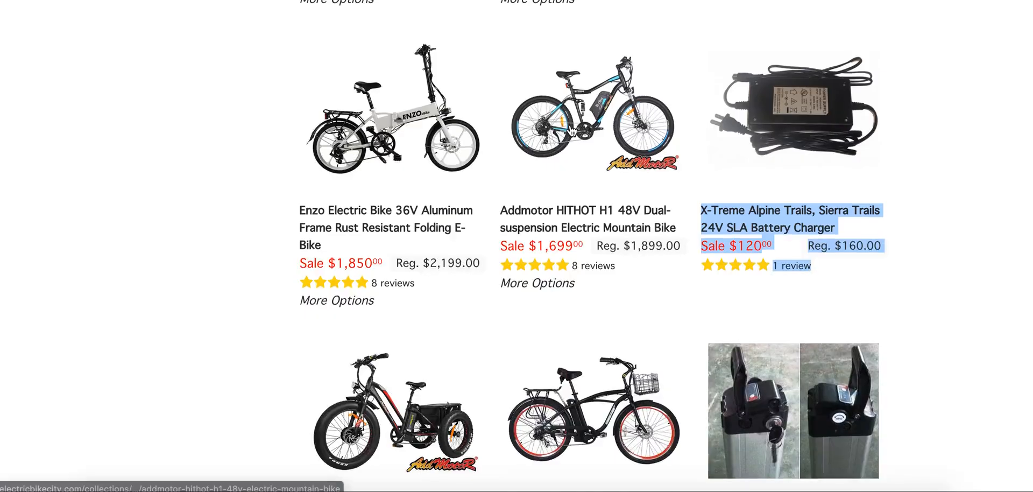
pyautogui.scroll(-4, 505, 153)
pyautogui.scroll(-1, 506, 153)
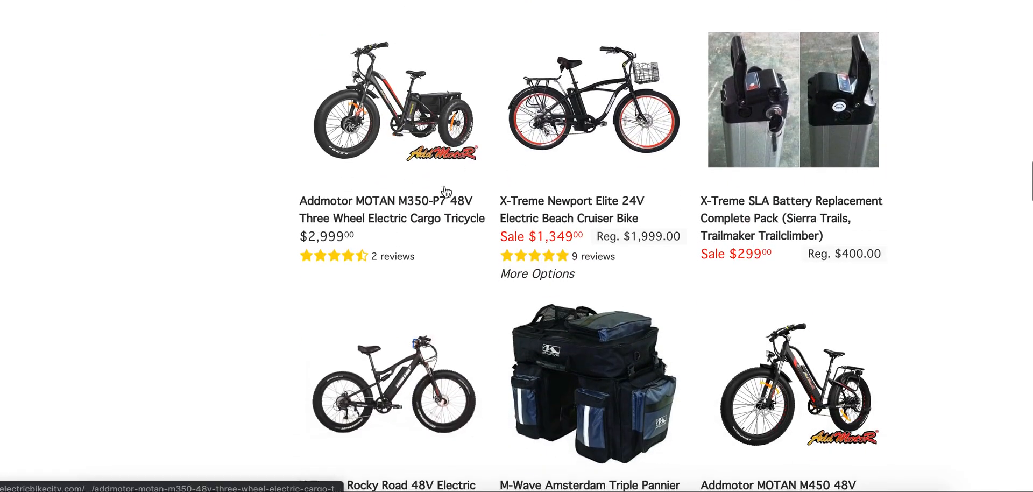
pyautogui.rightClick(383, 203)
pyautogui.click(410, 266)
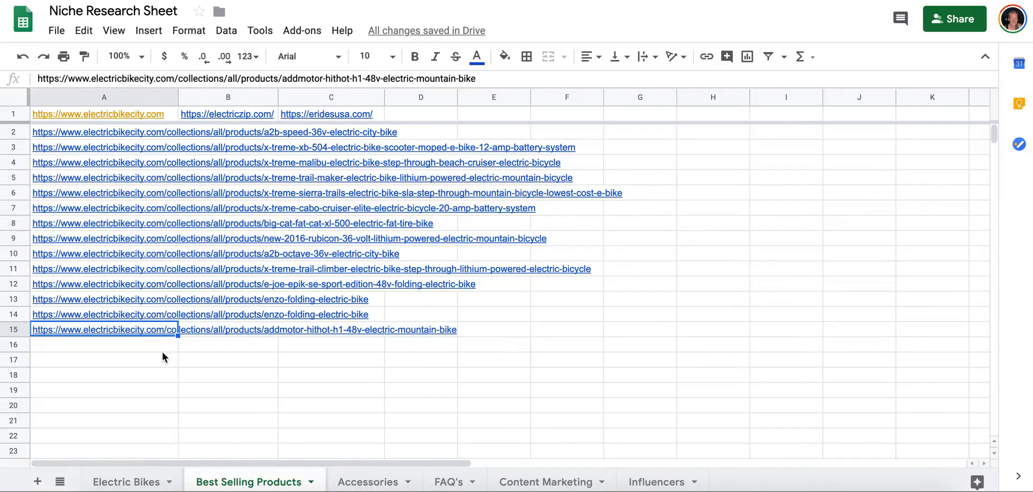
pyautogui.click(163, 350)
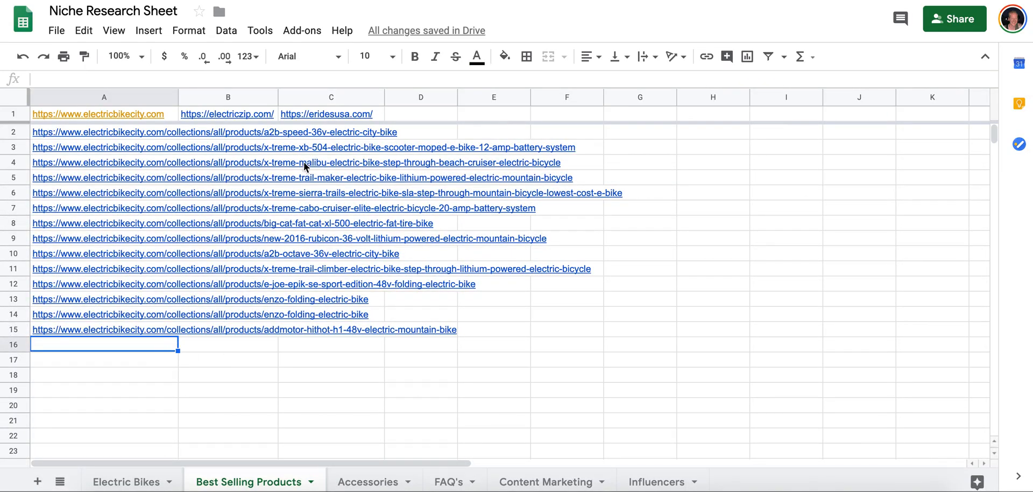
pyautogui.hotkey('ctrl', 'v')
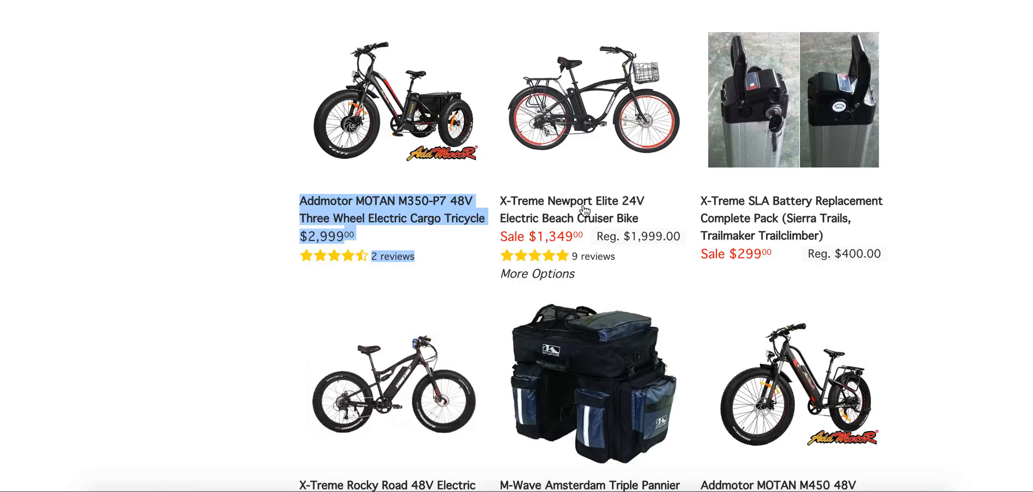
# Copy the product link of the X-Treme Newport Elite 24V Electric Beach Cruiser Bike from the store listing into cell A17.
pyautogui.rightClick(585, 203)
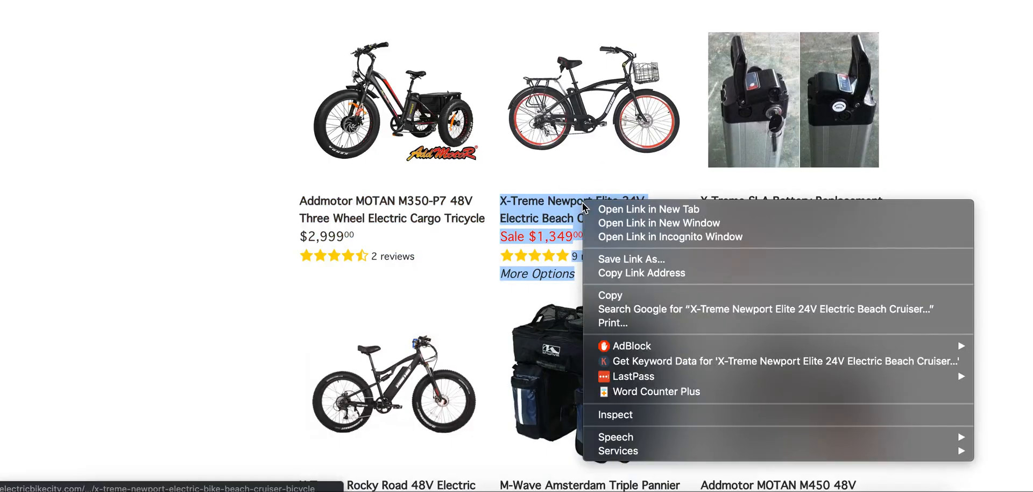
pyautogui.click(616, 273)
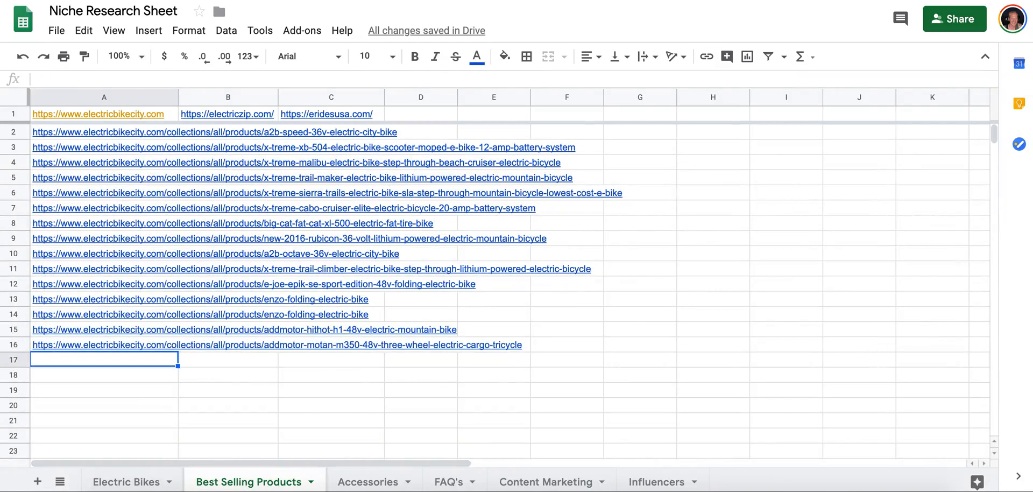
pyautogui.hotkey('ctrl', 'v')
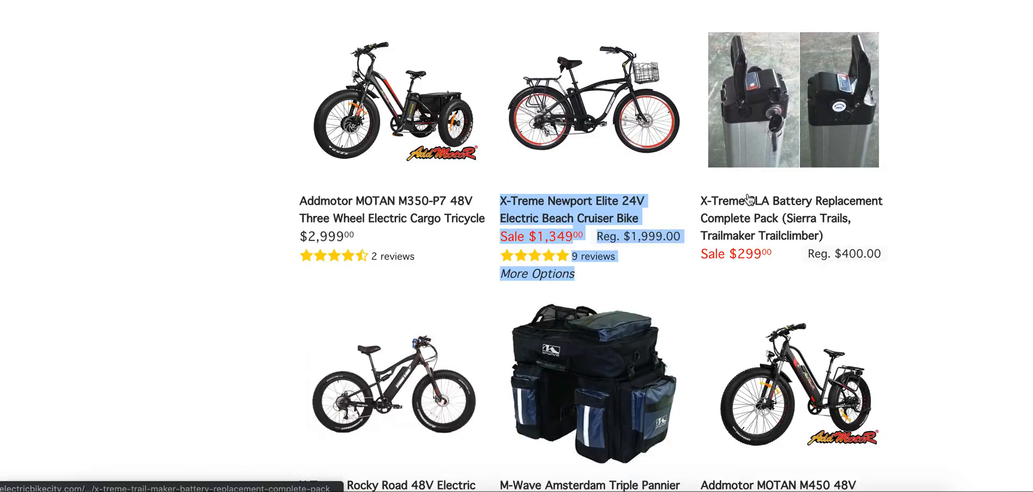
# Copy the X-Treme SLA Battery Replacement Complete Pack's link into A4 of the Accessories sheet, and return to Best Selling Products.
pyautogui.rightClick(748, 194)
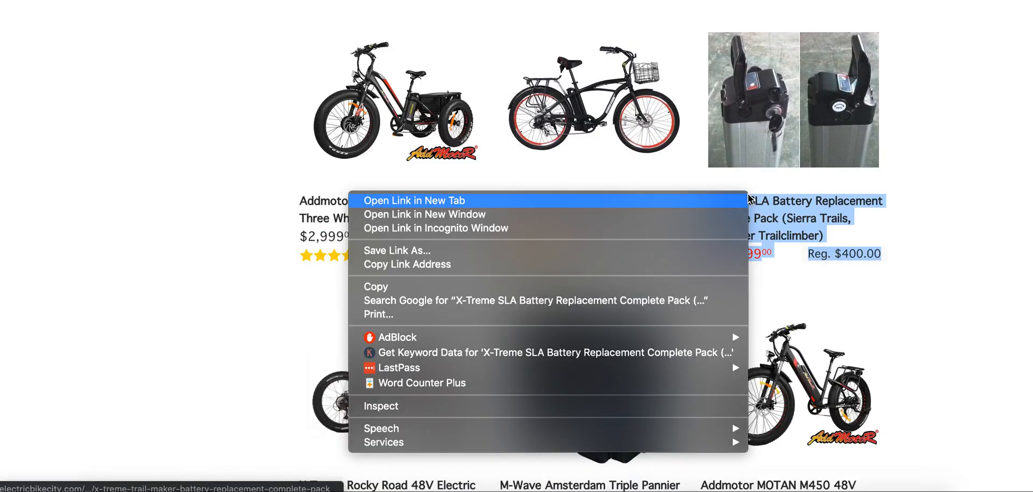
pyautogui.click(544, 264)
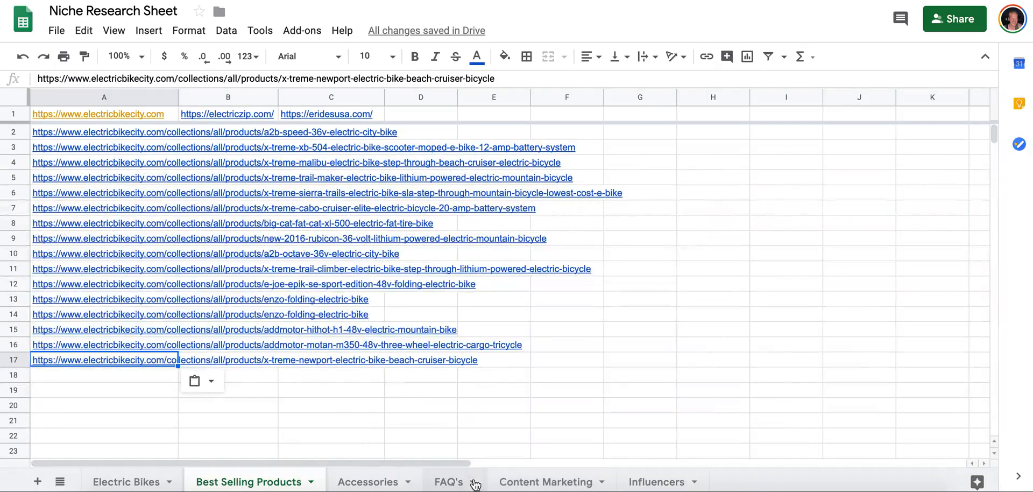
pyautogui.click(357, 482)
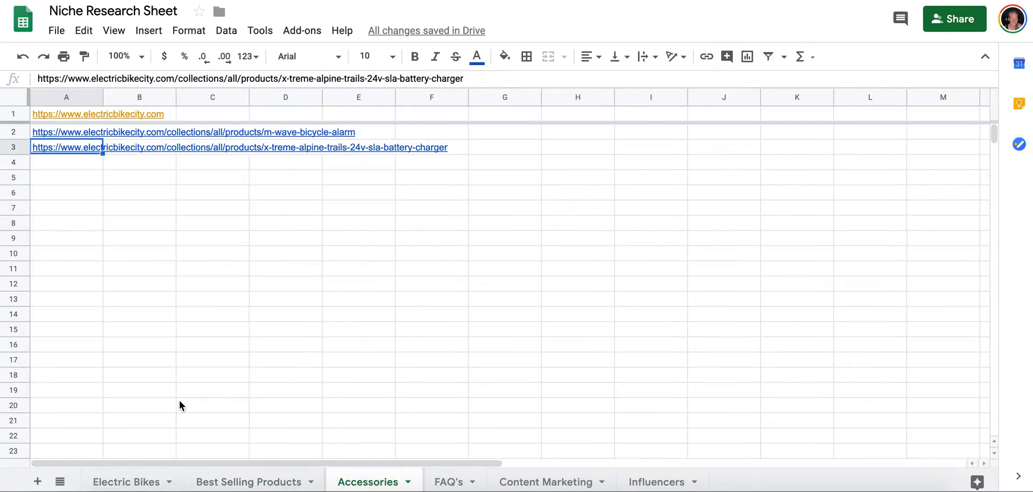
pyautogui.click(76, 162)
pyautogui.hotkey('ctrl', 'v')
pyautogui.click(258, 482)
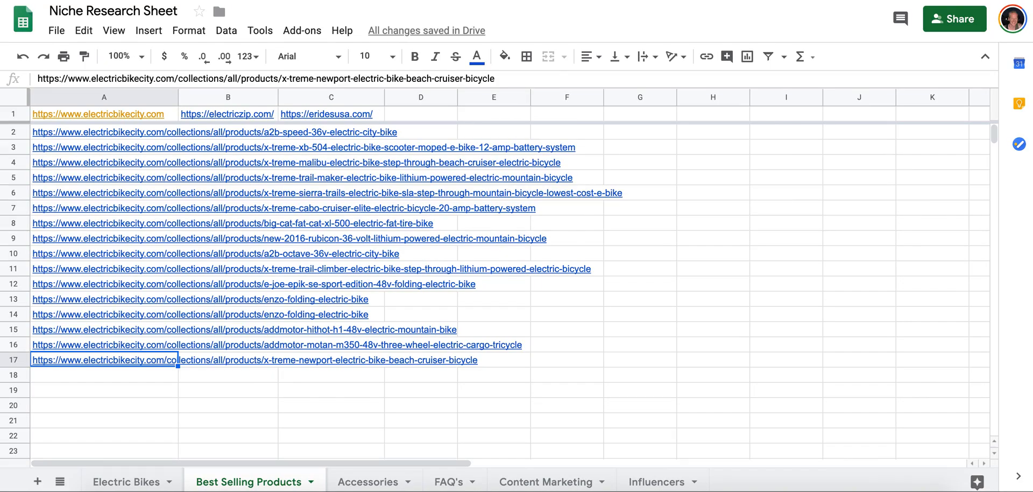
# Copy the X-Treme Rocky Road 48V Electric Fat Tire Mountain Bike's link into cell A18 of the Best Selling Products sheet.
pyautogui.hotkey('ctrl', 'Tab')
pyautogui.scroll(-5, 474, 171)
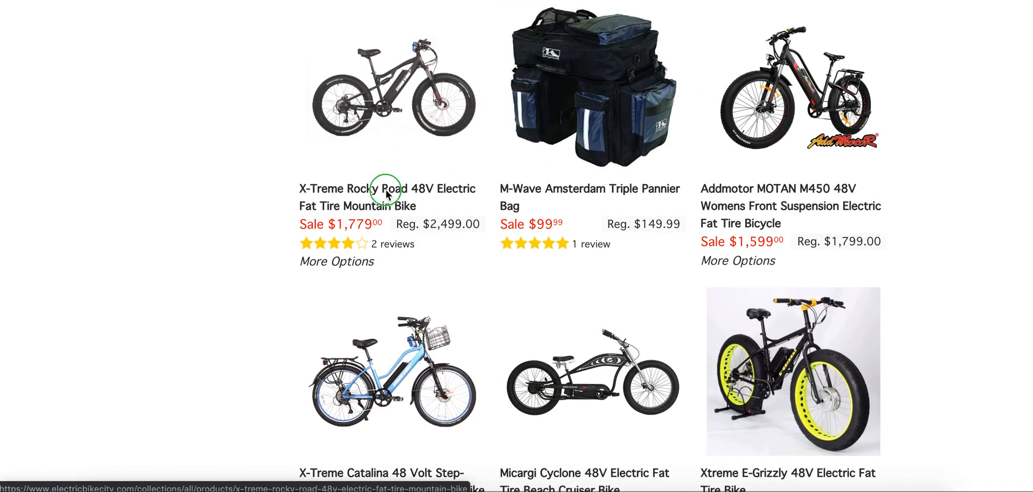
pyautogui.rightClick(387, 195)
pyautogui.click(404, 258)
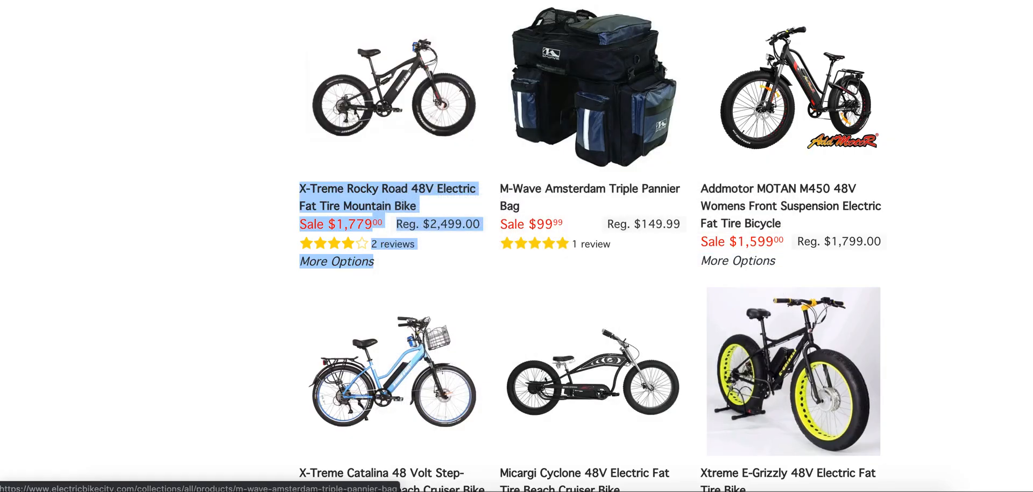
pyautogui.hotkey('ctrl', 'shift', 'Tab')
pyautogui.click(160, 375)
pyautogui.hotkey('ctrl', 'v')
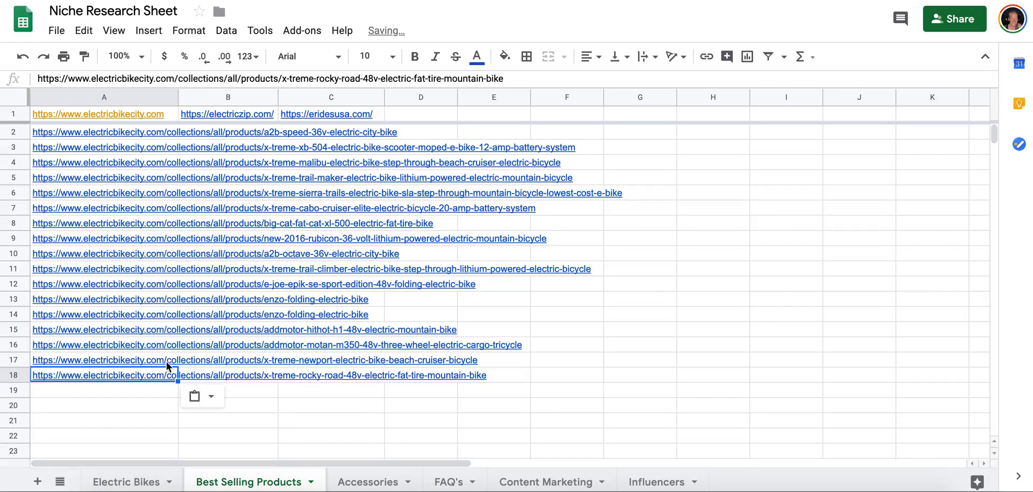
# Copy the M-Wave Amsterdam Triple Pannier Bag's product link into cell A19 of the Best Selling Products sheet.
pyautogui.hotkey('ctrl', 'Tab')
pyautogui.rightClick(576, 191)
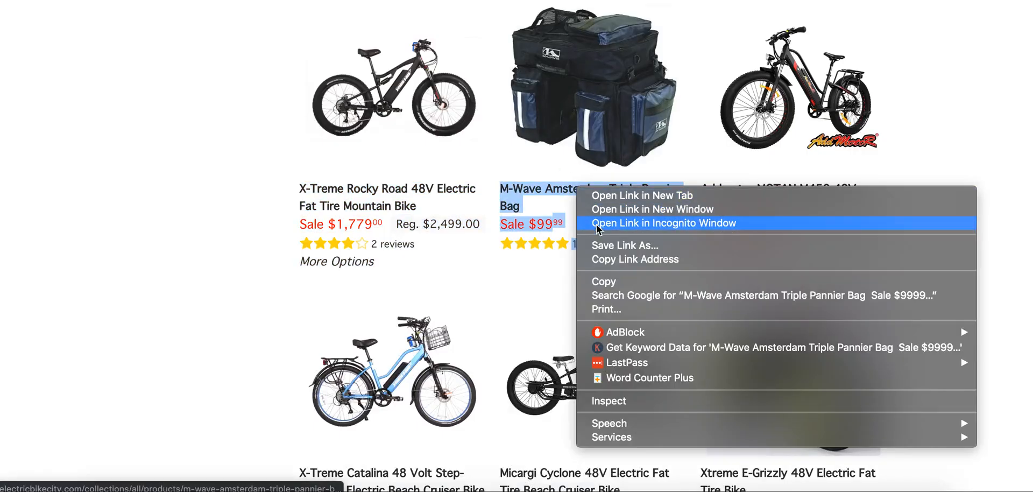
pyautogui.click(612, 260)
pyautogui.hotkey('ctrl', 'shift', 'Tab')
pyautogui.press('Return')
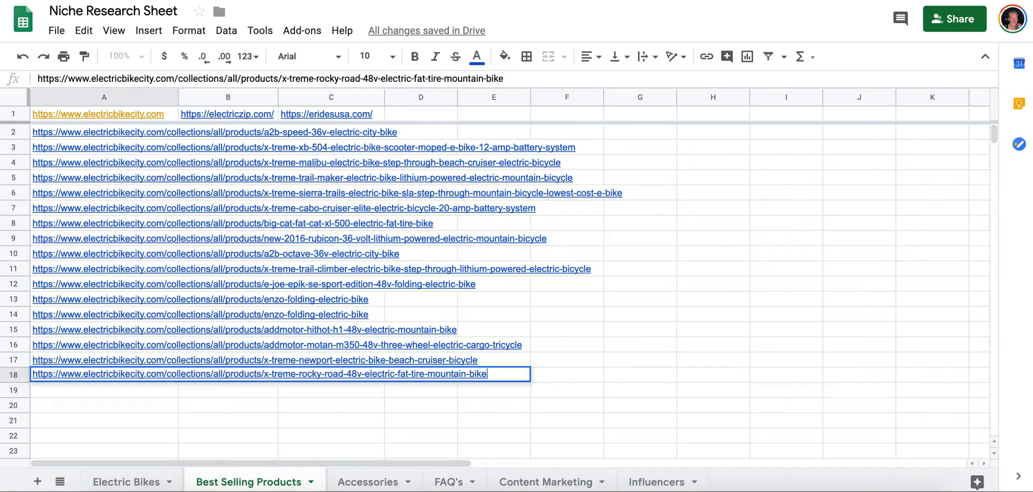
pyautogui.press('Return')
pyautogui.hotkey('ctrl', 'v')
# Copy the Addmotor MOTAN M450 48V Womens Front Suspension Electric Fat Tire Bicycle's link into cell A20.
pyautogui.hotkey('ctrl', 'Tab')
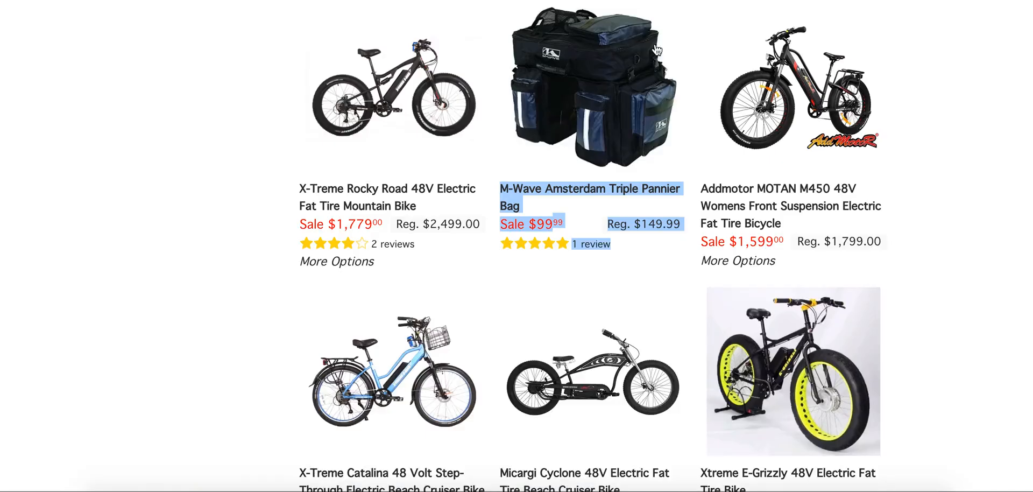
pyautogui.rightClick(763, 189)
pyautogui.click(694, 261)
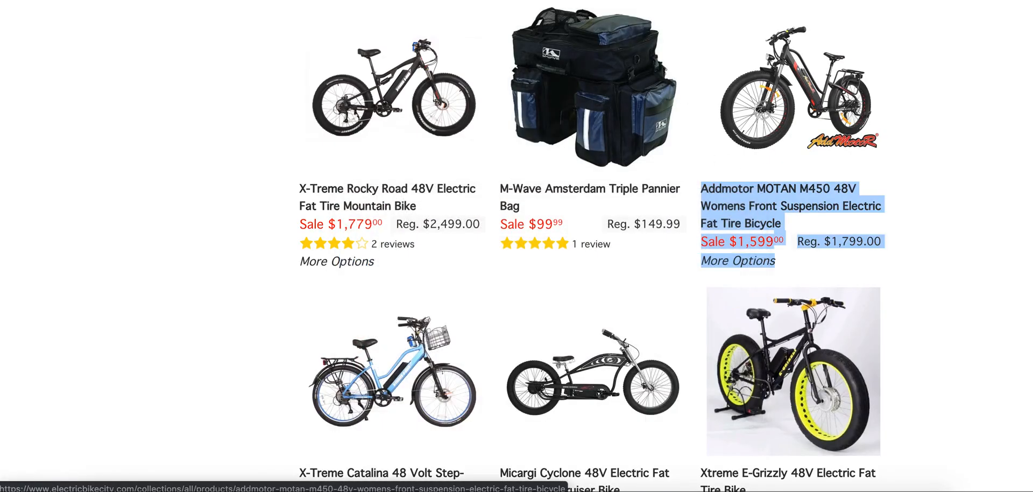
pyautogui.hotkey('ctrl', 'shift', 'Tab')
pyautogui.press('Return')
pyautogui.hotkey('ctrl', 'v')
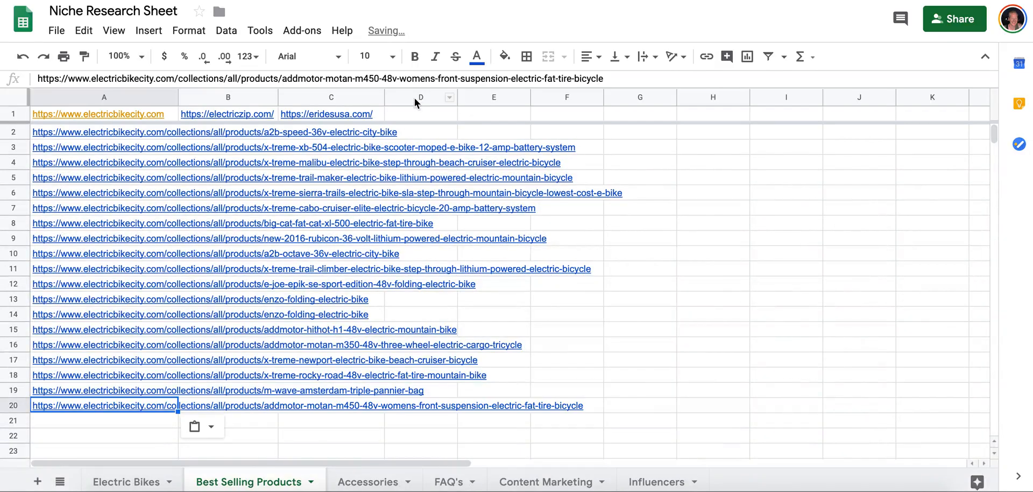
# Copy the X-Treme Catalina 48 Volt Step-Through Electric Beach Cruiser Bike's link into cell A21.
pyautogui.hotkey('ctrl', 'Tab')
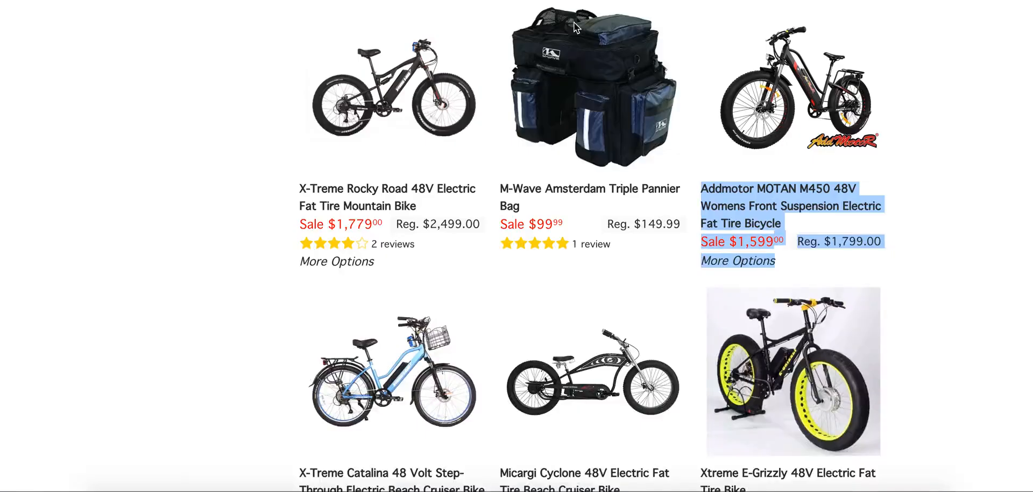
pyautogui.scroll(-4, 356, 256)
pyautogui.rightClick(364, 247)
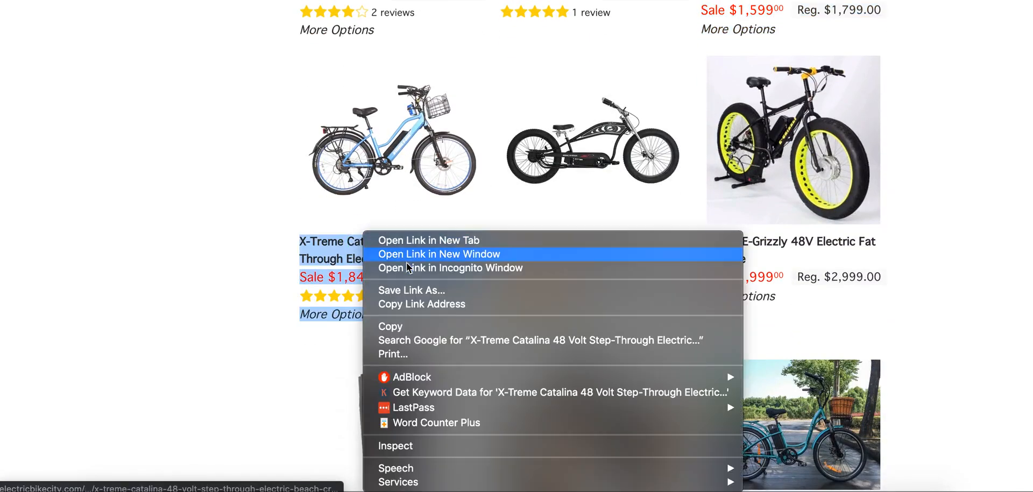
pyautogui.click(371, 302)
pyautogui.hotkey('ctrl', 'Tab')
pyautogui.press('Return')
pyautogui.hotkey('ctrl', 'v')
# Copy the Micargi Cyclone 48V Electric Fat Tire Beach Cruiser Bike's link into cell A22.
pyautogui.hotkey('ctrl', 'Tab')
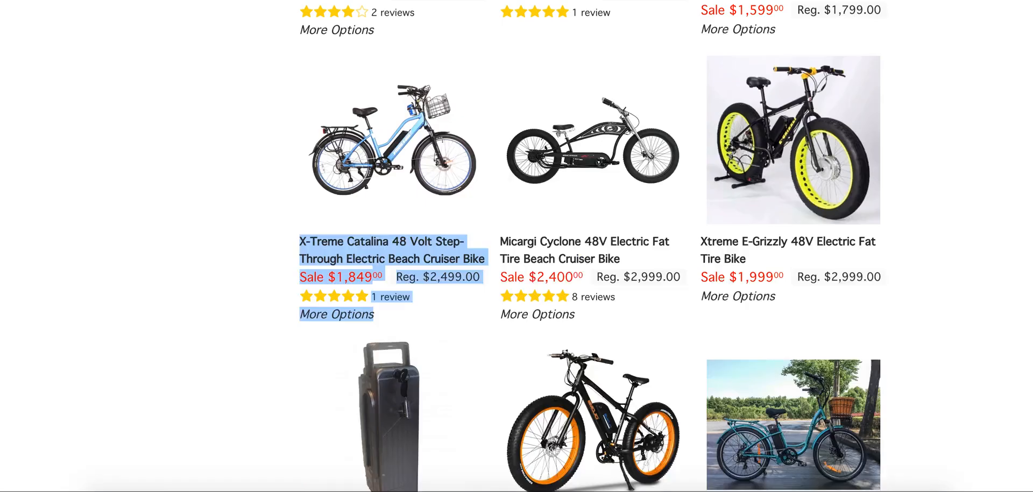
pyautogui.rightClick(567, 239)
pyautogui.click(595, 304)
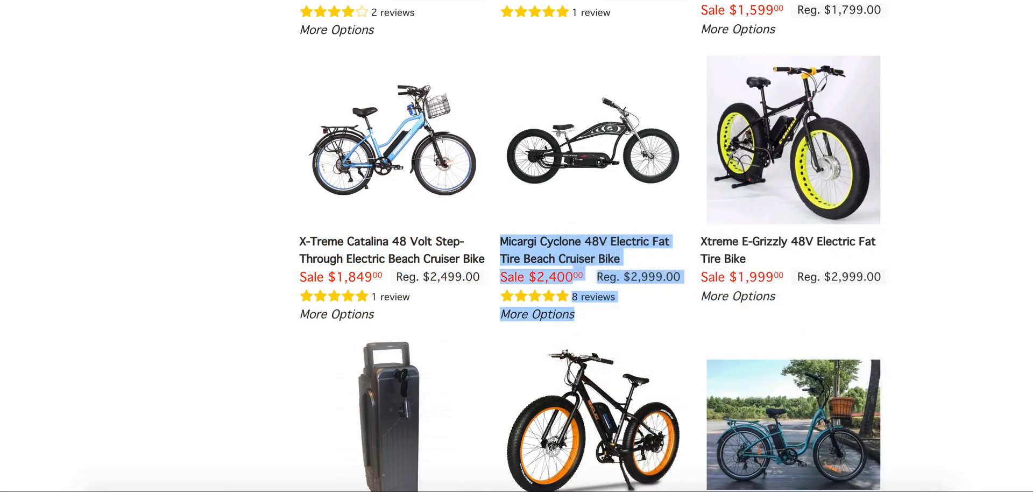
pyautogui.hotkey('ctrl', 'Tab')
pyautogui.press('Return')
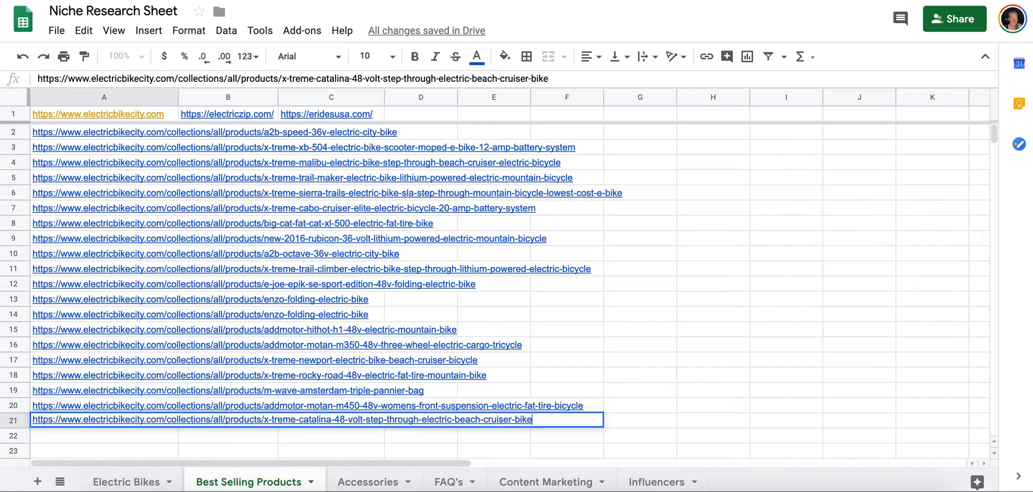
pyautogui.hotkey('ctrl', 'v')
# Look over the store's best-seller listing around the Xtreme E-Grizzly and the row of products below it.
pyautogui.hotkey('ctrl', 'shift', 'Tab')
pyautogui.scroll(-3, 687, 217)
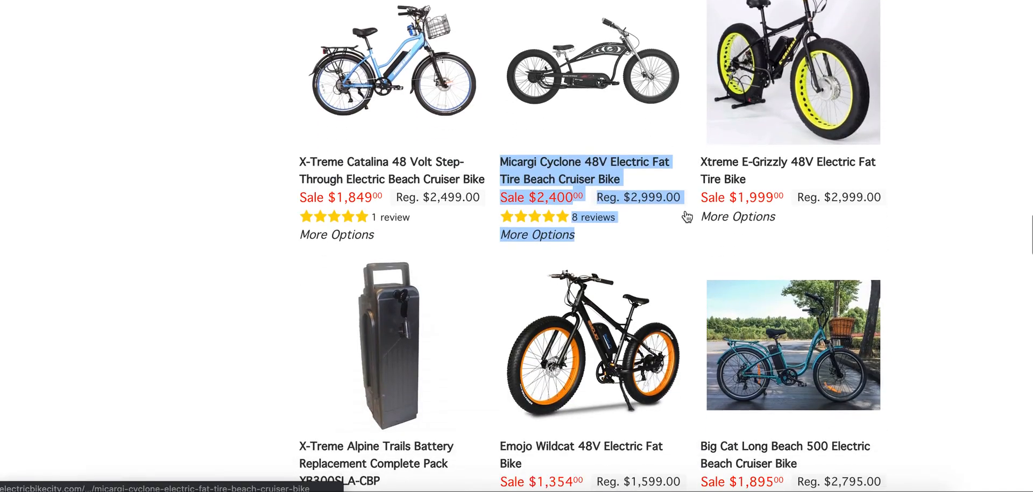
pyautogui.scroll(3, 832, 156)
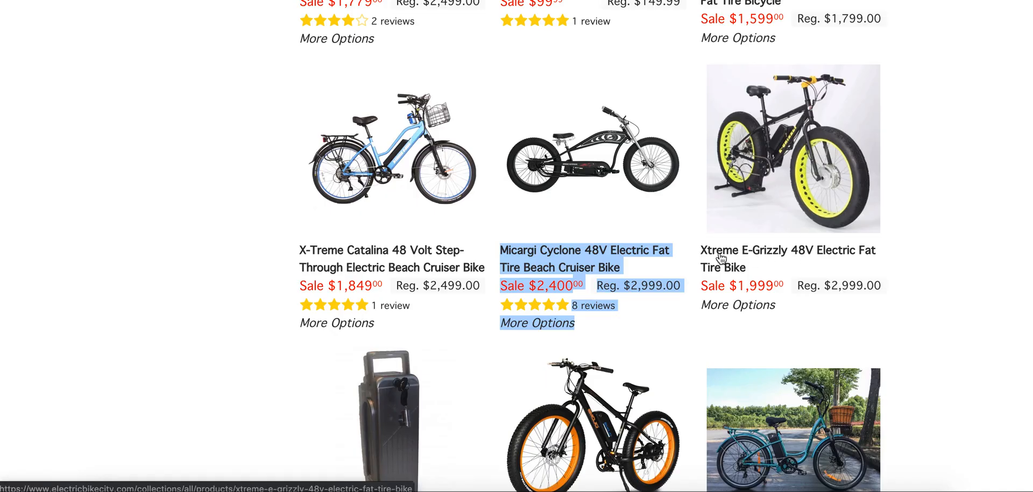
pyautogui.scroll(1, 903, 213)
pyautogui.scroll(-7, 903, 212)
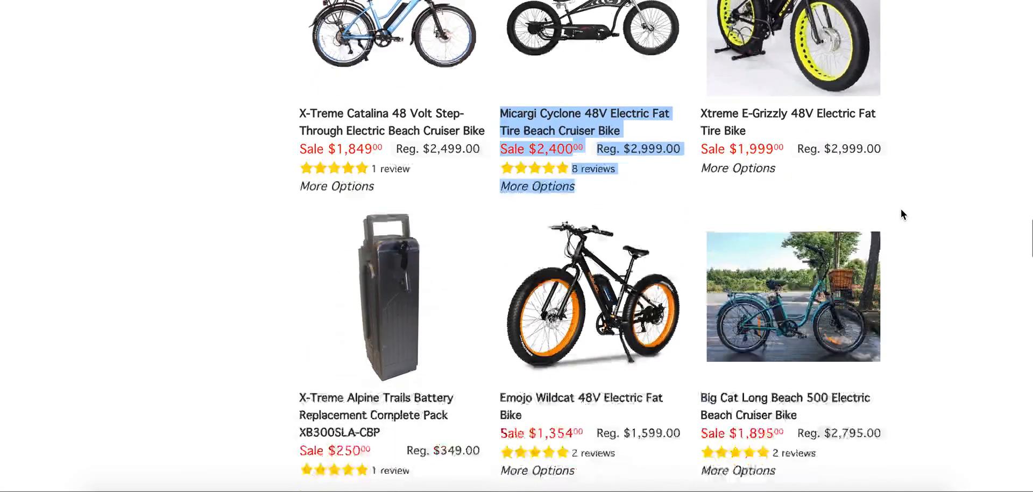
pyautogui.scroll(-3, 770, 226)
pyautogui.scroll(1, 771, 226)
pyautogui.scroll(-1, 771, 226)
pyautogui.scroll(5, 770, 227)
pyautogui.scroll(20, 772, 227)
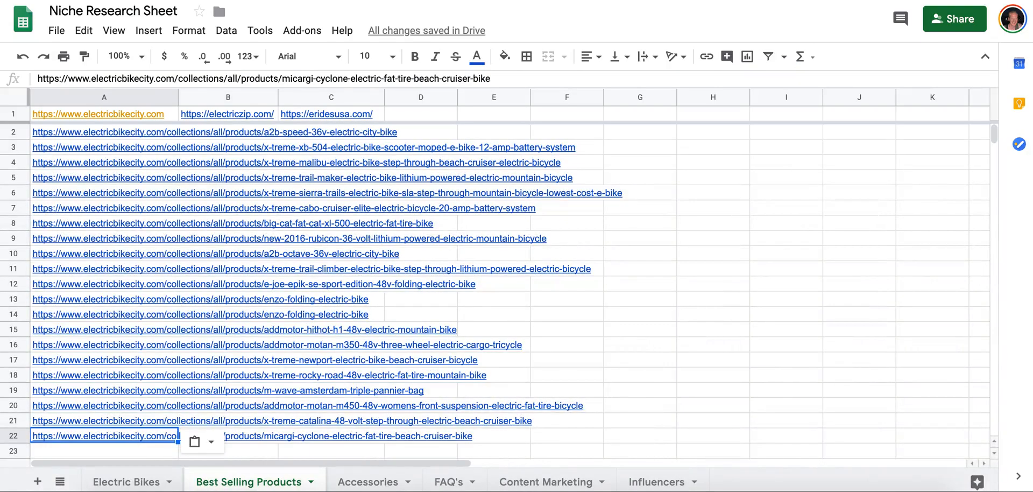
# Open the electriczip.com store from cell B1 and return to the Niche Research Sheet.
pyautogui.click(240, 121)
pyautogui.click(244, 132)
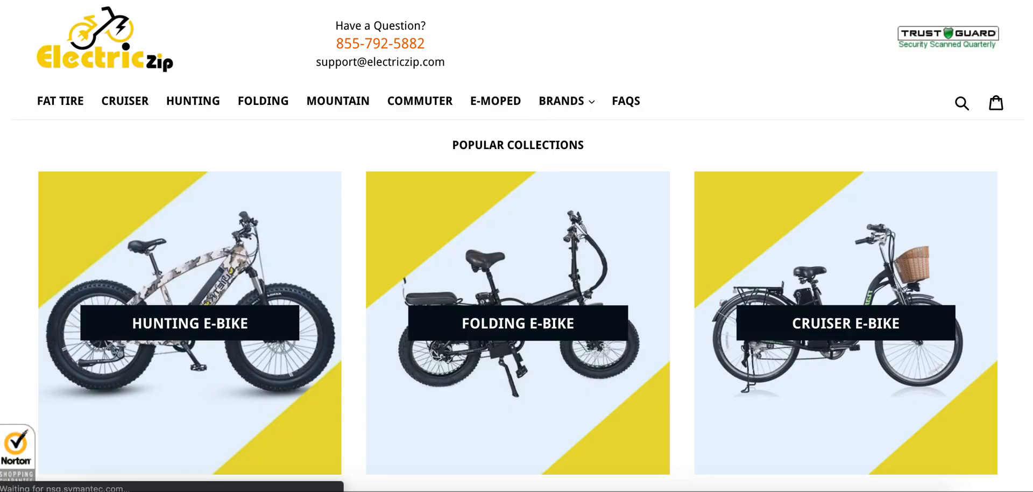
pyautogui.hotkey('ctrl', 'w')
# Copy the /collections/all path from cell D1 of the Best Selling Products sheet in the Blank Niche Research Sheet Template.
pyautogui.click(369, 115)
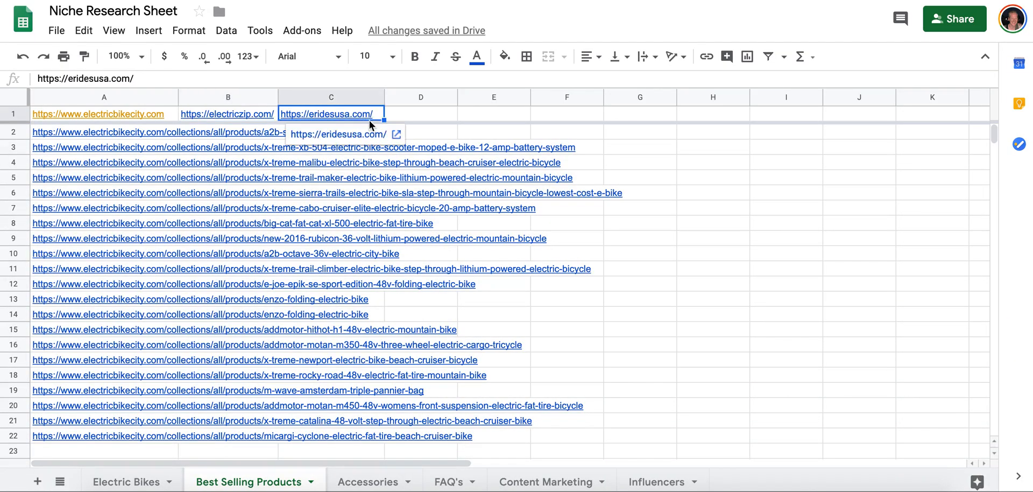
pyautogui.click(414, 115)
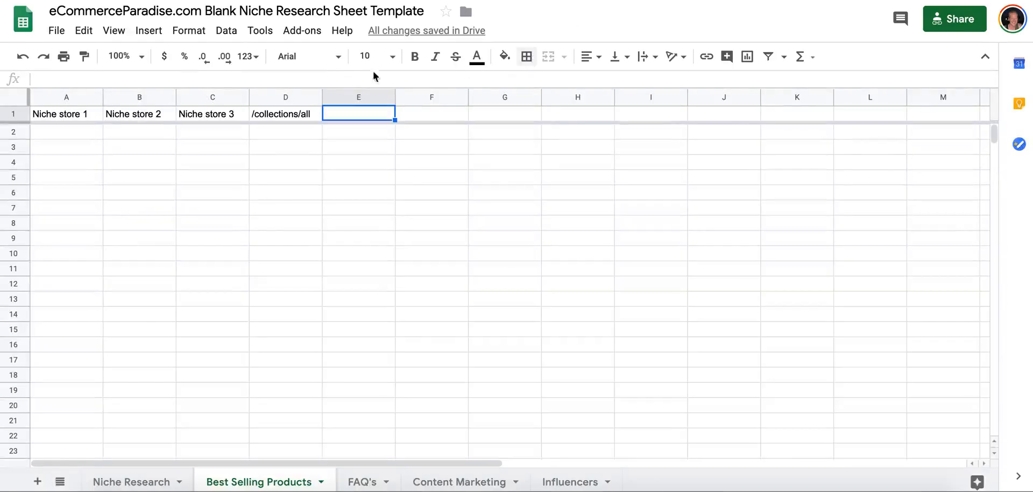
pyautogui.click(295, 117)
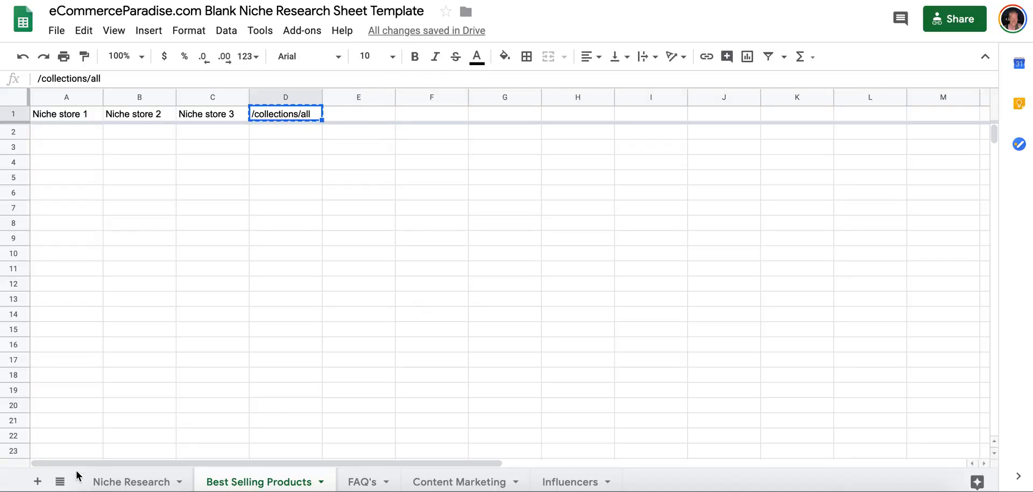
# Add a sheet named Accessories to the template after Best Selling Products, and return to Best Selling Products.
pyautogui.hotkey('shift', 'F11')
pyautogui.doubleClick(368, 482)
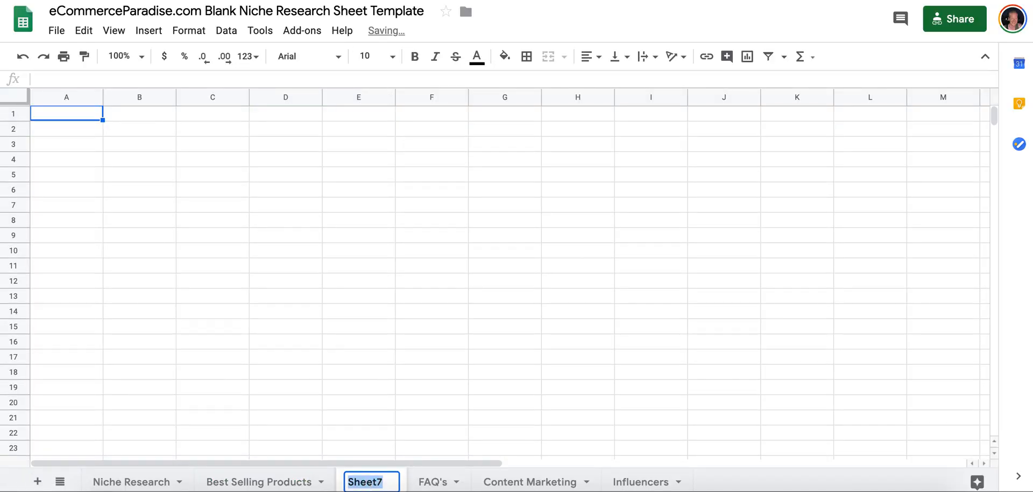
pyautogui.write('Accessories')
pyautogui.press('Return')
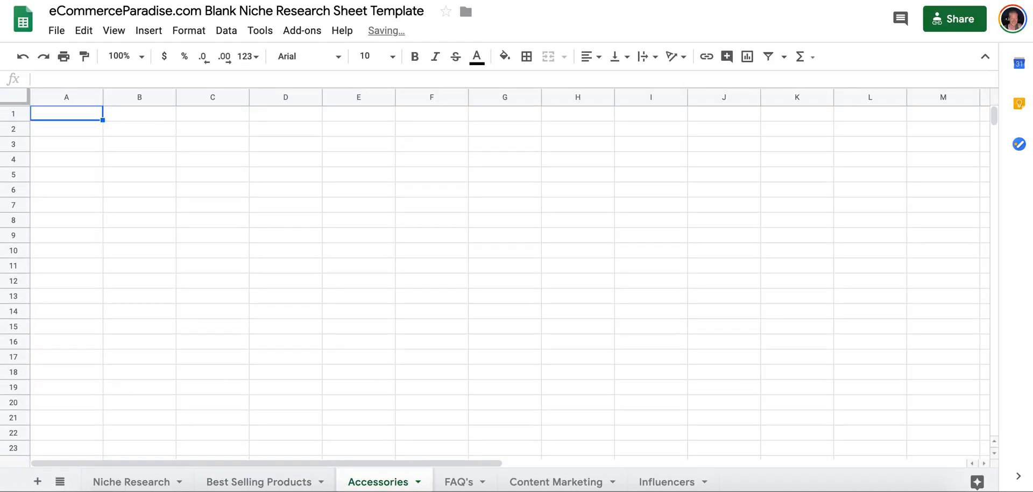
pyautogui.click(254, 478)
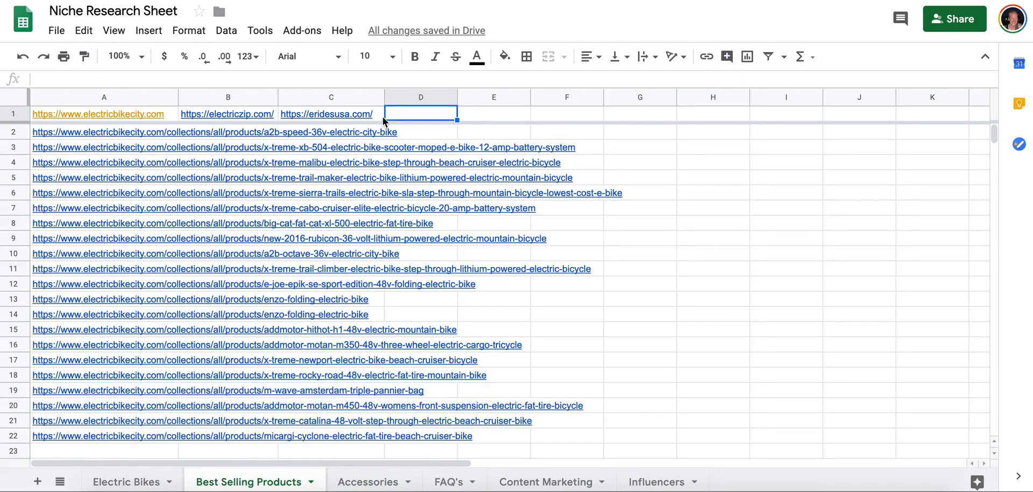
# Paste /collections/all into cell D1 of the Niche Research Sheet and load that path on the Electric Zip store.
pyautogui.hotkey('ctrl', 'v')
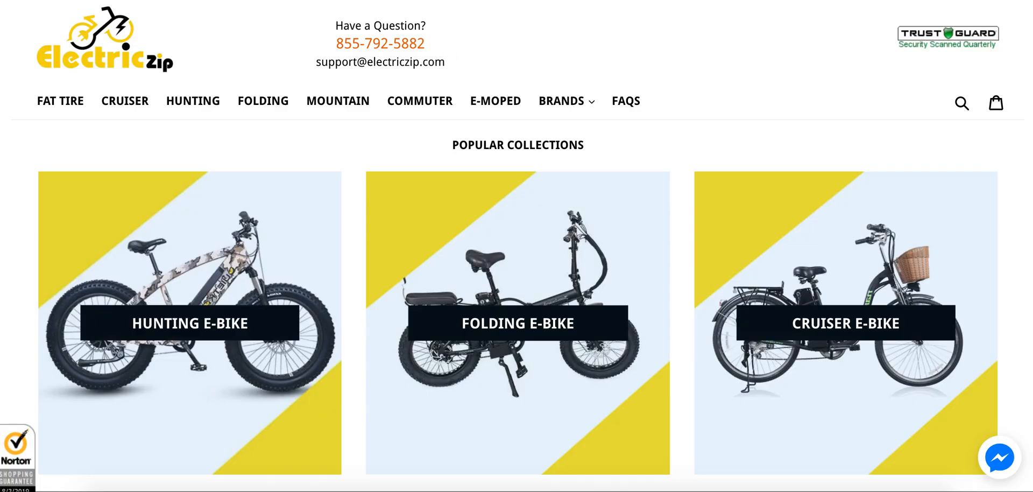
pyautogui.hotkey('ctrl', 'v')
pyautogui.press('Return')
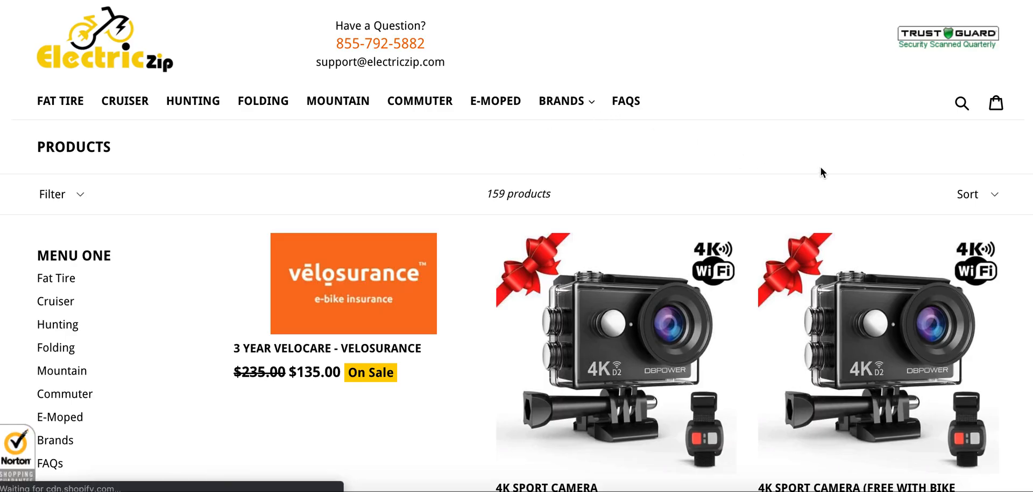
# Sort the Electric Zip product listing by Best Selling.
pyautogui.scroll(-2, 822, 168)
pyautogui.click(1001, 141)
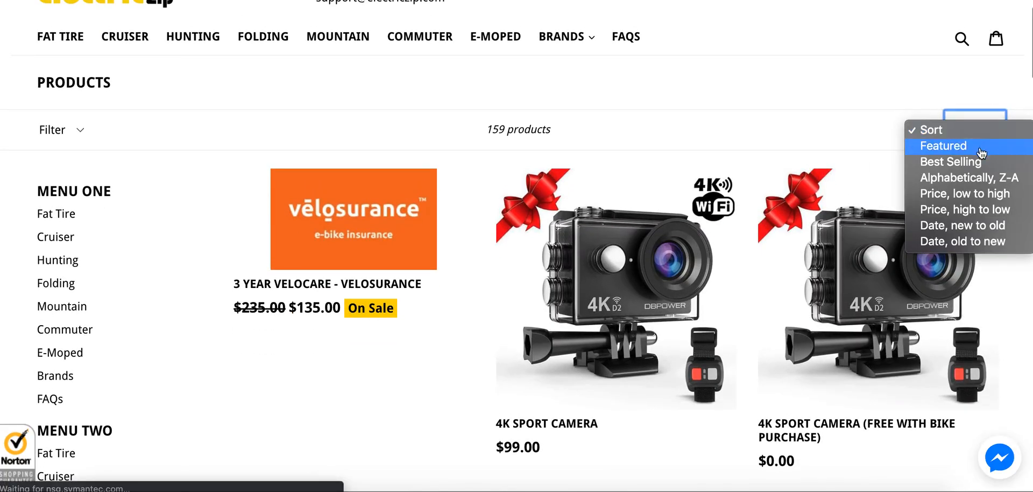
pyautogui.click(968, 159)
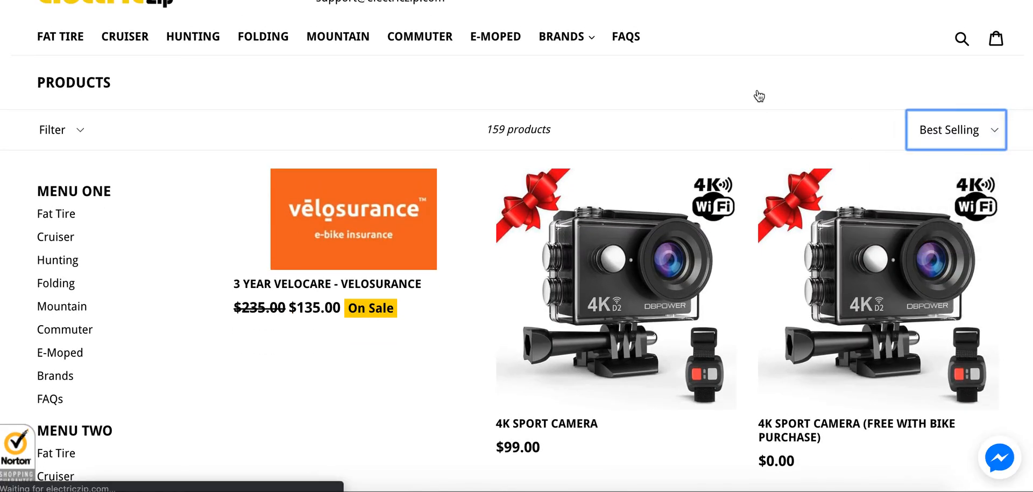
# Copy the 4K Sport Camera (Free with Bike Purchase) link into cell B2 of the Accessories sheet, and return to Best Selling Products.
pyautogui.scroll(-3, 759, 96)
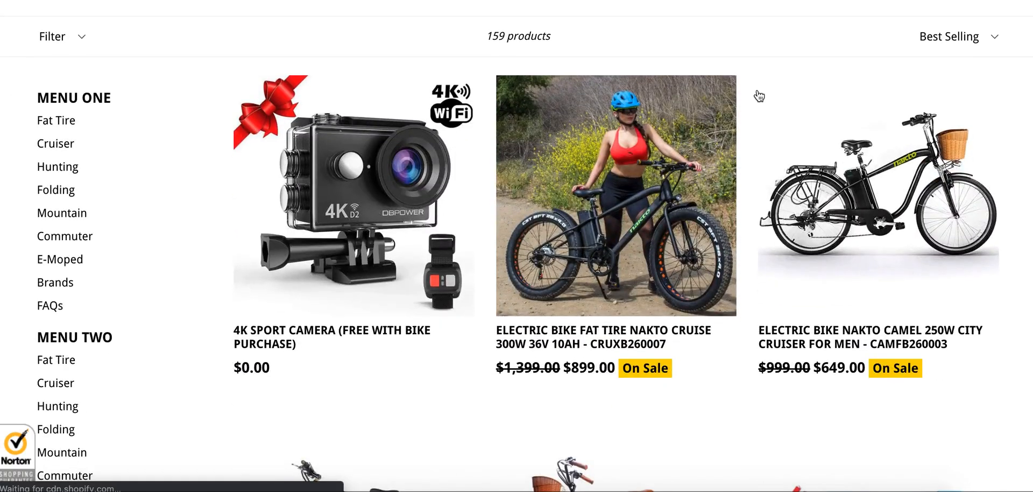
pyautogui.scroll(4, 389, 120)
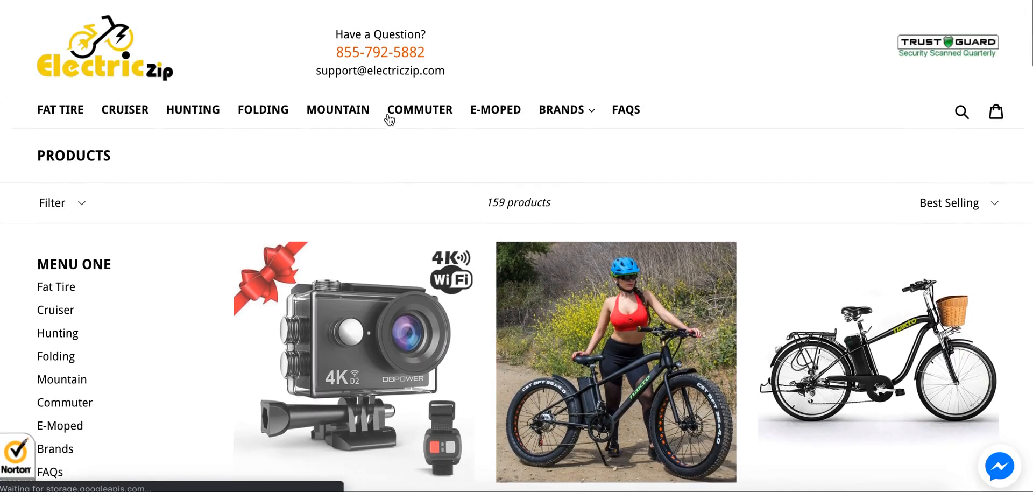
pyautogui.scroll(-5, 388, 114)
pyautogui.scroll(3, 389, 119)
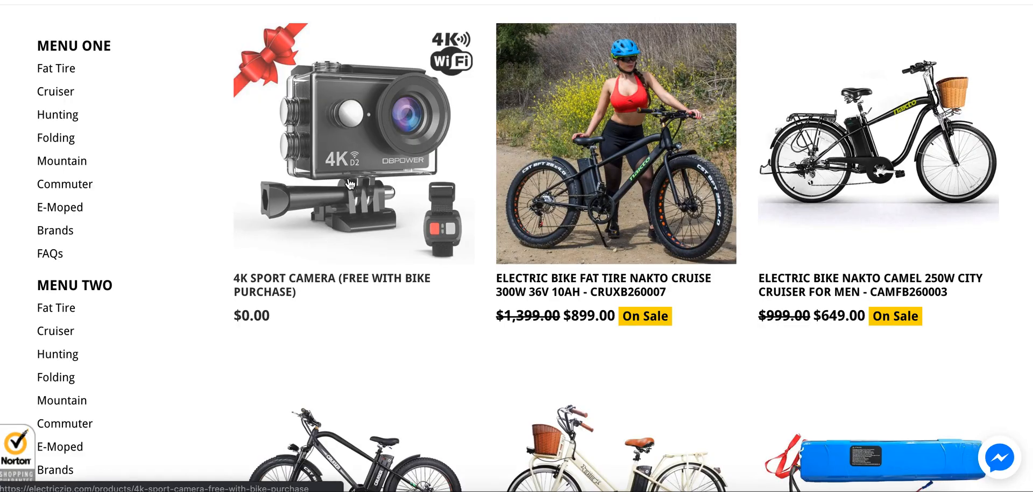
pyautogui.scroll(2, 349, 185)
pyautogui.scroll(-2, 346, 155)
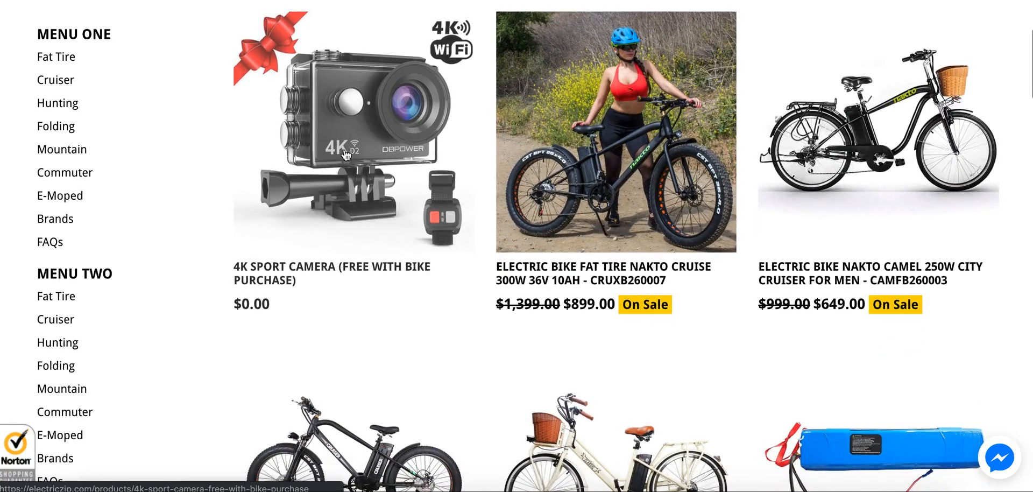
pyautogui.rightClick(289, 277)
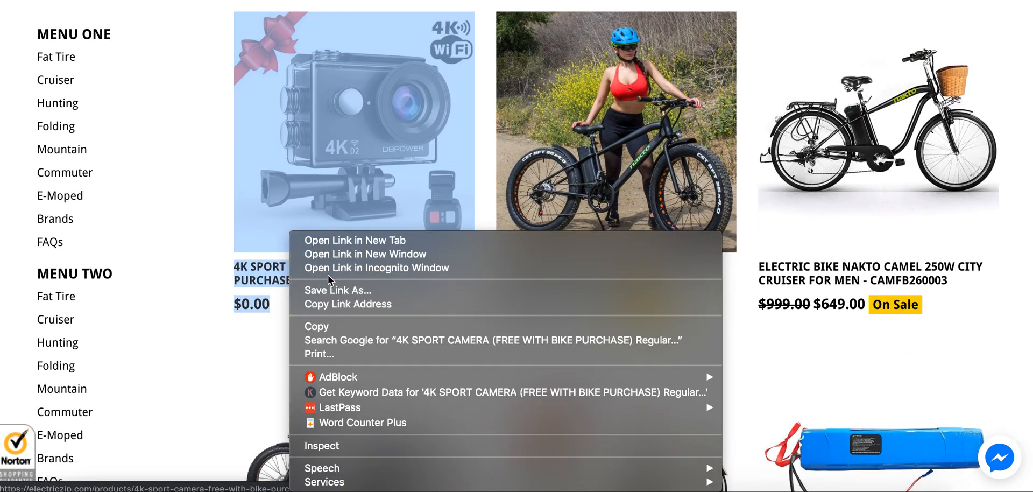
pyautogui.click(334, 304)
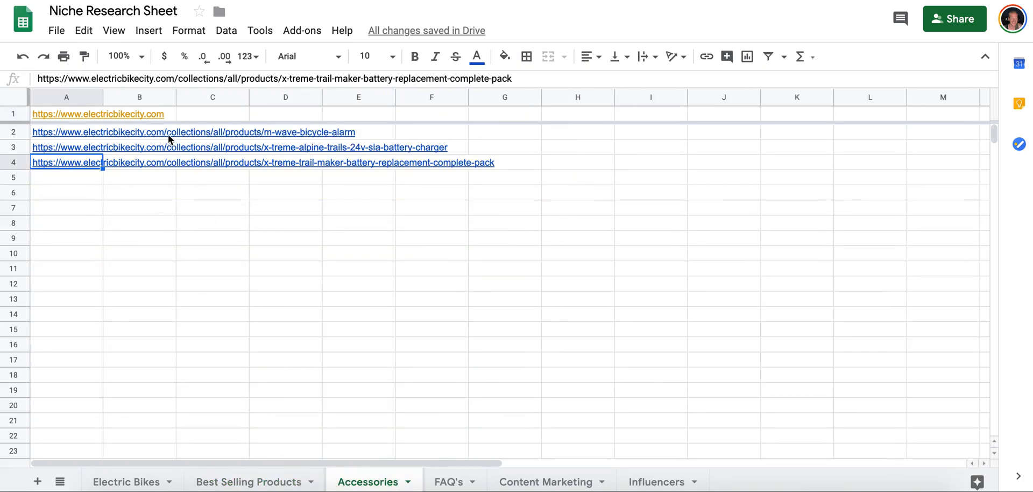
pyautogui.click(169, 135)
pyautogui.hotkey('ctrl', 'v')
pyautogui.click(282, 482)
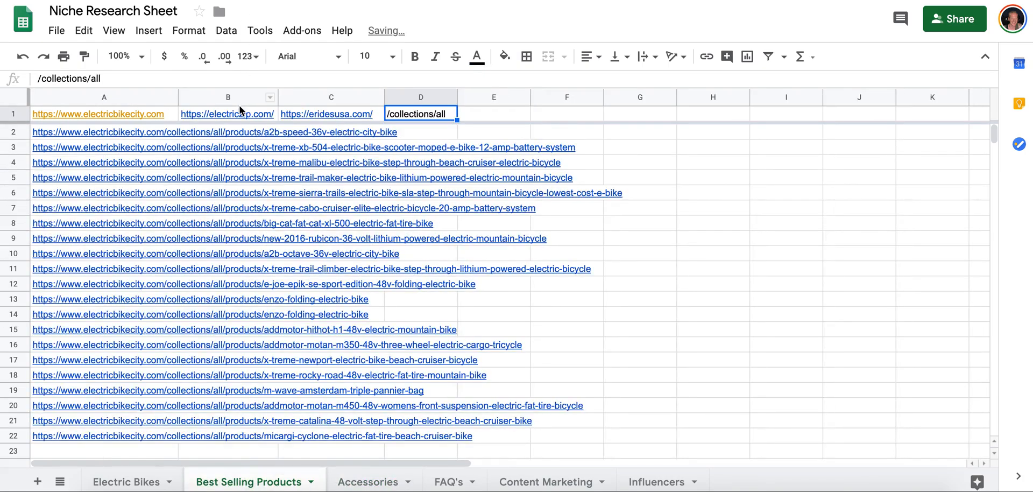
# Copy the Electric Zip store link from Best Selling Products into cell B1 of the Accessories sheet and widen column A there.
pyautogui.click(238, 112)
pyautogui.click(349, 483)
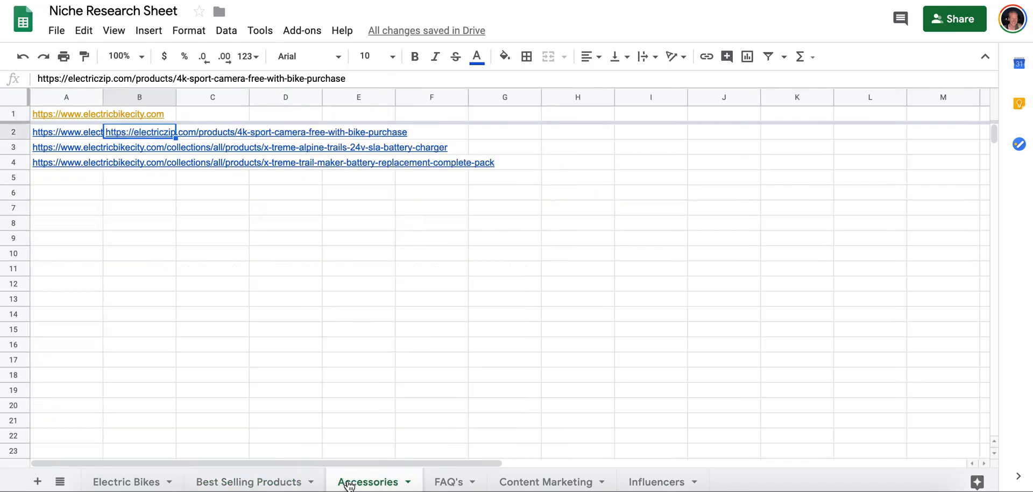
pyautogui.click(156, 113)
pyautogui.hotkey('ctrl', 'v')
pyautogui.moveTo(104, 94); pyautogui.dragTo(170, 99)
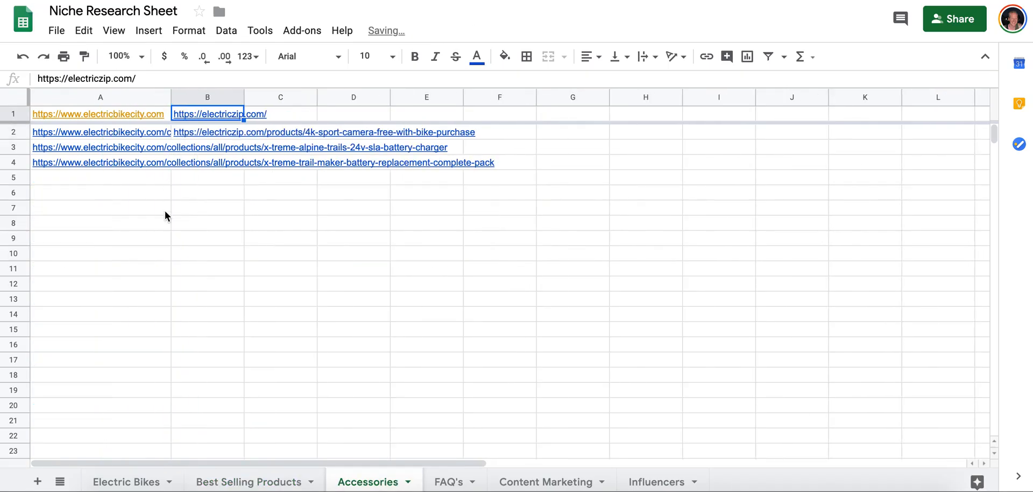
# Copy the Electric Bike Fat Tire Nakto Cruise 300W link from the Electric Zip listing into cell B2 of Best Selling Products.
pyautogui.click(257, 483)
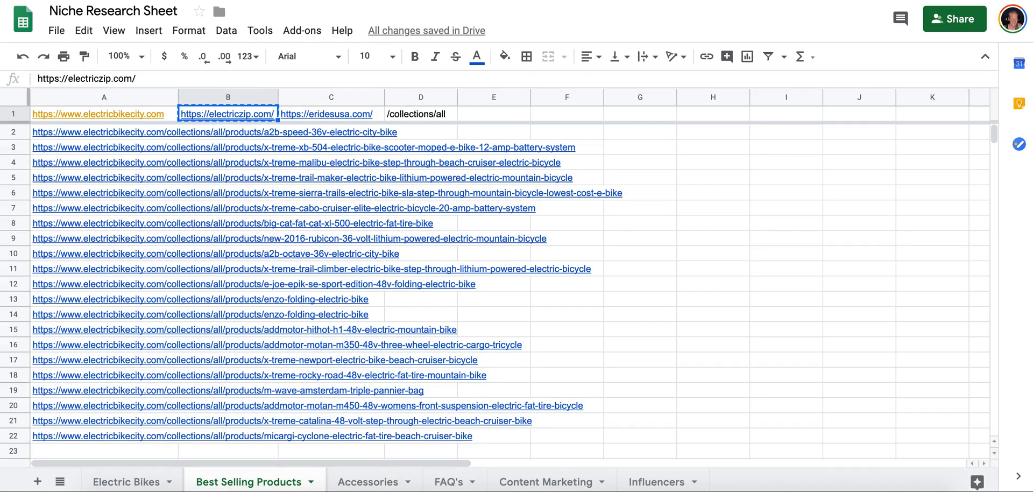
pyautogui.hotkey('ctrl', 'Tab')
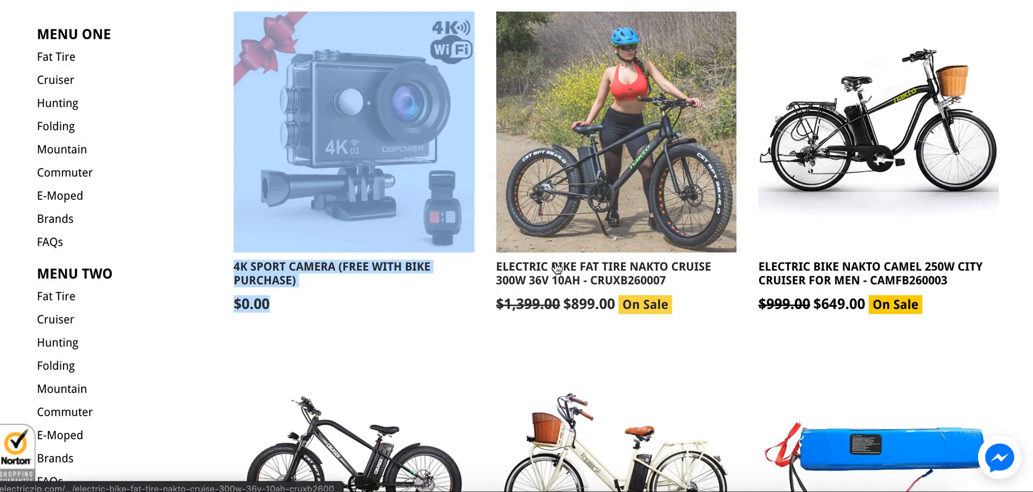
pyautogui.rightClick(557, 267)
pyautogui.click(591, 300)
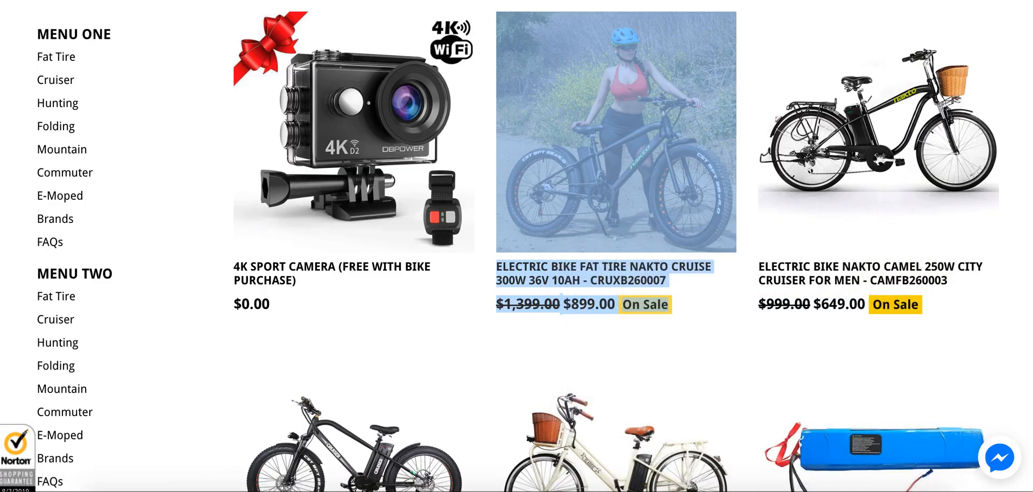
pyautogui.press('super+Tab')
pyautogui.press('super+v')
pyautogui.press('Return')
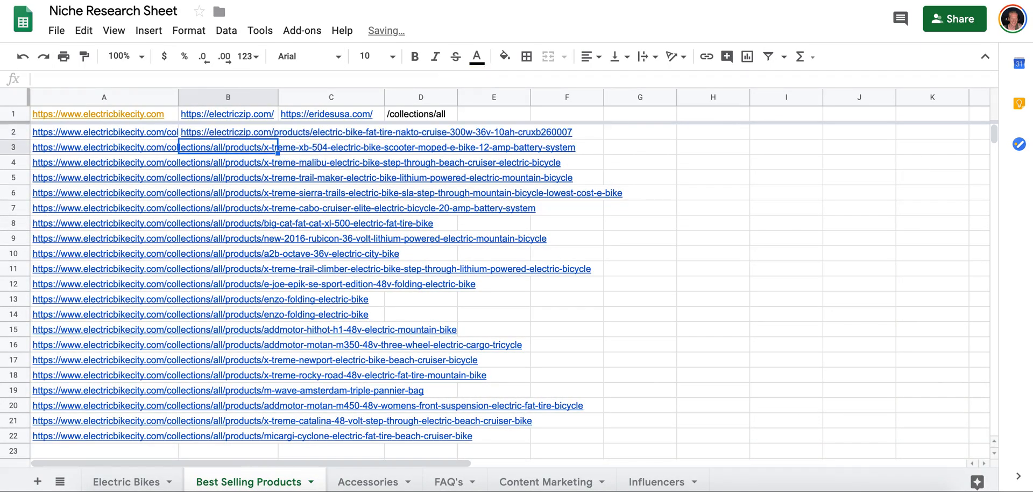
# Copy the Nakto Camel 250W City Cruiser for Men link from the Electric Zip listing into cell B3 of Best Selling Products.
pyautogui.press('super+Tab')
pyautogui.rightClick(827, 268)
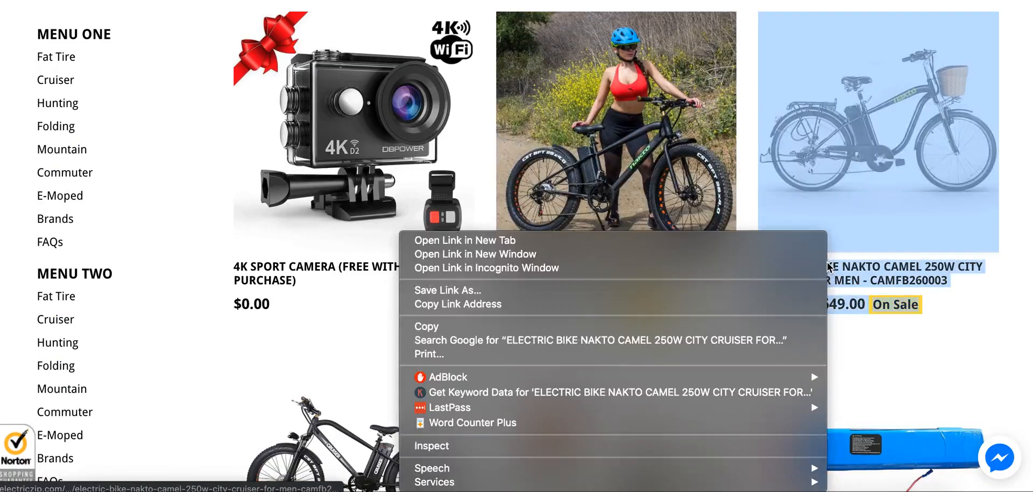
pyautogui.click(780, 304)
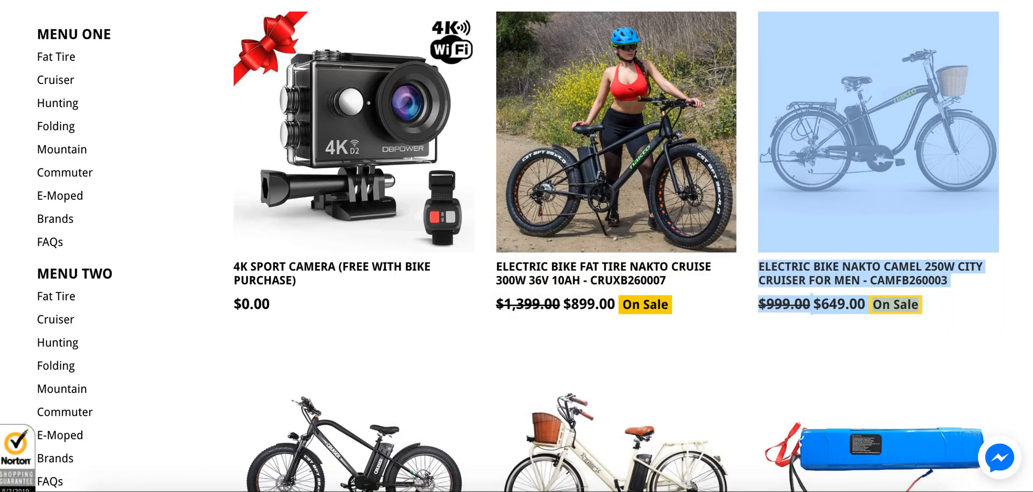
pyautogui.press('super+Tab')
pyautogui.press('Return')
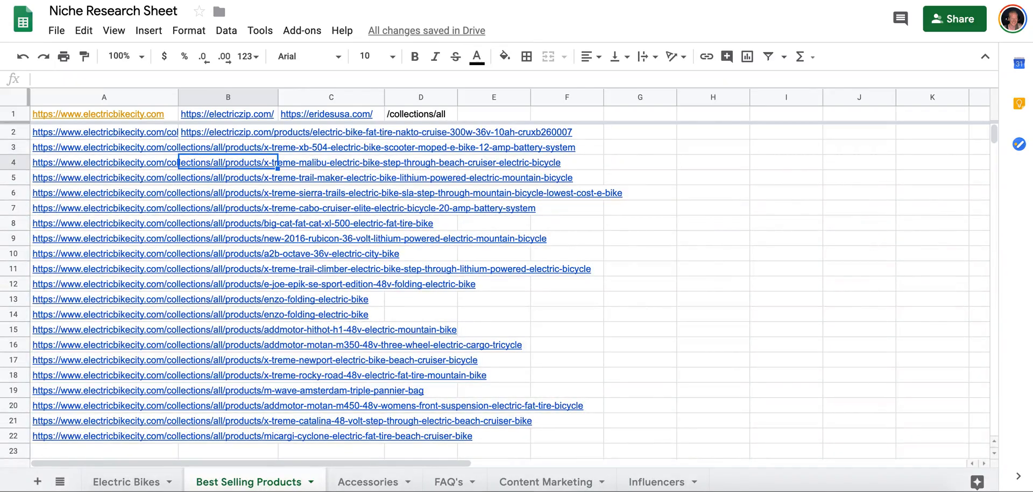
pyautogui.click(275, 146)
pyautogui.hotkey('ctrl', 'v')
pyautogui.press('Return')
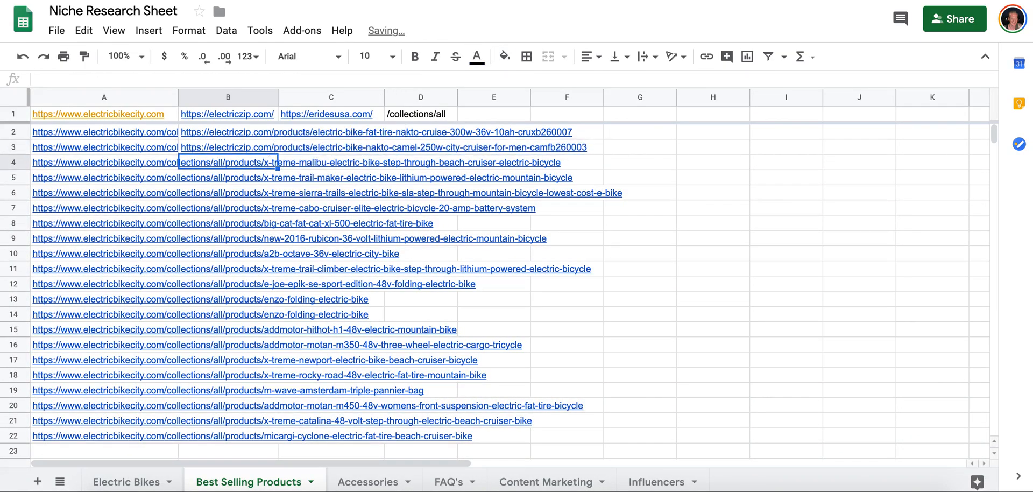
# Copy the Fat Tire Nakto Super Cruiser 500W link from the Electric Zip listing into cell B4 of Best Selling Products.
pyautogui.press('super+Tab')
pyautogui.scroll(-5, 312, 226)
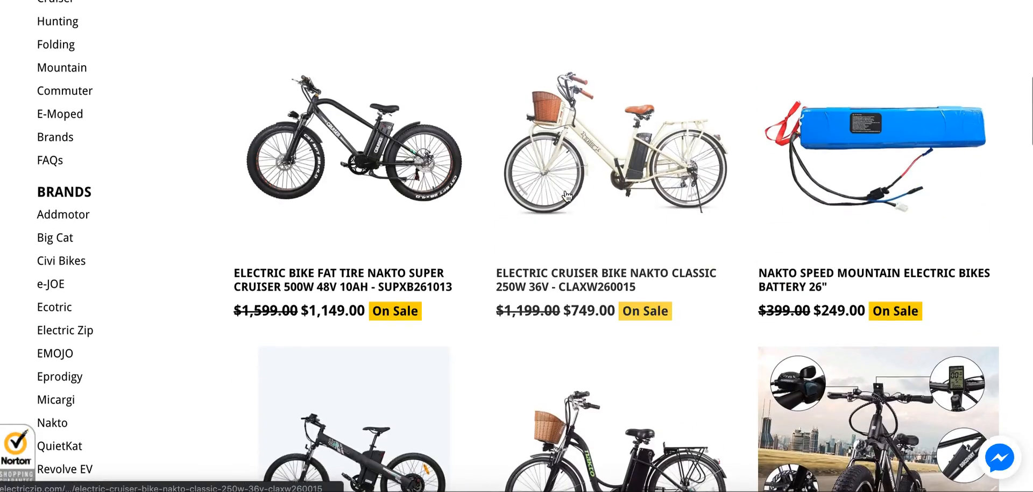
pyautogui.rightClick(306, 258)
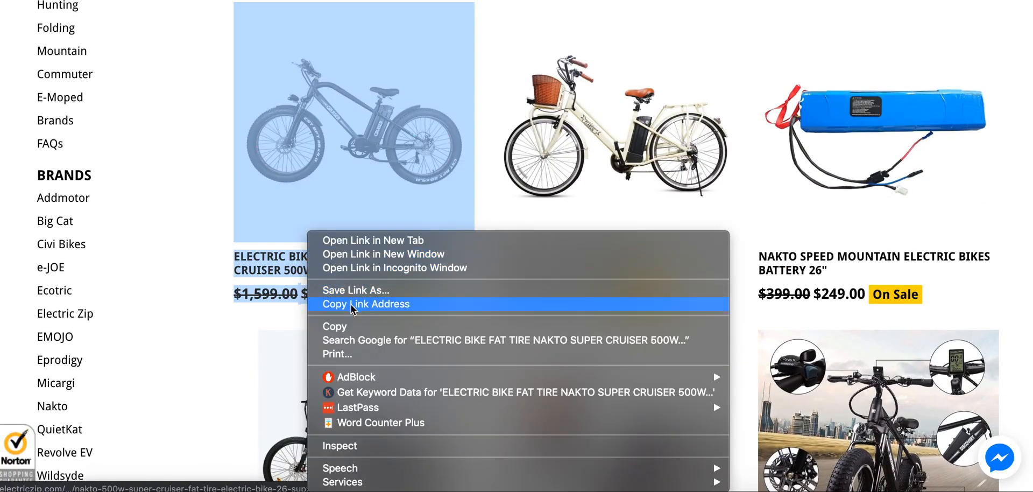
pyautogui.click(366, 303)
pyautogui.press('super+Tab')
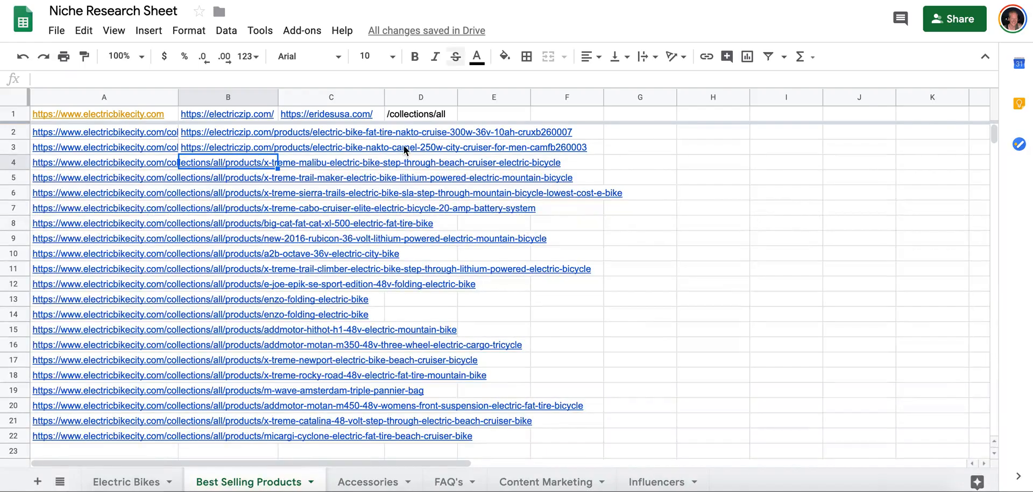
pyautogui.hotkey('ctrl', 'v')
pyautogui.press('Down')
# Copy the Electric Cruiser Bike Nakto Classic 250W link from the Electric Zip listing into cell B5 of Best Selling Products.
pyautogui.press('super+Tab')
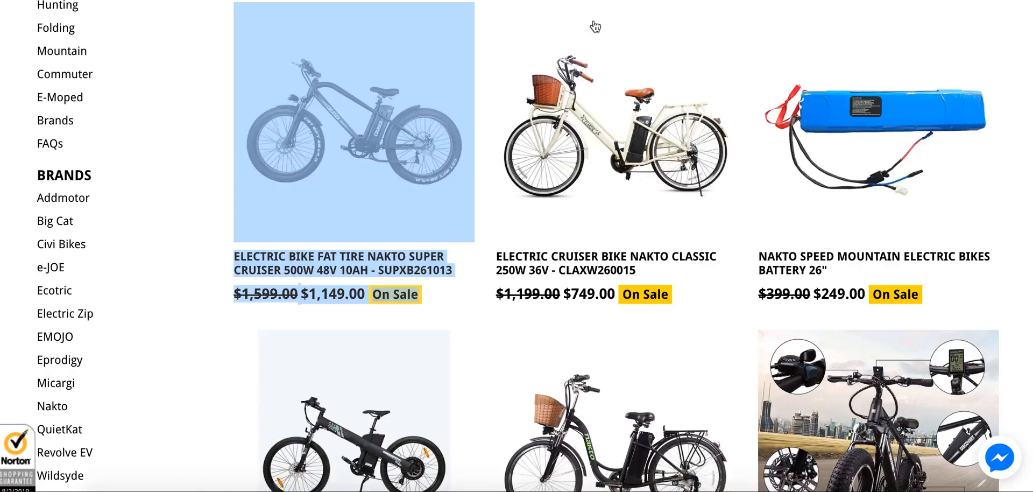
pyautogui.rightClick(593, 257)
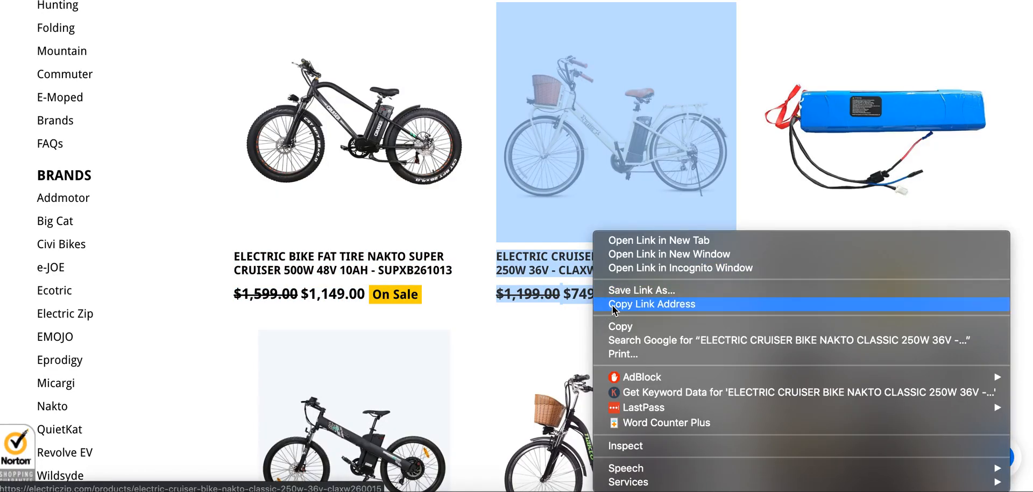
pyautogui.click(613, 305)
pyautogui.press('super+Tab')
pyautogui.hotkey('ctrl', 'v')
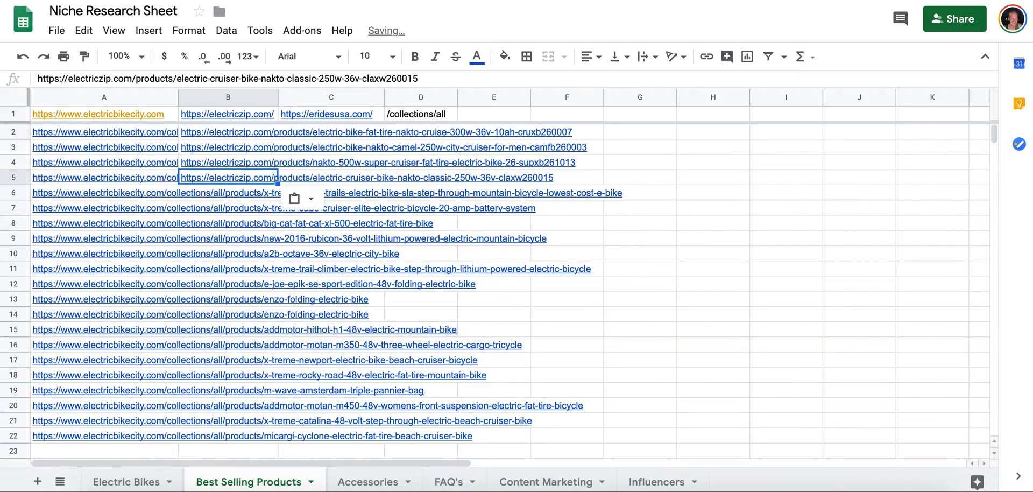
pyautogui.press('Down')
# Copy the Nakto Speed Mountain Electric Bikes Battery 26" link from the Electric Zip listing into cell B3 of the Accessories sheet.
pyautogui.press('super+Tab')
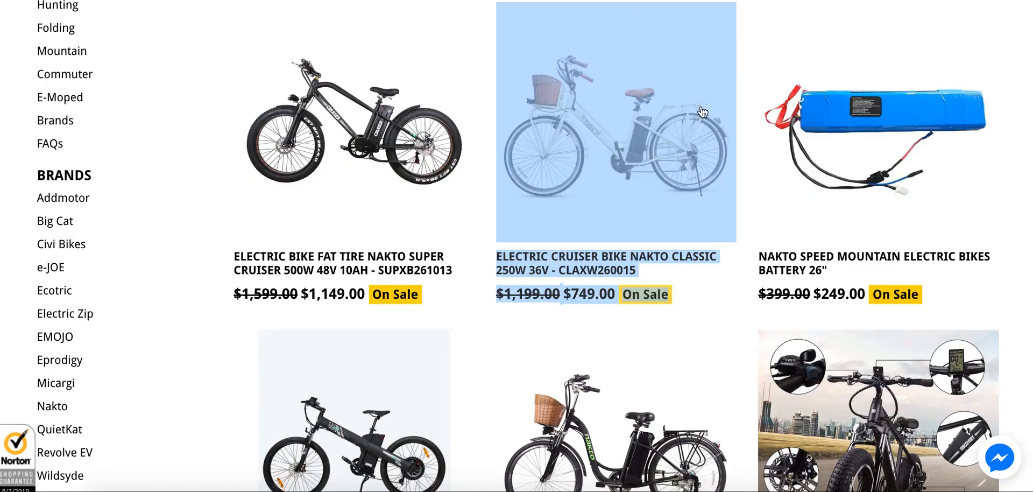
pyautogui.rightClick(833, 264)
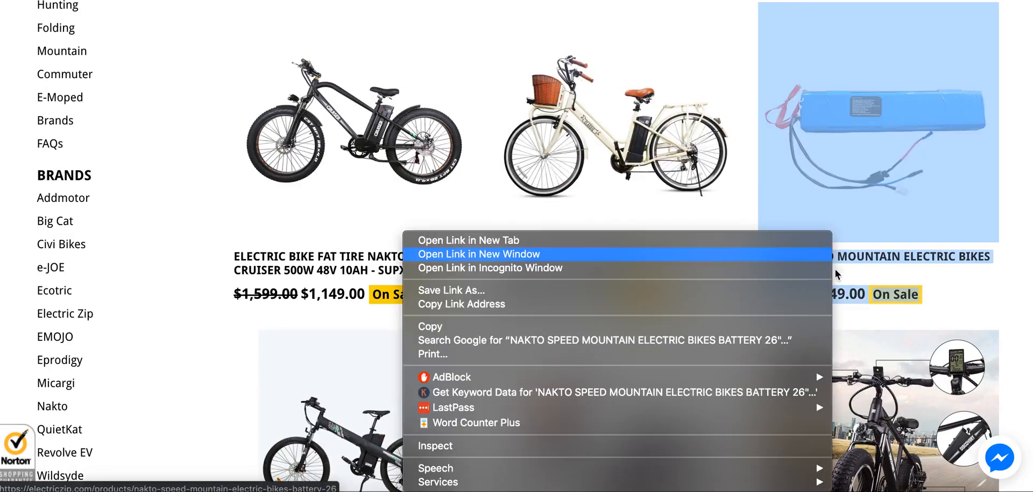
pyautogui.click(754, 303)
pyautogui.press('super+Tab')
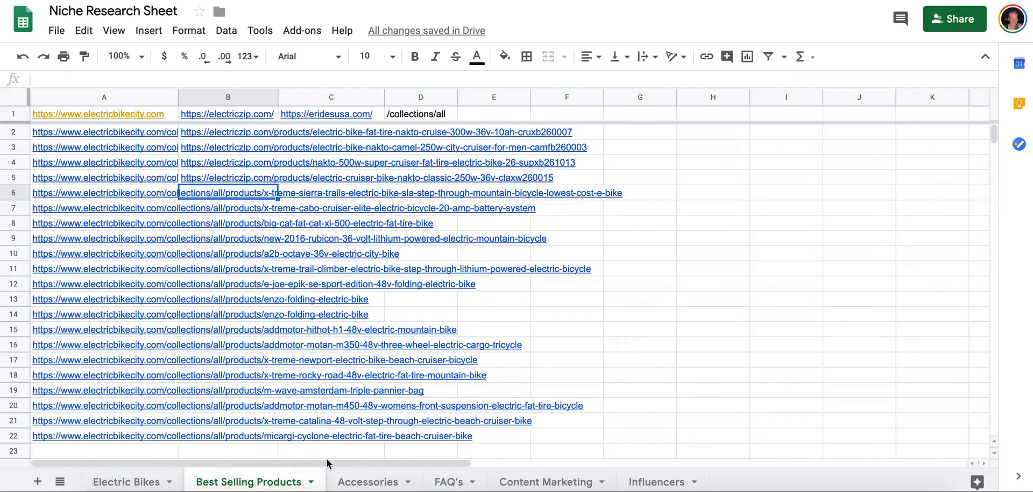
pyautogui.click(345, 481)
pyautogui.click(204, 147)
pyautogui.press('super+v')
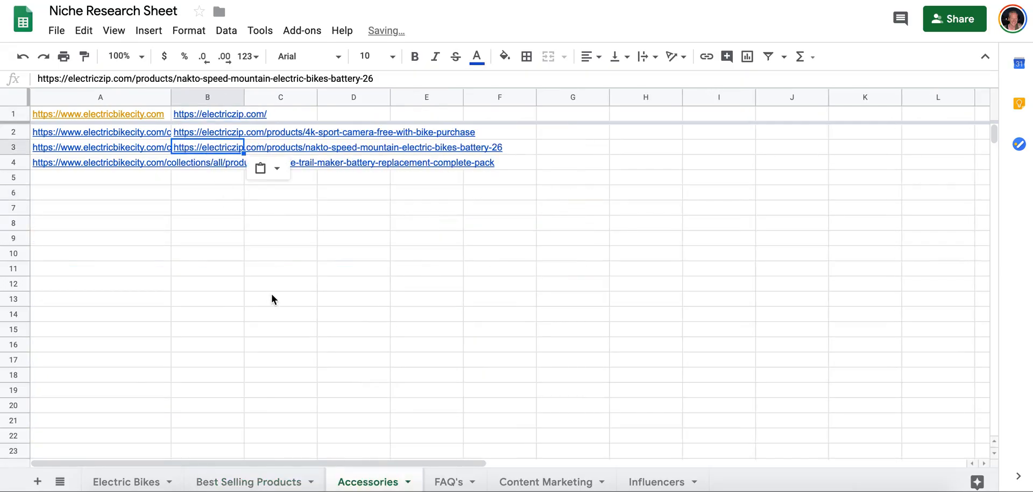
# Copy the Electric Mountain Bike Ecotric Seagull 48V 1000W link from the Electric Zip listing into cell B6 of Best Selling Products.
pyautogui.click(249, 482)
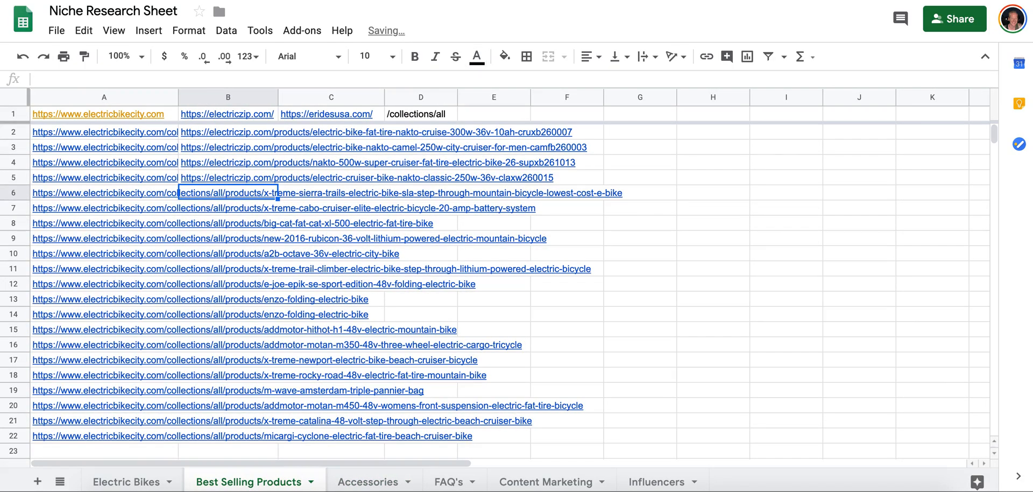
pyautogui.press('super+Tab')
pyautogui.scroll(-5, 517, 212)
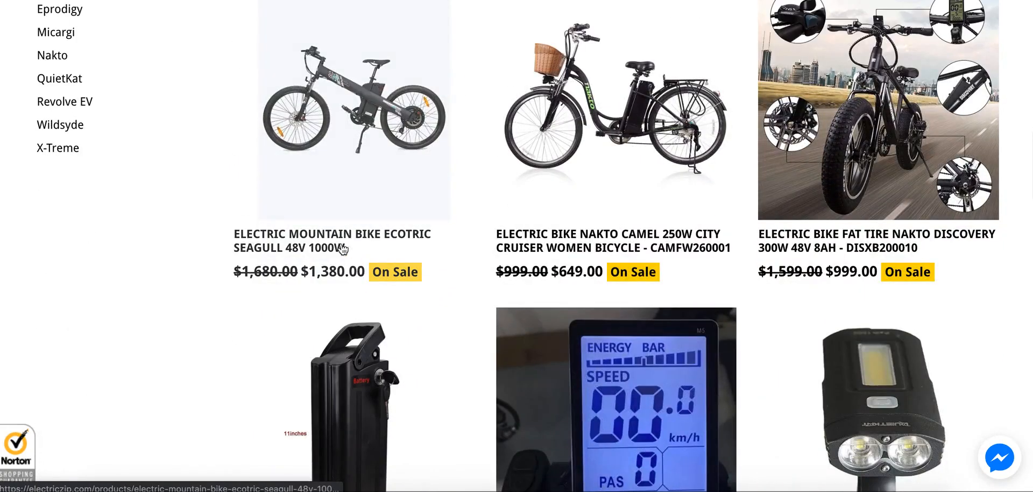
pyautogui.rightClick(326, 240)
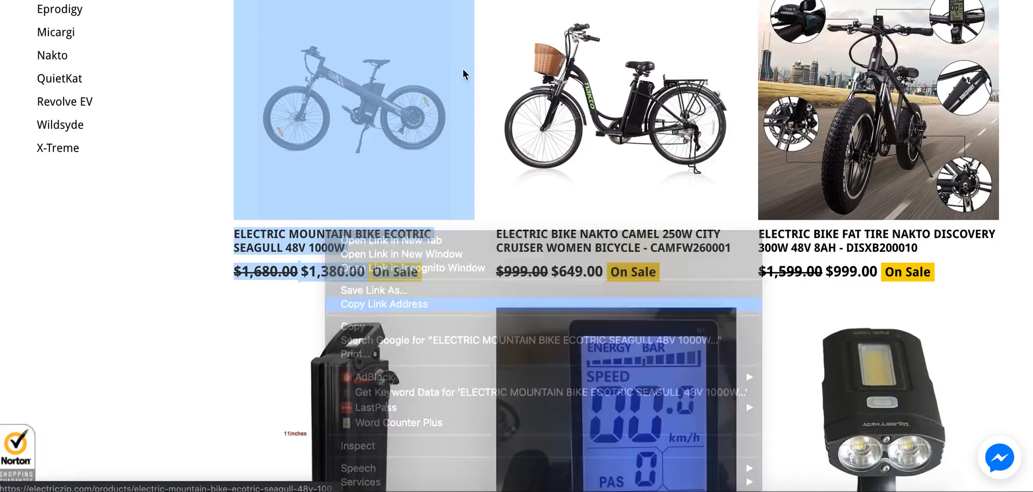
pyautogui.press('Return')
pyautogui.press('super+Tab')
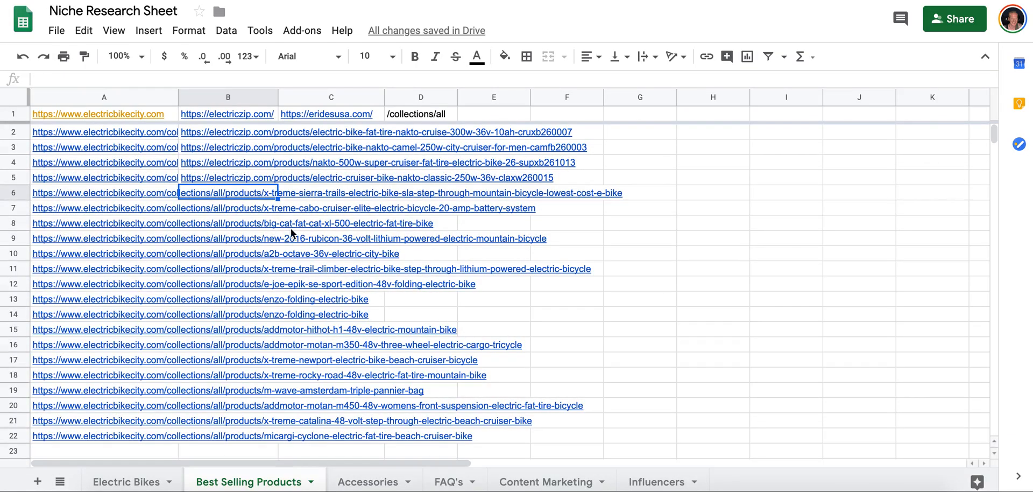
pyautogui.press('super+v')
pyautogui.press('Down')
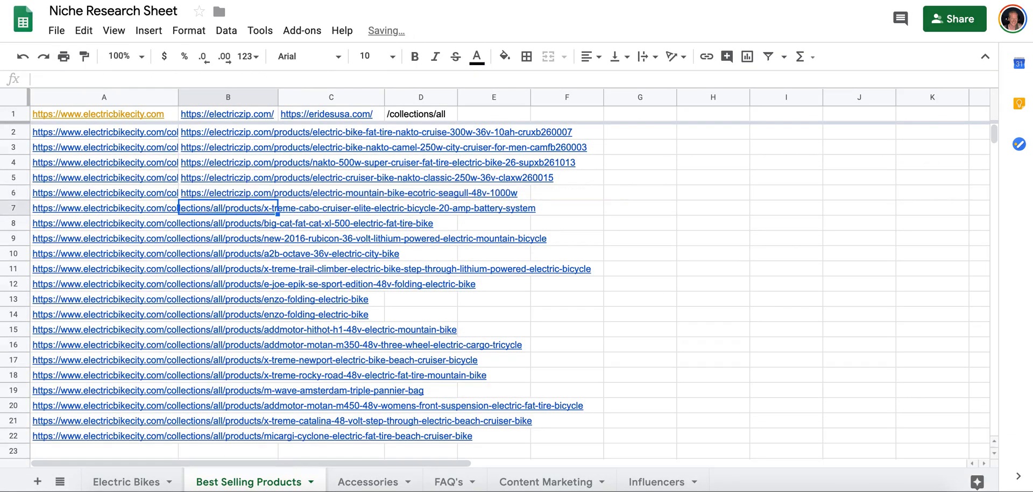
# Copy the Nakto Camel 250W City Cruiser Women Bicycle link from the Electric Zip listing into cell B7 of Best Selling Products.
pyautogui.press('super+Tab')
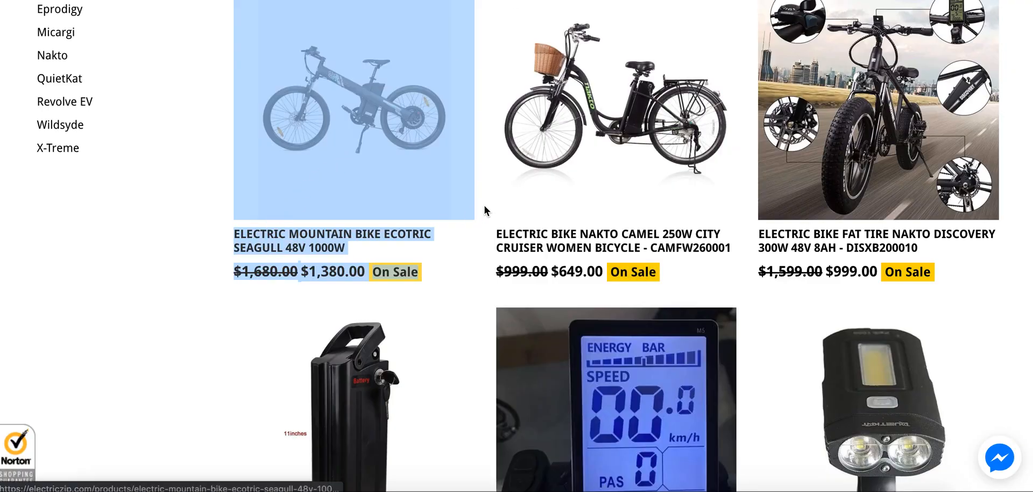
pyautogui.rightClick(542, 234)
pyautogui.click(586, 303)
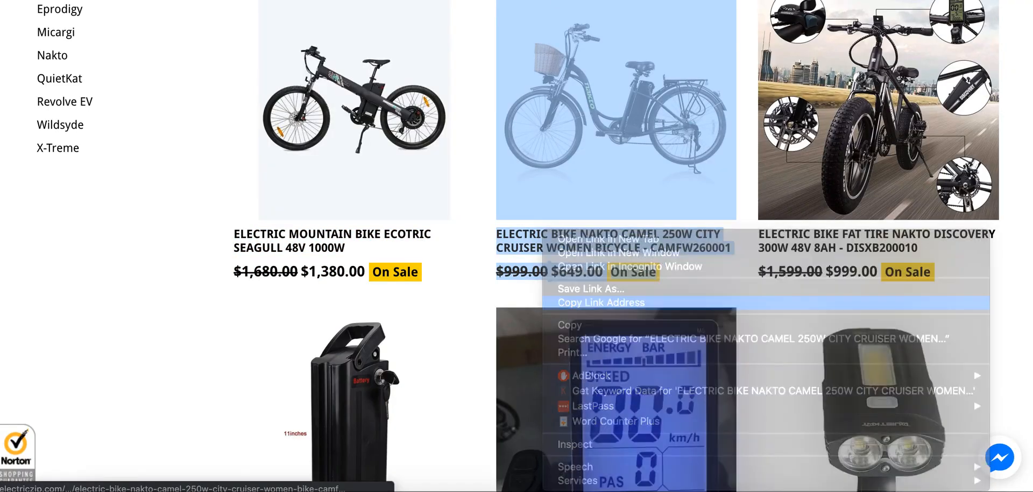
pyautogui.press('super+Tab')
pyautogui.hotkey('ctrl', 'v')
pyautogui.press('Return')
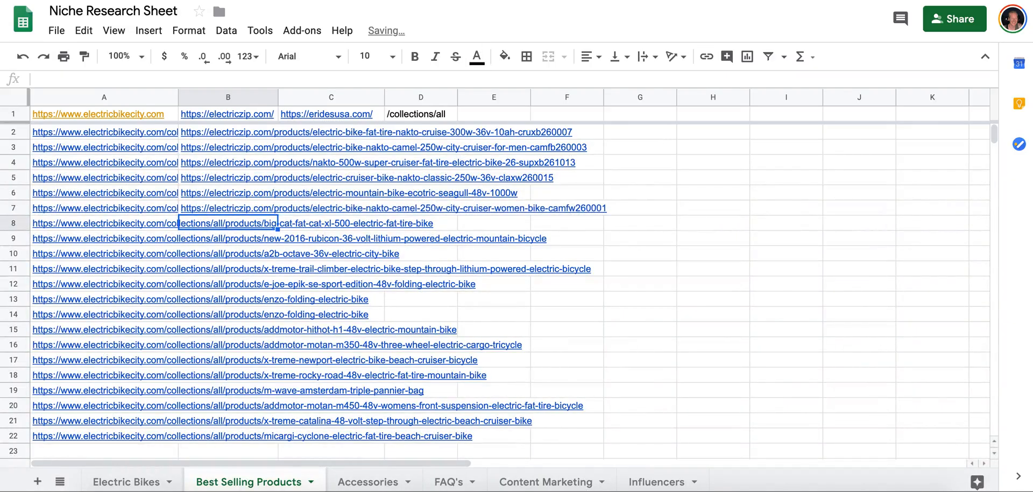
# Copy the Fat Tire Nakto Discovery 300W 48V link from the Electric Zip listing into cell B8 of Best Selling Products.
pyautogui.press('super+Tab')
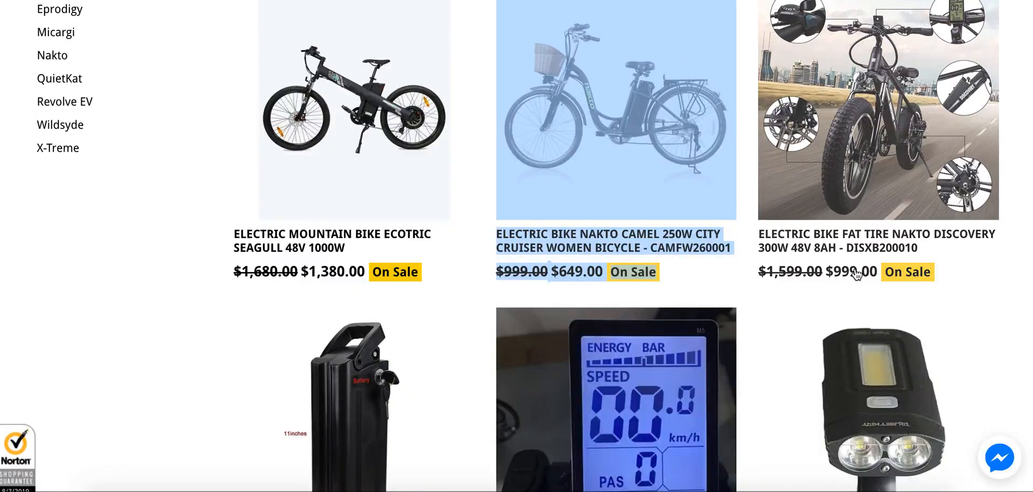
pyautogui.rightClick(849, 240)
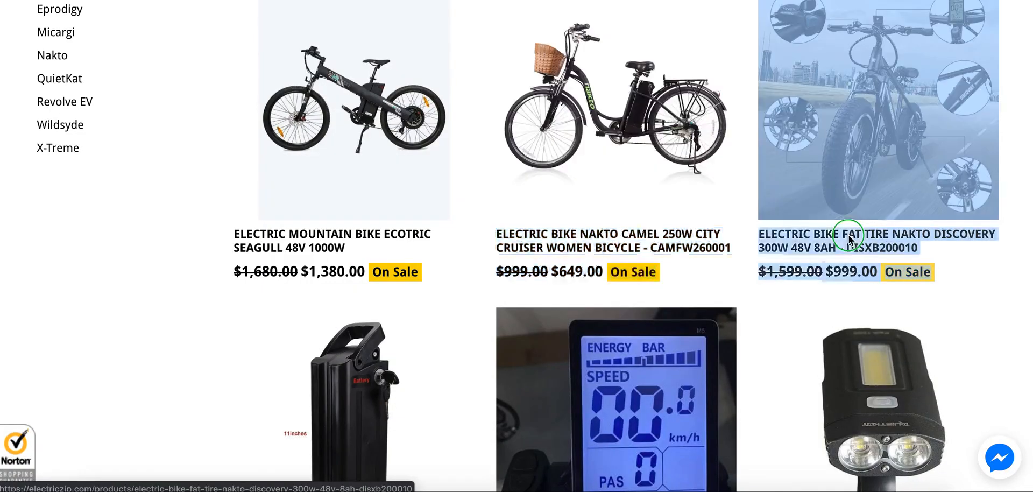
pyautogui.click(750, 302)
pyautogui.press('super+Tab')
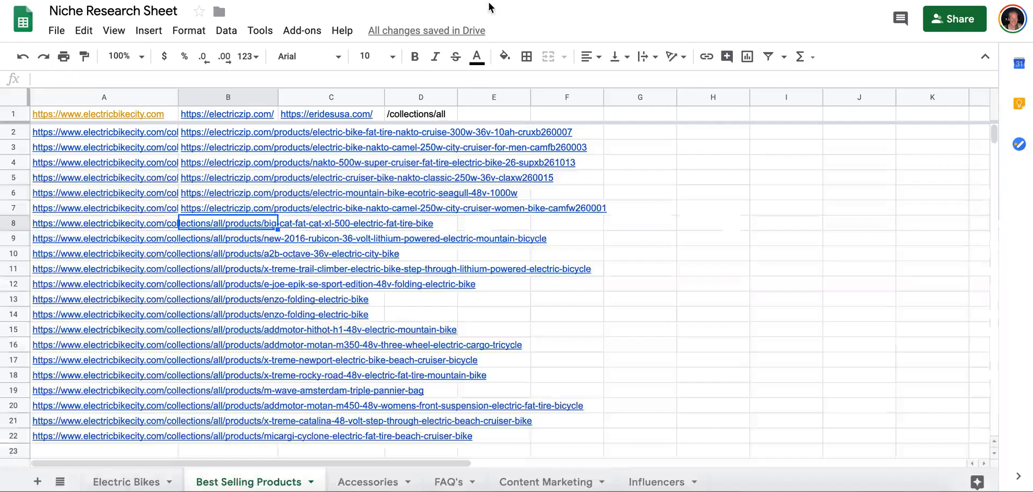
pyautogui.hotkey('ctrl', 'v')
pyautogui.press('Return')
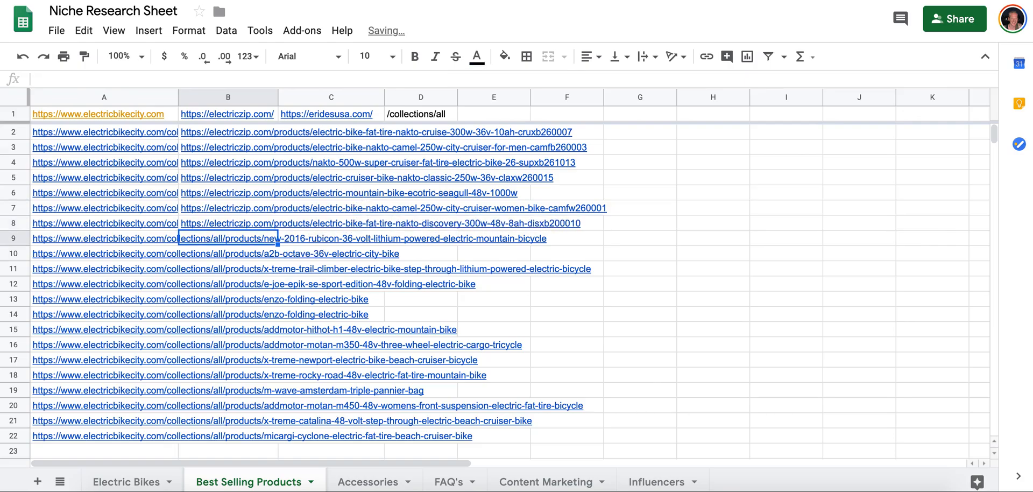
# Copy the Nakto Electric Bike Batteries link from the Electric Zip listing into cell B4 of the Accessories sheet.
pyautogui.press('super+Tab')
pyautogui.scroll(-5, 568, 206)
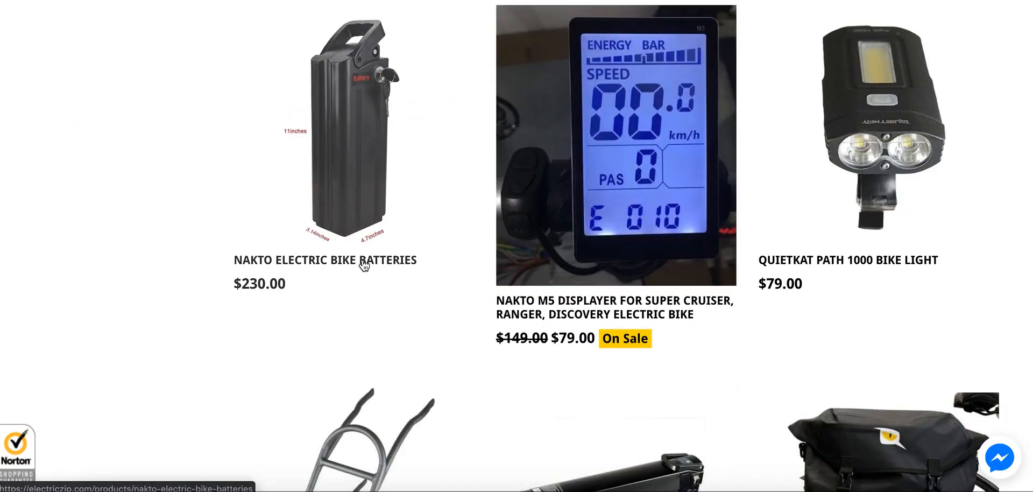
pyautogui.rightClick(364, 233)
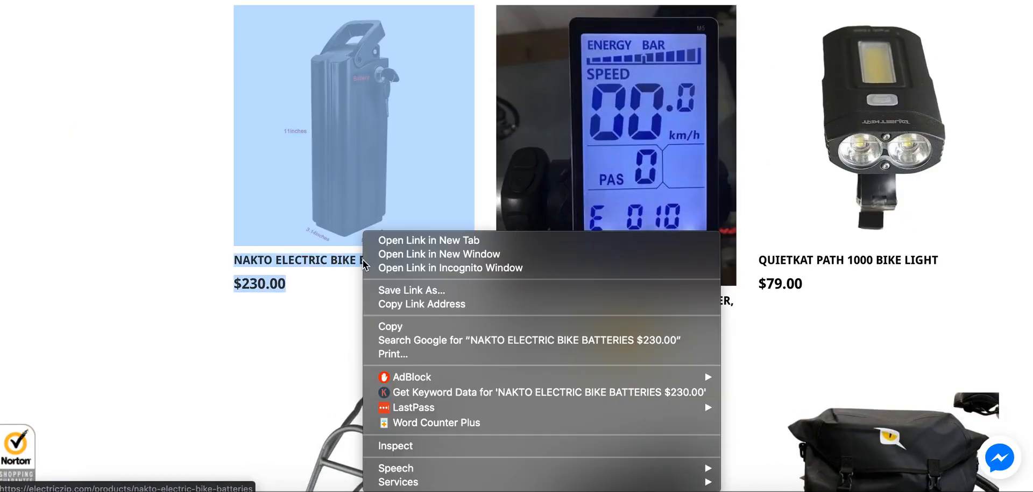
pyautogui.click(397, 305)
pyautogui.press('super+Tab')
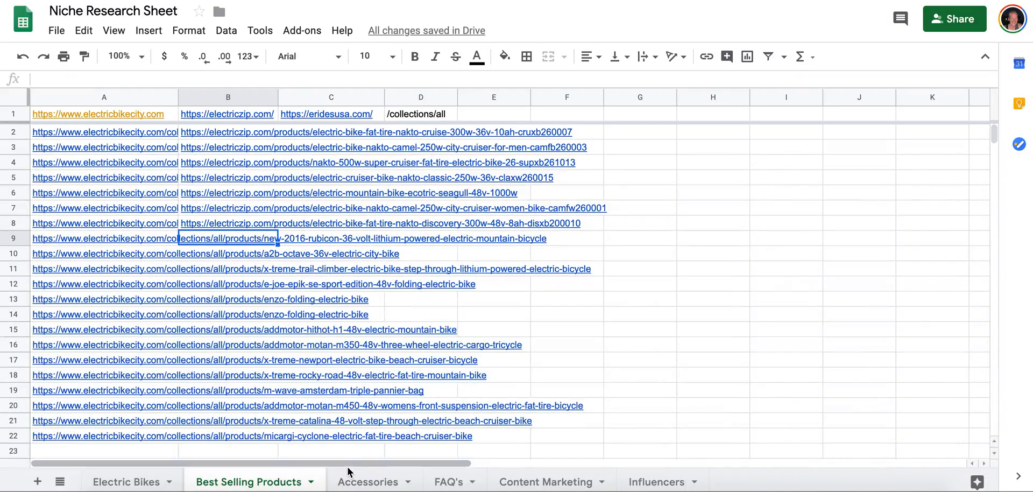
pyautogui.click(360, 482)
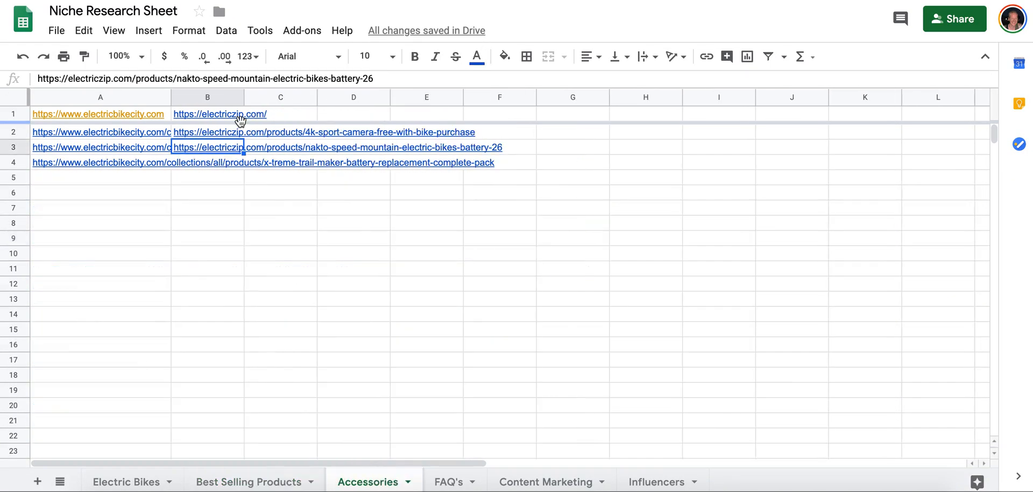
pyautogui.click(227, 166)
pyautogui.hotkey('ctrl', 'v')
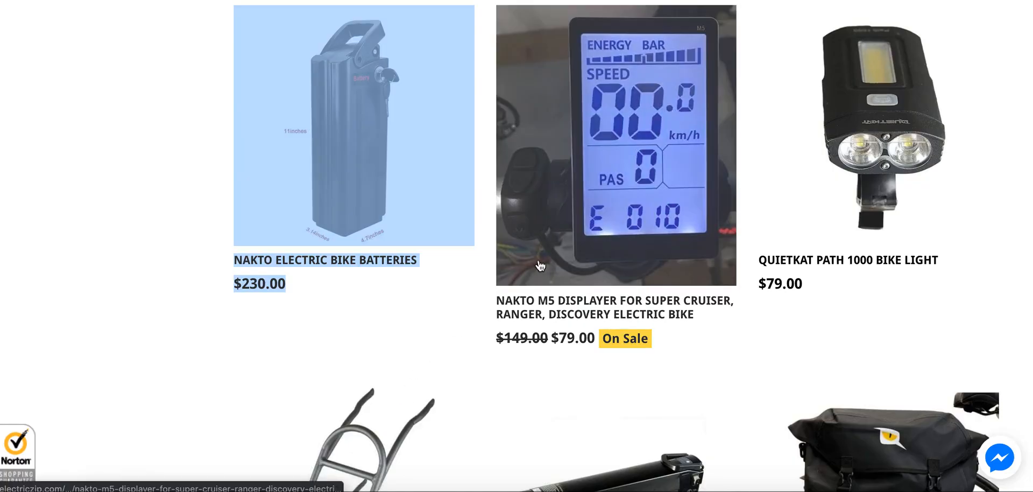
# Look through the remaining bikes and accessories on the first page of the Electric Zip listing.
pyautogui.scroll(-15, 607, 287)
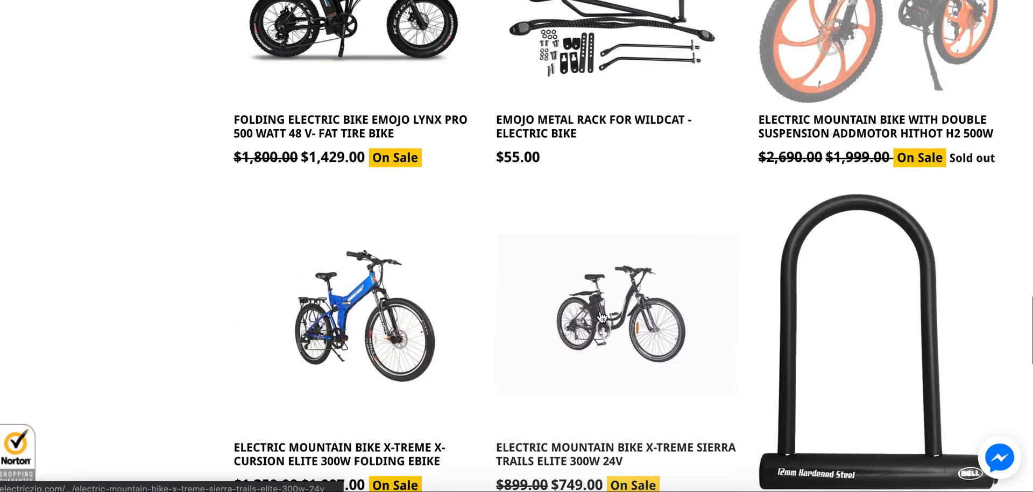
pyautogui.scroll(2, 602, 316)
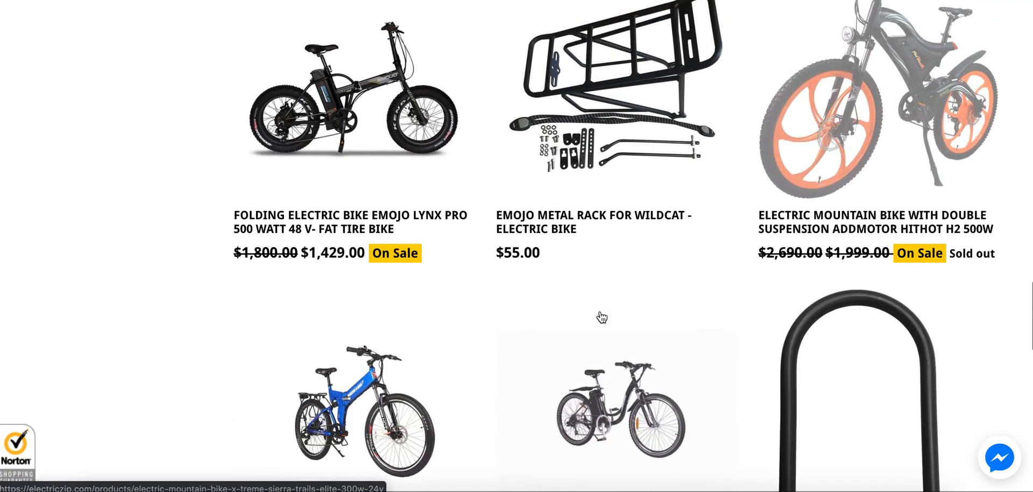
pyautogui.scroll(8, 843, 226)
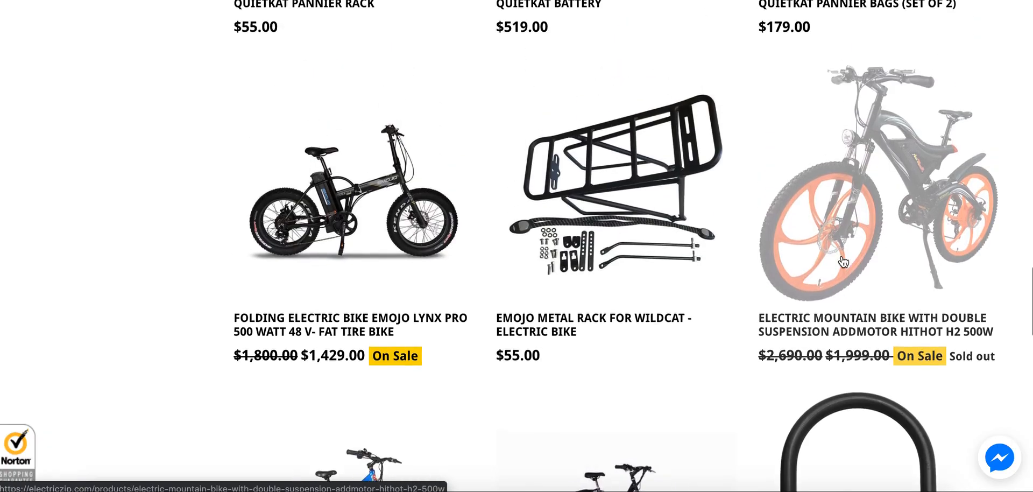
pyautogui.scroll(-7, 843, 257)
pyautogui.scroll(-8, 843, 256)
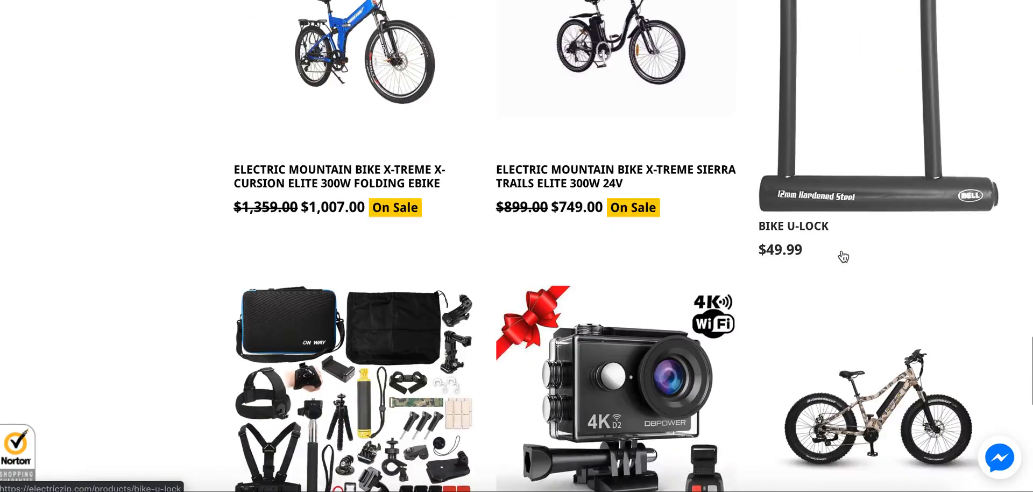
pyautogui.scroll(1, 777, 256)
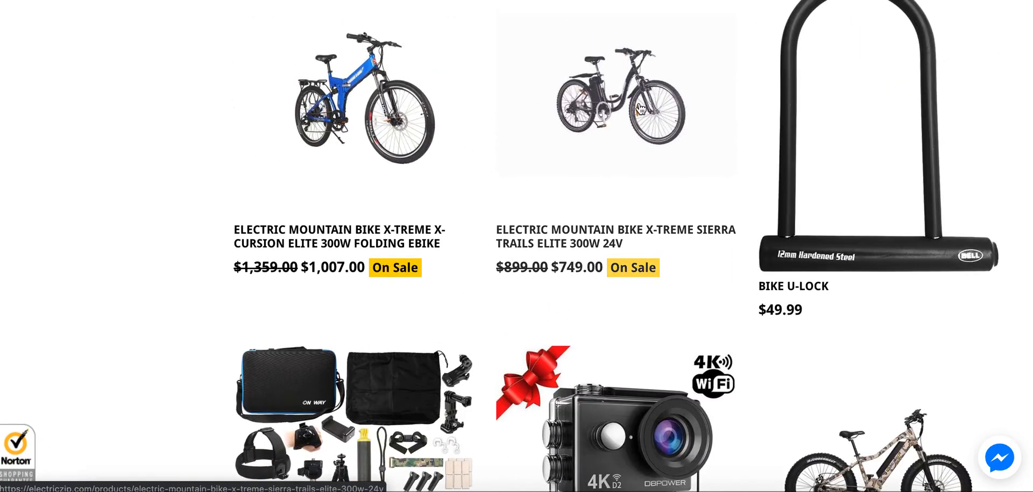
pyautogui.scroll(-6, 640, 108)
pyautogui.scroll(5, 640, 109)
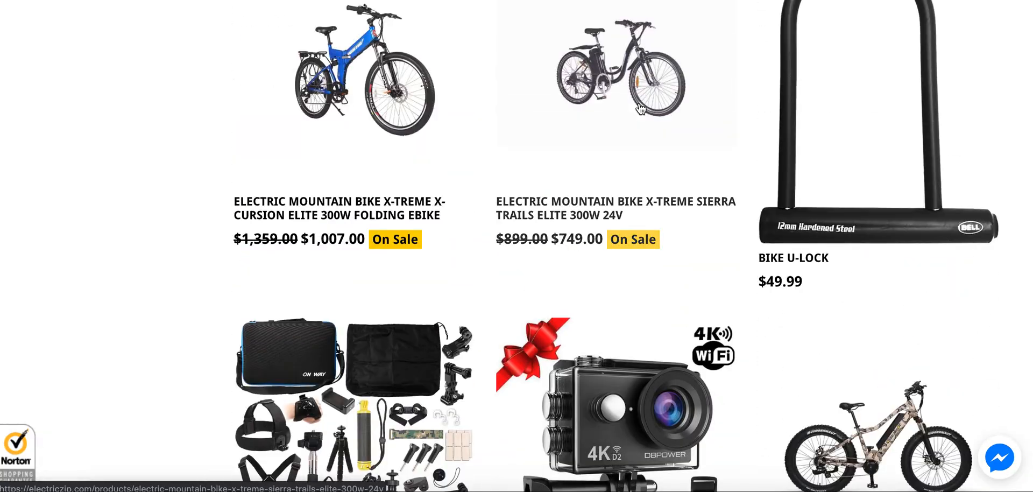
pyautogui.scroll(1, 640, 109)
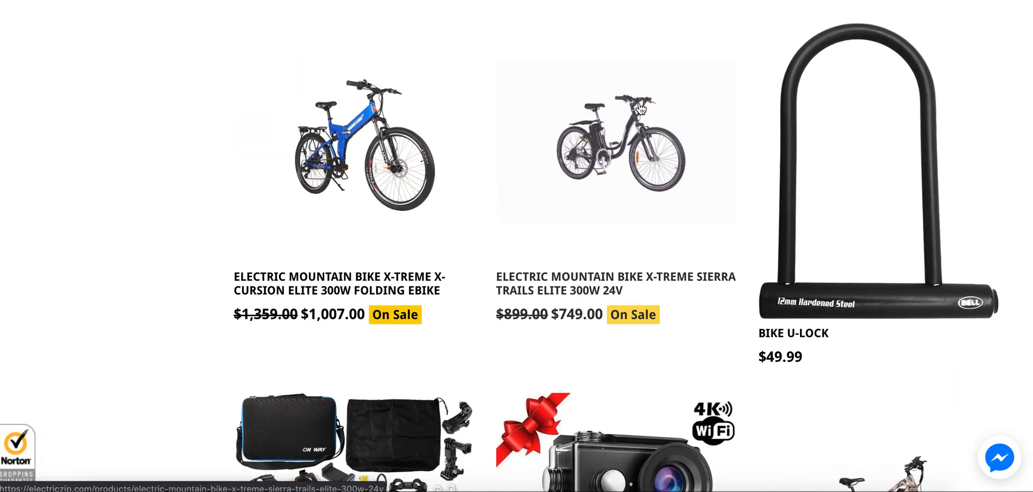
pyautogui.scroll(-8, 641, 109)
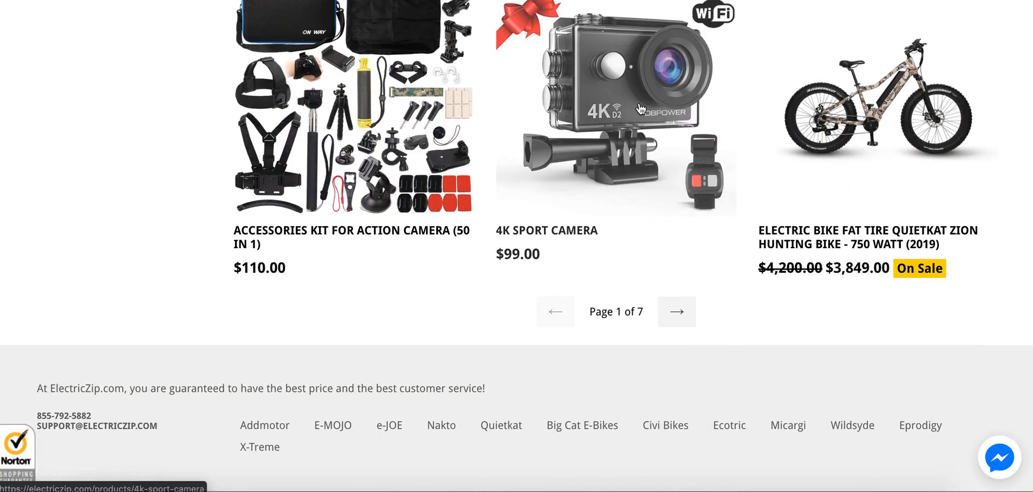
pyautogui.scroll(15, 640, 109)
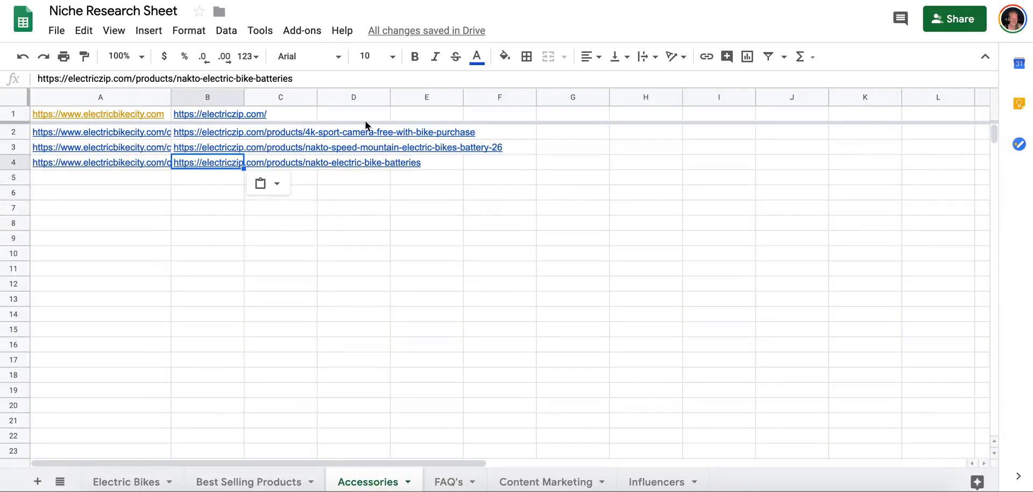
# Open the eRides USA store from its link in cell C1 of Best Selling Products.
pyautogui.click(280, 482)
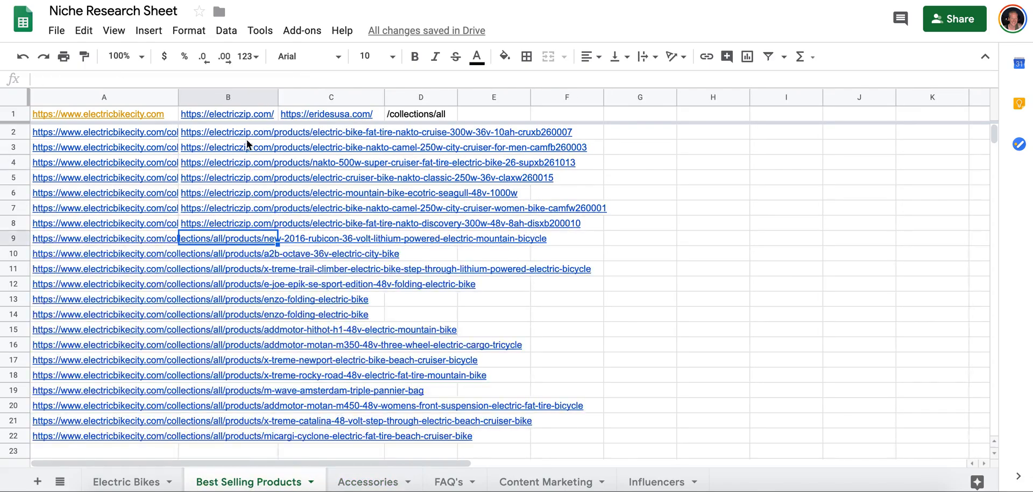
pyautogui.click(312, 115)
pyautogui.click(329, 134)
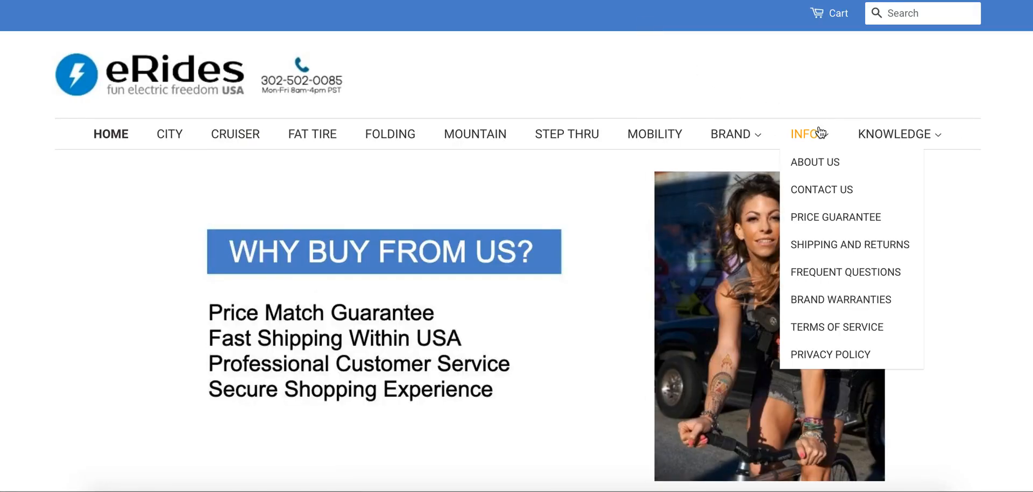
pyautogui.moveTo(745, 131)
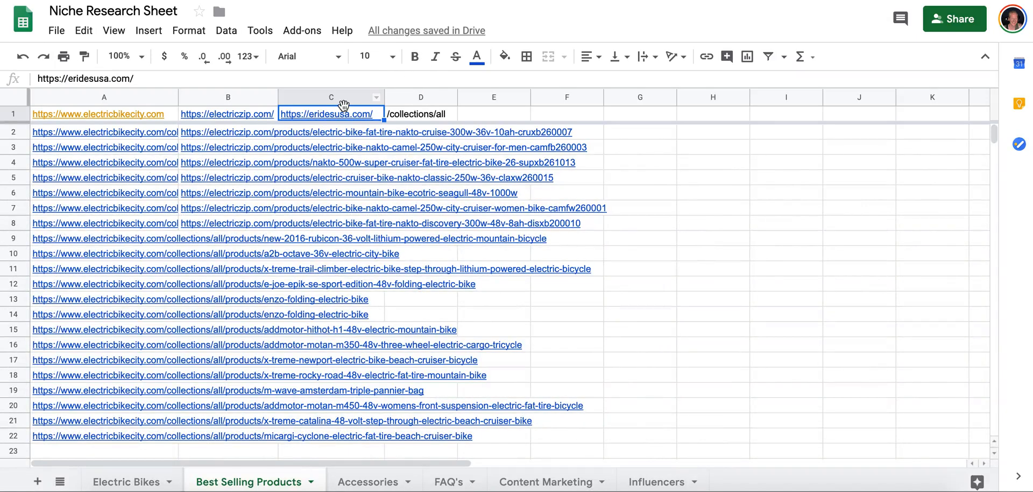
# Copy the /collections/all path from cell D1 and use it to load the full eRides USA product listing.
pyautogui.click(414, 117)
pyautogui.hotkey('ctrl', 'c')
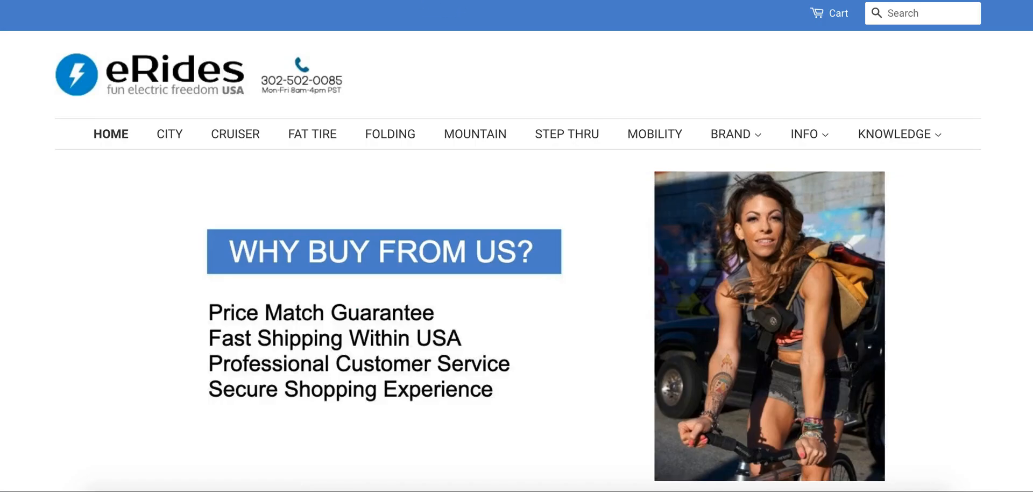
pyautogui.press('super+v')
pyautogui.press('Return')
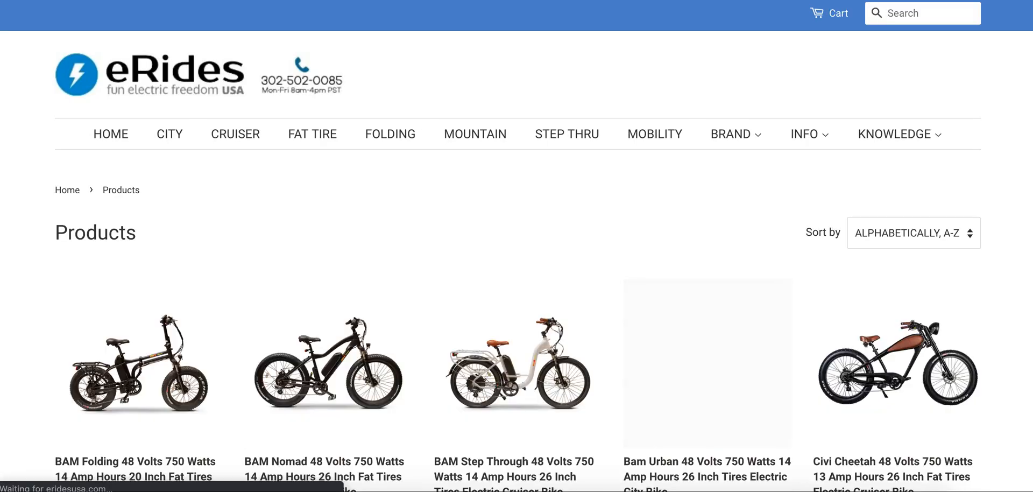
# Sort the eRides USA product listing by Best Selling.
pyautogui.scroll(-2, 773, 96)
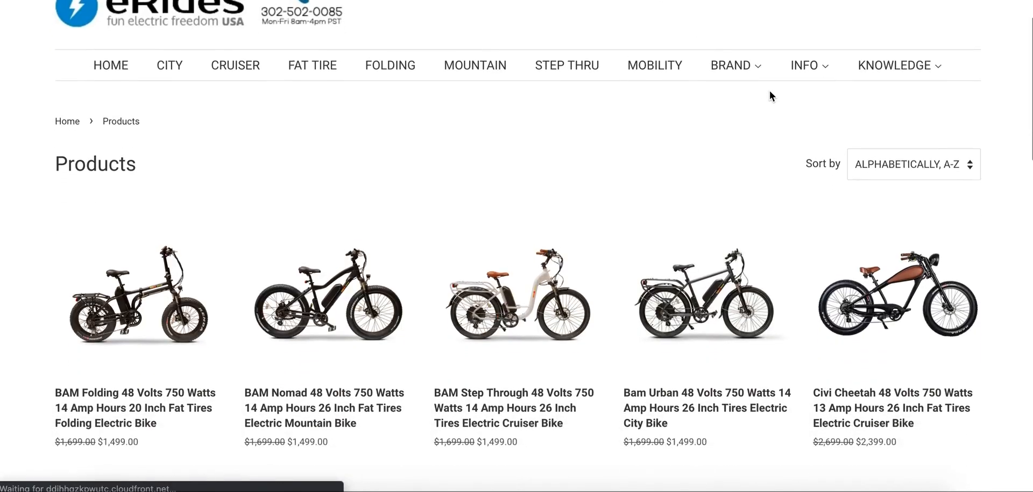
pyautogui.click(889, 125)
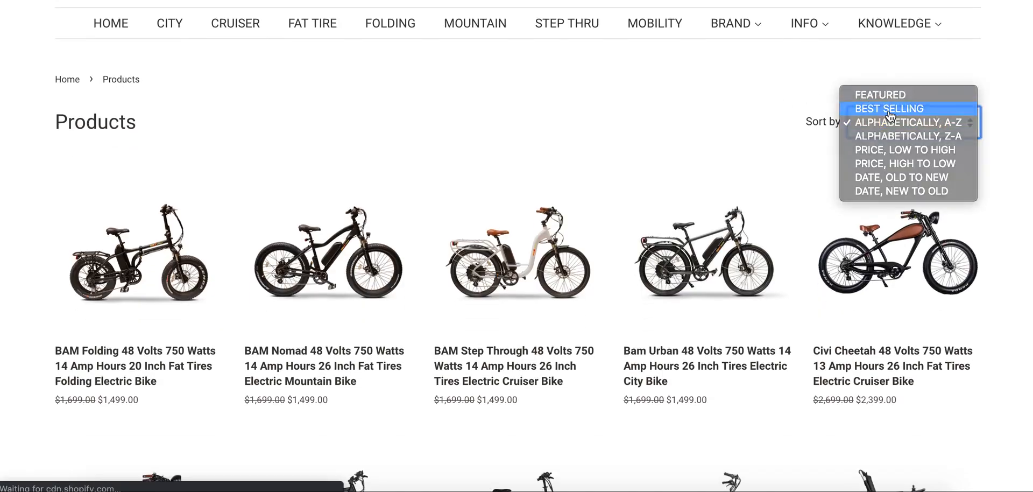
pyautogui.click(890, 109)
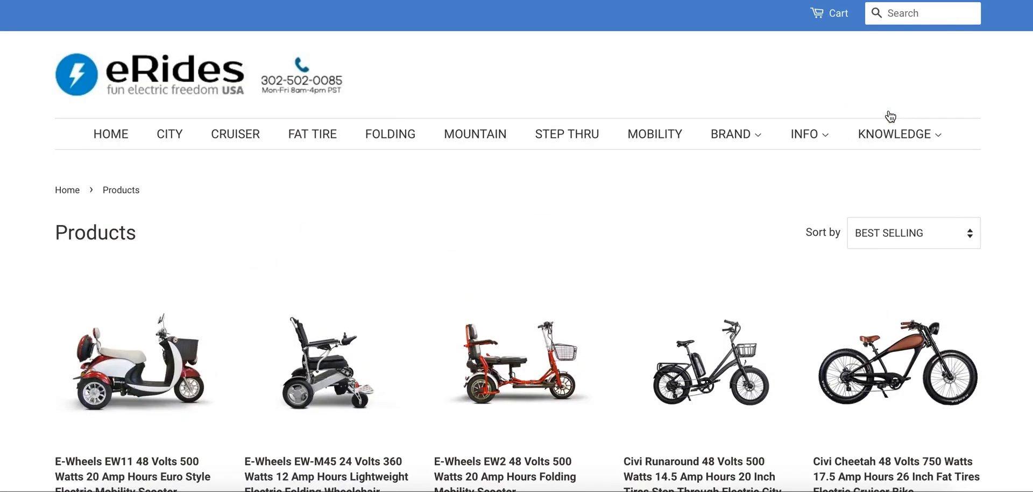
# Examine the best-selling eRides USA products to judge how many are electric bikes rather than mobility scooters.
pyautogui.scroll(-5, 558, 192)
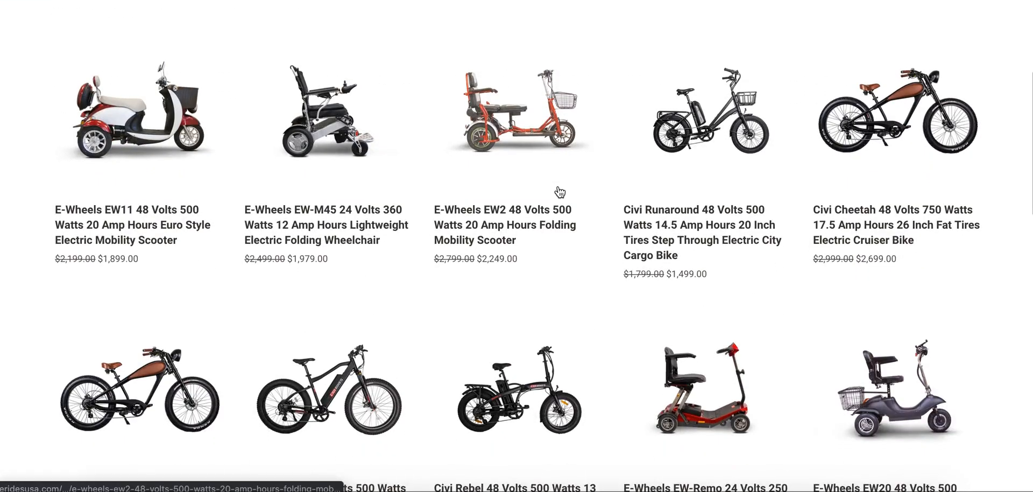
pyautogui.scroll(5, 559, 192)
pyautogui.scroll(-5, 560, 192)
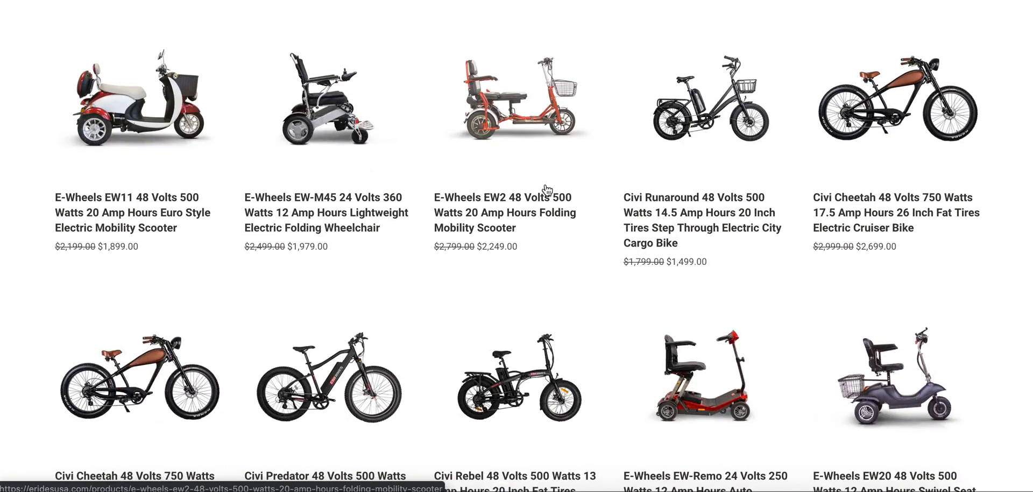
pyautogui.scroll(-5, 546, 189)
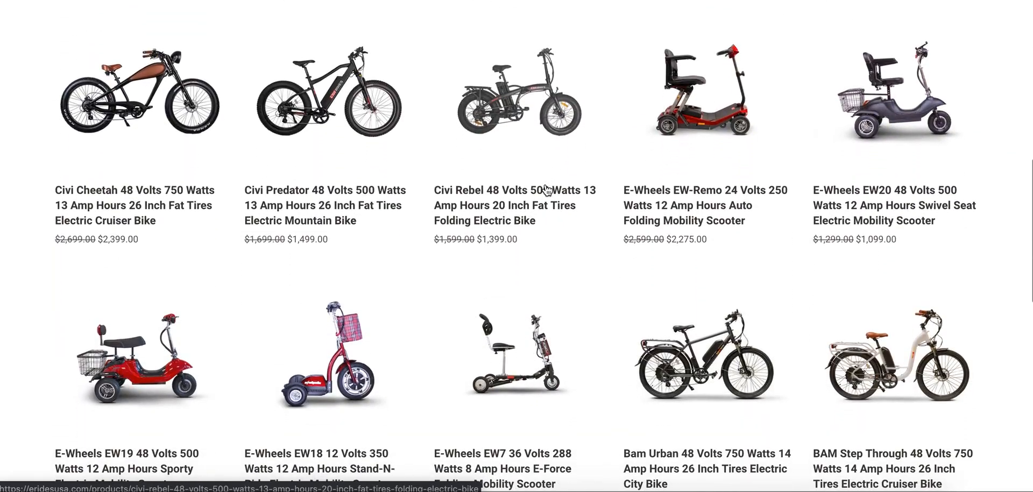
pyautogui.scroll(4, 546, 189)
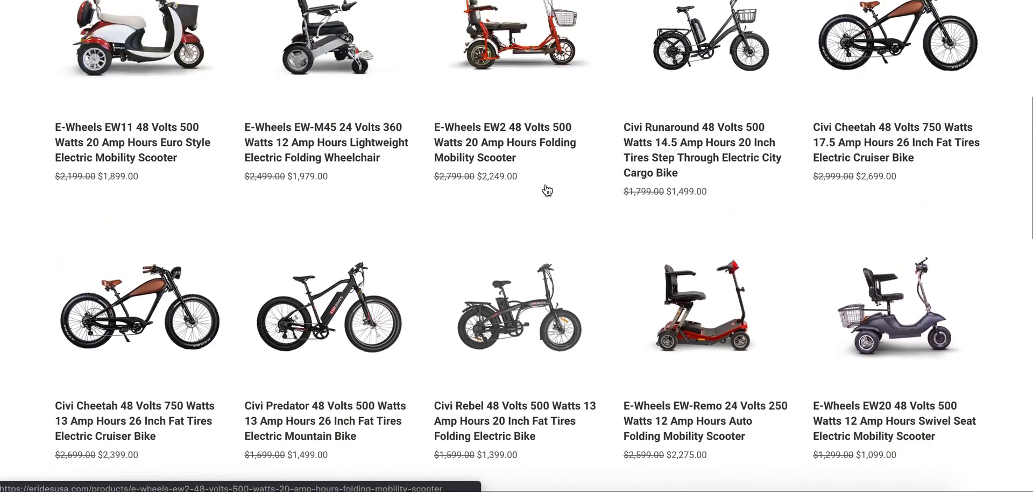
pyautogui.scroll(-8, 547, 190)
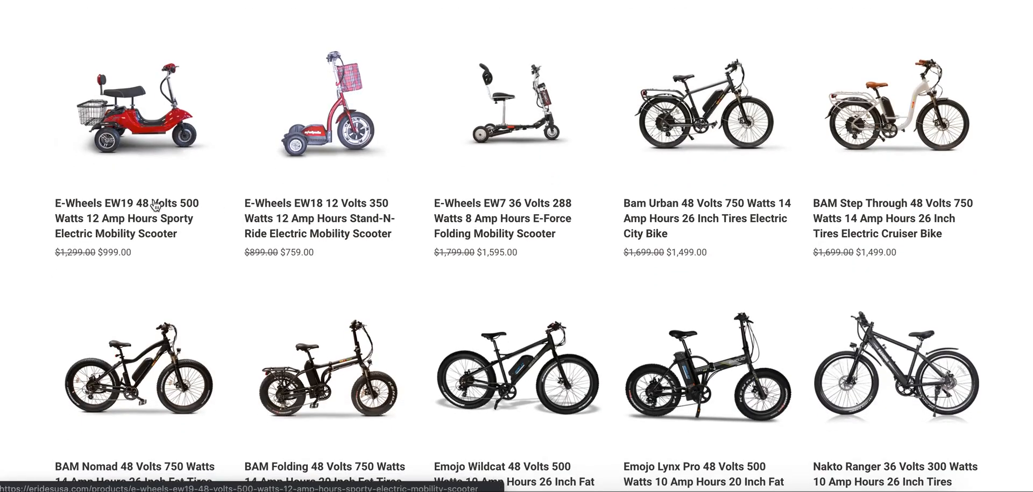
pyautogui.scroll(-7, 646, 199)
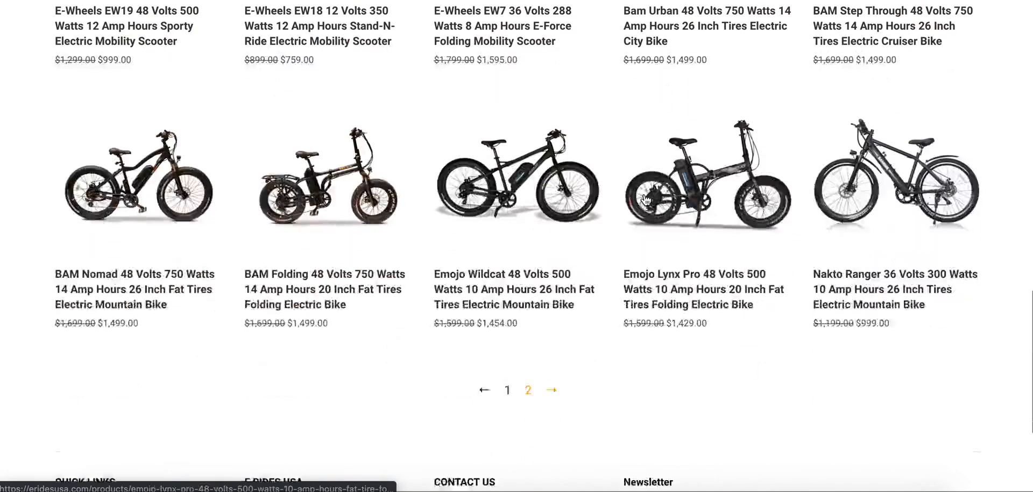
pyautogui.scroll(20, 763, 392)
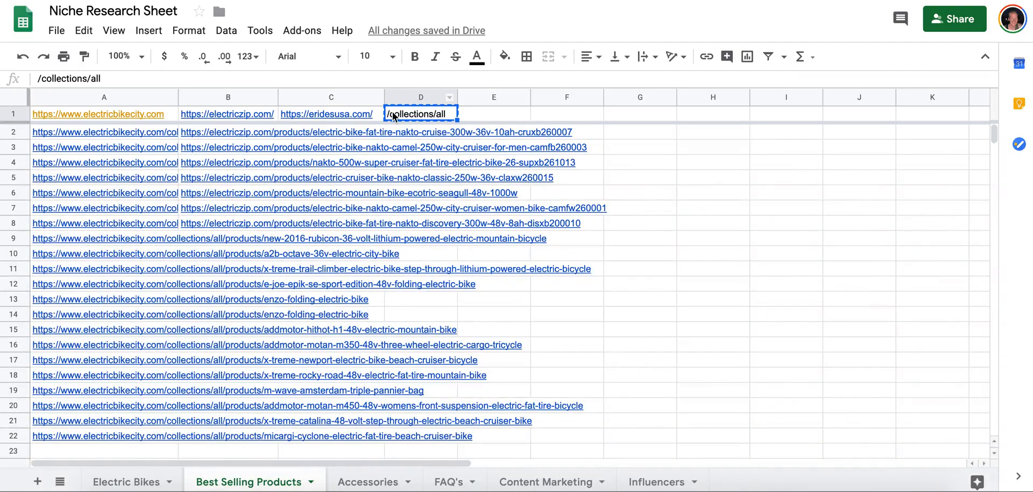
# Clear the eridesusa.com link from cell C1 of Best Selling Products.
pyautogui.click(350, 116)
pyautogui.press('Delete')
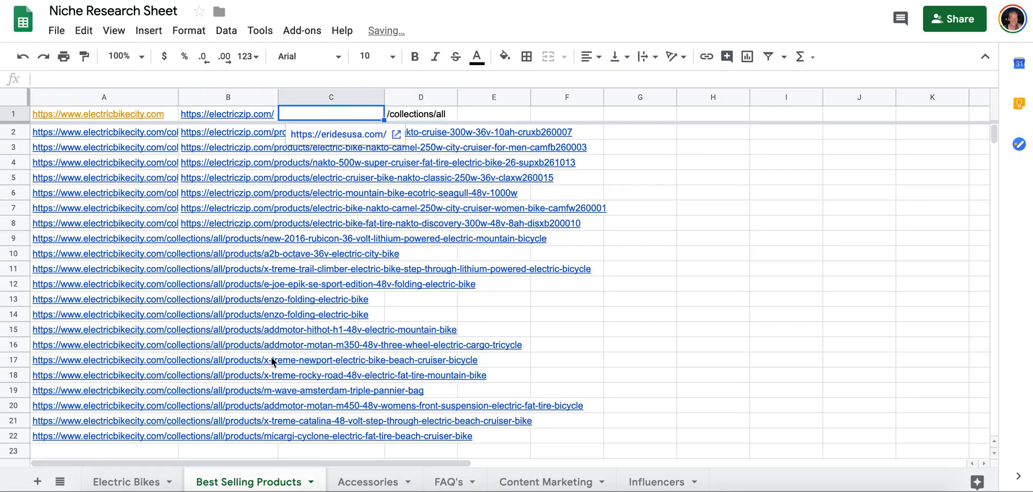
# Open the journeybikes.com competitor link from the Niche Competitors column of the Electric Bikes sheet.
pyautogui.click(139, 480)
pyautogui.scroll(2, 421, 224)
pyautogui.scroll(-1, 357, 261)
pyautogui.scroll(-5, 357, 262)
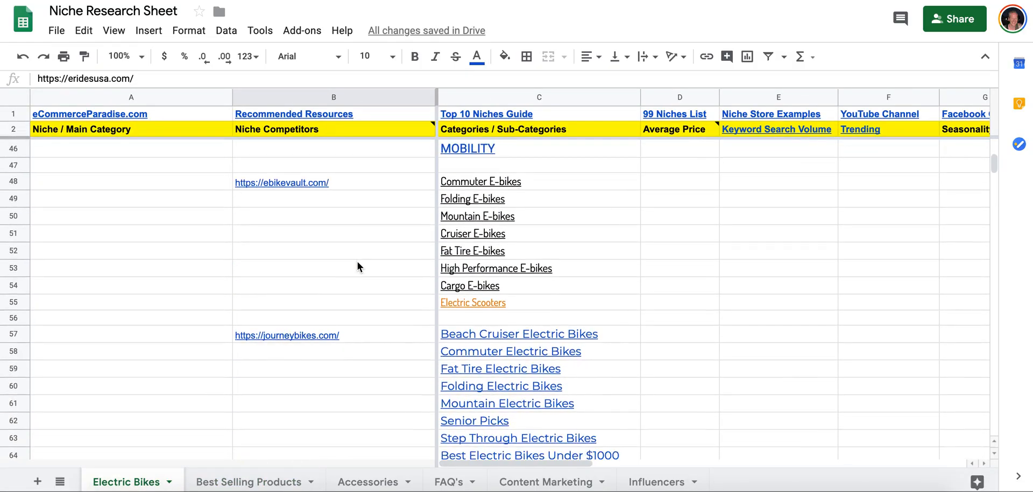
pyautogui.click(305, 333)
pyautogui.click(307, 316)
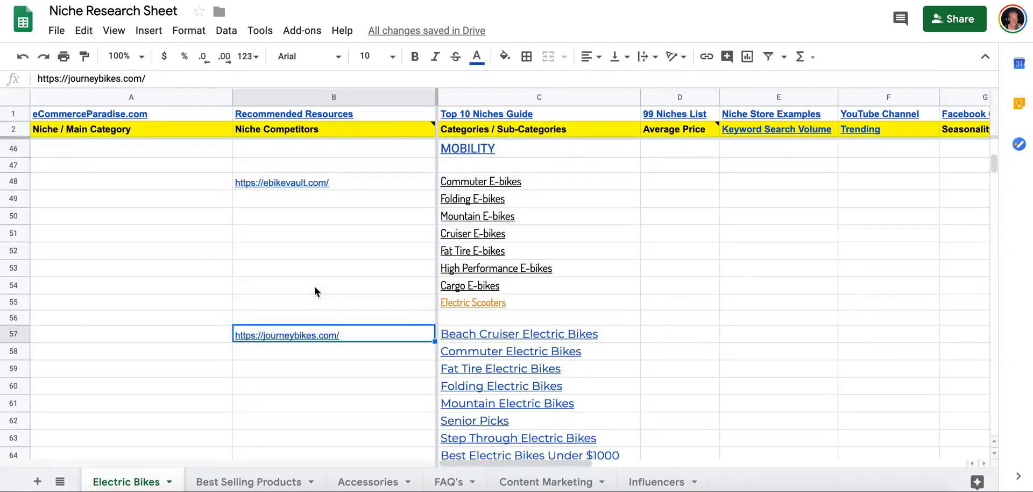
pyautogui.scroll(-6, 315, 290)
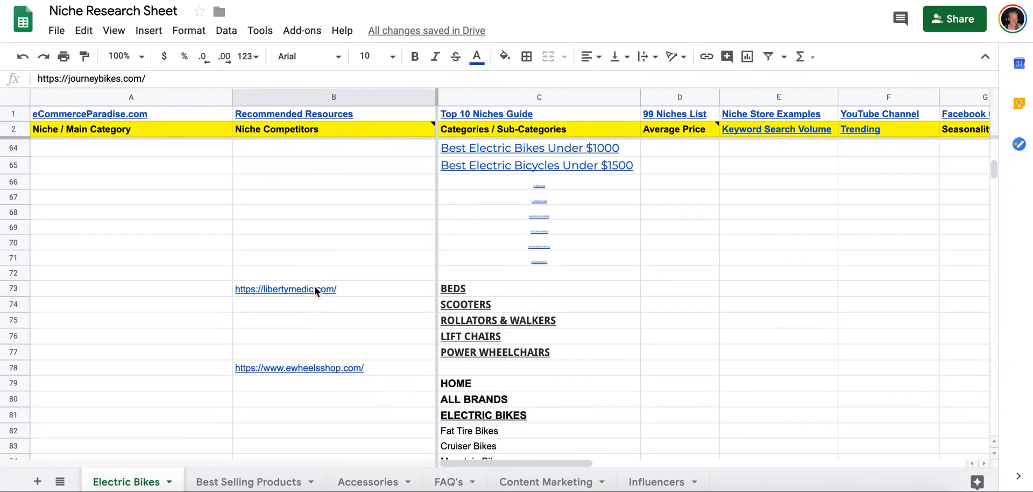
pyautogui.scroll(-3, 315, 307)
pyautogui.click(314, 228)
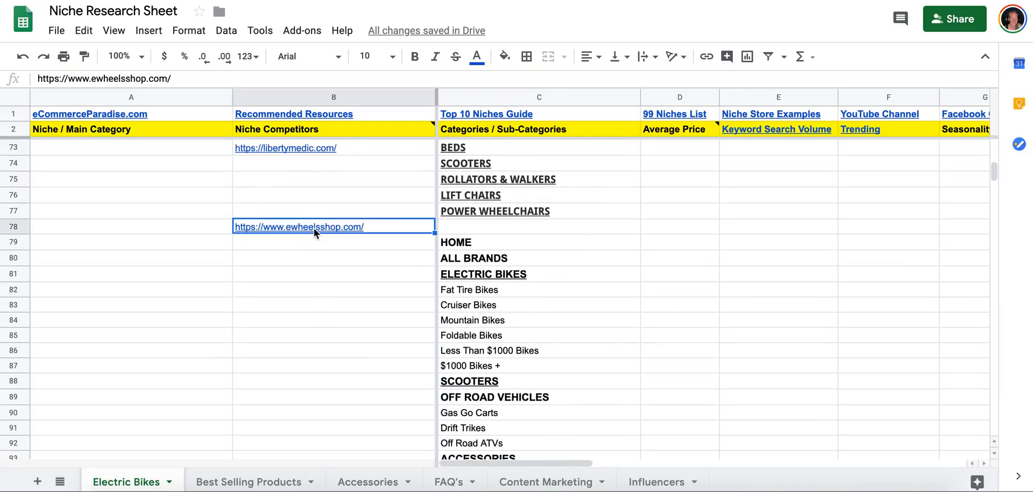
pyautogui.click(311, 209)
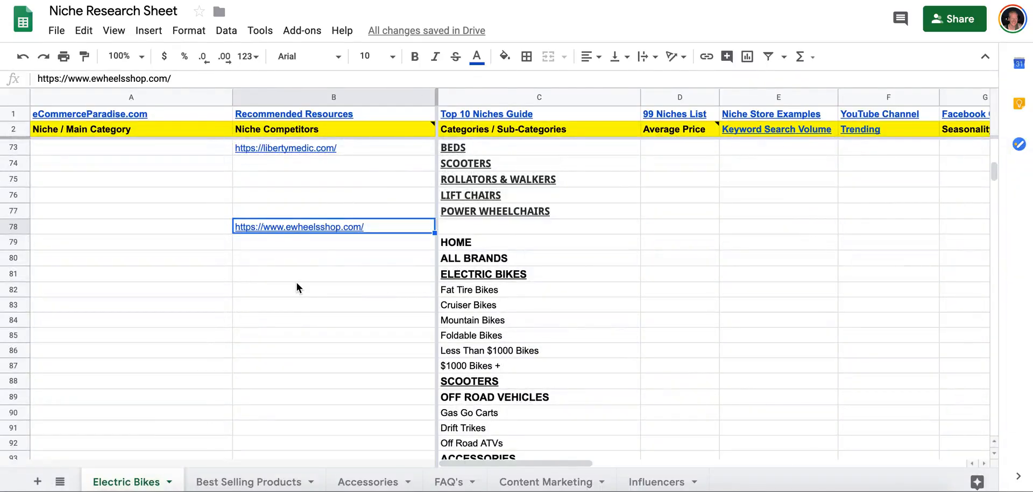
# Open the reallygoodebikes.com competitor link from cell B139 of the Electric Bikes sheet.
pyautogui.scroll(-6, 296, 282)
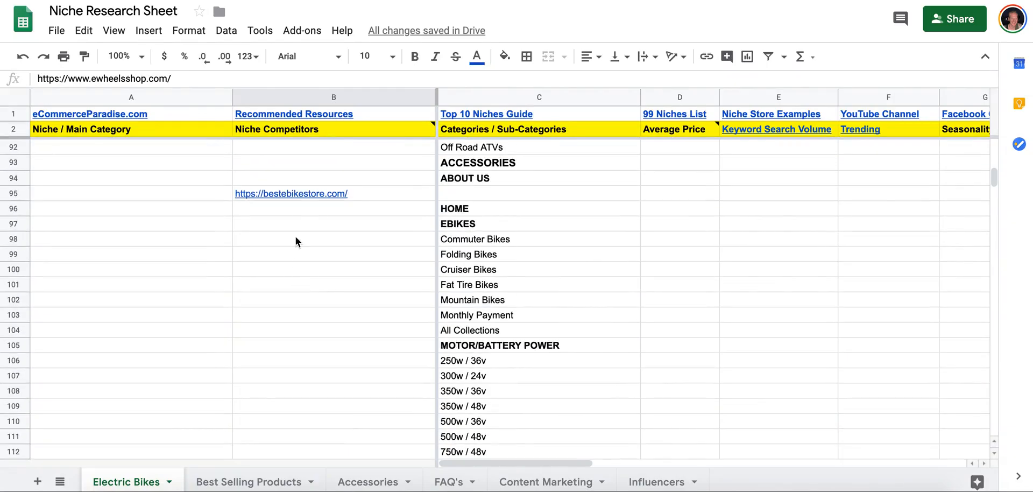
pyautogui.scroll(-5, 294, 196)
pyautogui.scroll(-4, 294, 196)
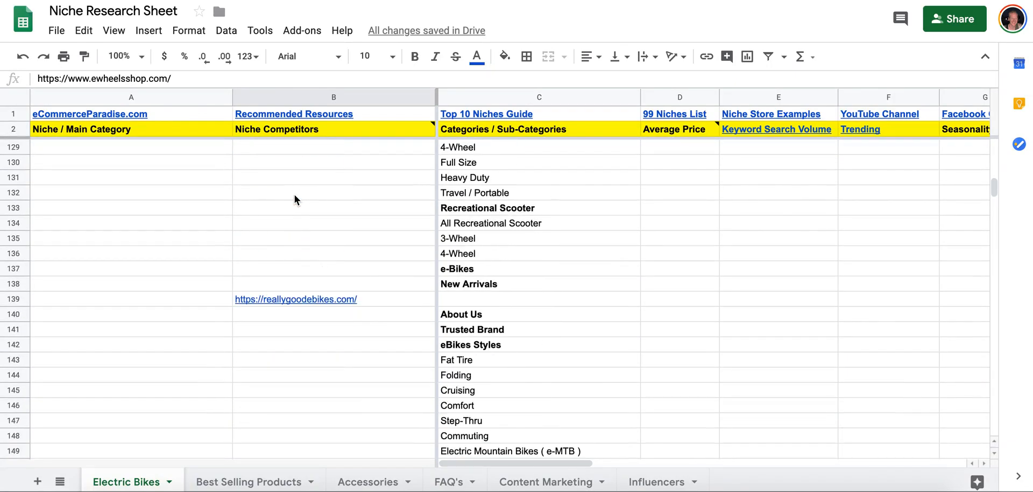
pyautogui.click(300, 299)
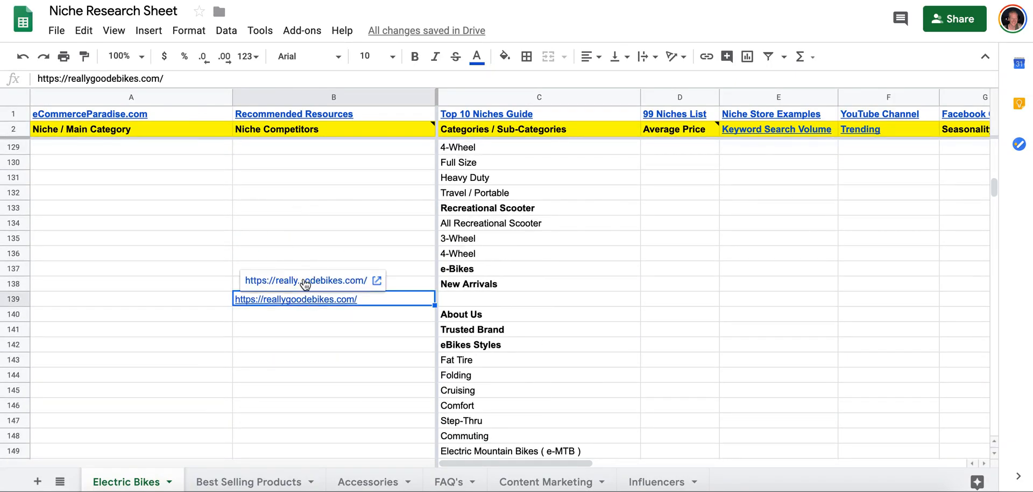
pyautogui.click(300, 281)
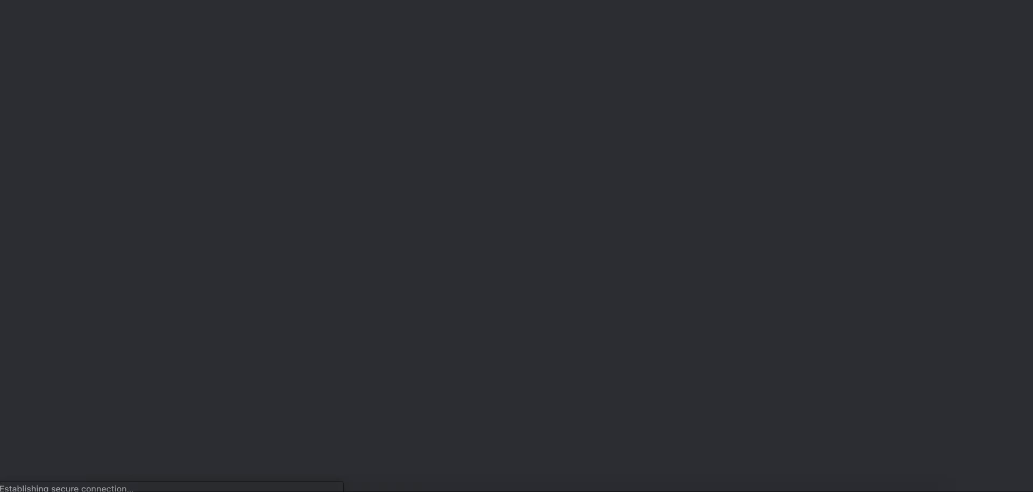
# Examine the remaining store links in the Niche Competitors column below reallygoodebikes.com for further competitor candidates.
pyautogui.scroll(-20, 332, 311)
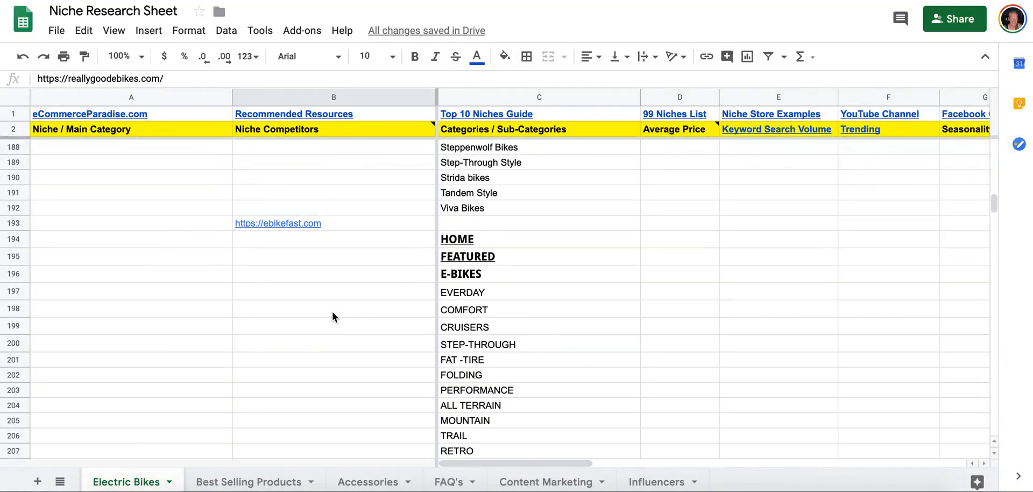
pyautogui.scroll(-10, 298, 225)
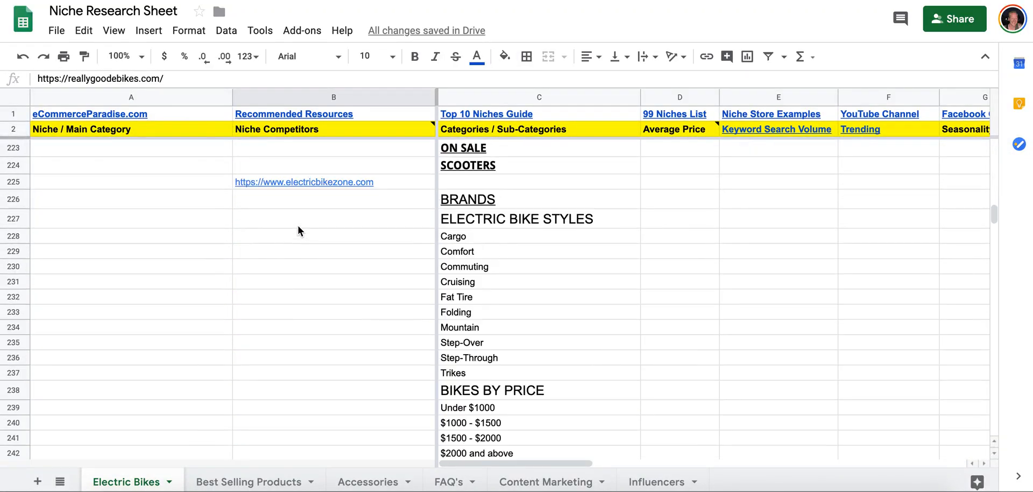
pyautogui.scroll(-13, 308, 180)
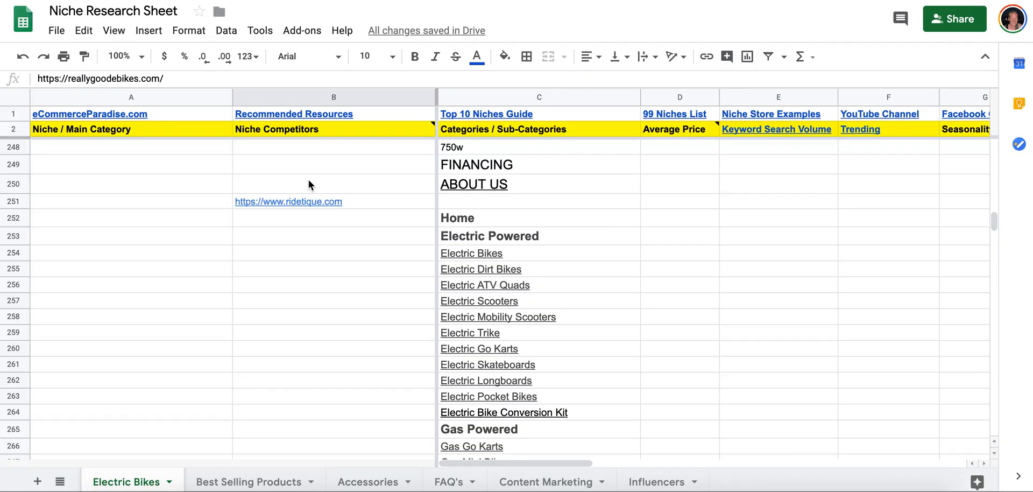
pyautogui.scroll(-4, 308, 180)
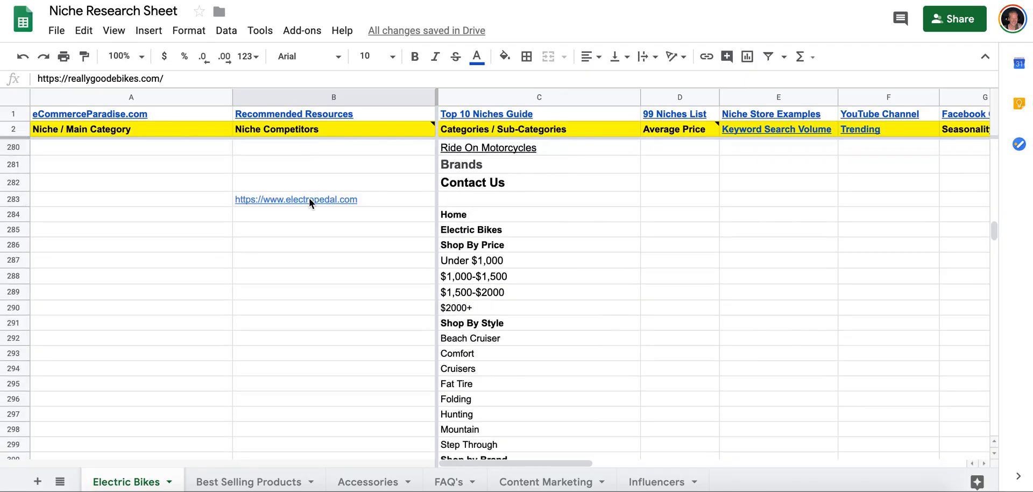
pyautogui.moveTo(309, 199)
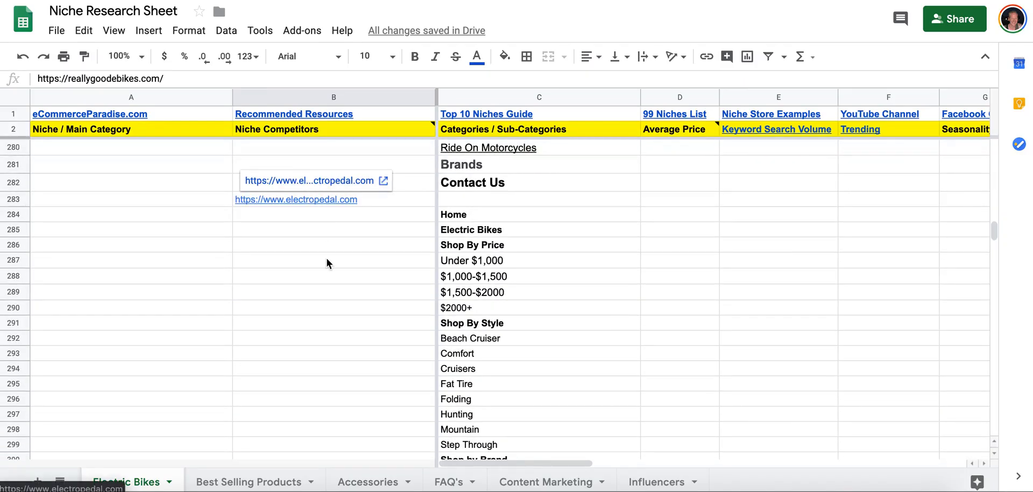
pyautogui.scroll(-8, 326, 257)
pyautogui.scroll(-7, 315, 274)
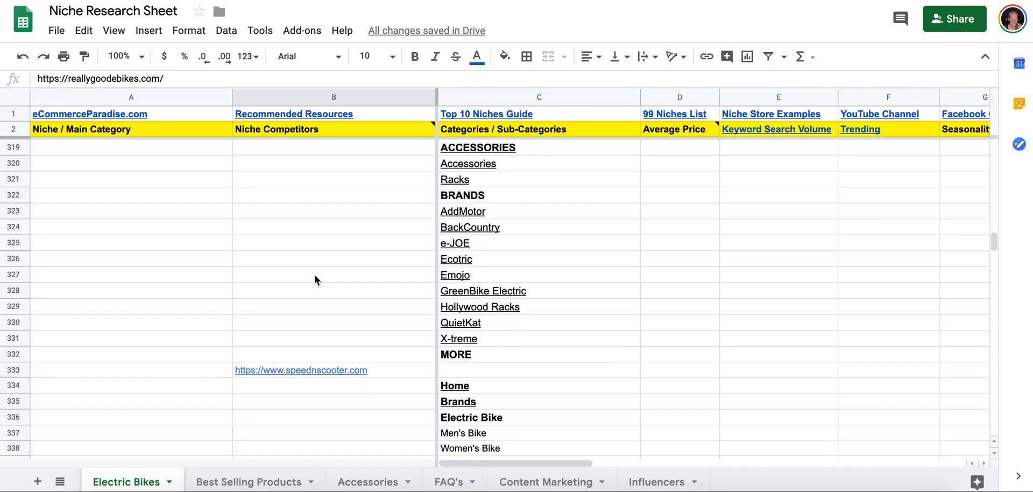
pyautogui.scroll(-14, 315, 273)
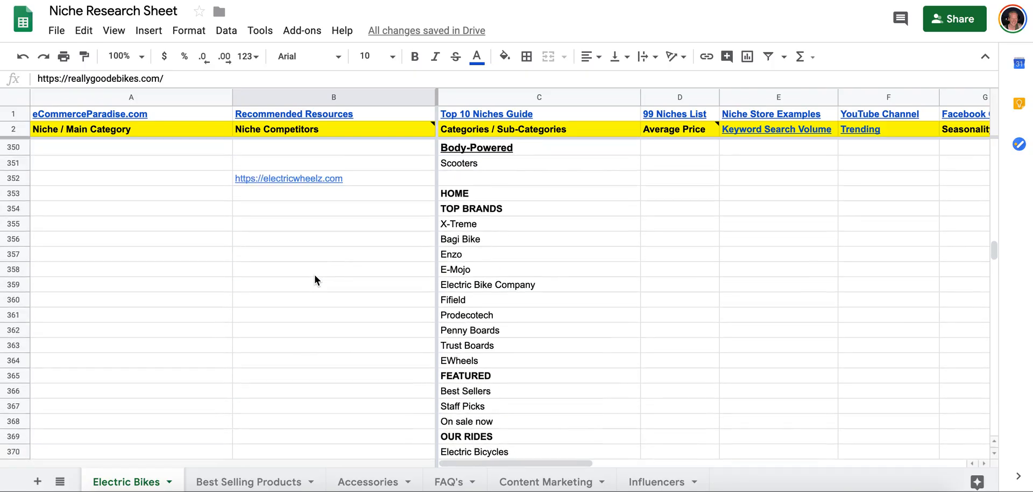
pyautogui.scroll(-7, 314, 274)
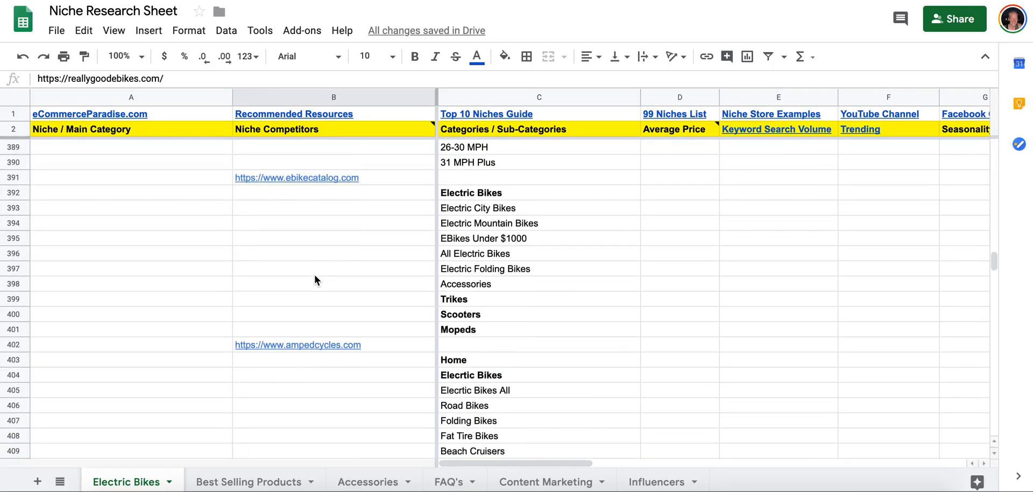
pyautogui.scroll(-5, 314, 273)
pyautogui.scroll(-7, 315, 279)
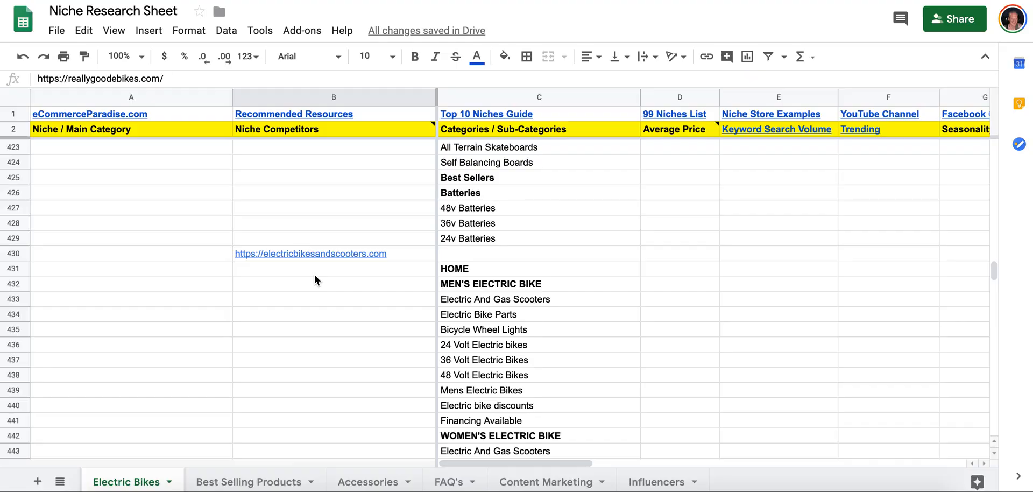
pyautogui.scroll(-6, 314, 279)
pyautogui.scroll(-4, 314, 280)
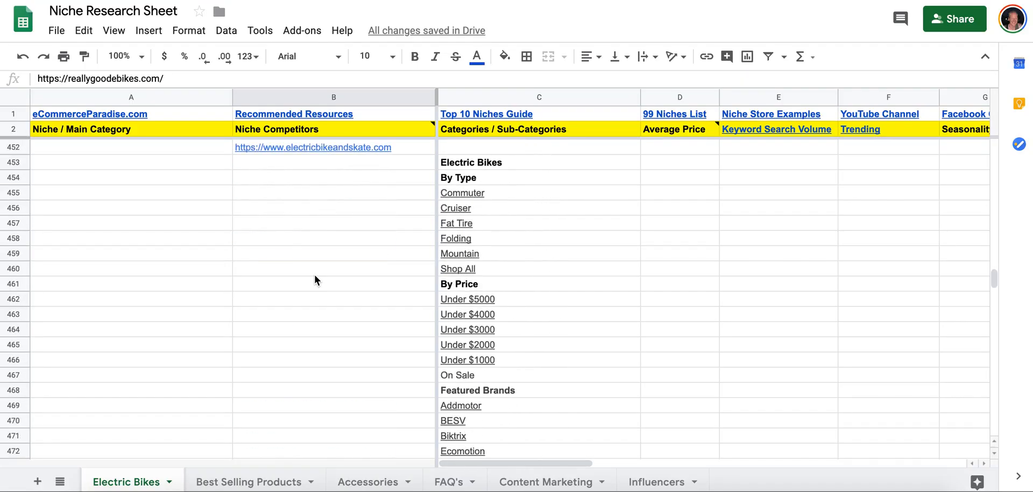
pyautogui.scroll(-7, 315, 280)
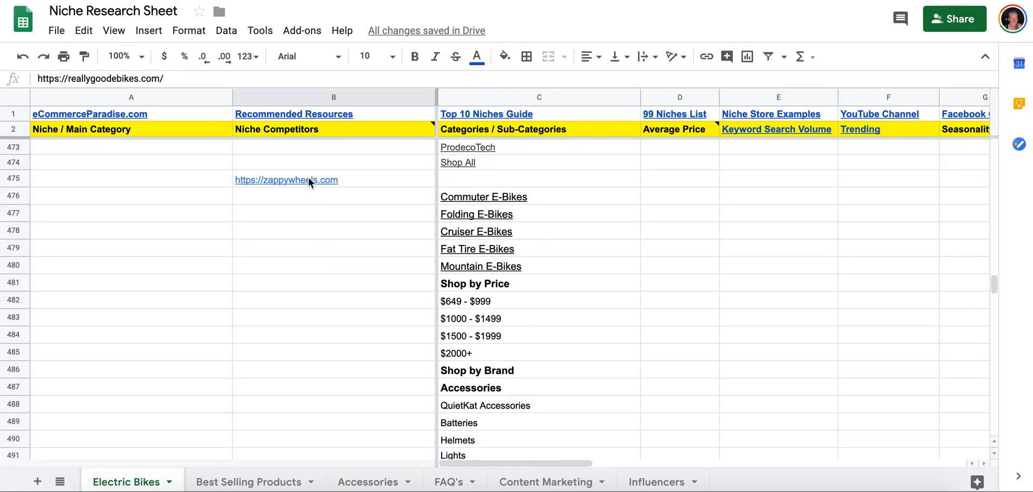
pyautogui.moveTo(308, 178)
pyautogui.scroll(-9, 321, 237)
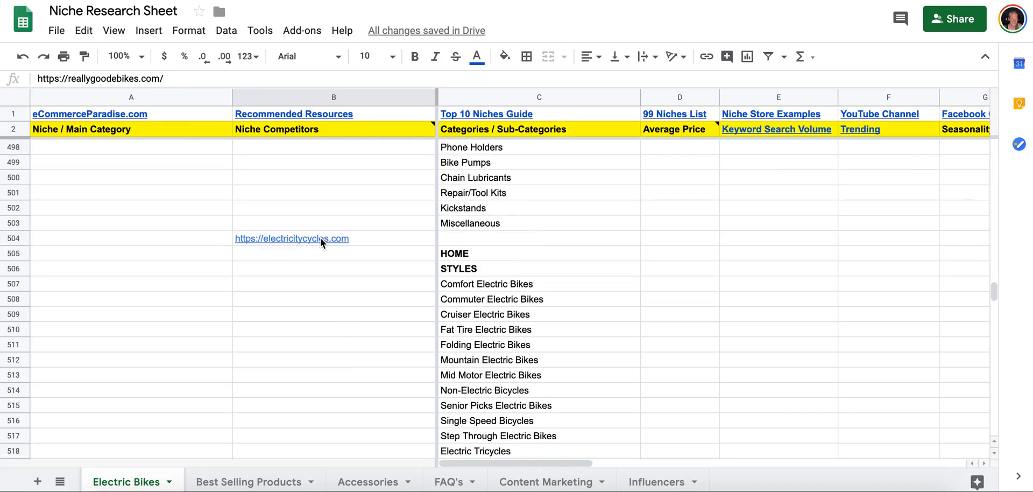
pyautogui.click(318, 205)
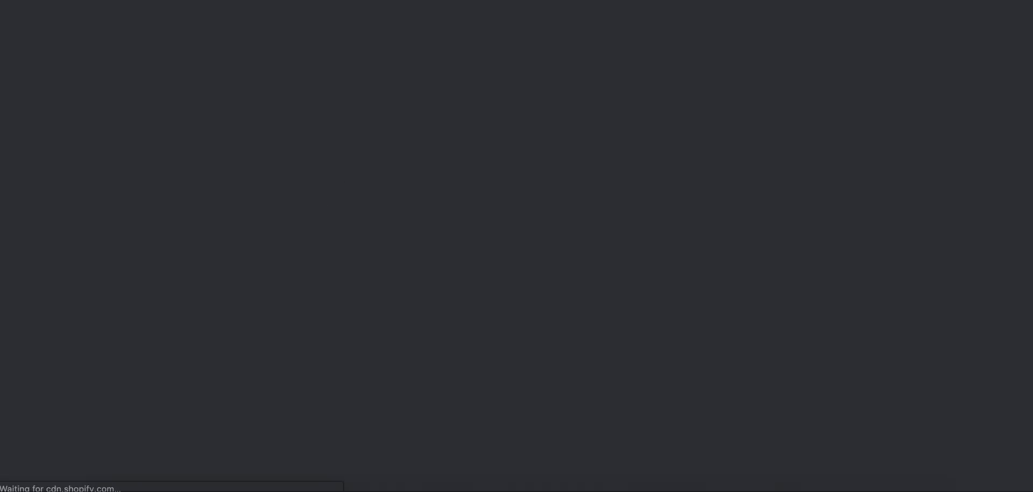
pyautogui.hotkey('ctrl', 'shift', 'Tab')
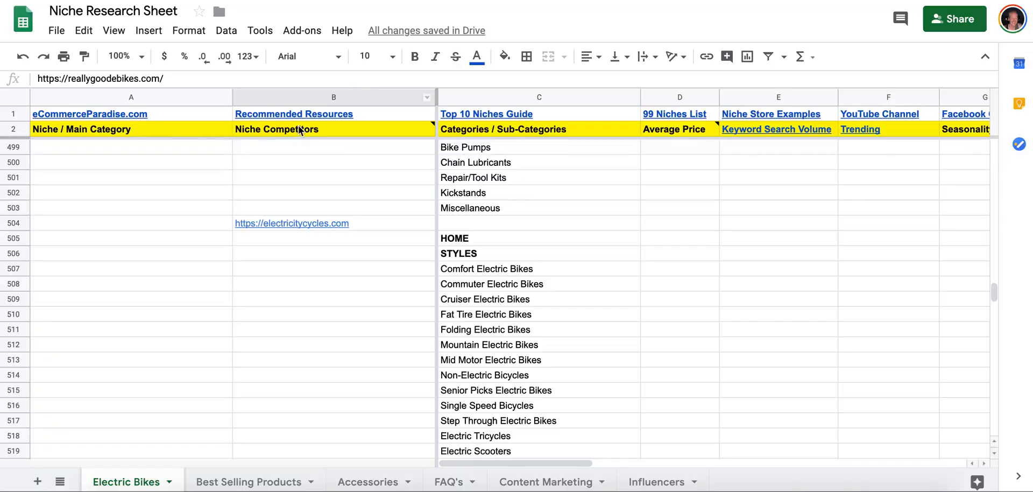
pyautogui.click(278, 478)
pyautogui.write('https://electricitycycles.com/')
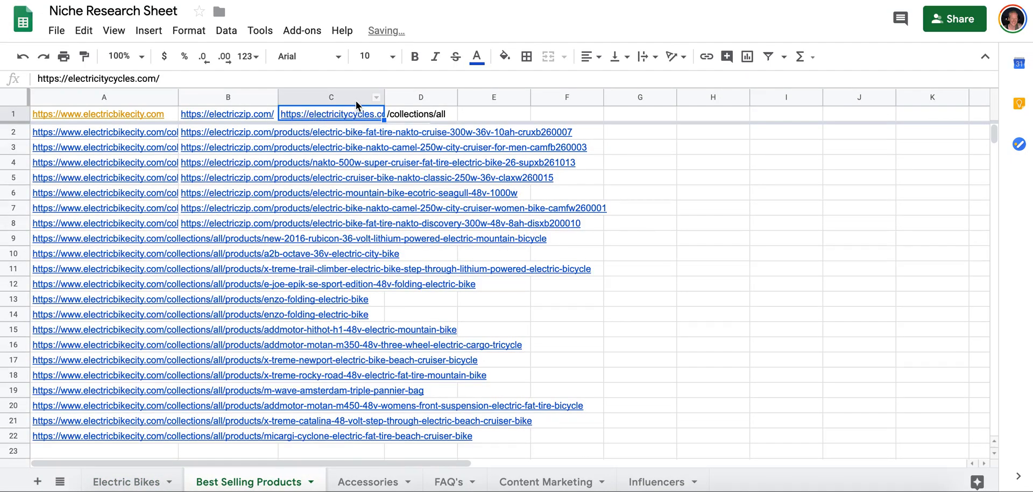
# Open the /collections/all page of the ElectriCity Cycles store and sort the products by Best Selling.
pyautogui.click(421, 117)
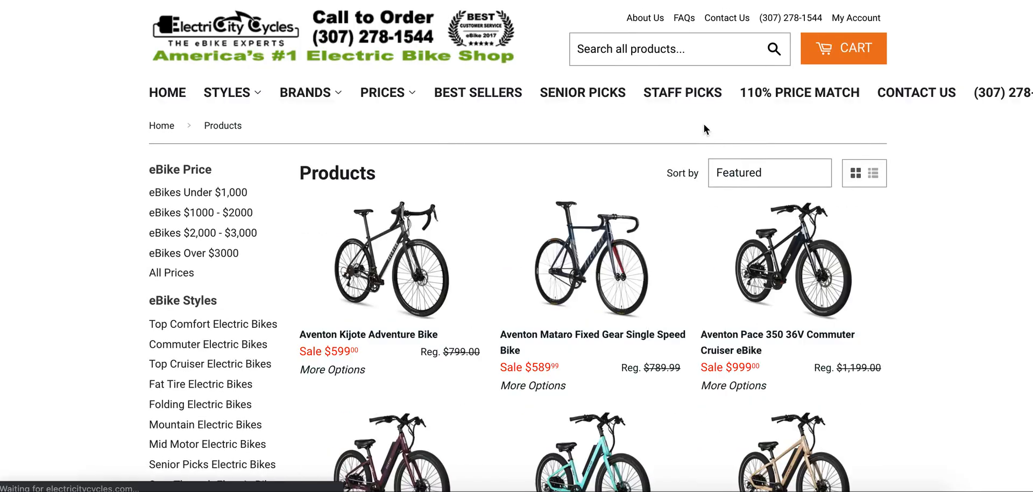
pyautogui.click(780, 177)
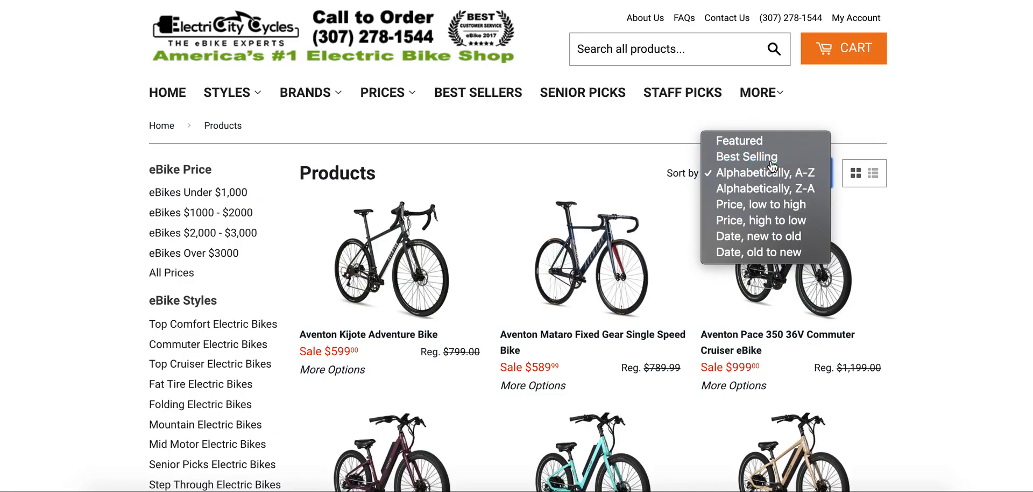
pyautogui.click(748, 157)
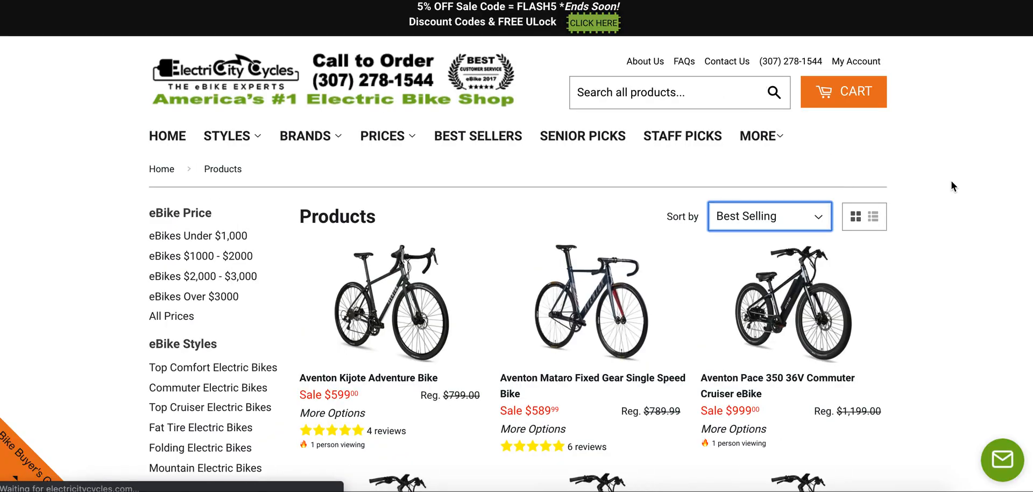
# Copy the Aventon Pace 500 Commuter Cruiser eBike link into cell C2 of Best Selling Products.
pyautogui.scroll(-3, 951, 180)
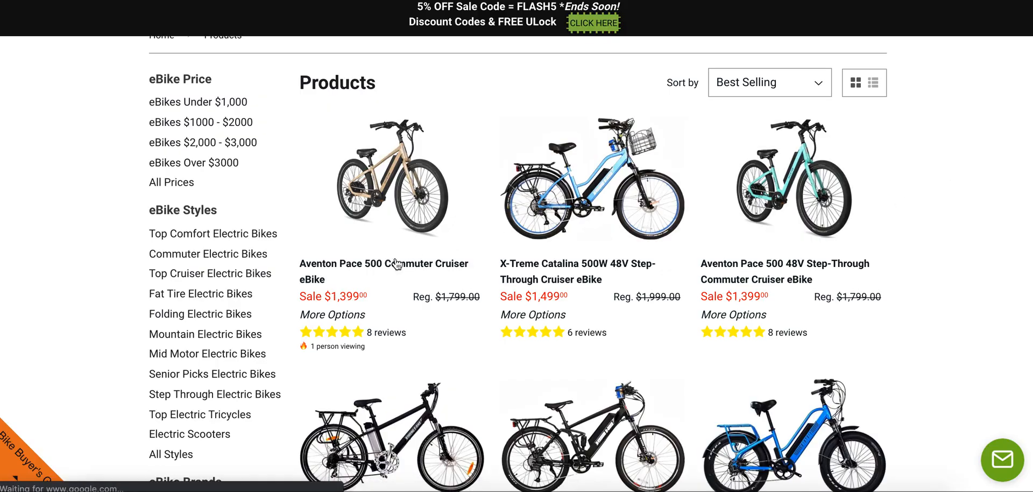
pyautogui.rightClick(362, 267)
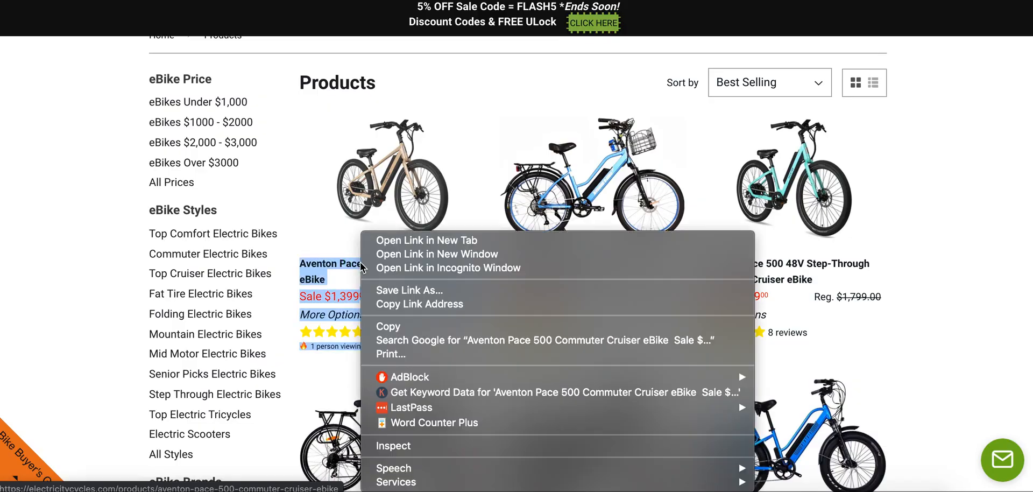
pyautogui.click(414, 305)
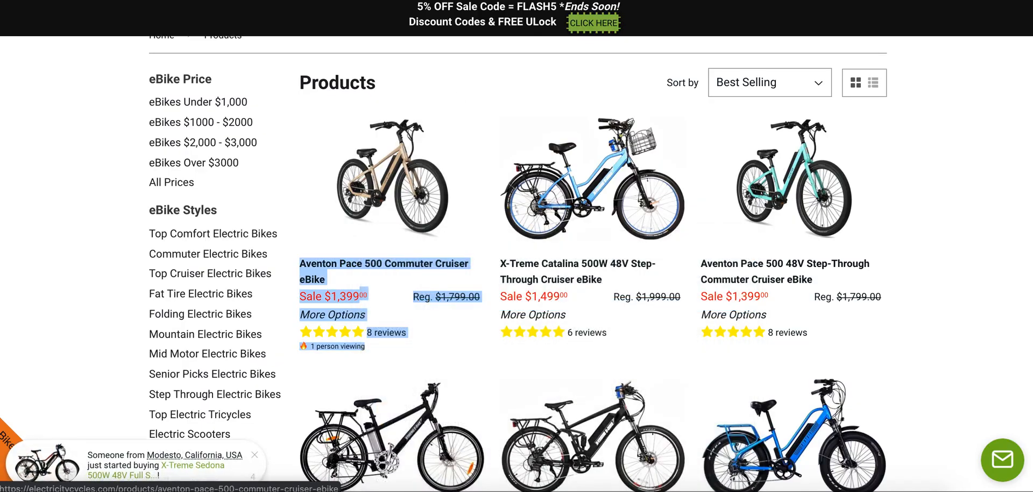
pyautogui.click(493, 0)
pyautogui.click(308, 134)
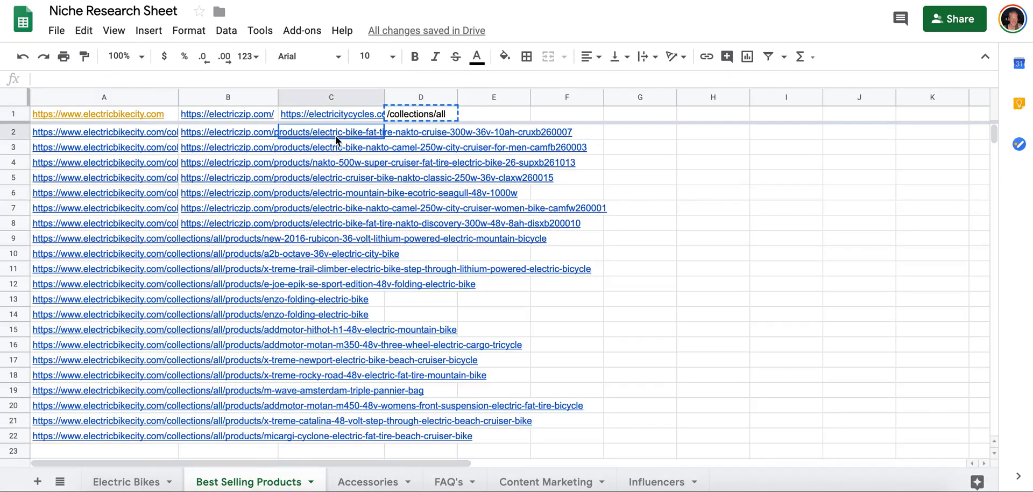
pyautogui.hotkey('ctrl', 'v')
pyautogui.press('Down')
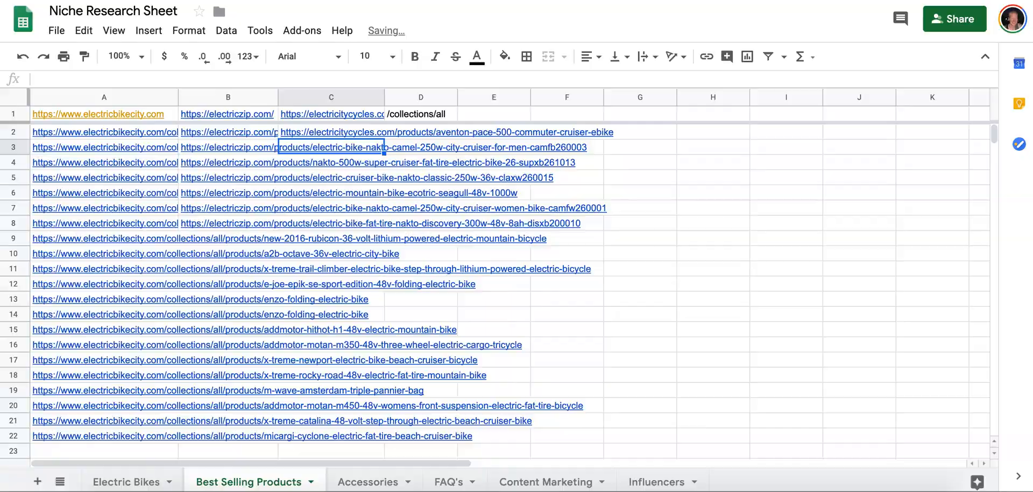
# Copy the X-Treme Catalina 500W 48V Step-Through Cruiser eBike link into cell C3 of Best Selling Products.
pyautogui.click(441, 1)
pyautogui.rightClick(547, 264)
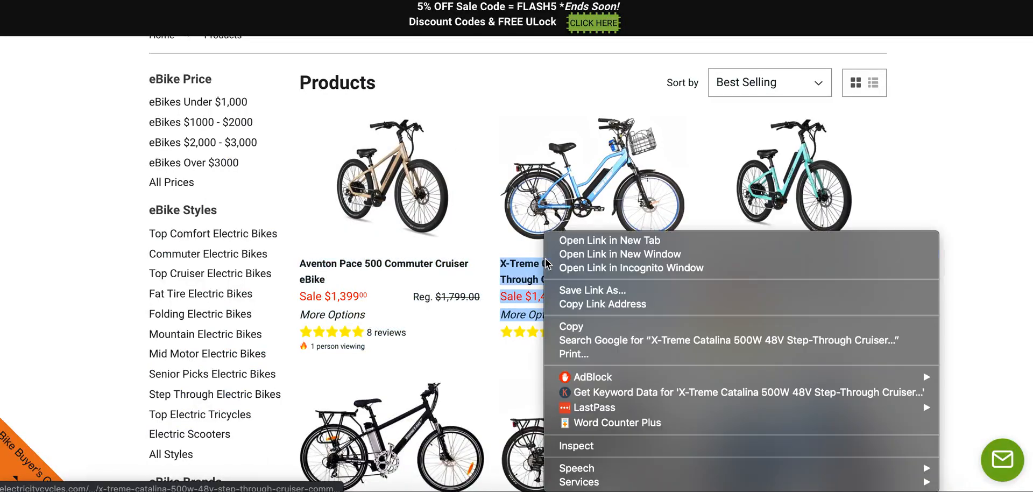
pyautogui.click(574, 305)
pyautogui.click(493, 0)
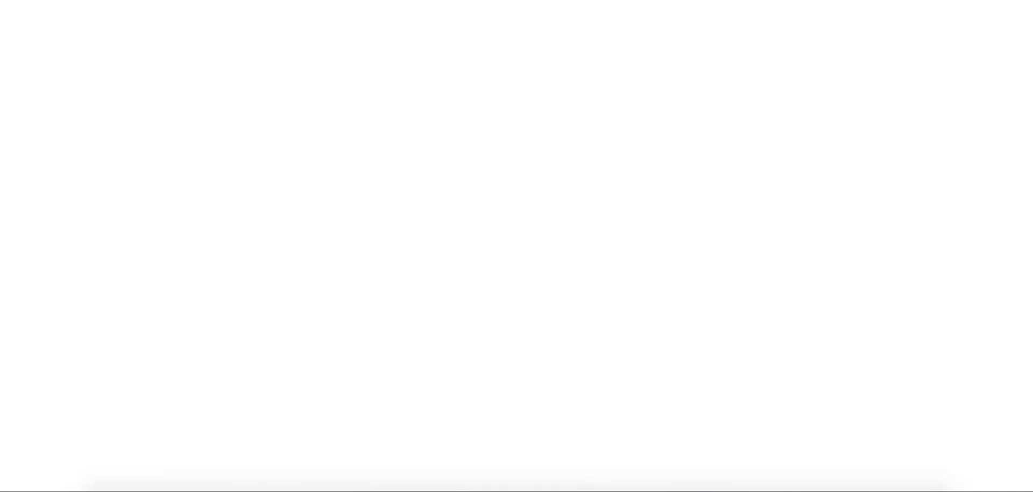
pyautogui.hotkey('ctrl', 'v')
pyautogui.press('Down')
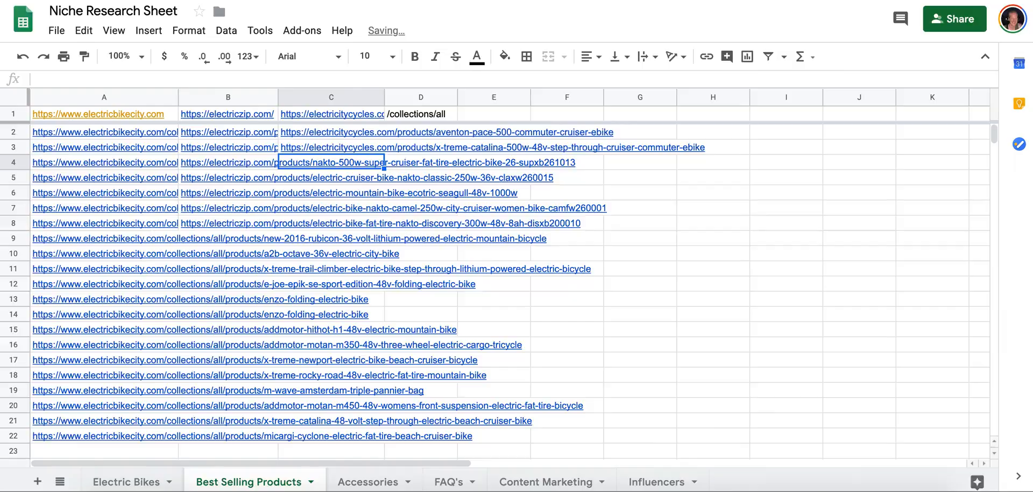
# Copy the Aventon Pace 500 48V Step-Through Commuter Cruiser eBike link into cell C4 of Best Selling Products.
pyautogui.click(441, 1)
pyautogui.rightClick(771, 269)
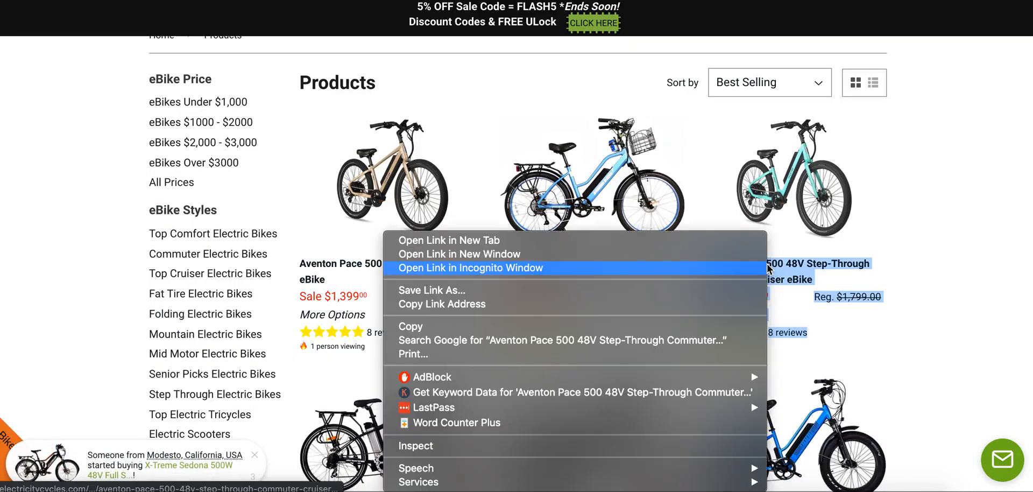
pyautogui.click(704, 308)
pyautogui.click(494, 1)
pyautogui.hotkey('ctrl', 'v')
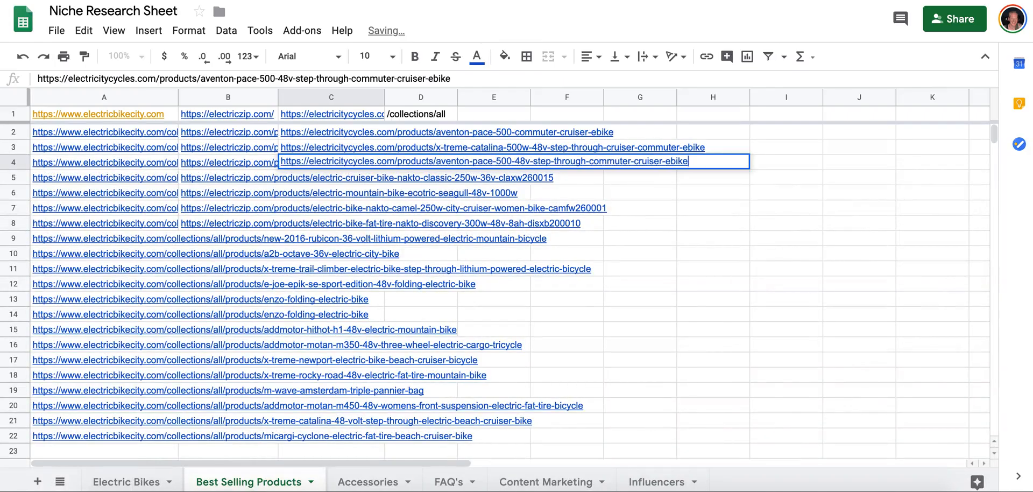
pyautogui.press('Down')
# Copy the X-Treme Trail Maker Elite Mountain Commuter eBike link into cell C5 of Best Selling Products.
pyautogui.click(441, 0)
pyautogui.scroll(-2, 593, 203)
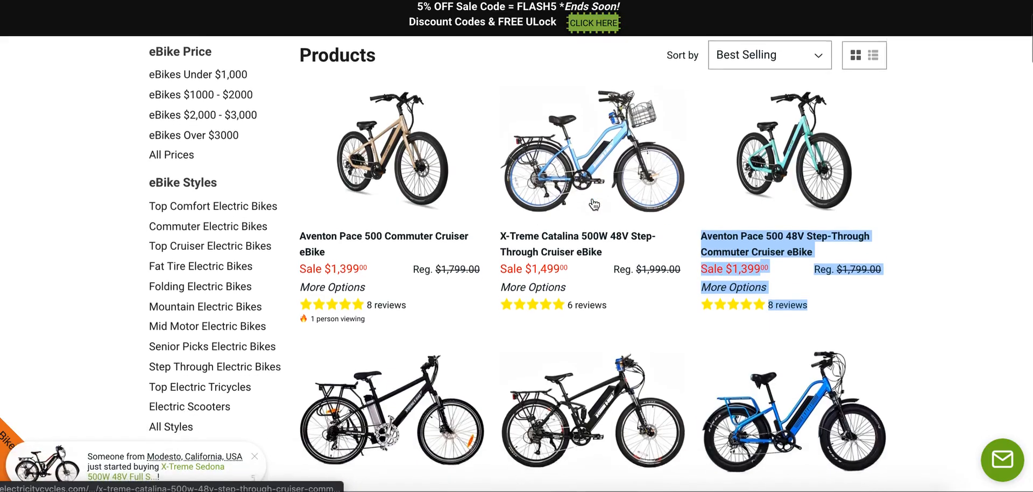
pyautogui.scroll(-5, 593, 204)
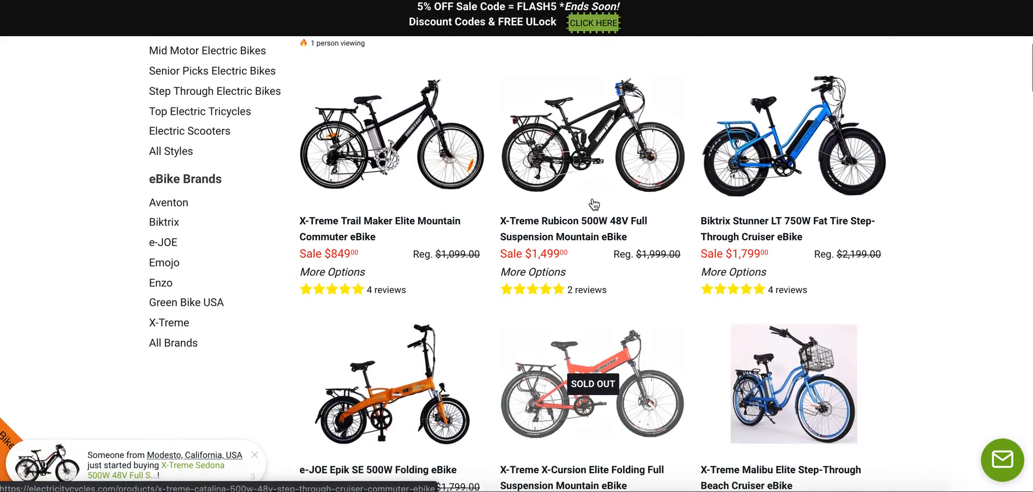
pyautogui.rightClick(377, 218)
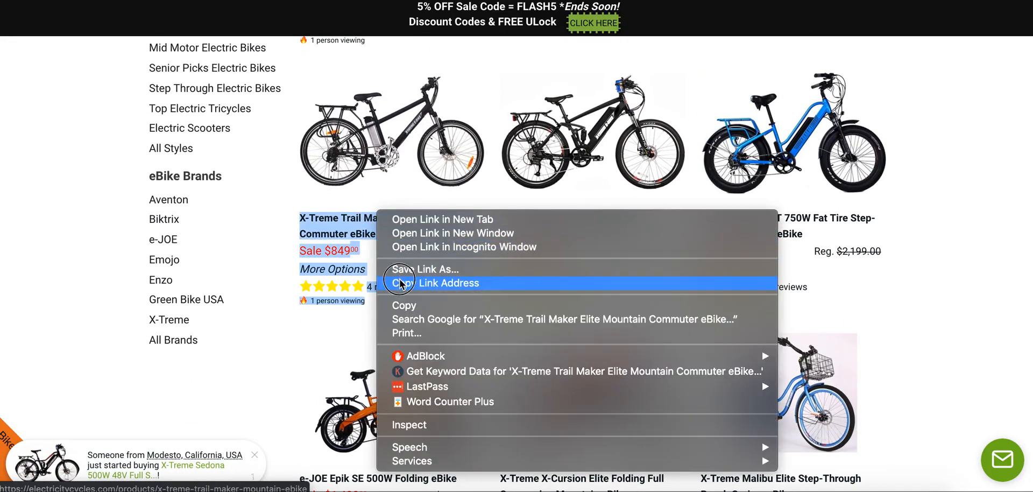
pyautogui.click(425, 282)
pyautogui.click(409, 1)
pyautogui.press('super+v')
pyautogui.press('Return')
# Copy the X-Treme Rubicon 500W 48V Full Suspension Mountain eBike link into cell C6 of Best Selling Products.
pyautogui.click(441, 0)
pyautogui.rightClick(544, 217)
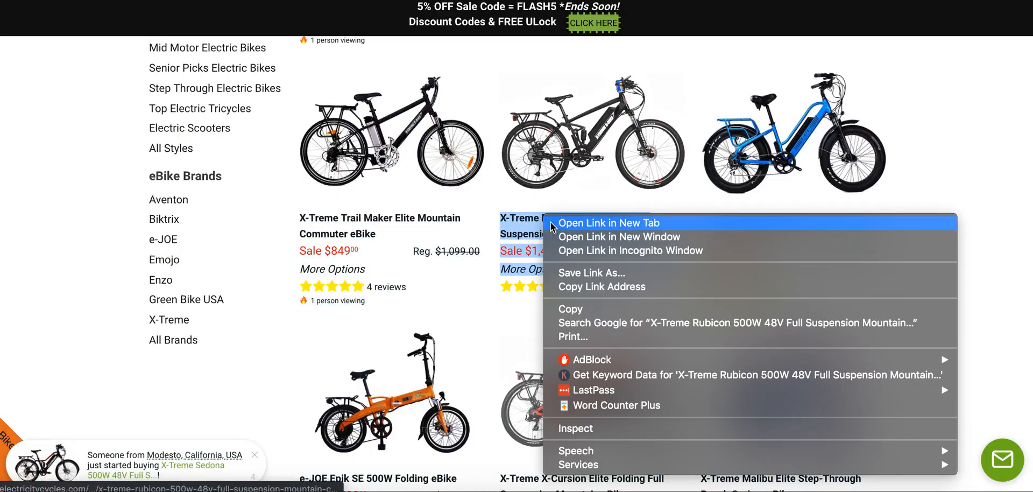
pyautogui.press('Return')
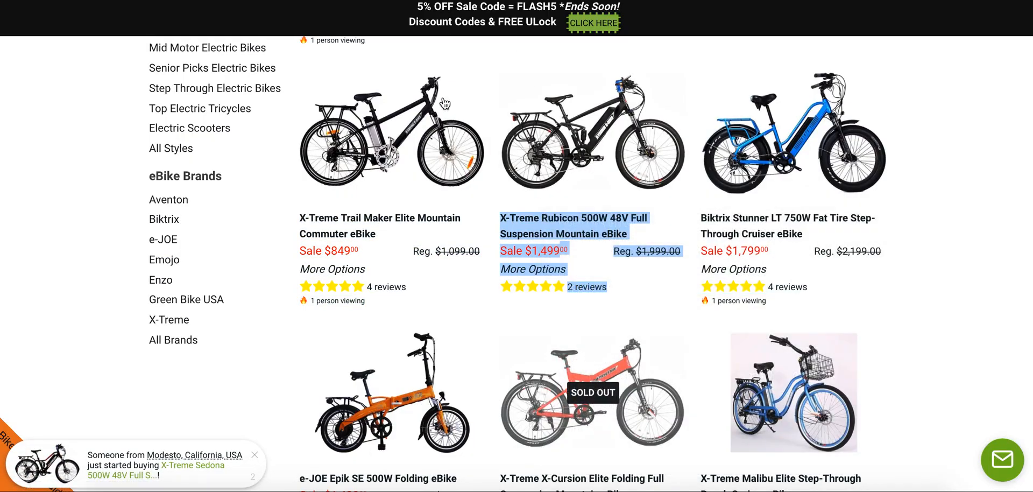
pyautogui.click(444, 1)
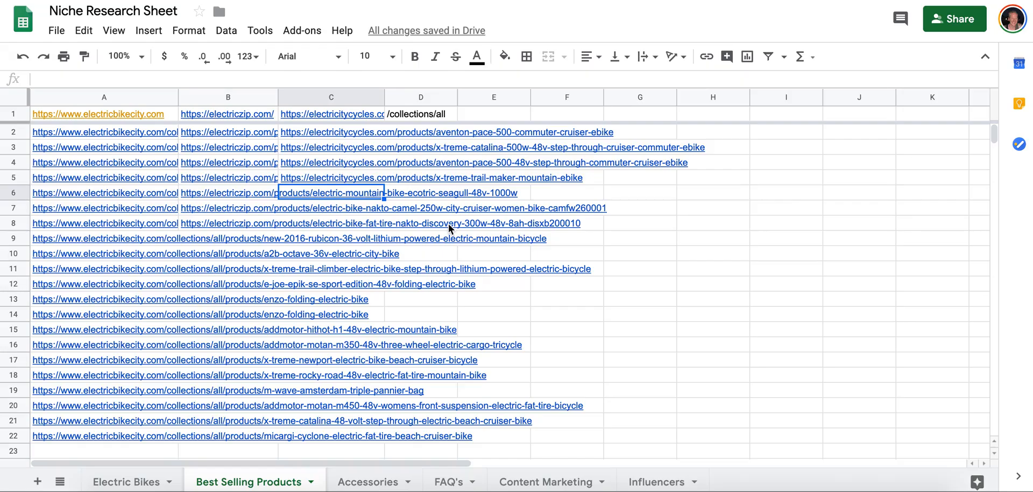
pyautogui.press('super+v')
pyautogui.press('Return')
# Copy the Biktrix Stunner LT 750W Fat Tire Step-Through Cruiser eBike link into cell C7 of Best Selling Products.
pyautogui.click(485, 1)
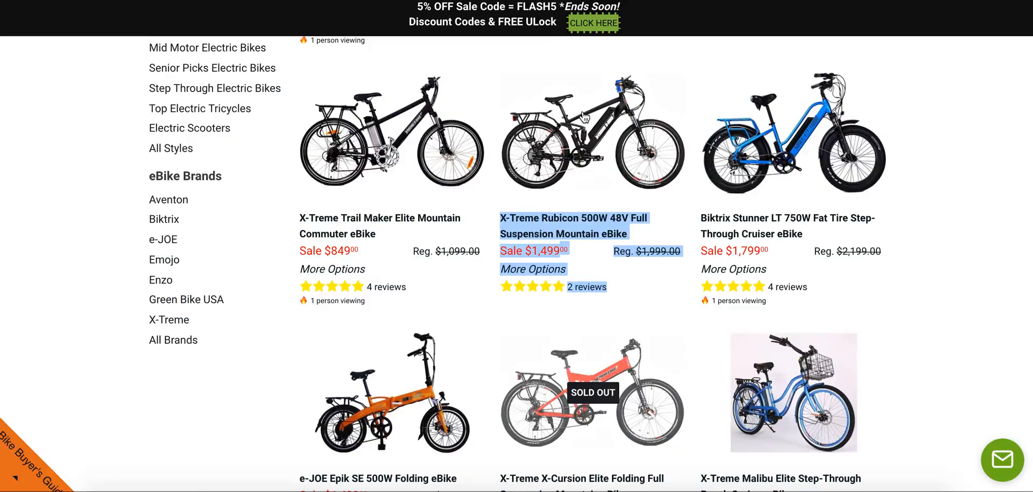
pyautogui.rightClick(749, 222)
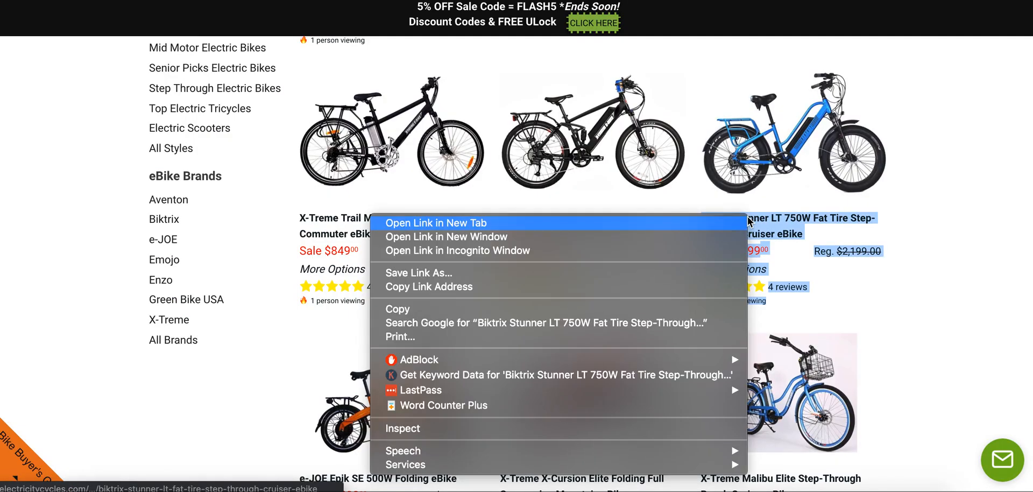
pyautogui.click(696, 284)
pyautogui.click(574, 4)
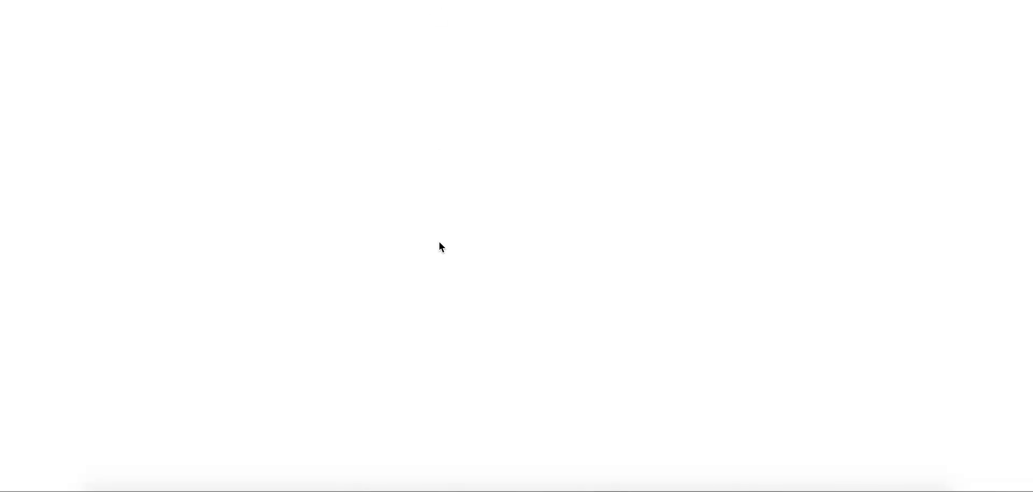
pyautogui.hotkey('ctrl', 'v')
pyautogui.press('Return')
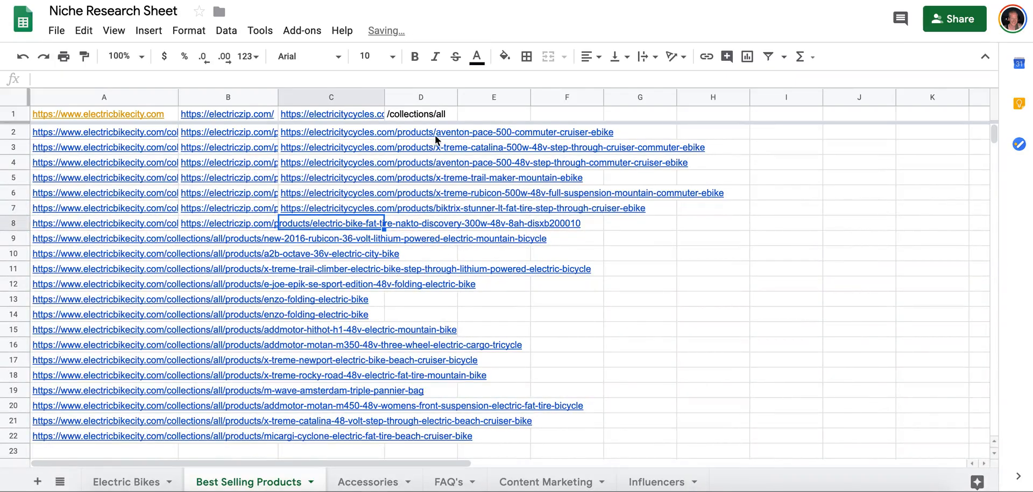
# Copy the e-JOE Epik SE 500W Folding eBike link into cell C8 of Best Selling Products.
pyautogui.click(619, 2)
pyautogui.scroll(-5, 603, 262)
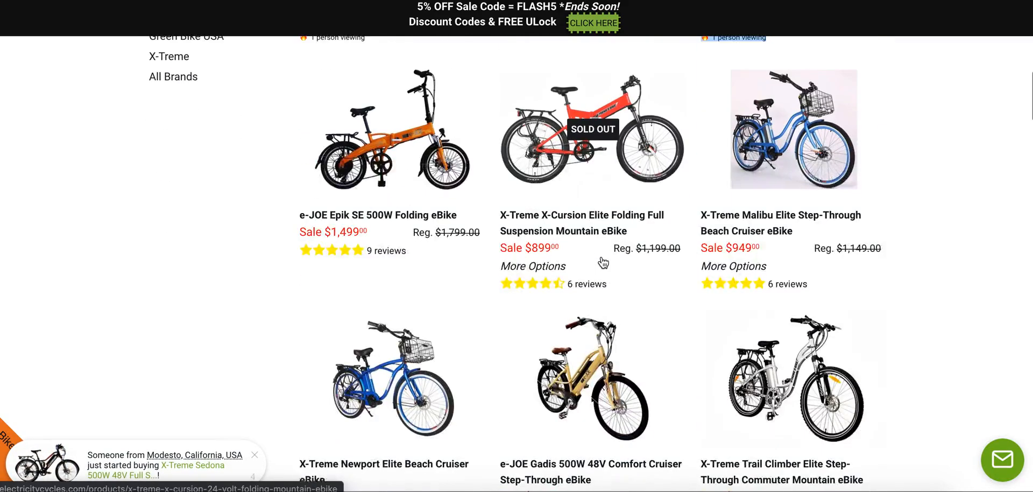
pyautogui.rightClick(398, 206)
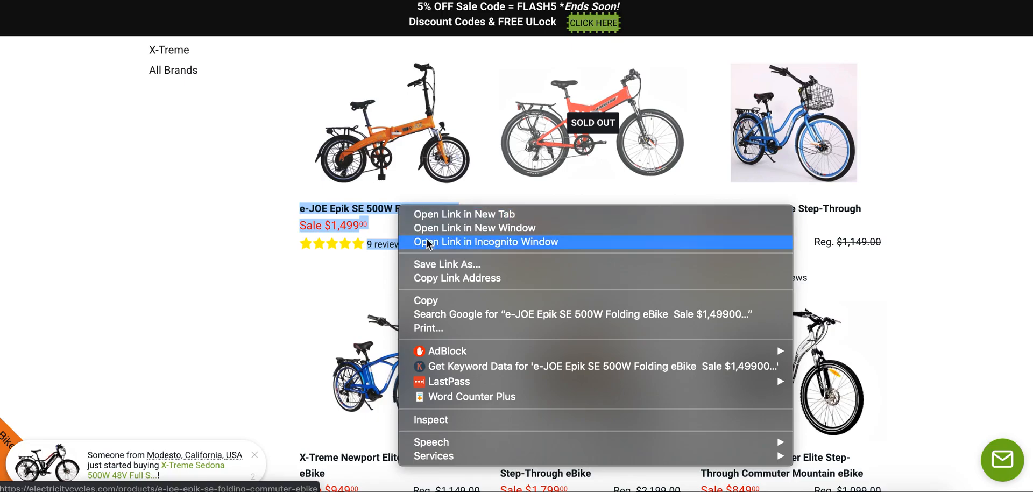
pyautogui.click(436, 277)
pyautogui.hotkey('ctrl', 'shift', 'Tab')
pyautogui.hotkey('ctrl', 'v')
pyautogui.press('Down')
# Copy the X-Treme X-Cursion Elite Folding Full Suspension Mountain eBike link into cell C9 of Best Selling Products.
pyautogui.hotkey('ctrl', 'Tab')
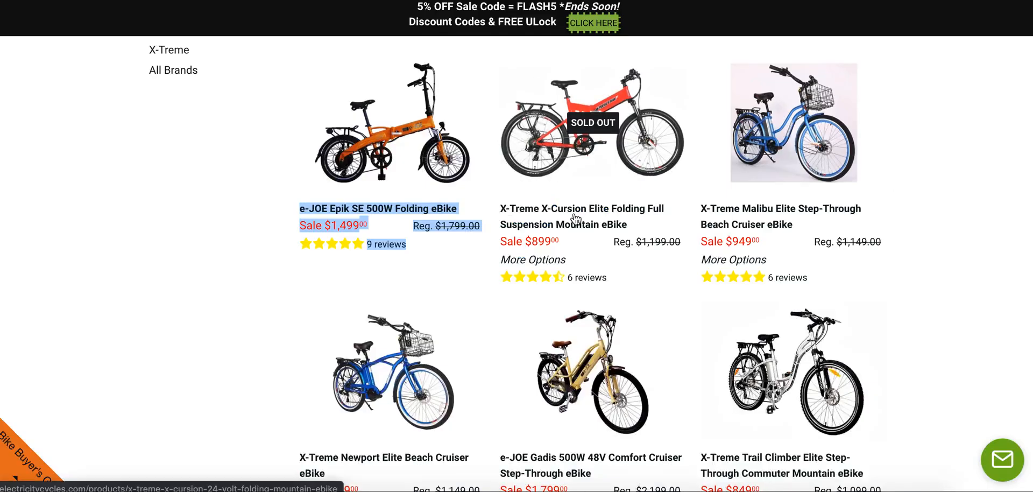
pyautogui.rightClick(575, 211)
pyautogui.click(592, 274)
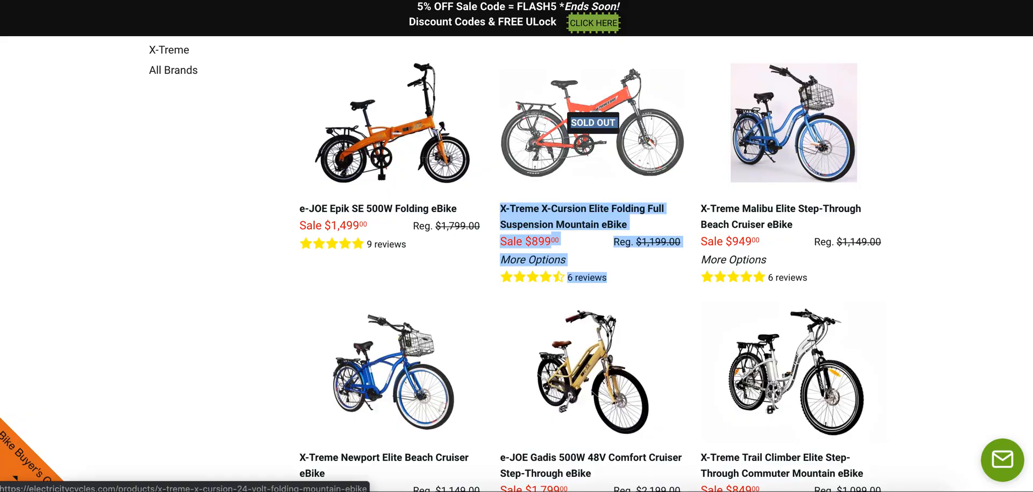
pyautogui.hotkey('ctrl', 'shift', 'Tab')
pyautogui.hotkey('ctrl', 'v')
pyautogui.press('Down')
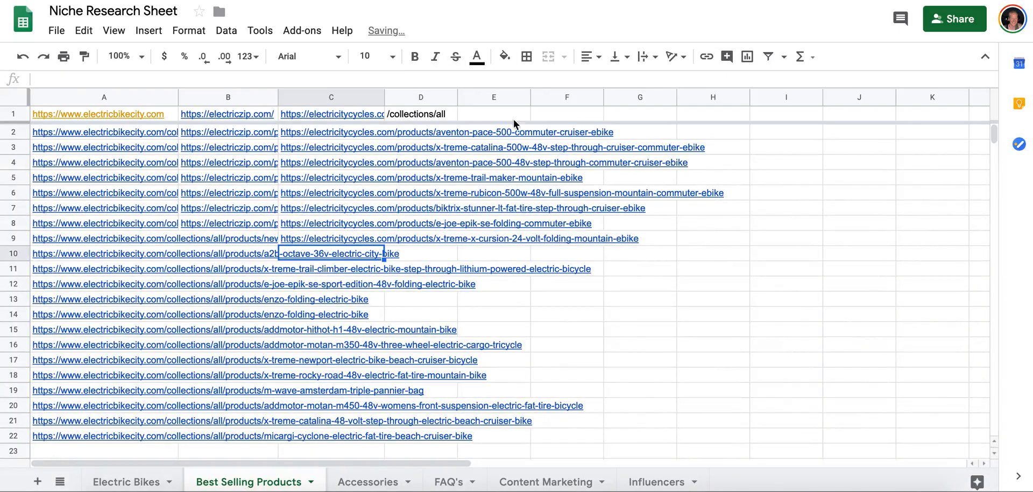
# Copy the X-Treme Malibu Elite Step-Through Beach Cruiser eBike link into cell C10 of Best Selling Products.
pyautogui.hotkey('ctrl', 'Tab')
pyautogui.rightClick(767, 207)
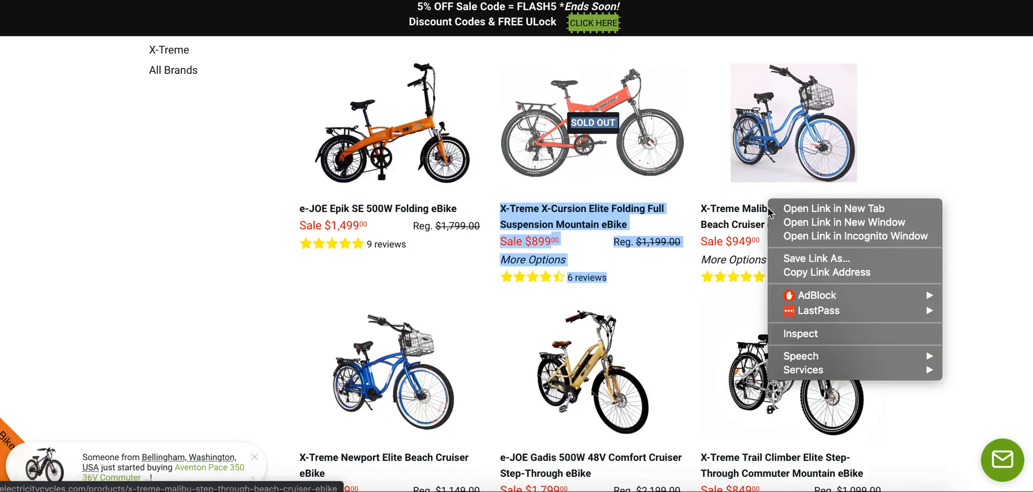
pyautogui.click(981, 137)
pyautogui.rightClick(781, 208)
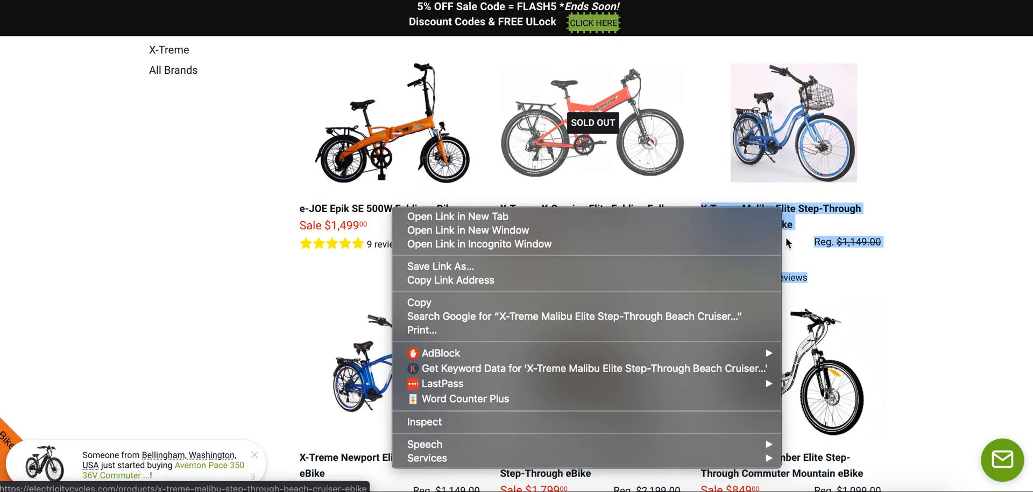
pyautogui.click(741, 281)
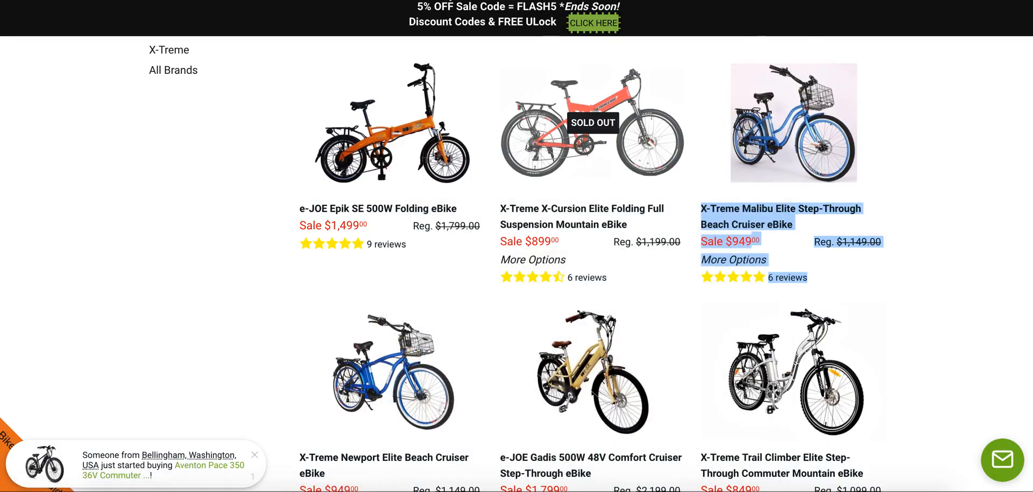
pyautogui.hotkey('ctrl', 'shift', 'Tab')
pyautogui.doubleClick(341, 255)
pyautogui.press('super+v')
pyautogui.press('Return')
# Copy the X-Treme Newport Elite Beach Cruiser eBike link into cell C11 of Best Selling Products.
pyautogui.hotkey('ctrl', 'Tab')
pyautogui.scroll(-5, 676, 254)
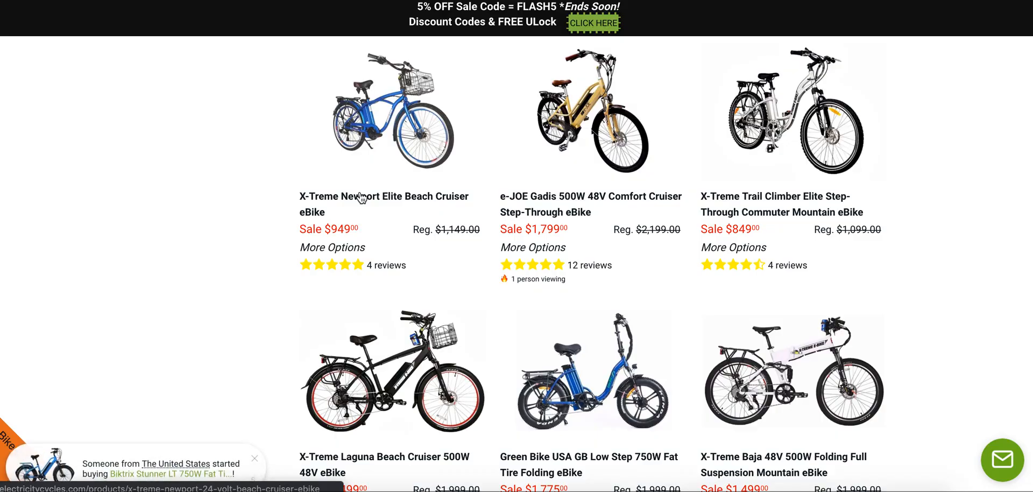
pyautogui.rightClick(362, 197)
pyautogui.click(400, 262)
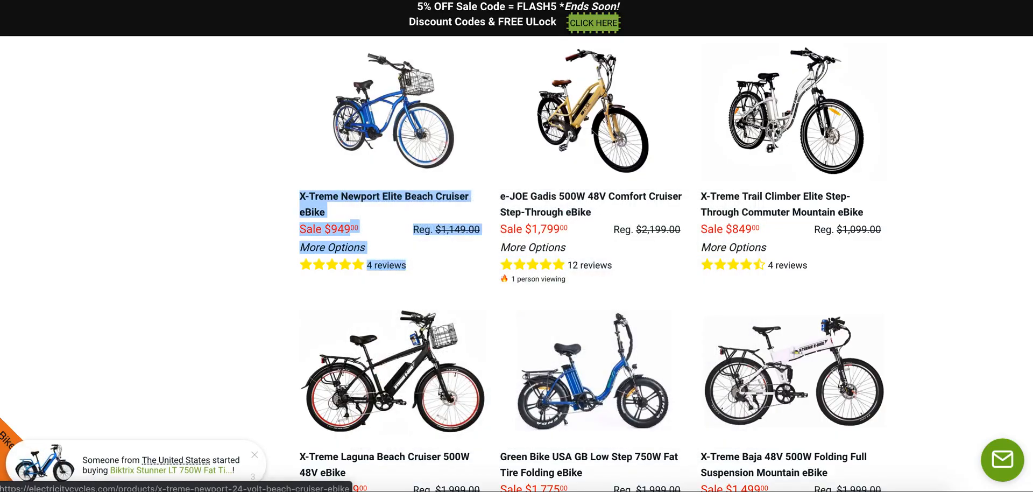
pyautogui.hotkey('ctrl', 'shift', 'Tab')
pyautogui.doubleClick(342, 268)
pyautogui.press('super+v')
pyautogui.press('Return')
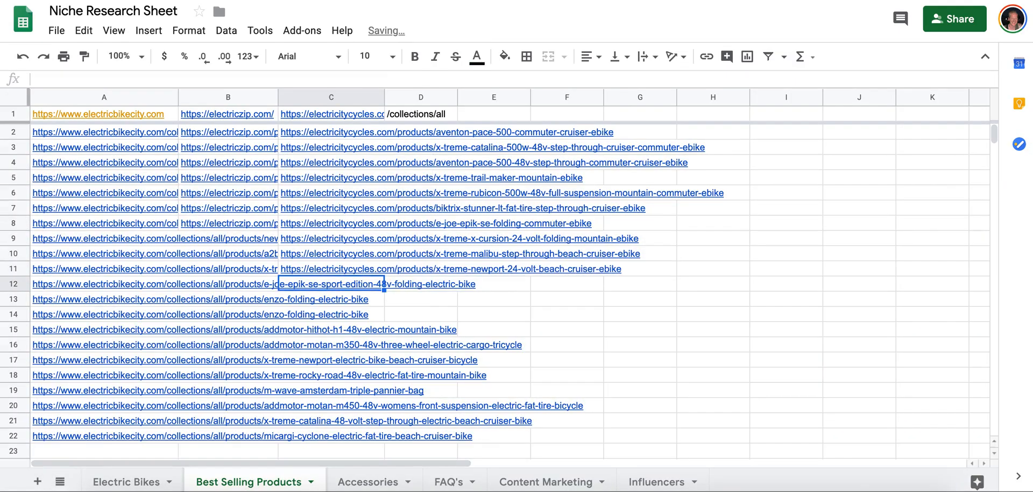
# Copy the e-JOE Gadis 500W 48V Comfort Cruiser Step-Through eBike link into cell C12 of Best Selling Products.
pyautogui.hotkey('ctrl', 'Tab')
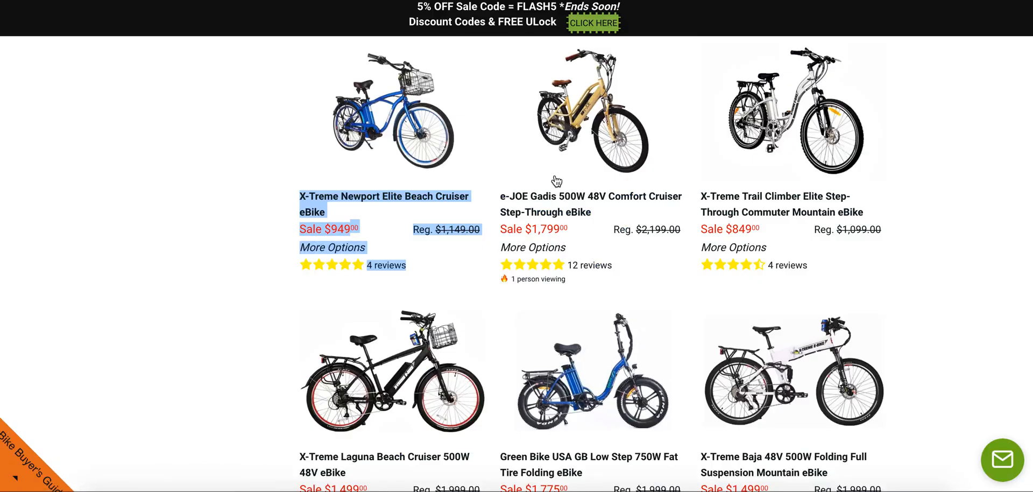
pyautogui.rightClick(578, 203)
pyautogui.click(618, 268)
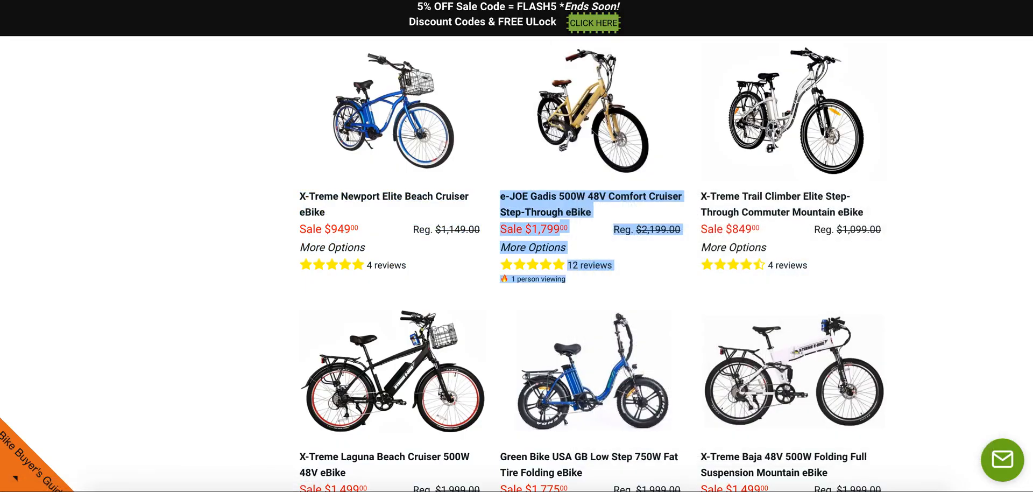
pyautogui.hotkey('ctrl', 'shift', 'Tab')
pyautogui.press('super+v')
pyautogui.press('Return')
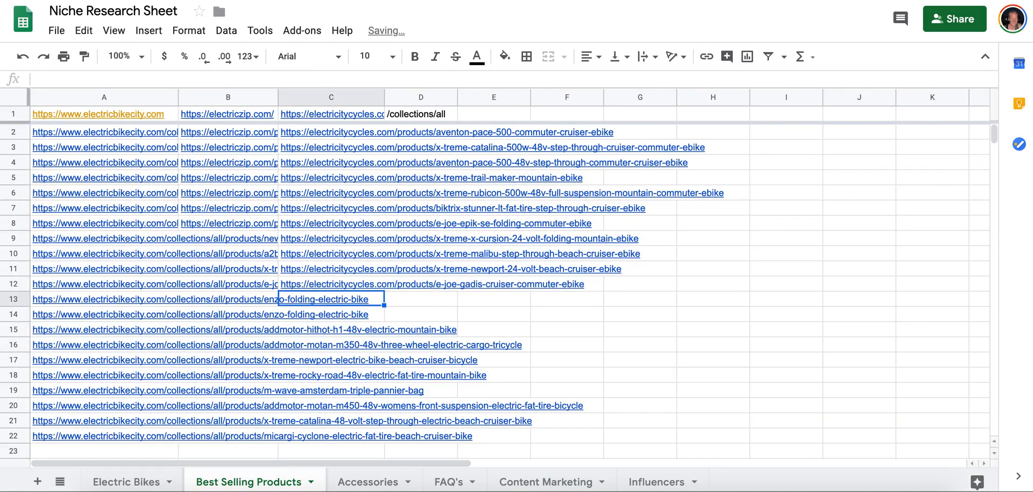
# Copy the X-Treme Trail Climber Elite Step-Through Commuter Mountain eBike link into cell C13 of Best Selling Products.
pyautogui.hotkey('ctrl', 'Tab')
pyautogui.rightClick(746, 195)
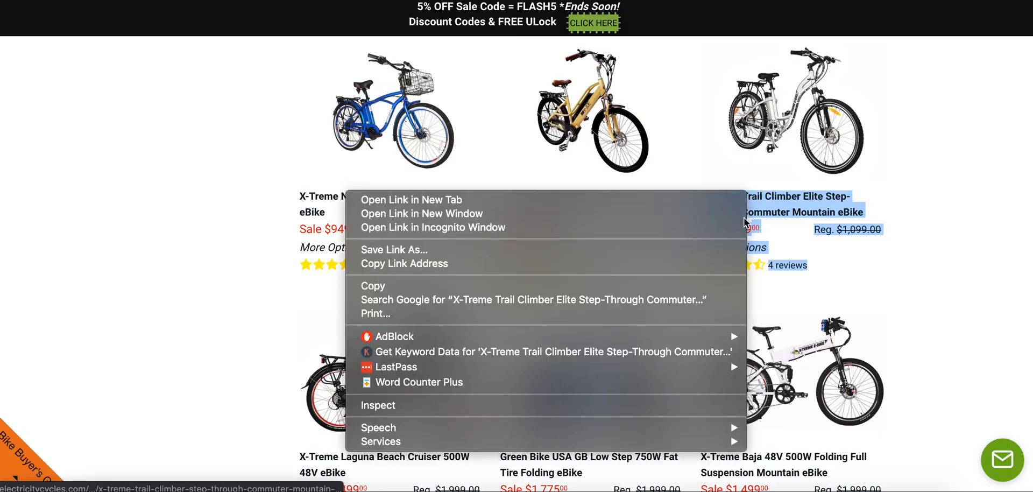
pyautogui.click(699, 263)
pyautogui.hotkey('ctrl', 'shift', 'Tab')
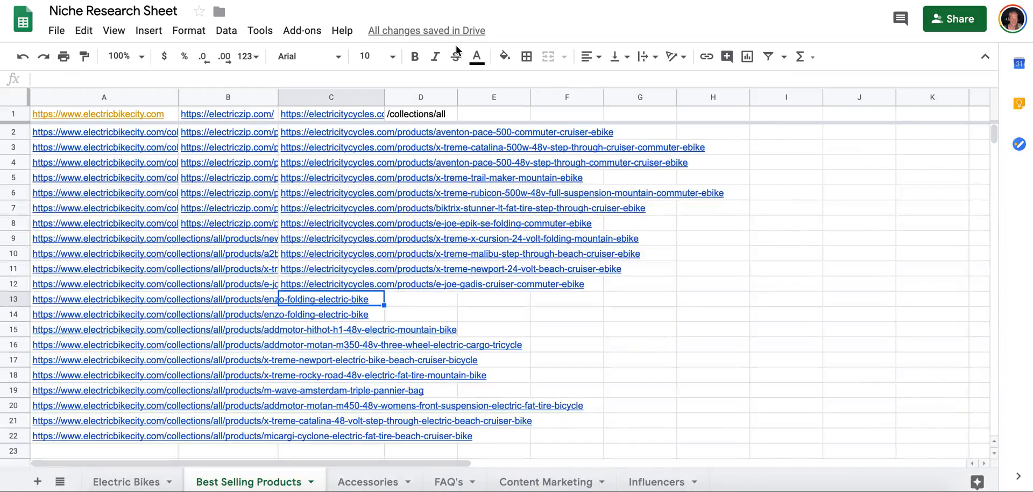
pyautogui.press('super+v')
pyautogui.press('Return')
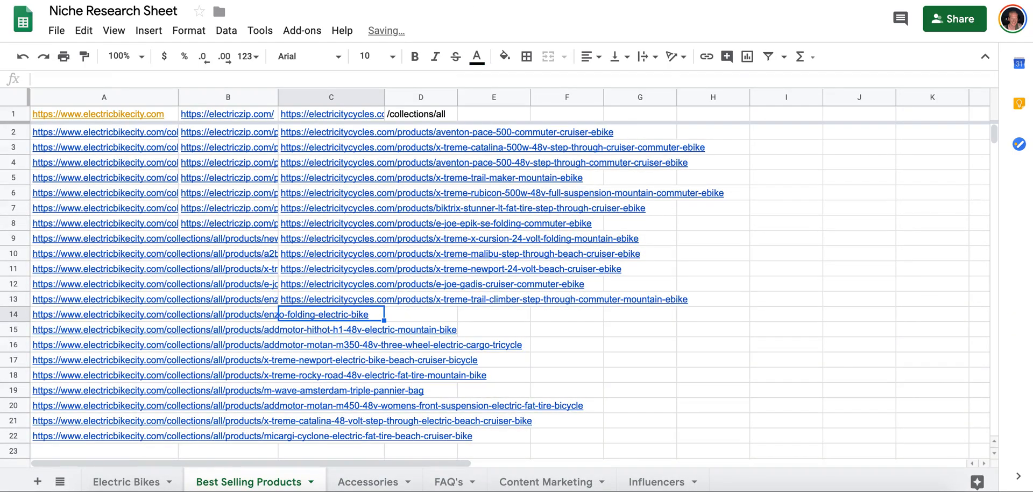
# Copy the X-Treme Laguna Beach Cruiser 500W 48V eBike link into cell C14 of Best Selling Products.
pyautogui.hotkey('ctrl', 'Tab')
pyautogui.scroll(-4, 557, 215)
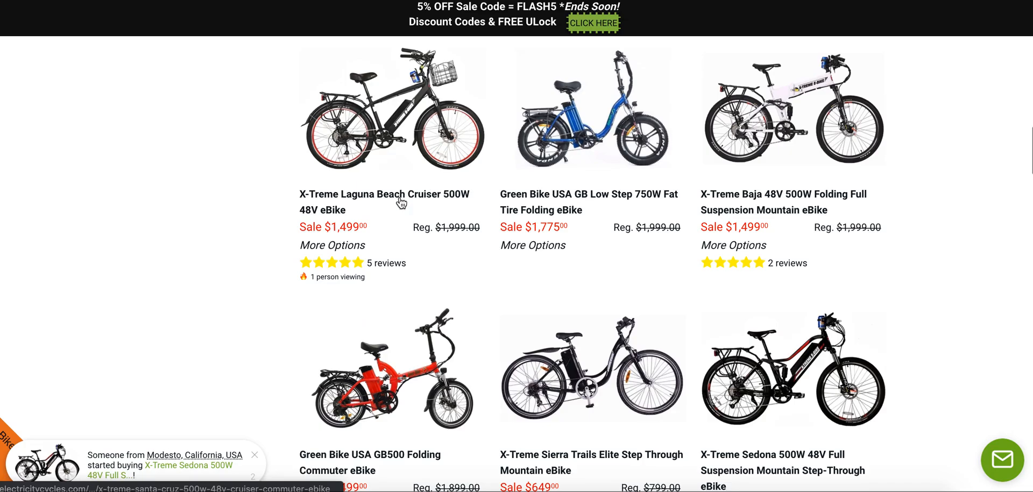
pyautogui.rightClick(400, 199)
pyautogui.click(436, 266)
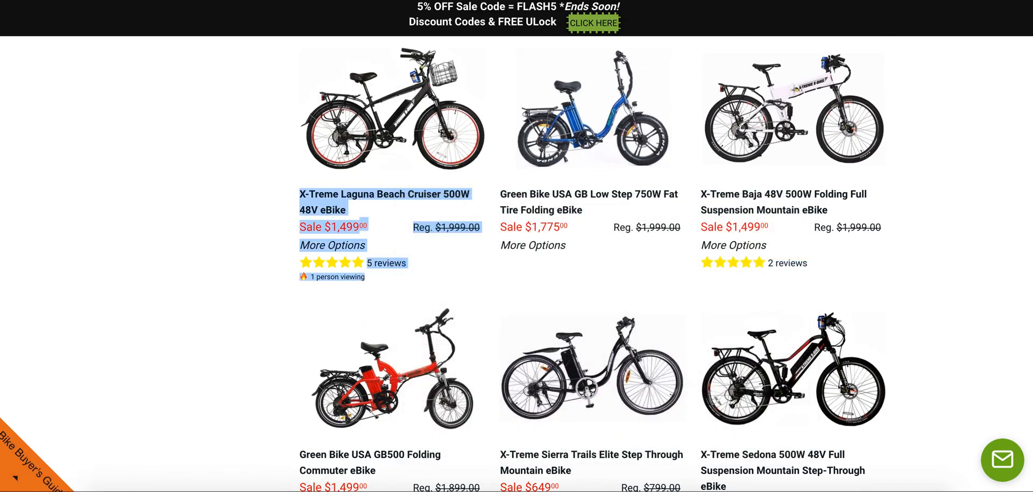
pyautogui.hotkey('ctrl', 'Tab')
pyautogui.hotkey('ctrl', 'v')
pyautogui.press('Return')
# Copy the Green Bike USA GB Low Step 750W Fat Tire Folding eBike link into cell C15 of Best Selling Products.
pyautogui.hotkey('ctrl', 'Tab')
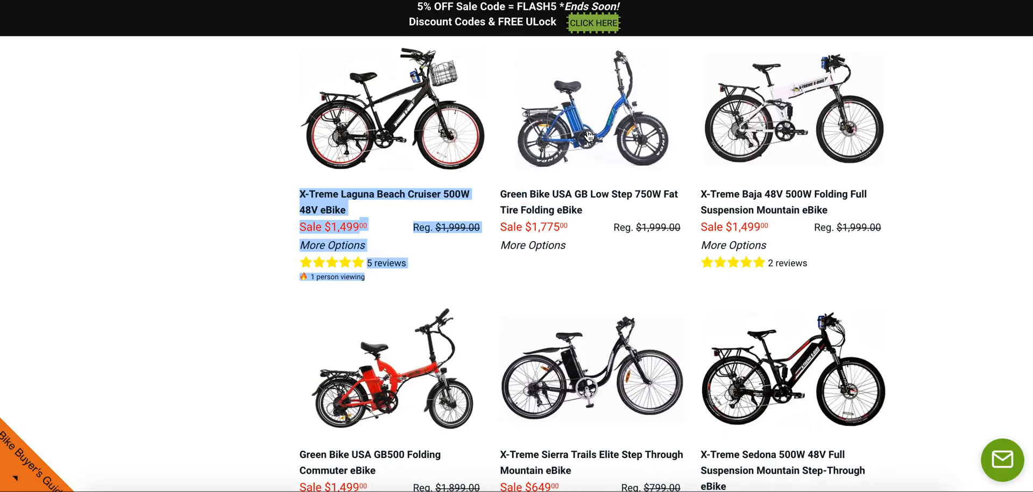
pyautogui.rightClick(577, 196)
pyautogui.click(604, 262)
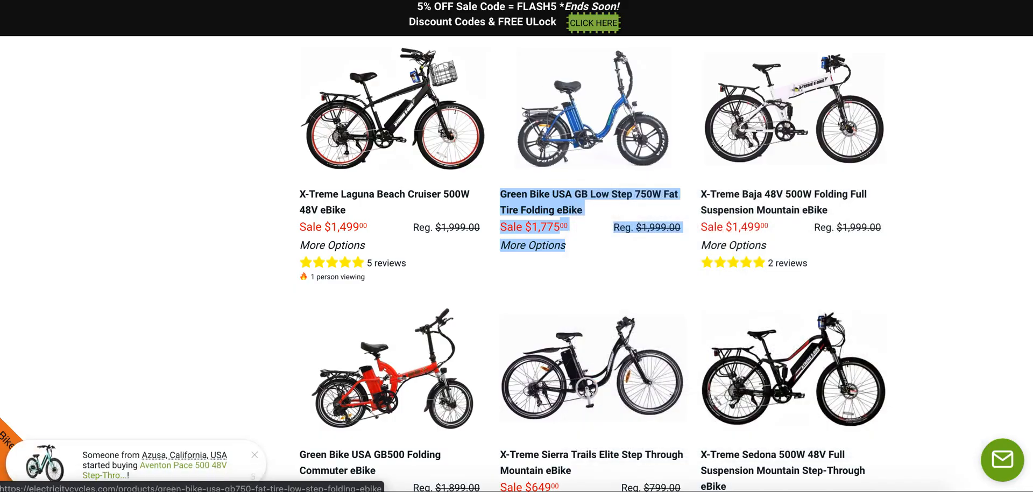
pyautogui.hotkey('ctrl', 'Tab')
pyautogui.hotkey('ctrl', 'v')
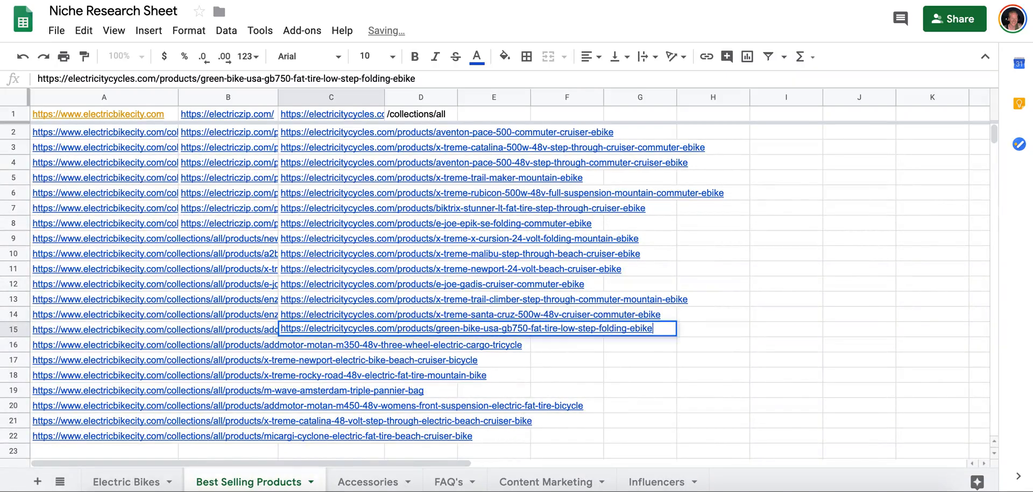
pyautogui.press('Return')
# Copy the X-Treme Baja 48V 500W Folding Full Suspension Mountain eBike link into cell C16 of Best Selling Products.
pyautogui.hotkey('ctrl', 'Tab')
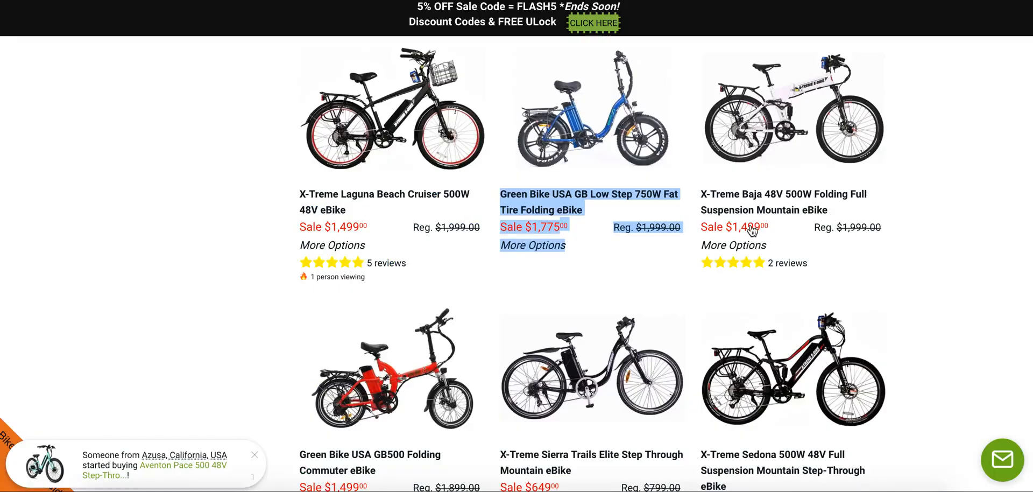
pyautogui.rightClick(755, 188)
pyautogui.click(698, 259)
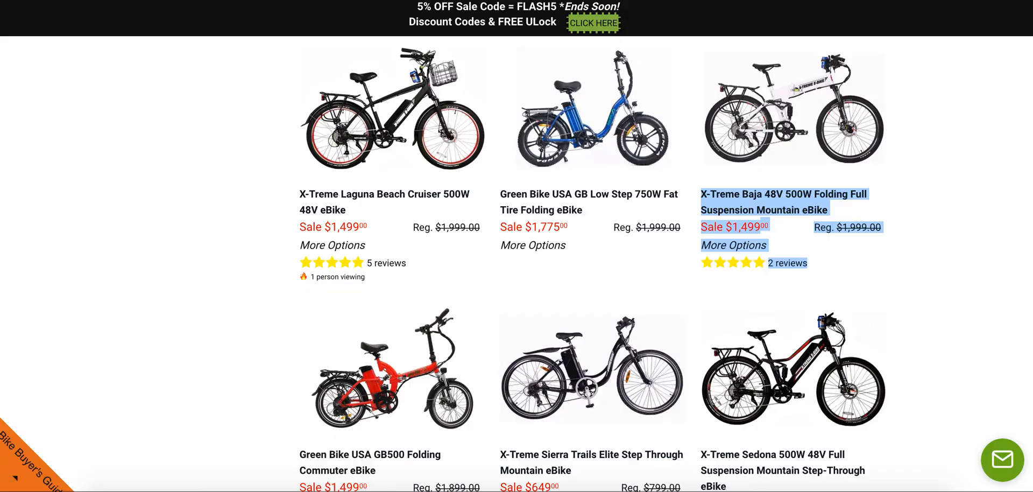
pyautogui.hotkey('ctrl', 'Tab')
pyautogui.hotkey('ctrl', 'v')
pyautogui.press('Return')
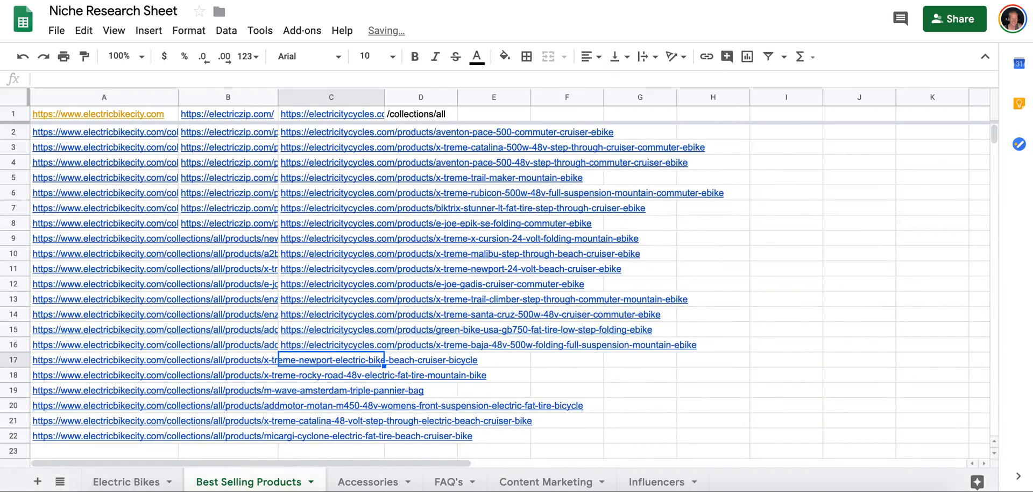
# Copy the Green Bike USA GB500 Folding Commuter eBike link into cell C17 of Best Selling Products.
pyautogui.hotkey('ctrl', 'Tab')
pyautogui.scroll(-5, 509, 210)
pyautogui.scroll(5, 509, 210)
pyautogui.scroll(-5, 506, 210)
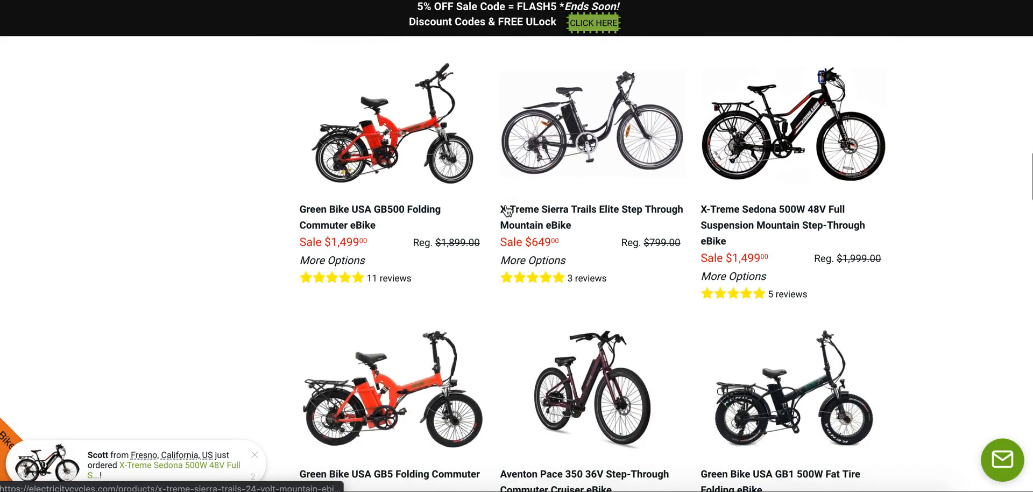
pyautogui.rightClick(348, 213)
pyautogui.click(377, 278)
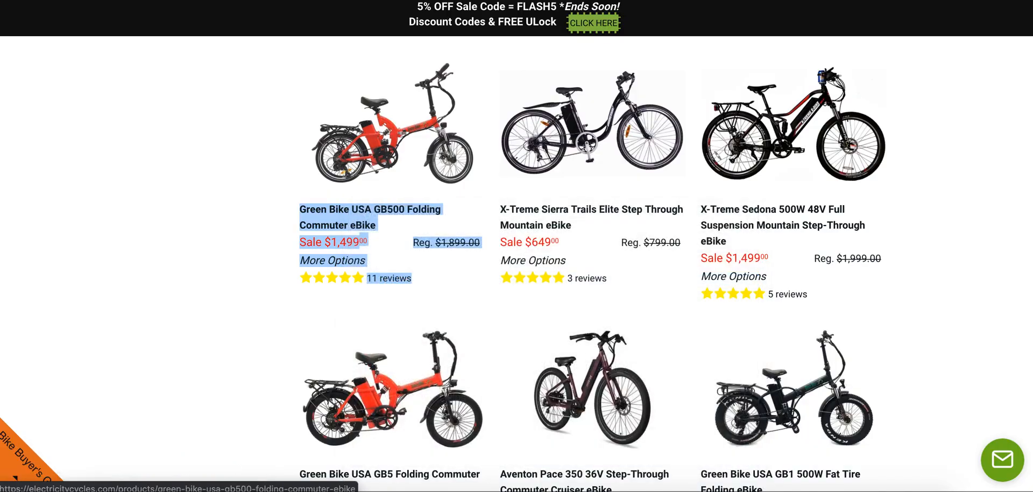
pyautogui.hotkey('ctrl', 'Tab')
pyautogui.hotkey('ctrl', 'v')
pyautogui.press('Return')
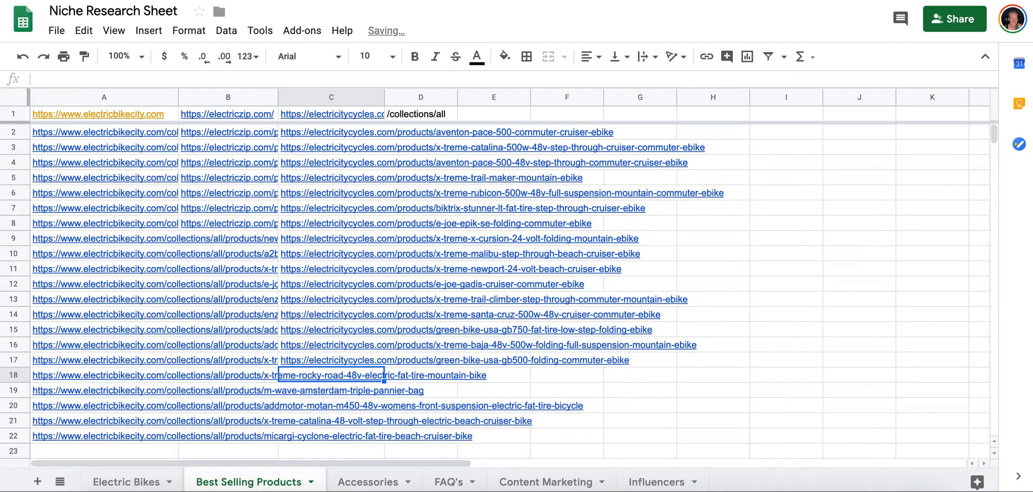
# Copy the X-Treme Sierra Trails Elite Step Through Mountain eBike link into cell C18 of Best Selling Products.
pyautogui.hotkey('ctrl', 'Tab')
pyautogui.rightClick(582, 210)
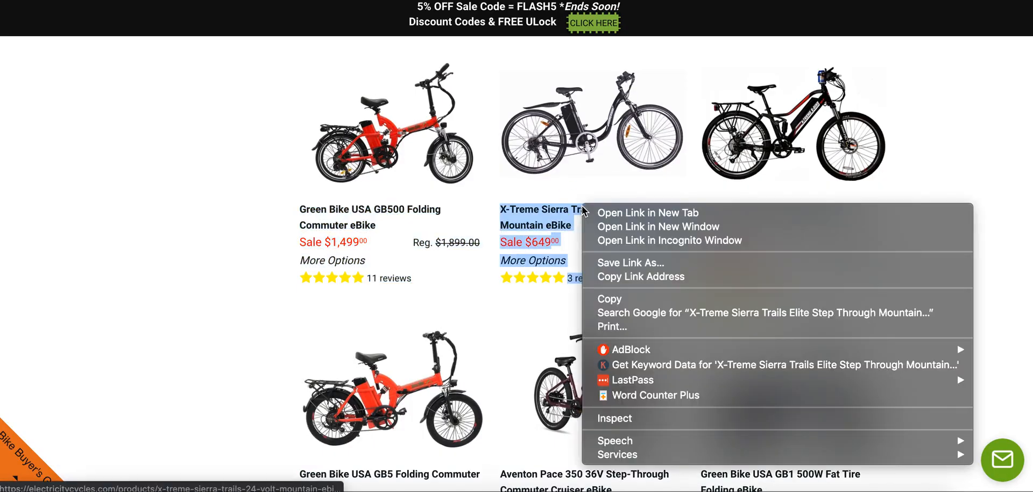
pyautogui.click(614, 277)
pyautogui.hotkey('ctrl', 'Tab')
pyautogui.hotkey('ctrl', 'v')
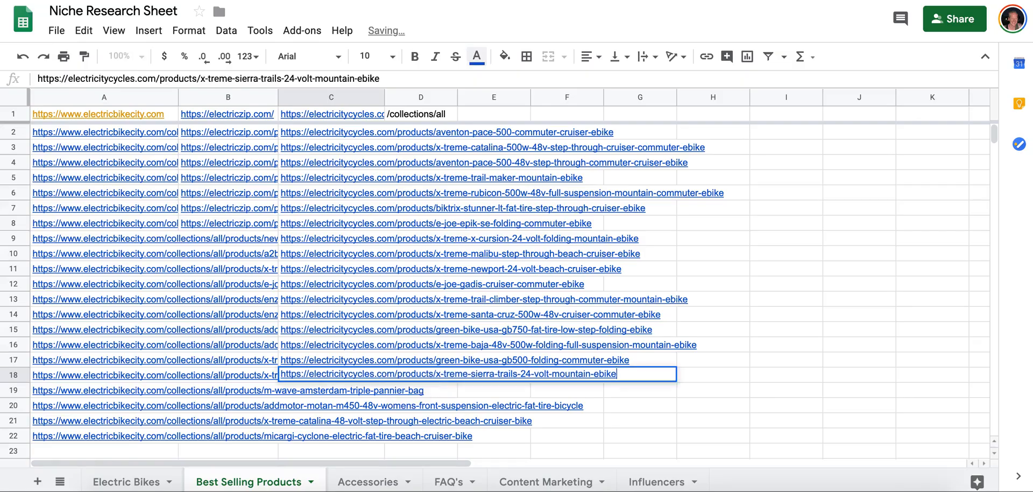
pyautogui.press('Return')
# Copy the X-Treme Sedona 500W 48V Full Suspension Mountain Step-Through eBike link into cell C19 of Best Selling Products.
pyautogui.hotkey('ctrl', 'Tab')
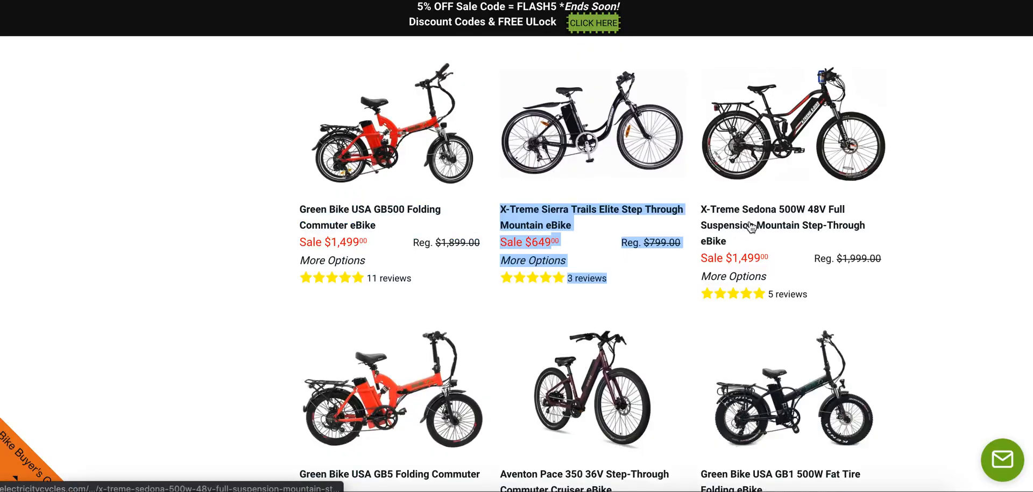
pyautogui.rightClick(751, 225)
pyautogui.click(685, 292)
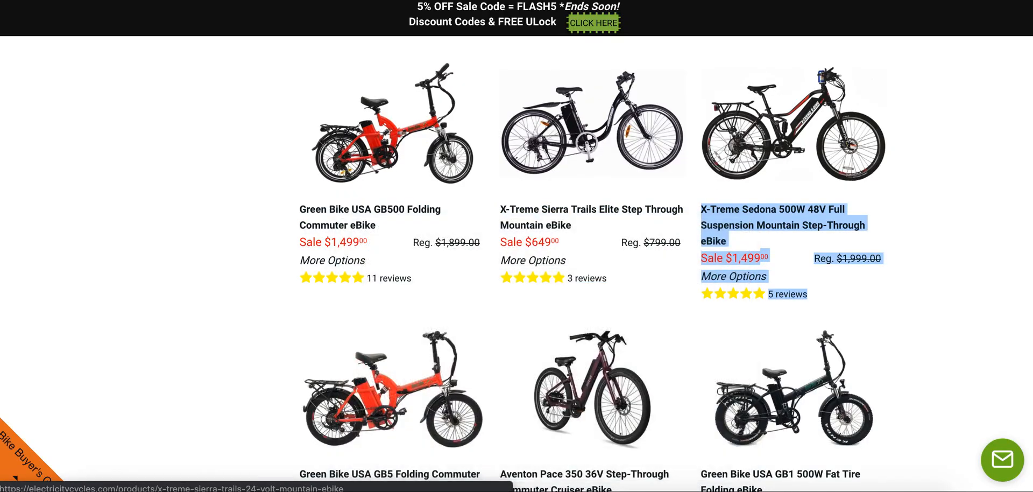
pyautogui.hotkey('ctrl', 'Tab')
pyautogui.hotkey('ctrl', 'v')
pyautogui.press('Return')
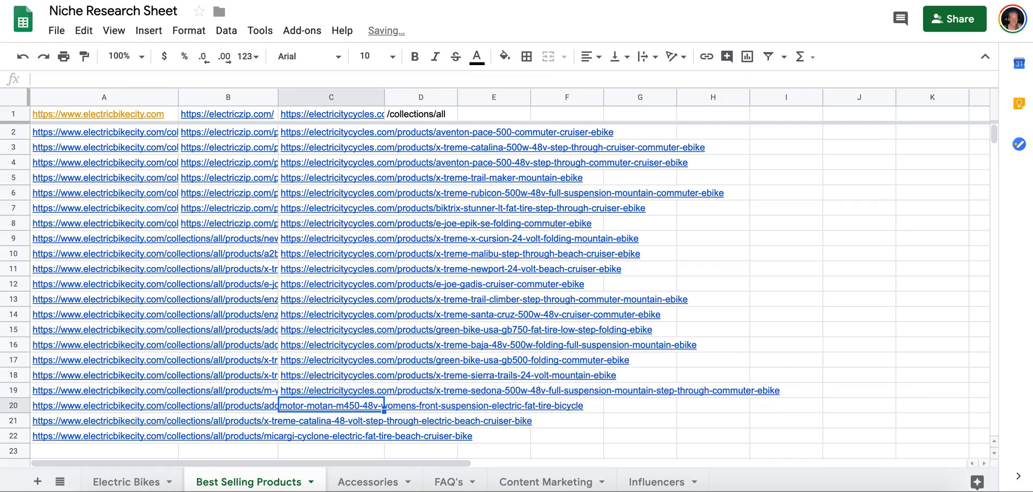
# Copy the Green Bike USA GB5 Folding Commuter eBike link into cell C20 of Best Selling Products.
pyautogui.hotkey('ctrl', 'Tab')
pyautogui.scroll(-5, 517, 269)
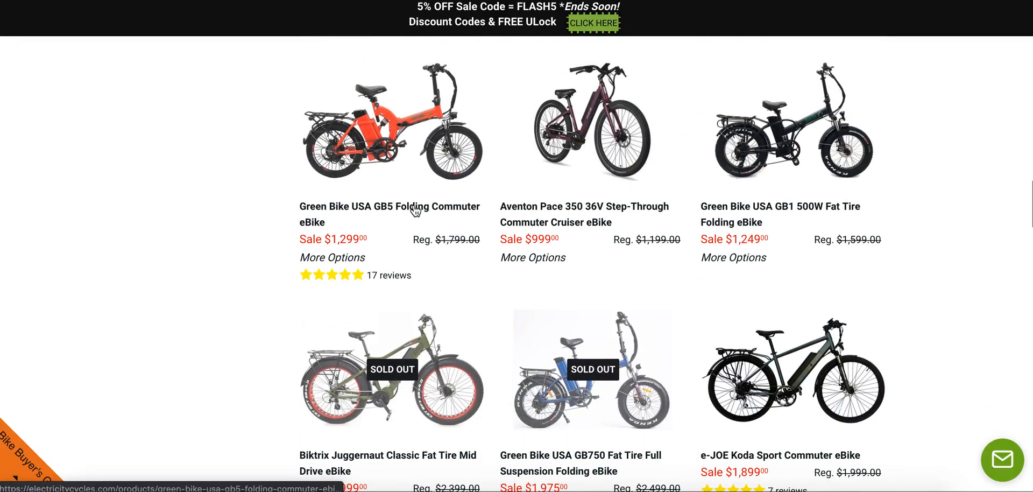
pyautogui.rightClick(415, 208)
pyautogui.click(452, 275)
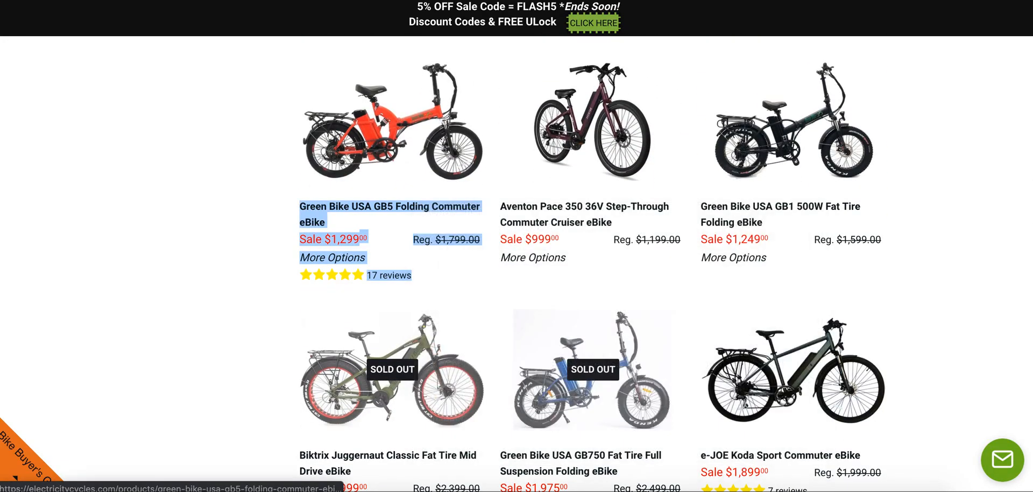
pyautogui.hotkey('ctrl', 'Tab')
pyautogui.hotkey('ctrl', 'v')
pyautogui.press('Return')
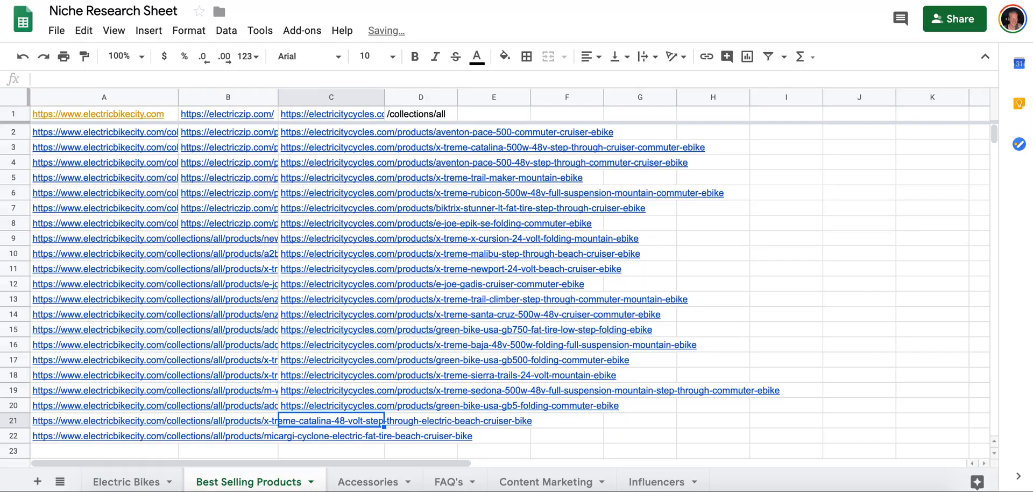
# Copy the Aventon Pace 350 36V Step-Through Commuter Cruiser eBike link into cell C21 of Best Selling Products.
pyautogui.hotkey('ctrl', 'Tab')
pyautogui.rightClick(596, 227)
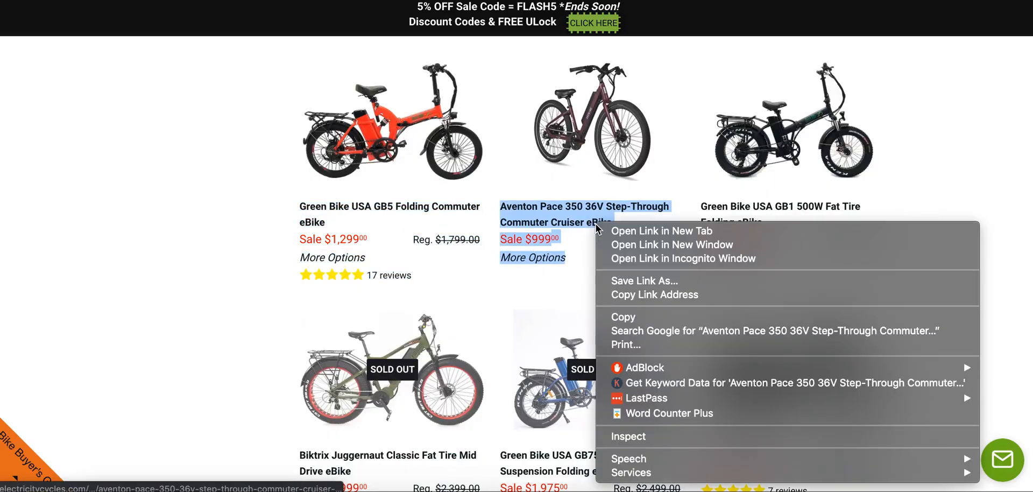
pyautogui.click(641, 295)
pyautogui.hotkey('ctrl', 'Tab')
pyautogui.hotkey('ctrl', 'v')
pyautogui.press('Return')
# Copy the Green Bike USA GB1 500W Fat Tire Folding eBike link into cell C22 of Best Selling Products.
pyautogui.hotkey('ctrl', 'Tab')
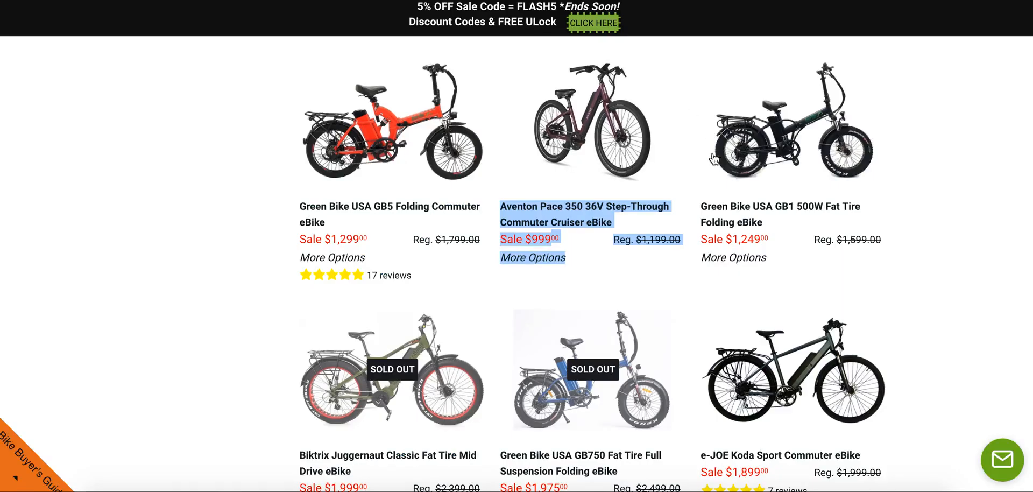
pyautogui.rightClick(738, 206)
pyautogui.click(694, 297)
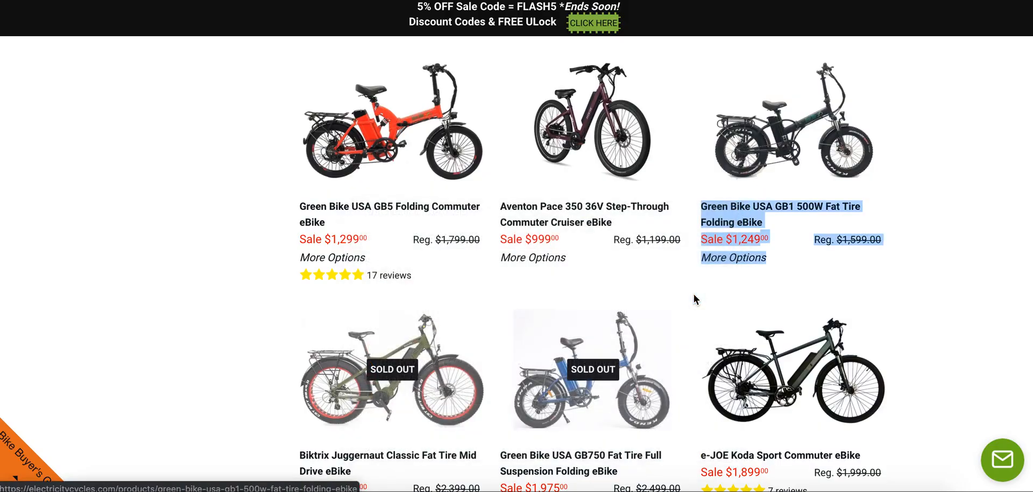
pyautogui.rightClick(746, 201)
pyautogui.click(604, 266)
pyautogui.hotkey('ctrl', 'Tab')
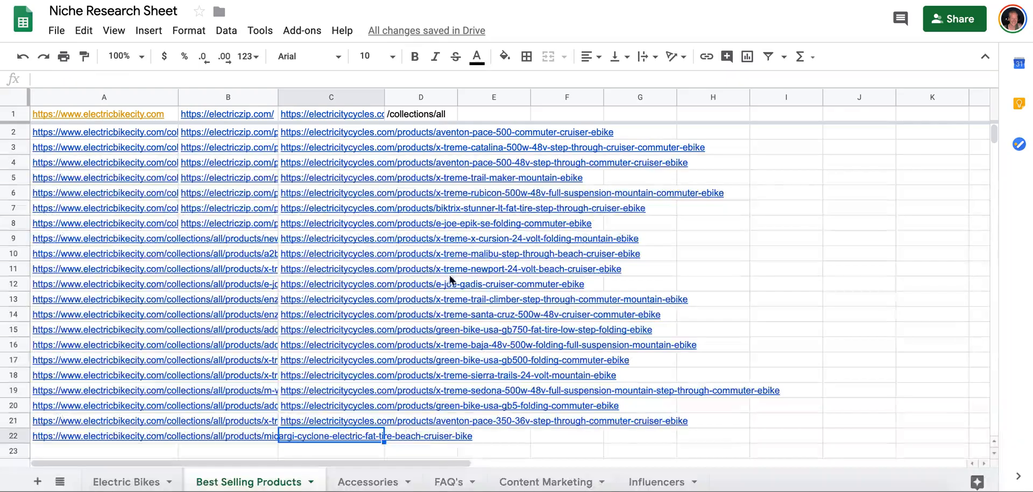
pyautogui.hotkey('ctrl', 'v')
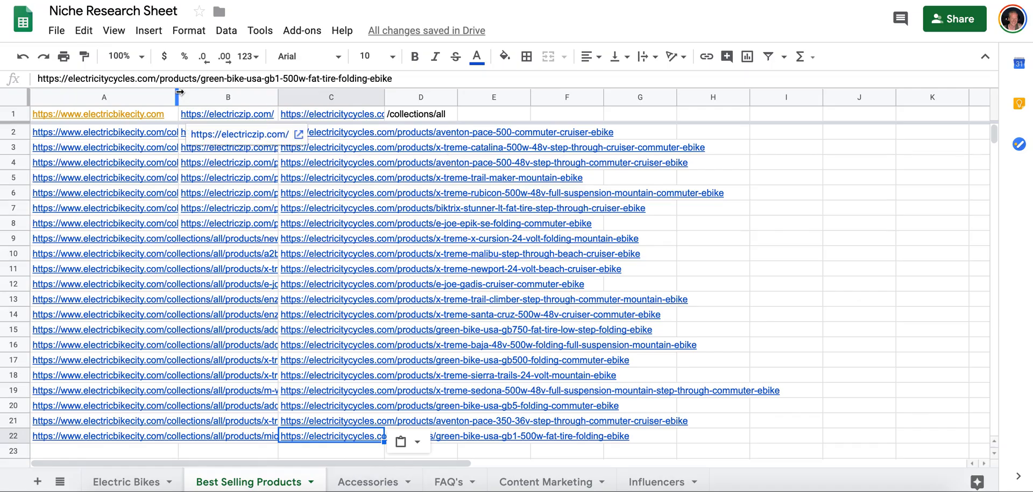
# Widen columns A, B and C of Best Selling Products to show more of each store's product links.
pyautogui.moveTo(325, 119); pyautogui.dragTo(332, 120)
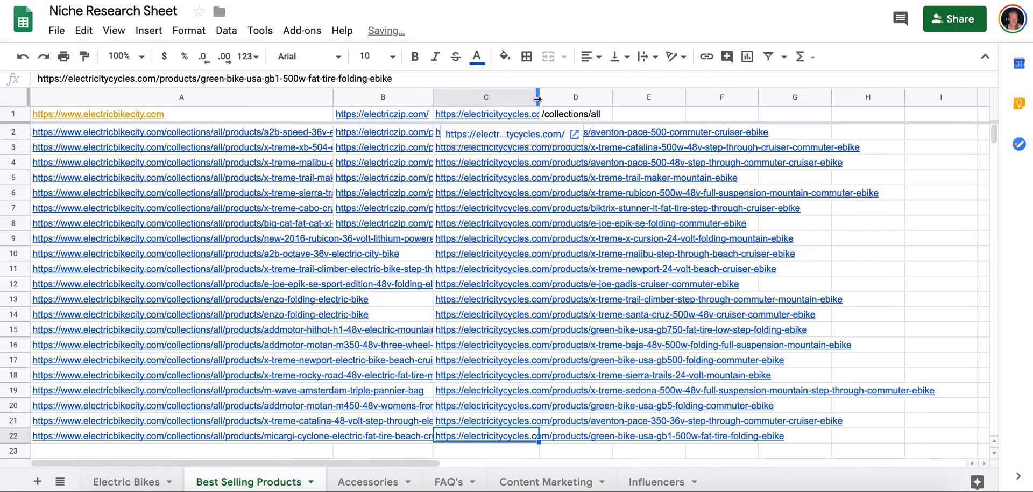
pyautogui.moveTo(537, 98); pyautogui.dragTo(703, 102)
pyautogui.moveTo(433, 95); pyautogui.dragTo(602, 96)
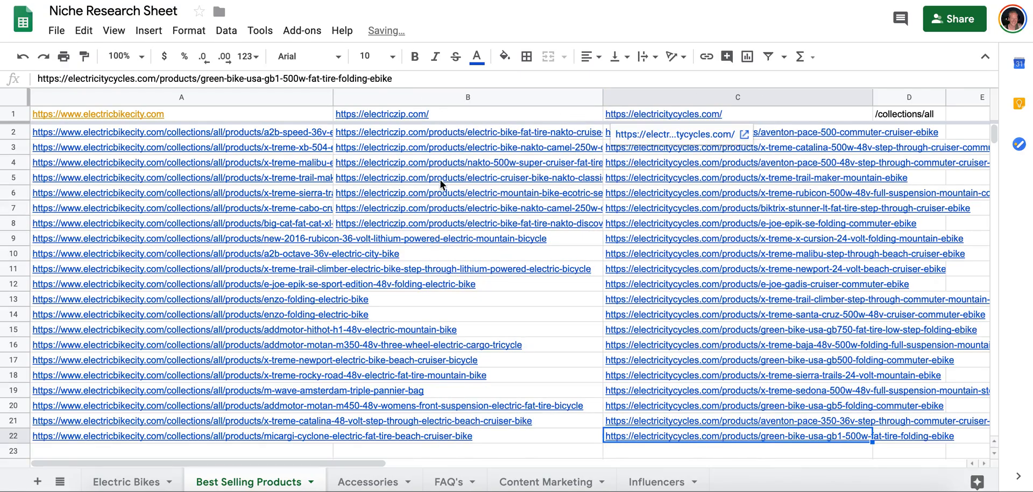
# Swap columns B and C so the electricitycycles.com links come before the electriczip.com links.
pyautogui.click(417, 98)
pyautogui.moveTo(417, 97); pyautogui.dragTo(310, 105)
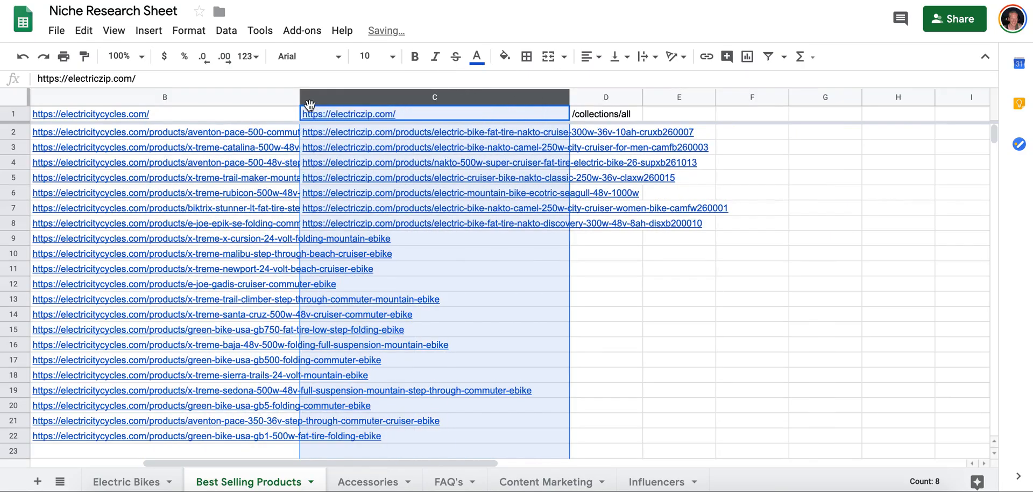
# Widen column A with the electricbikecity.com links and column B with the electricitycycles.com links further.
pyautogui.hscroll(-5, 310, 108)
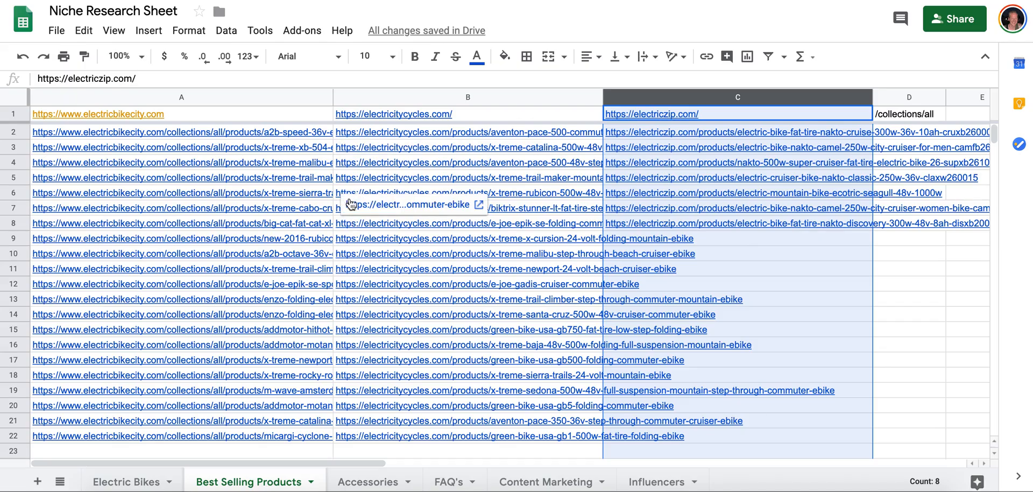
pyautogui.moveTo(333, 97); pyautogui.dragTo(400, 98)
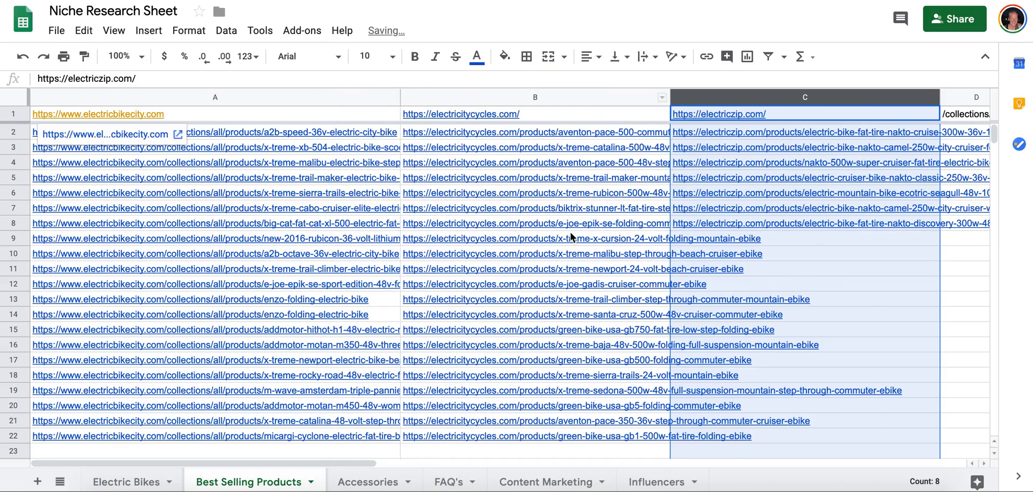
pyautogui.moveTo(773, 102); pyautogui.dragTo(774, 102)
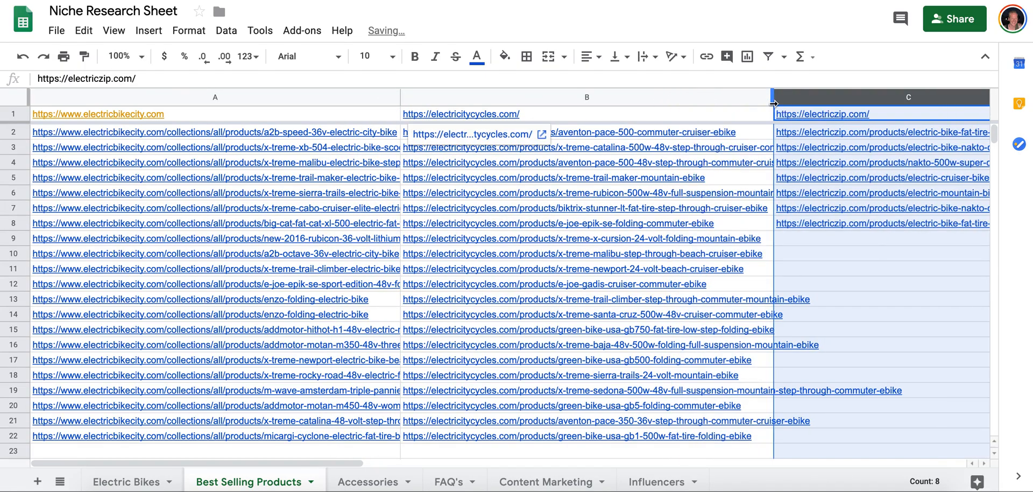
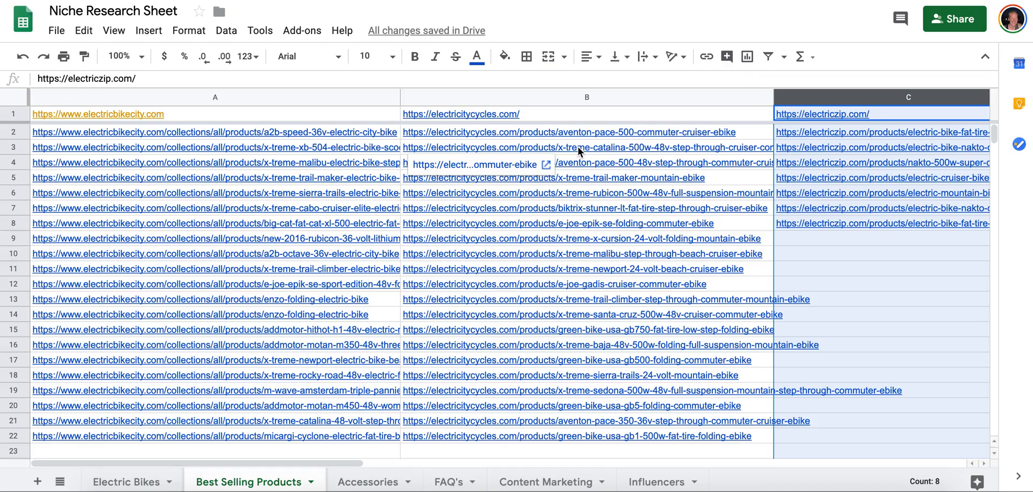
# Highlight the matching X-Treme Trail Maker links in cells A5 and B5 of Best Selling Products in yellow.
pyautogui.click(582, 178)
pyautogui.keyDown('super'); pyautogui.click(371, 178); pyautogui.keyUp('super')
pyautogui.rightClick(370, 179)
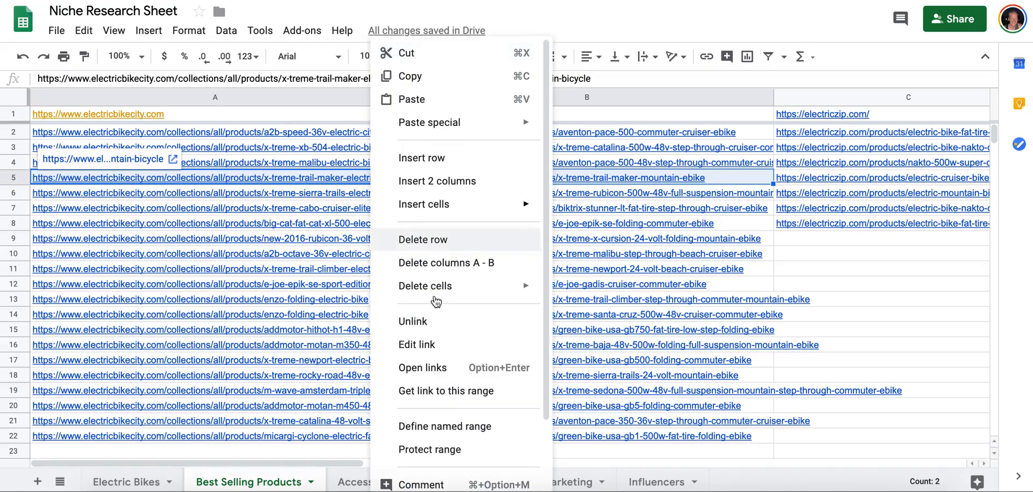
pyautogui.press('Escape')
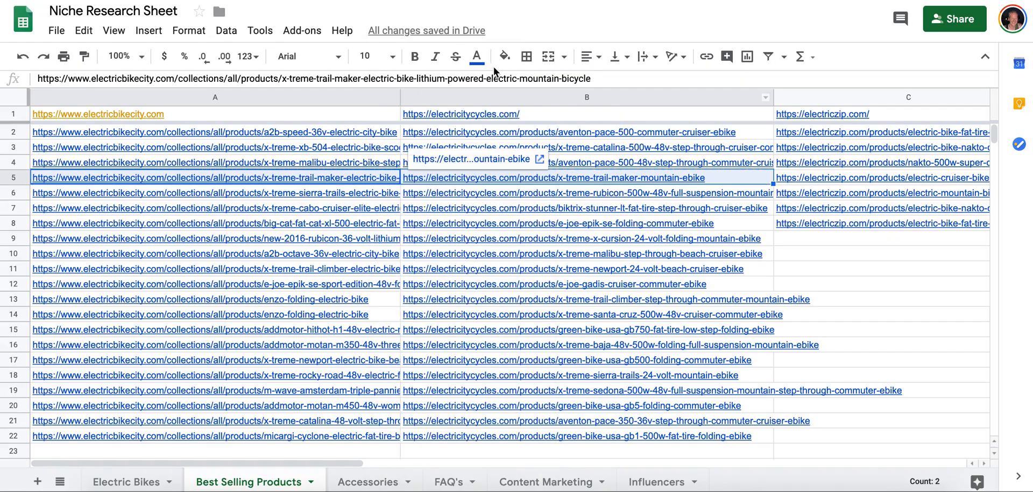
pyautogui.click(504, 56)
pyautogui.click(556, 124)
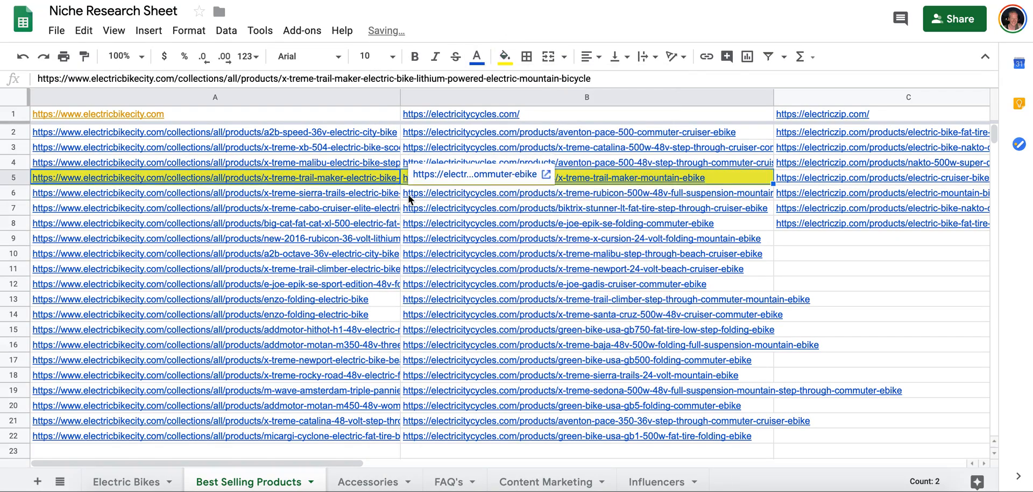
# Highlight the matching X-Treme Rubicon links in cells B6 and A9 in yellow.
pyautogui.click(408, 193)
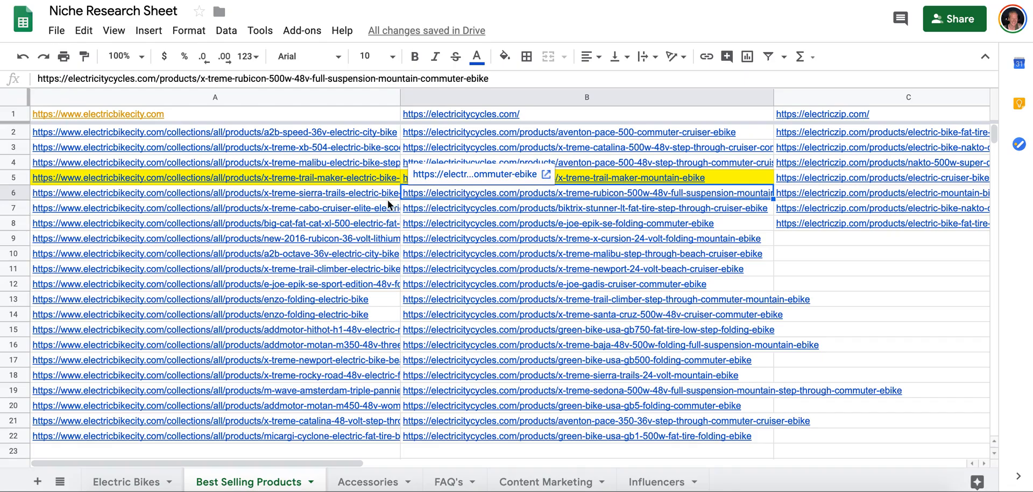
pyautogui.click(363, 240)
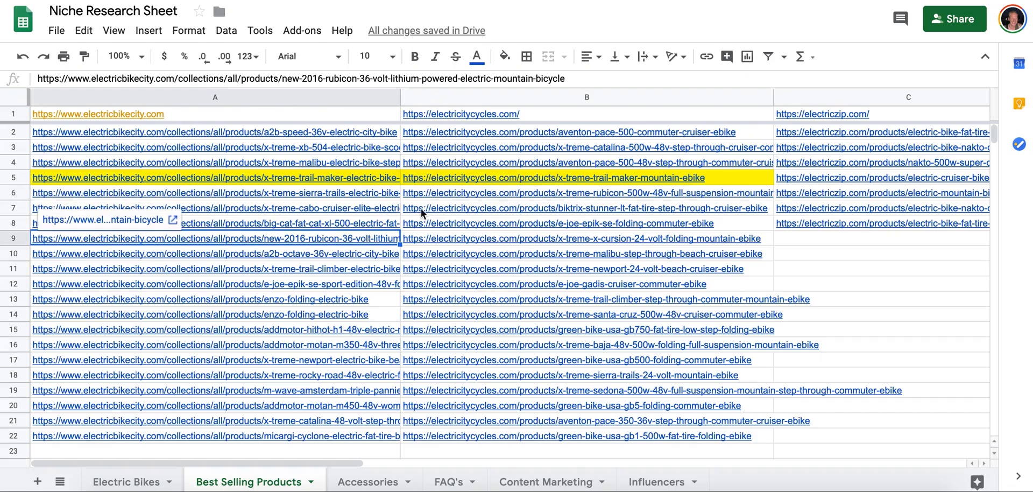
pyautogui.keyDown('super'); pyautogui.click(433, 190); pyautogui.keyUp('super')
pyautogui.click(504, 57)
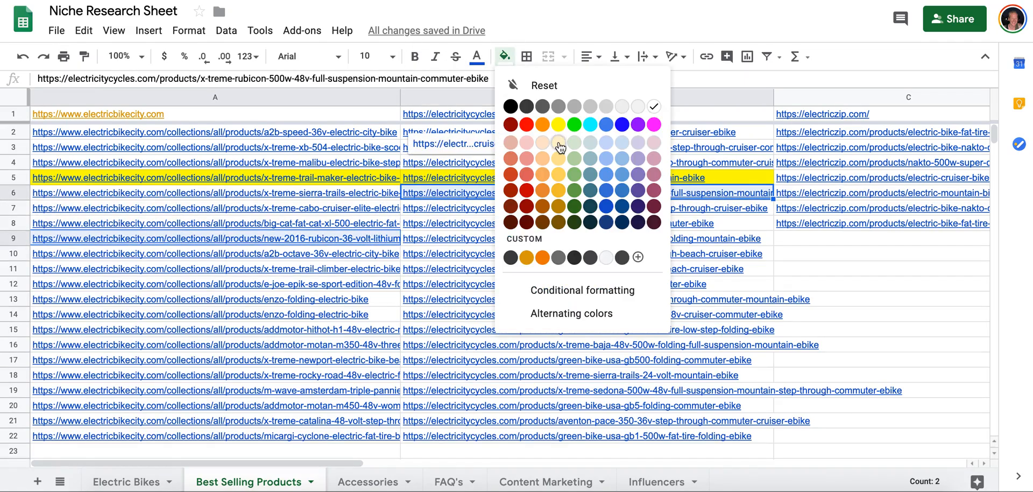
pyautogui.click(558, 129)
# Highlight the matching E-Joe Epik SE links in cells B8 and A12 in yellow.
pyautogui.click(544, 205)
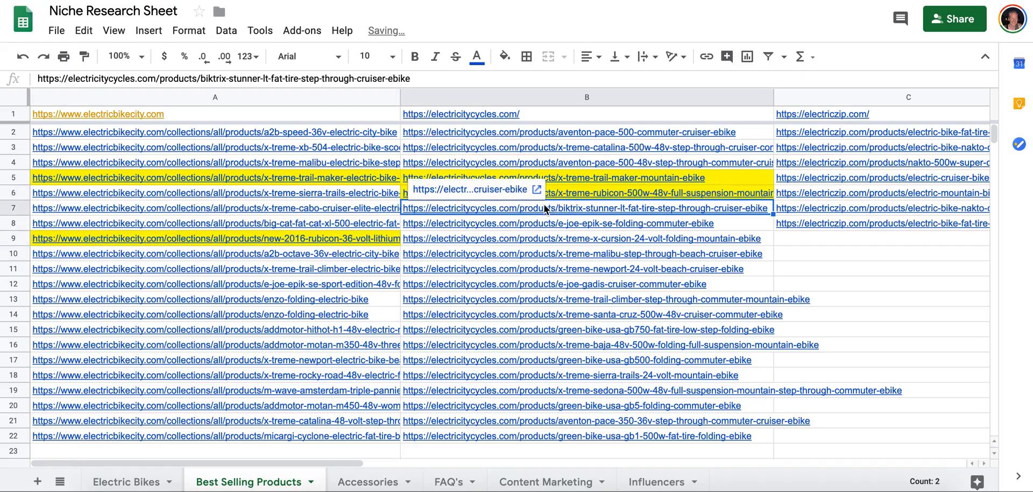
pyautogui.click(541, 223)
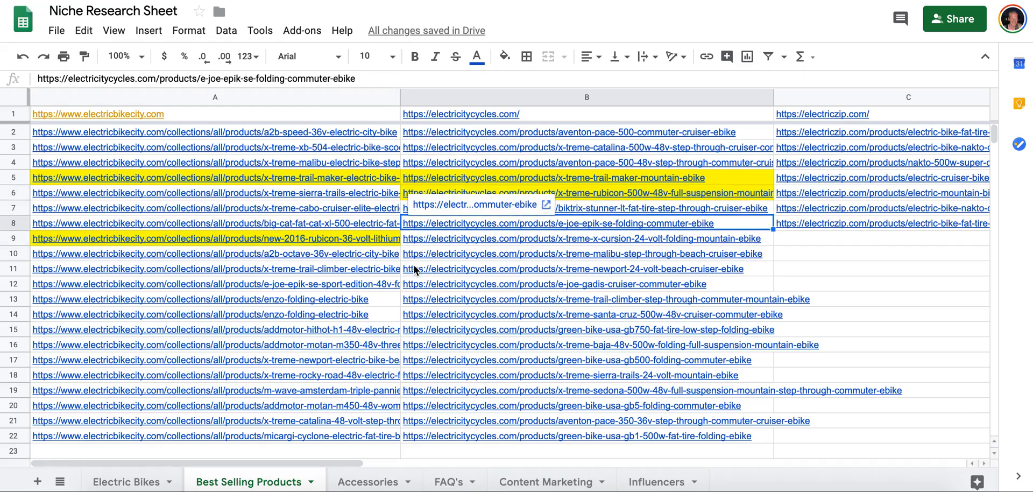
pyautogui.keyDown('super'); pyautogui.click(387, 286); pyautogui.keyUp('super')
pyautogui.click(504, 56)
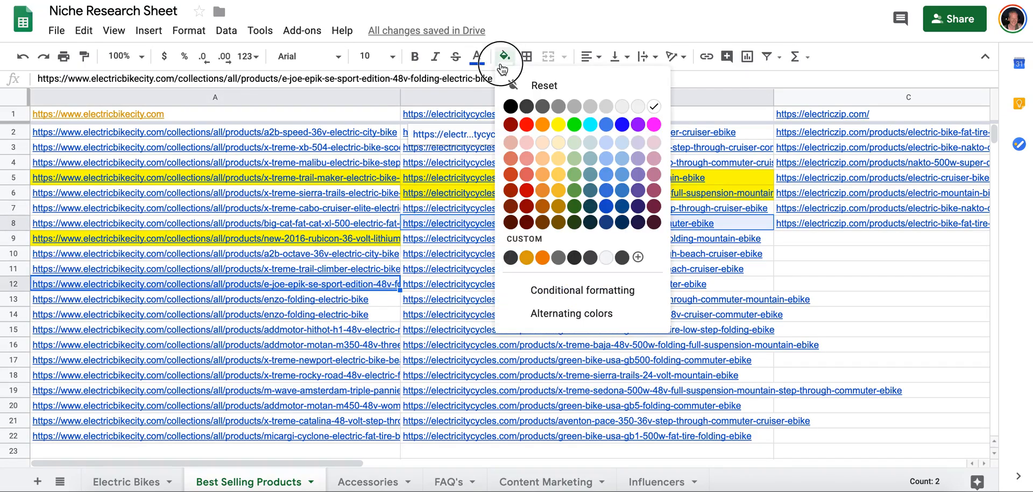
pyautogui.click(558, 125)
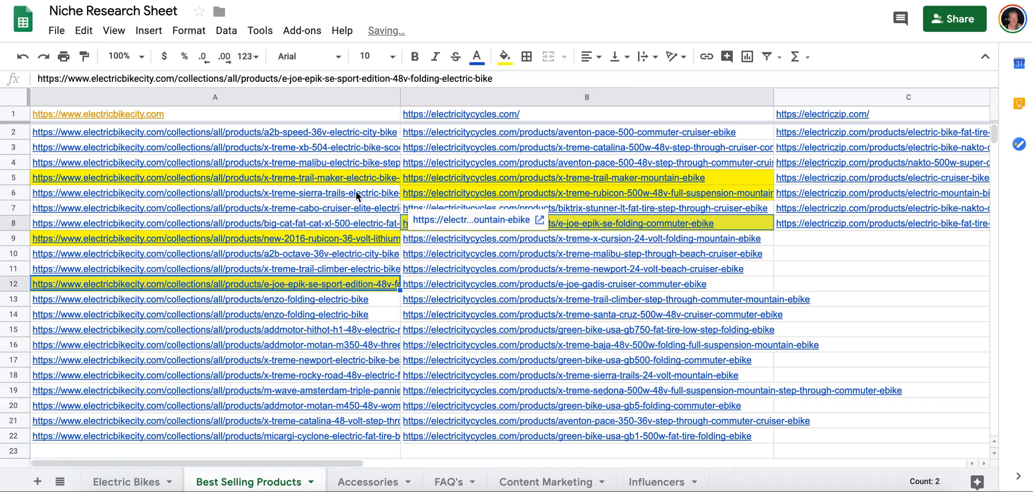
# Highlight the matching X-Treme Malibu beach cruiser links in cells B10 and A4 in yellow.
pyautogui.click(580, 251)
pyautogui.keyDown('ctrl'); pyautogui.click(362, 162); pyautogui.keyUp('ctrl')
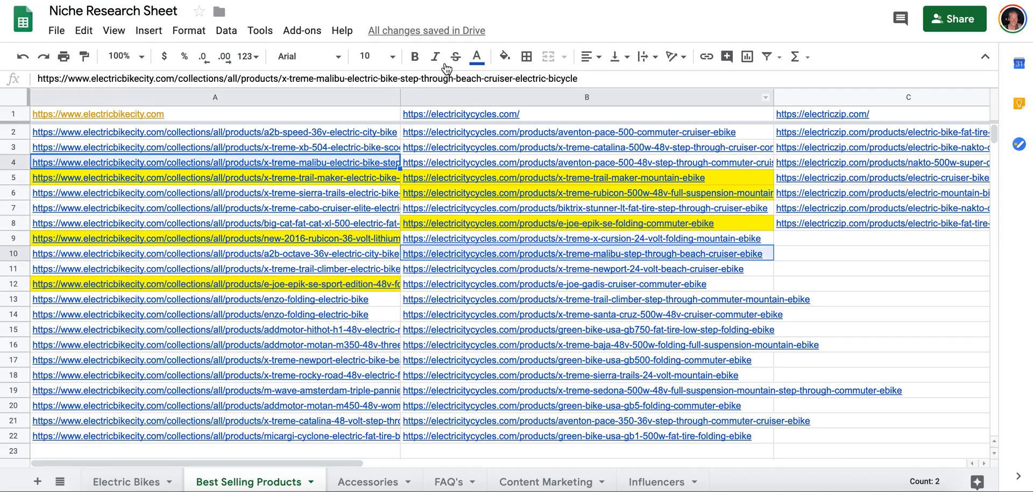
pyautogui.click(501, 60)
pyautogui.click(558, 129)
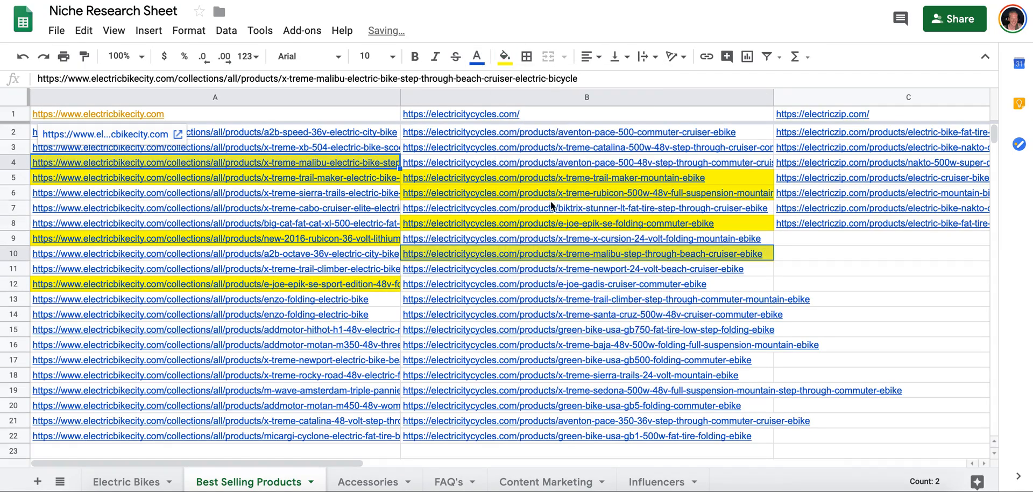
pyautogui.click(540, 275)
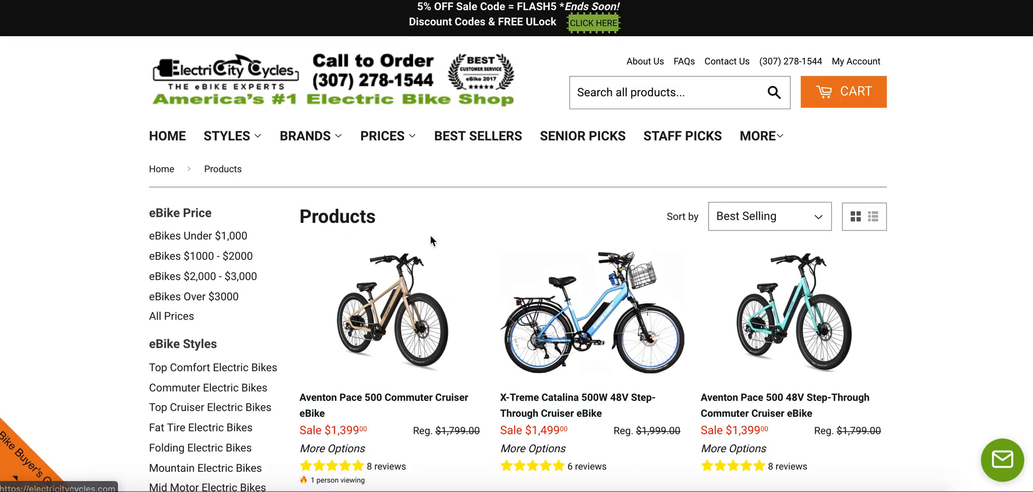
# Open the Aventon Pace 500 Commuter Cruiser eBike page at ElectriCity Cycles and review its price, options, specifications, questions and testimonials.
pyautogui.click(415, 269)
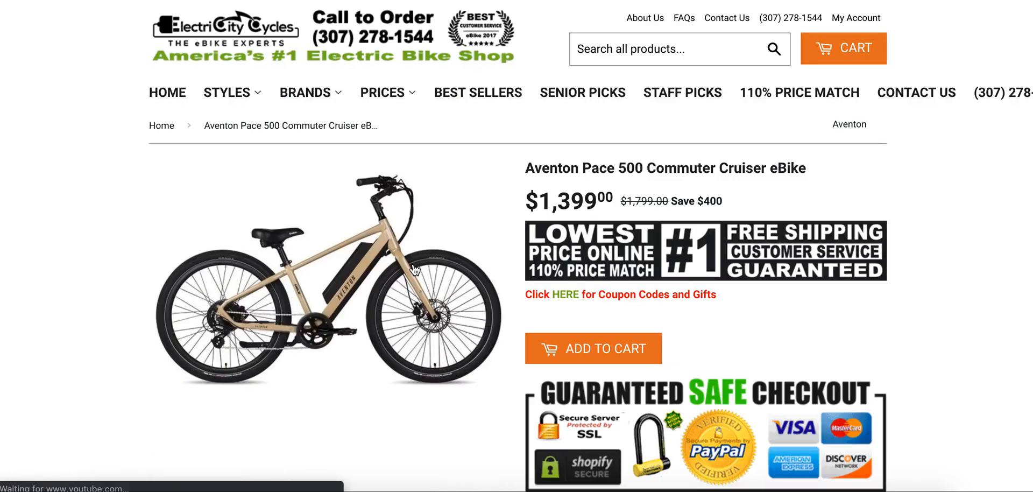
pyautogui.scroll(-3, 916, 220)
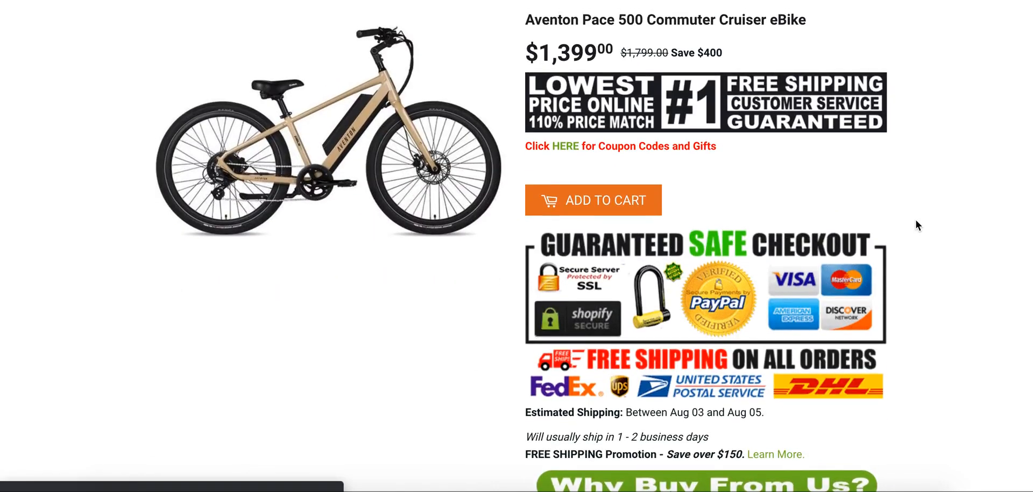
pyautogui.scroll(-10, 916, 221)
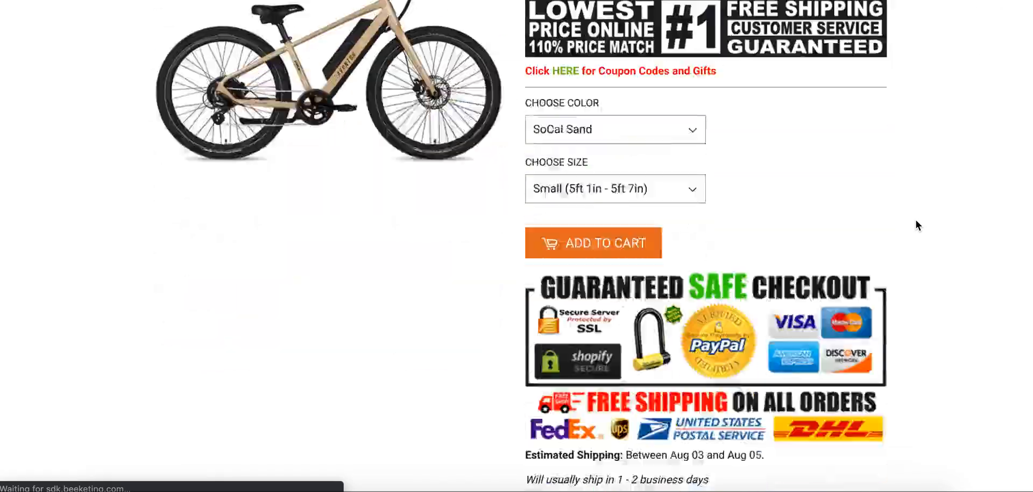
pyautogui.scroll(-20, 916, 220)
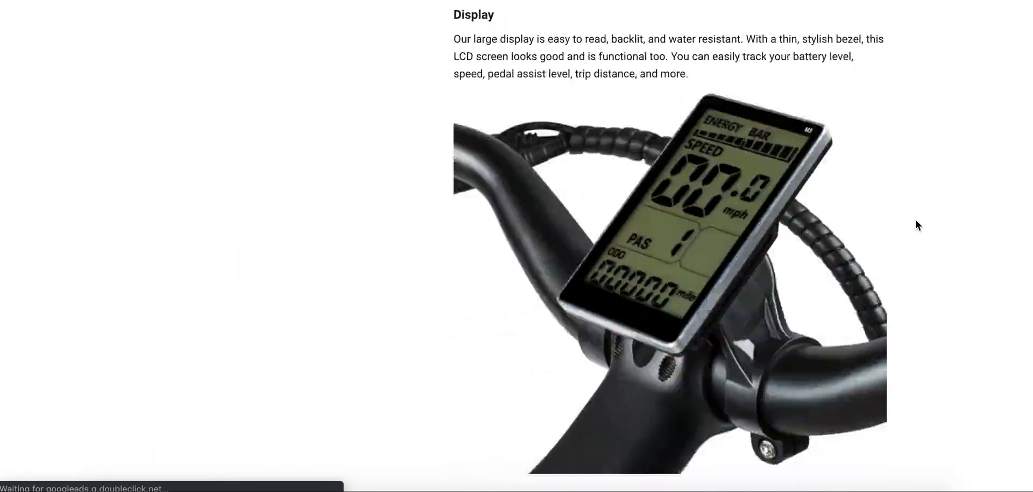
pyautogui.scroll(-15, 916, 220)
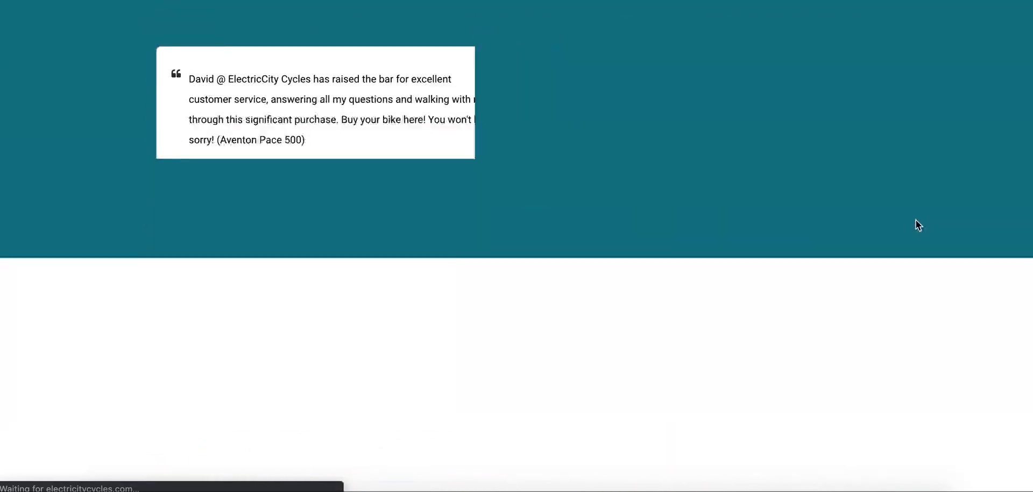
pyautogui.scroll(5, 917, 220)
pyautogui.scroll(-5, 915, 219)
pyautogui.scroll(2, 916, 218)
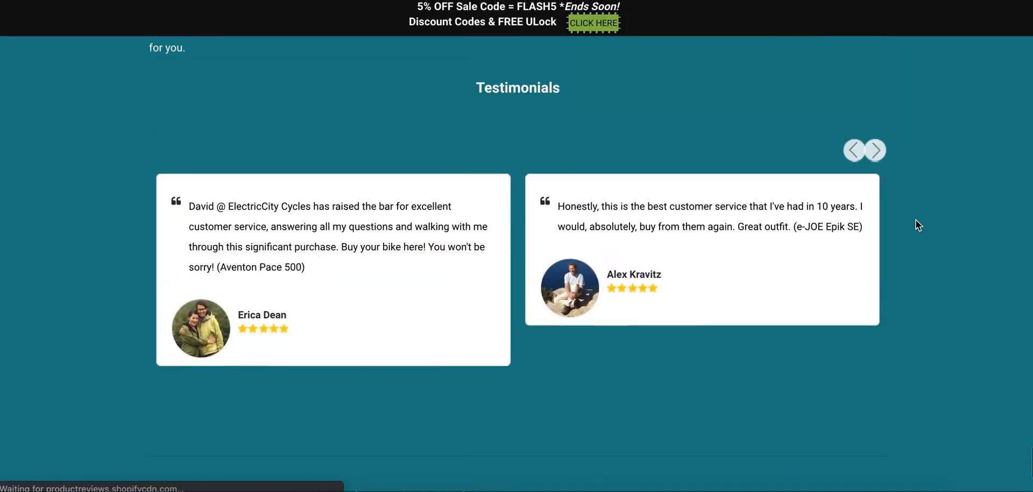
pyautogui.scroll(4, 916, 218)
pyautogui.scroll(15, 916, 218)
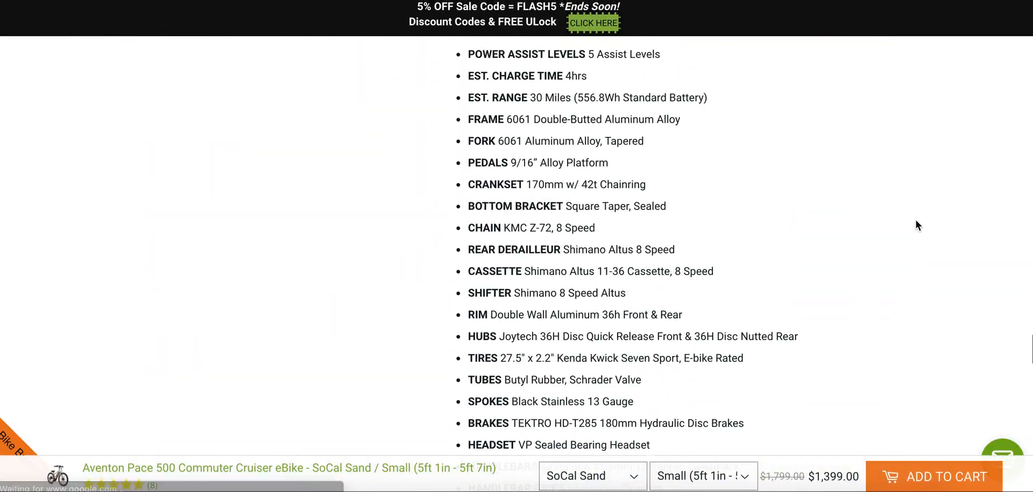
pyautogui.scroll(-6, 915, 219)
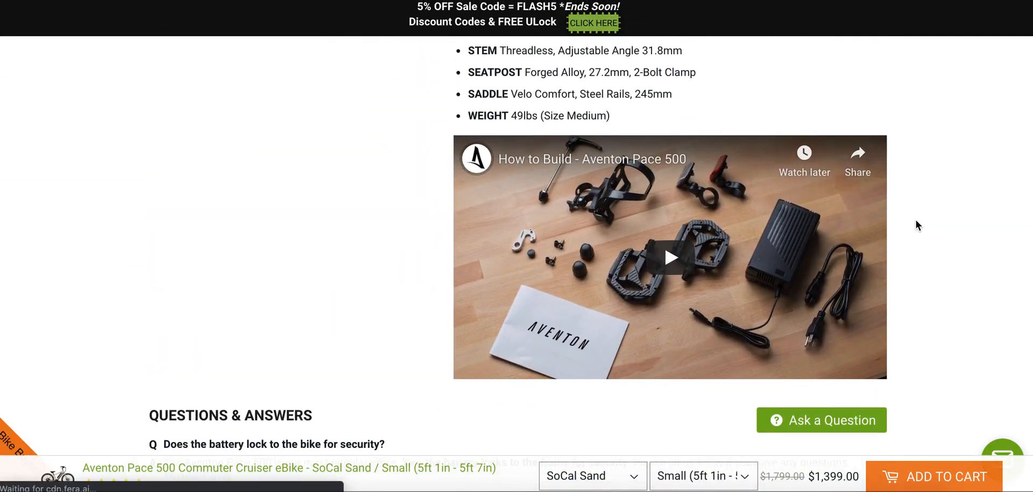
pyautogui.scroll(8, 916, 221)
pyautogui.scroll(10, 916, 218)
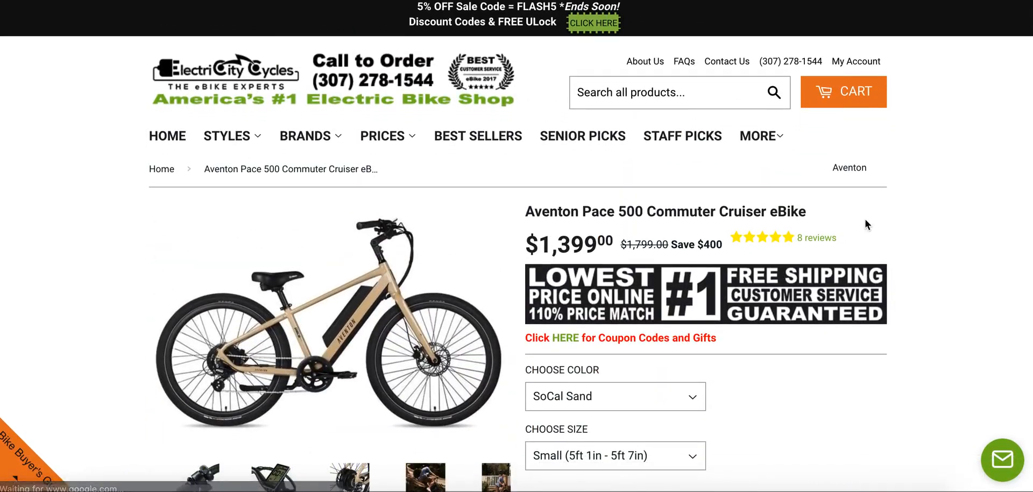
pyautogui.scroll(-3, 478, 138)
pyautogui.click(479, 141)
pyautogui.scroll(1, 478, 138)
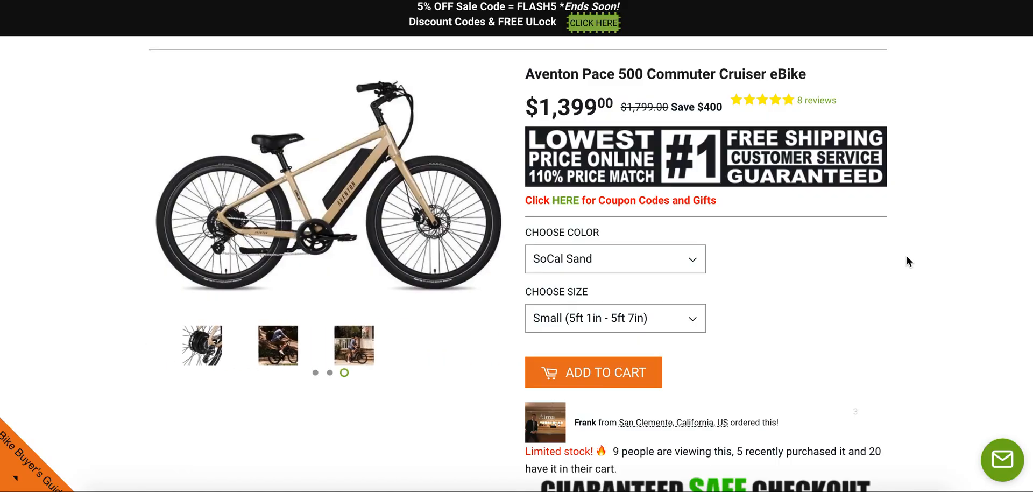
pyautogui.scroll(3, 907, 256)
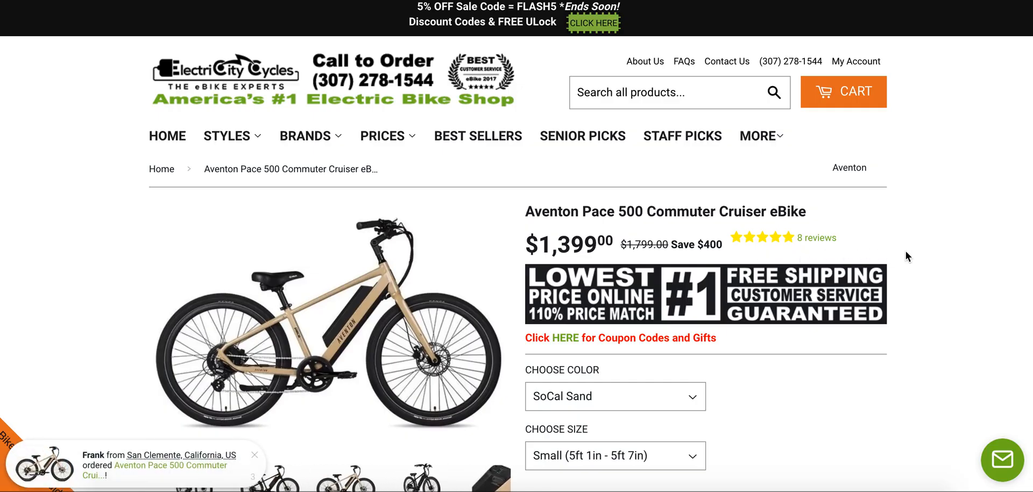
pyautogui.scroll(-3, 906, 251)
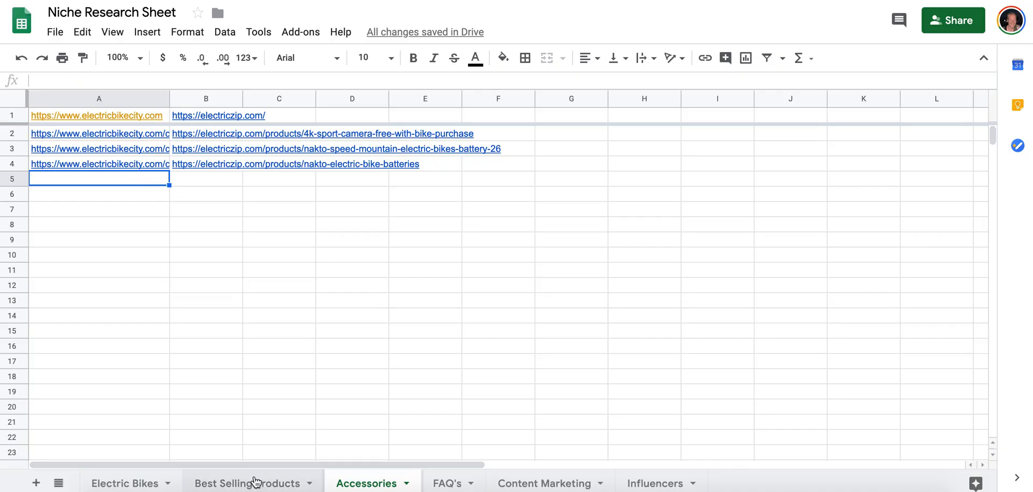
# Open the electricbikecity.com store from cell A1 of the Accessories sheet and view its accessory categories.
pyautogui.click(286, 483)
pyautogui.click(365, 481)
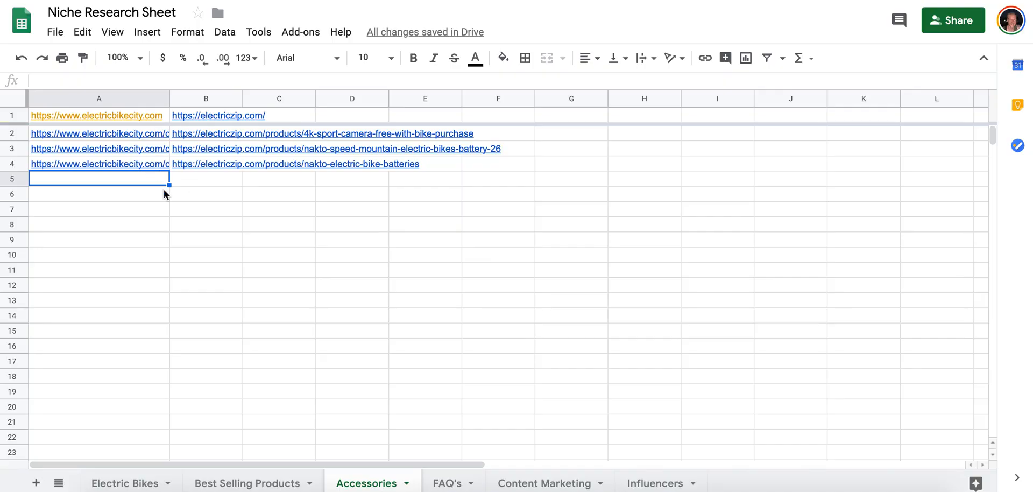
pyautogui.click(147, 113)
pyautogui.click(147, 136)
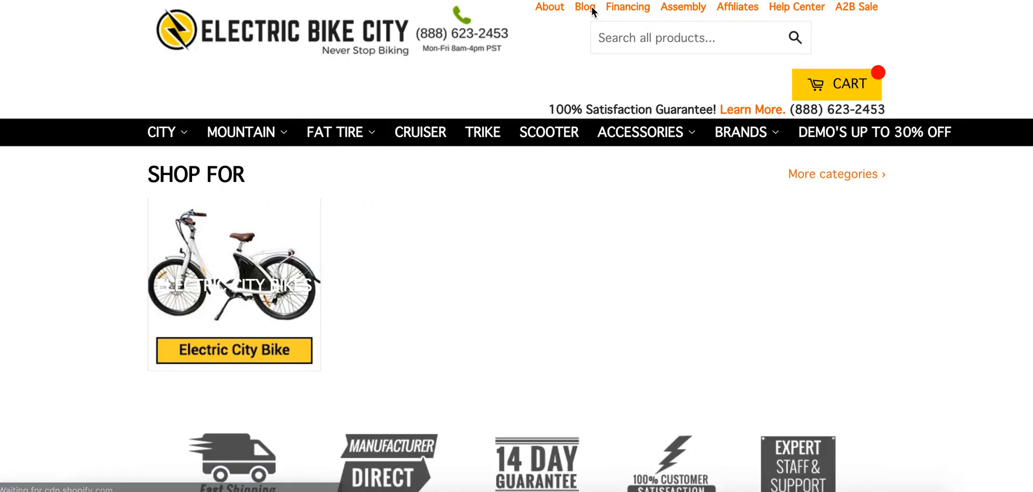
pyautogui.moveTo(639, 146)
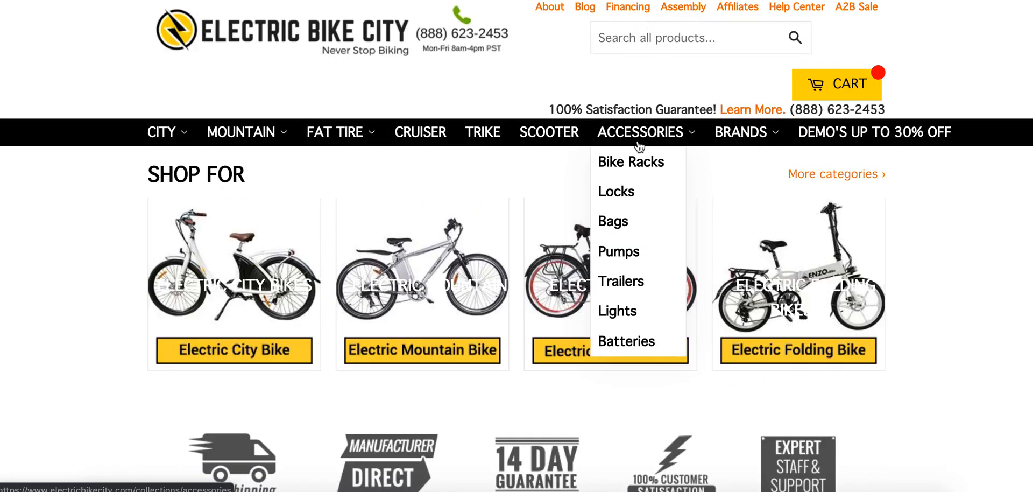
pyautogui.rightClick(643, 135)
pyautogui.press('Escape')
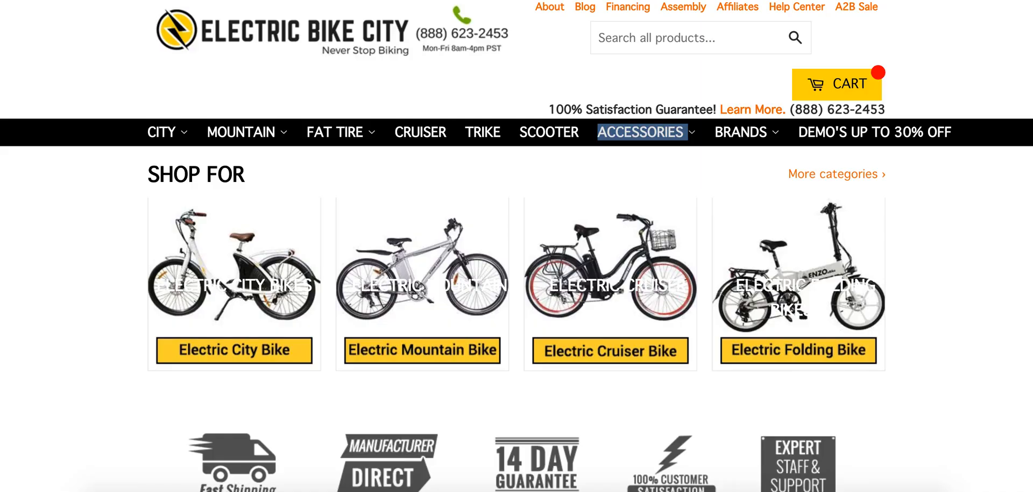
# Copy the /collections/all path from cell D1 of Best Selling Products and open that collection page on electricbikecity.com.
pyautogui.click(377, 1)
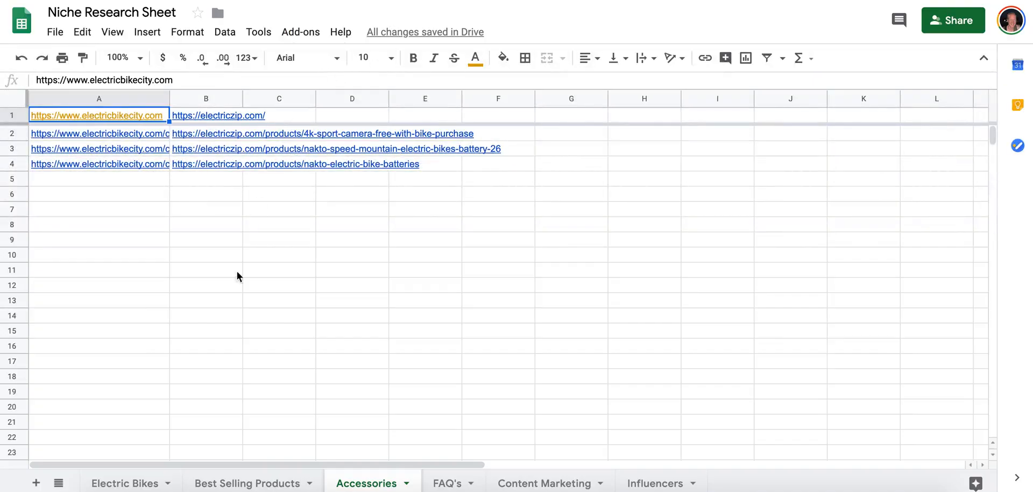
pyautogui.click(232, 483)
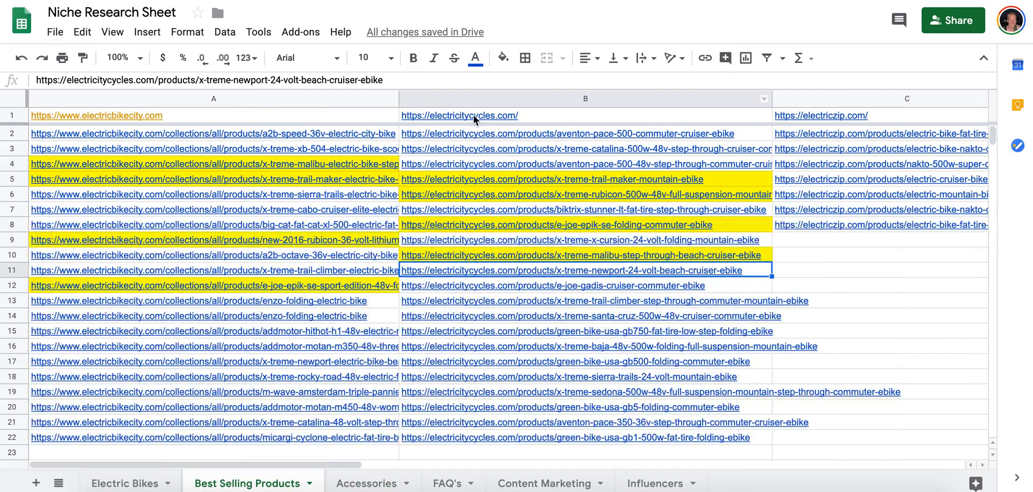
pyautogui.hscroll(10, 474, 114)
pyautogui.hscroll(-8, 475, 115)
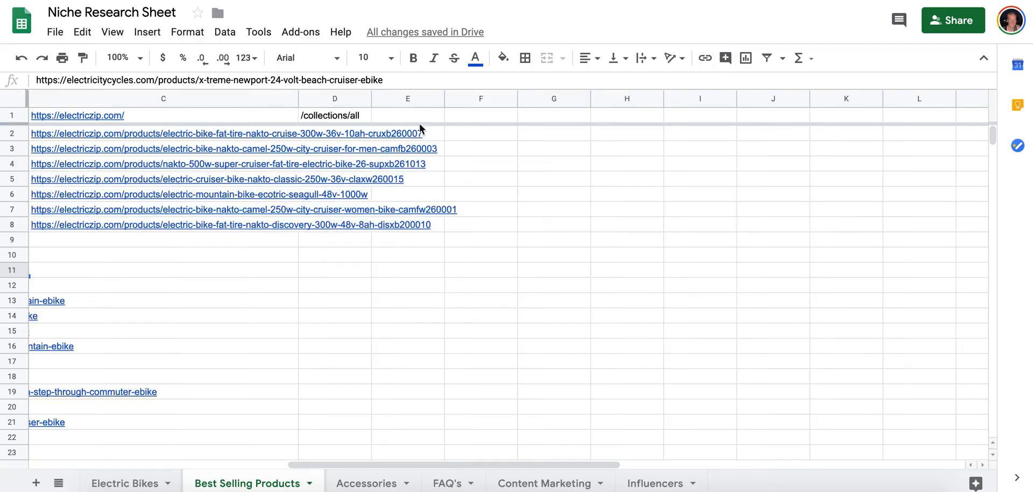
pyautogui.click(357, 115)
pyautogui.hotkey('ctrl', 'c')
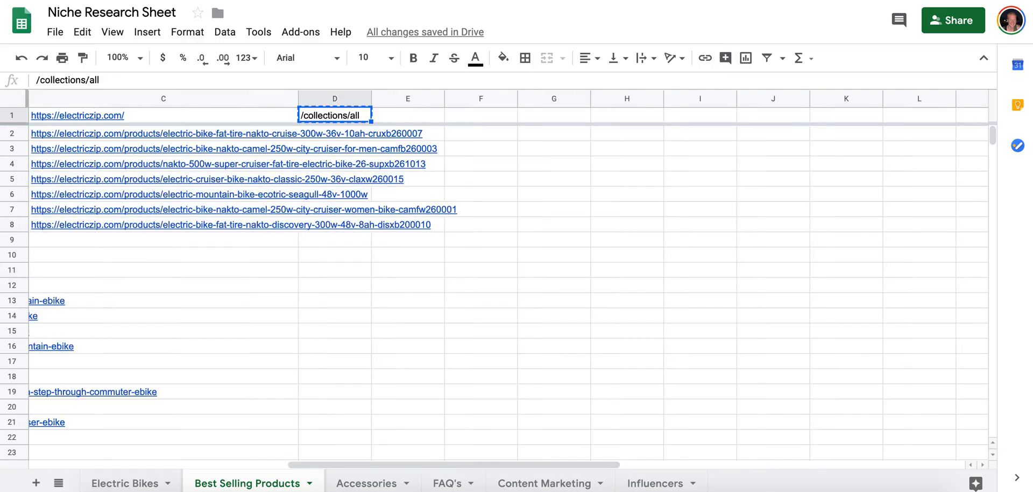
pyautogui.click(237, 0)
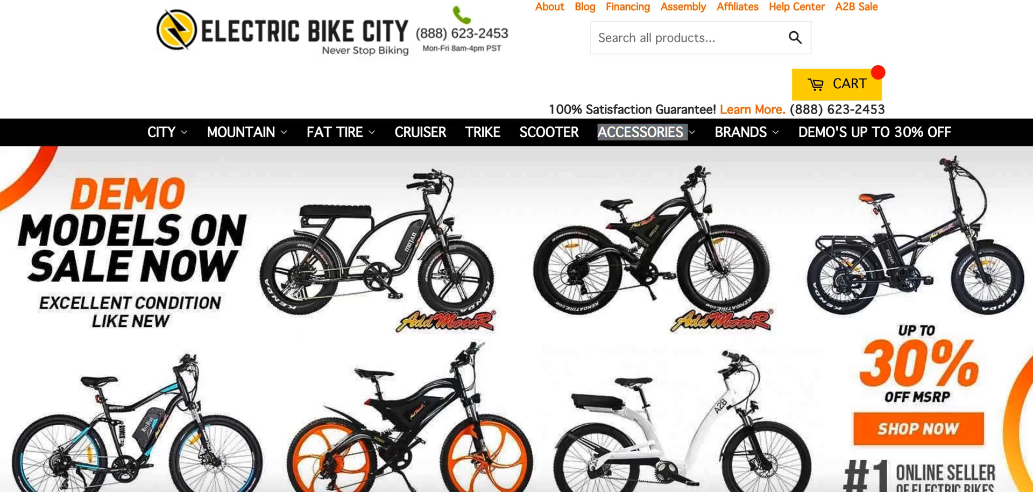
pyautogui.press('Return')
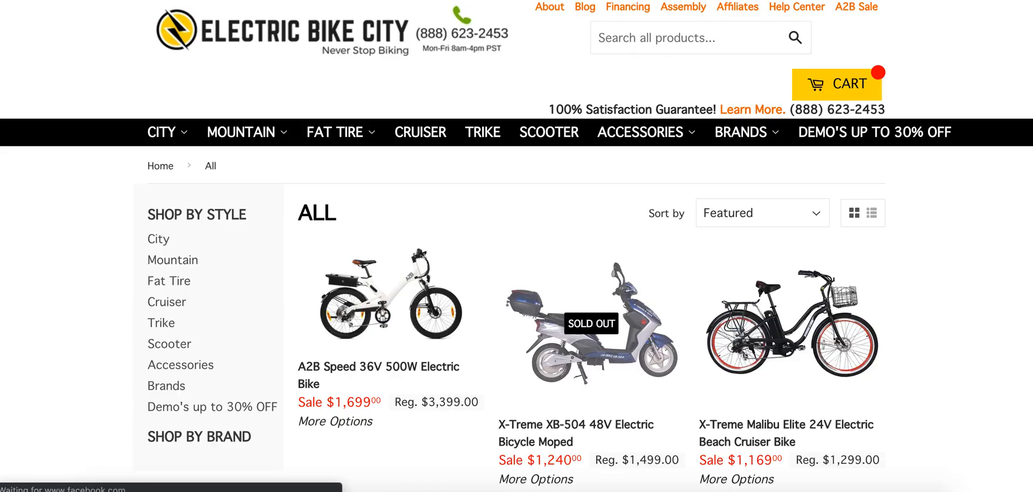
# Sort the electricbikecity.com All collection by price, low to high, and browse the cheapest accessories.
pyautogui.click(736, 211)
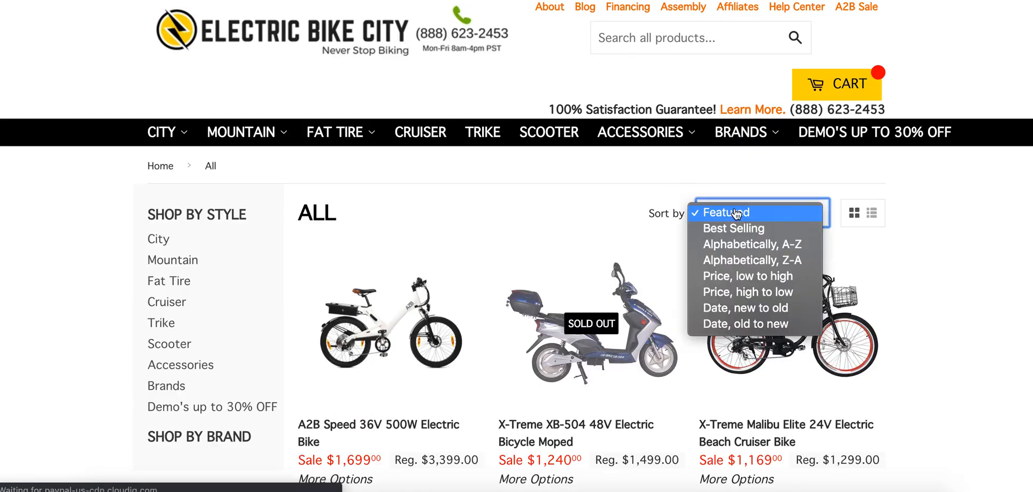
pyautogui.click(754, 276)
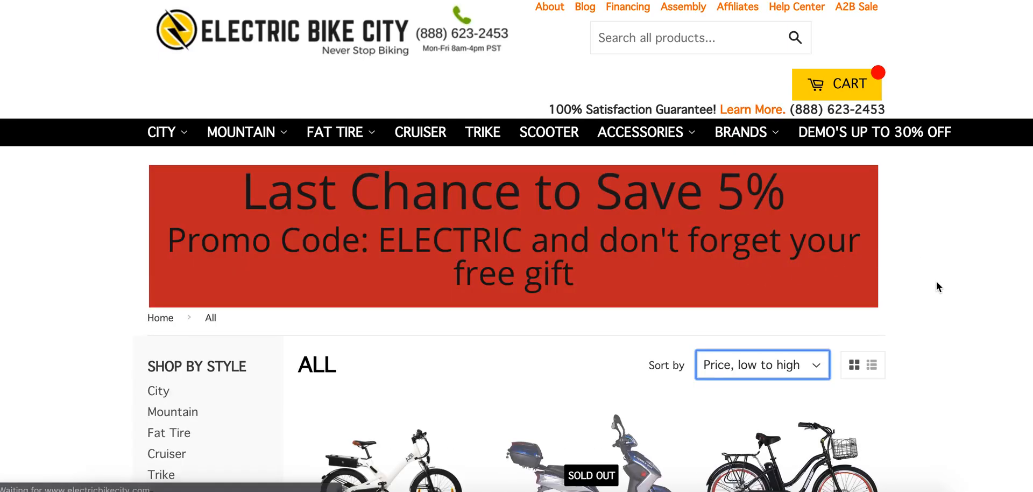
pyautogui.scroll(-3, 937, 280)
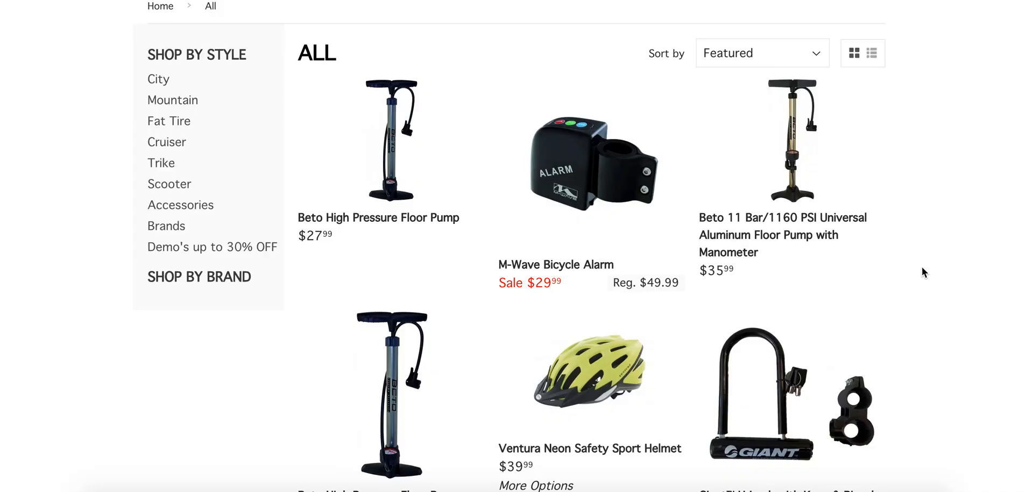
pyautogui.scroll(-15, 922, 268)
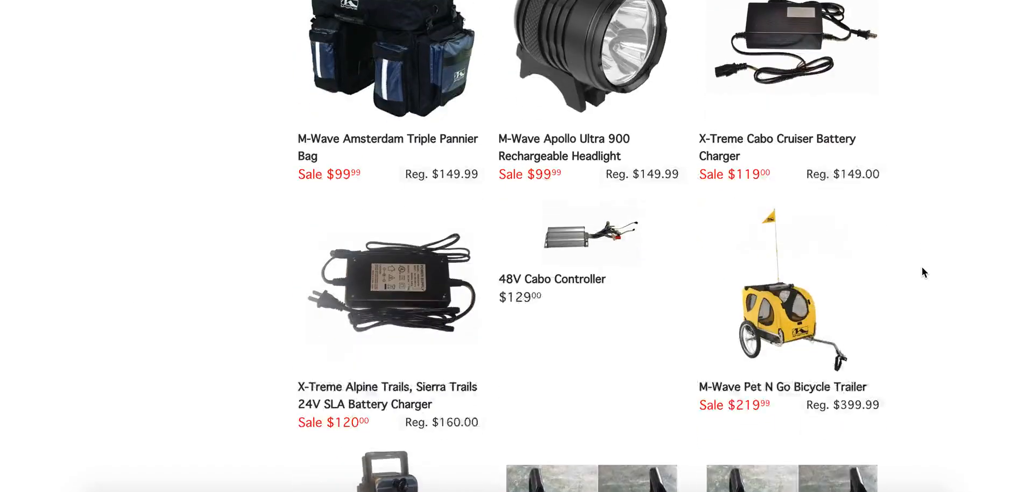
pyautogui.scroll(-20, 922, 266)
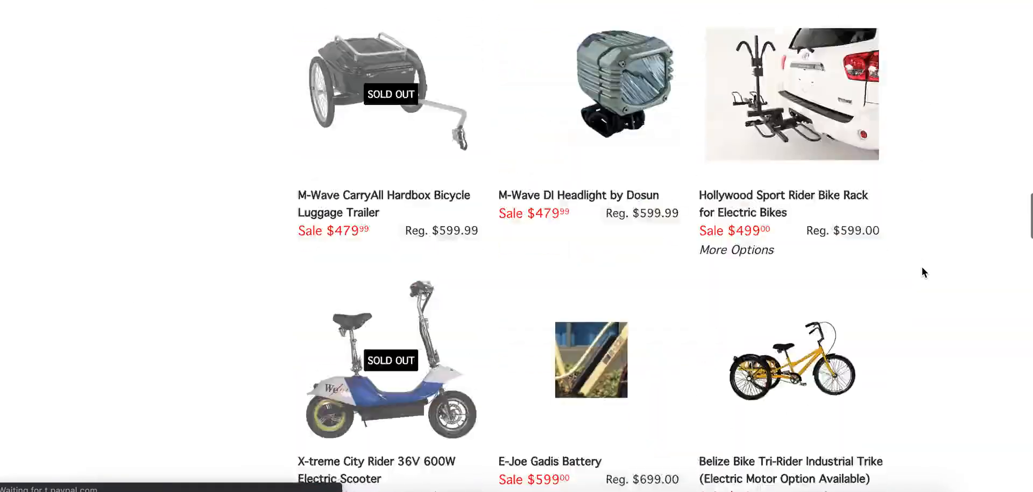
pyautogui.scroll(-5, 921, 265)
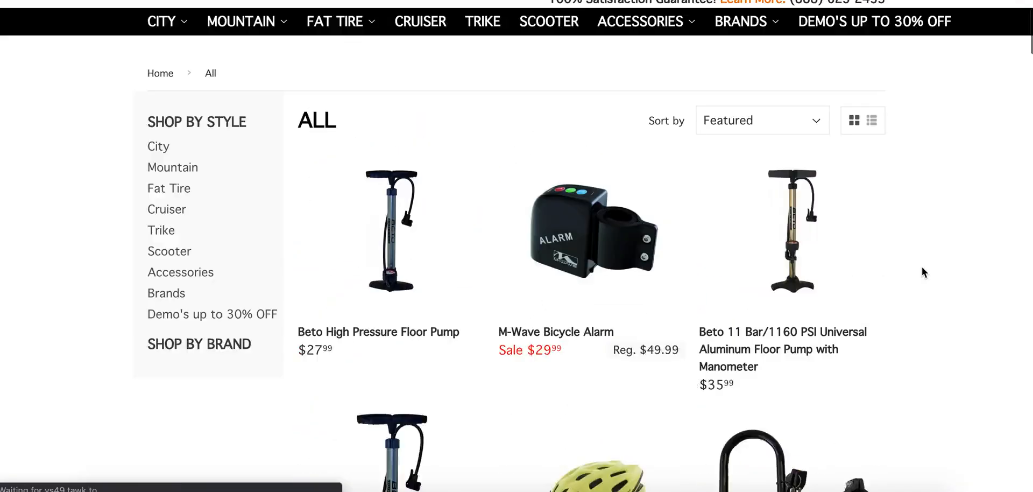
pyautogui.scroll(-6, 411, 51)
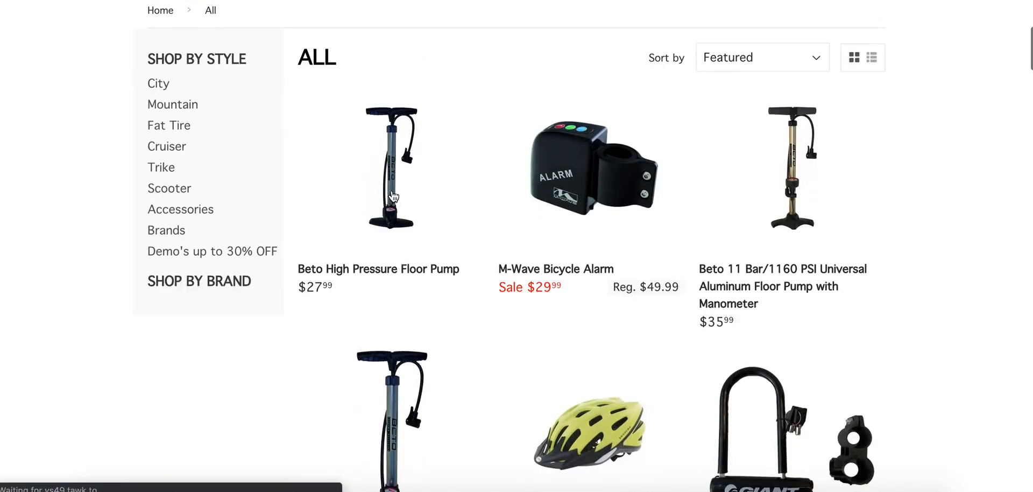
# Copy the link address of the $27.99 Beto High Pressure Floor Pump into cell A5 of the Accessories sheet.
pyautogui.rightClick(366, 215)
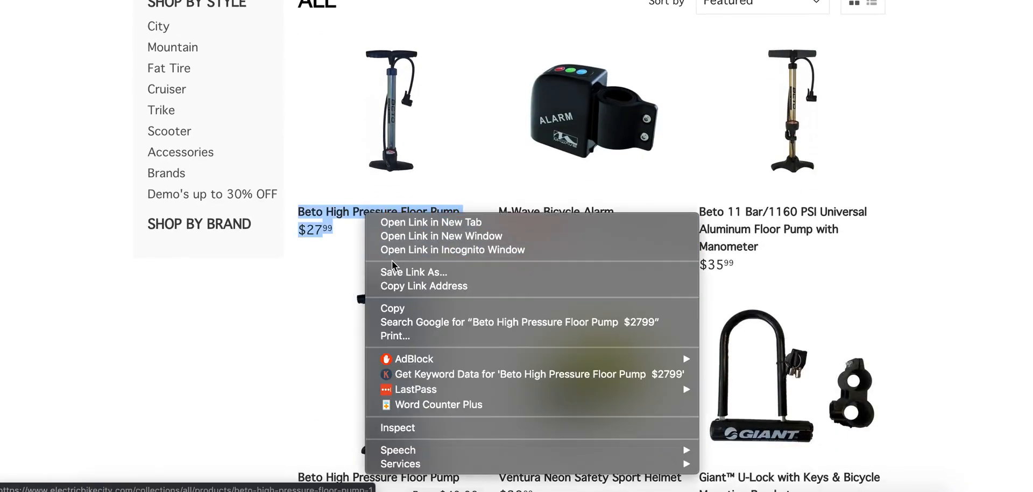
pyautogui.click(423, 286)
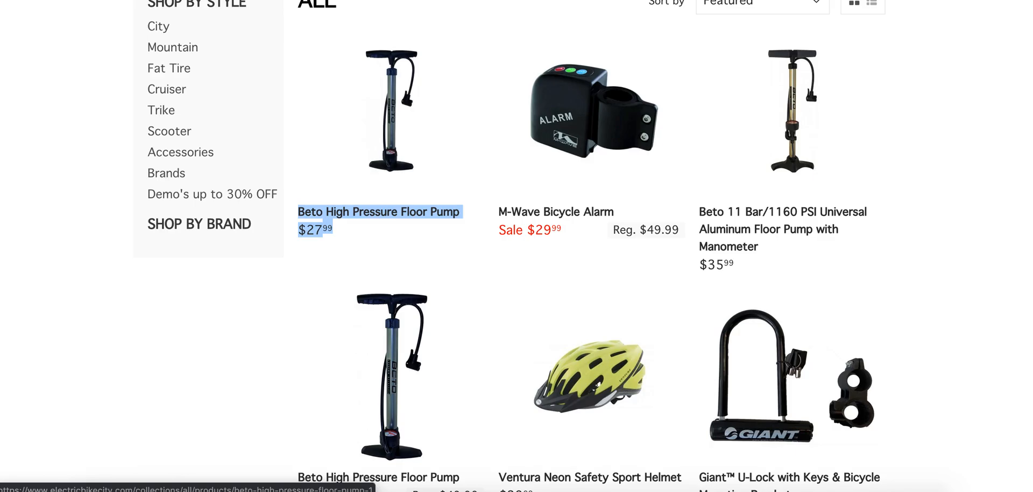
pyautogui.hotkey('ctrl', 'shift', 'Tab')
pyautogui.click(342, 484)
pyautogui.click(148, 183)
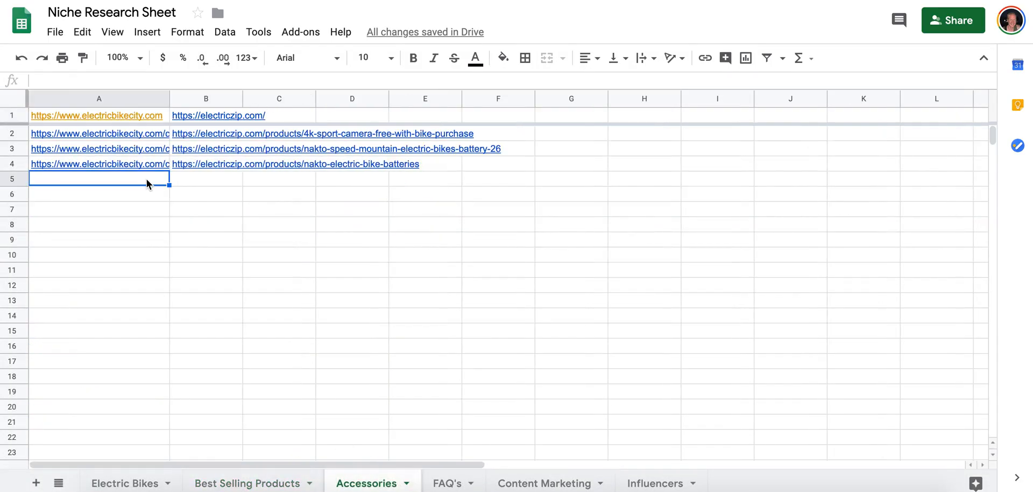
pyautogui.hotkey('ctrl', 'v')
pyautogui.hotkey('ctrl', 'Tab')
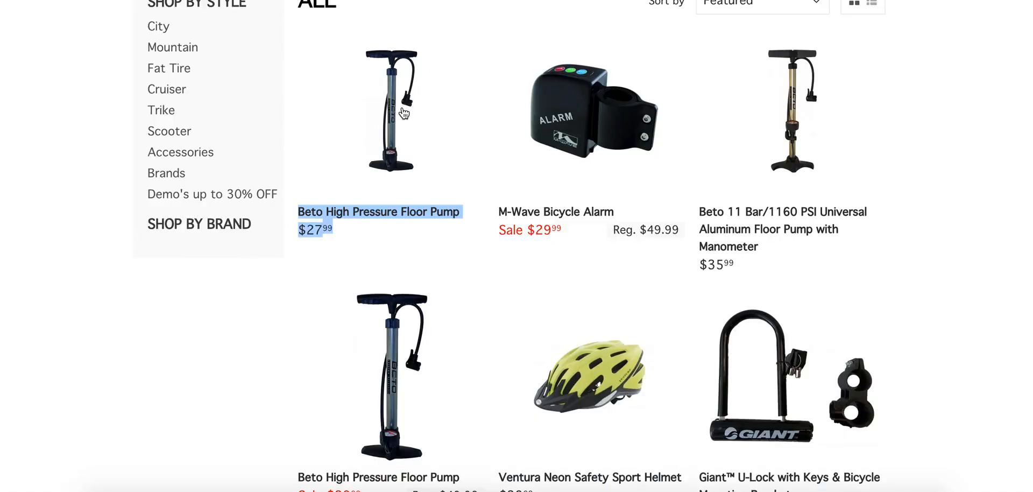
# Copy the link address of the Beto 11 Bar/1160 PSI floor pump with manometer into cell A6 of the Accessories sheet.
pyautogui.rightClick(735, 209)
pyautogui.click(685, 281)
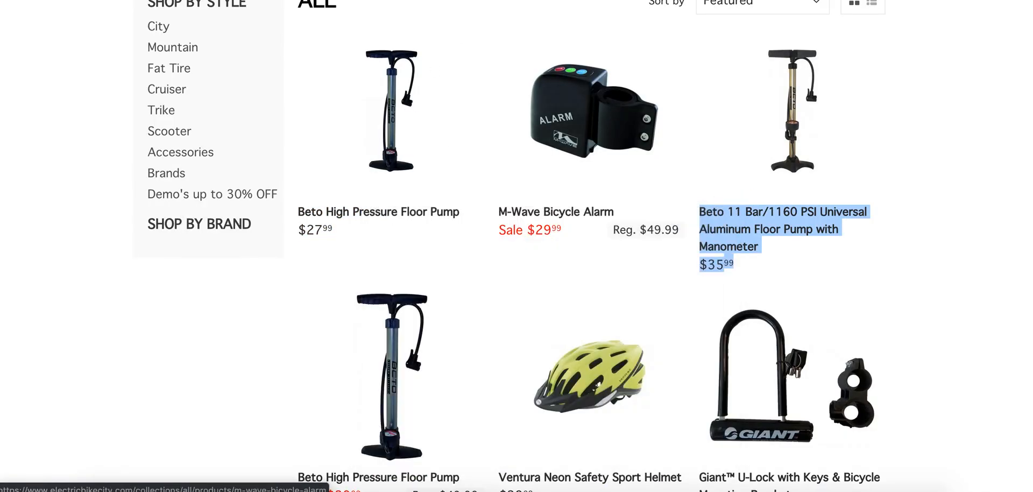
pyautogui.hotkey('ctrl', 'shift', 'Tab')
pyautogui.click(124, 195)
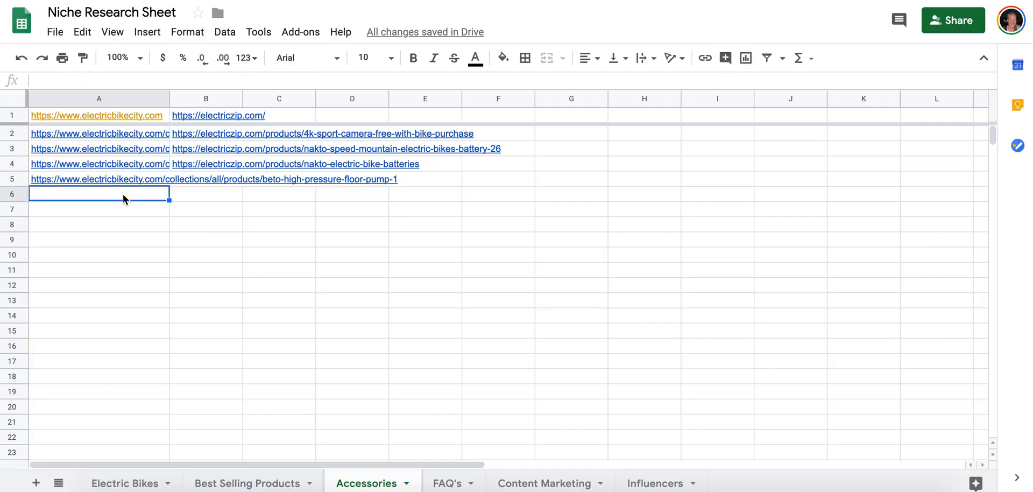
pyautogui.press('super+v')
# Copy the link address of the Beto High Pressure Floor Pump on sale for $39.99 into cell A7 of the Accessories sheet.
pyautogui.scroll(-5, 608, 235)
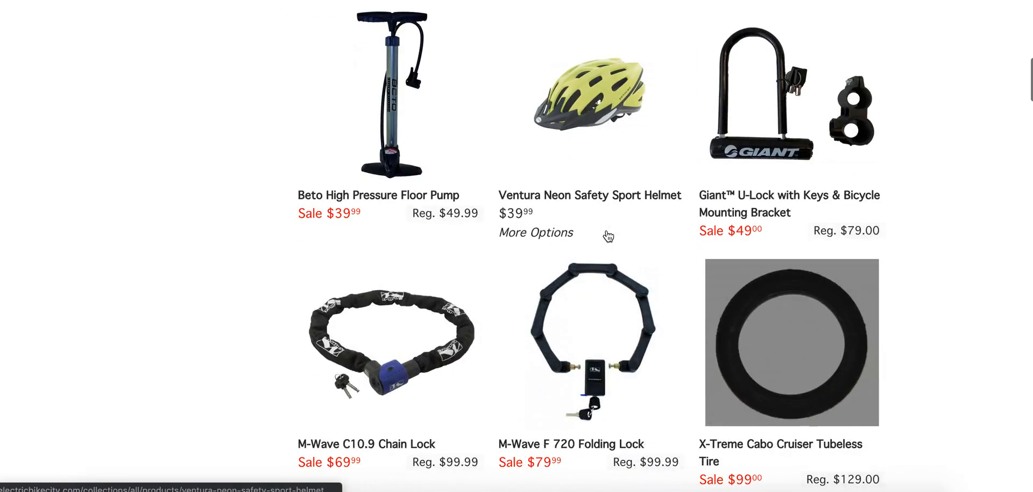
pyautogui.rightClick(366, 198)
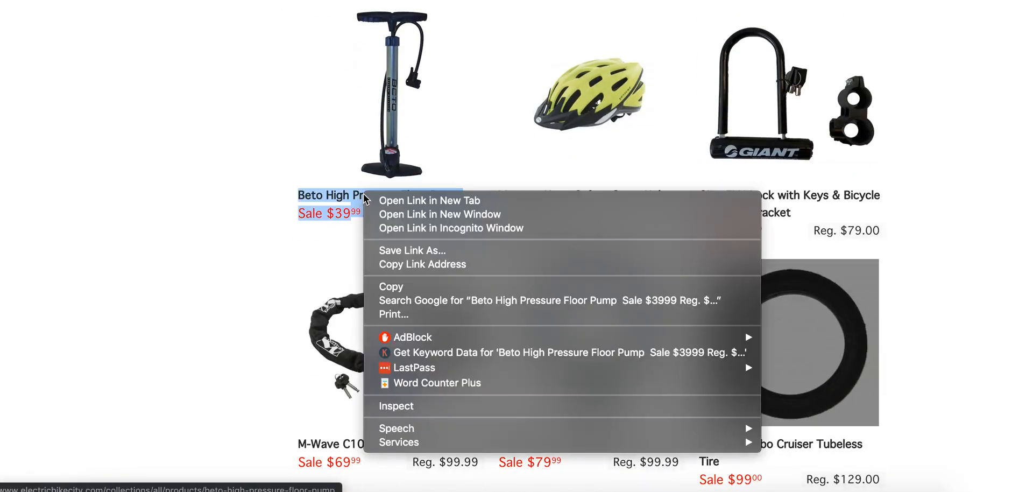
pyautogui.click(401, 260)
pyautogui.hotkey('ctrl', 'Tab')
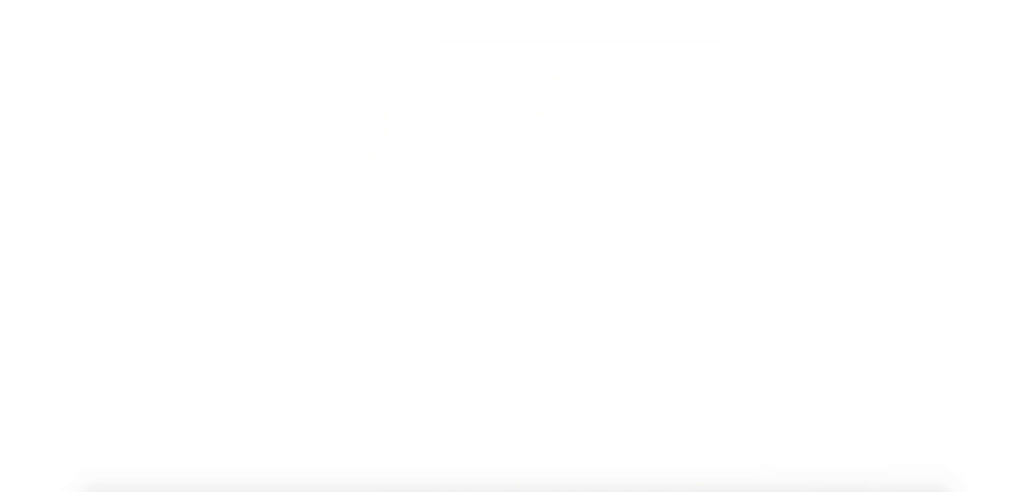
pyautogui.click(149, 213)
pyautogui.hotkey('ctrl', 'v')
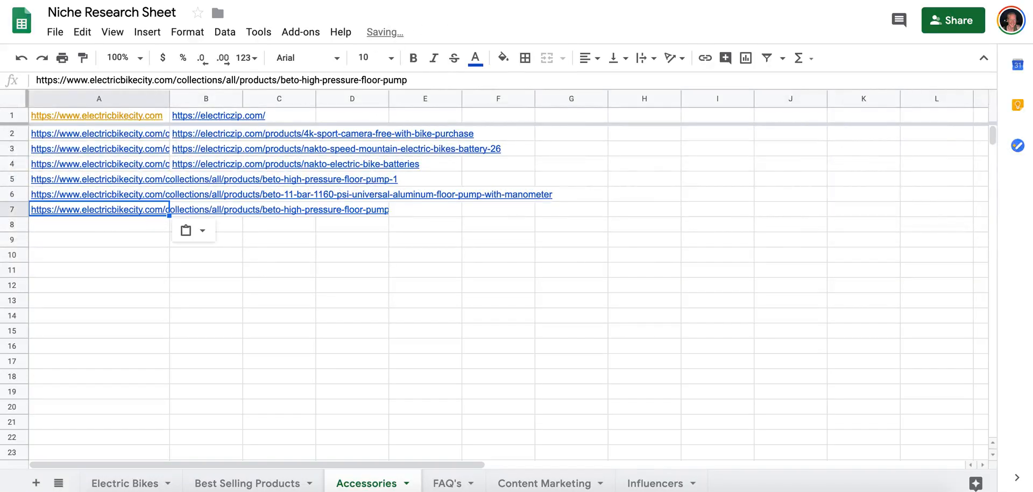
# View the store's Electric Bike Accessories collection page, copy its address and return to the research sheet.
pyautogui.hotkey('ctrl', 'shift', 'Tab')
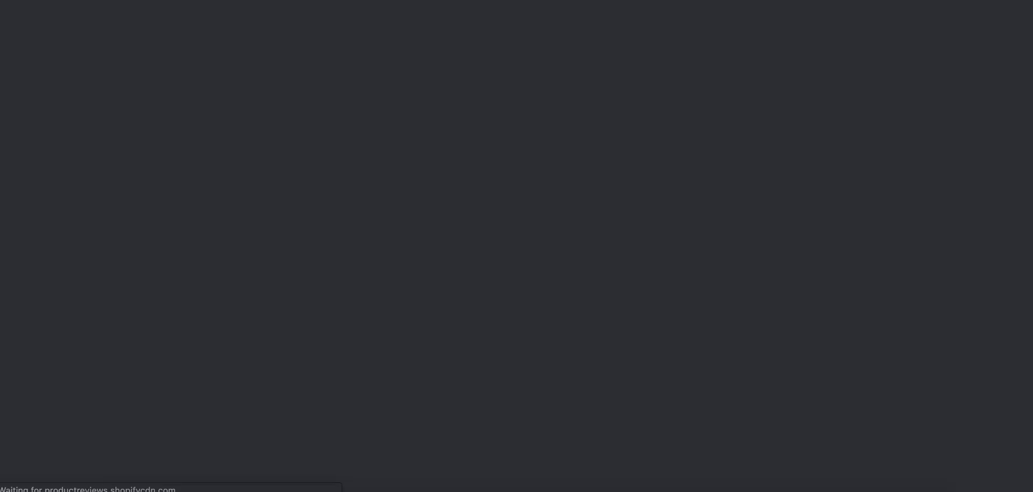
pyautogui.scroll(-10, 566, 304)
pyautogui.scroll(10, 566, 304)
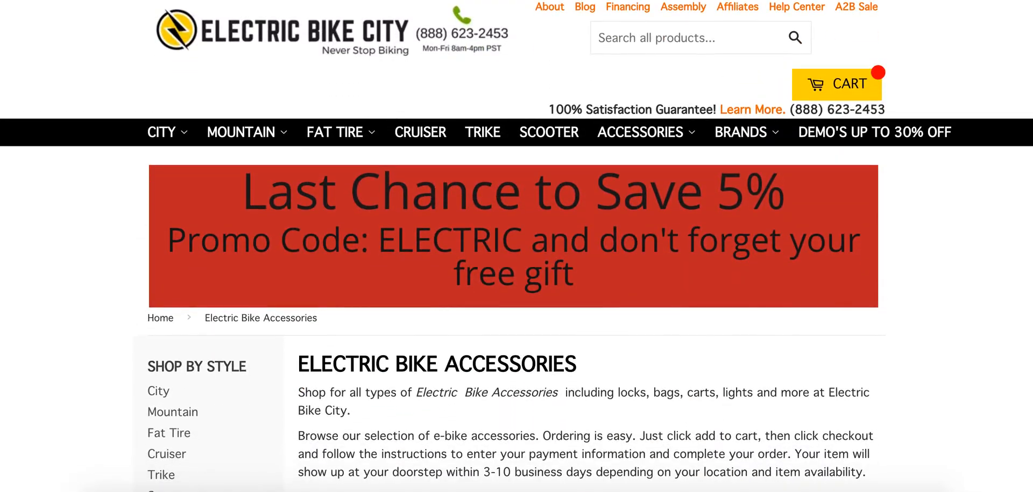
pyautogui.hotkey('ctrl', 'Tab')
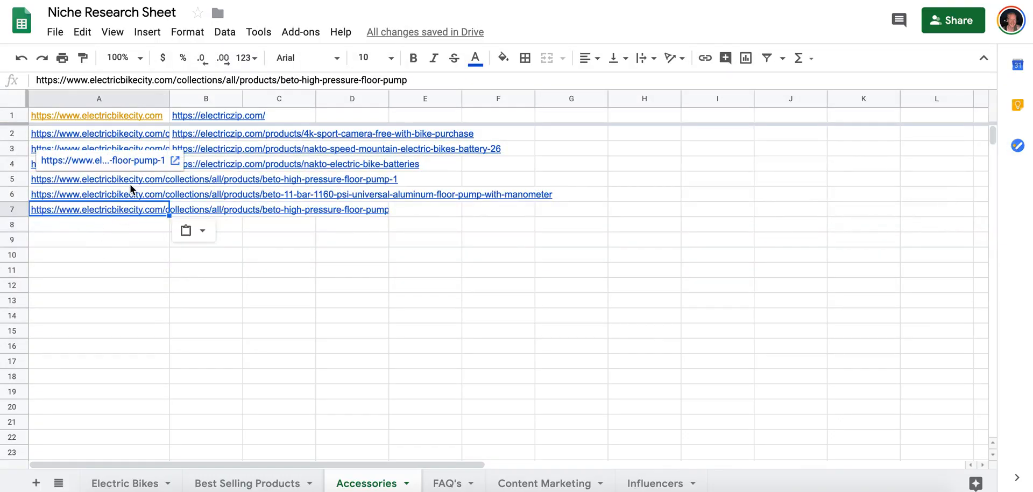
# Delete the three floor pump links from cells A5 to A7 of the Accessories sheet.
pyautogui.click(130, 182)
pyautogui.keyDown('shift'); pyautogui.click(128, 207); pyautogui.keyUp('shift')
pyautogui.press('Delete')
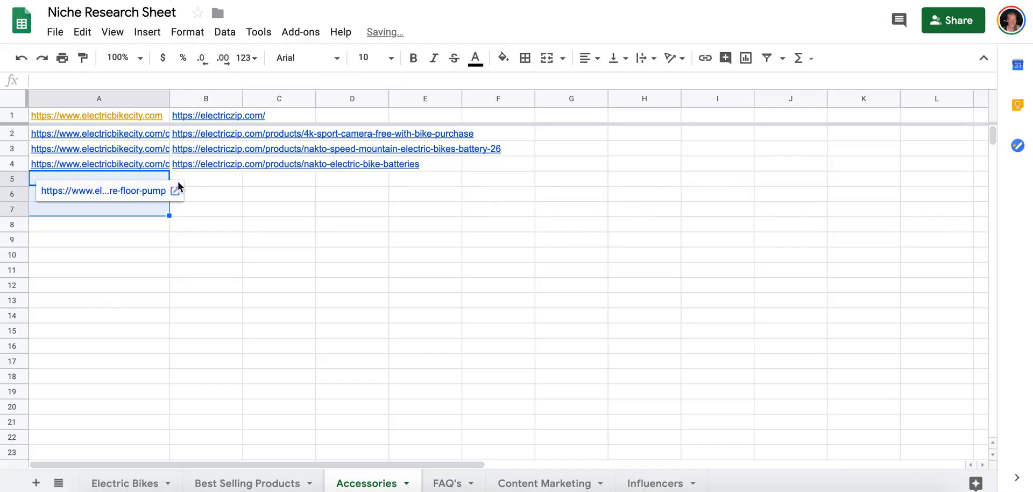
# Paste the electricbikecity.com/collections/accessories link into cell A5 of the Accessories sheet.
pyautogui.click(179, 187)
pyautogui.click(153, 171)
pyautogui.click(150, 181)
pyautogui.hotkey('ctrl', 'v')
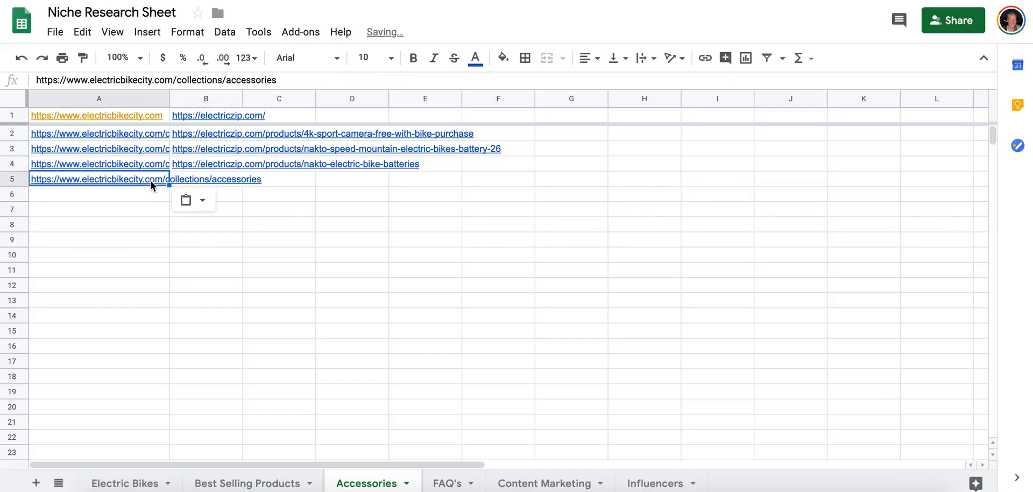
# Copy the address of the price-ascending All collection page into cell A6 of the Accessories sheet.
pyautogui.click(198, 177)
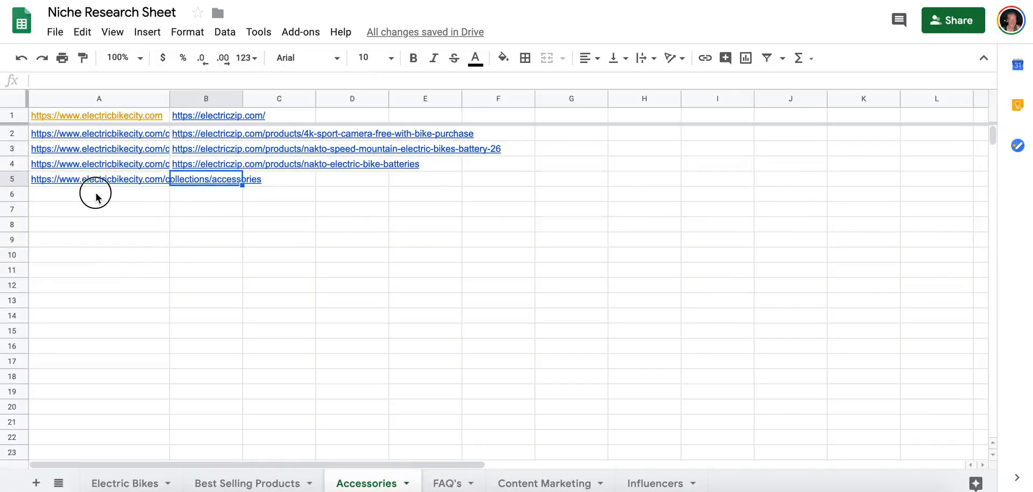
pyautogui.click(96, 192)
pyautogui.hotkey('ctrl', 'v')
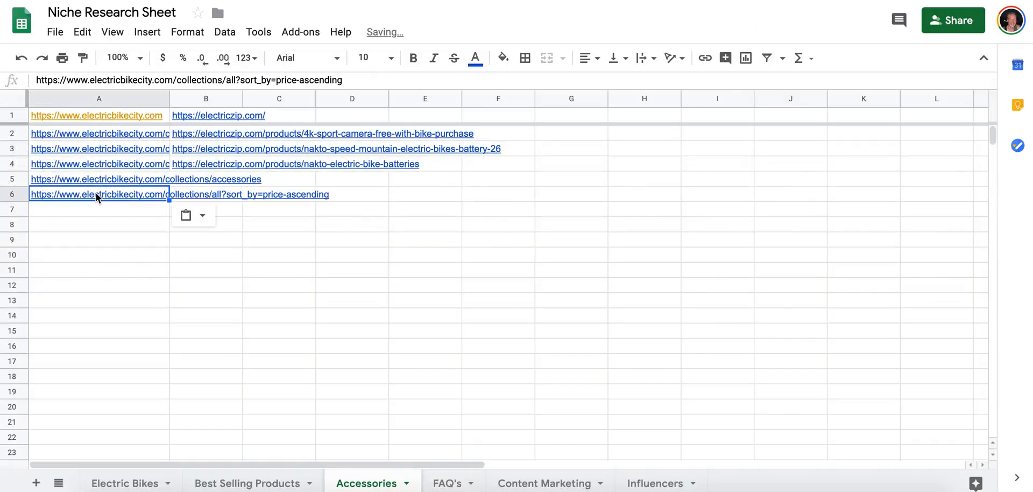
# Copy the electricitycycles.com link from cell B1 of Best Selling Products and return to the Accessories sheet.
pyautogui.click(225, 181)
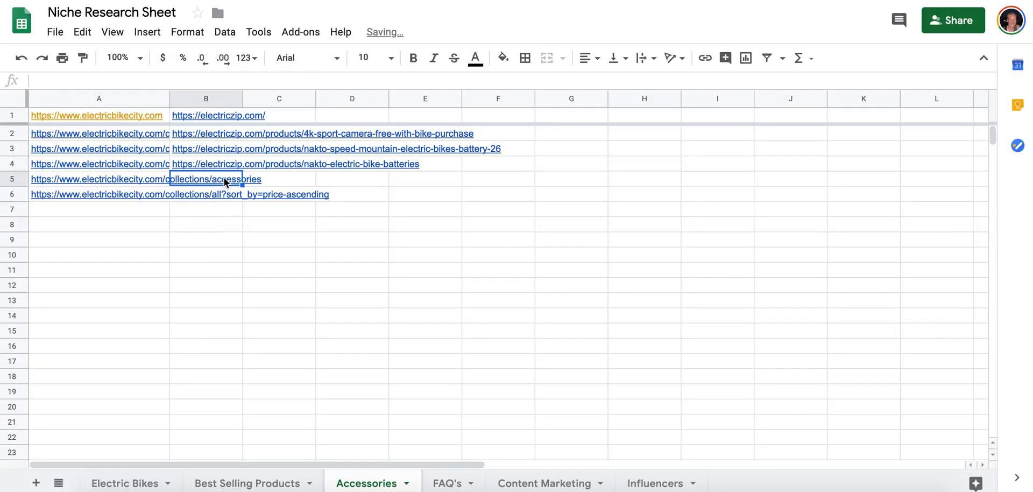
pyautogui.click(225, 115)
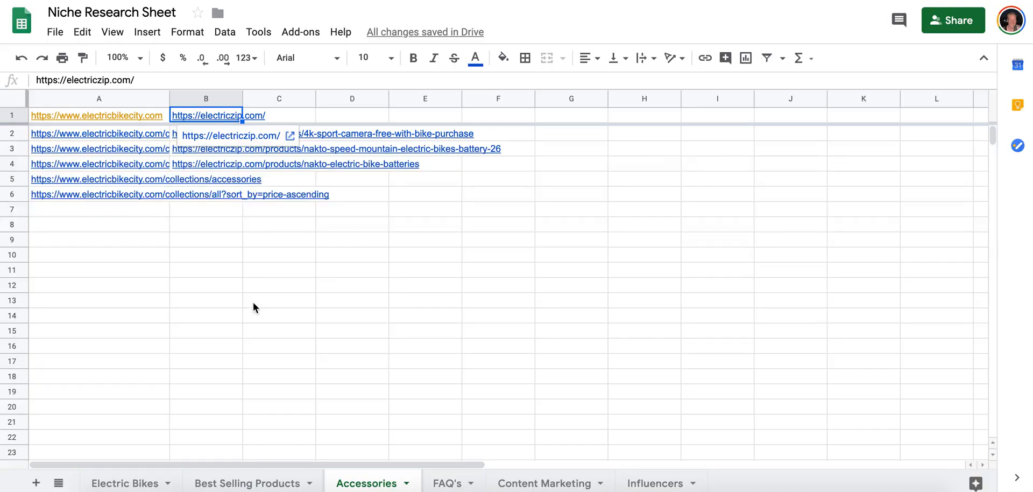
pyautogui.click(248, 483)
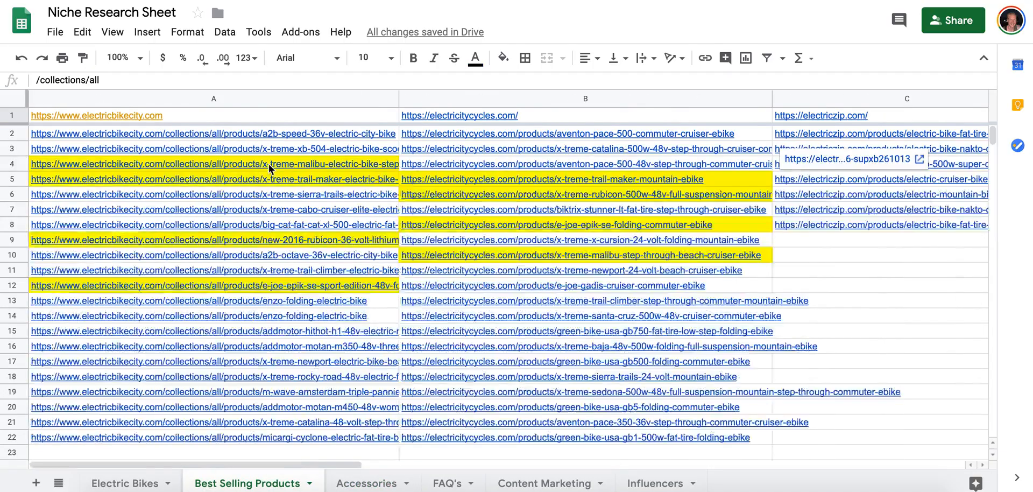
pyautogui.click(445, 118)
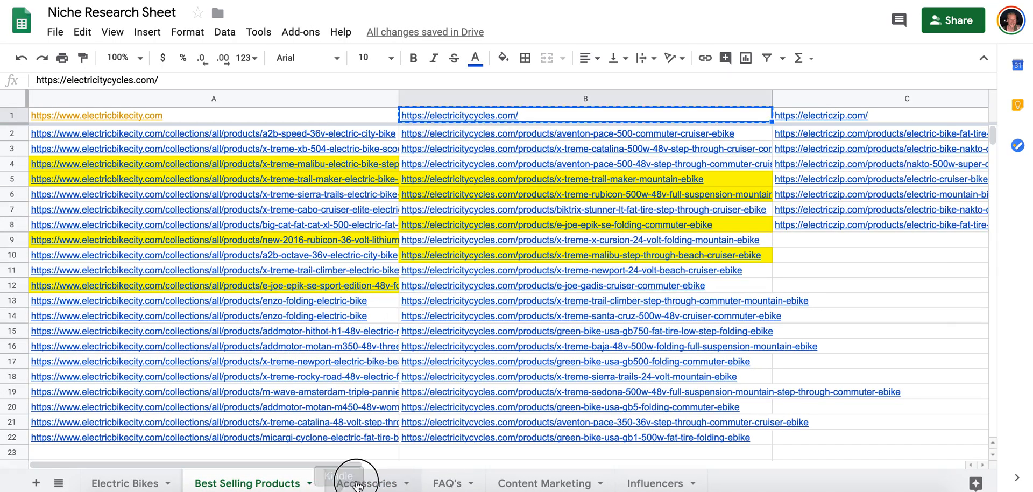
pyautogui.click(344, 483)
# Move the empty column C ahead of the electriczip.com column and paste the electricitycycles.com link into cell B1.
pyautogui.click(290, 99)
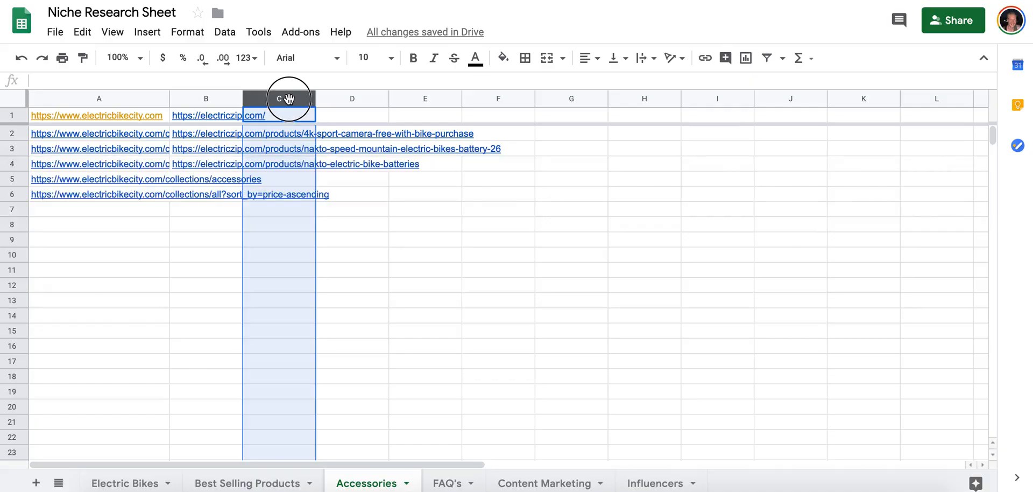
pyautogui.moveTo(289, 99); pyautogui.dragTo(208, 100)
pyautogui.click(215, 117)
pyautogui.hotkey('ctrl', 'v')
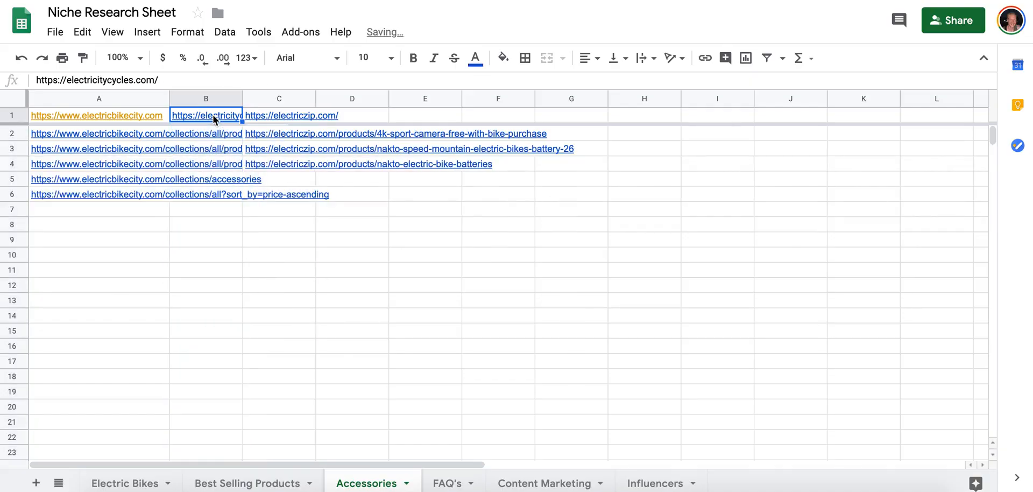
# Open the electricitycycles.com store from cell B1 of the Accessories sheet and check its navigation categories for accessories.
pyautogui.moveTo(215, 117)
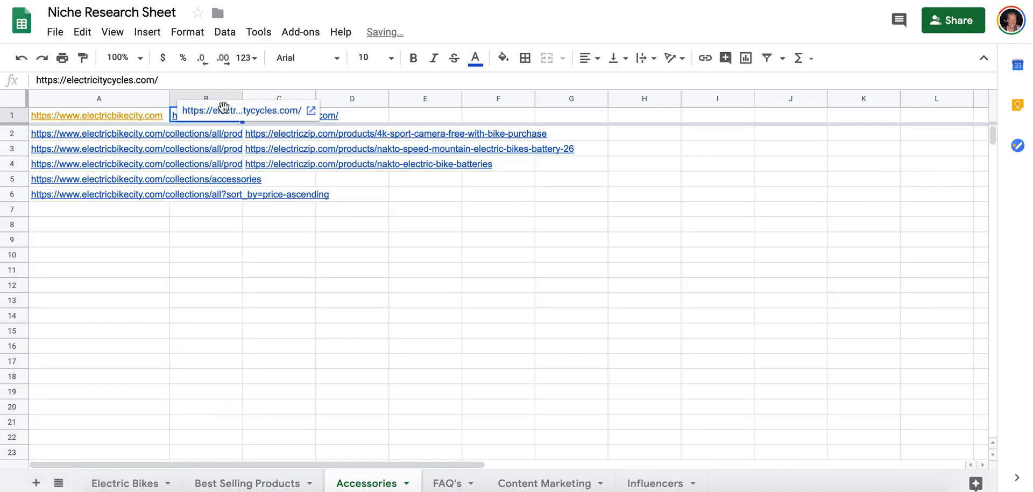
pyautogui.click(232, 111)
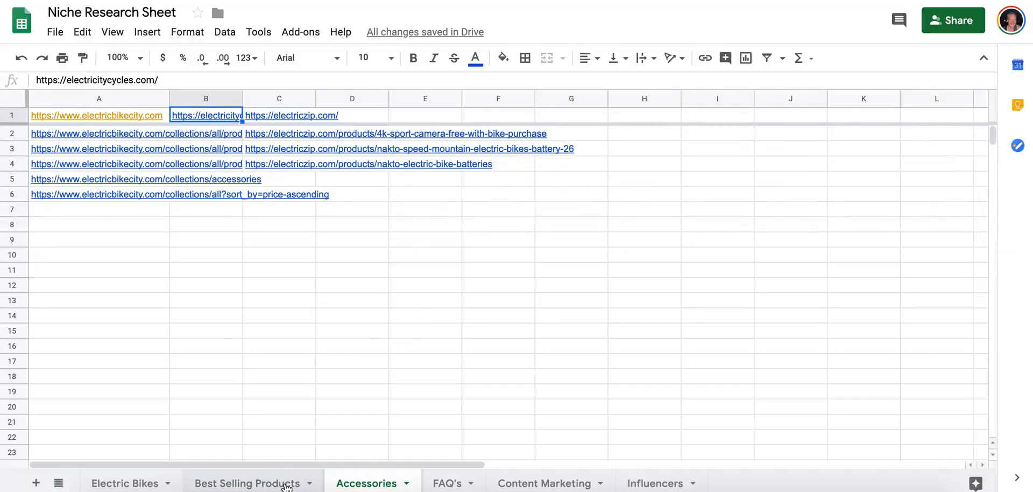
pyautogui.click(309, 485)
pyautogui.click(354, 485)
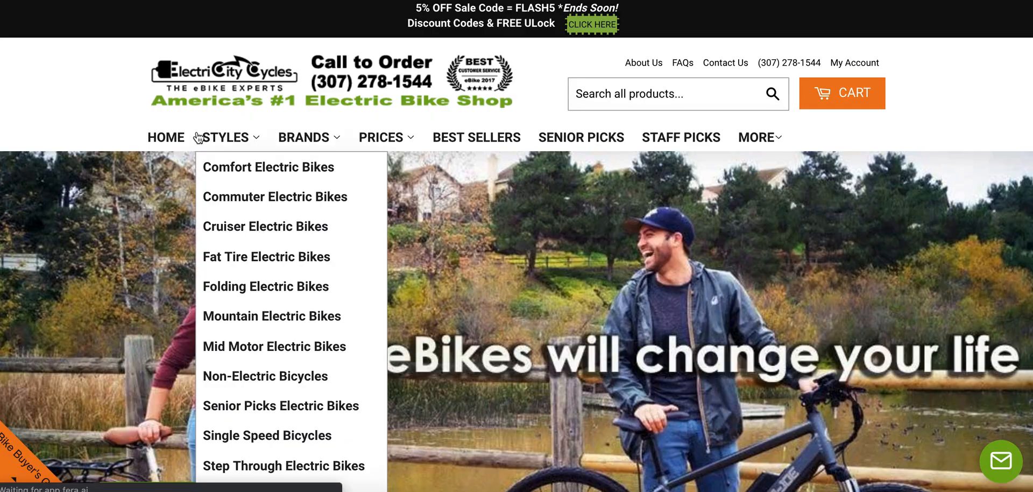
pyautogui.moveTo(764, 150)
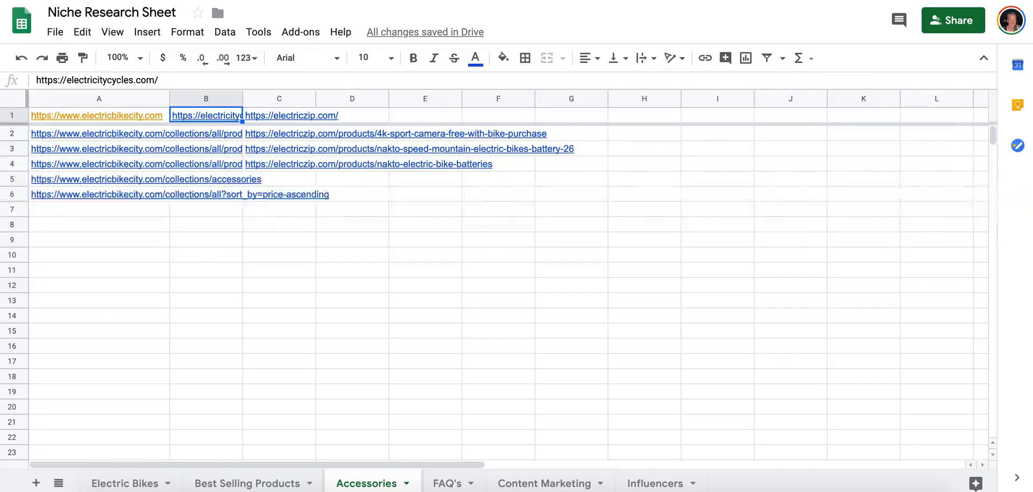
# Open the full electricitycycles.com product list using the text copied from row 1 of Best Selling Products, sorted by Price, low to high.
pyautogui.click(276, 481)
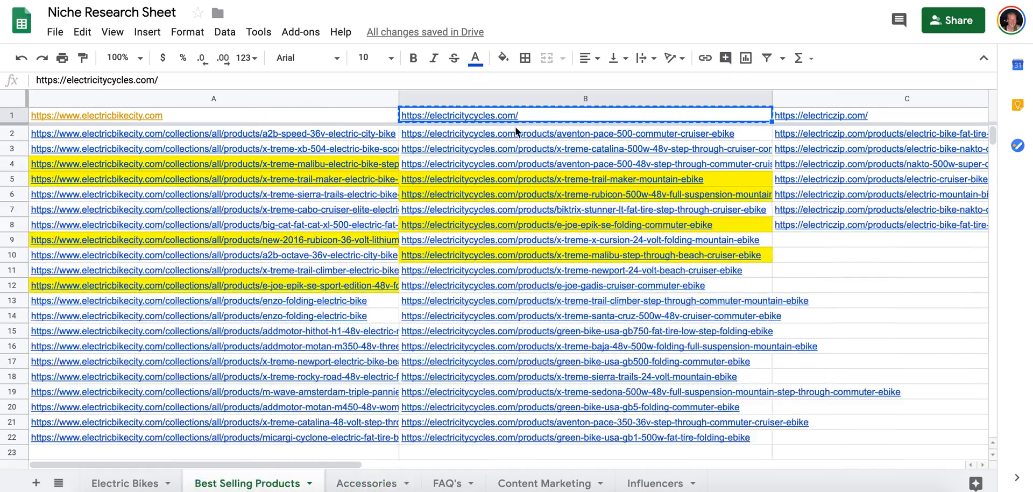
pyautogui.hscroll(5, 768, 154)
pyautogui.click(724, 118)
pyautogui.hotkey('ctrl', 'c')
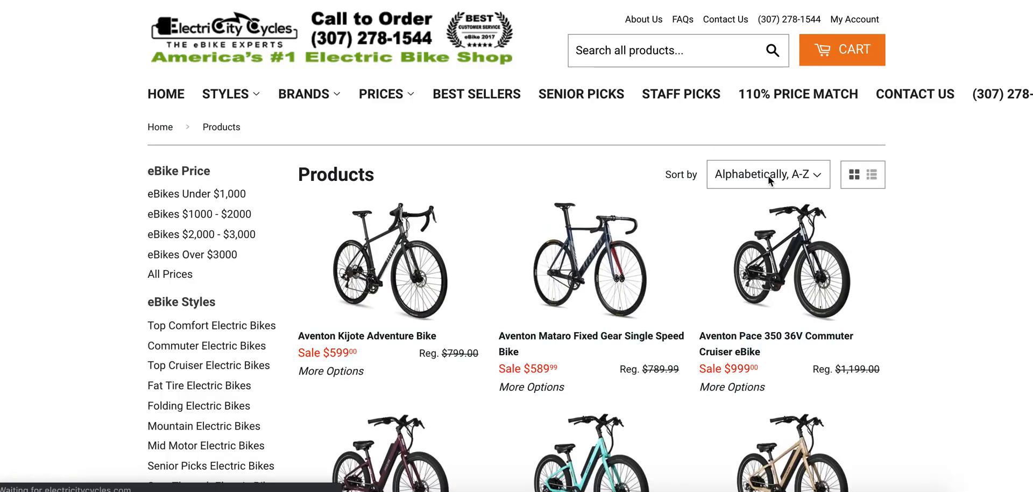
pyautogui.click(770, 181)
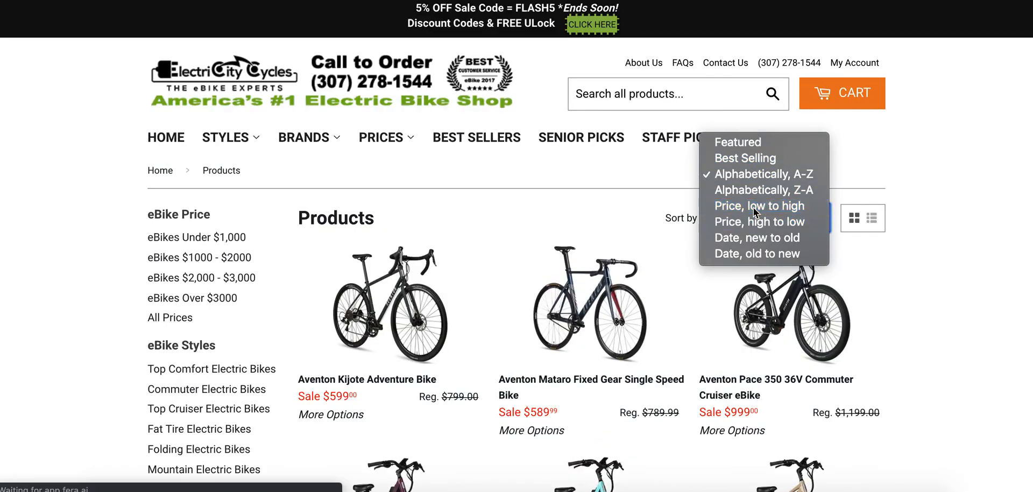
pyautogui.click(754, 207)
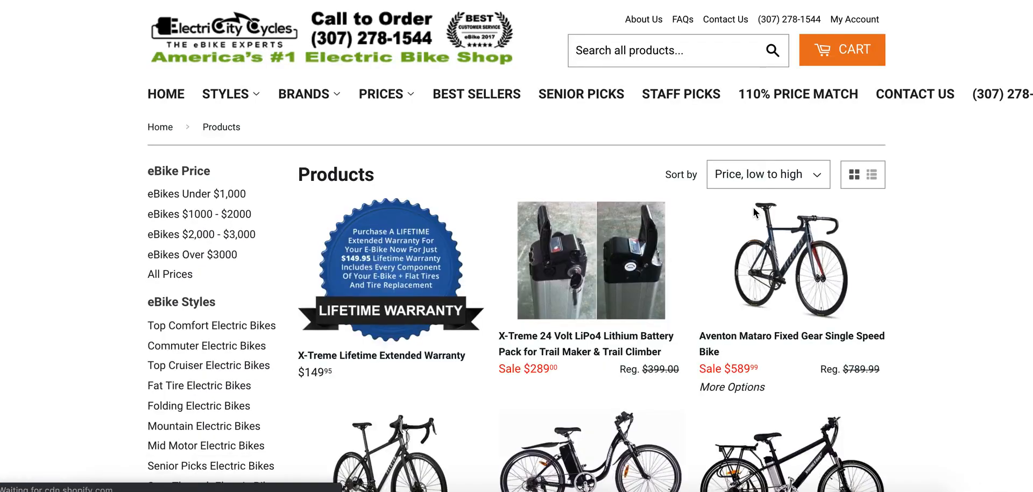
# Copy the X-Treme Lifetime Extended Warranty product link into cell B2 of the Accessories sheet.
pyautogui.scroll(-3, 892, 180)
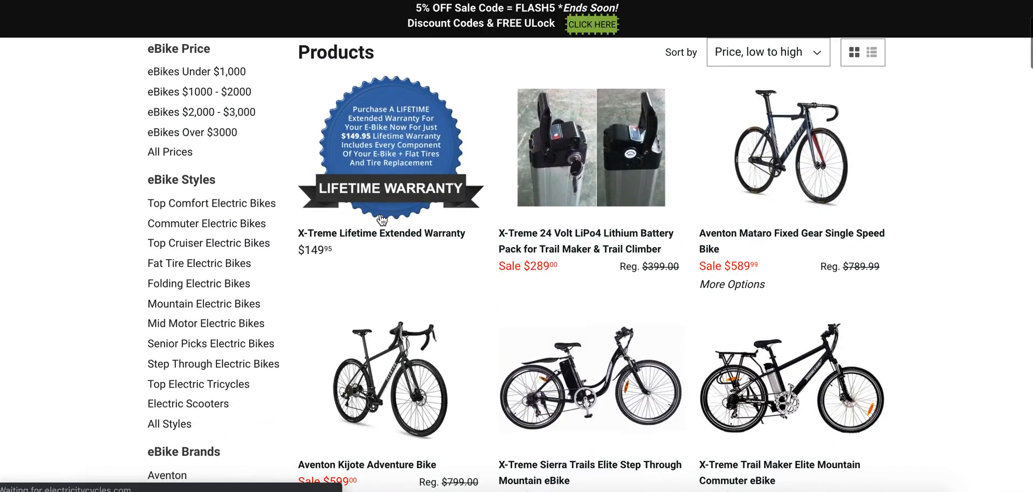
pyautogui.rightClick(375, 238)
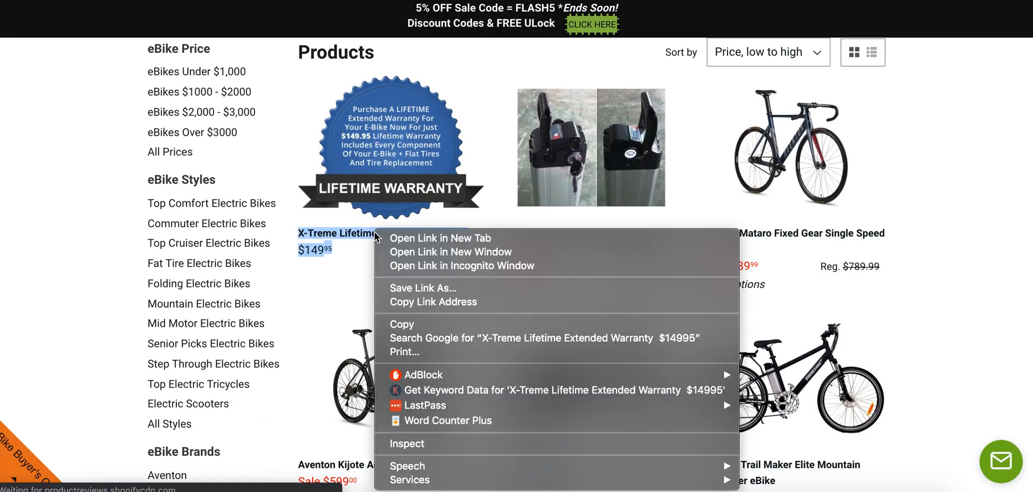
pyautogui.click(409, 300)
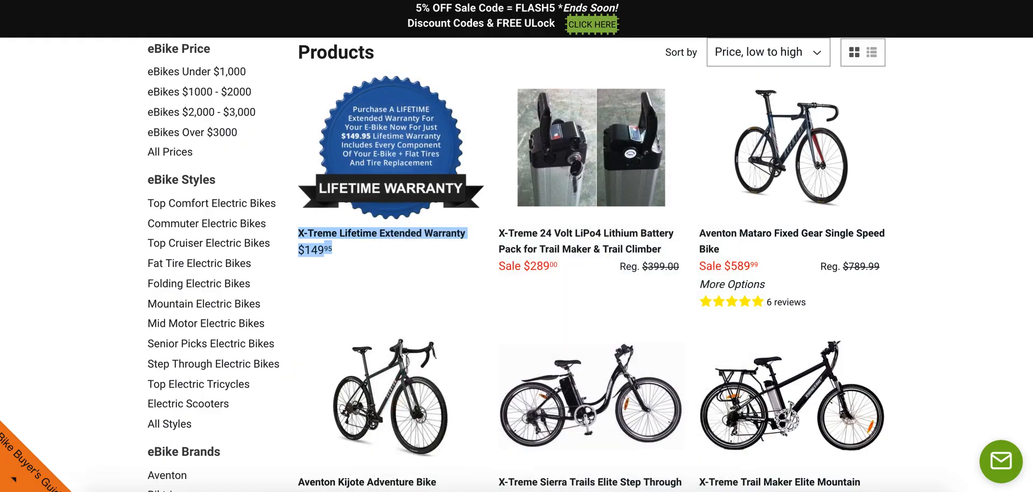
pyautogui.click(439, 1)
pyautogui.click(350, 486)
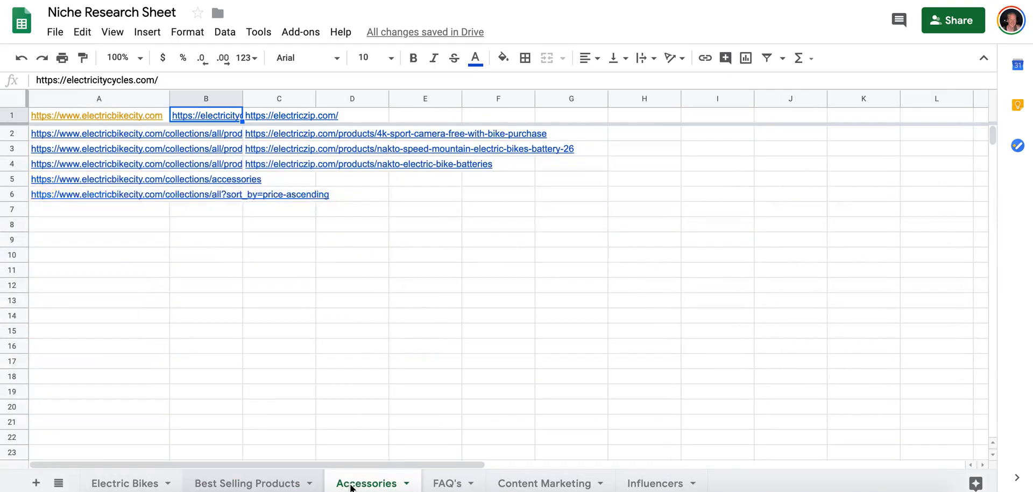
pyautogui.click(225, 137)
pyautogui.hotkey('ctrl', 'v')
pyautogui.press('Return')
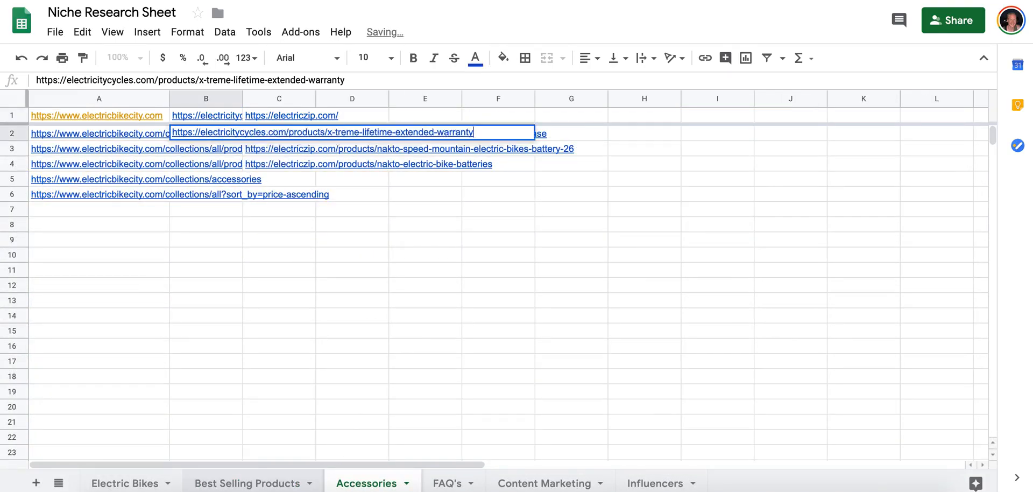
pyautogui.press('Return')
# Copy the link of the X-Treme 24 Volt LiPo4 Lithium Battery Pack into cell B3 of the Accessories sheet.
pyautogui.click(350, 1)
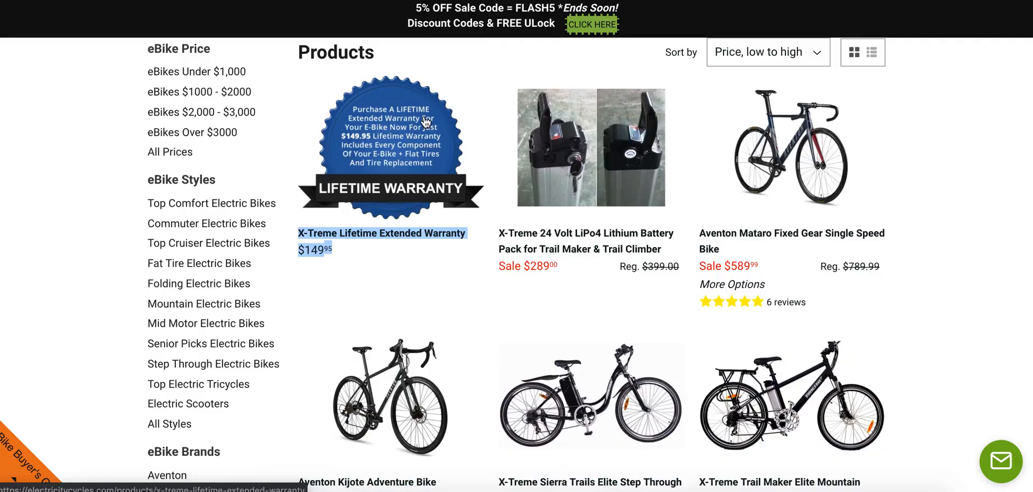
pyautogui.rightClick(554, 230)
pyautogui.click(507, 302)
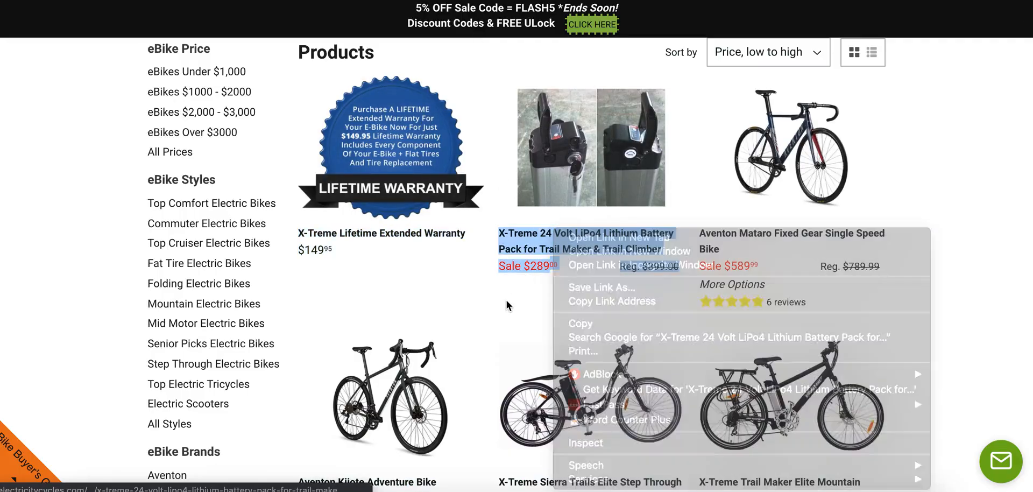
pyautogui.click(536, 237)
pyautogui.rightClick(536, 237)
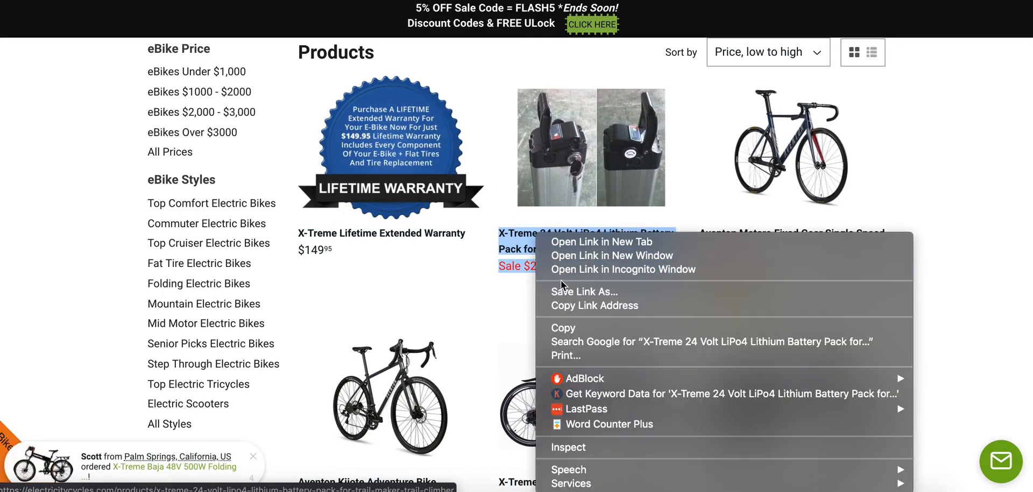
pyautogui.click(561, 302)
pyautogui.click(301, 1)
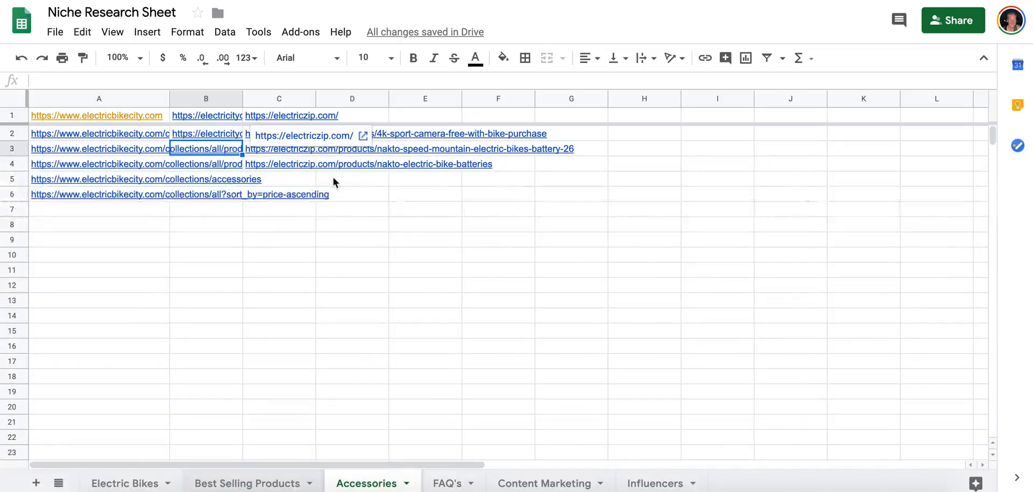
pyautogui.press('super+v')
pyautogui.press('Return')
# Check the Aventon Mataro Fixed Gear Single Speed Bike page for accessory add-ons, and return to the product list.
pyautogui.click(533, 1)
pyautogui.scroll(-20, 501, 252)
pyautogui.scroll(20, 501, 249)
pyautogui.scroll(-2, 448, 308)
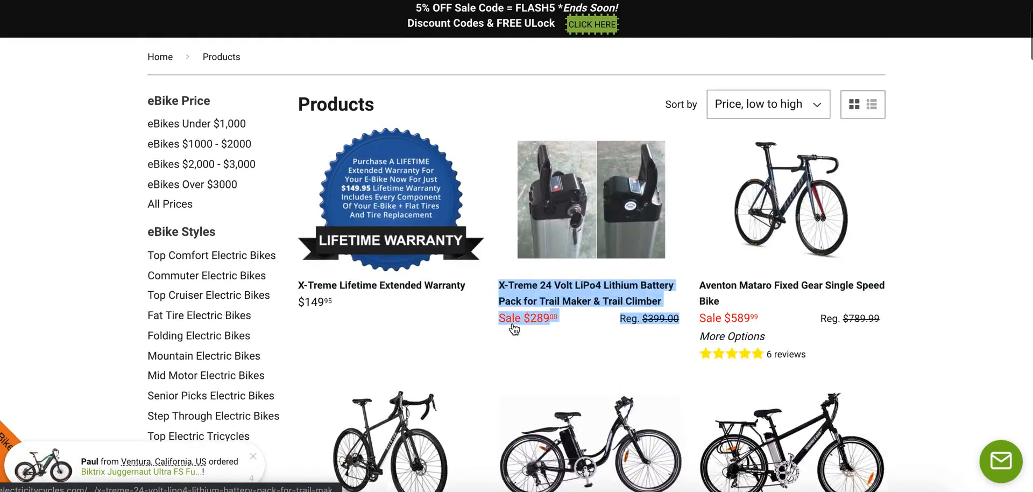
pyautogui.click(790, 294)
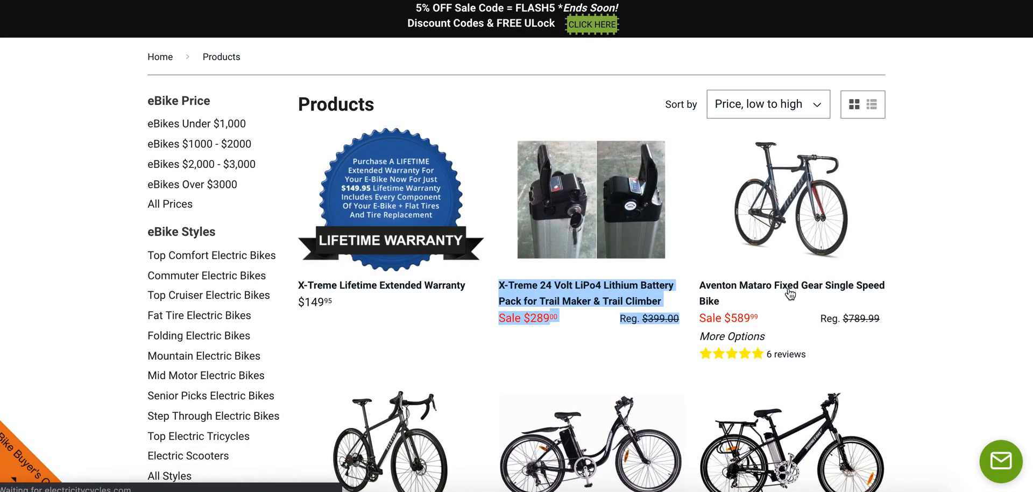
pyautogui.scroll(-3, 790, 294)
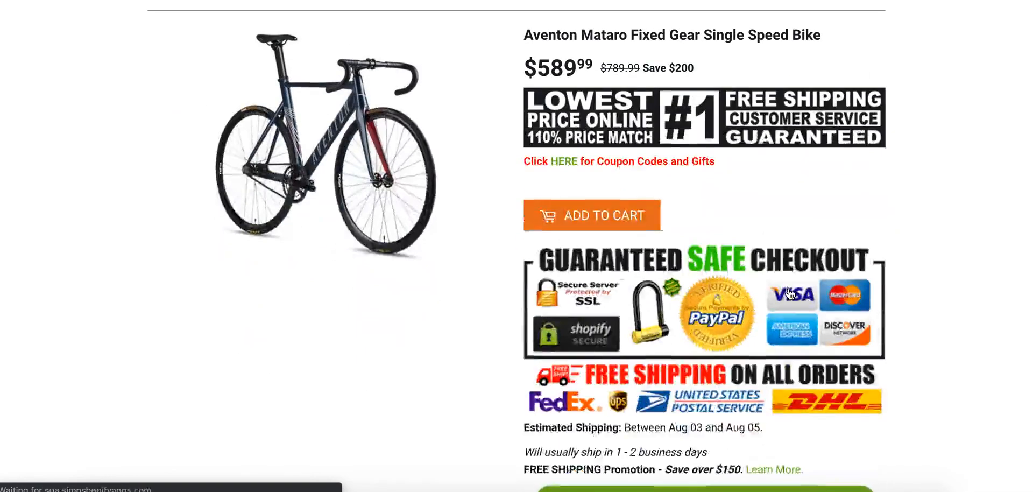
pyautogui.scroll(-2, 790, 293)
pyautogui.scroll(4, 813, 273)
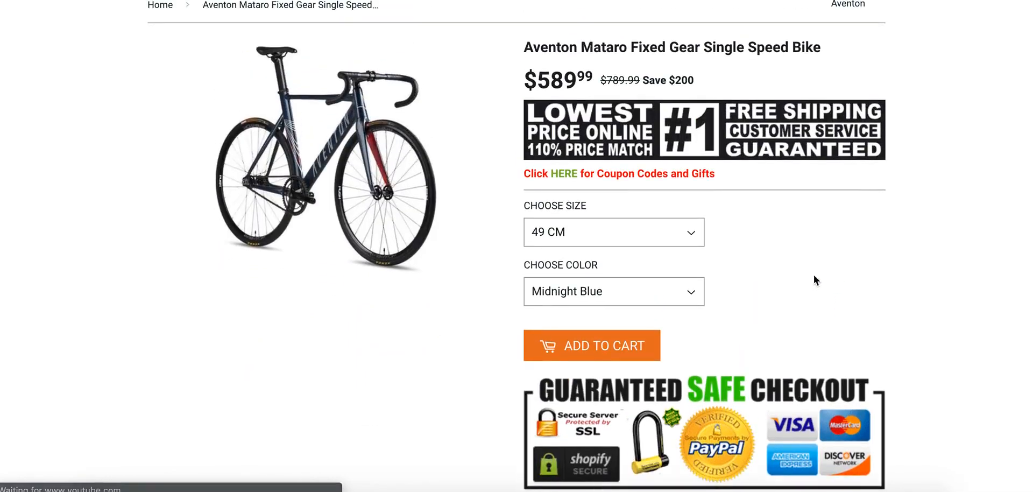
pyautogui.scroll(-15, 733, 279)
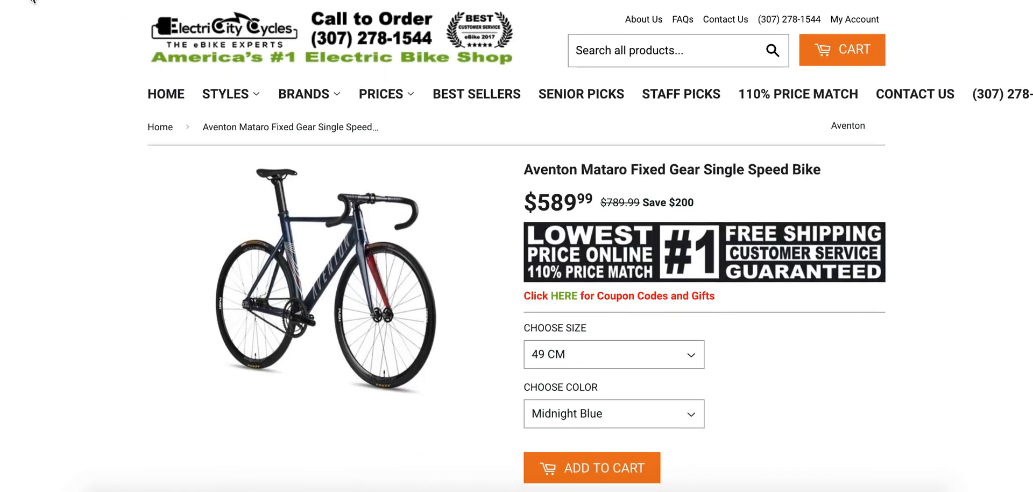
pyautogui.hotkey('alt', 'Left')
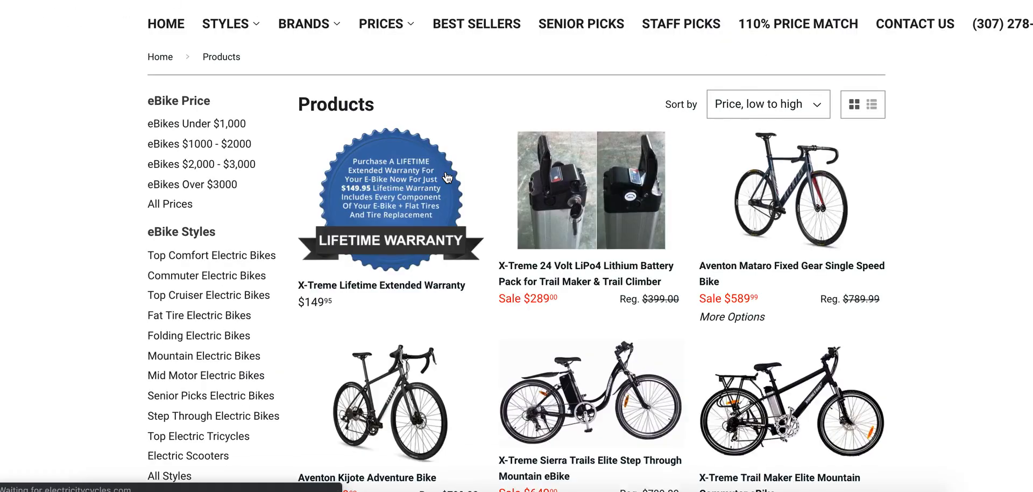
# Sort the products by Best Selling and examine the color and size options of the Aventon Pace 500 Commuter Cruiser eBike.
pyautogui.scroll(-7, 741, 262)
pyautogui.scroll(10, 741, 262)
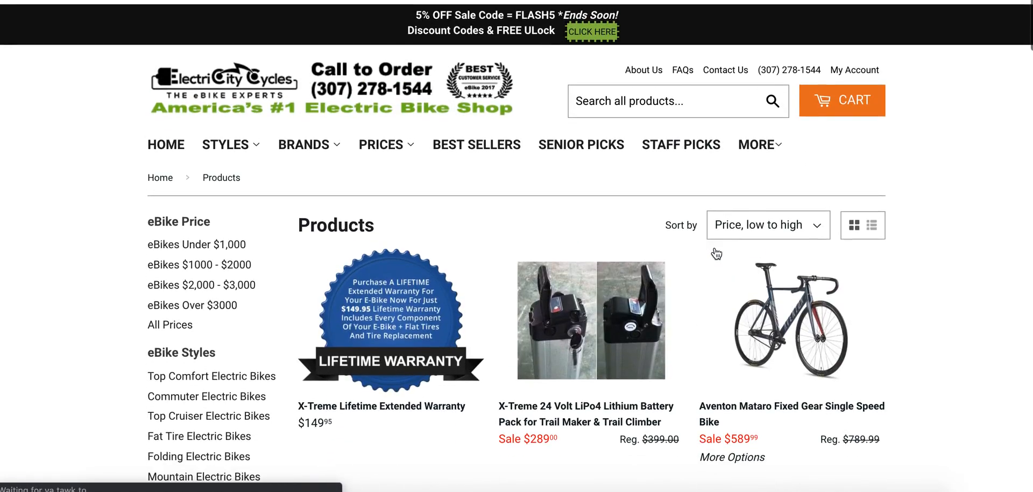
pyautogui.click(767, 216)
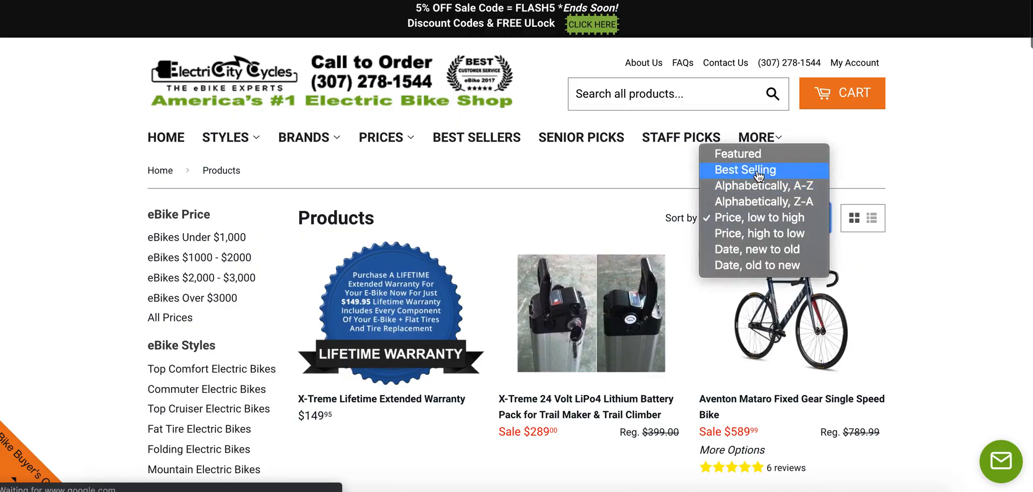
pyautogui.click(759, 175)
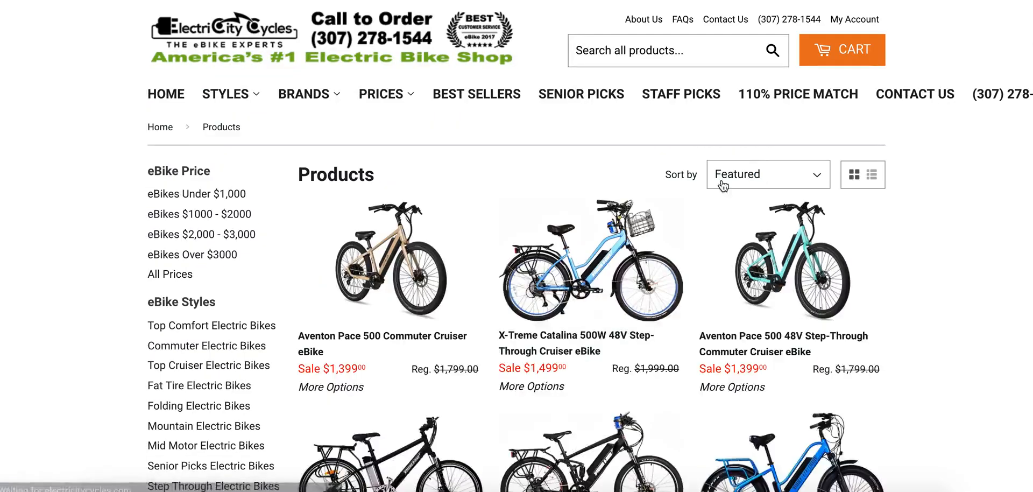
pyautogui.click(395, 265)
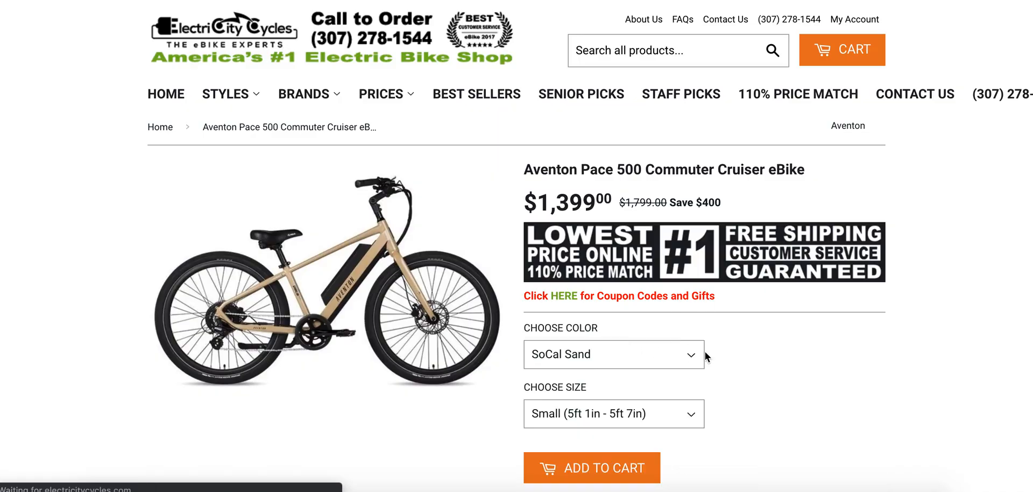
pyautogui.scroll(-3, 706, 354)
pyautogui.click(603, 199)
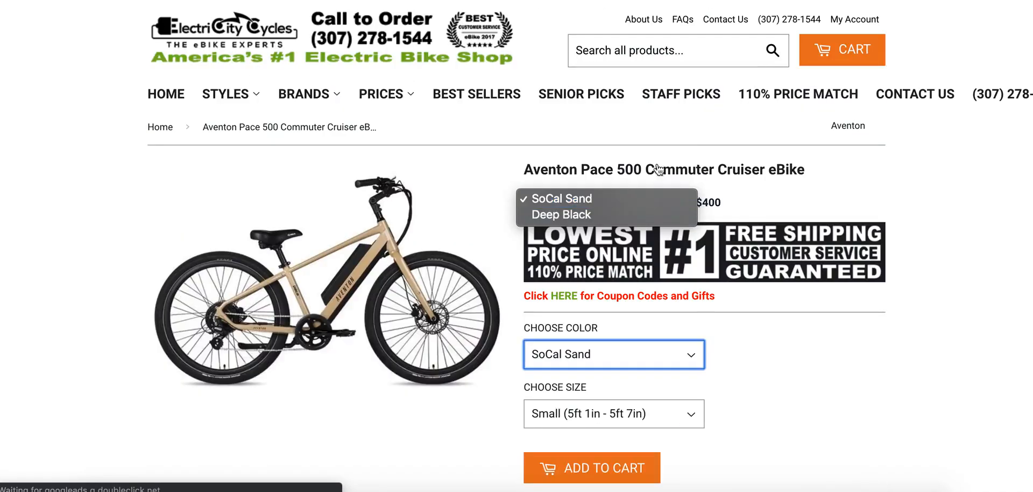
pyautogui.click(597, 414)
pyautogui.click(726, 376)
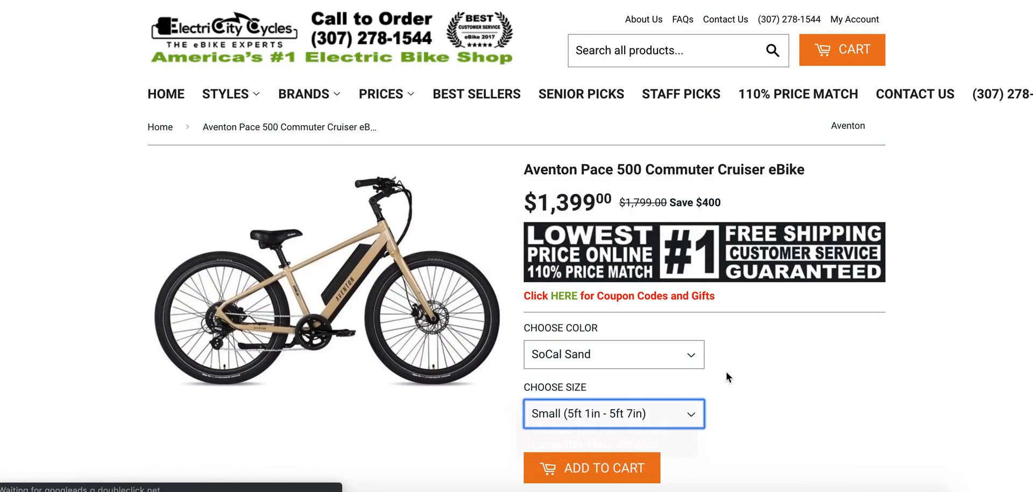
pyautogui.scroll(-10, 726, 371)
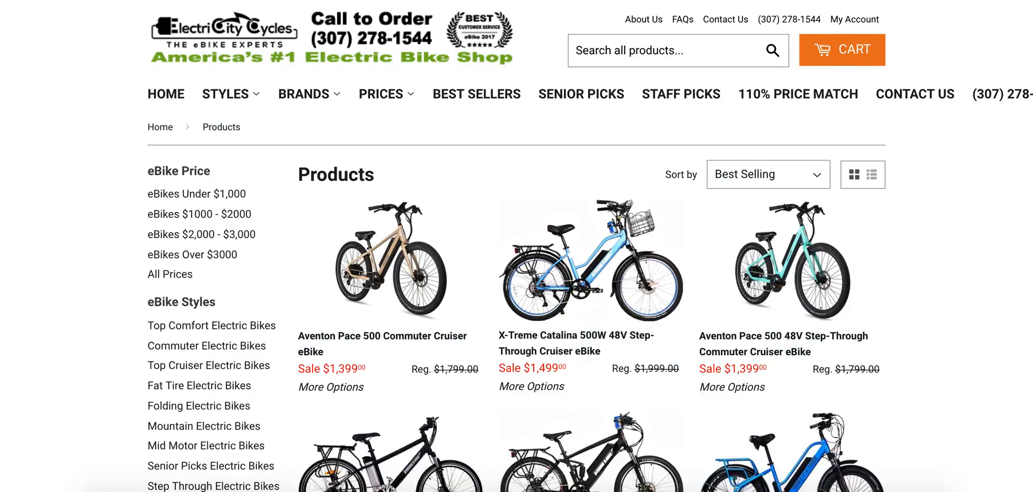
# Examine the X-Treme Catalina 500W 48V Step-Through Cruiser eBike page and its color options for accessory add-ons.
pyautogui.click(546, 342)
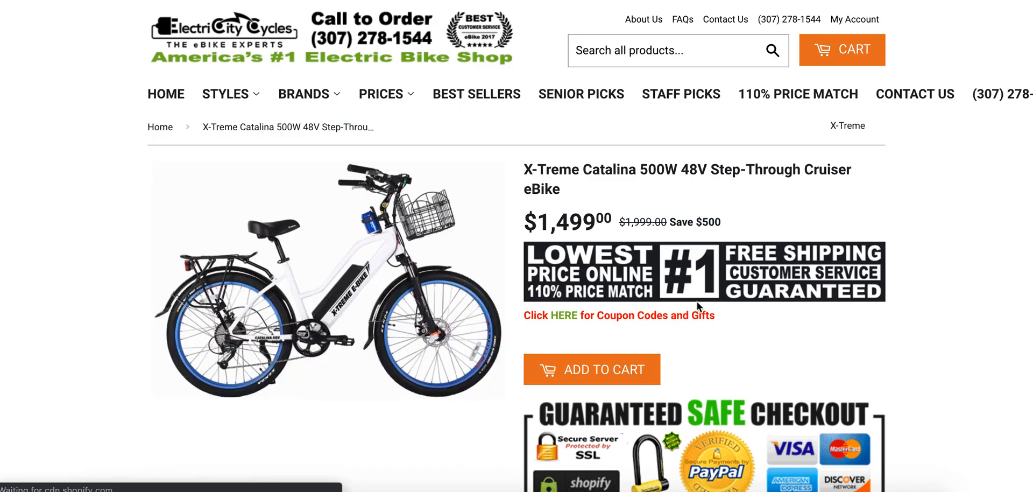
pyautogui.scroll(-3, 696, 301)
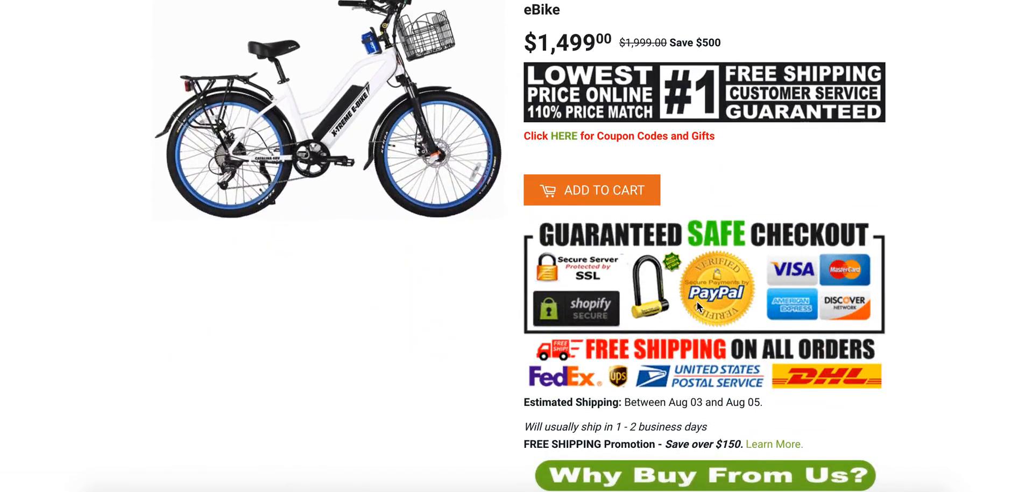
pyautogui.click(650, 203)
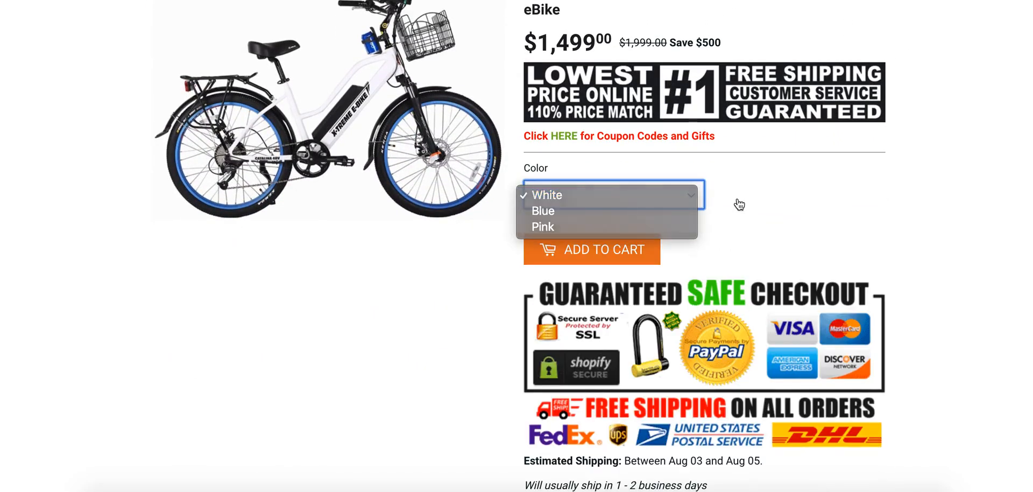
pyautogui.scroll(3, 737, 198)
pyautogui.scroll(-1, 738, 199)
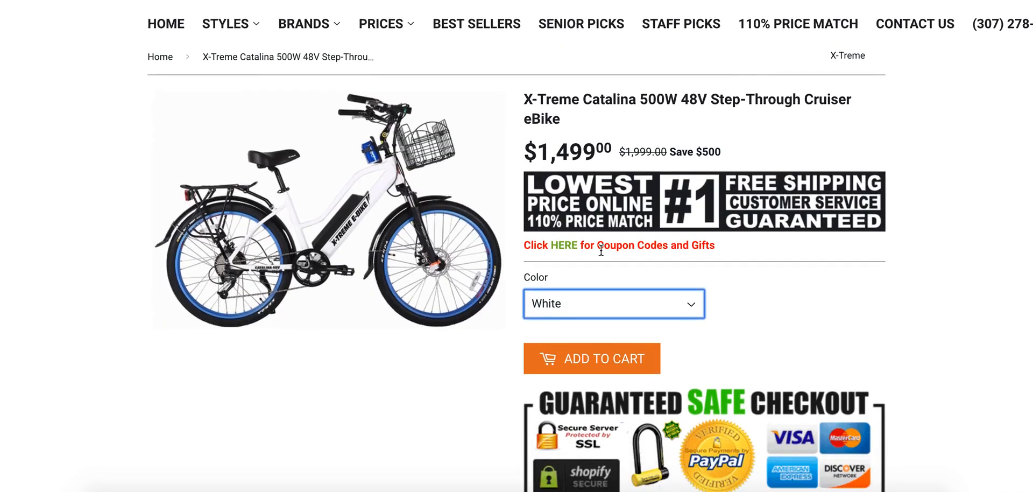
pyautogui.scroll(-2, 565, 350)
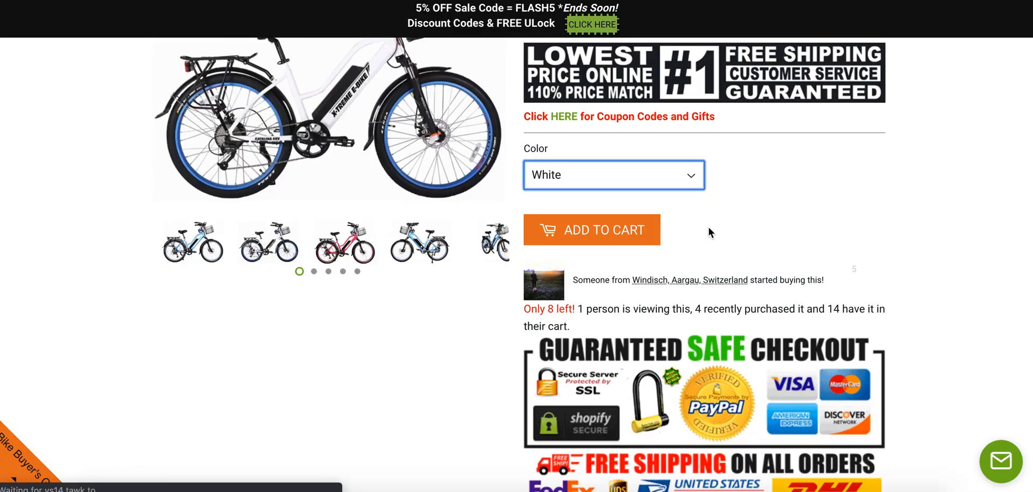
pyautogui.scroll(5, 709, 233)
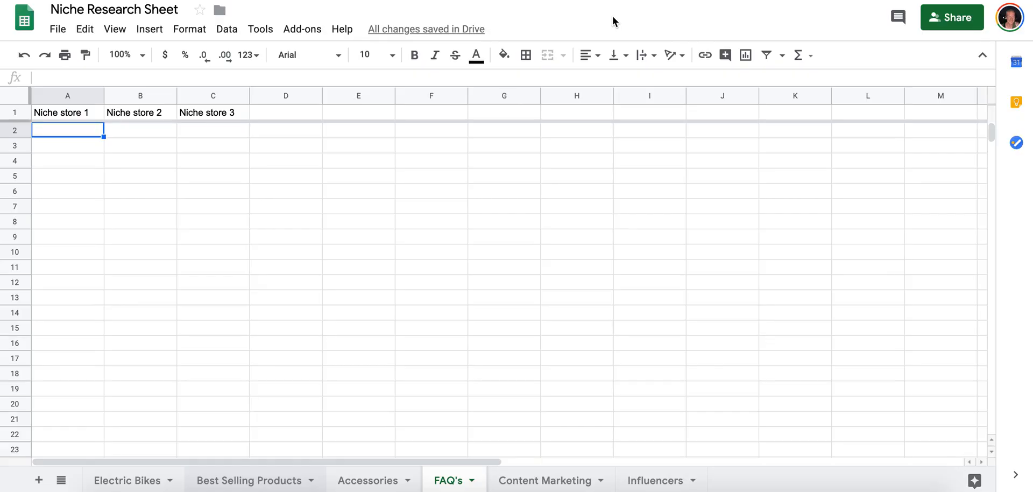
# Copy the electricbikecity.com and electricitycycles.com links from row 1 of the Accessories sheet into row 1 of the FAQ's sheet, and widen columns A to C.
pyautogui.click(371, 482)
pyautogui.click(132, 114)
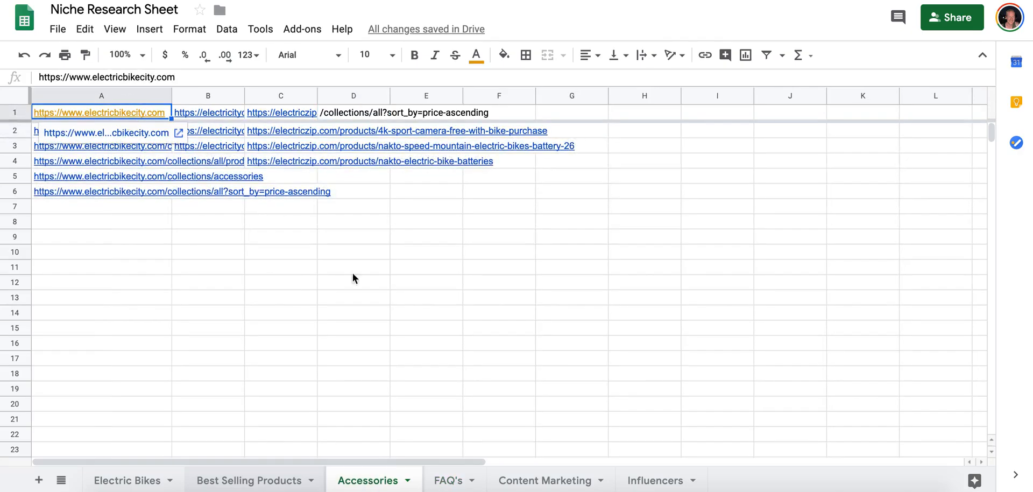
pyautogui.keyDown('shift'); pyautogui.click(301, 117); pyautogui.keyUp('shift')
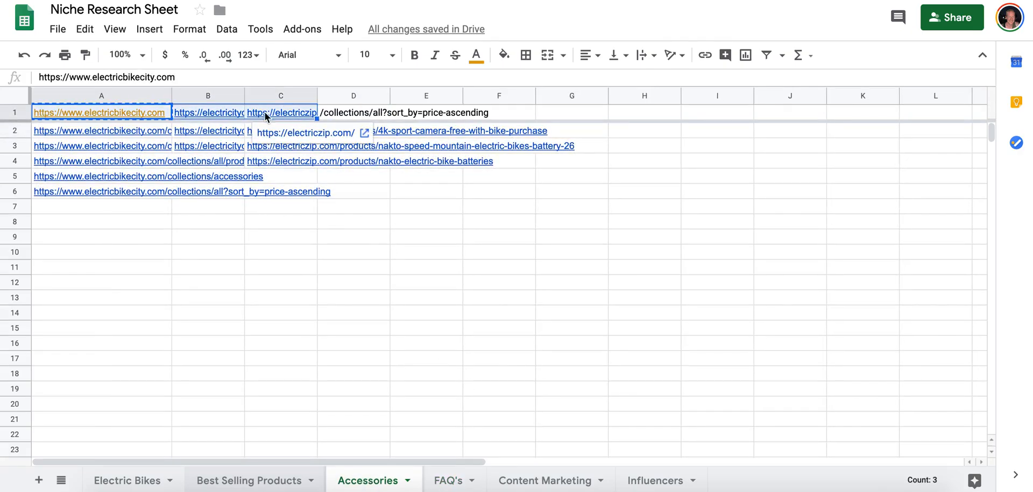
pyautogui.keyDown('shift'); pyautogui.click(237, 114); pyautogui.keyUp('shift')
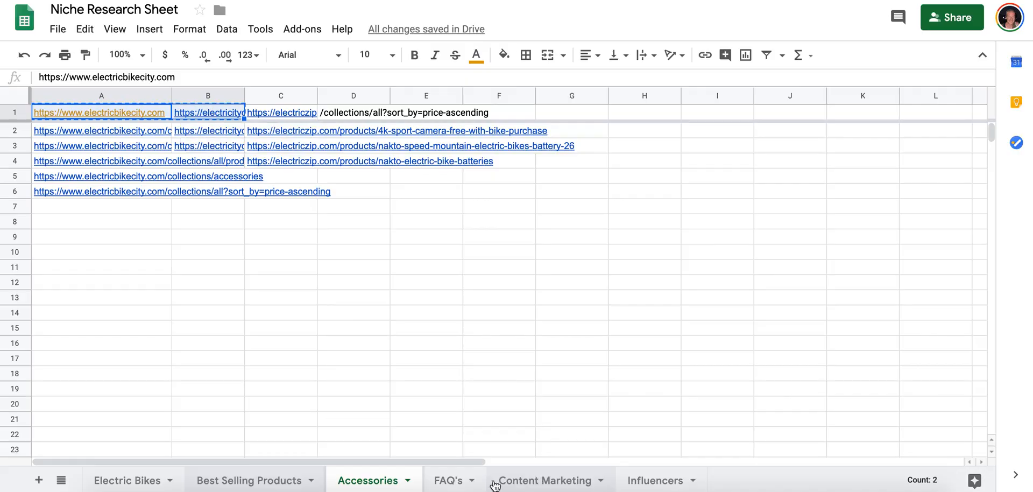
pyautogui.click(448, 480)
pyautogui.click(94, 113)
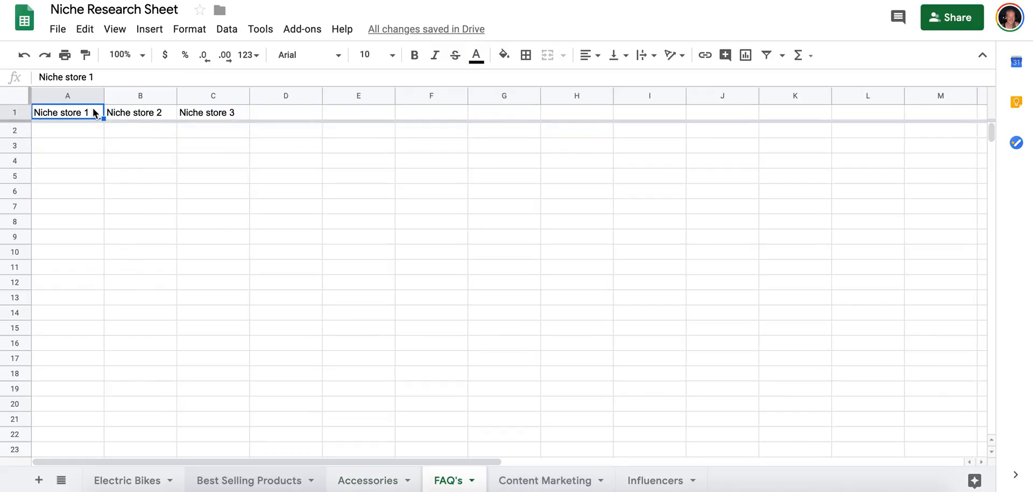
pyautogui.hotkey('ctrl', 'v')
pyautogui.moveTo(102, 95); pyautogui.dragTo(174, 95)
pyautogui.moveTo(246, 95); pyautogui.dragTo(302, 94)
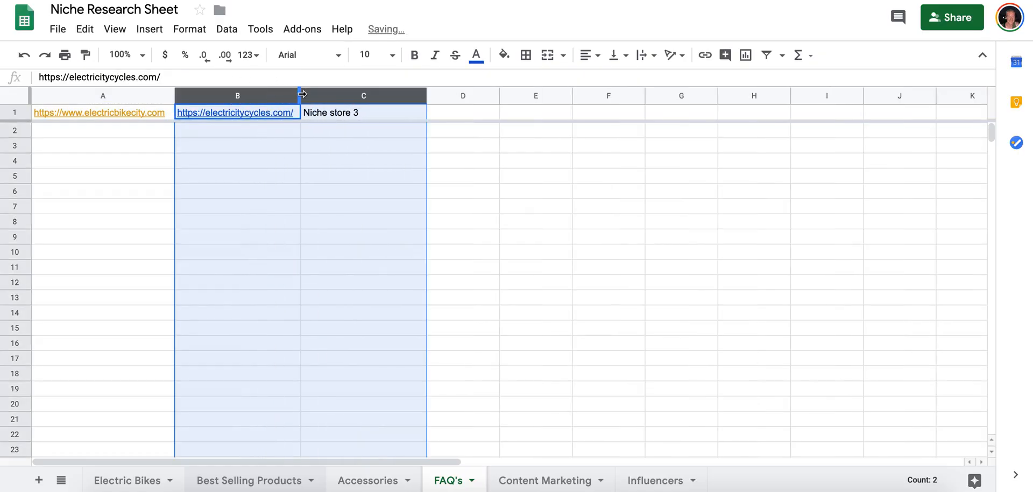
# Open the electricbikecity.com store from cell A1 and look through the question list in its Help Center.
pyautogui.click(120, 132)
pyautogui.click(126, 113)
pyautogui.click(128, 132)
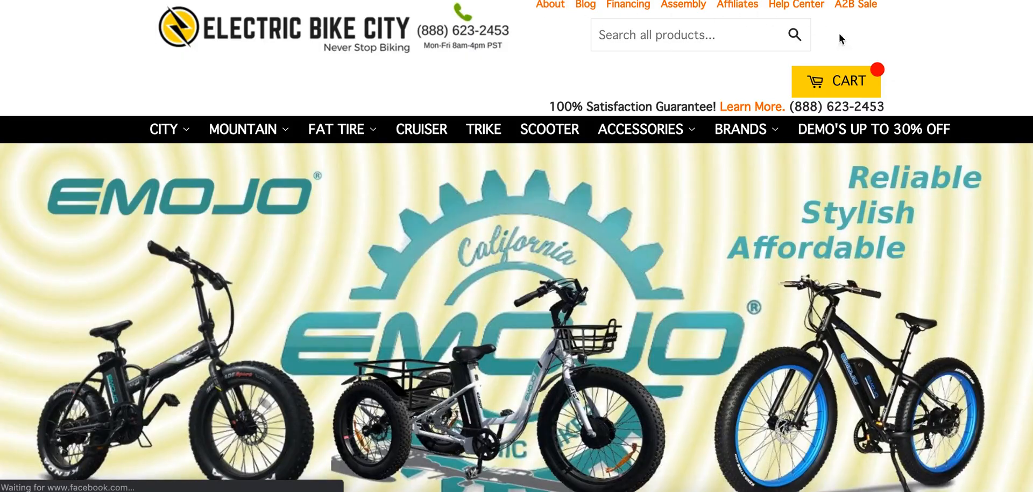
pyautogui.scroll(-20, 401, 219)
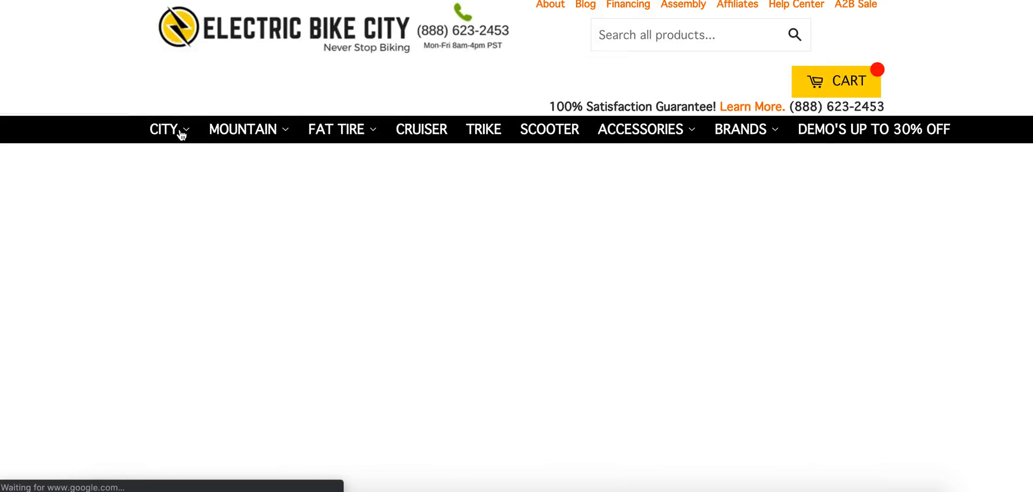
pyautogui.scroll(-5, 181, 135)
pyautogui.scroll(1, 180, 134)
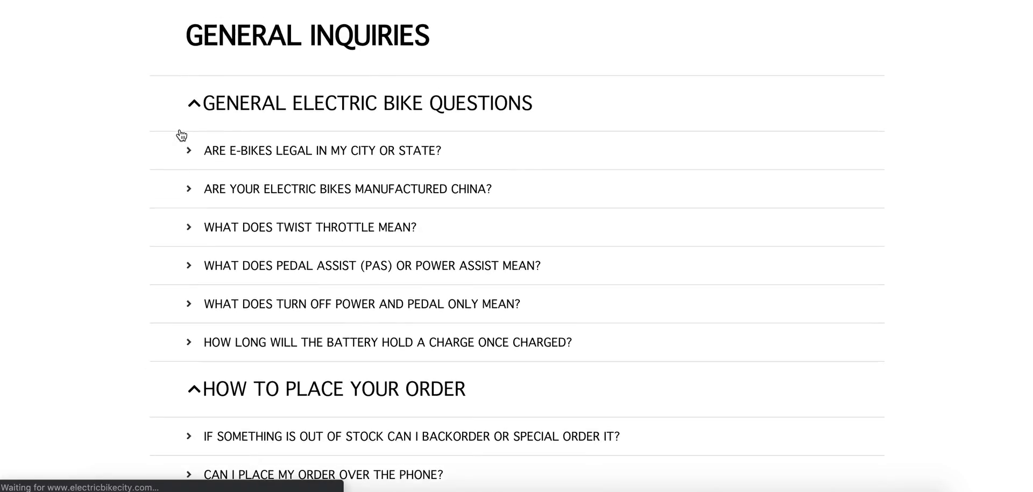
pyautogui.scroll(6, 161, 97)
pyautogui.scroll(-20, 169, 182)
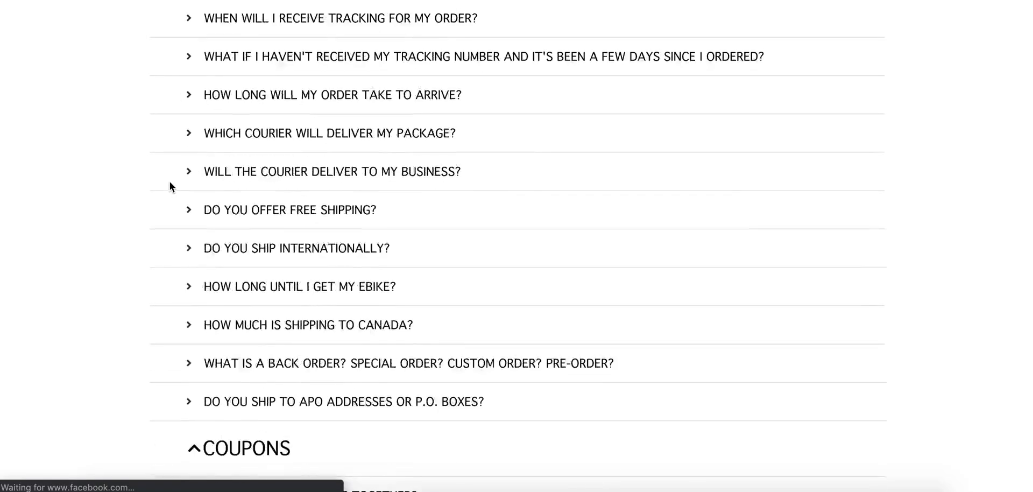
pyautogui.scroll(-20, 169, 182)
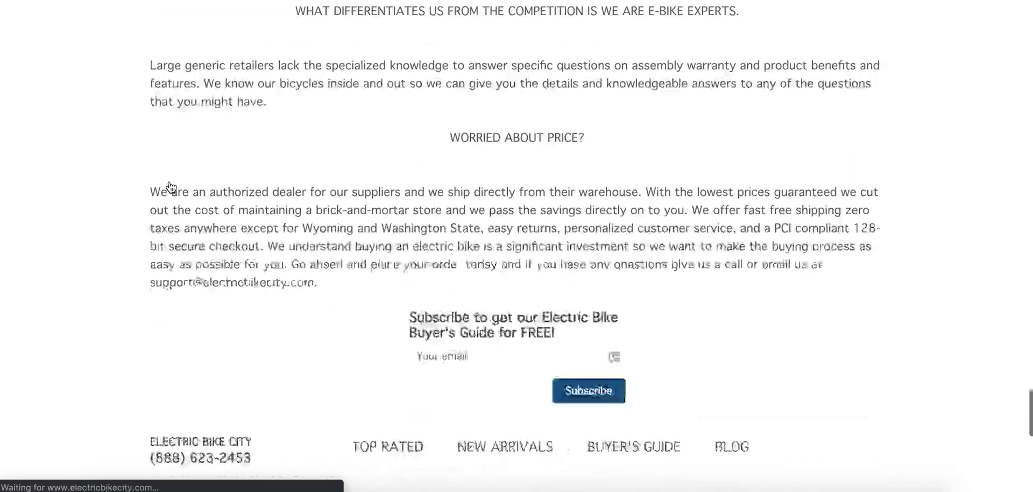
pyautogui.scroll(20, 170, 182)
pyautogui.scroll(20, 169, 182)
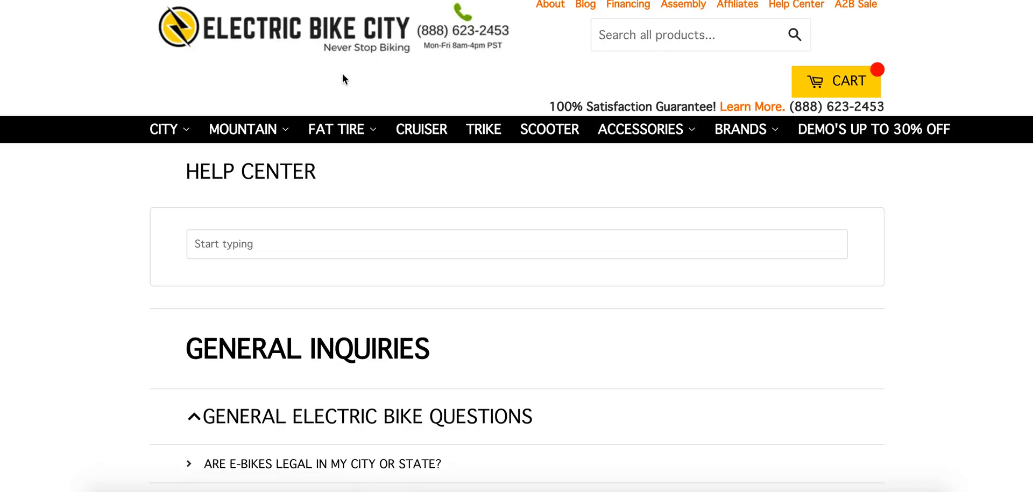
# Put the Electric Bike City Help Center page link into cell A2 of the FAQ's sheet.
pyautogui.hotkey('ctrl', 'shift', 'Tab')
pyautogui.click(99, 134)
pyautogui.write('https://www.electricbikecity.com/apps/help-center')
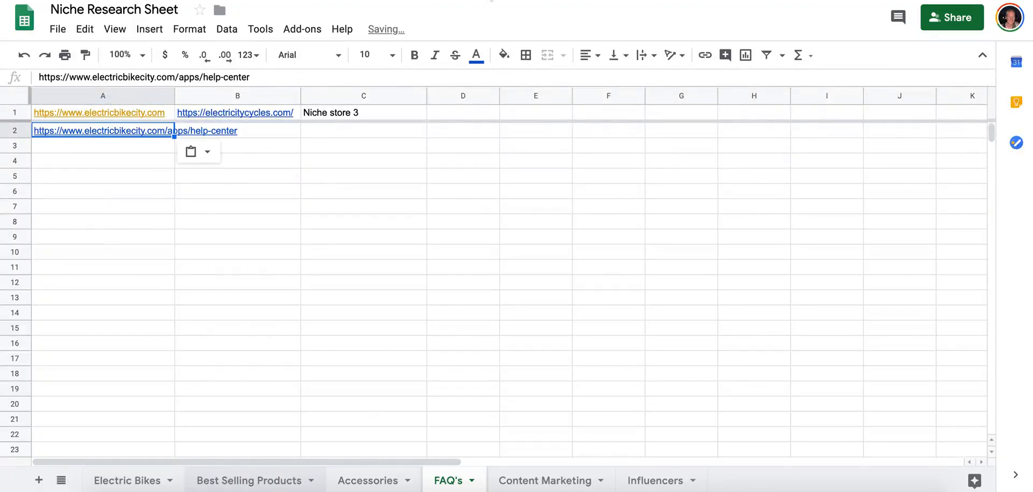
# Read the Help Center answer to "Are e-bikes legal in my city or state?" and collapse it again.
pyautogui.hotkey('ctrl', 'Tab')
pyautogui.scroll(-5, 189, 226)
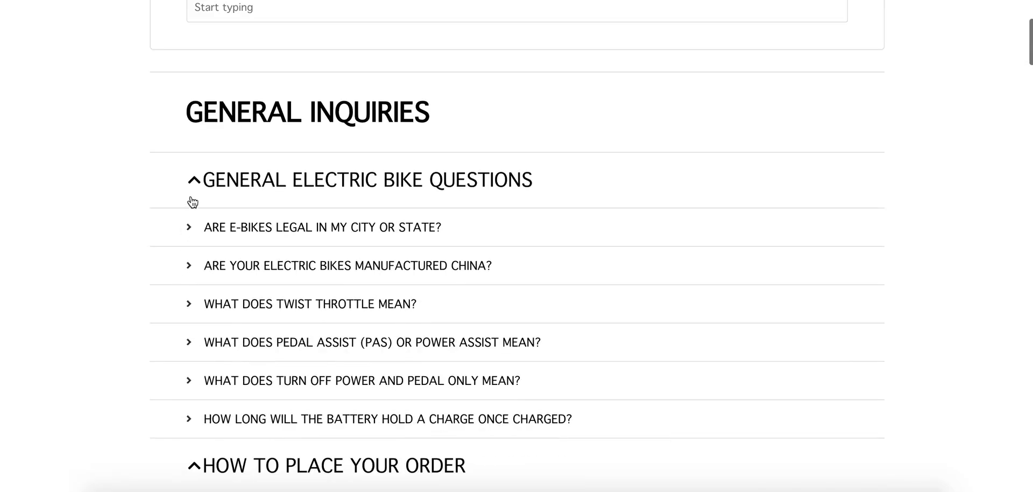
pyautogui.click(189, 228)
pyautogui.scroll(-3, 191, 231)
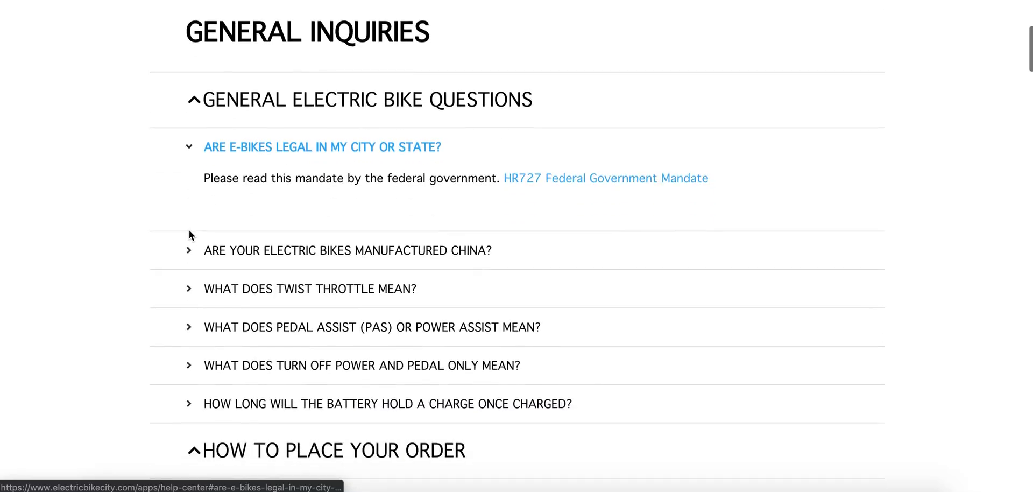
pyautogui.click(197, 149)
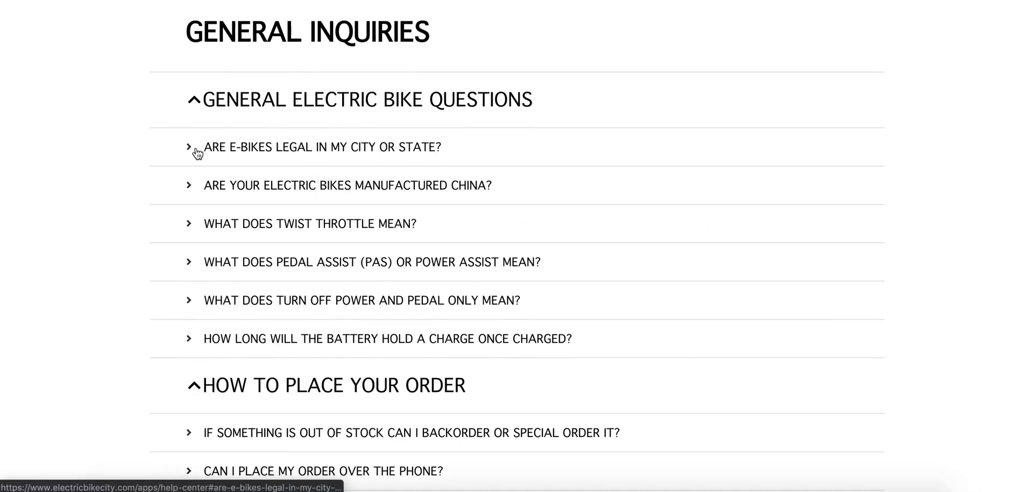
# Copy all Help Center headings and questions, from General Inquiries to the last riding tip, into the FAQ's sheet starting at cell A3.
pyautogui.moveTo(160, 27); pyautogui.dragTo(635, 363)
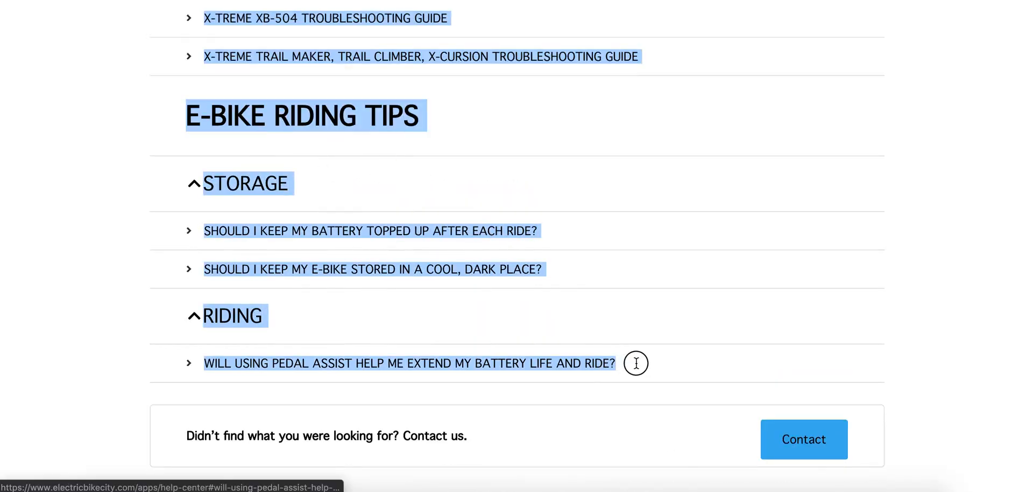
pyautogui.hotkey('ctrl', 'Tab')
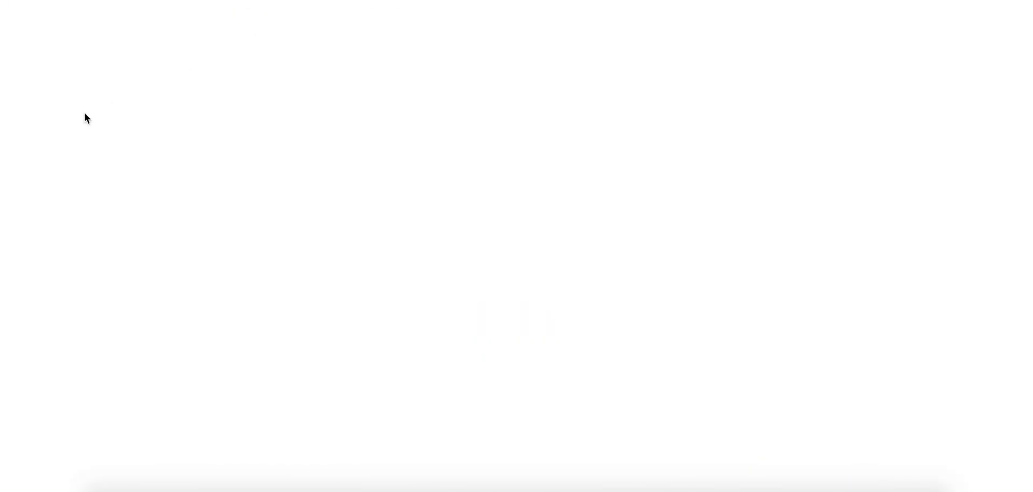
pyautogui.click(67, 146)
pyautogui.hotkey('ctrl', 'v')
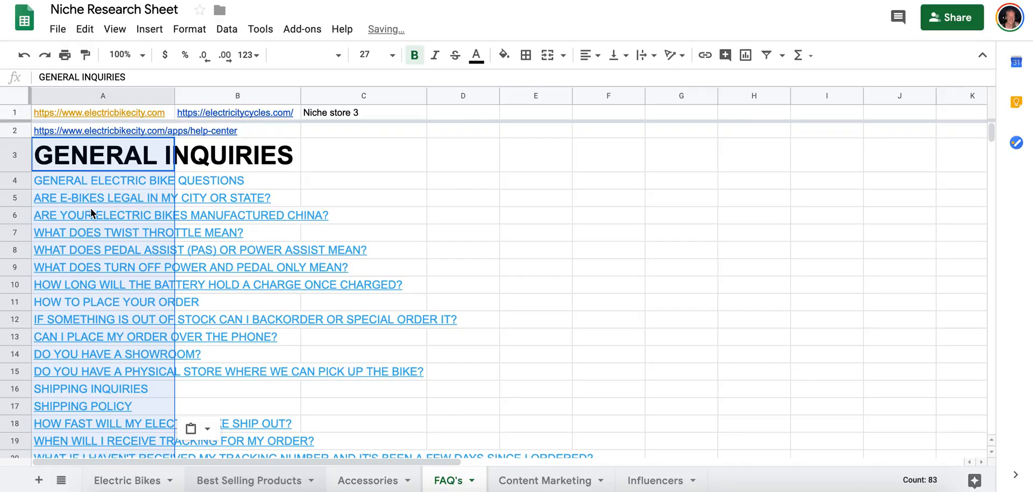
# Review the pasted Help Center questions in column A of the FAQ's sheet.
pyautogui.scroll(-20, 90, 207)
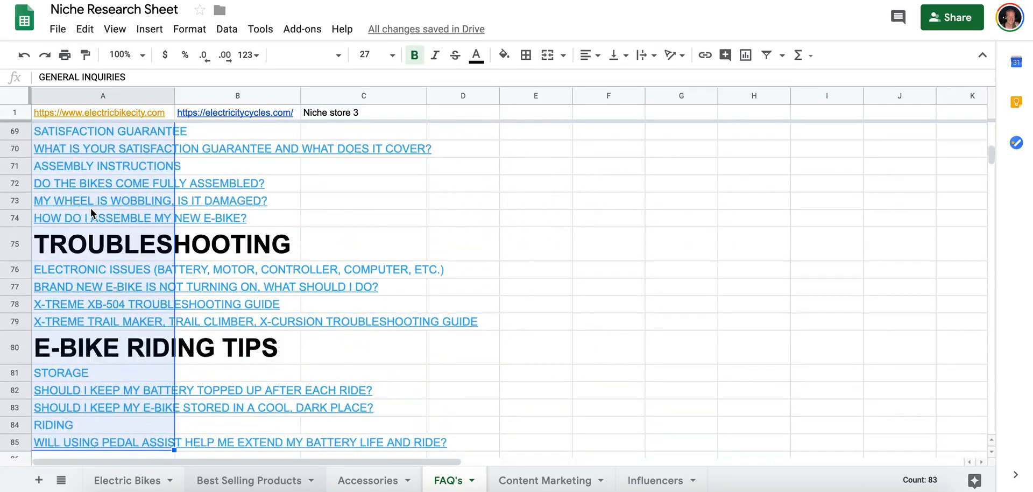
pyautogui.scroll(-8, 90, 208)
pyautogui.scroll(16, 91, 208)
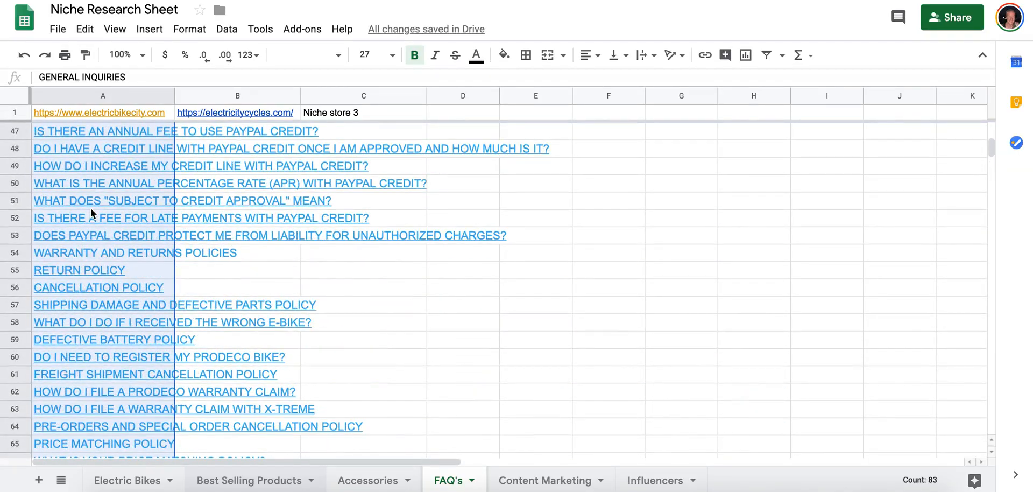
pyautogui.scroll(15, 91, 208)
pyautogui.click(176, 183)
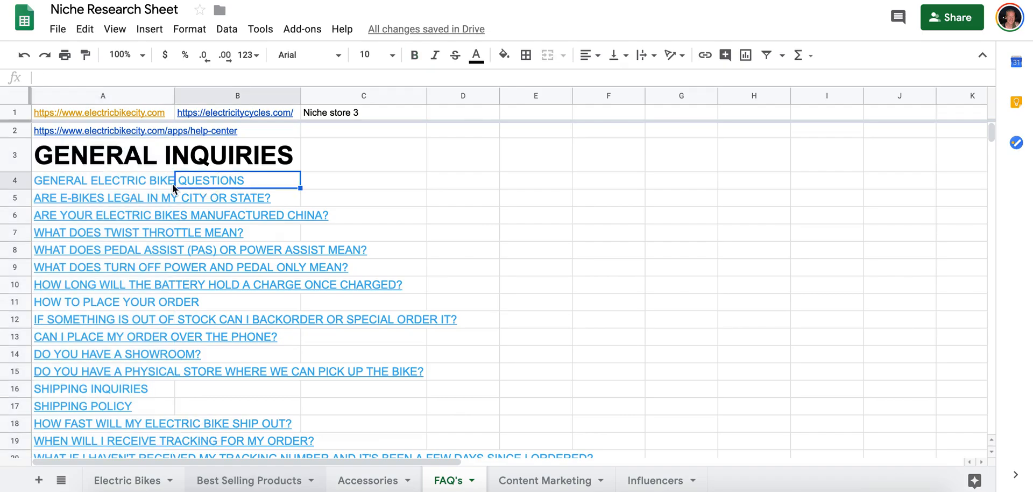
pyautogui.click(139, 183)
pyautogui.click(110, 147)
pyautogui.click(108, 181)
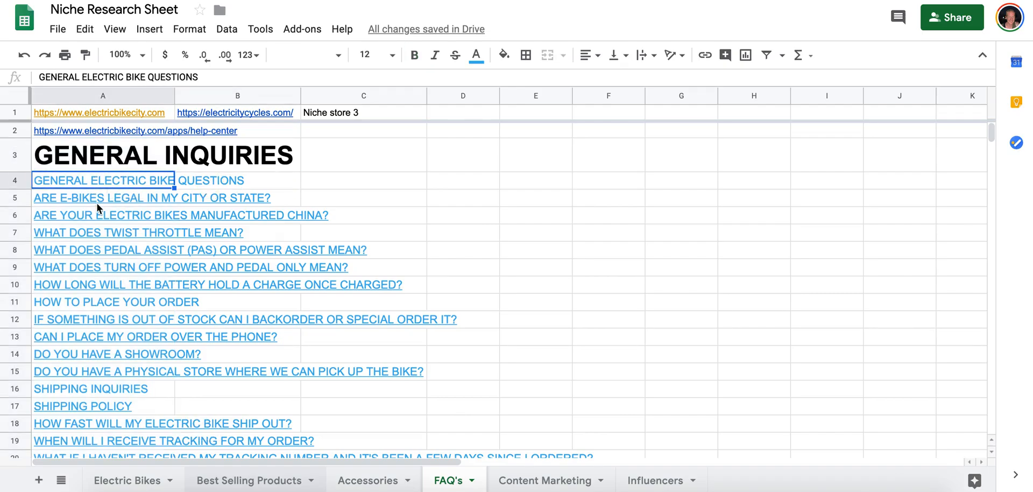
# Open the linked question in cell A5 and expand the Help Center answers on e-bike legality, manufacturing in China and twist throttle.
pyautogui.click(96, 202)
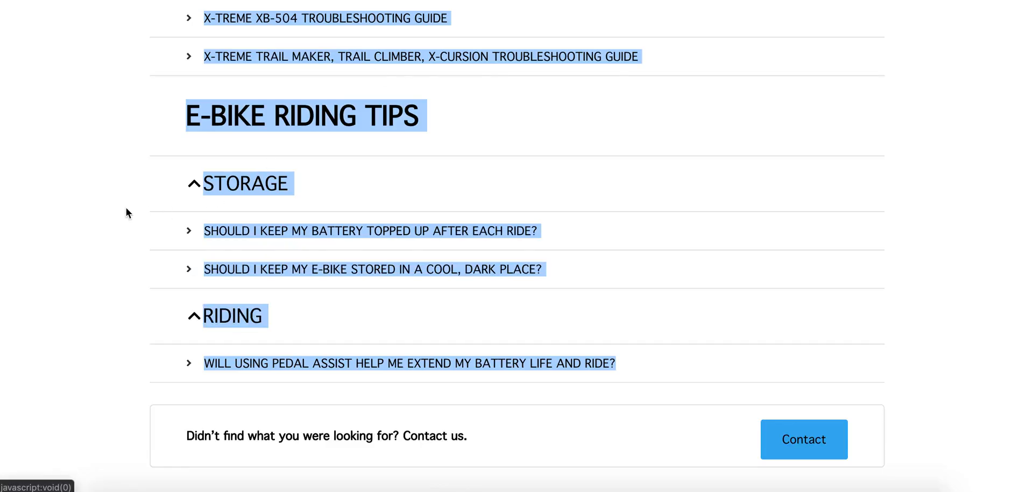
pyautogui.click(125, 207)
pyautogui.scroll(20, 124, 206)
pyautogui.scroll(-8, 124, 207)
pyautogui.scroll(4, 124, 207)
pyautogui.scroll(-2, 124, 208)
pyautogui.click(192, 195)
pyautogui.click(188, 295)
pyautogui.scroll(-4, 188, 296)
pyautogui.click(195, 186)
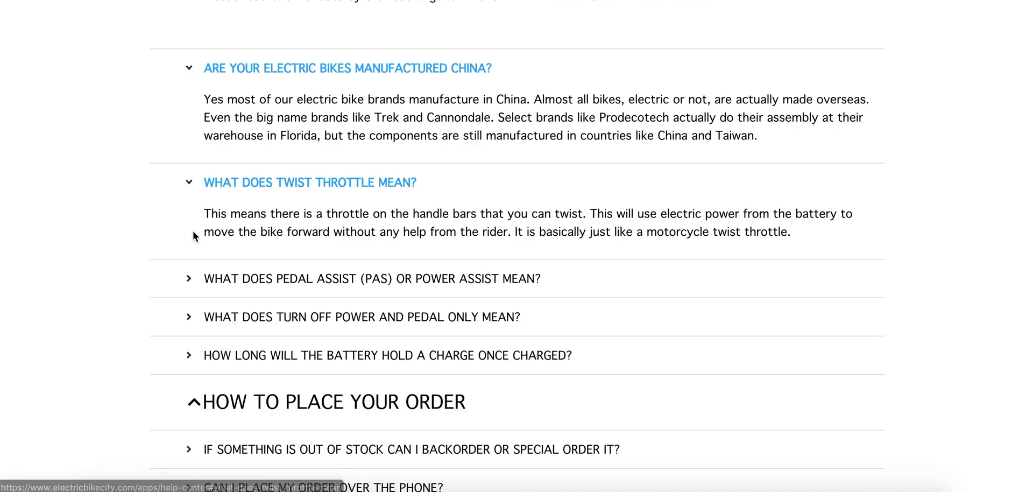
# Expand the answers on pedal assist, turning off power to pedal only, and how long the battery holds a charge.
pyautogui.click(190, 285)
pyautogui.scroll(-2, 192, 289)
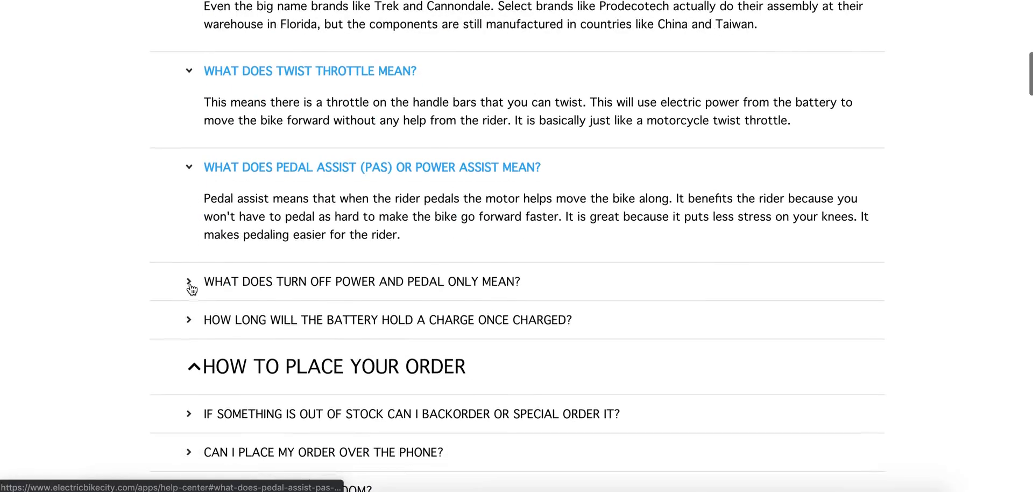
pyautogui.click(193, 283)
pyautogui.scroll(-2, 194, 289)
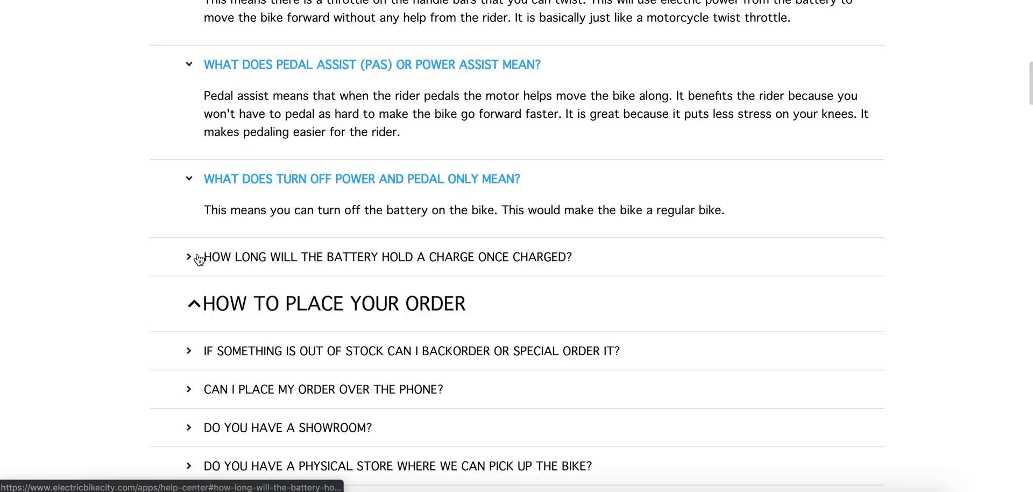
pyautogui.click(197, 257)
# Expand the How to Place Your Order answers on backorders, phone orders, the showroom and physical store pickup.
pyautogui.scroll(-3, 194, 259)
pyautogui.click(194, 250)
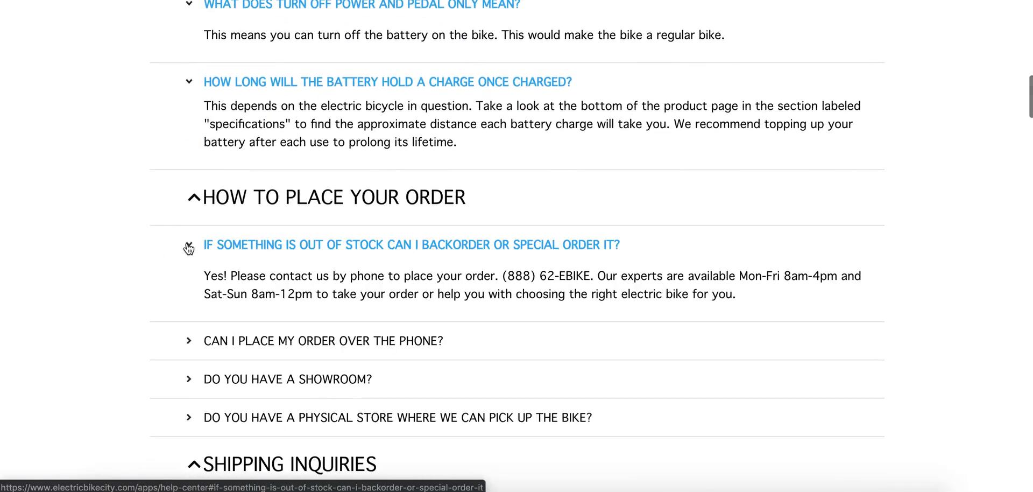
pyautogui.scroll(-2, 187, 247)
pyautogui.click(188, 212)
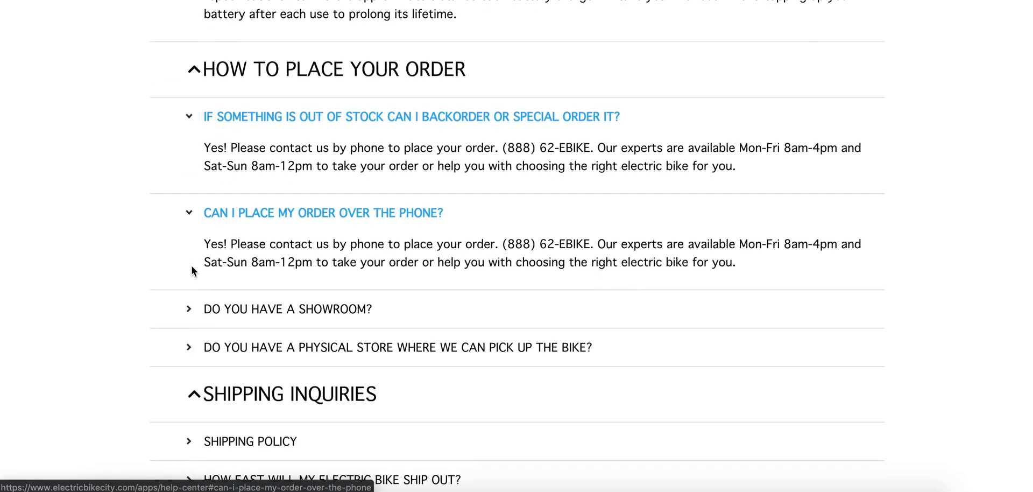
pyautogui.click(189, 305)
pyautogui.scroll(-2, 191, 297)
pyautogui.click(197, 294)
pyautogui.scroll(-2, 197, 295)
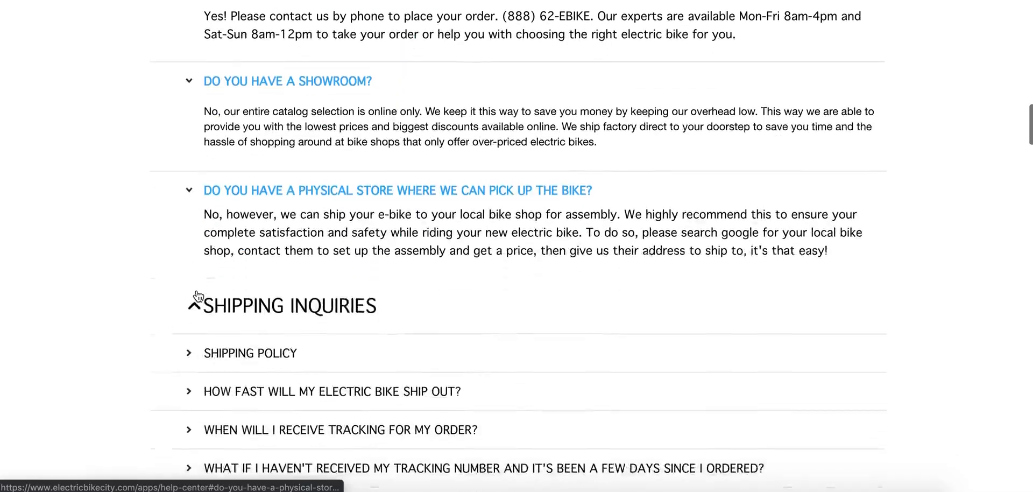
# Examine the Shipping Policy answer and the remaining Help Center sections, and return to the questions in the FAQ's sheet.
pyautogui.click(192, 323)
pyautogui.scroll(-4, 191, 325)
pyautogui.scroll(-12, 189, 326)
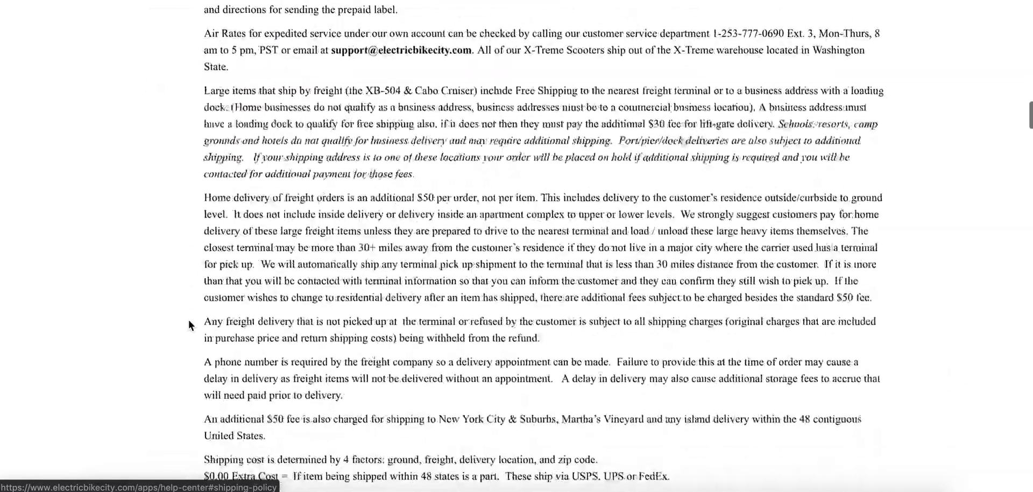
pyautogui.scroll(-20, 190, 326)
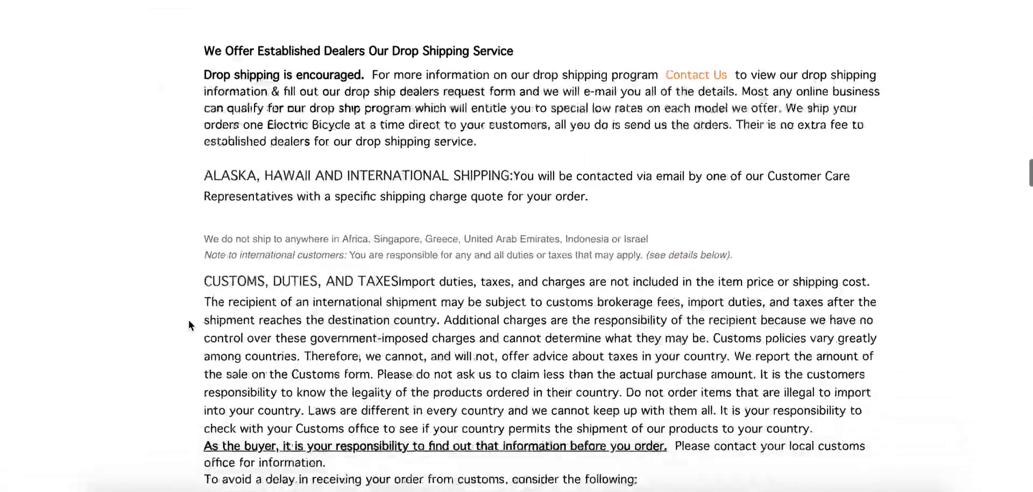
pyautogui.scroll(-20, 190, 326)
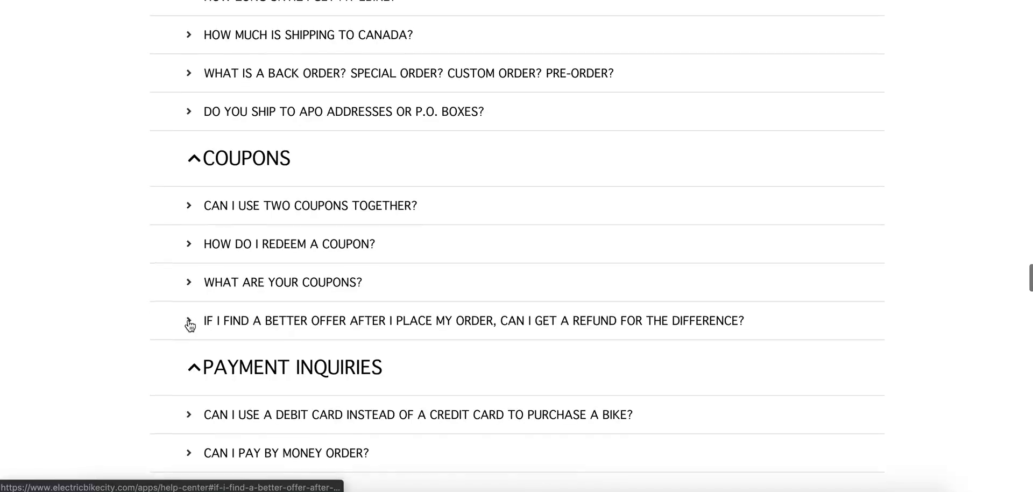
pyautogui.scroll(-20, 190, 326)
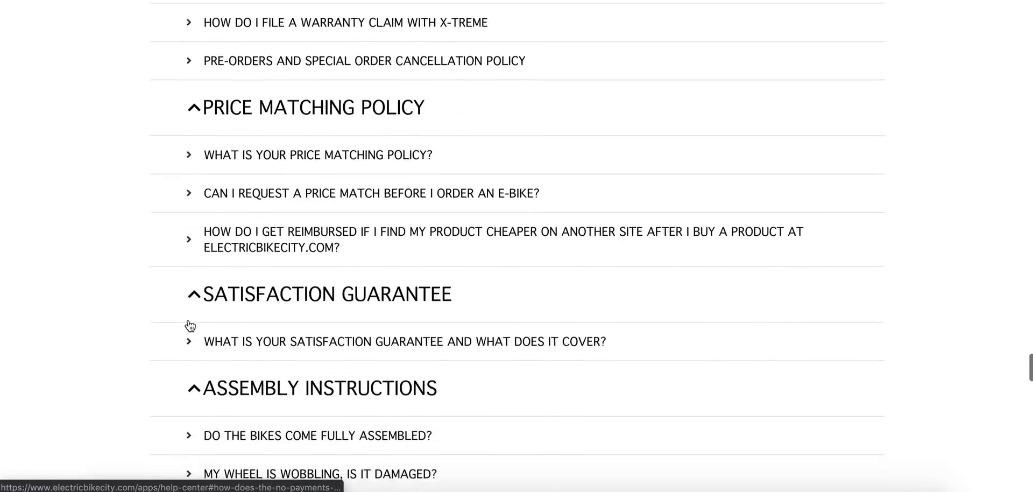
pyautogui.scroll(20, 190, 326)
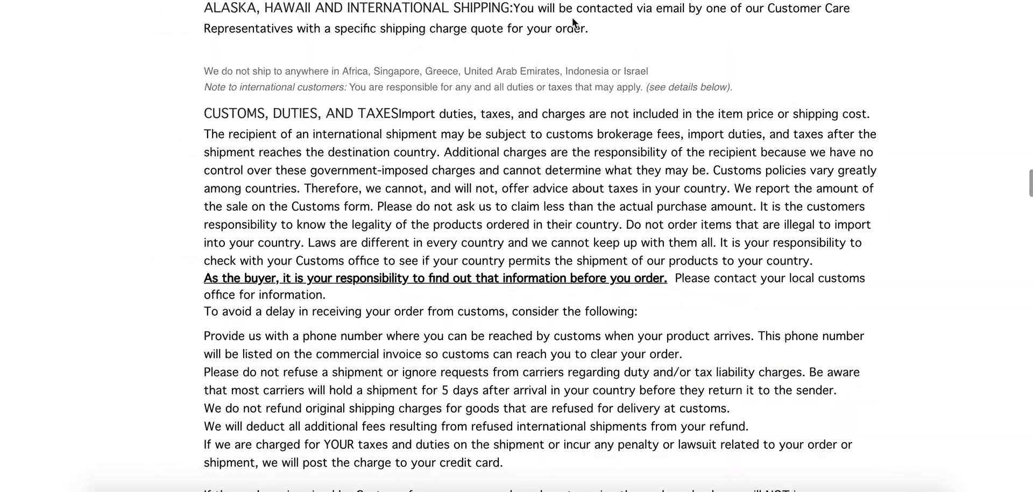
pyautogui.click(597, 0)
pyautogui.scroll(-2, 82, 226)
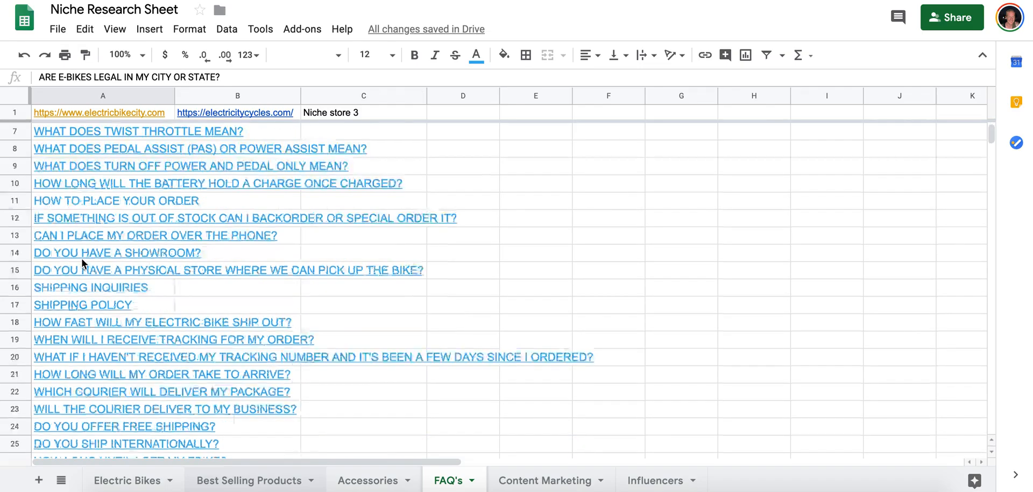
# Widen column A to fit the FAQ questions, and open the FAQs page of the store linked in B1.
pyautogui.scroll(2, 82, 258)
pyautogui.moveTo(173, 94); pyautogui.dragTo(463, 175)
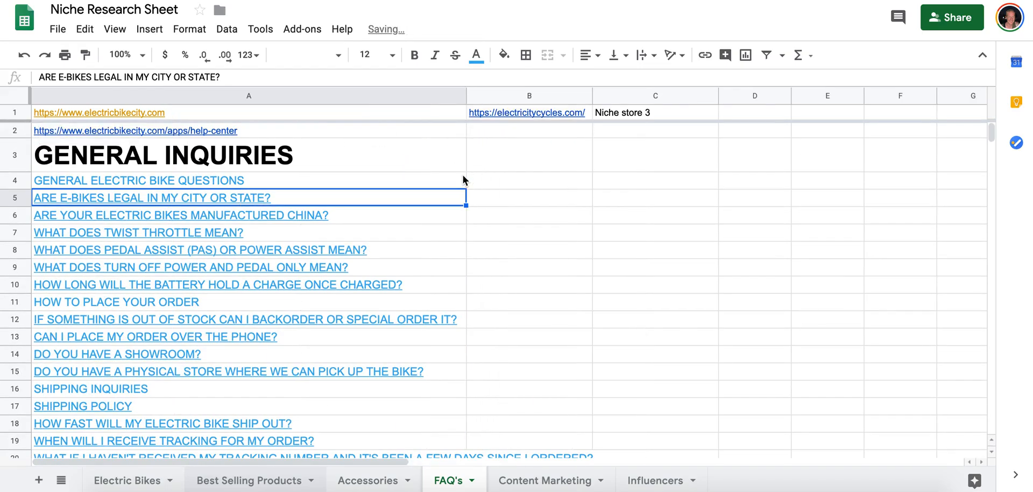
pyautogui.click(508, 130)
pyautogui.click(548, 117)
pyautogui.click(544, 133)
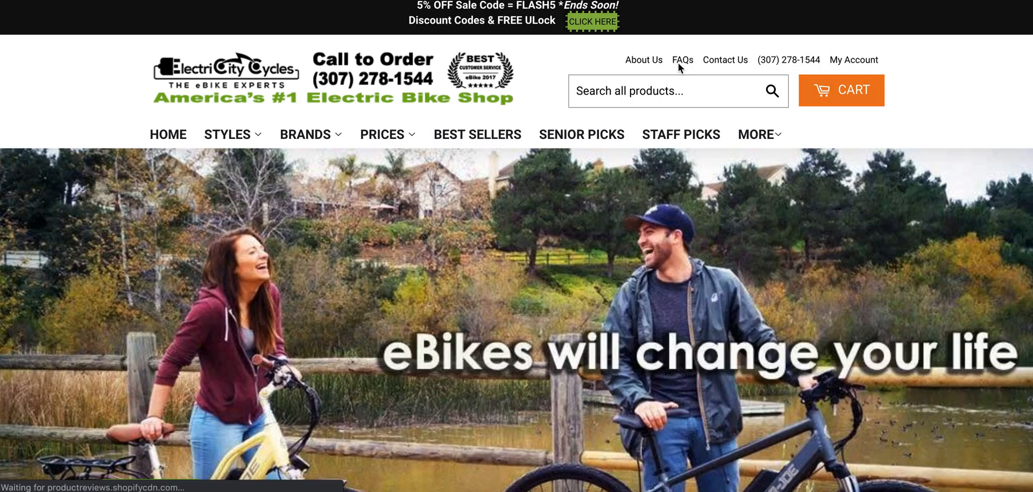
pyautogui.click(681, 64)
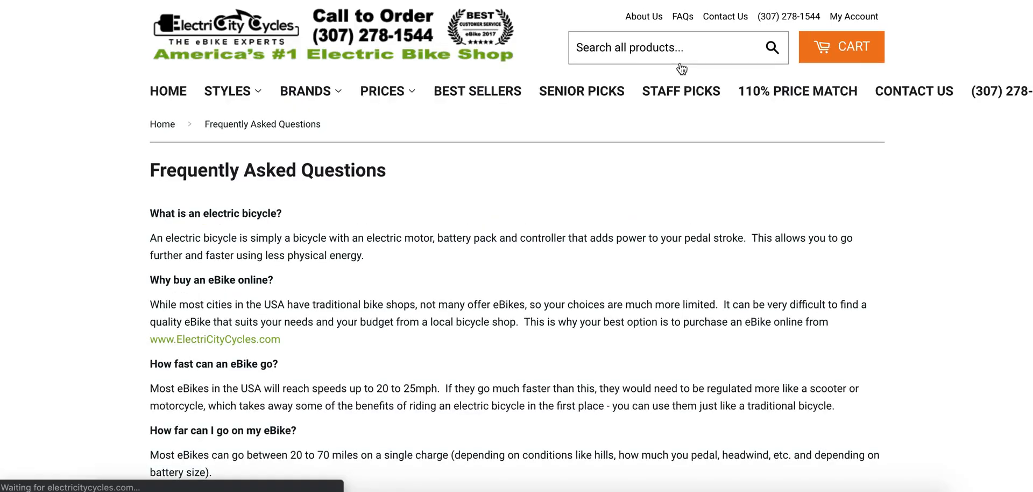
# Copy the address of the ElectriCity Cycles FAQs page into cell B2 of the FAQ's sheet.
pyautogui.scroll(-15, 425, 230)
pyautogui.scroll(15, 426, 230)
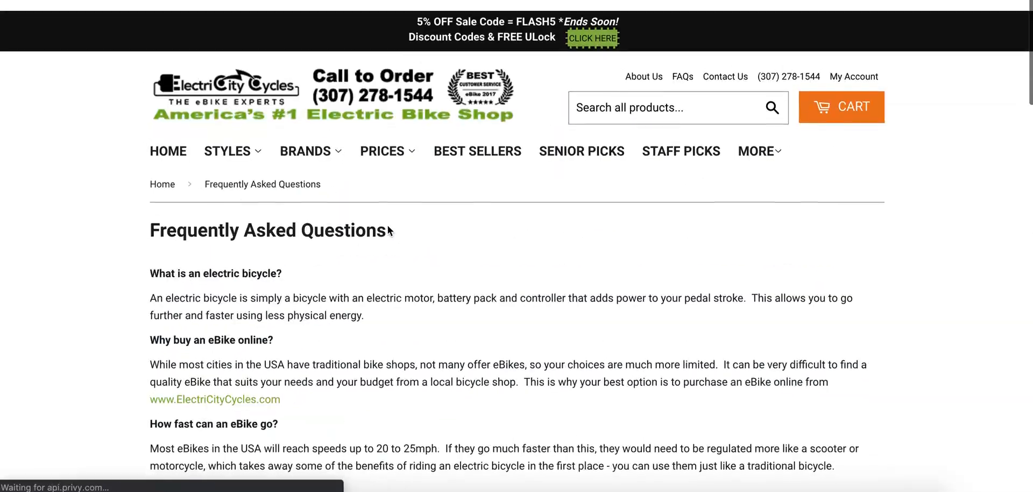
pyautogui.moveTo(152, 211); pyautogui.dragTo(237, 280)
pyautogui.scroll(-3, 237, 280)
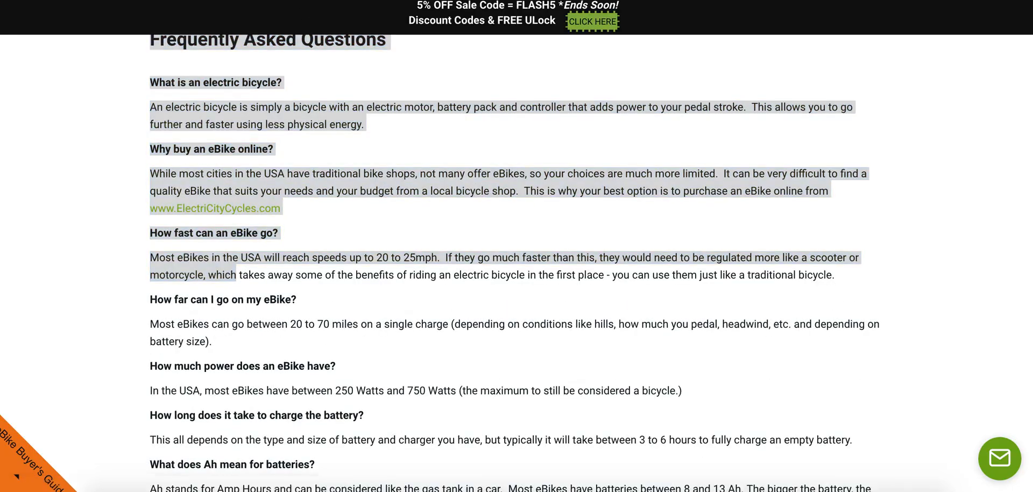
pyautogui.hotkey('ctrl', 'Tab')
pyautogui.click(534, 130)
pyautogui.write('https://electricitycycles.com/pages/faqs')
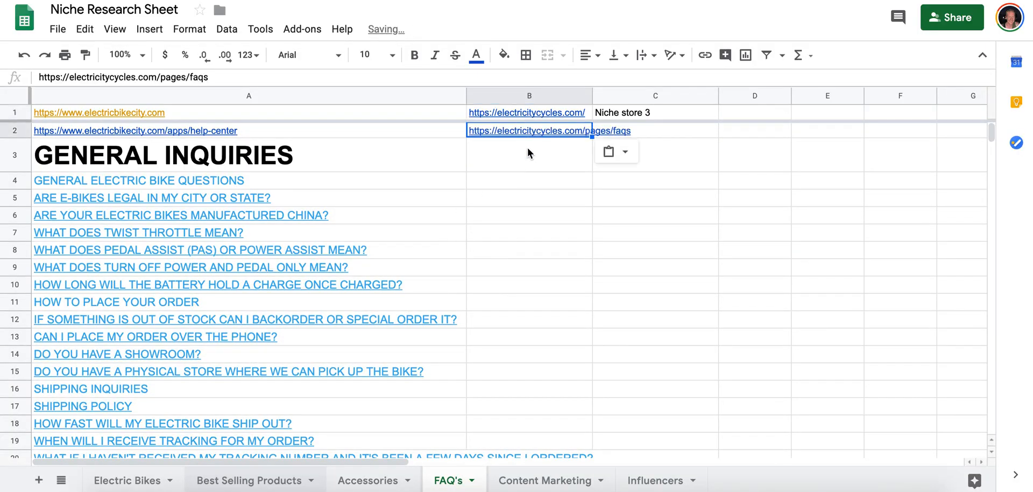
pyautogui.press('Return')
# Copy the whole ElectriCity Cycles FAQ text, from the heading through the eBike weight answer, into the FAQ's sheet starting at B3.
pyautogui.hotkey('ctrl', 'shift', 'Tab')
pyautogui.scroll(3, 156, 215)
pyautogui.moveTo(152, 212); pyautogui.dragTo(866, 257)
pyautogui.scroll(-15, 281, 245)
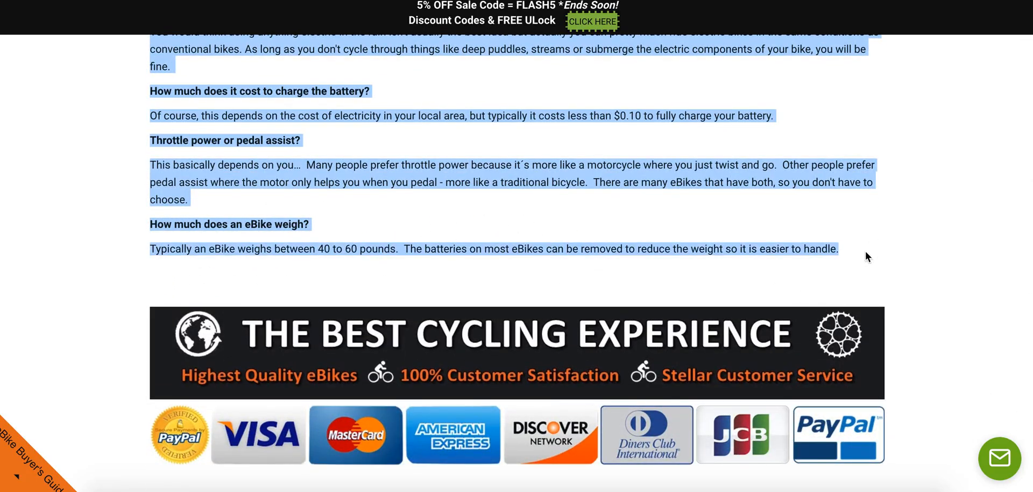
pyautogui.hotkey('ctrl', 'Tab')
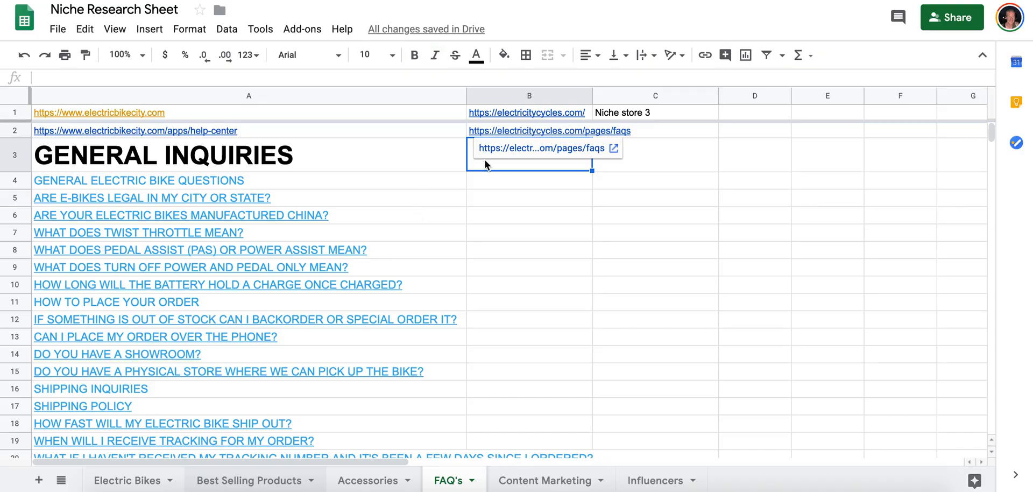
pyautogui.hotkey('ctrl', 'v')
pyautogui.scroll(-10, 509, 189)
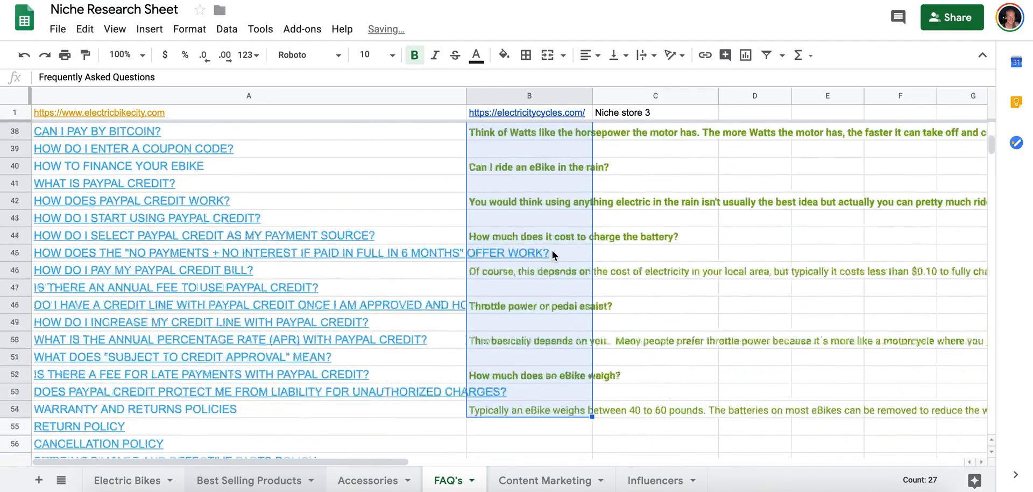
# Review the pasted ElectriCity Cycles questions and answers in column B alongside the Help Center questions.
pyautogui.scroll(-4, 552, 251)
pyautogui.scroll(15, 552, 251)
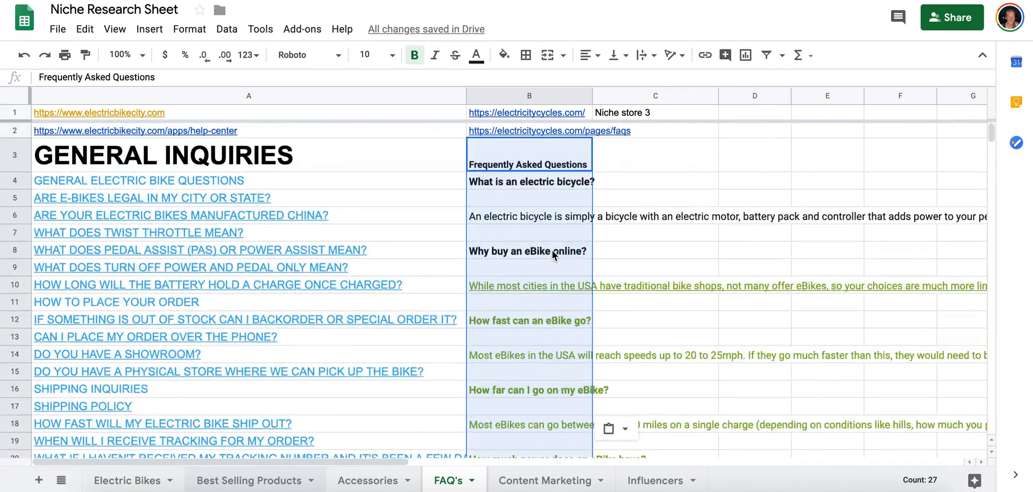
pyautogui.click(553, 200)
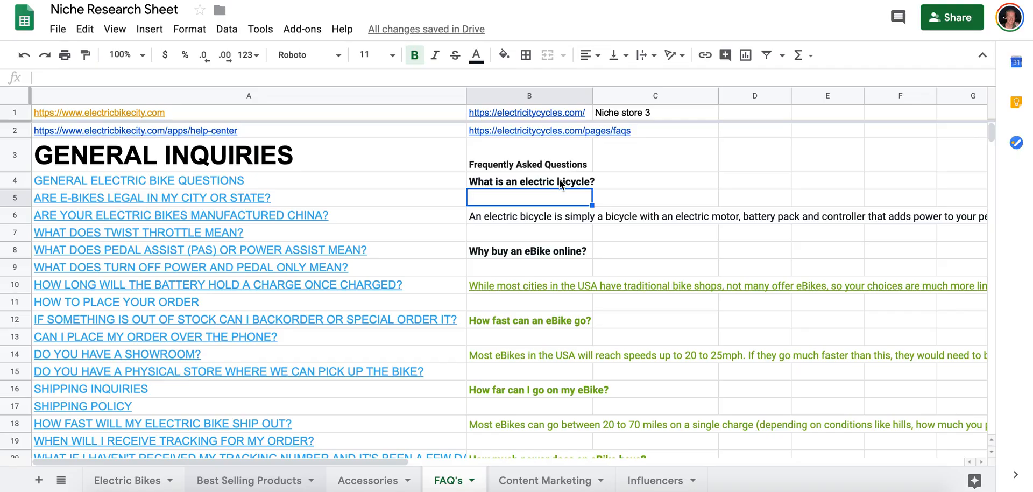
pyautogui.scroll(-13, 559, 183)
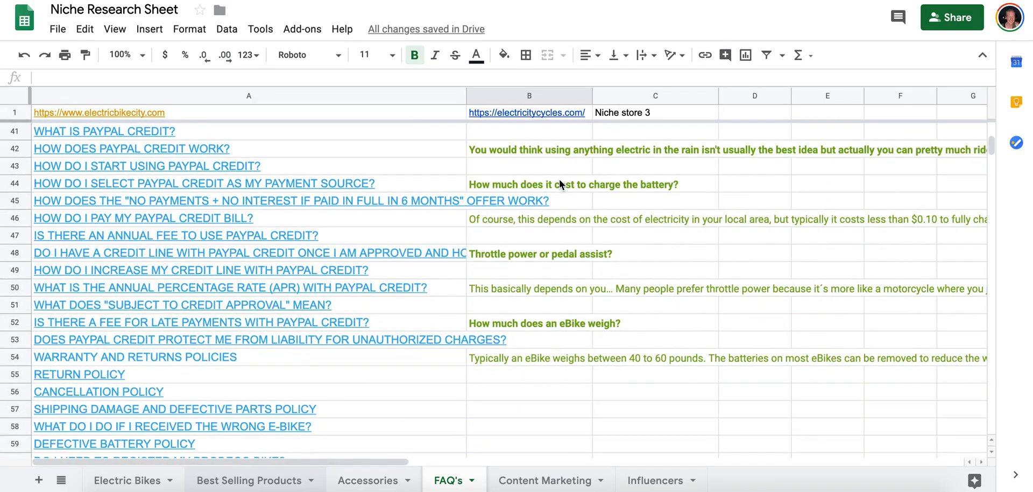
pyautogui.scroll(13, 560, 184)
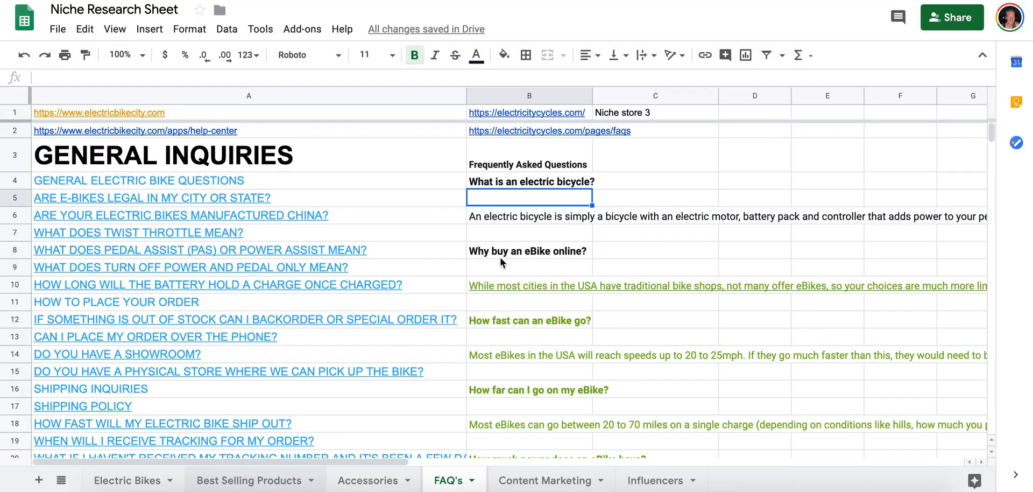
pyautogui.scroll(-14, 489, 256)
pyautogui.scroll(14, 541, 259)
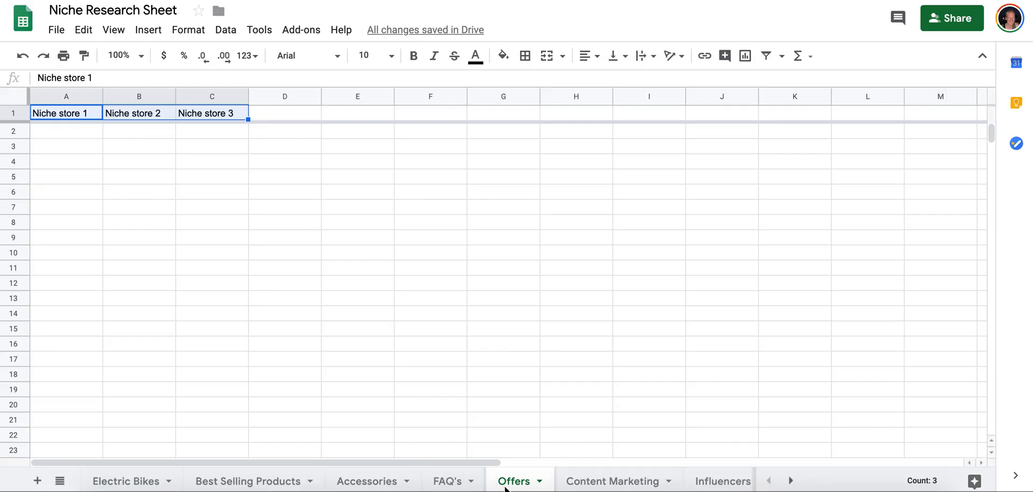
# Copy the two store links from A1:B1 of the FAQ's sheet into A1:B1 of Offers, and widen both columns to fit.
pyautogui.click(450, 483)
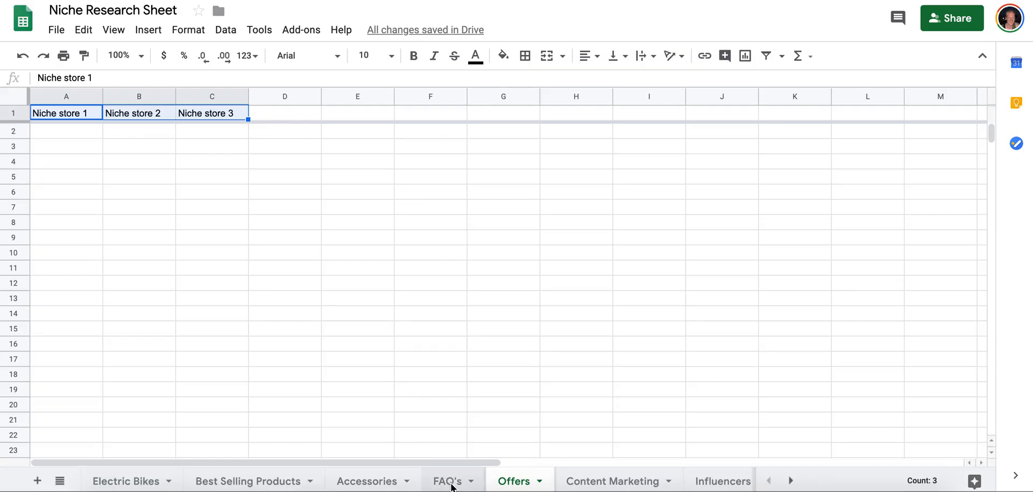
pyautogui.click(170, 113)
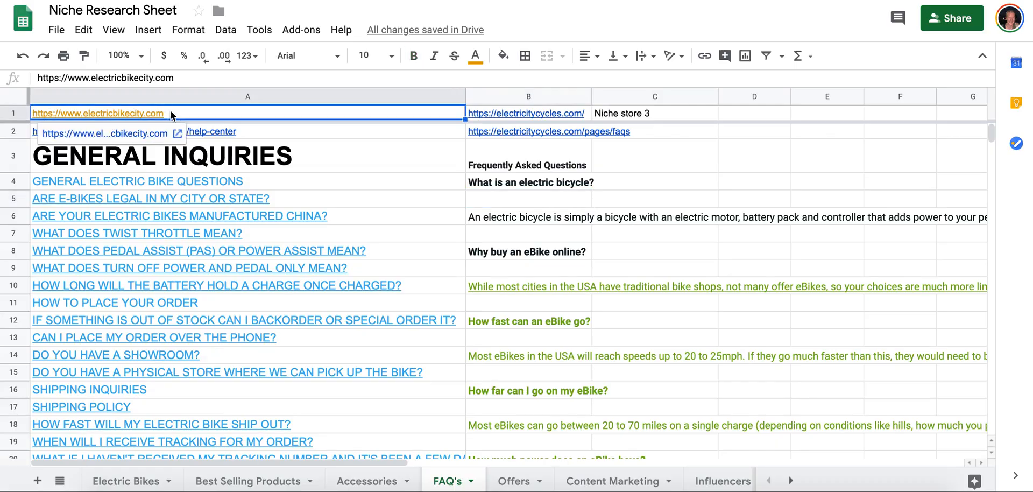
pyautogui.click(479, 114)
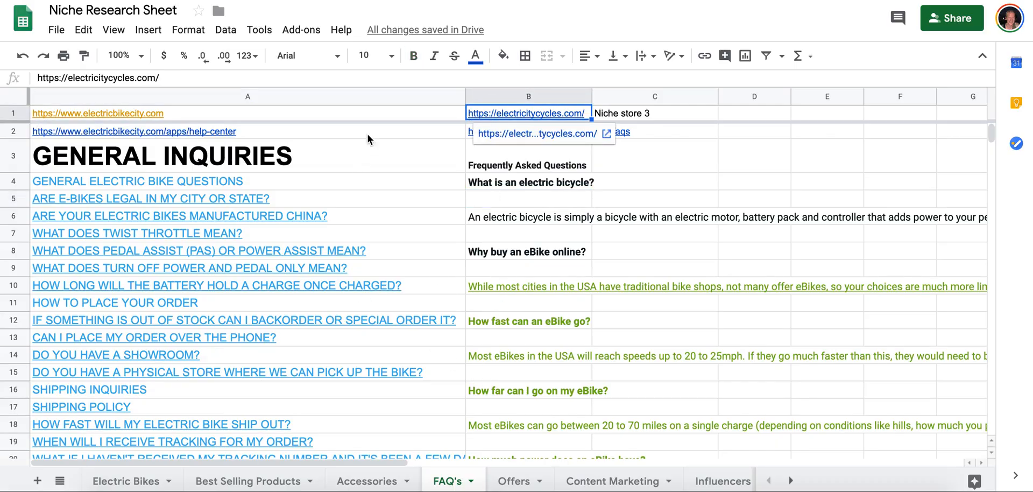
pyautogui.click(393, 113)
pyautogui.keyDown('shift'); pyautogui.click(479, 114); pyautogui.keyUp('shift')
pyautogui.hotkey('ctrl', 'c')
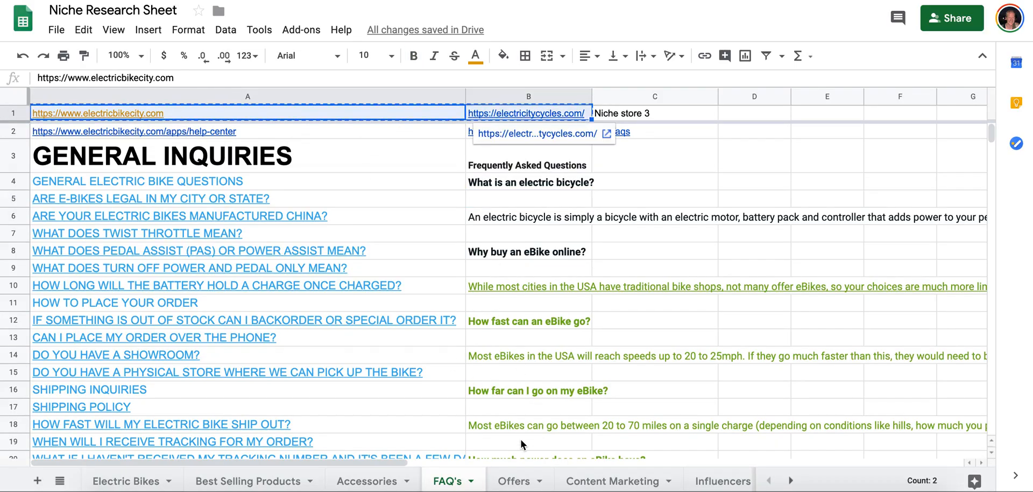
pyautogui.click(514, 481)
pyautogui.click(101, 112)
pyautogui.hotkey('ctrl', 'v')
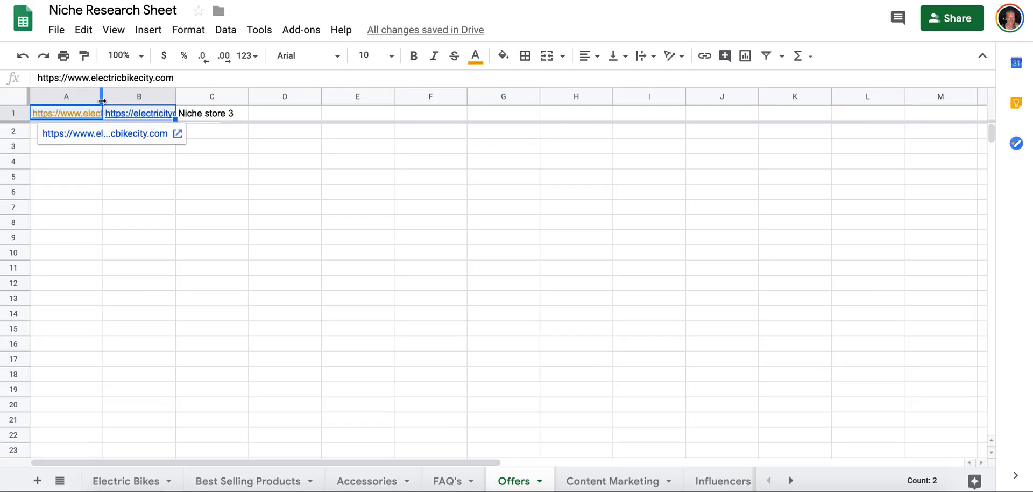
pyautogui.moveTo(102, 98); pyautogui.dragTo(192, 98)
pyautogui.moveTo(264, 98); pyautogui.dragTo(340, 98)
# Open the Electric Bike City store from the link in A1 and examine the promotional banner on its home page.
pyautogui.click(129, 117)
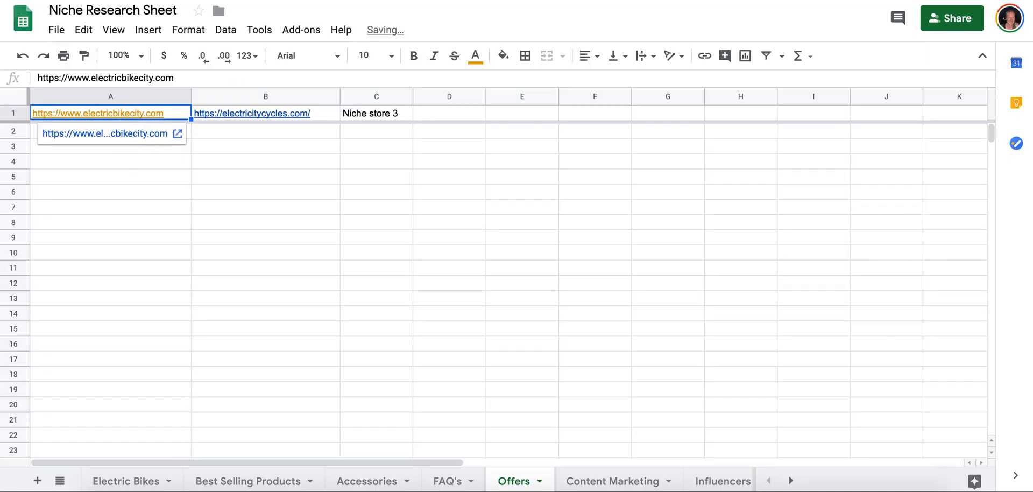
pyautogui.click(133, 134)
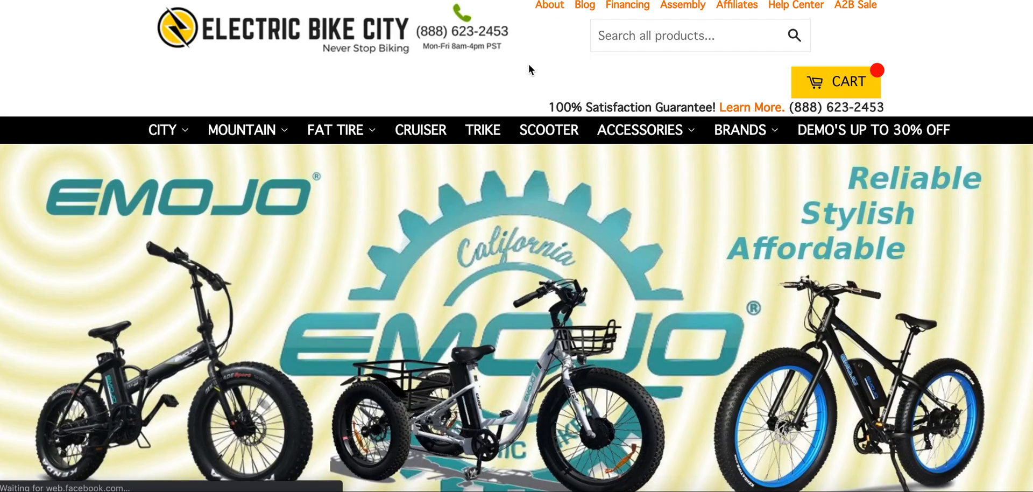
pyautogui.scroll(-5, 528, 64)
pyautogui.scroll(-3, 530, 70)
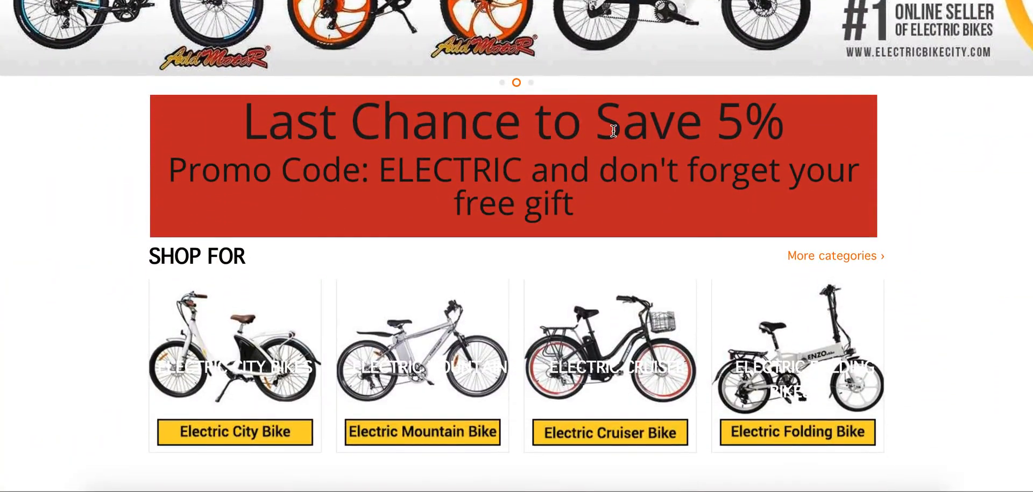
pyautogui.moveTo(614, 130); pyautogui.dragTo(797, 114)
pyautogui.click(797, 114)
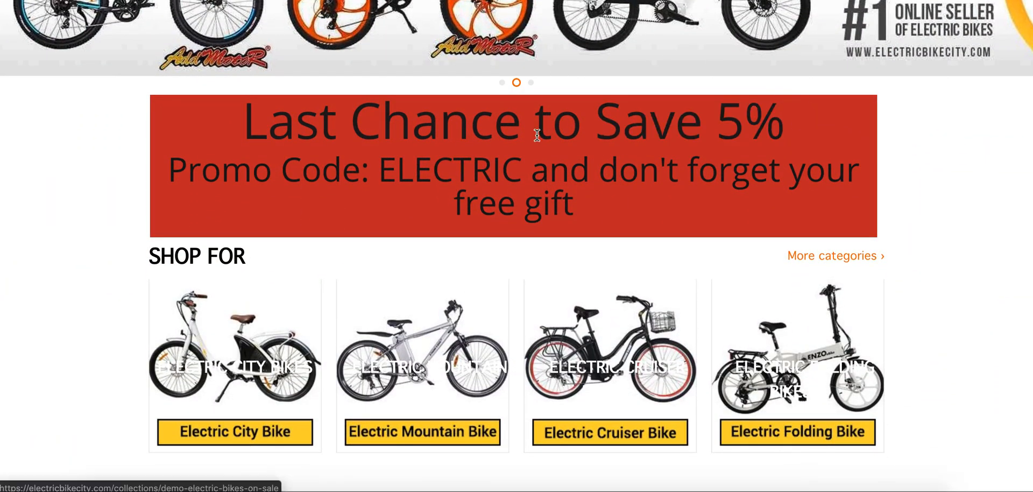
# Record "5% coupon" in cell A2 of the Offers sheet.
pyautogui.hotkey('ctrl', 'Tab')
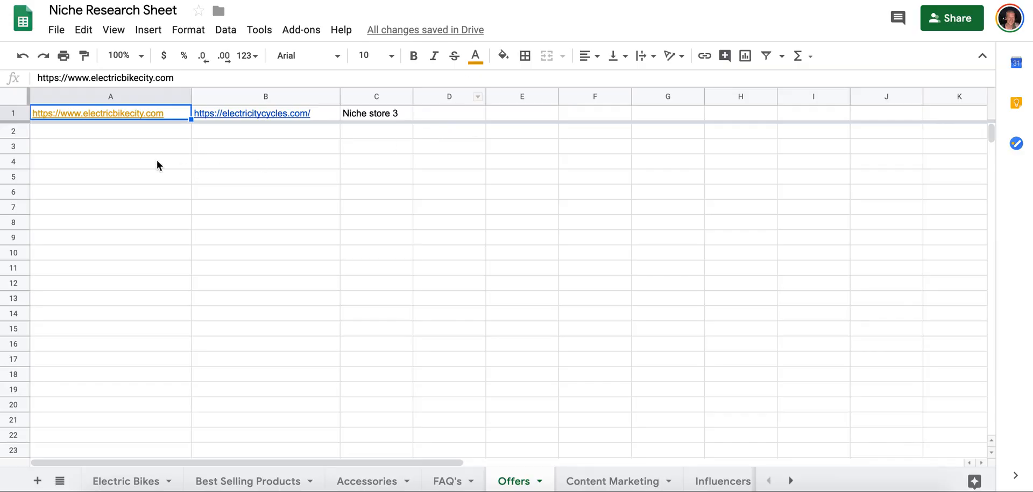
pyautogui.click(140, 133)
pyautogui.write('5% coupon')
pyautogui.press('Return')
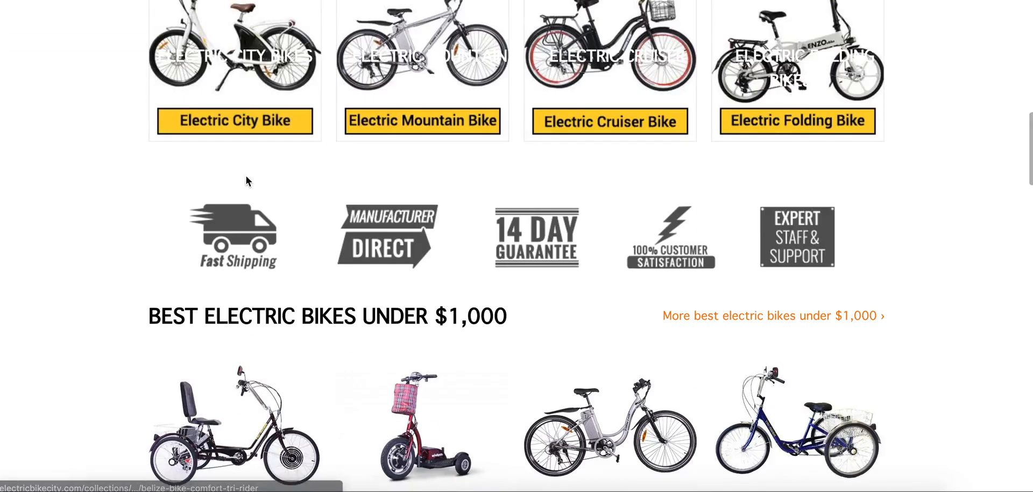
# Look through the Electric Bike City home page for more offers and open the X-Treme Sierra Trails 24V Step-Through product page.
pyautogui.scroll(-4, 247, 180)
pyautogui.scroll(-7, 428, 203)
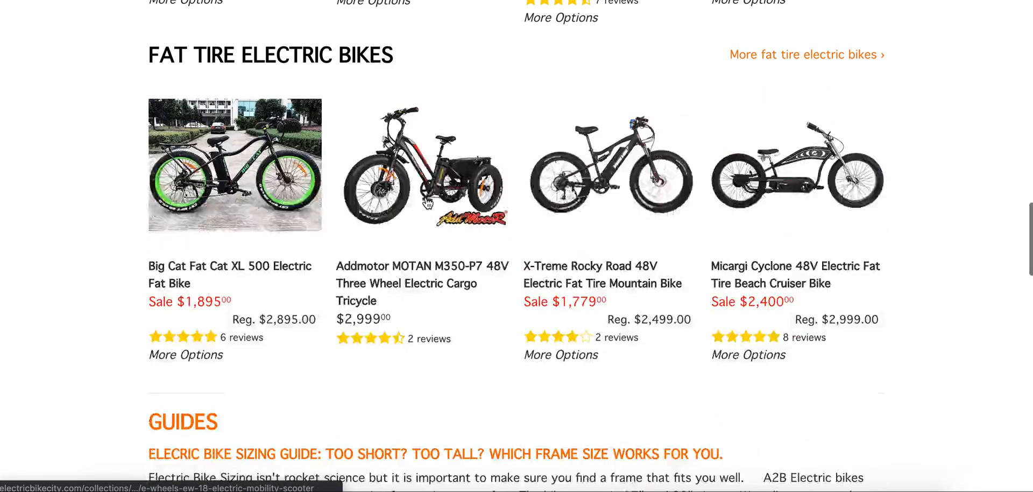
pyautogui.scroll(5, 428, 243)
pyautogui.click(665, 99)
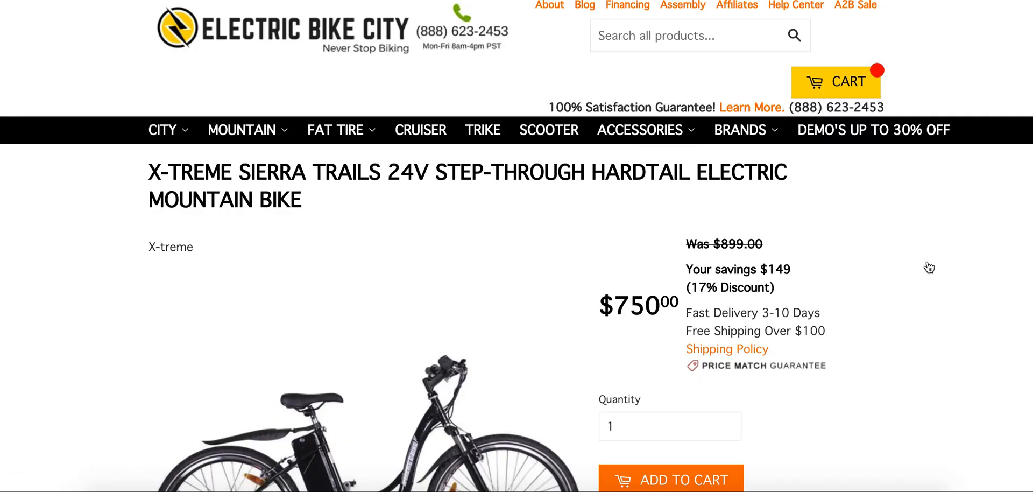
pyautogui.scroll(-2, 928, 261)
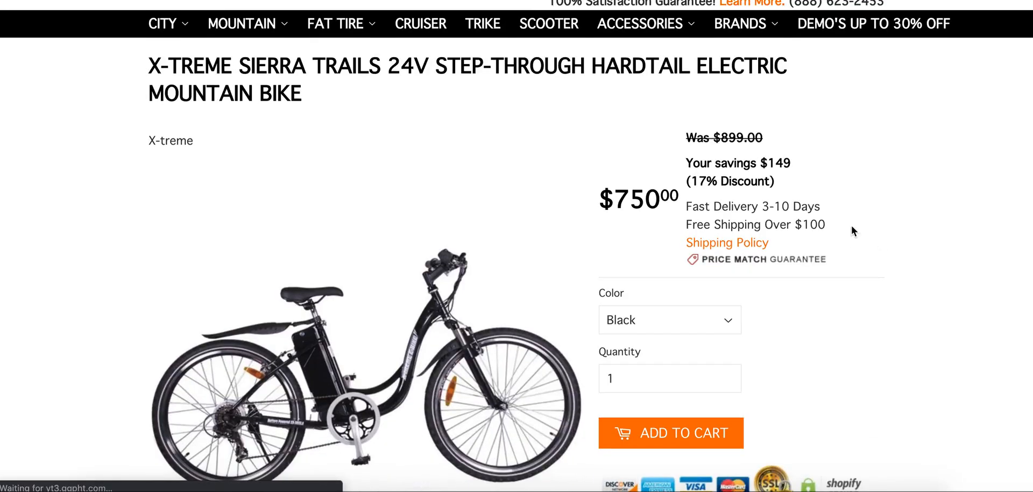
pyautogui.scroll(2, 687, 224)
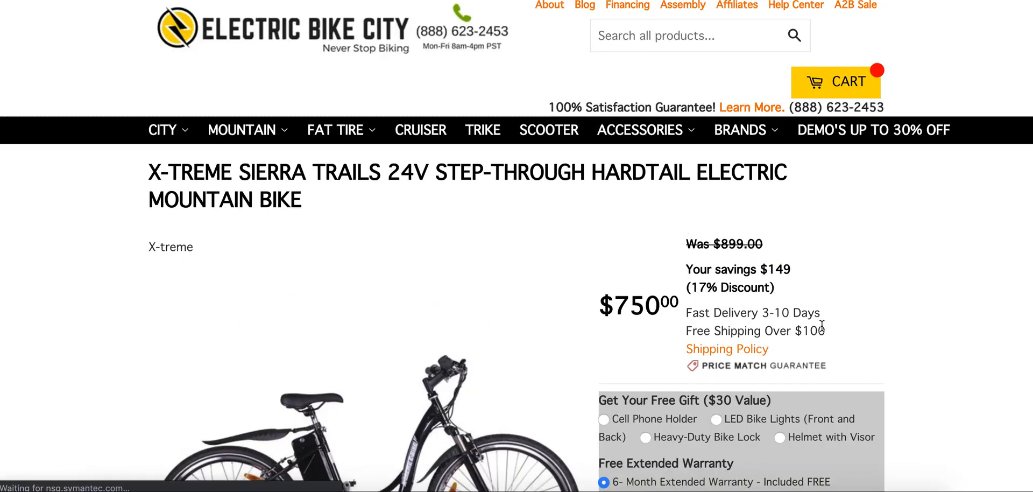
# Copy the "Free Shipping Over $100" line from the product page into cell A3 of the Offers sheet.
pyautogui.moveTo(824, 330); pyautogui.dragTo(681, 330)
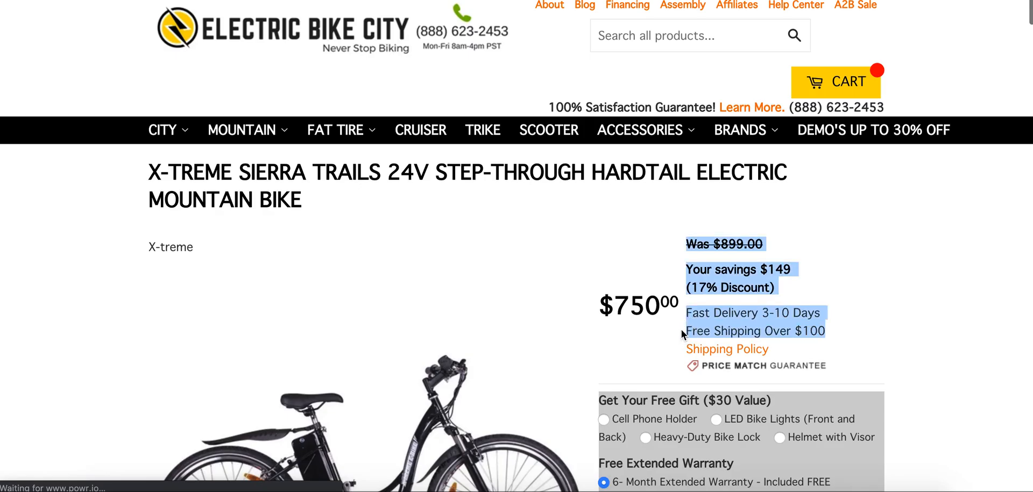
pyautogui.click(695, 331)
pyautogui.tripleClick(696, 331)
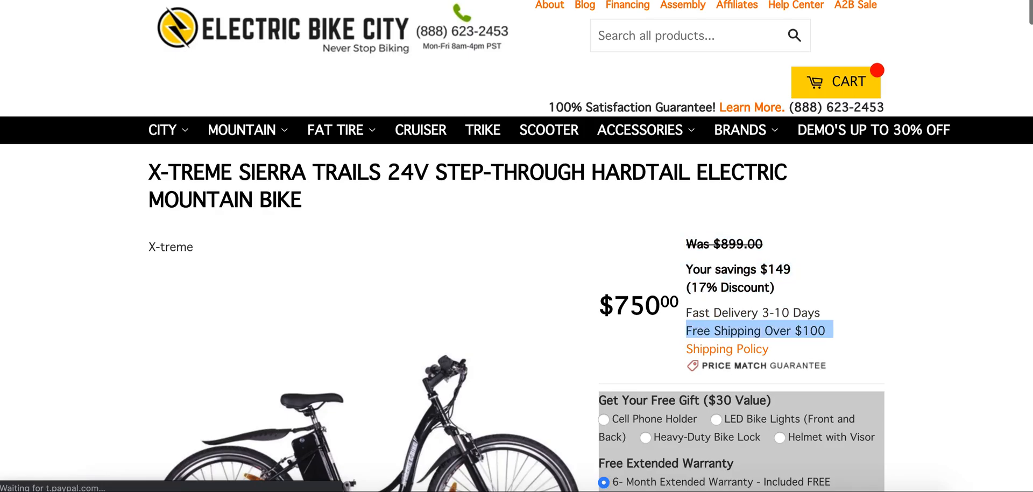
pyautogui.click(162, 1)
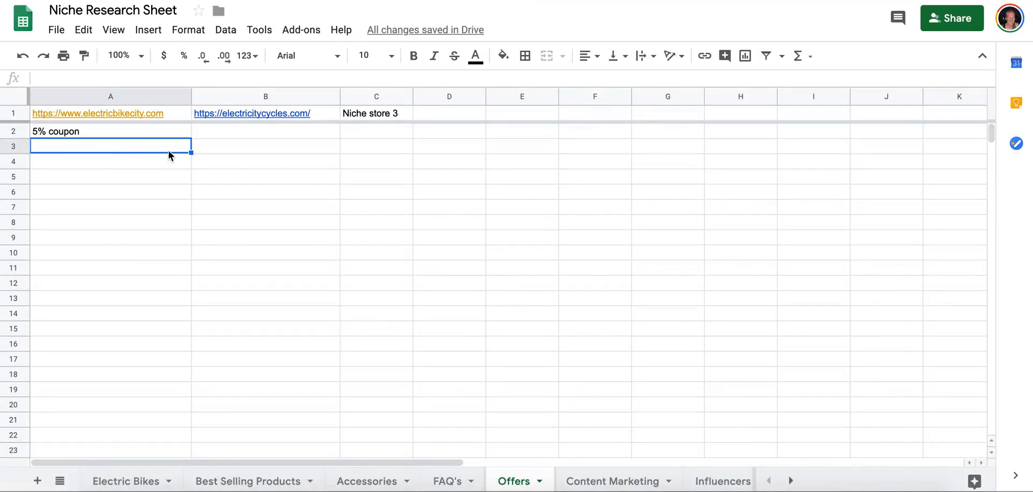
pyautogui.hotkey('ctrl', 'v')
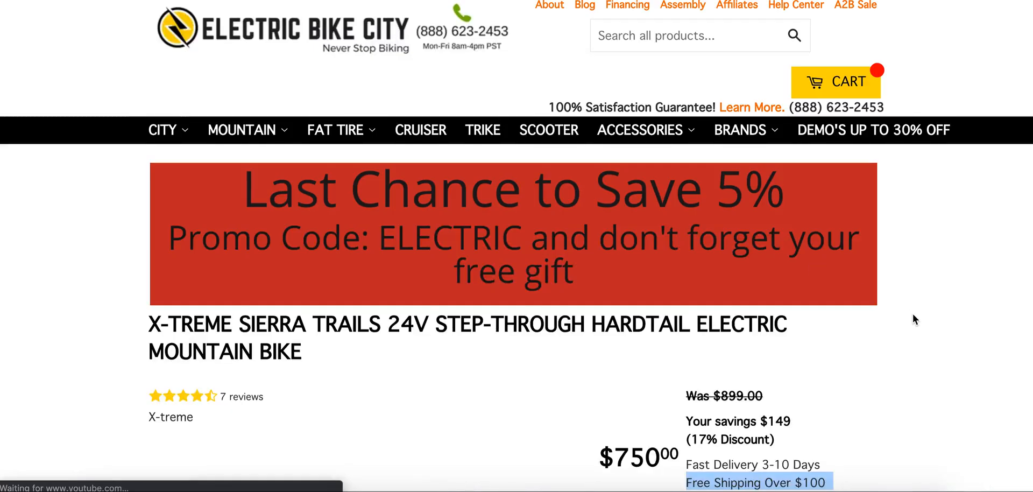
# Check the product page's price details for another offer and record "price match" in cell A4 of the Offers sheet.
pyautogui.scroll(-7, 913, 313)
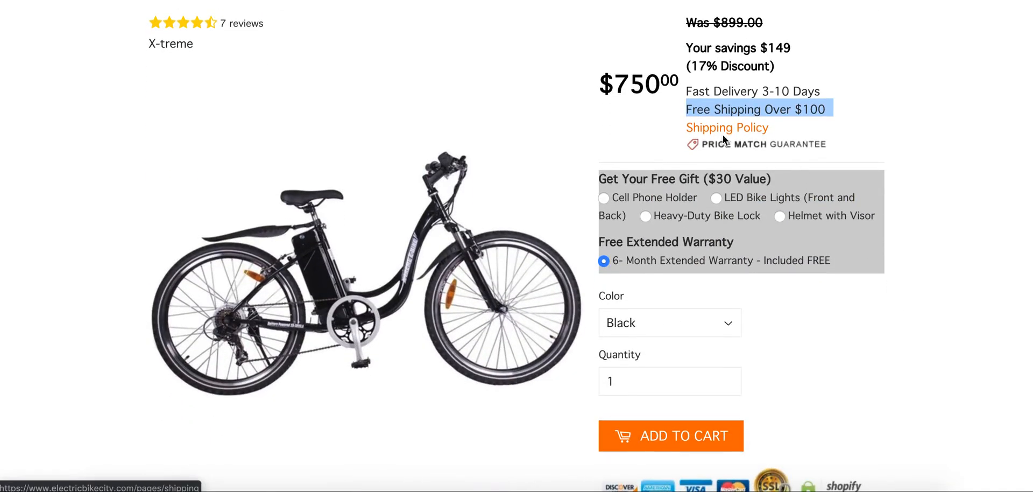
pyautogui.click(333, 0)
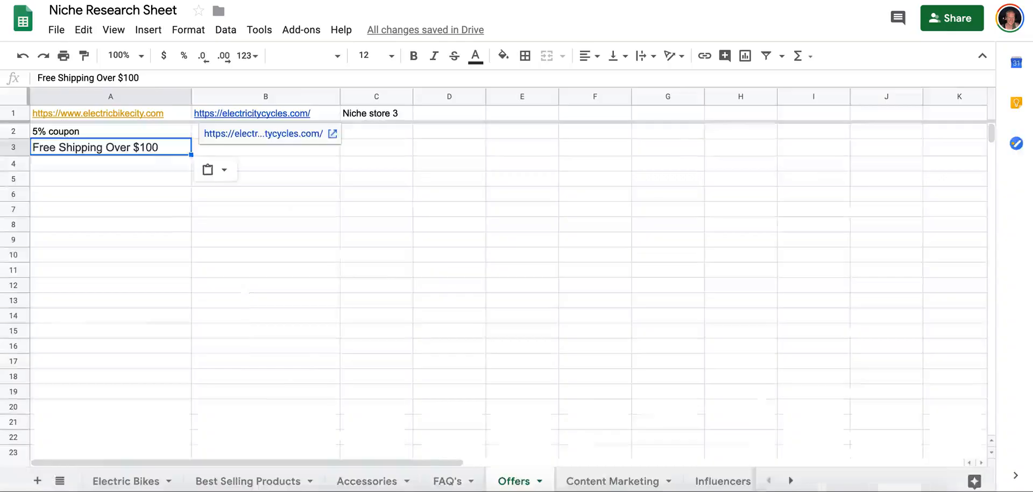
pyautogui.click(175, 168)
pyautogui.write('price match')
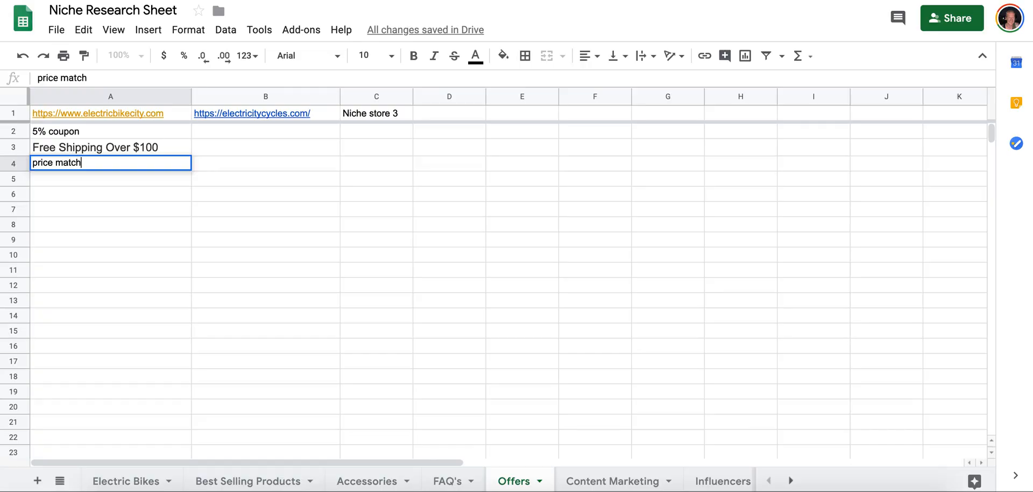
pyautogui.press('Return')
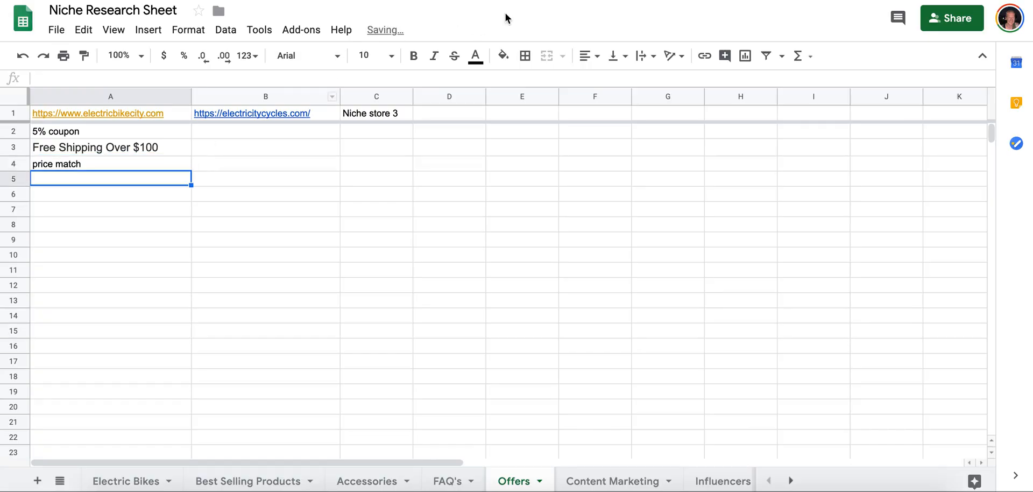
# Copy the free gift ($30 value) and free 6-month extended warranty text from the product page into the Offers sheet starting at A5.
pyautogui.hotkey('ctrl', 'Tab')
pyautogui.scroll(-1, 658, 184)
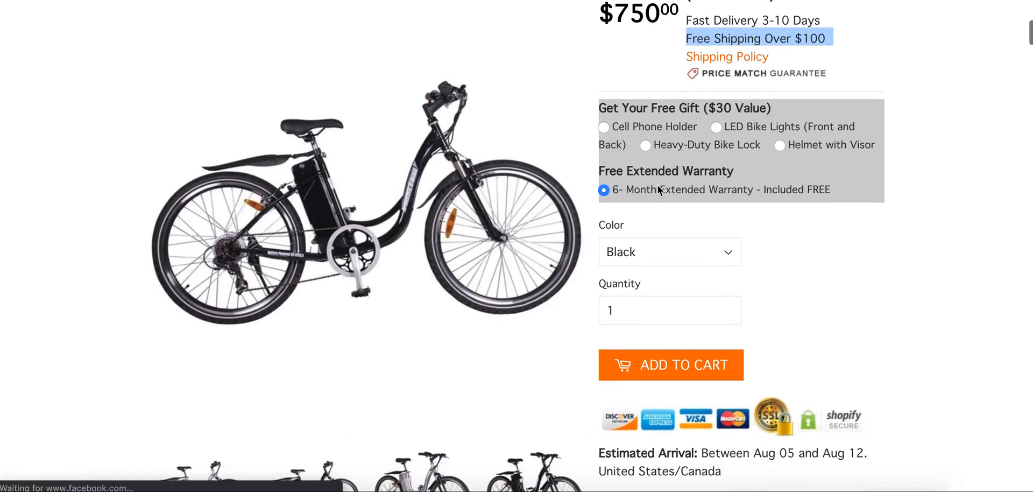
pyautogui.moveTo(604, 108); pyautogui.dragTo(872, 186)
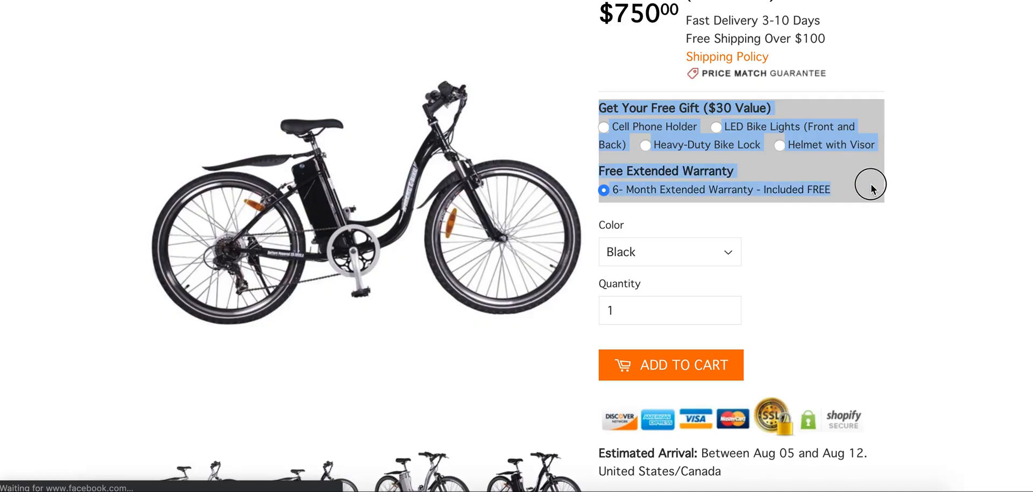
pyautogui.press('super+c')
pyautogui.hotkey('ctrl', 'Tab')
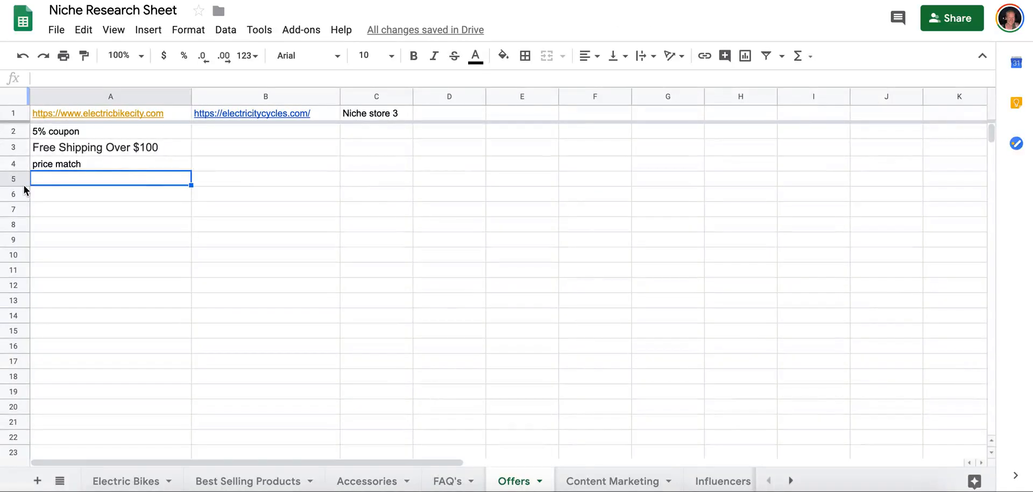
pyautogui.press('super+v')
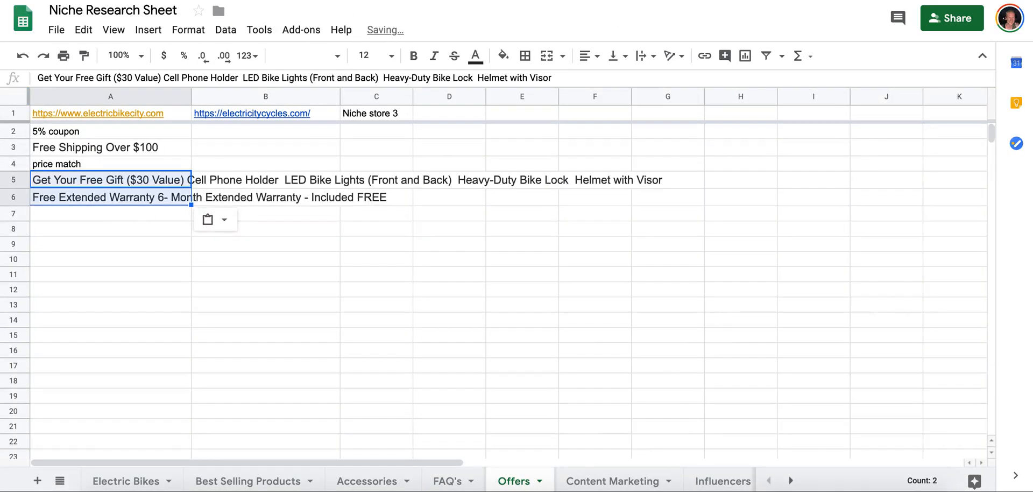
# Examine the extended warranty, promo code and free gift notes below the product's payment badges.
pyautogui.hotkey('ctrl', 'shift', 'Tab')
pyautogui.scroll(-8, 621, 231)
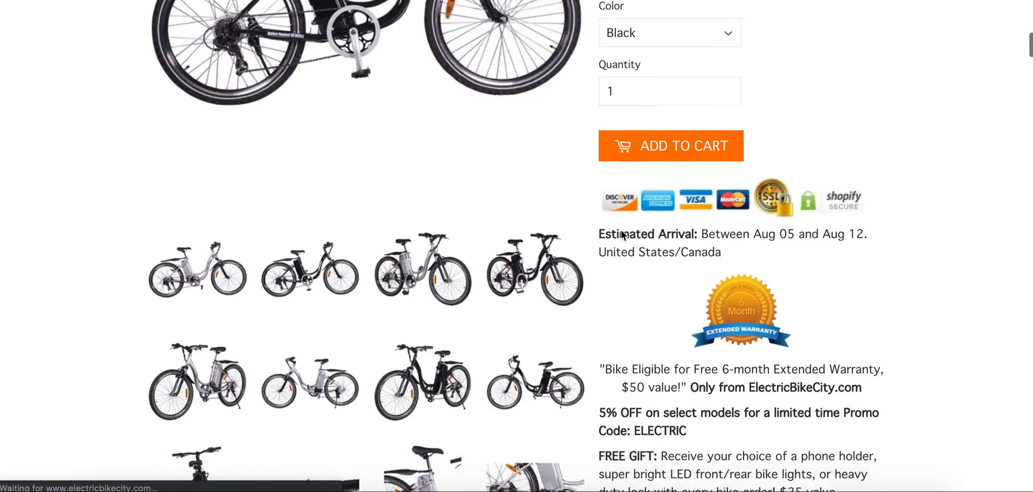
pyautogui.scroll(1, 621, 231)
pyautogui.scroll(-2, 621, 231)
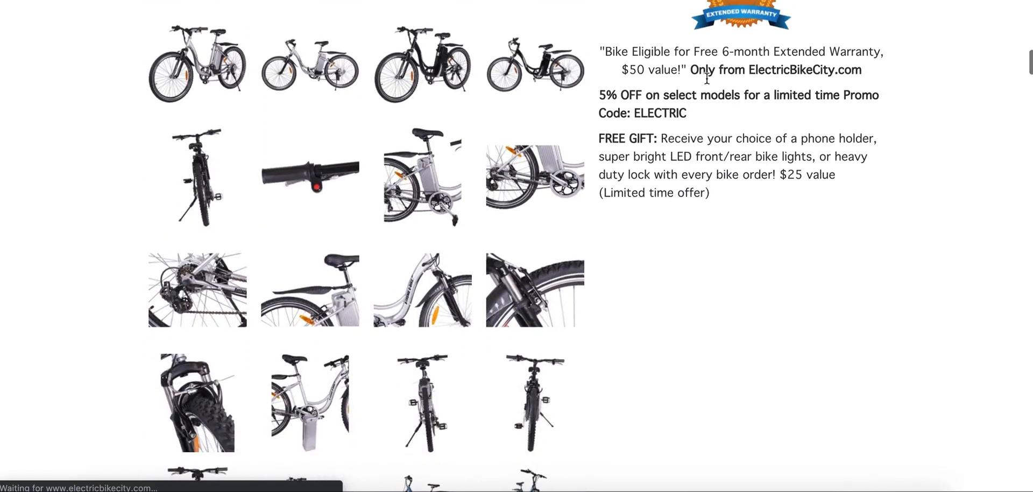
pyautogui.tripleClick(743, 52)
pyautogui.tripleClick(688, 97)
pyautogui.tripleClick(686, 139)
# Look through the product description, specifications, questions, reviews, recommendations and store information for further offers.
pyautogui.scroll(-12, 737, 220)
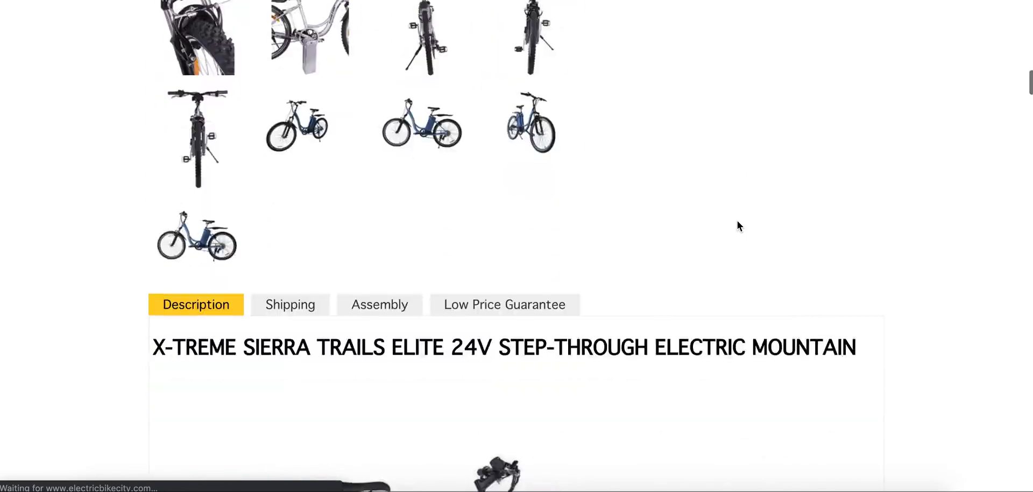
pyautogui.scroll(-20, 738, 220)
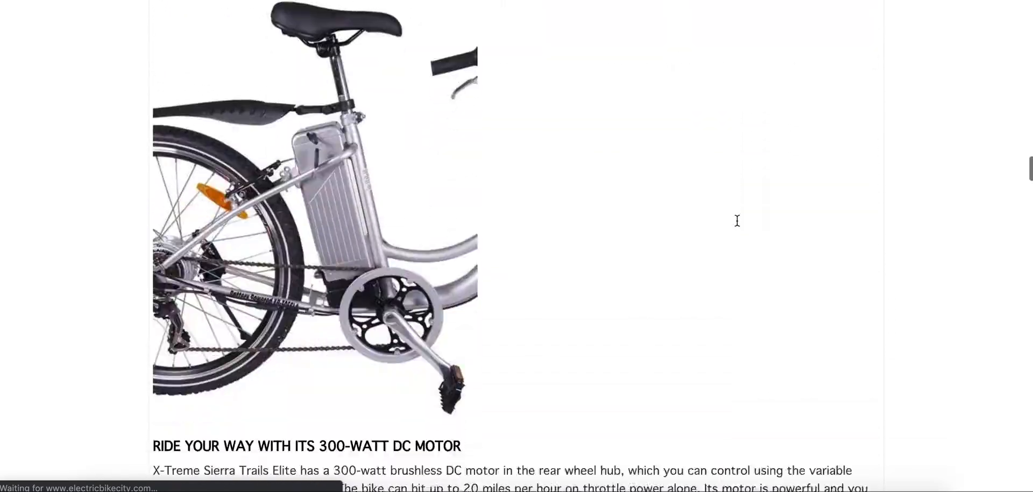
pyautogui.scroll(-20, 738, 222)
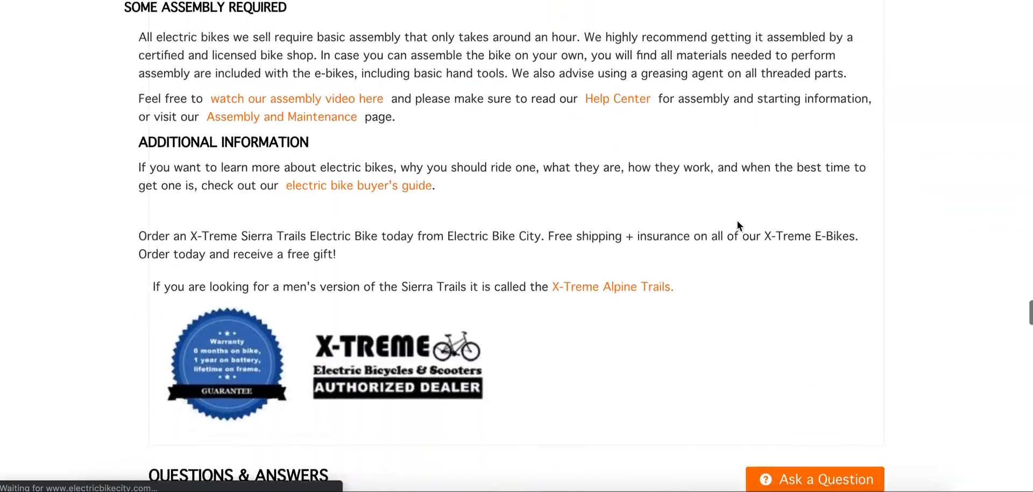
pyautogui.scroll(-3, 737, 219)
pyautogui.scroll(14, 738, 221)
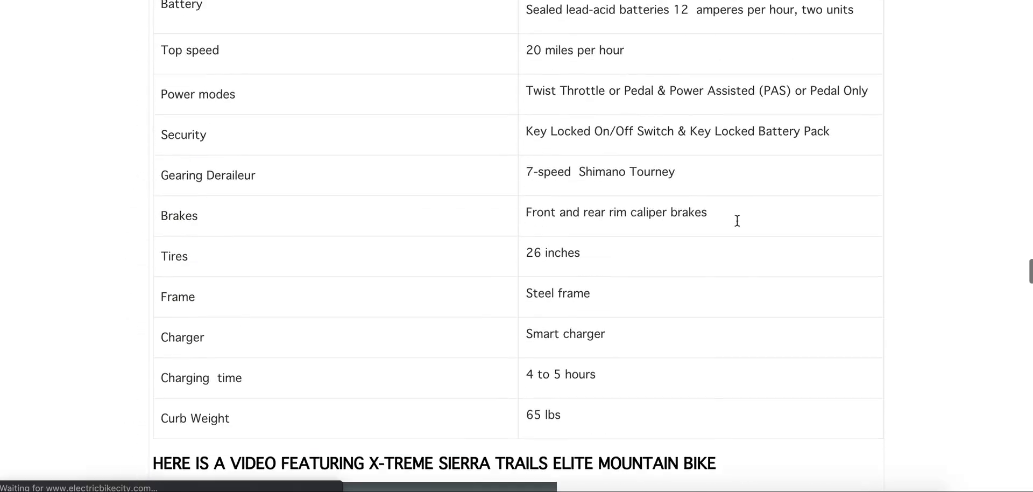
pyautogui.scroll(-8, 738, 225)
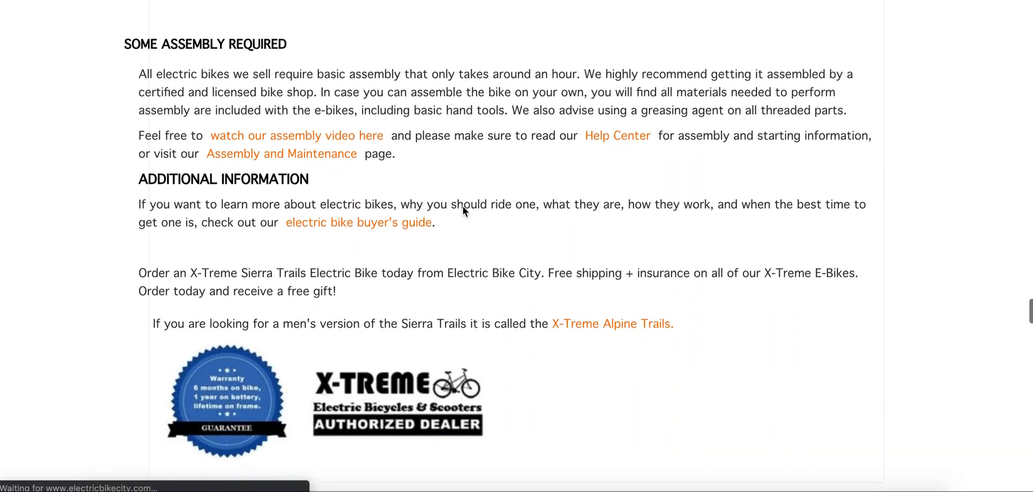
pyautogui.scroll(-6, 635, 312)
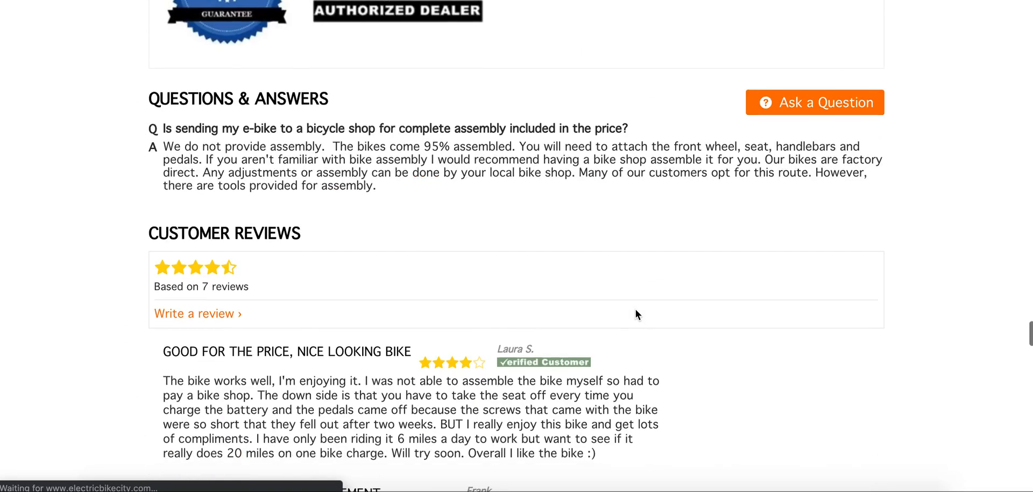
pyautogui.scroll(-3, 635, 312)
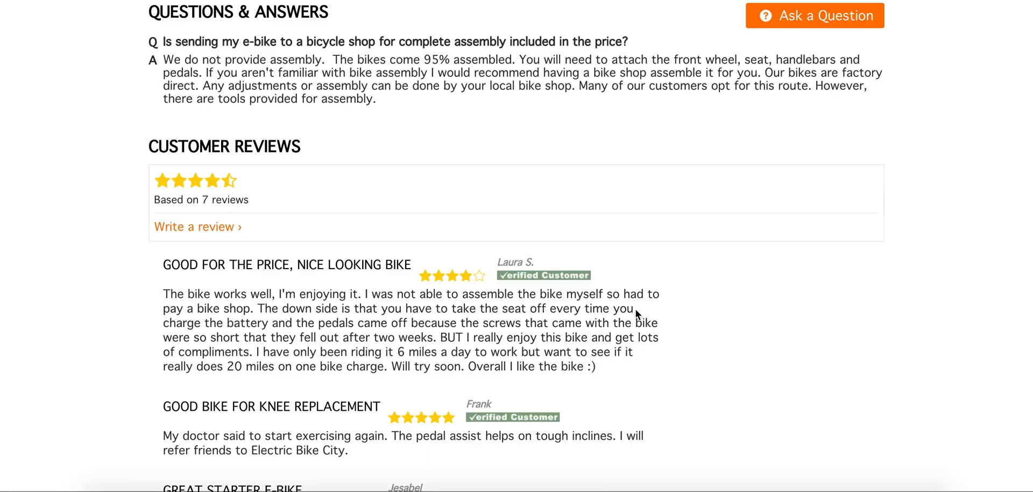
pyautogui.scroll(-18, 636, 309)
pyautogui.scroll(-4, 636, 315)
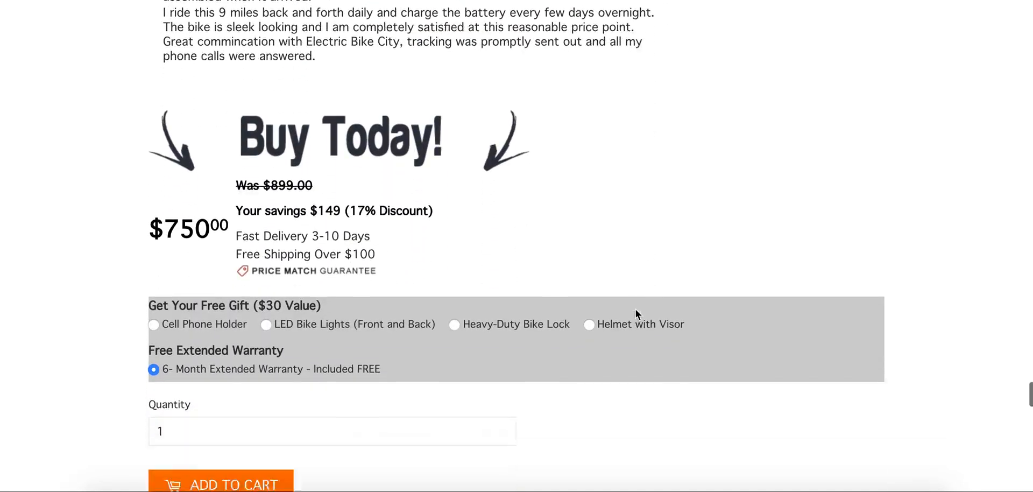
pyautogui.scroll(-6, 637, 315)
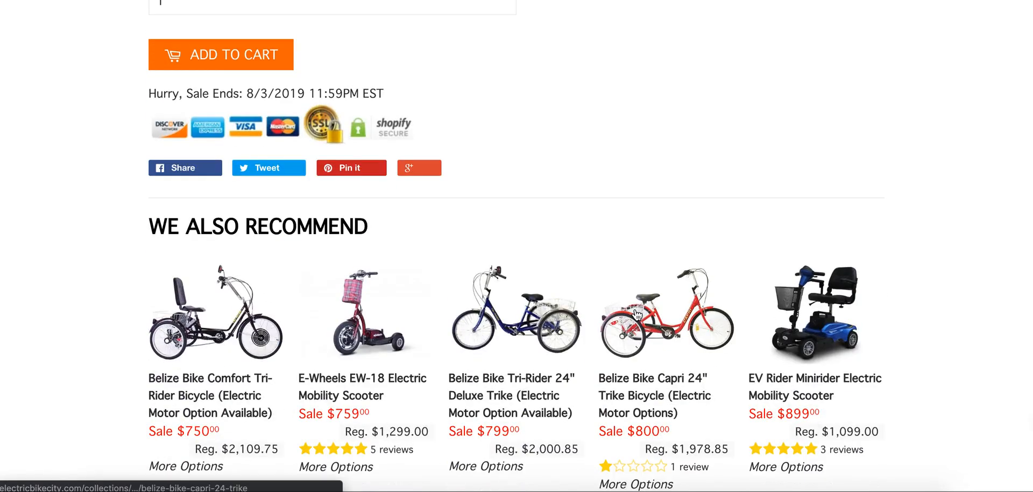
pyautogui.scroll(-5, 637, 315)
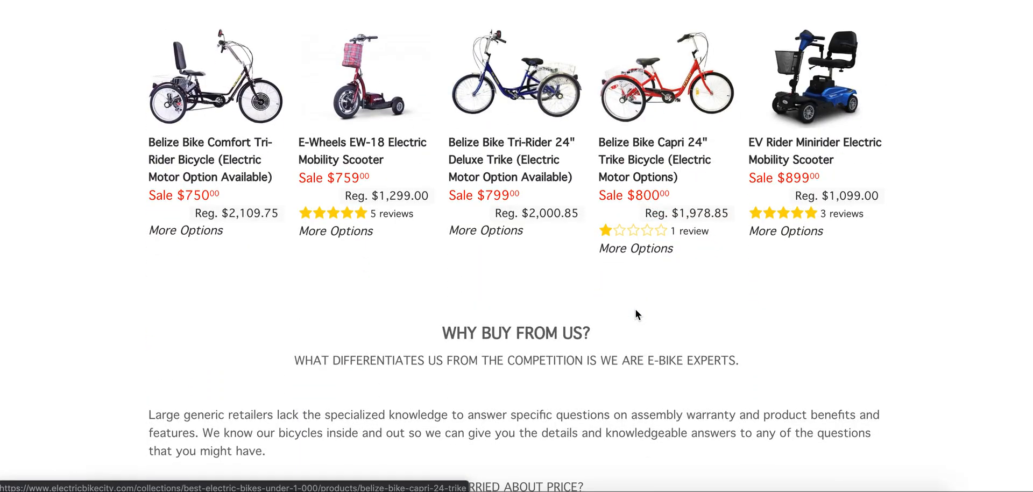
pyautogui.scroll(-16, 635, 314)
pyautogui.scroll(8, 636, 314)
pyautogui.scroll(-5, 636, 309)
pyautogui.scroll(4, 635, 309)
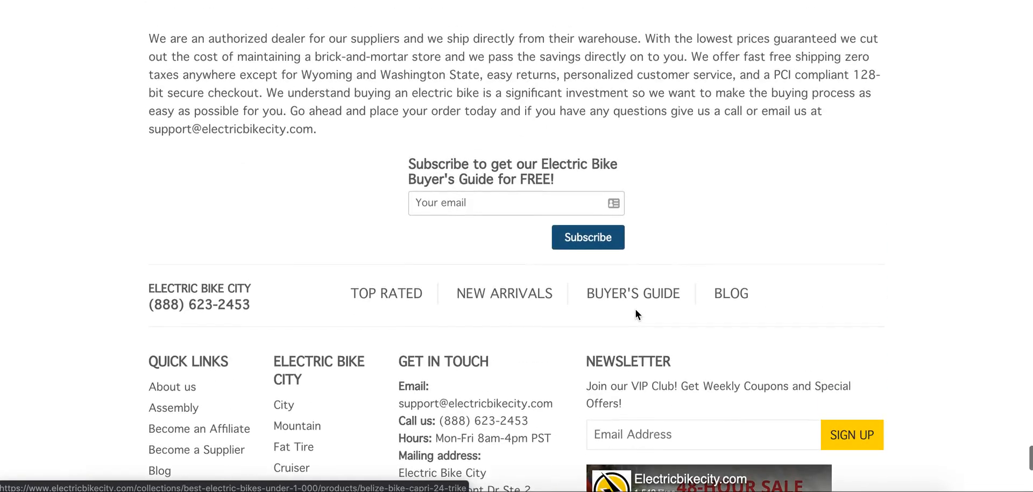
# Copy the "Subscribe to get our Electric Bike Buyer's Guide for FREE!" line into cell A7 of the Offers sheet.
pyautogui.click(536, 189)
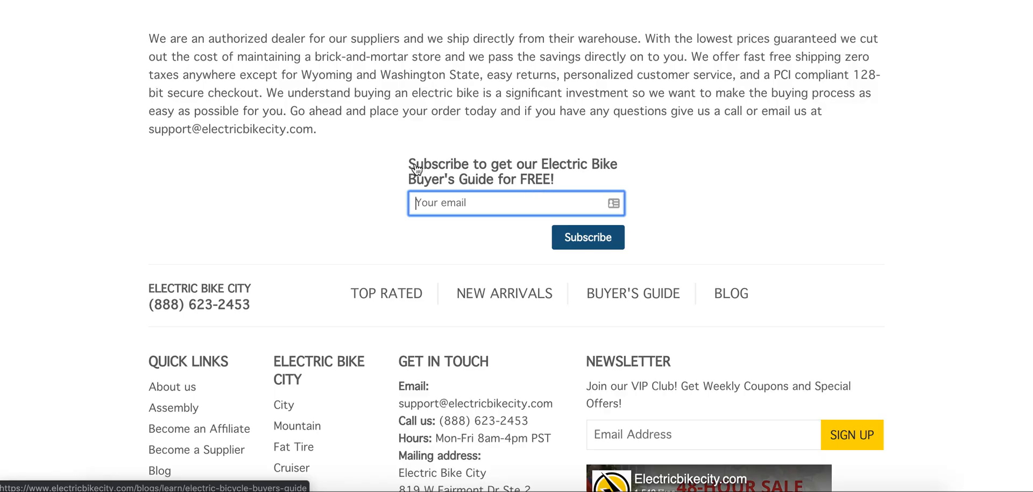
pyautogui.moveTo(399, 163); pyautogui.dragTo(574, 180)
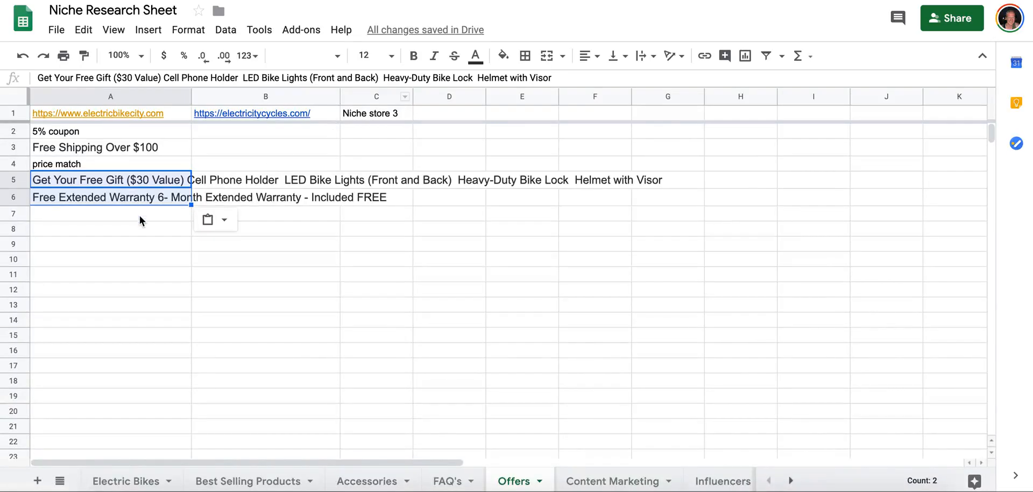
pyautogui.click(140, 220)
pyautogui.hotkey('ctrl', 'v')
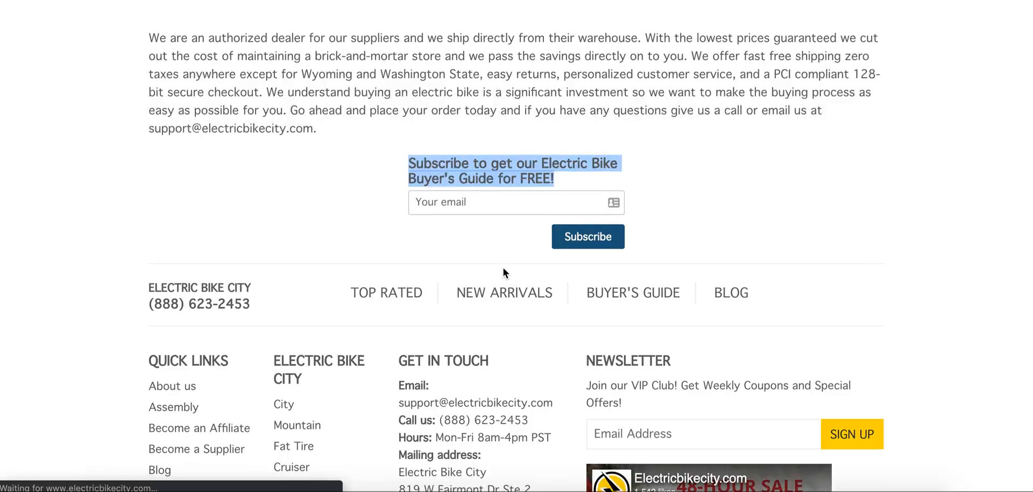
# Check the Electric Bike City footer for remaining offers and open the electricitycycles.com store from the link in B1.
pyautogui.scroll(-5, 503, 270)
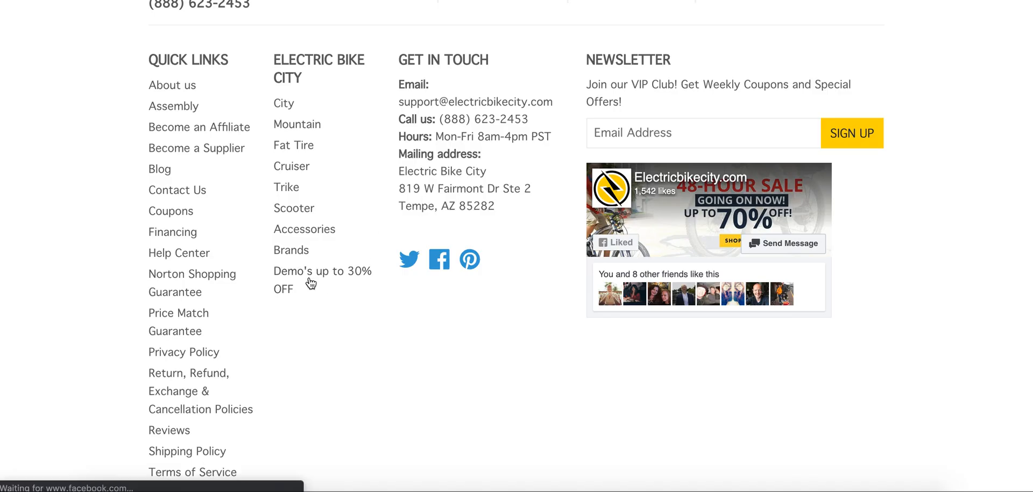
pyautogui.scroll(20, 313, 280)
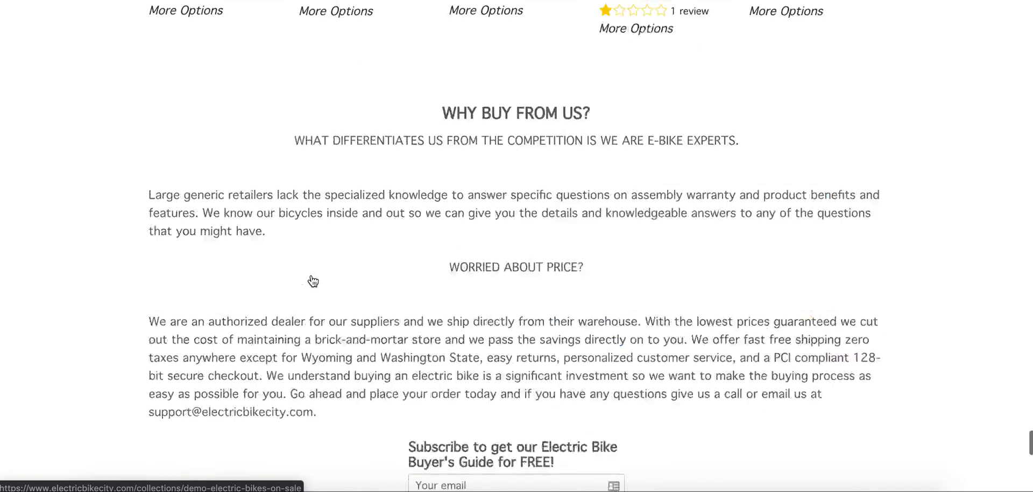
pyautogui.scroll(-1, 312, 280)
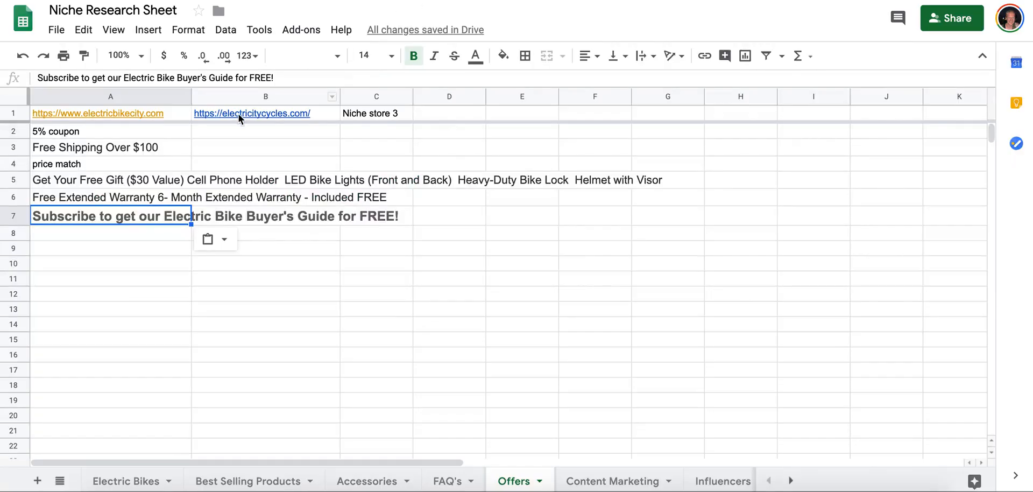
pyautogui.click(238, 113)
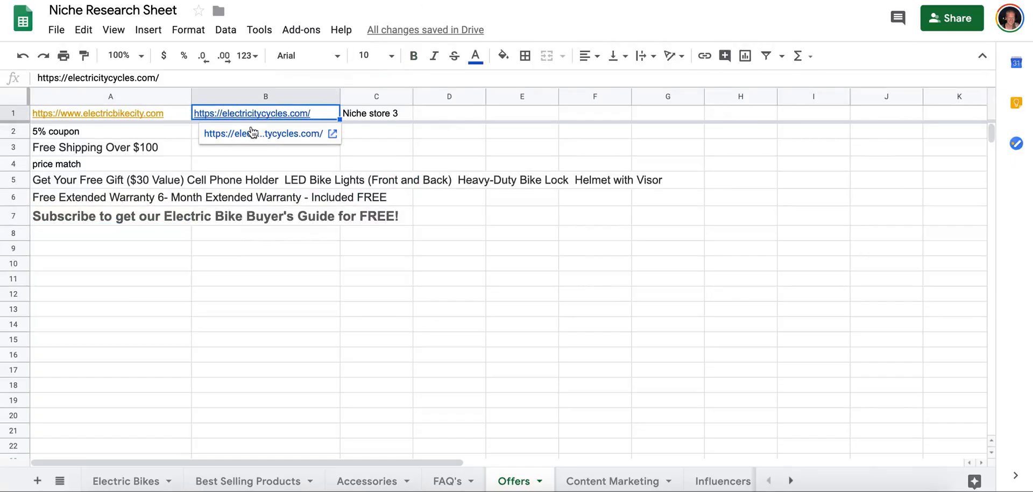
pyautogui.click(236, 132)
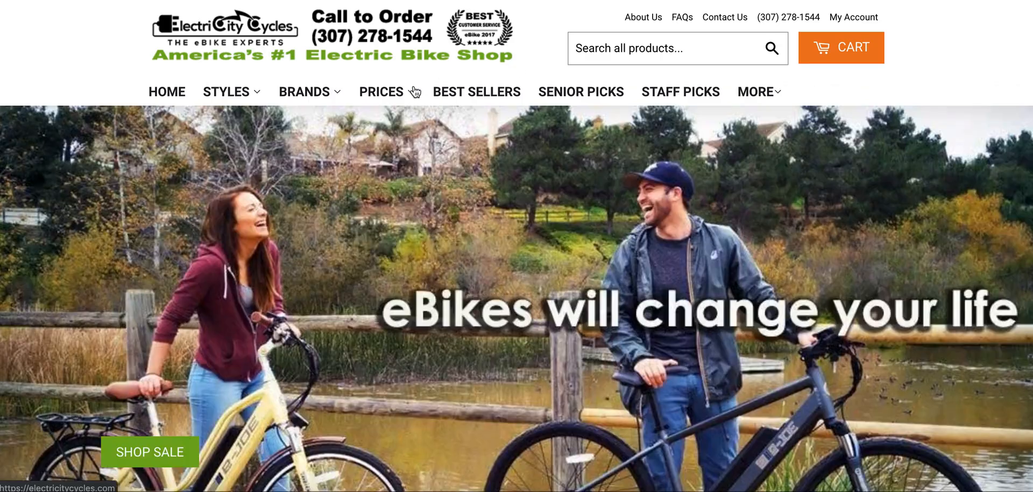
# Copy "5% OFF" from the ElectriCity Cycles home page banner into cell B2 of the Offers sheet.
pyautogui.moveTo(415, 91)
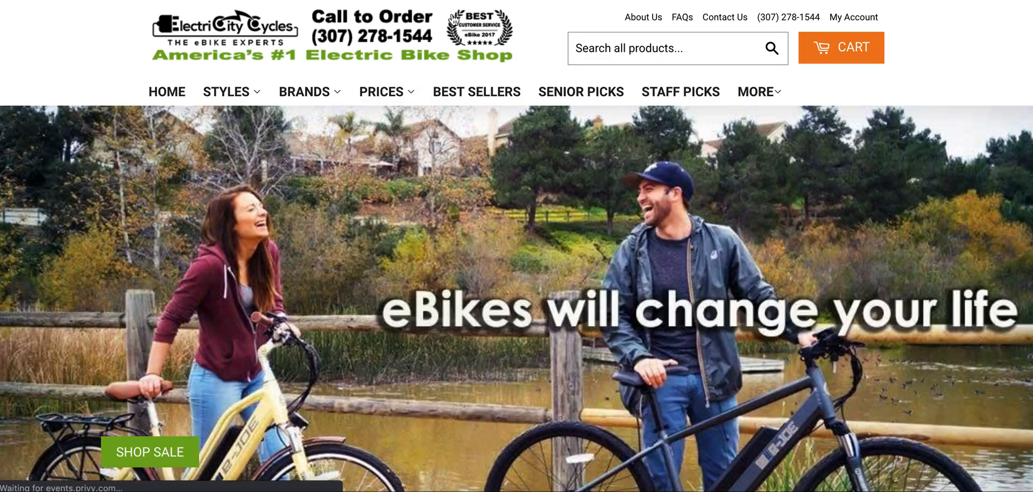
pyautogui.scroll(-5, 688, 203)
pyautogui.scroll(5, 688, 203)
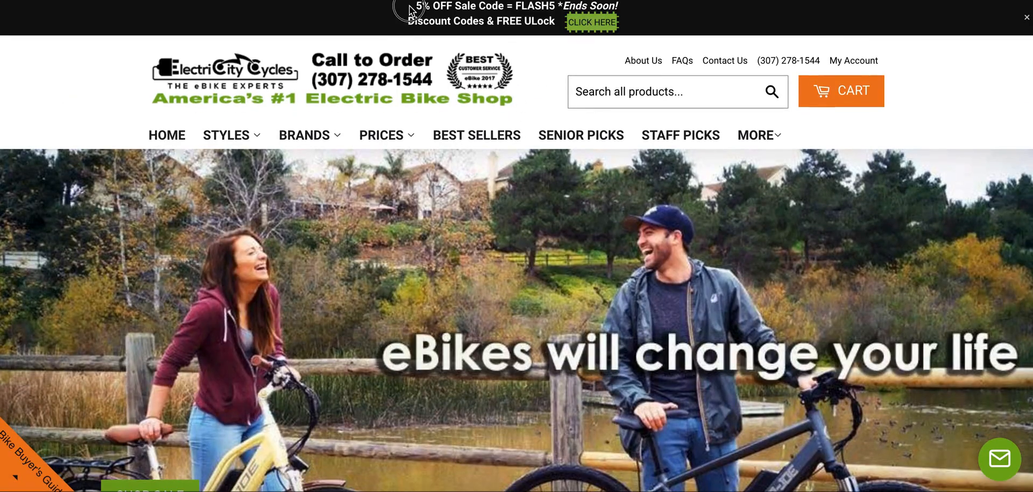
pyautogui.moveTo(410, 10); pyautogui.dragTo(455, 8)
pyautogui.hotkey('ctrl', 'Tab')
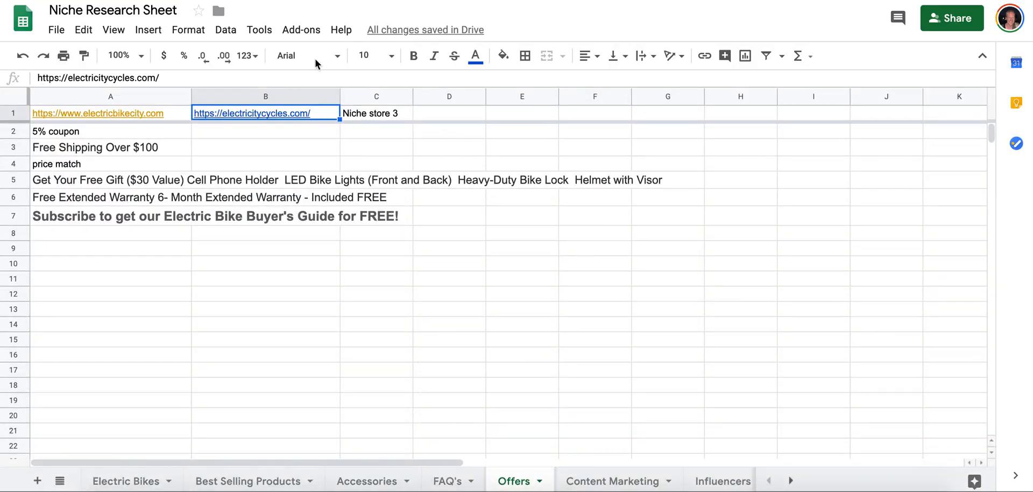
pyautogui.click(247, 133)
pyautogui.hotkey('ctrl', 'v')
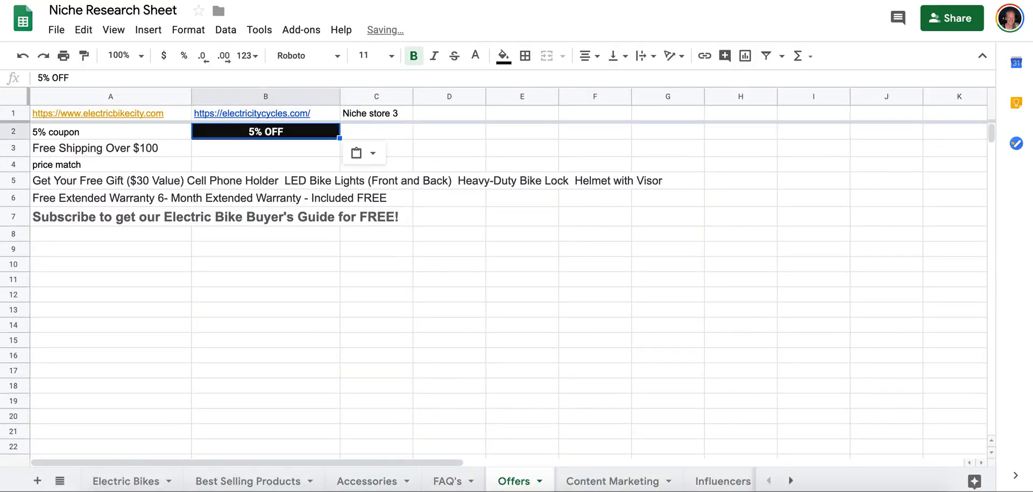
# Copy "FREE ULock" from the ElectriCity Cycles home page banner into cell B3 of the Offers sheet.
pyautogui.hotkey('ctrl', 'shift', 'Tab')
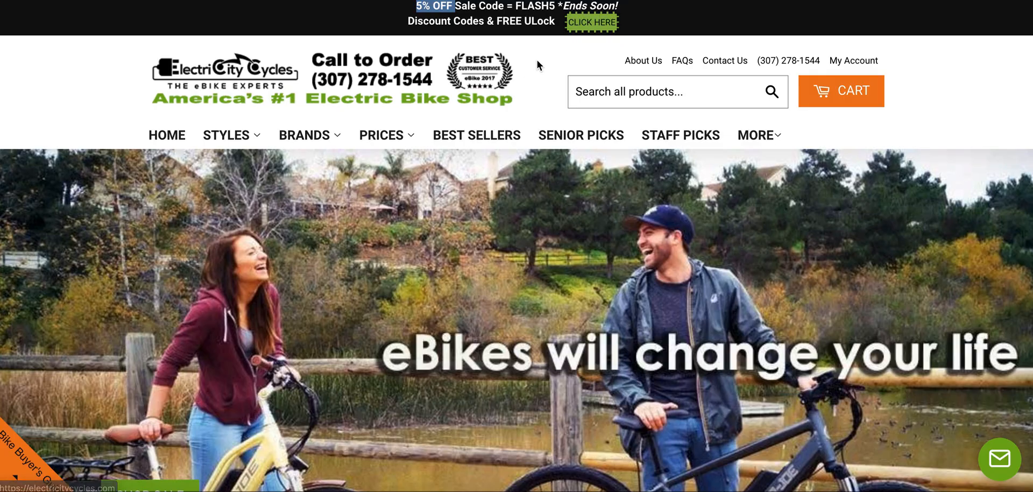
pyautogui.scroll(-1, 540, 66)
pyautogui.scroll(1, 540, 65)
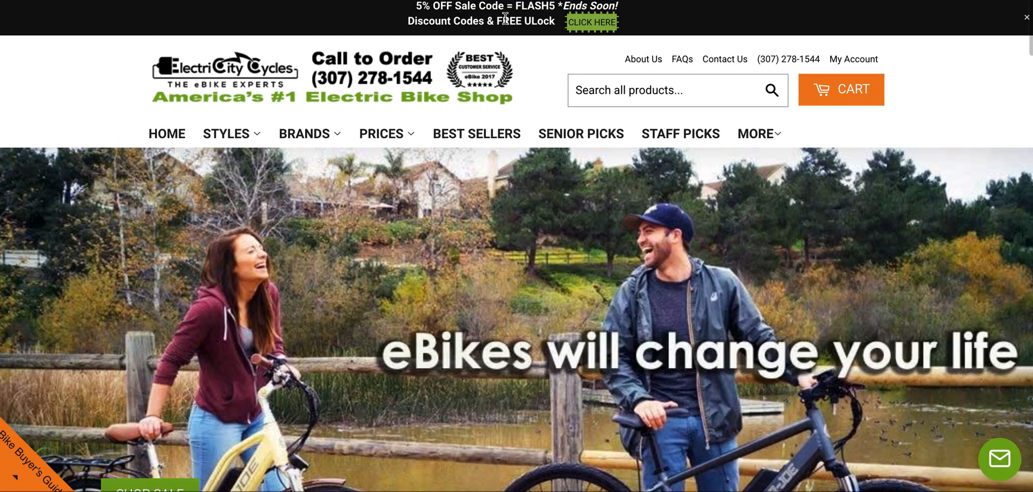
pyautogui.moveTo(502, 22); pyautogui.dragTo(559, 22)
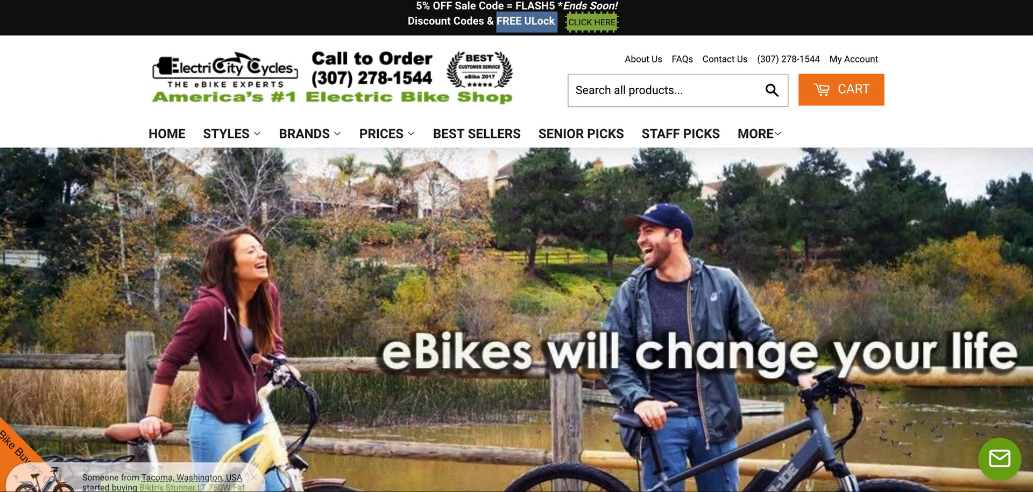
pyautogui.hotkey('ctrl', 'c')
pyautogui.hotkey('ctrl', 'Tab')
pyautogui.click(322, 150)
pyautogui.hotkey('ctrl', 'v')
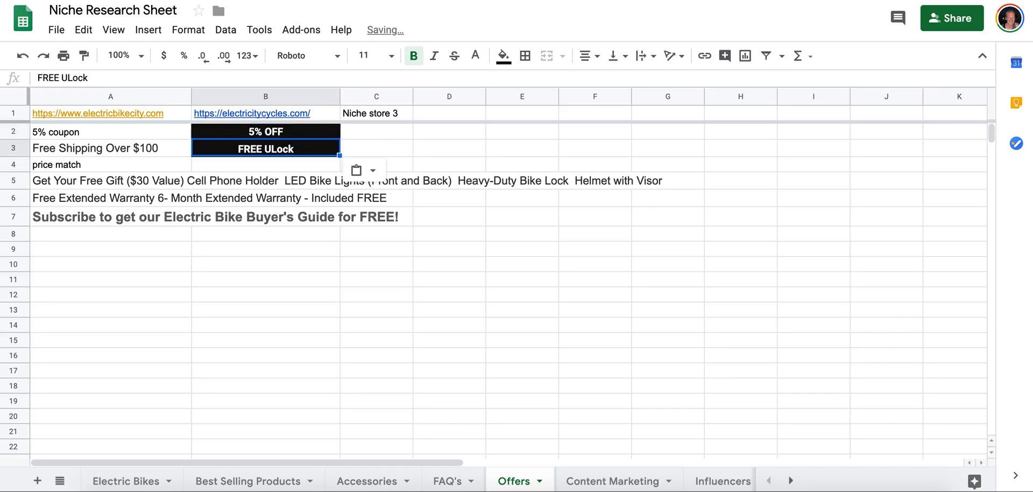
# Open the e-JOE Epik SE 500W Folding eBike product page from the store's best sellers and check its top section for offers.
pyautogui.hotkey('ctrl', 'shift', 'Tab')
pyautogui.scroll(-18, 563, 179)
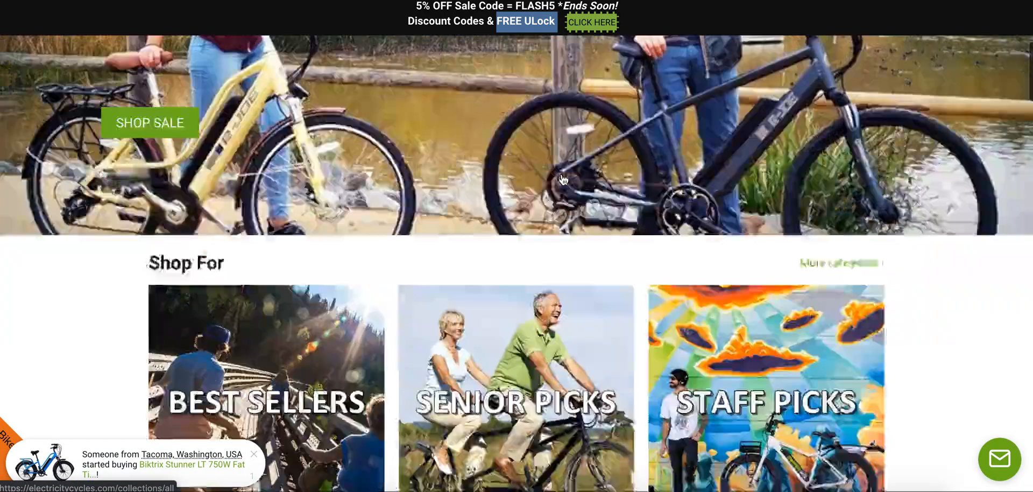
pyautogui.scroll(-15, 561, 173)
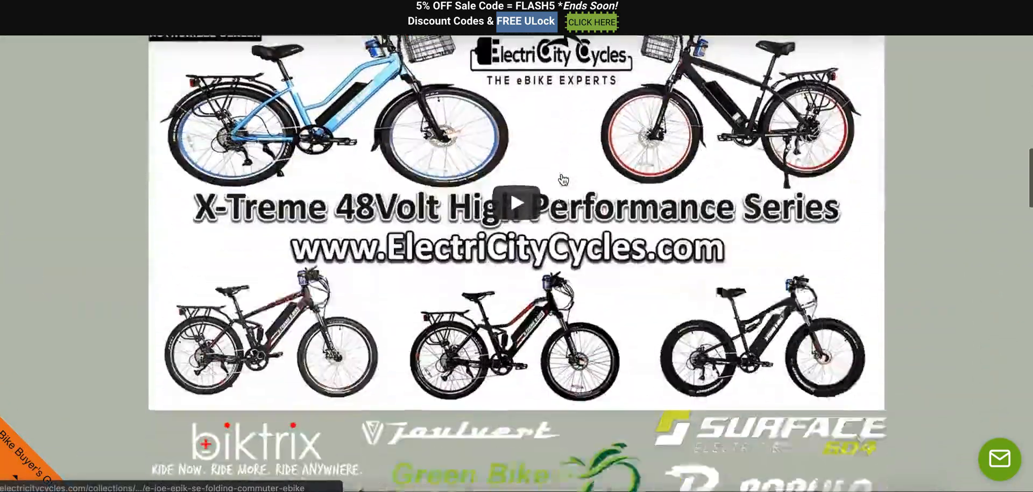
pyautogui.scroll(1, 563, 179)
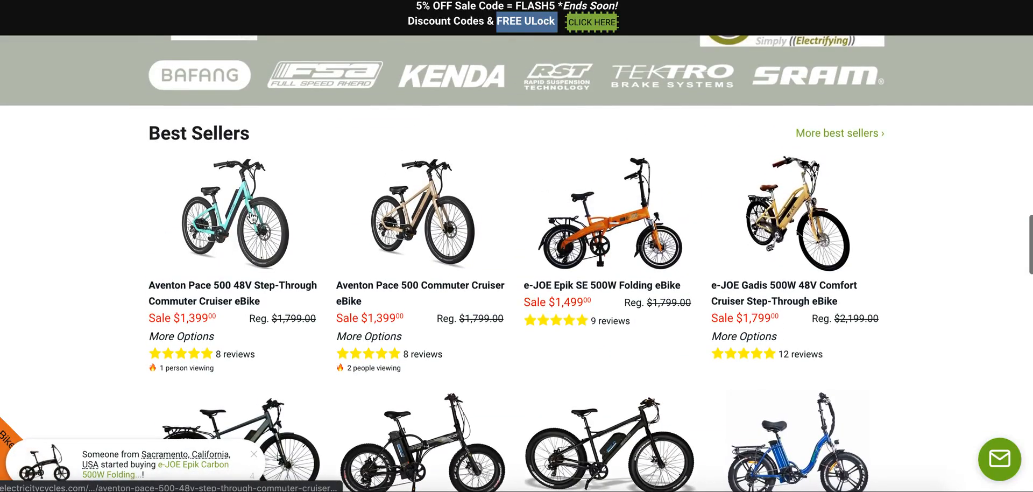
pyautogui.click(574, 226)
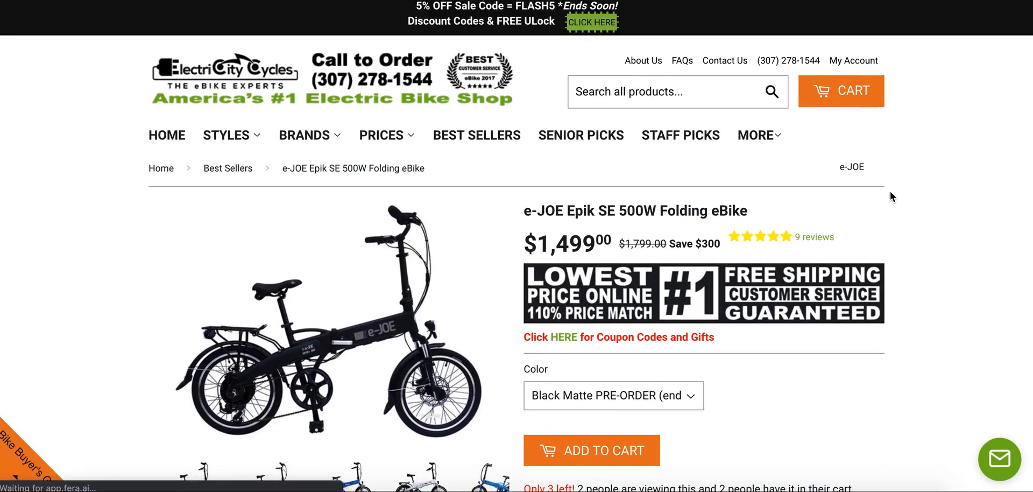
pyautogui.scroll(-2, 890, 191)
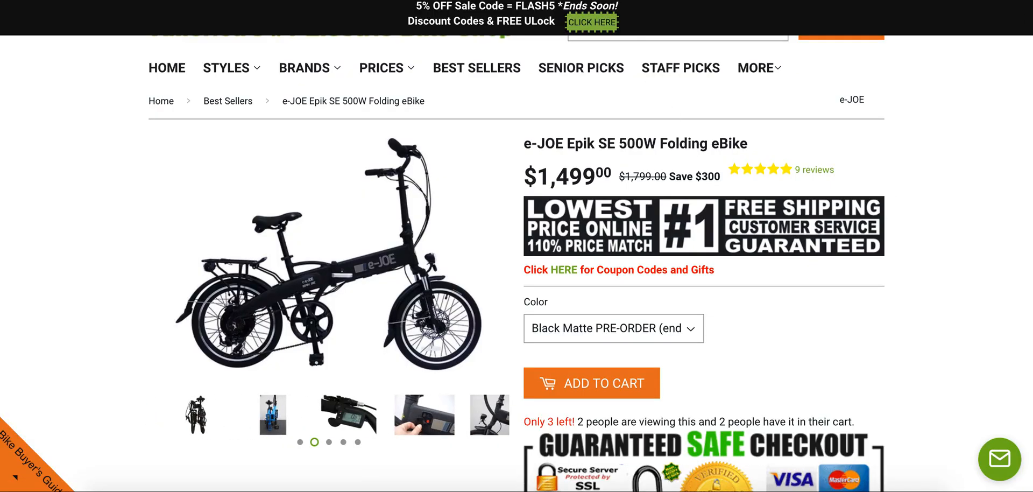
# Enter "price match" in cell B4 and "free shipping" in cell B5 of the Offers sheet.
pyautogui.click(480, 1)
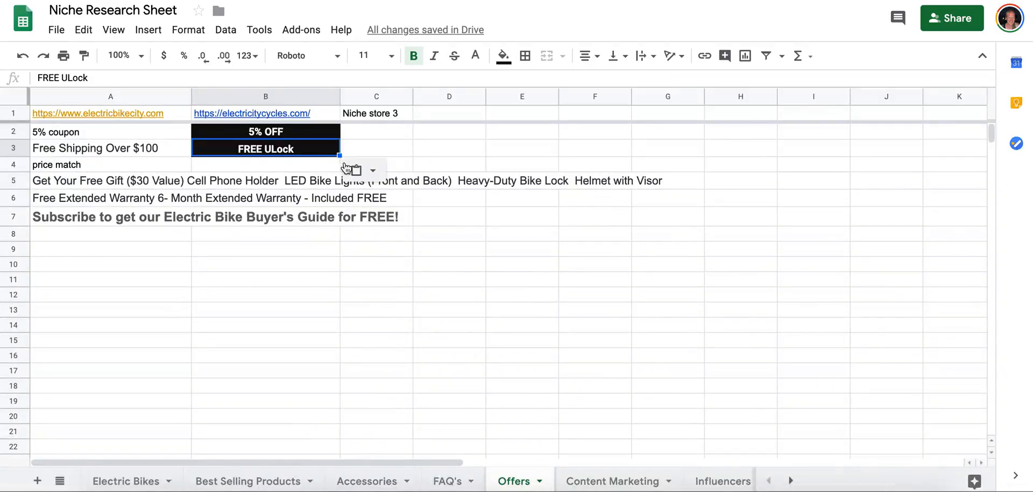
pyautogui.click(295, 170)
pyautogui.write('price match')
pyautogui.press('Return')
pyautogui.write('free shipp')
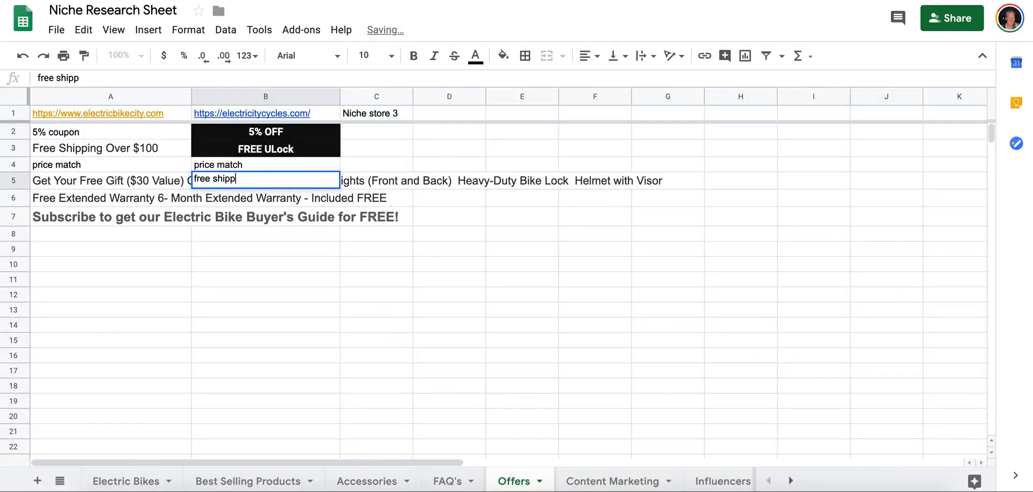
pyautogui.write('ing')
pyautogui.press('Return')
# Examine the e-JOE Epik SE page's checkout, shipping and "Why Buy From Us?" sections for further offers.
pyautogui.click(603, 1)
pyautogui.scroll(-4, 614, 230)
pyautogui.click(608, 106)
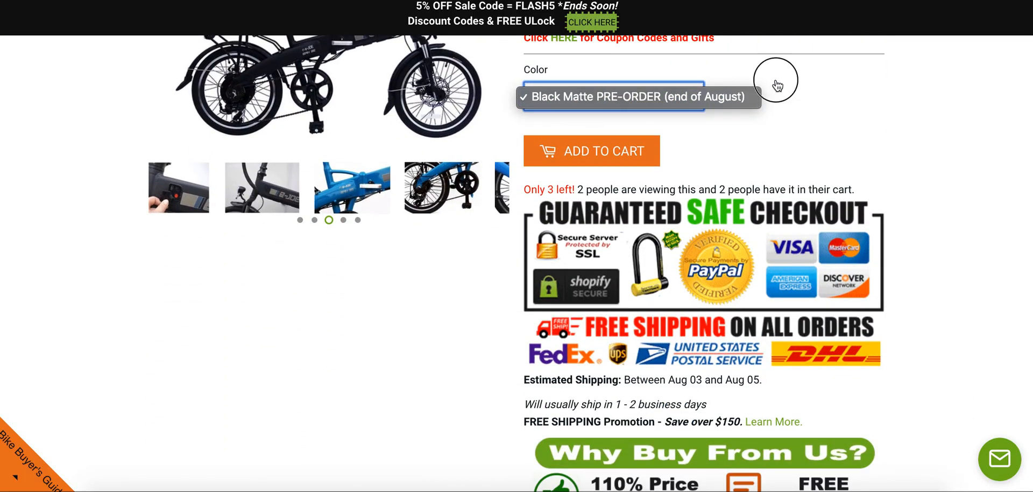
pyautogui.scroll(1, 777, 79)
pyautogui.scroll(-3, 706, 99)
pyautogui.scroll(-1, 705, 99)
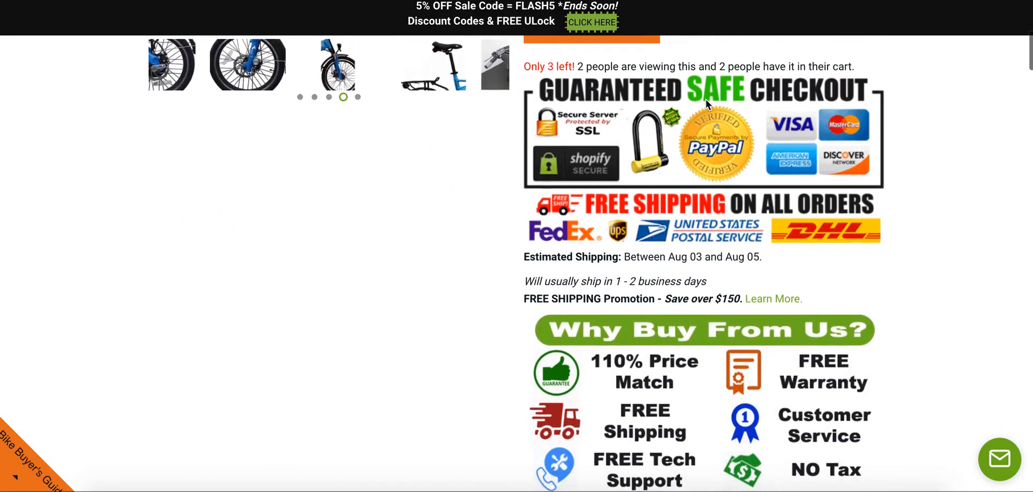
pyautogui.scroll(-3, 706, 99)
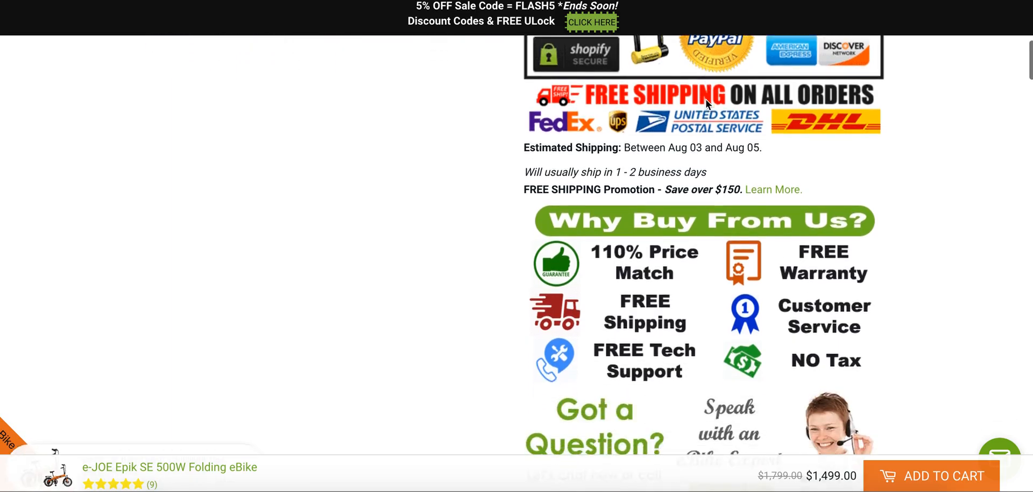
pyautogui.scroll(-1, 706, 99)
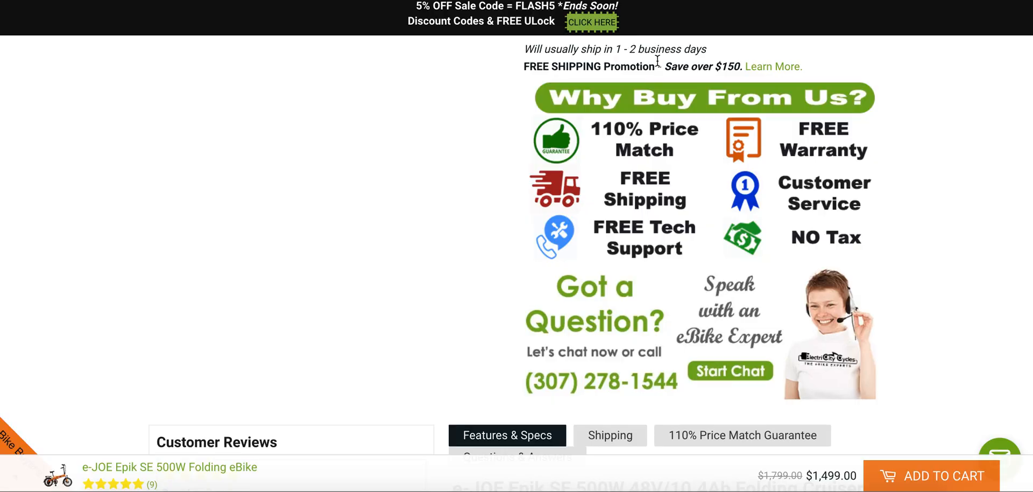
pyautogui.scroll(-3, 731, 95)
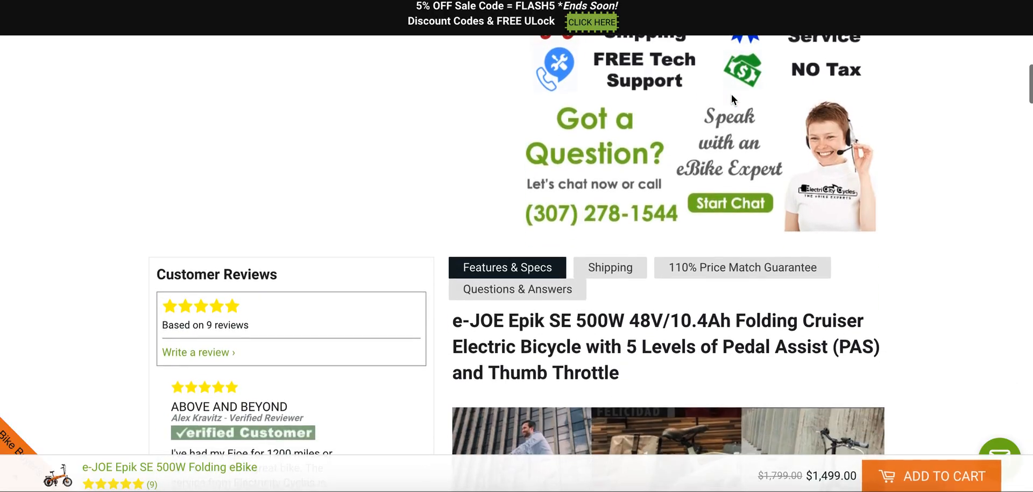
pyautogui.scroll(3, 731, 94)
pyautogui.scroll(-1, 732, 95)
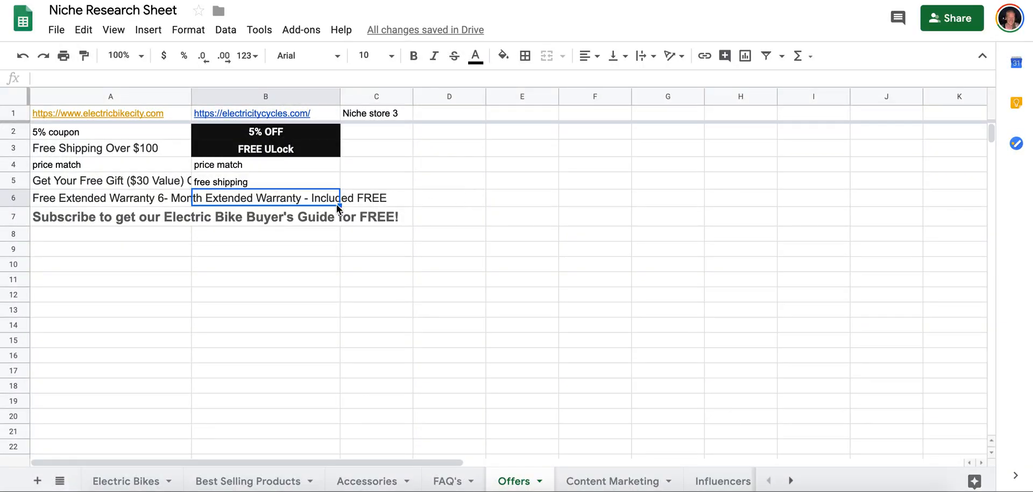
# Enter "free tech support", "free warranty" and "no sales tax" in cells B6 to B8 of the Offers sheet.
pyautogui.write('free tech supp')
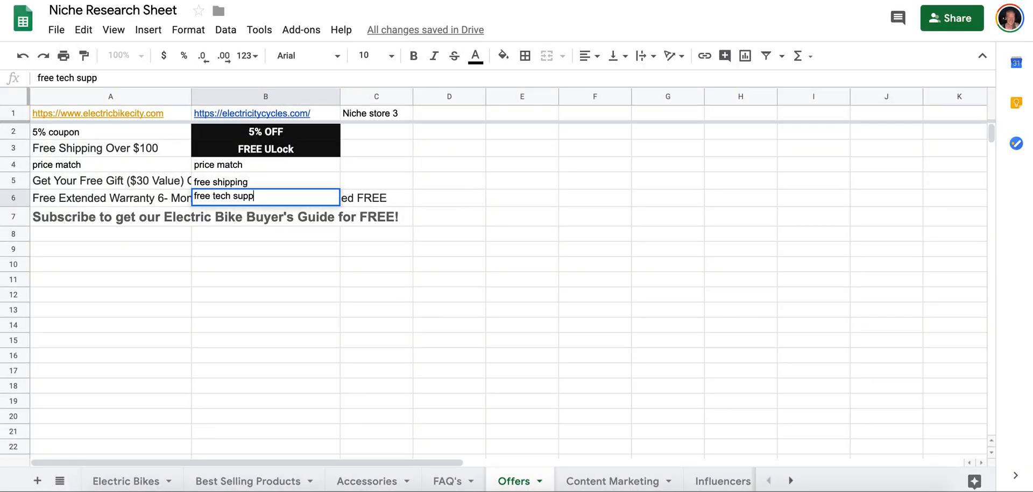
pyautogui.write('ort')
pyautogui.press('Return')
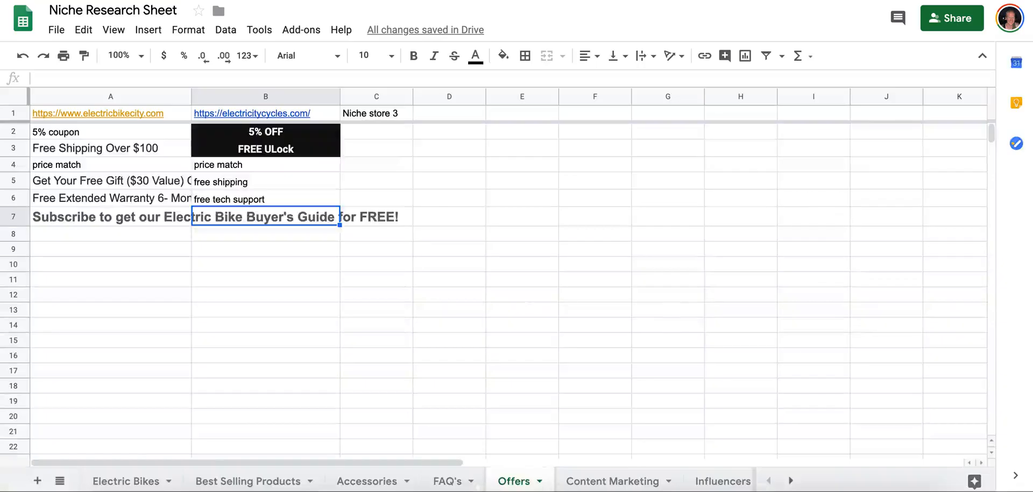
pyautogui.write('free warr')
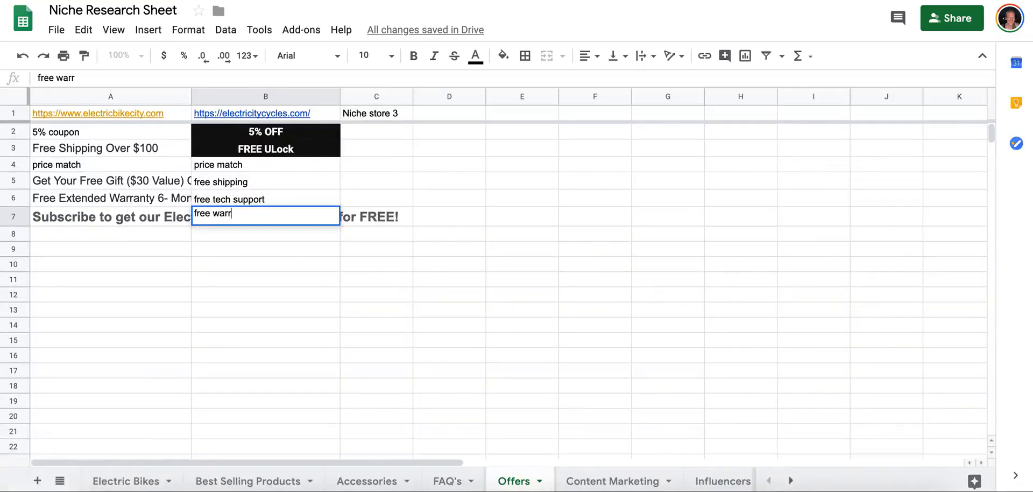
pyautogui.write('anty')
pyautogui.press('Return')
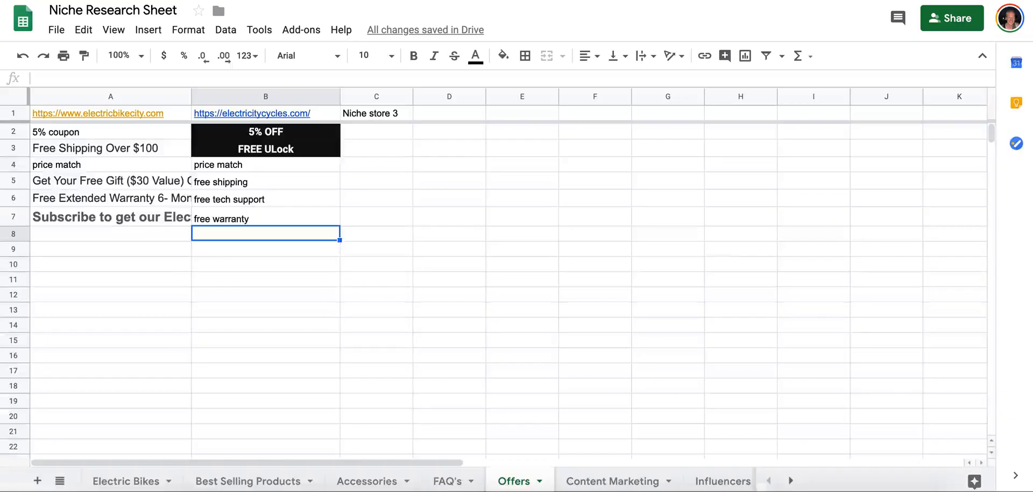
pyautogui.write('no sales tax')
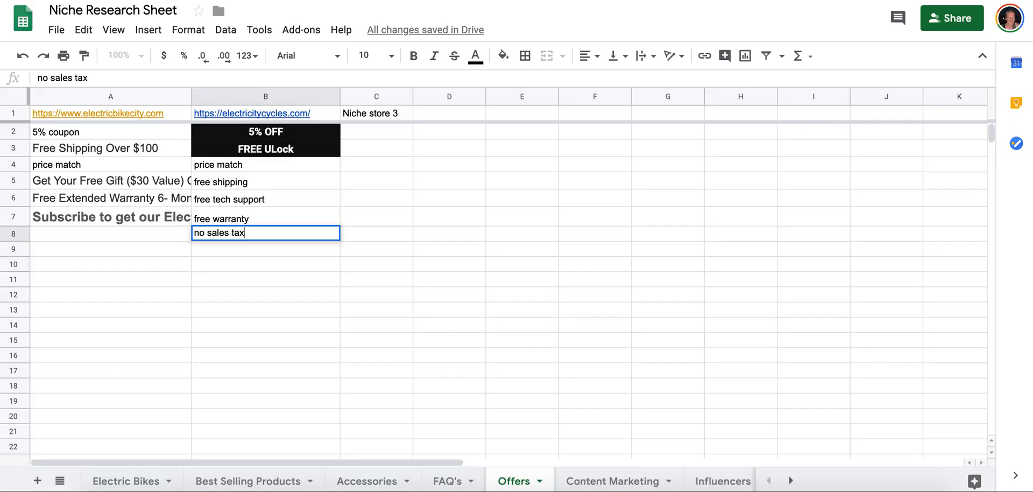
pyautogui.press('Return')
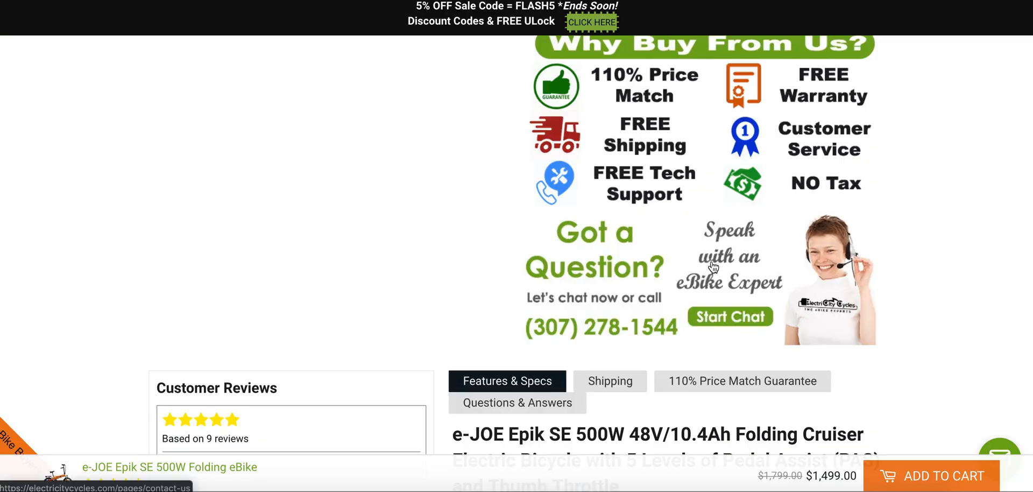
# Look through the e-JOE Epik SE page's reviews, features, questions and answers, recommendations and footer for remaining offers.
pyautogui.scroll(-3, 713, 266)
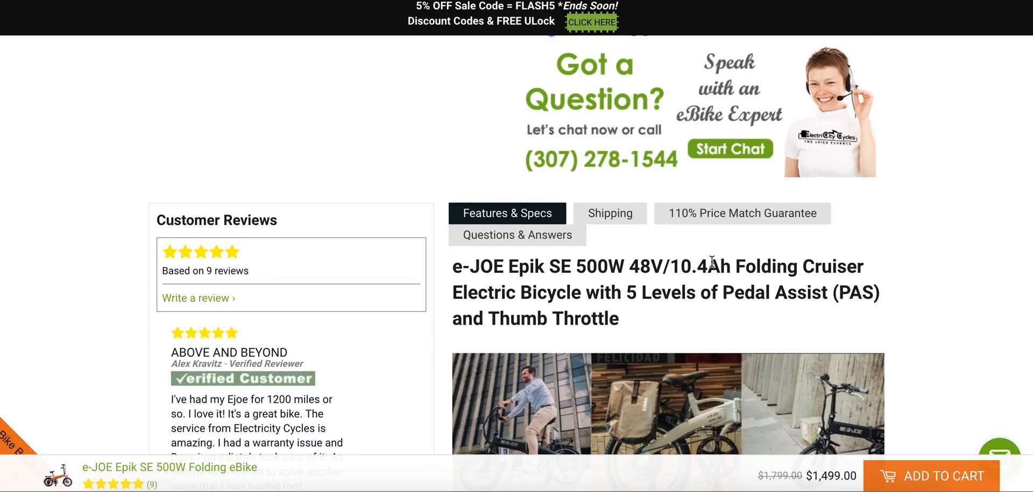
pyautogui.scroll(-8, 712, 262)
pyautogui.scroll(-15, 712, 260)
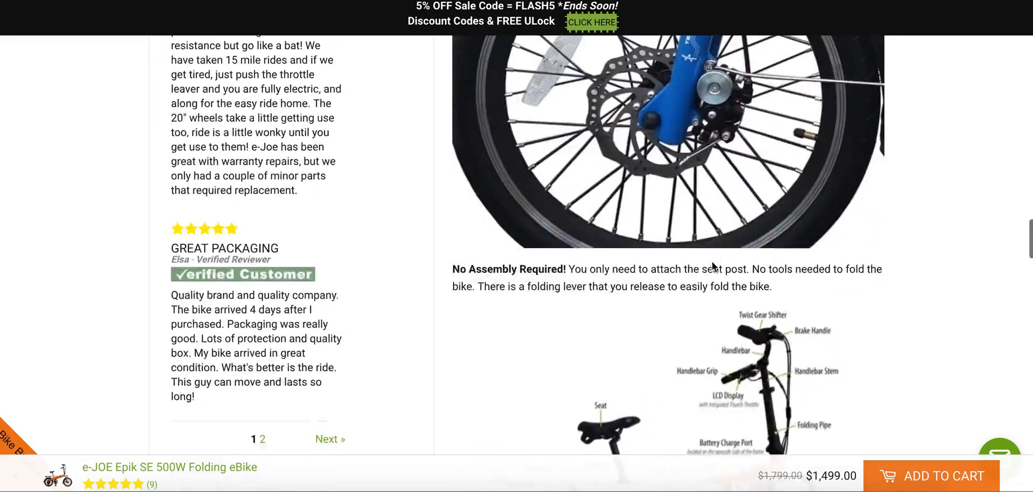
pyautogui.scroll(-20, 712, 261)
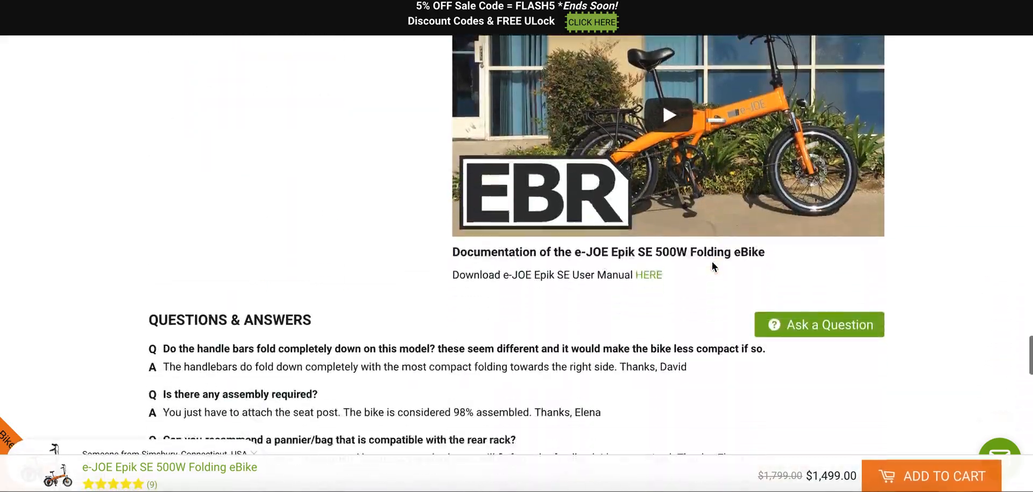
pyautogui.scroll(-1, 712, 262)
pyautogui.scroll(-15, 473, 217)
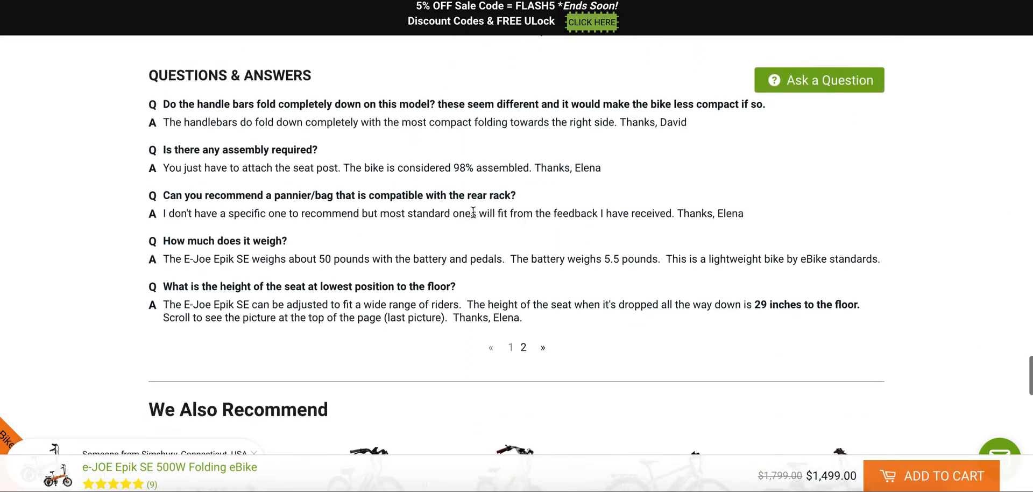
pyautogui.scroll(-10, 473, 212)
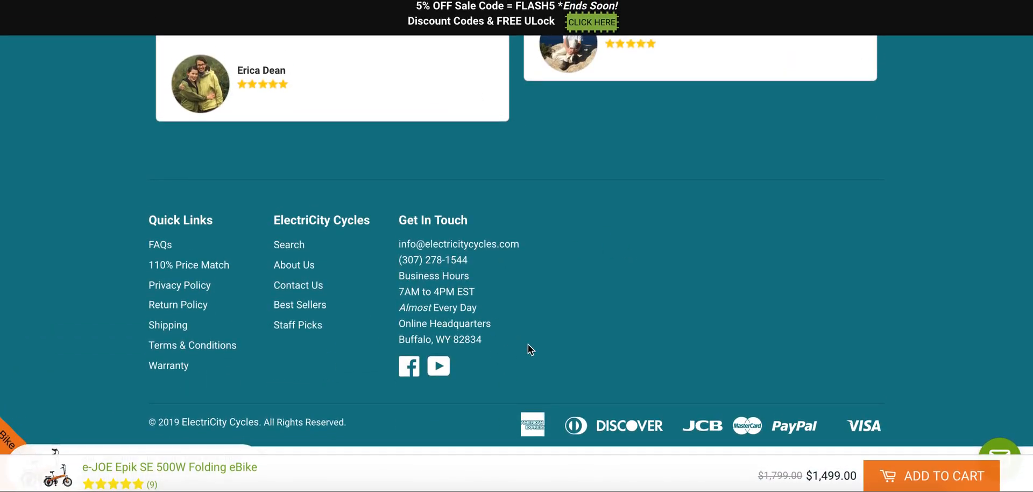
pyautogui.scroll(20, 528, 344)
pyautogui.scroll(20, 528, 344)
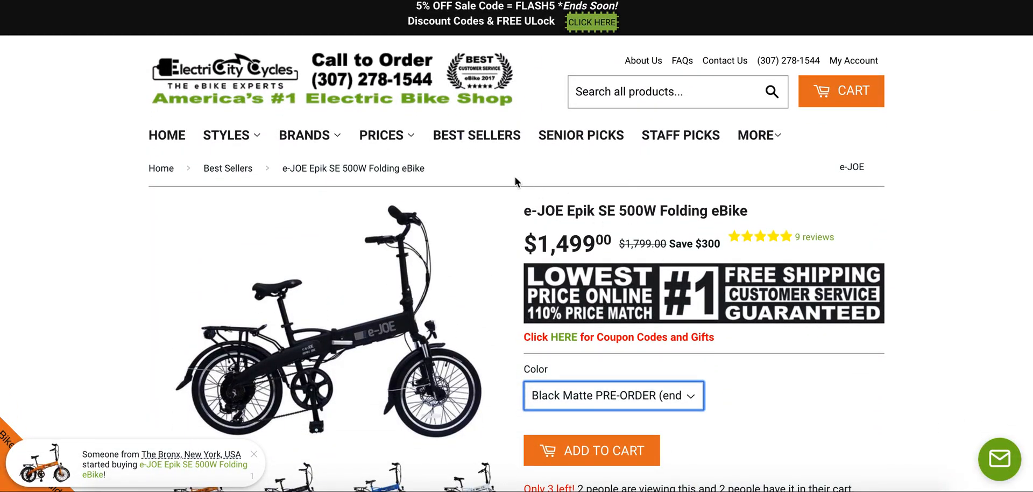
# Recheck the top of the product page for offers and open the store's Comfort Electric Bikes collection.
pyautogui.moveTo(297, 145)
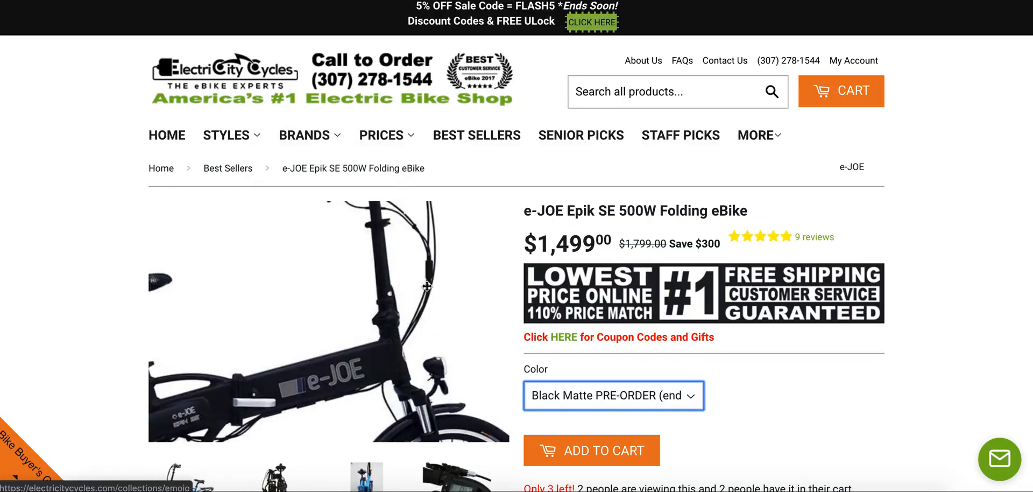
pyautogui.scroll(-5, 992, 405)
pyautogui.scroll(5, 892, 350)
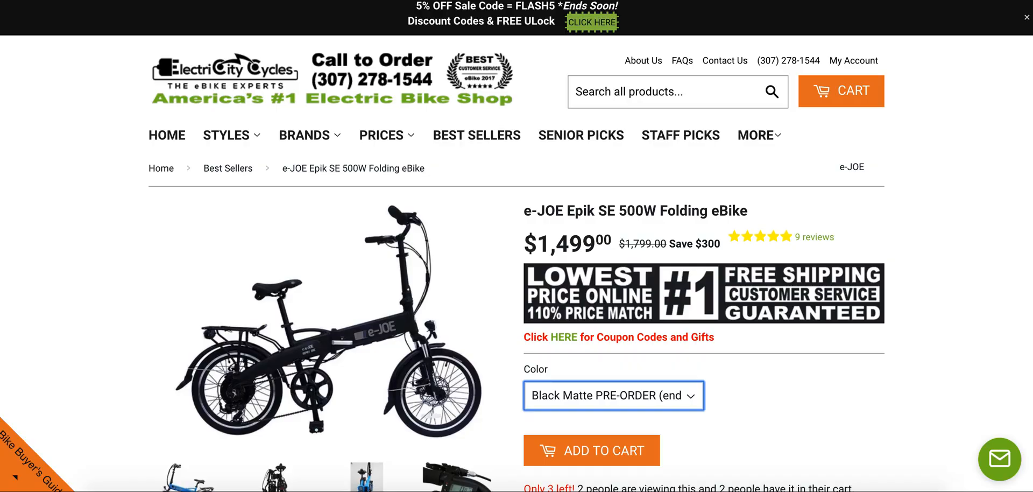
pyautogui.scroll(-2, 556, 171)
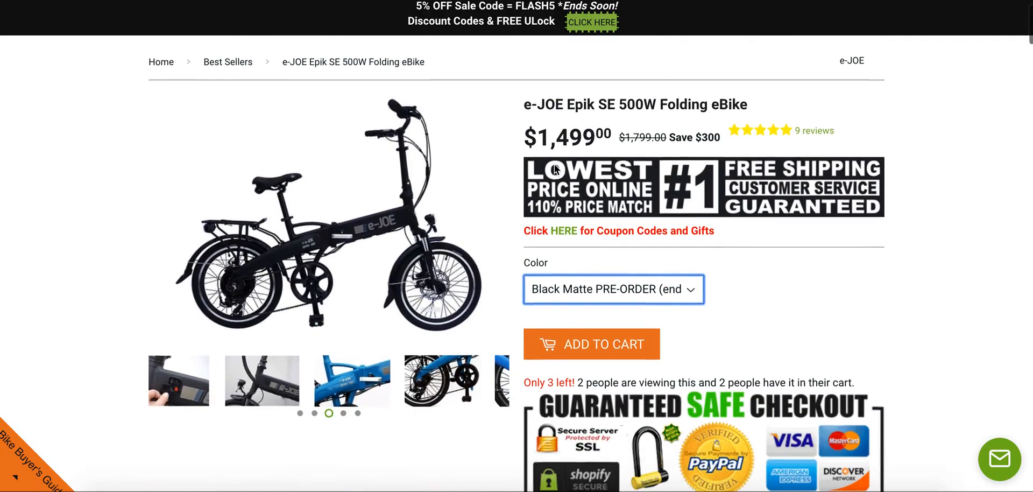
pyautogui.scroll(2, 492, 183)
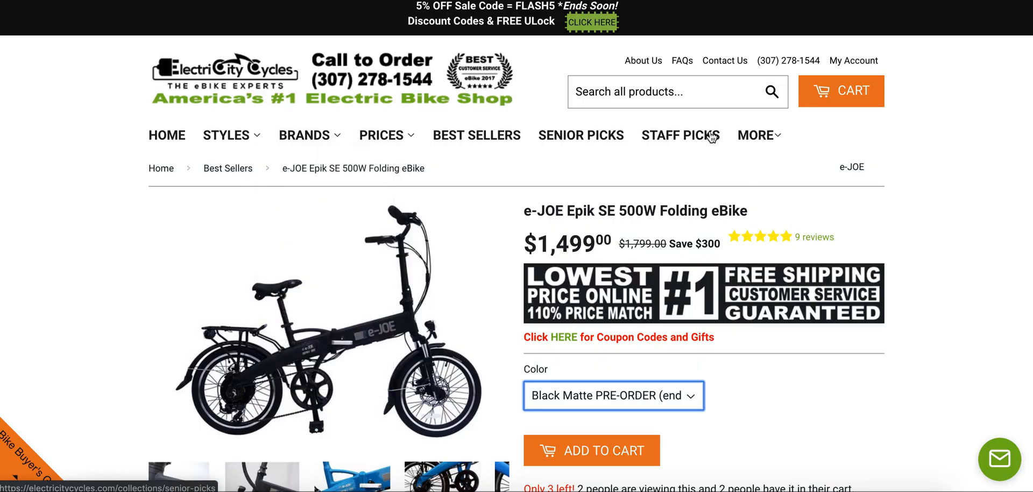
pyautogui.moveTo(743, 140)
pyautogui.moveTo(238, 142)
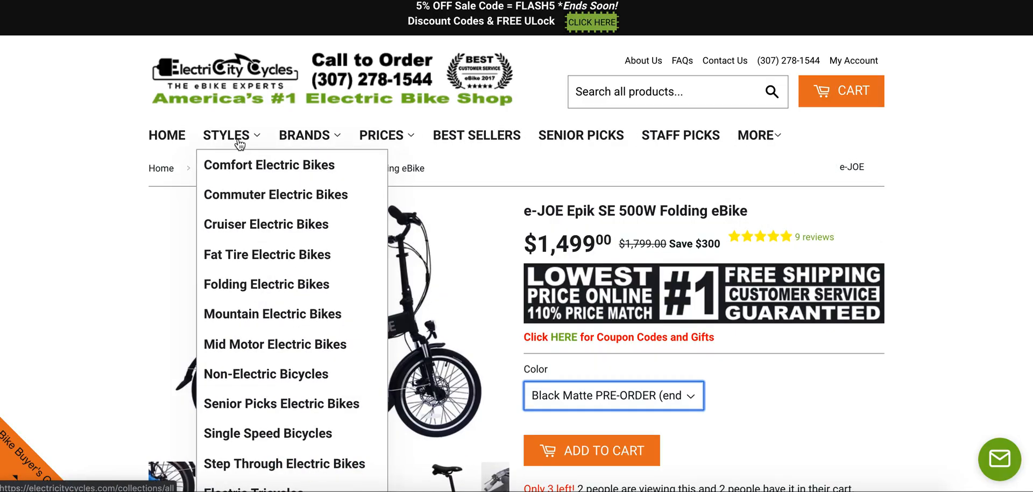
pyautogui.click(241, 168)
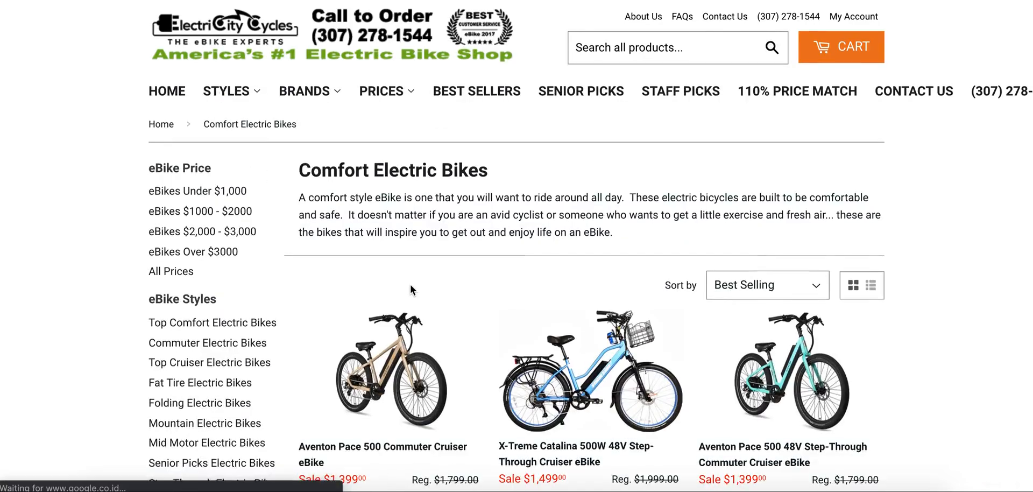
# Open the Aventon Pace 500 Commuter Cruiser eBike from the Comfort Electric Bikes collection and check its page for offers.
pyautogui.scroll(-2, 404, 275)
pyautogui.scroll(-3, 404, 258)
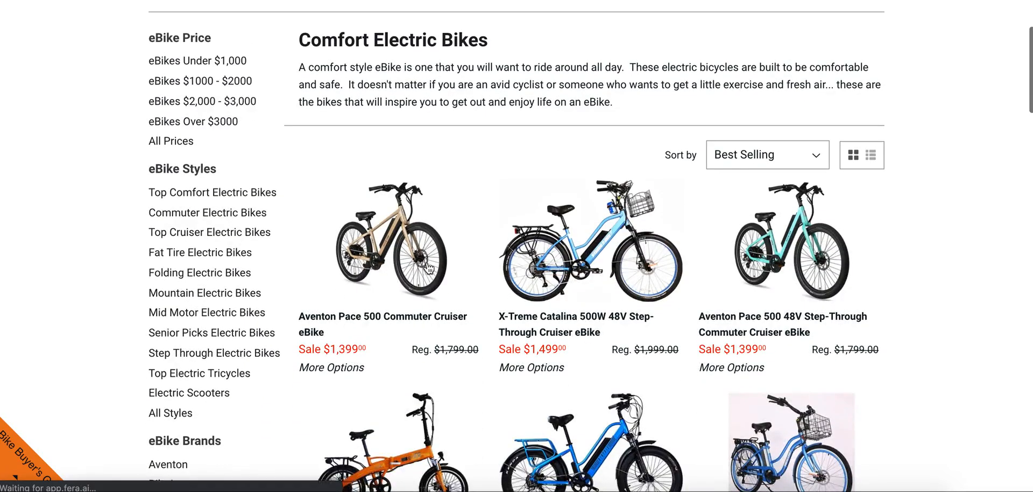
pyautogui.click(404, 249)
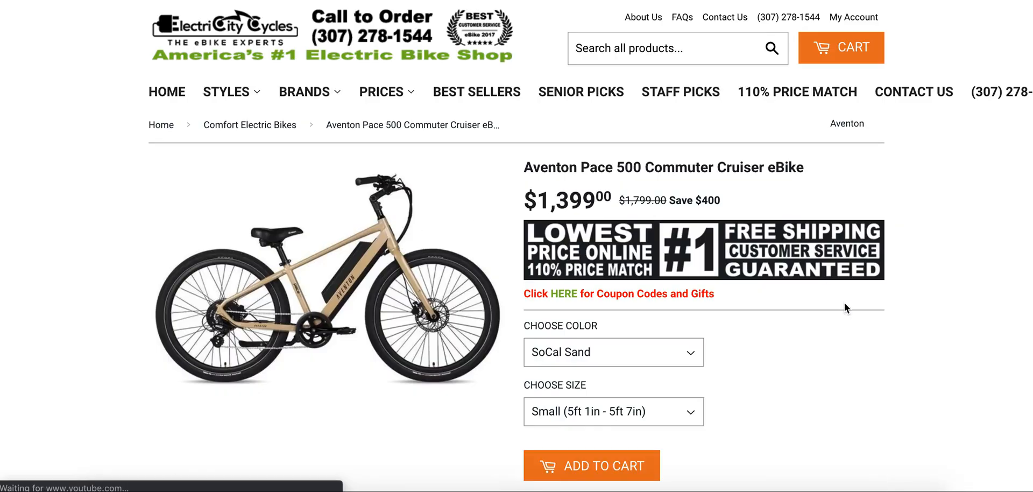
pyautogui.scroll(-3, 845, 304)
pyautogui.scroll(-1, 845, 303)
pyautogui.scroll(-10, 844, 302)
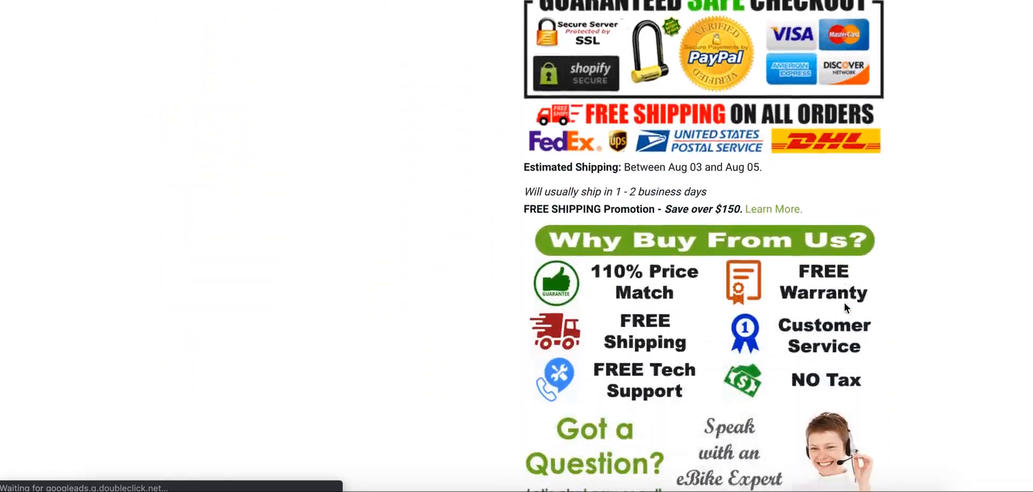
pyautogui.scroll(10, 844, 305)
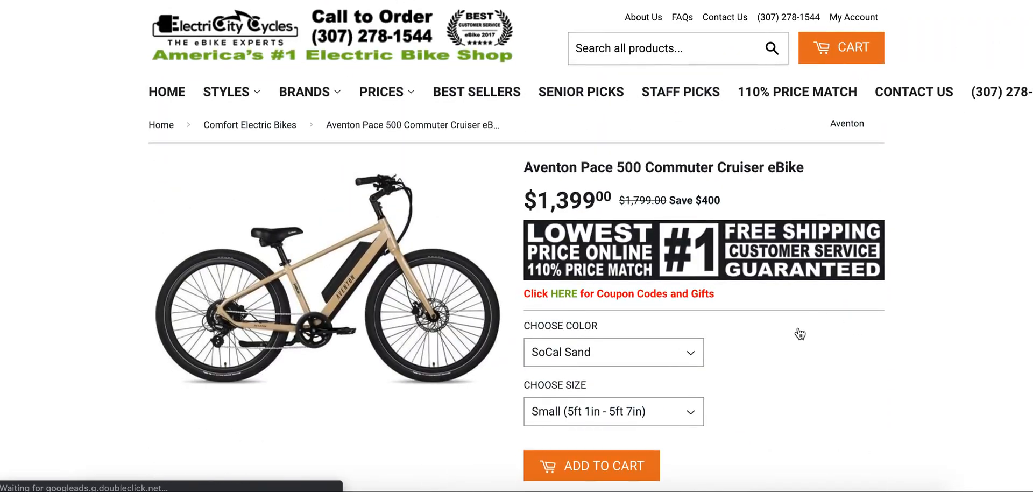
# Highlight the sale price of the Aventon Pace 500 Commuter Cruiser eBike to examine how the discount is presented.
pyautogui.moveTo(539, 247)
pyautogui.mouseDown()
pyautogui.moveTo(605, 240)
pyautogui.moveTo(526, 242)
pyautogui.moveTo(606, 240)
pyautogui.moveTo(526, 244)
pyautogui.mouseUp()
pyautogui.click(588, 234)
pyautogui.click(532, 240)
pyautogui.click(595, 240)
pyautogui.click(532, 243)
pyautogui.click(592, 240)
pyautogui.click(531, 242)
pyautogui.click(604, 240)
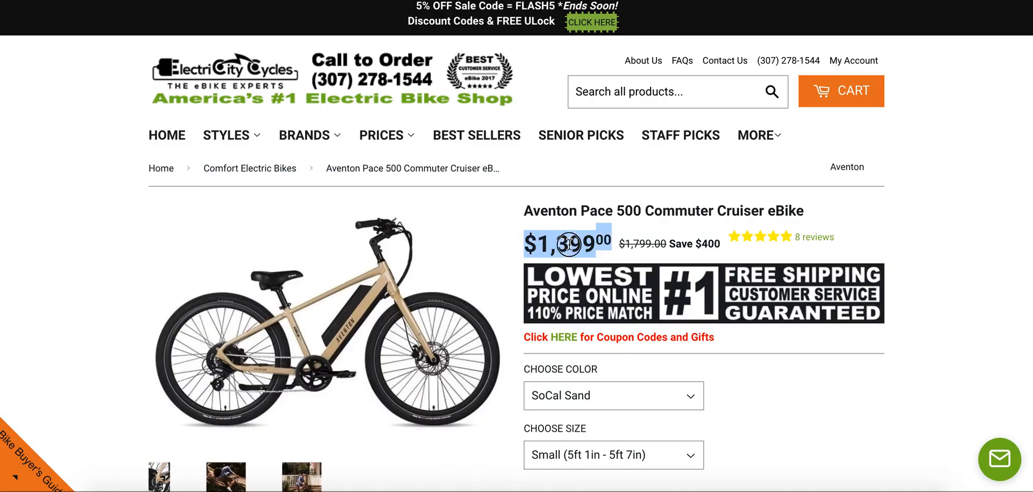
pyautogui.click(609, 248)
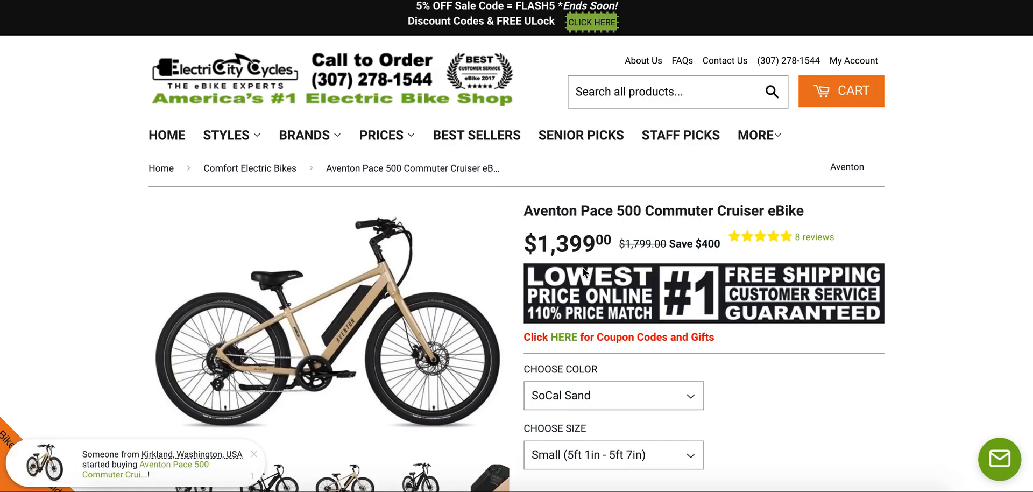
pyautogui.doubleClick(578, 242)
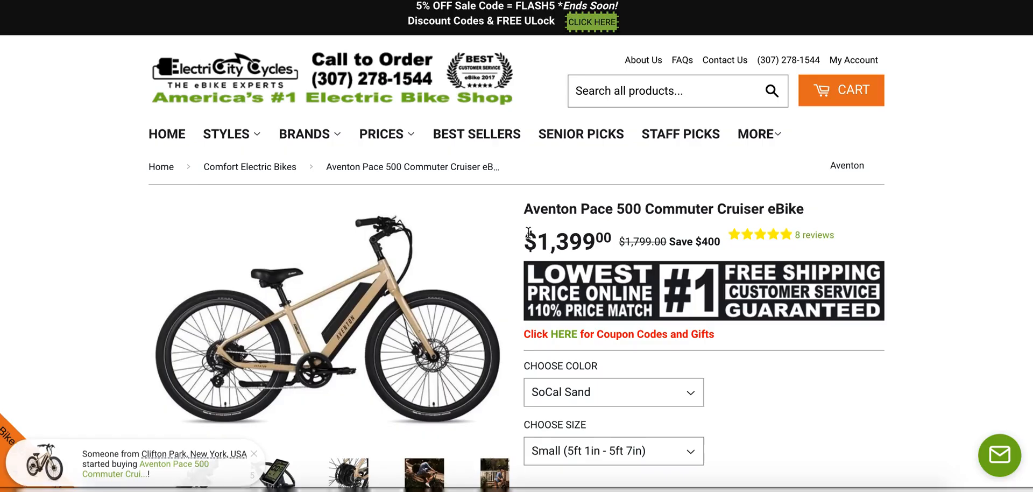
pyautogui.moveTo(520, 238); pyautogui.dragTo(611, 242)
pyautogui.click(608, 243)
pyautogui.click(541, 242)
pyautogui.click(611, 242)
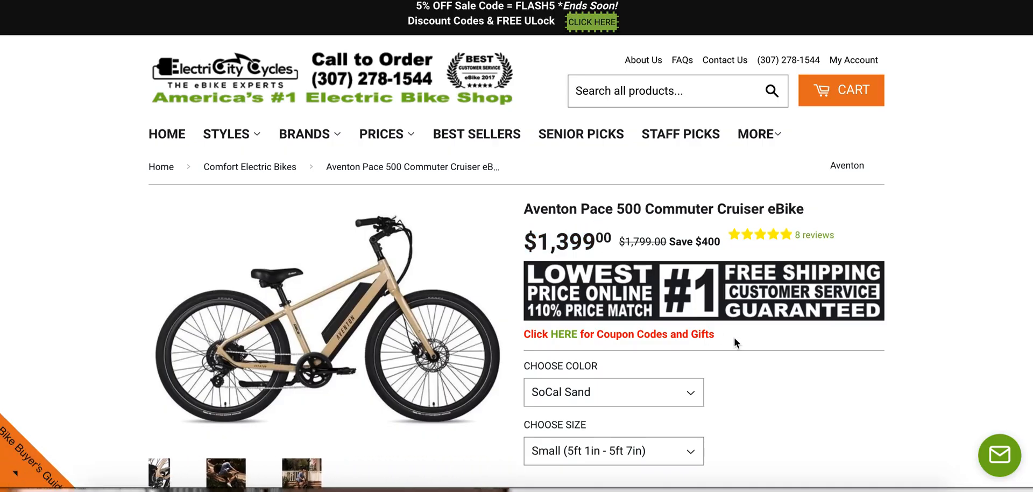
# Review the product page's "Why Buy From Us?" section, top price banner, stock notice, checkout badges and shipping offer.
pyautogui.scroll(-10, 735, 339)
pyautogui.scroll(-5, 647, 292)
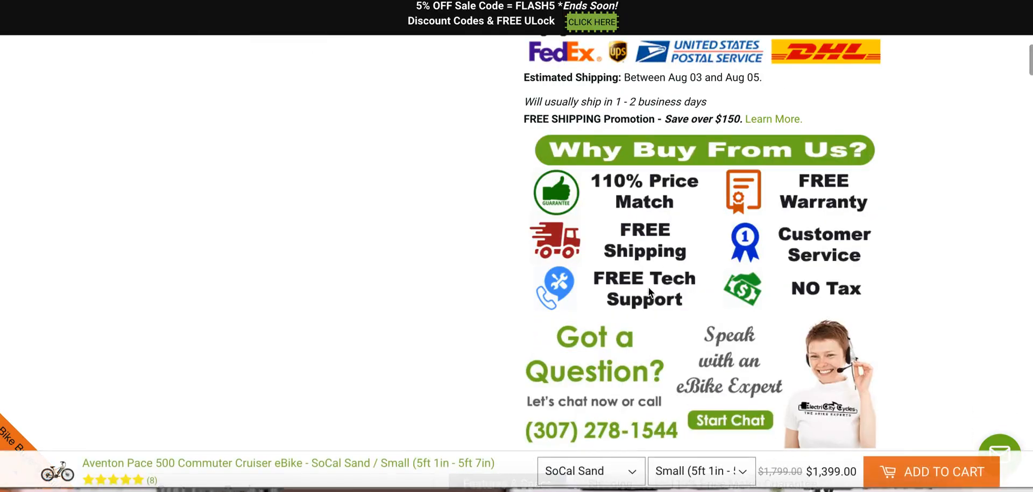
pyautogui.scroll(15, 676, 221)
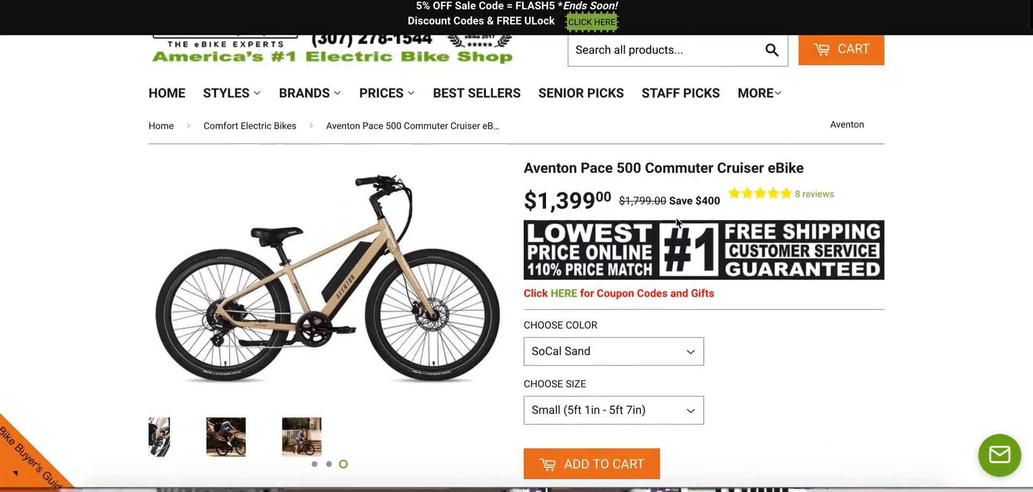
pyautogui.scroll(1, 676, 218)
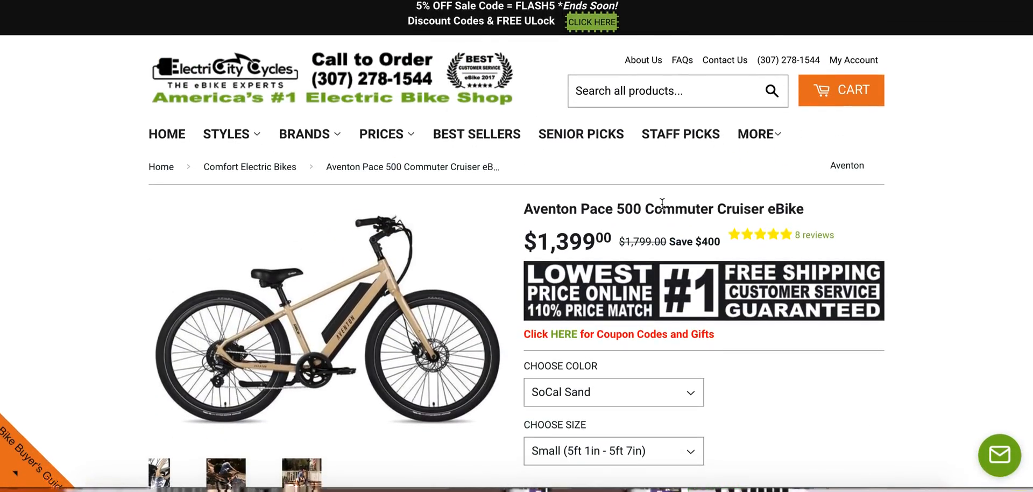
pyautogui.scroll(-5, 662, 203)
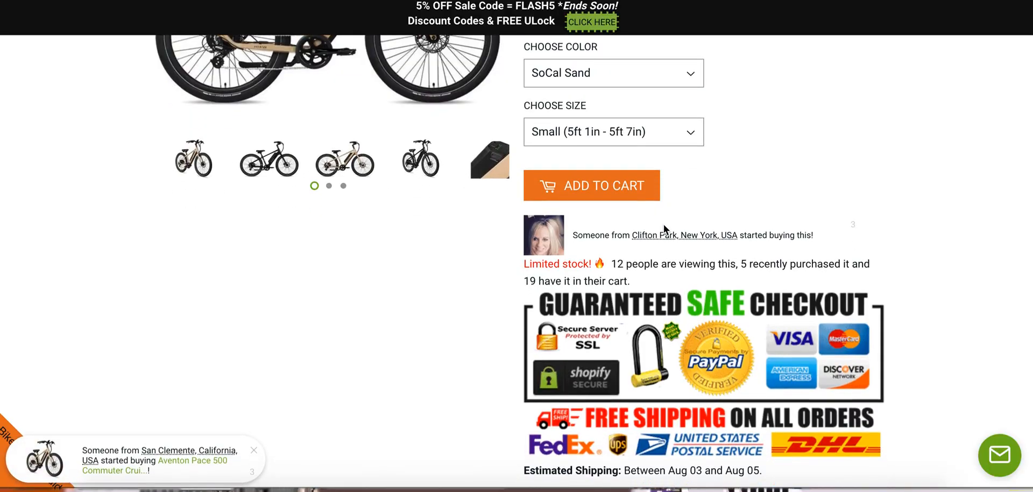
pyautogui.scroll(-1, 664, 224)
pyautogui.scroll(6, 664, 224)
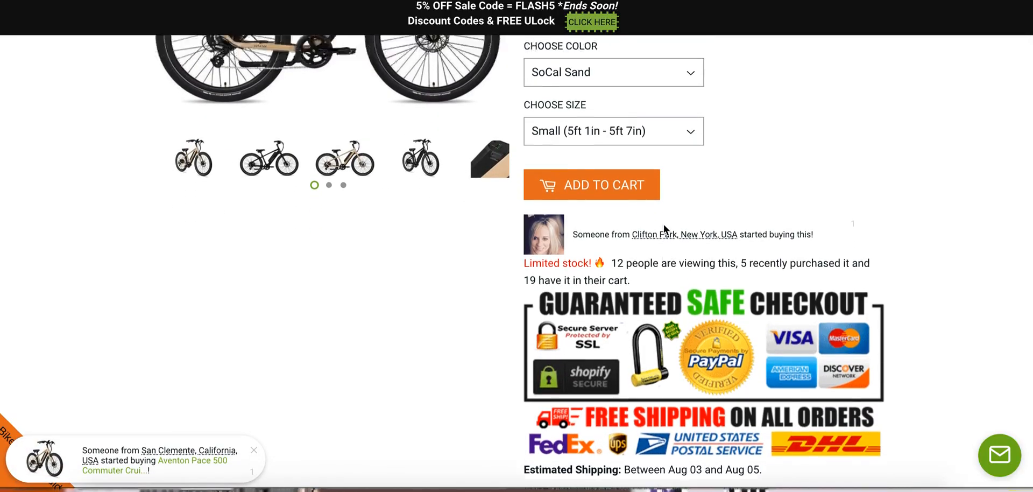
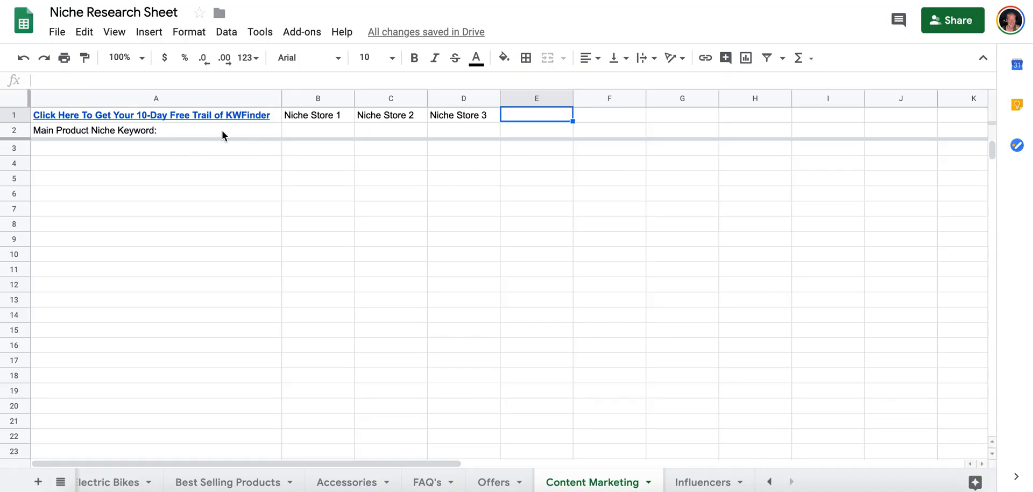
# Open the KWFinder site from the Content Marketing sheet's trial link and sign in to the existing Mangools account.
pyautogui.moveTo(211, 123)
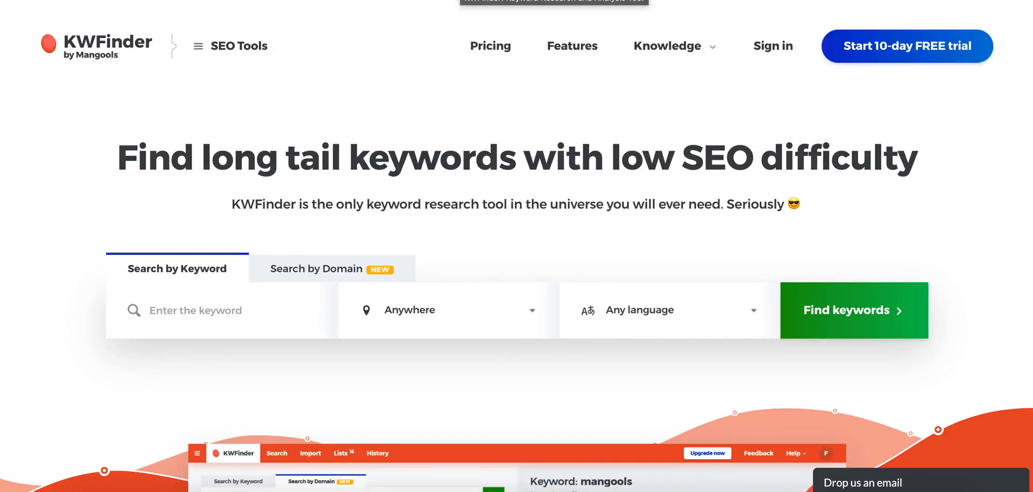
pyautogui.click(879, 50)
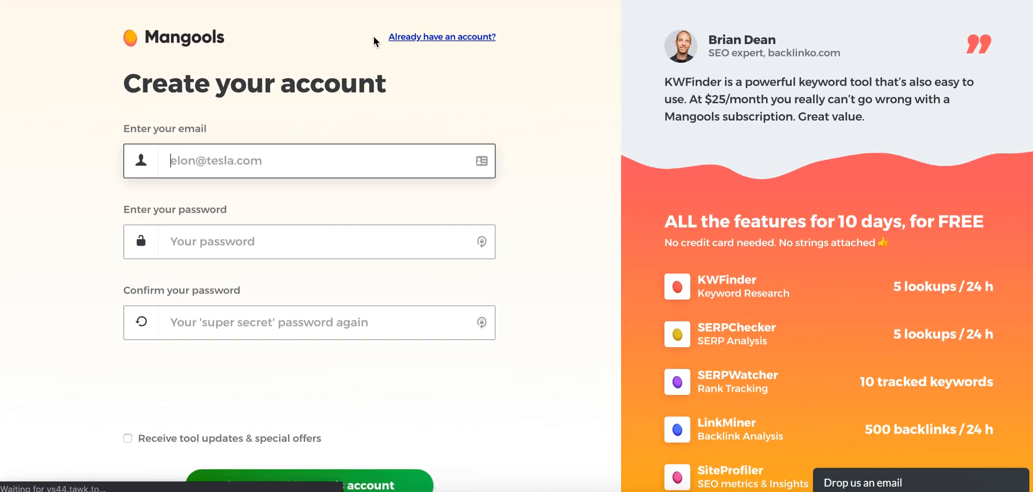
pyautogui.click(404, 40)
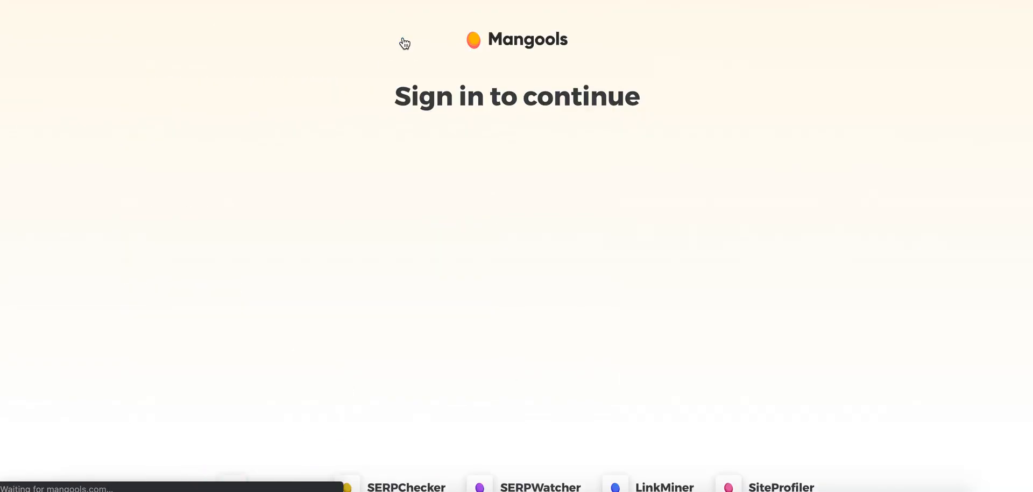
pyautogui.click(516, 349)
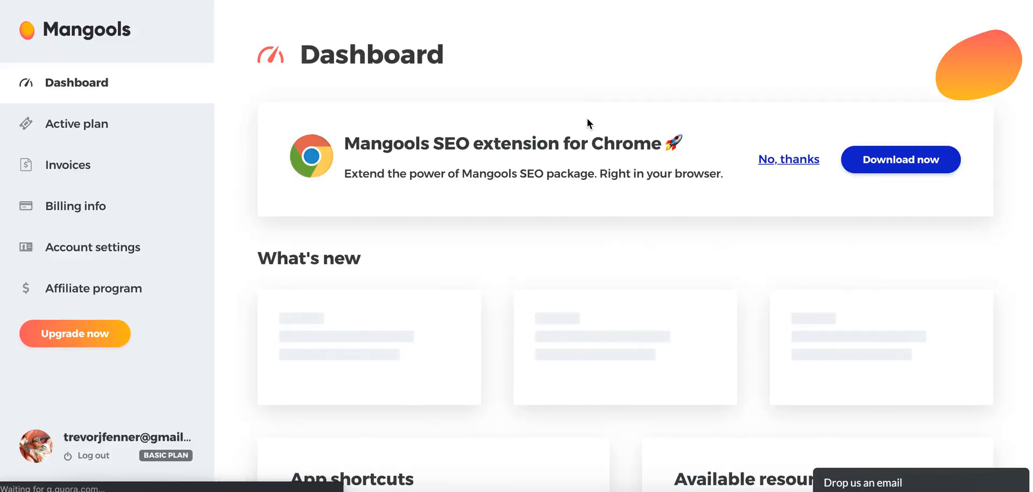
# Dismiss the Chrome extension offer on the Mangools dashboard and open the KWFinder keyword research app.
pyautogui.click(792, 161)
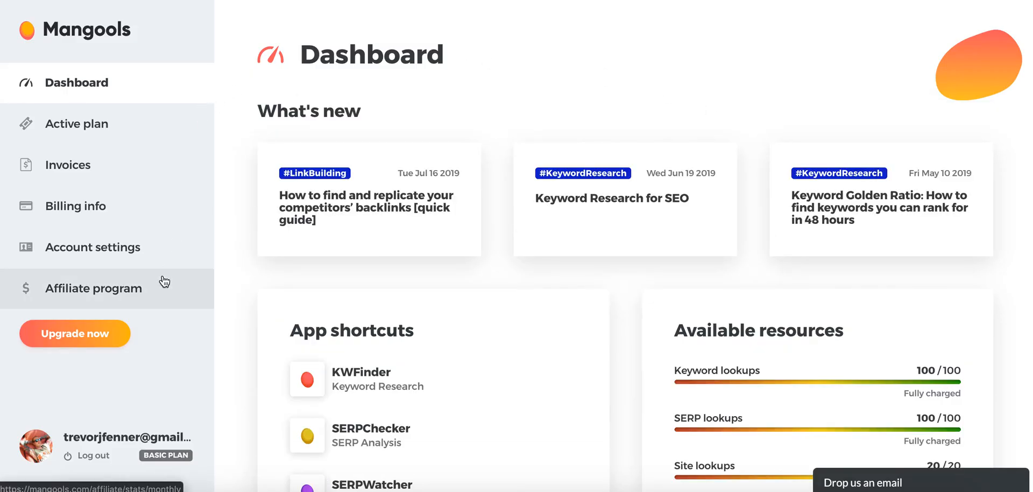
pyautogui.click(90, 86)
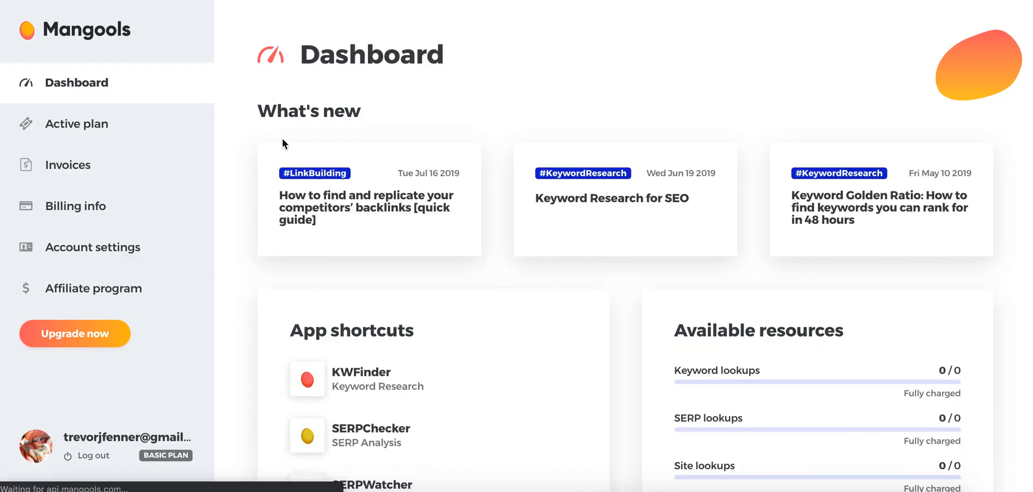
pyautogui.scroll(-4, 282, 137)
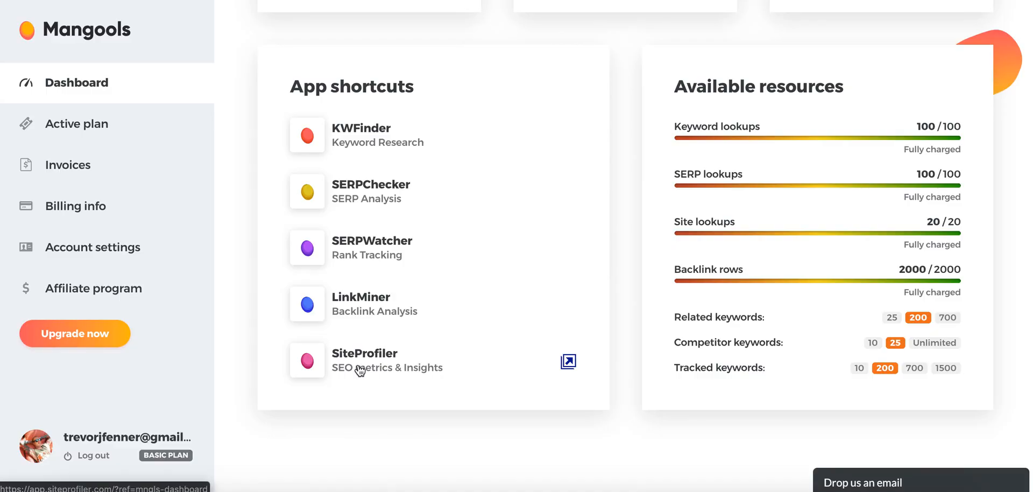
pyautogui.click(364, 135)
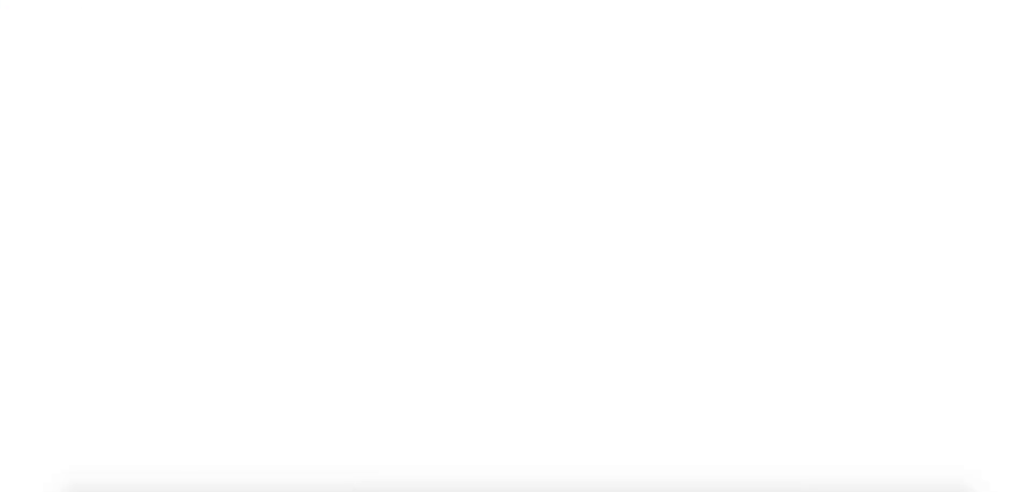
# In the niche research sheet, add "Electric Bikes" after the "Main Product Niche Keyword:" label on the Content Marketing sheet.
pyautogui.click(194, 133)
pyautogui.click(207, 81)
pyautogui.write('Electric Bikes')
pyautogui.press('Tab')
pyautogui.click(218, 154)
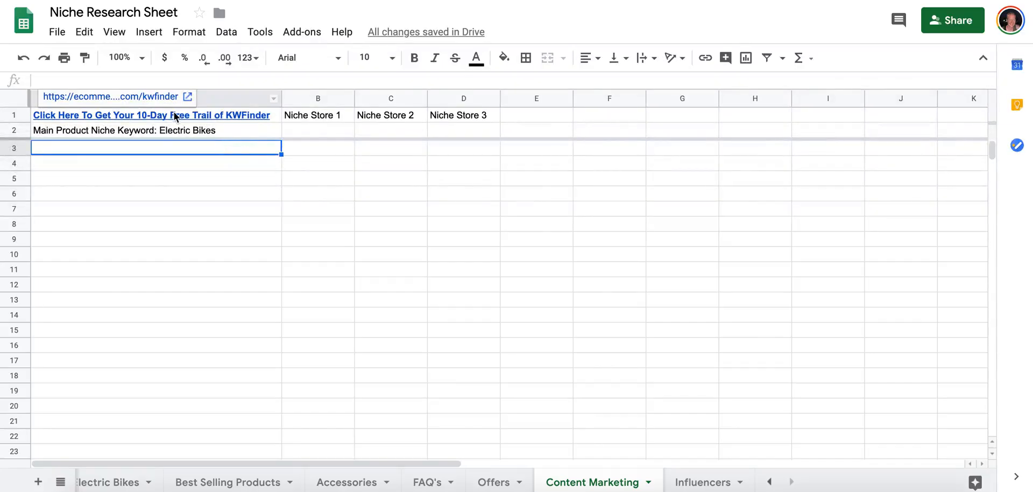
pyautogui.click(159, 130)
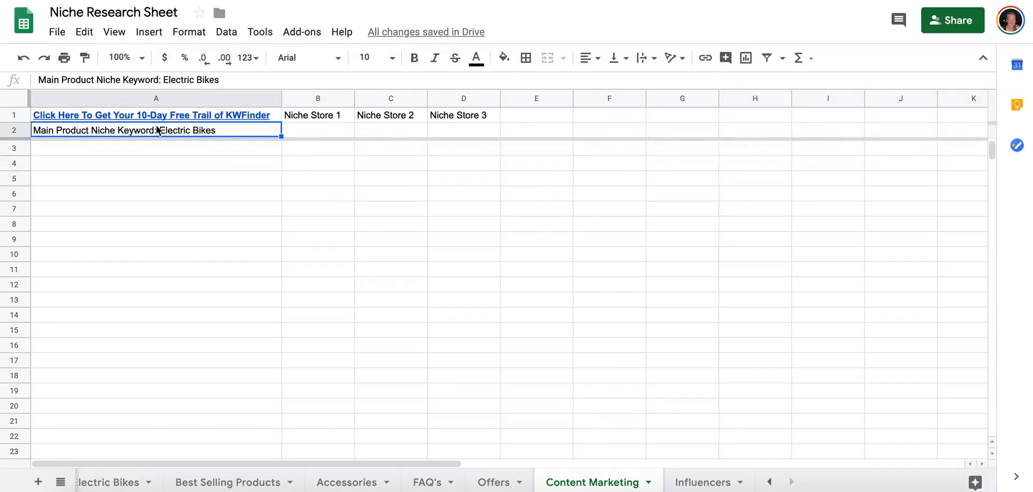
pyautogui.moveTo(162, 80); pyautogui.dragTo(163, 144)
pyautogui.click(163, 144)
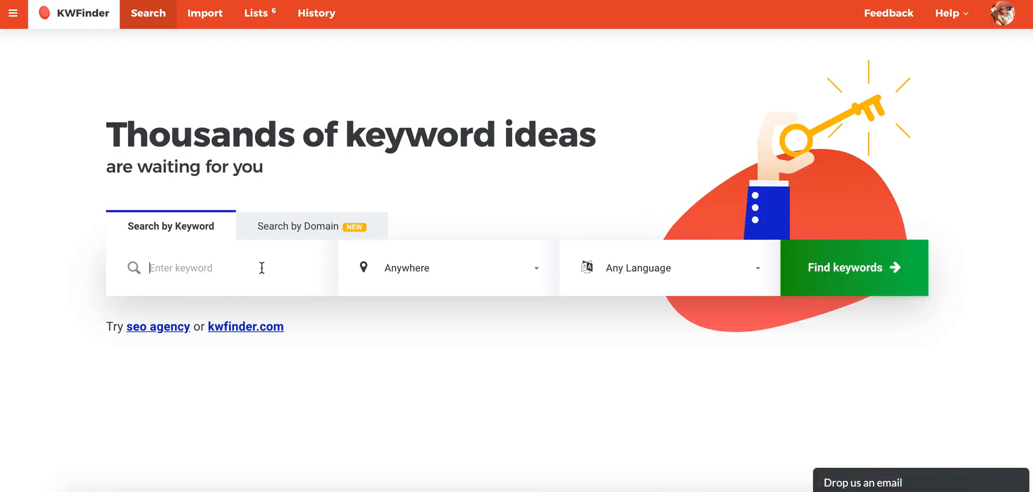
# In KWFinder, find keywords for "electric bikes" with the location United States and the language English.
pyautogui.click(260, 265)
pyautogui.write('electric bikes')
pyautogui.click(493, 271)
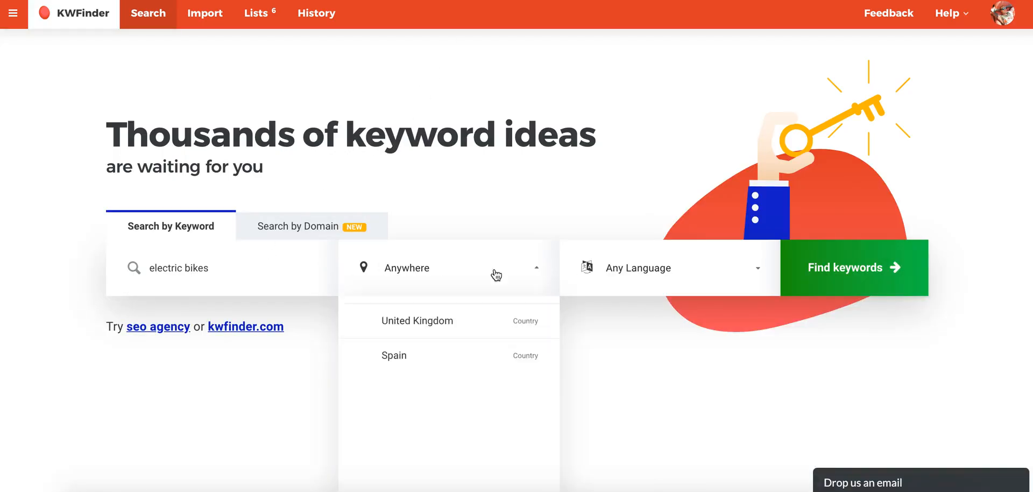
pyautogui.click(440, 383)
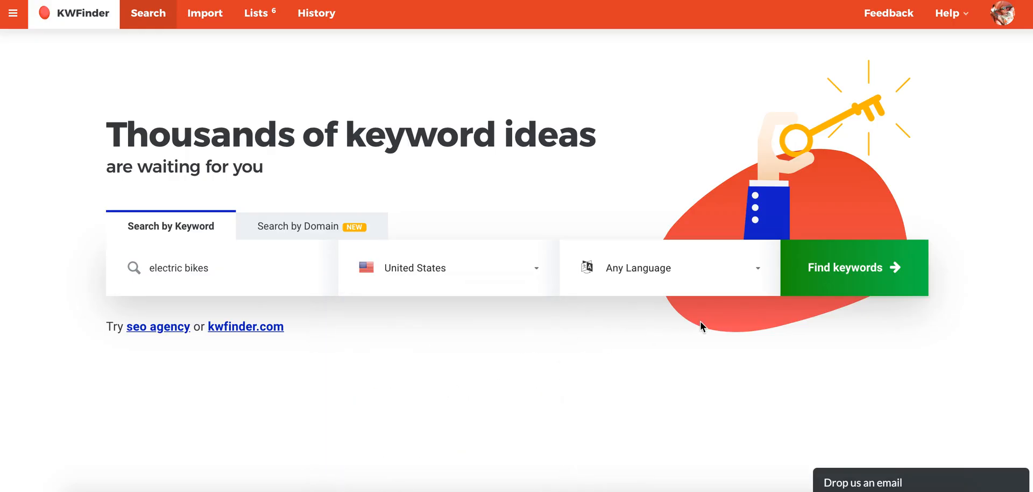
pyautogui.click(672, 271)
pyautogui.scroll(-5, 654, 404)
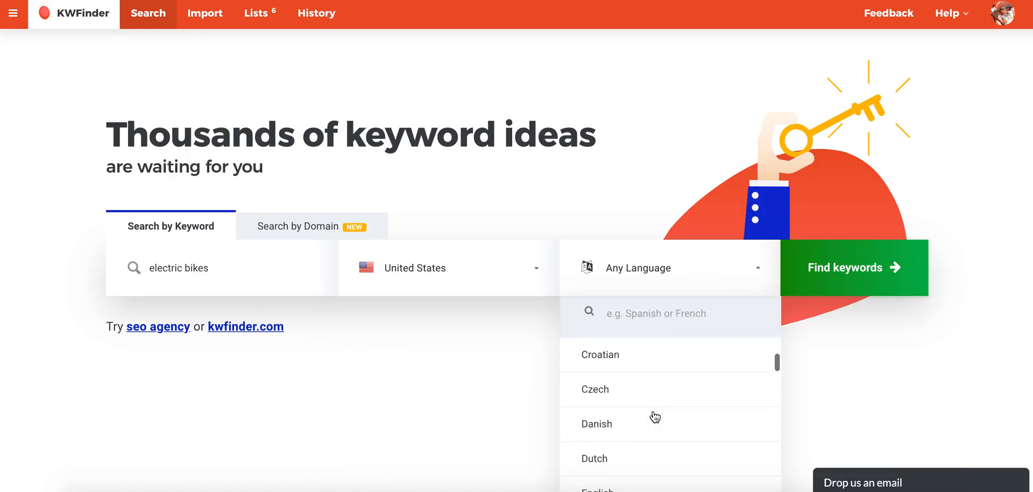
pyautogui.click(655, 414)
pyautogui.click(808, 272)
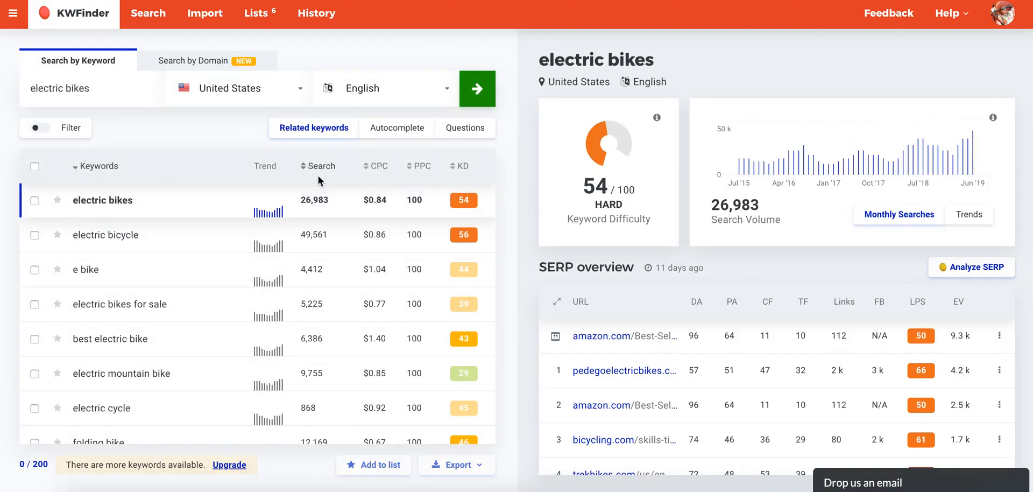
# Sort the related keywords by highest search volume and show the details of the keyword "electric bicycle".
pyautogui.click(316, 167)
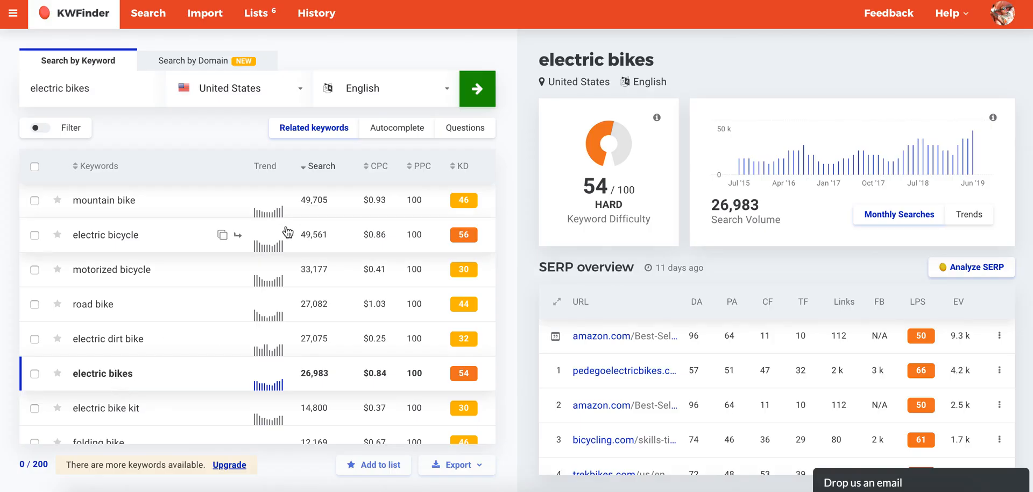
pyautogui.click(183, 244)
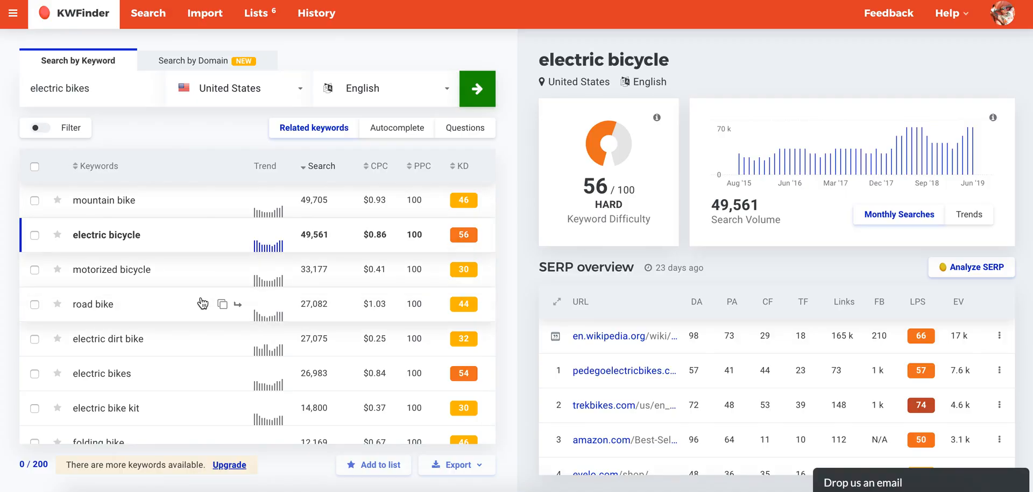
# Review the related keywords in order of search volume for relevant electric bike terms.
pyautogui.scroll(-4, 202, 304)
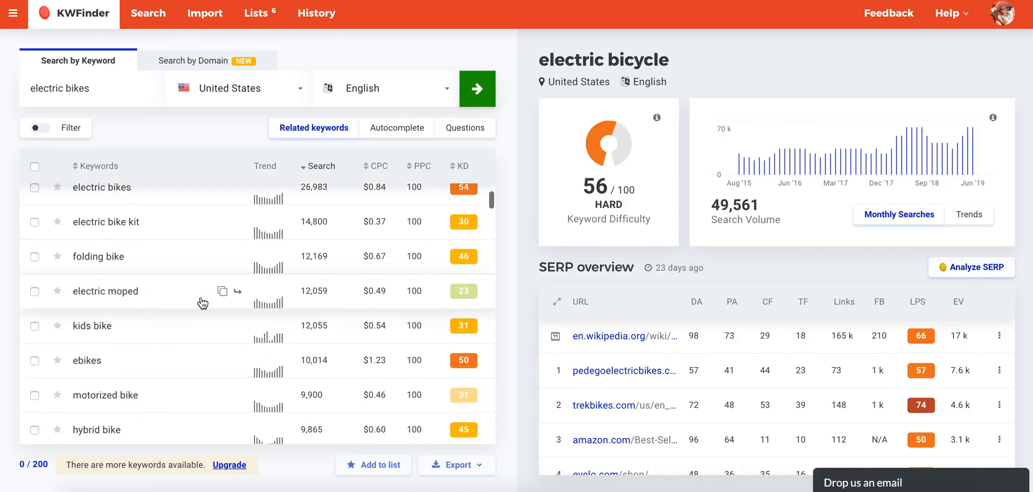
pyautogui.scroll(-4, 203, 304)
pyautogui.scroll(8, 202, 303)
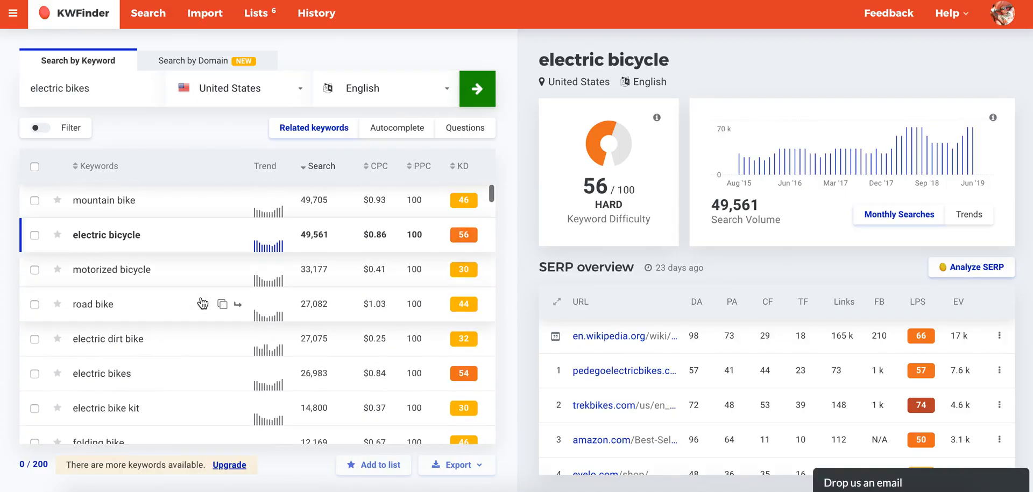
pyautogui.scroll(-3, 323, 370)
pyautogui.scroll(3, 324, 268)
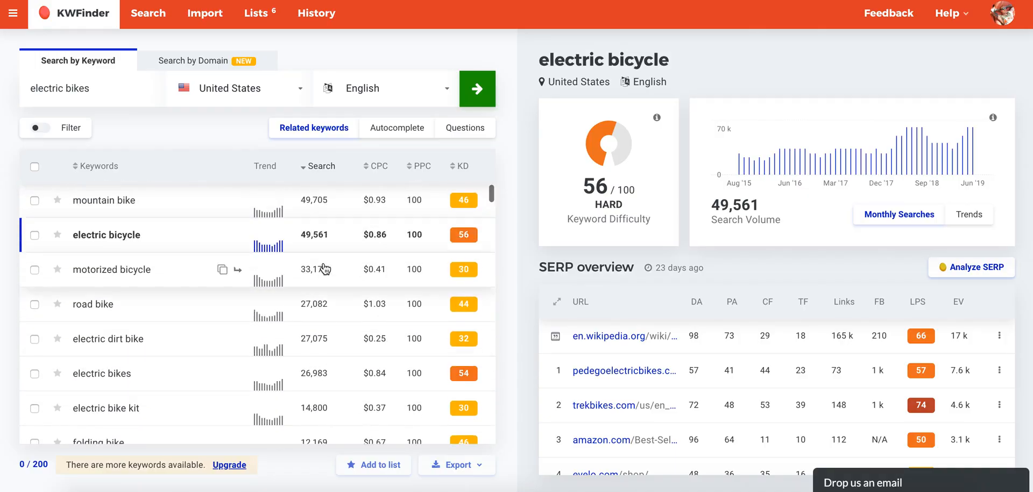
pyautogui.scroll(-3, 318, 347)
pyautogui.scroll(3, 317, 361)
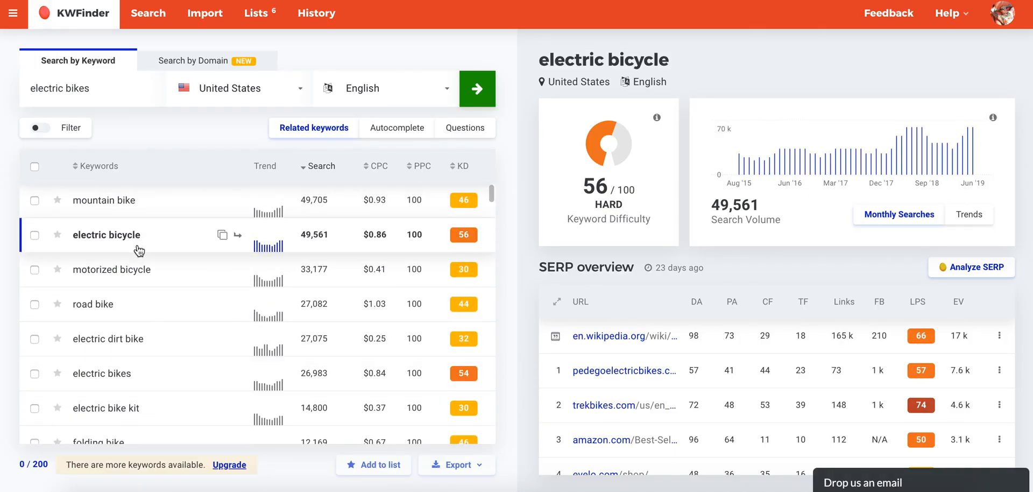
pyautogui.scroll(-2, 130, 302)
pyautogui.scroll(2, 127, 317)
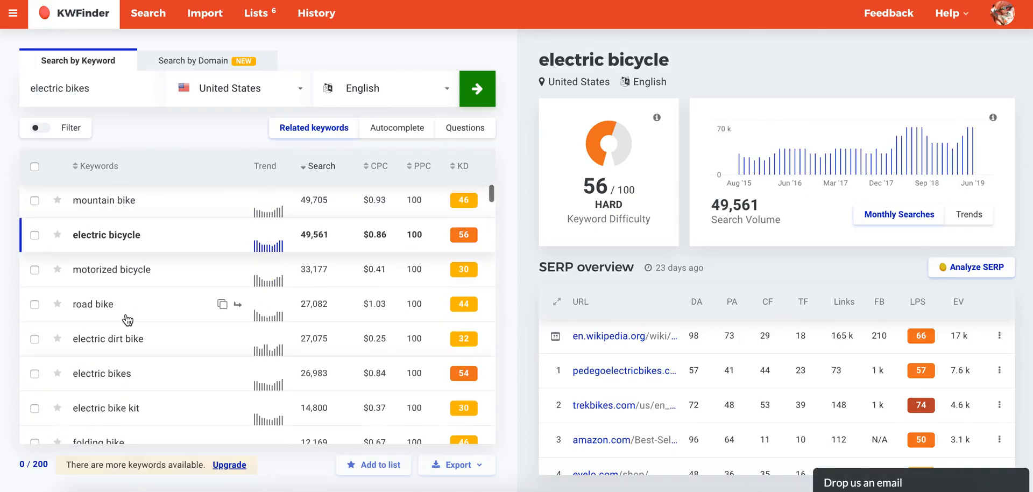
pyautogui.scroll(-3, 128, 353)
pyautogui.scroll(-9, 128, 352)
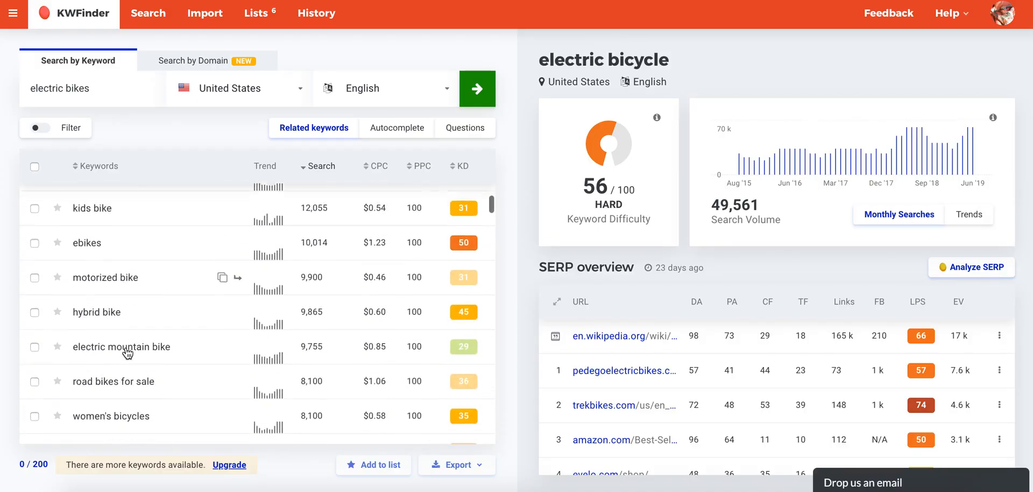
pyautogui.scroll(-5, 127, 352)
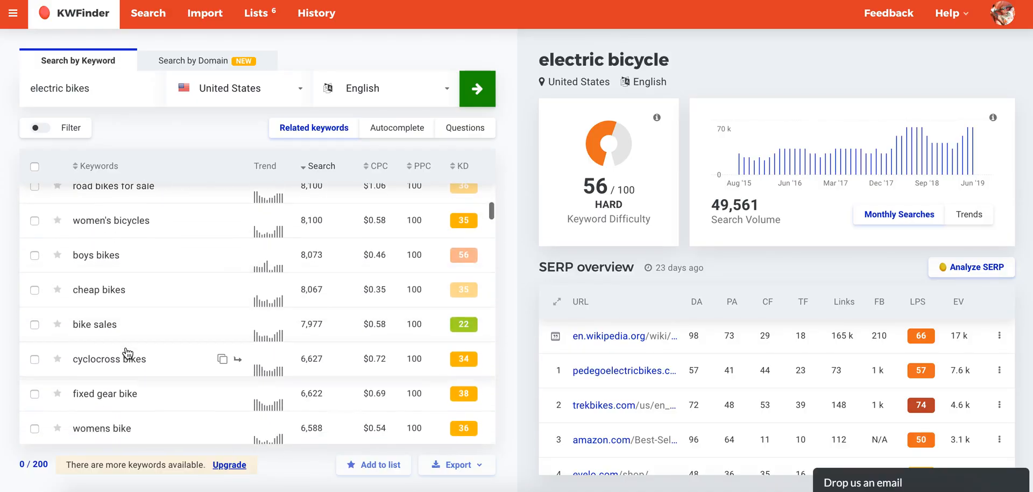
pyautogui.scroll(-1, 127, 353)
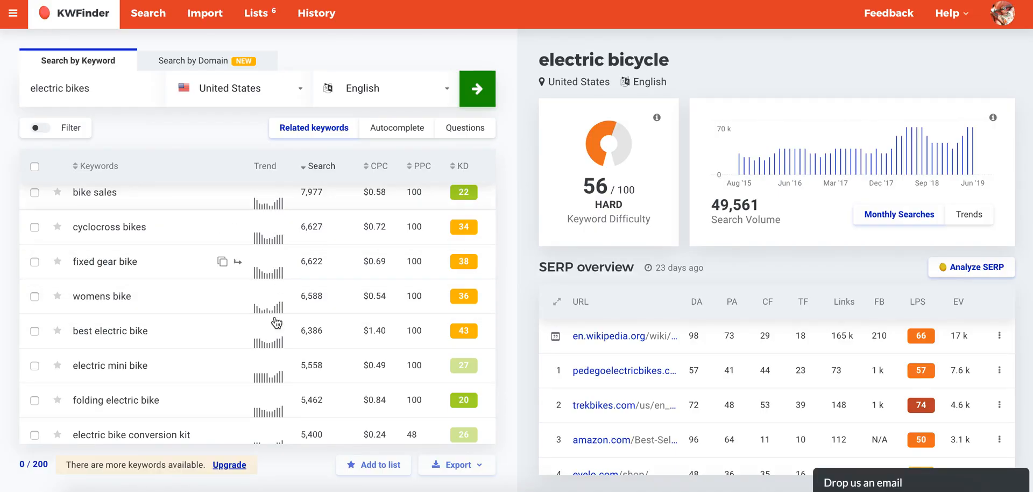
# Examine the cost-per-click and PPC competition values of the related keywords.
pyautogui.scroll(10, 274, 354)
pyautogui.scroll(-6, 275, 353)
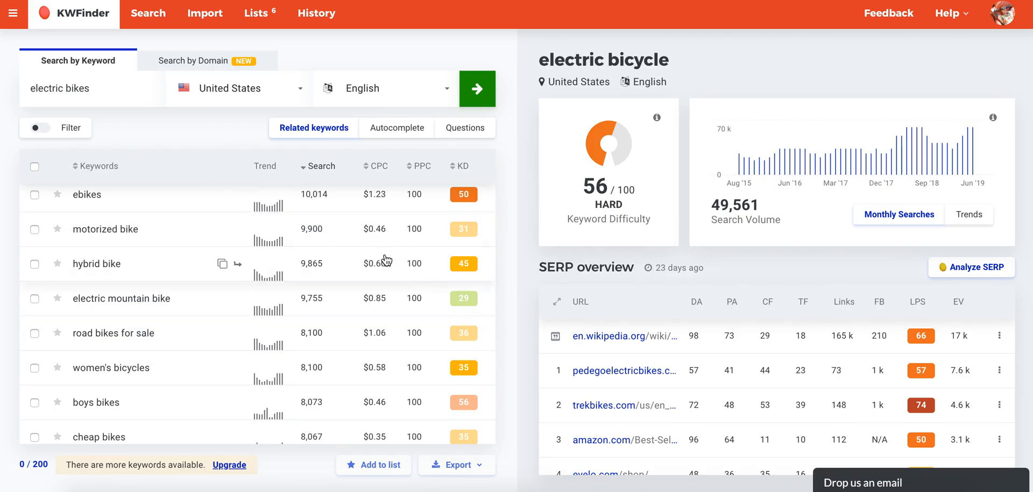
pyautogui.scroll(5, 384, 301)
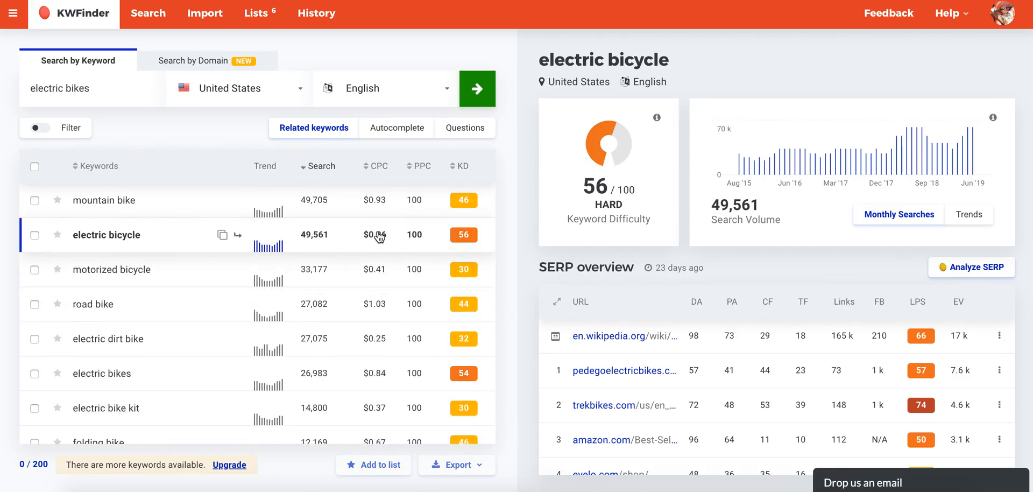
pyautogui.scroll(-3, 382, 227)
pyautogui.scroll(3, 398, 204)
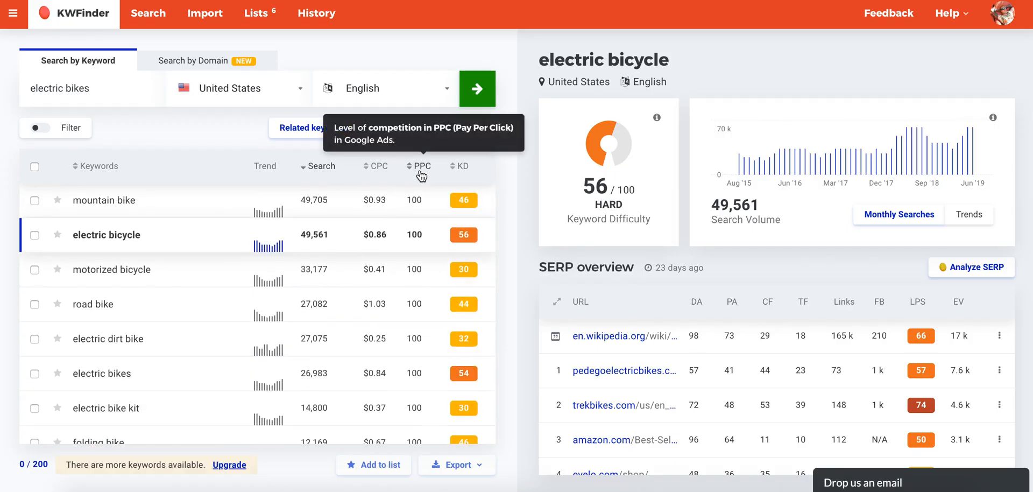
pyautogui.scroll(-10, 423, 281)
pyautogui.scroll(-10, 425, 283)
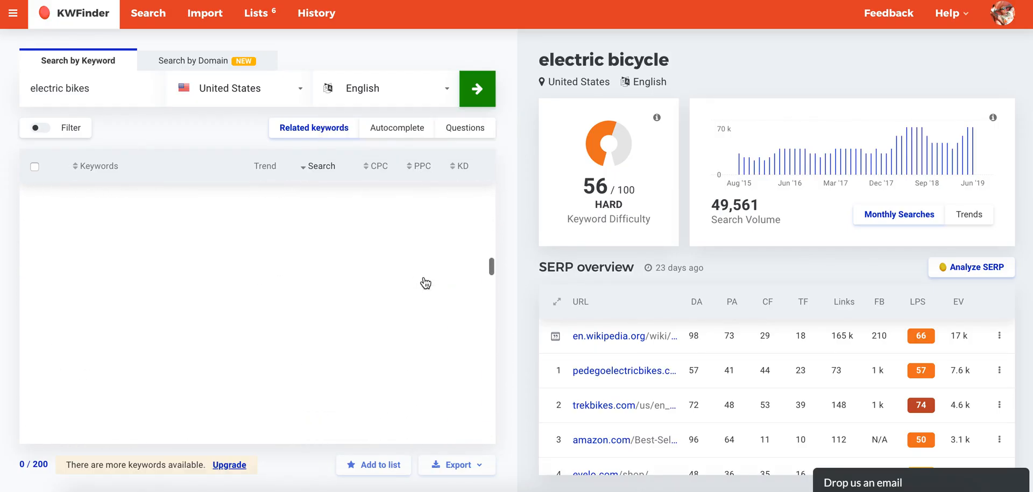
# Compare the keyword difficulty scores across the related keywords to spot easier terms to rank for.
pyautogui.scroll(20, 426, 282)
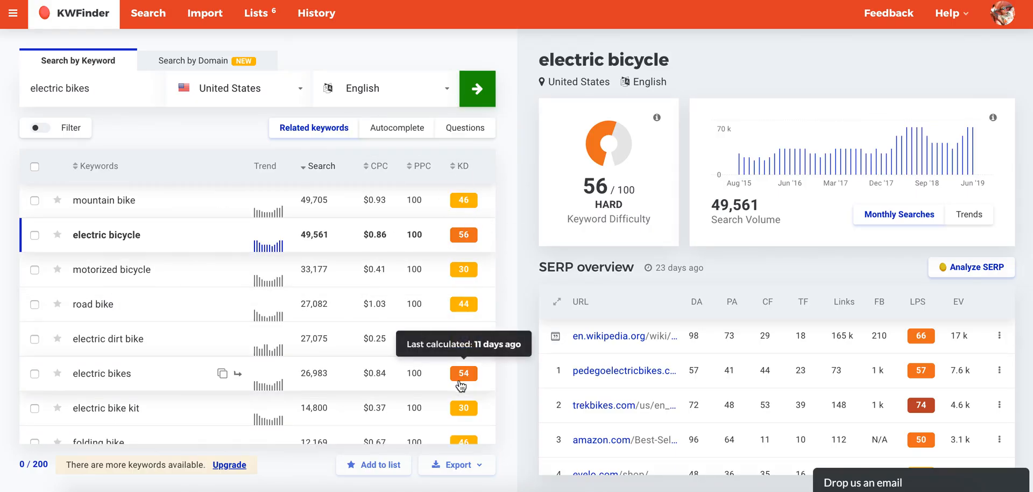
pyautogui.scroll(-5, 306, 359)
pyautogui.scroll(2, 305, 359)
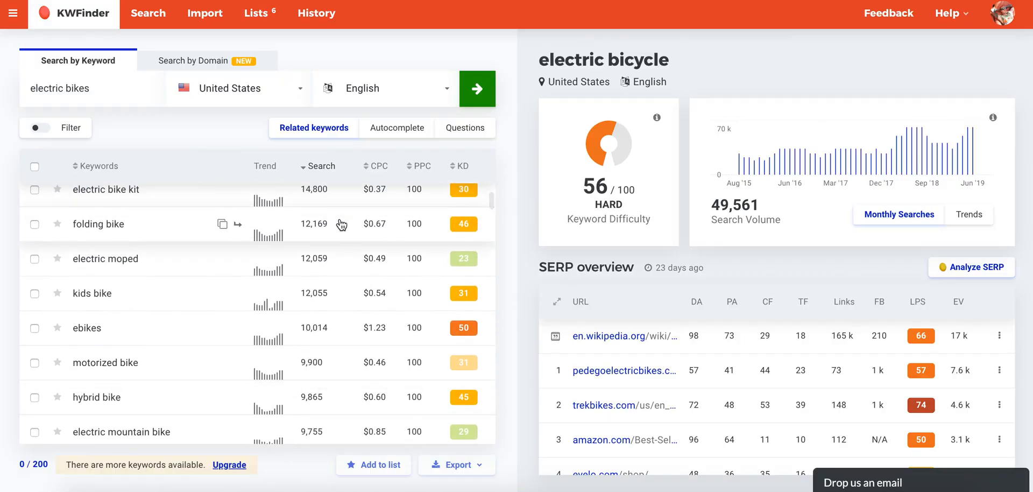
pyautogui.scroll(-1, 323, 225)
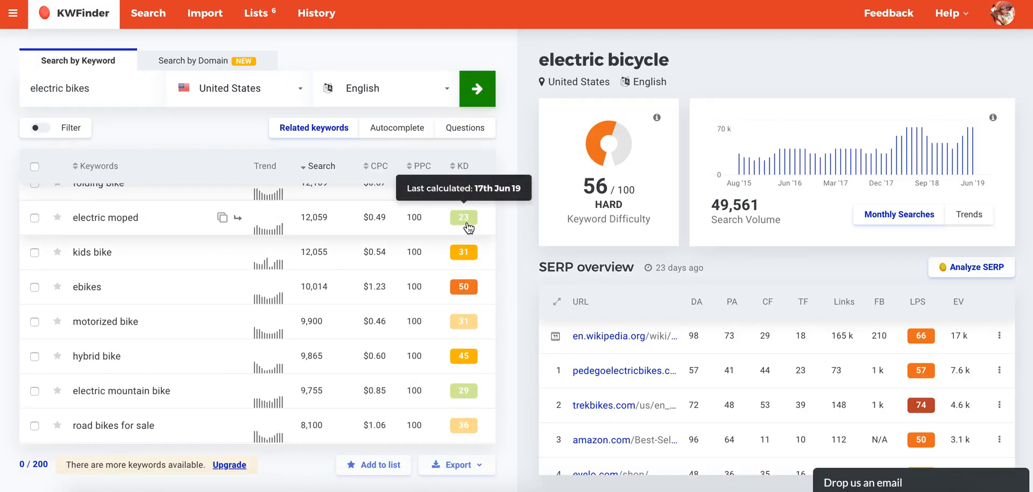
pyautogui.scroll(-3, 470, 253)
pyautogui.scroll(-5, 466, 317)
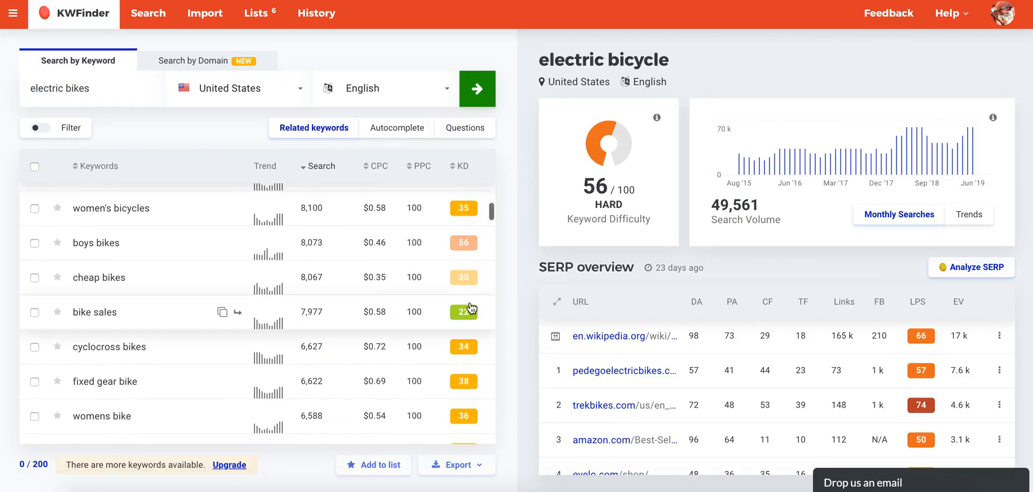
pyautogui.scroll(-6, 464, 316)
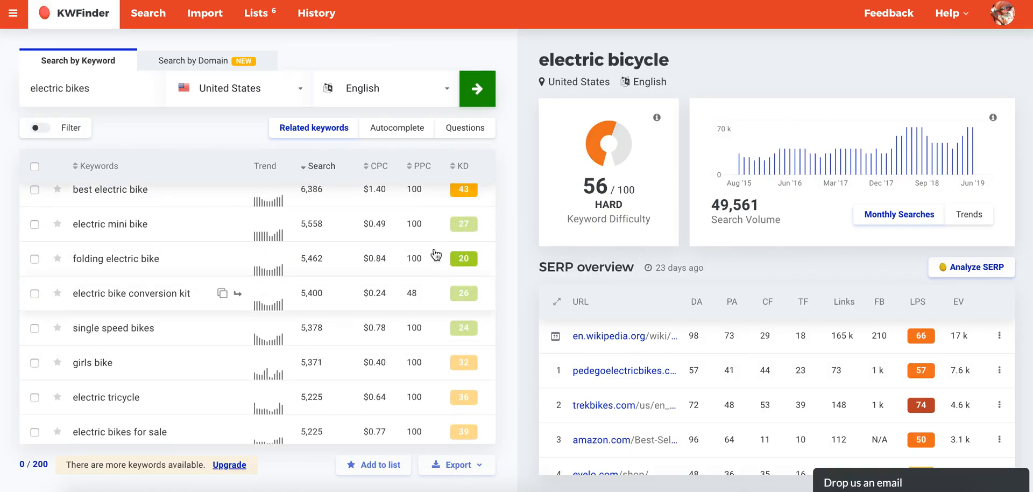
pyautogui.scroll(15, 463, 302)
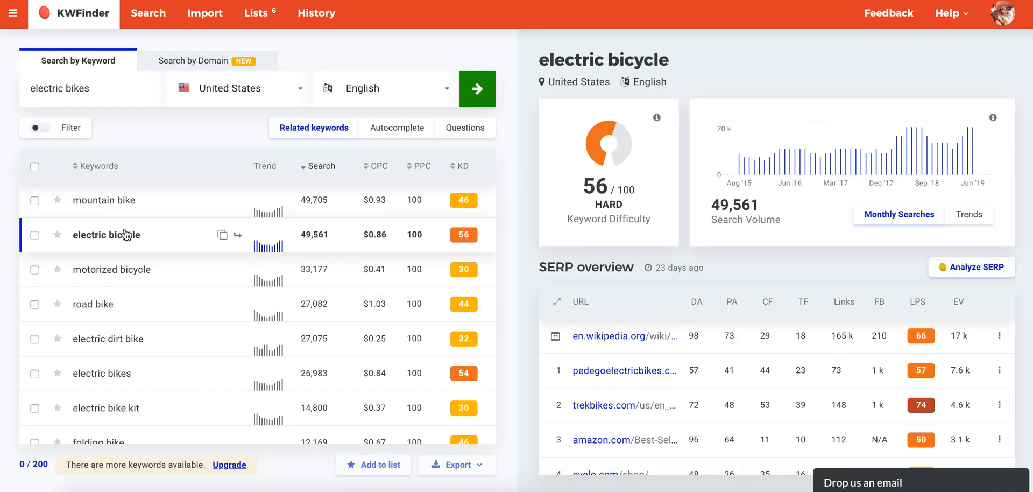
# Select all the related keywords, export them to a CSV file and open the downloaded file.
pyautogui.scroll(-2, 274, 350)
pyautogui.scroll(2, 274, 352)
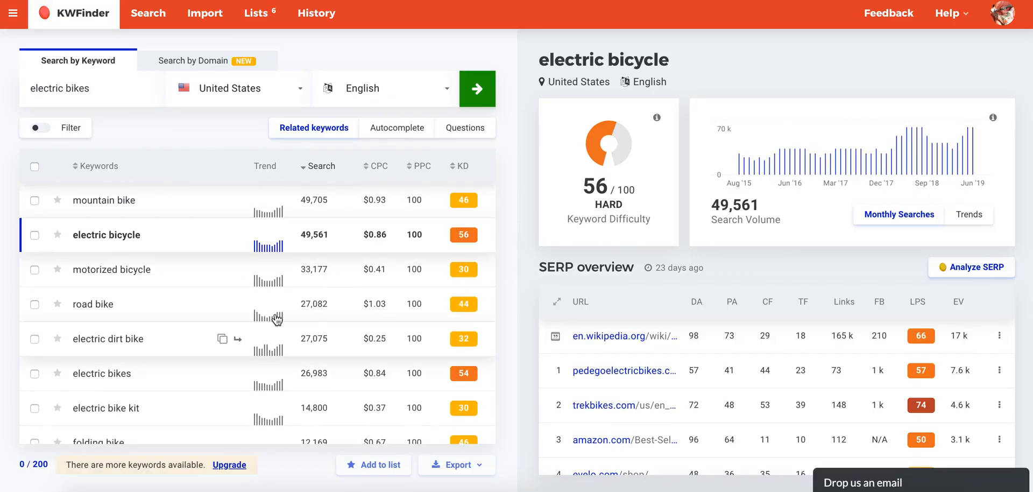
pyautogui.scroll(-20, 143, 365)
pyautogui.scroll(-10, 144, 366)
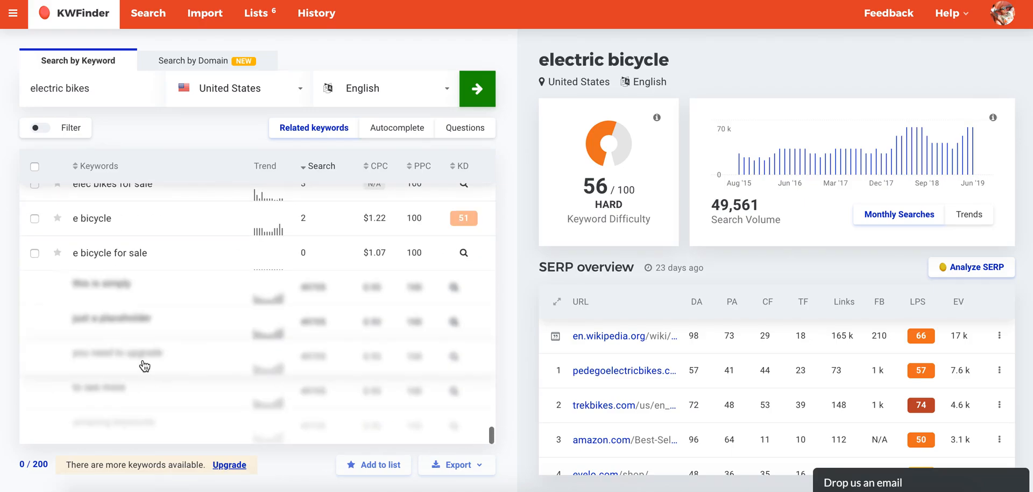
pyautogui.click(34, 166)
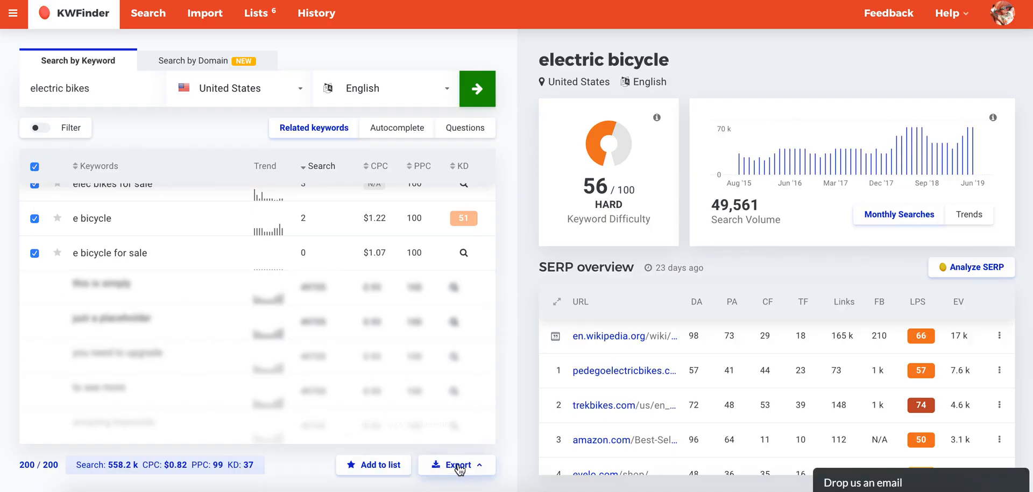
pyautogui.click(446, 464)
pyautogui.click(423, 441)
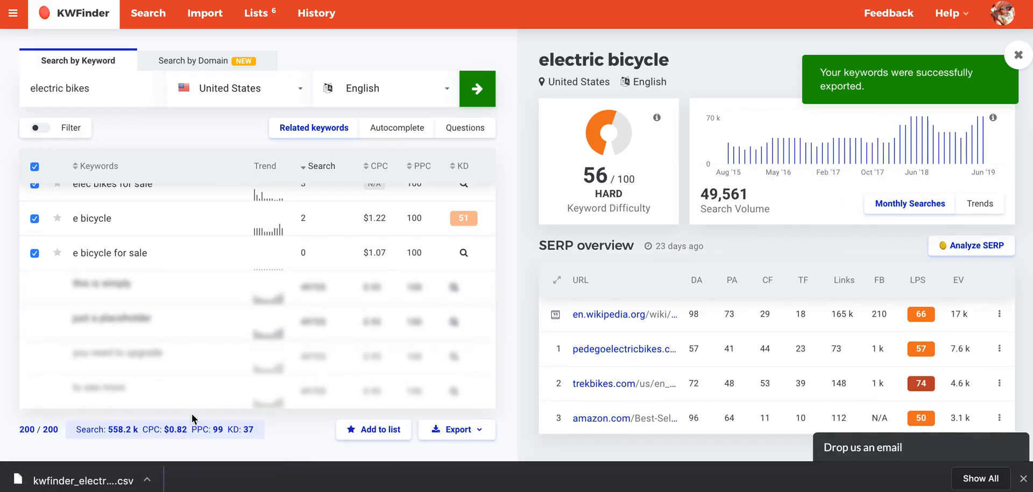
pyautogui.click(80, 479)
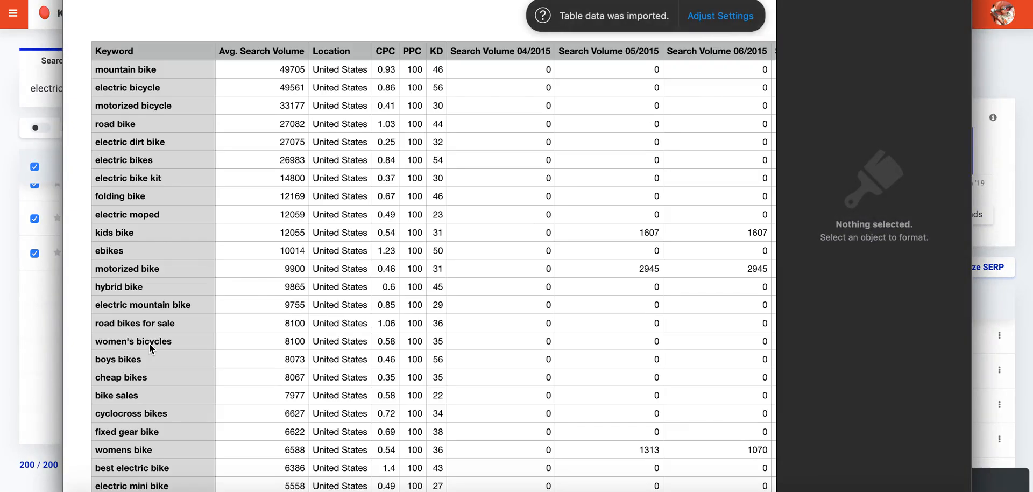
# Review the exported keyword table from the first row to the last.
pyautogui.scroll(-15, 150, 343)
pyautogui.scroll(-10, 150, 344)
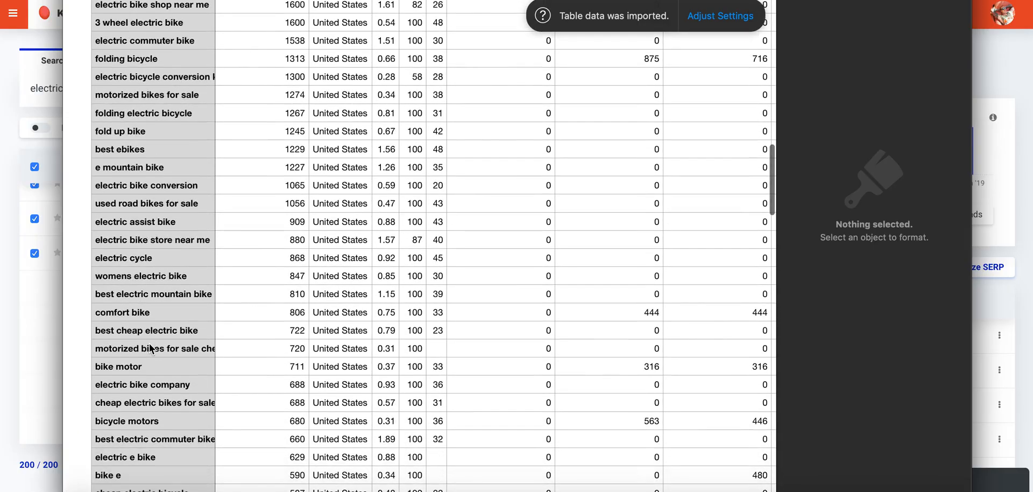
pyautogui.scroll(-1, 150, 343)
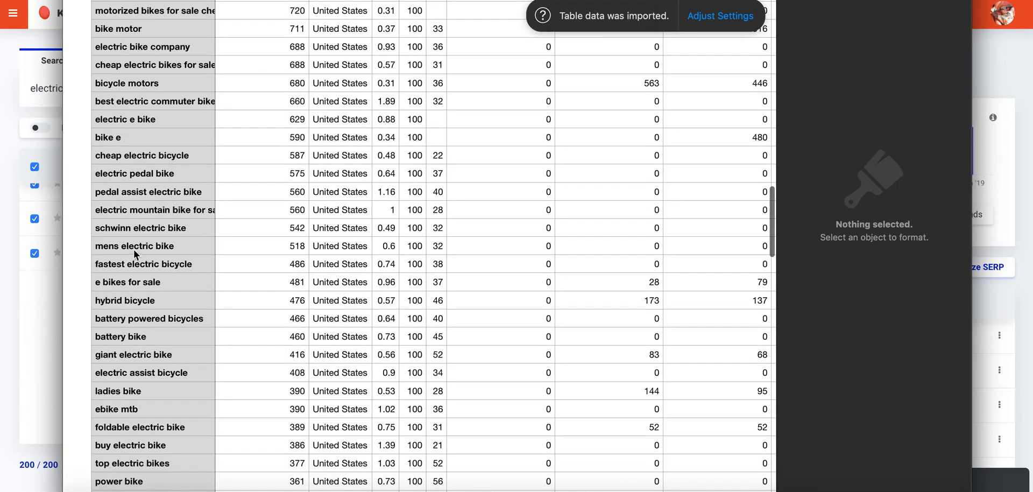
pyautogui.scroll(-20, 154, 218)
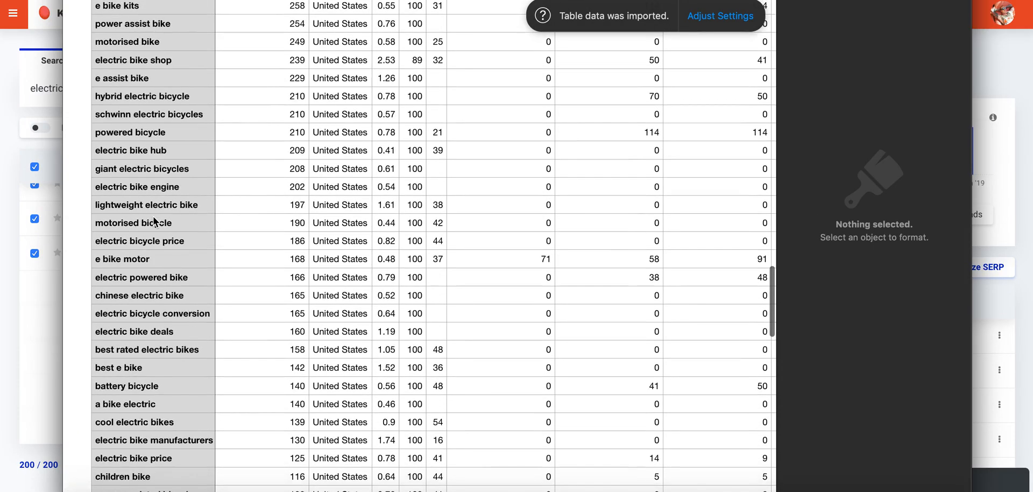
pyautogui.scroll(-8, 154, 221)
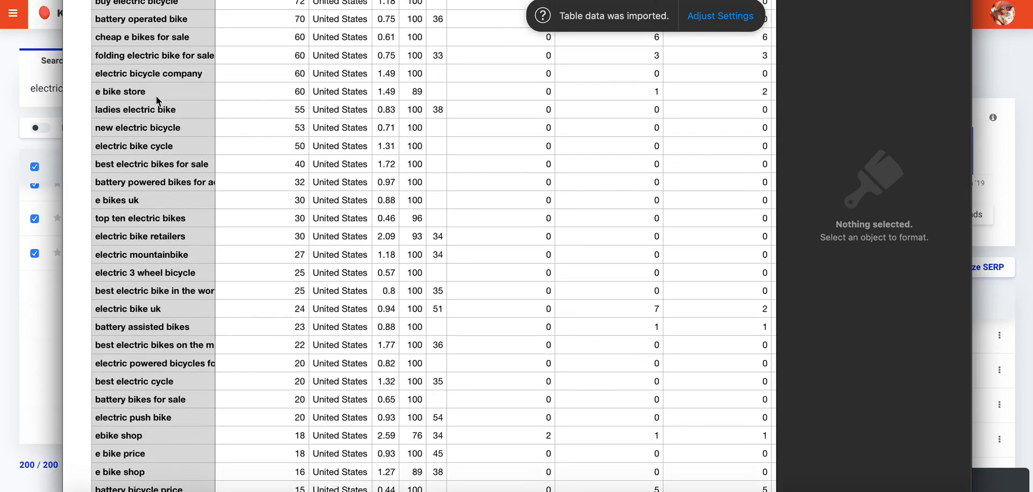
pyautogui.scroll(-6, 172, 305)
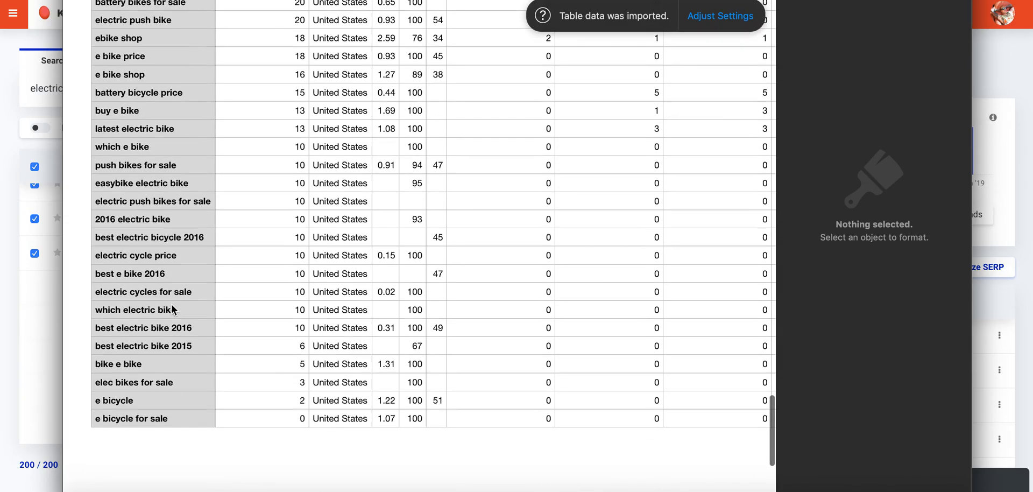
pyautogui.scroll(20, 169, 164)
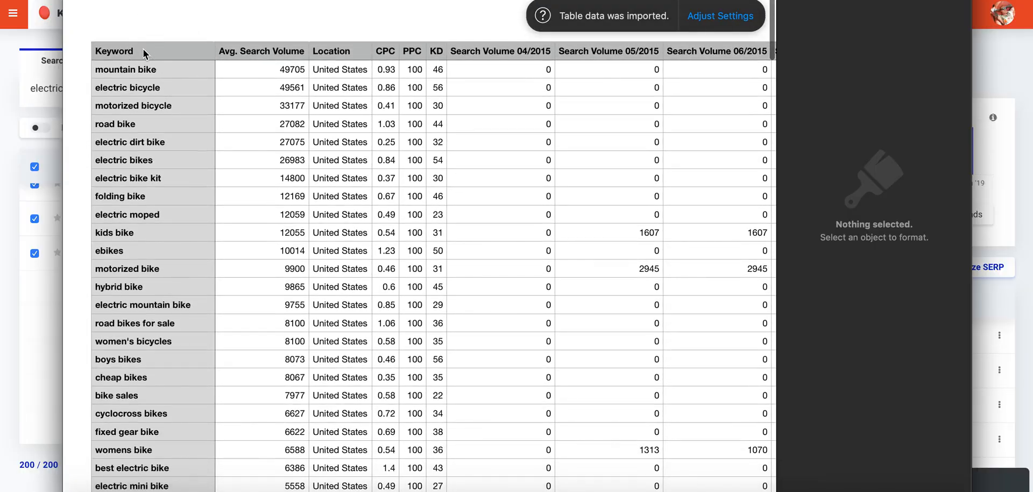
# Copy the Keyword through KD columns of the exported table into the Content Marketing sheet of Niche Research Sheet in Google Sheets, starting at A3.
pyautogui.click(144, 49)
pyautogui.click(130, 5)
pyautogui.click(74, 6)
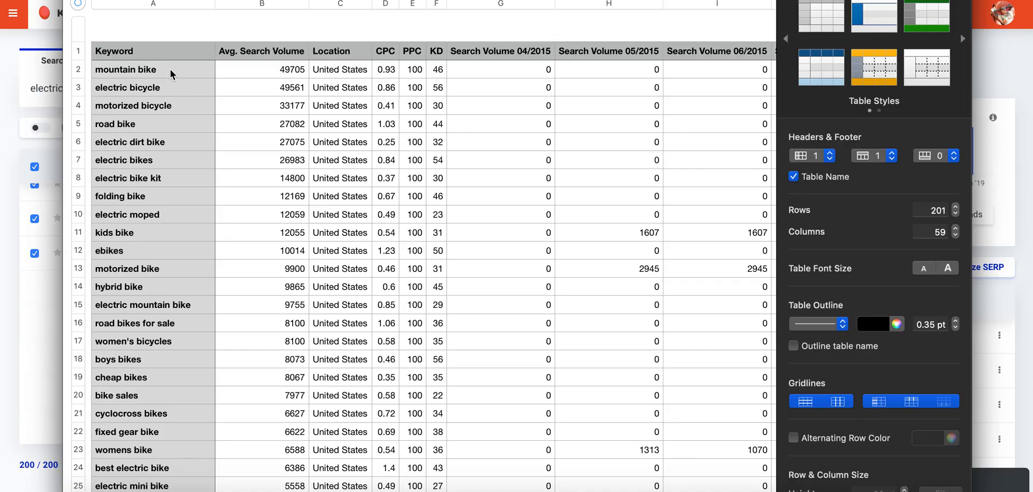
pyautogui.click(171, 7)
pyautogui.hscroll(20, 500, 112)
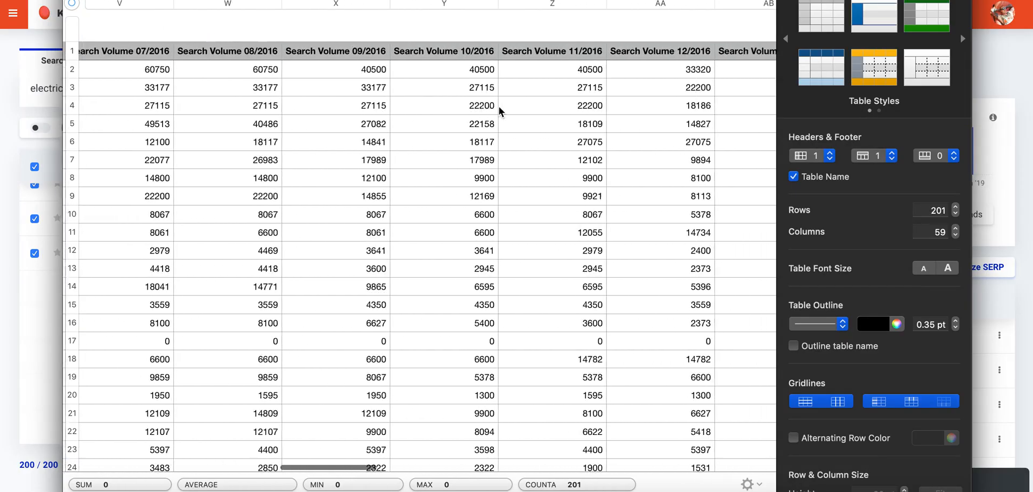
pyautogui.hscroll(-20, 499, 111)
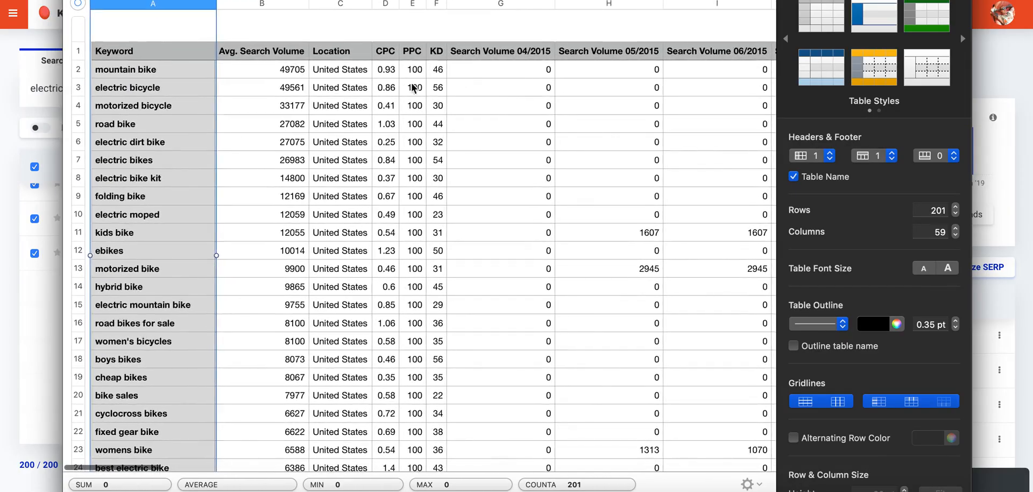
pyautogui.hscroll(5, 592, 105)
pyautogui.hscroll(20, 626, 100)
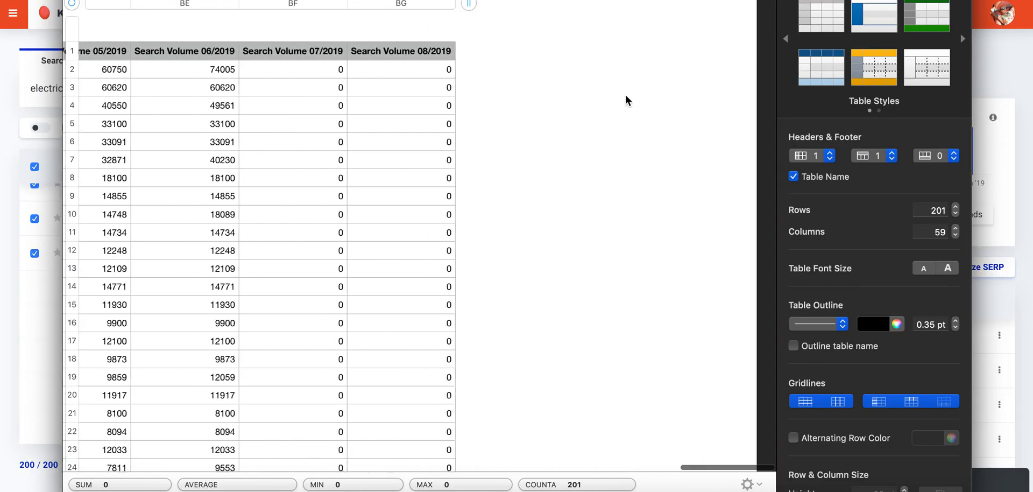
pyautogui.hscroll(-20, 626, 100)
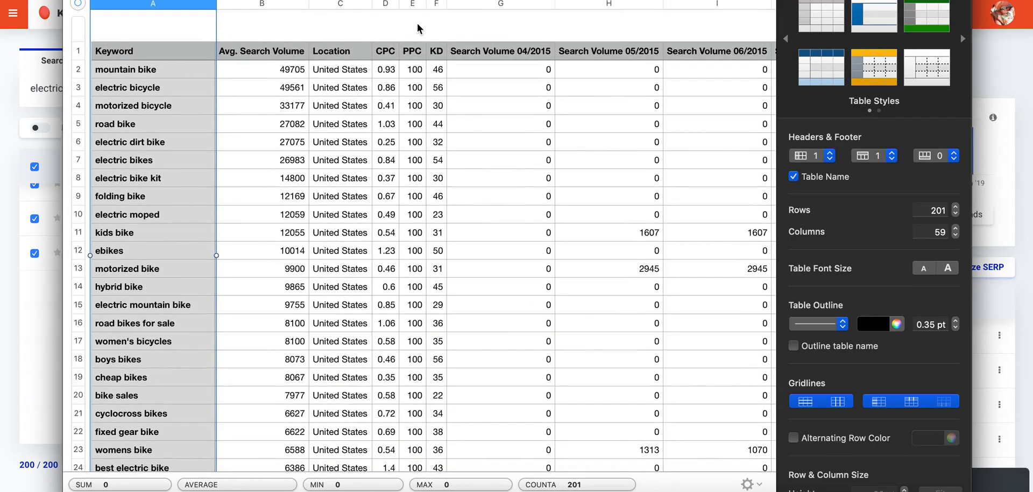
pyautogui.keyDown('shift'); pyautogui.click(437, 5); pyautogui.keyUp('shift')
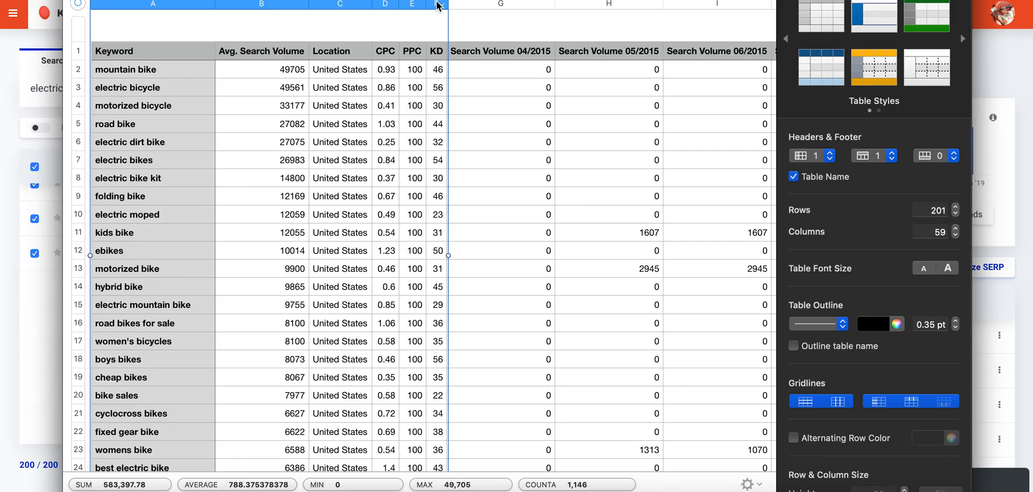
pyautogui.click(1010, 61)
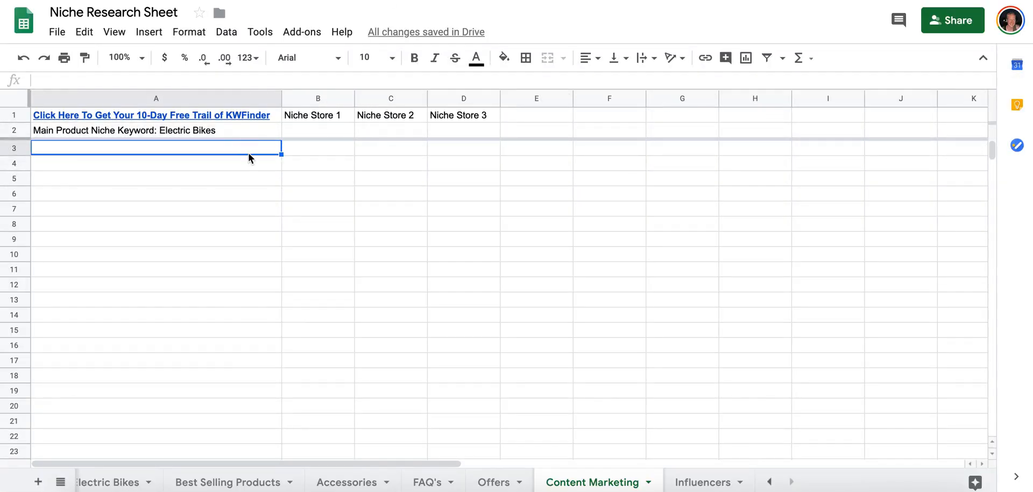
pyautogui.press('super+v')
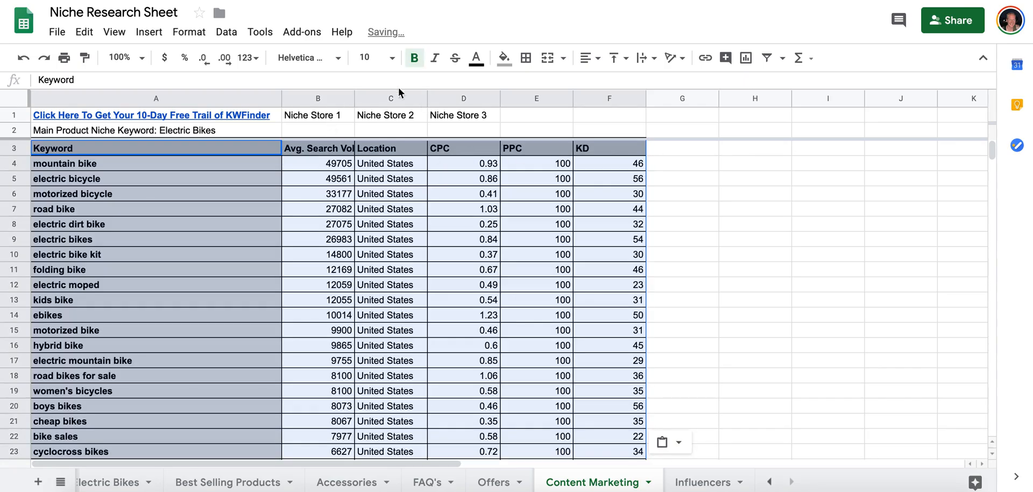
# Move the Niche Store 1, Niche Store 2 and Niche Store 3 headings from B1:D1 to G1:I1.
pyautogui.moveTo(335, 119); pyautogui.dragTo(448, 114)
pyautogui.press('super+x')
pyautogui.click(669, 114)
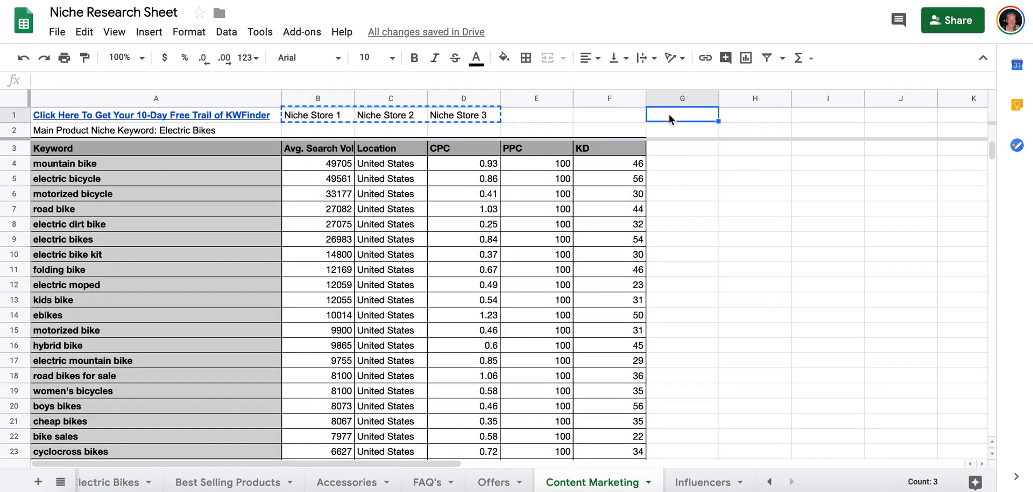
pyautogui.press('super+v')
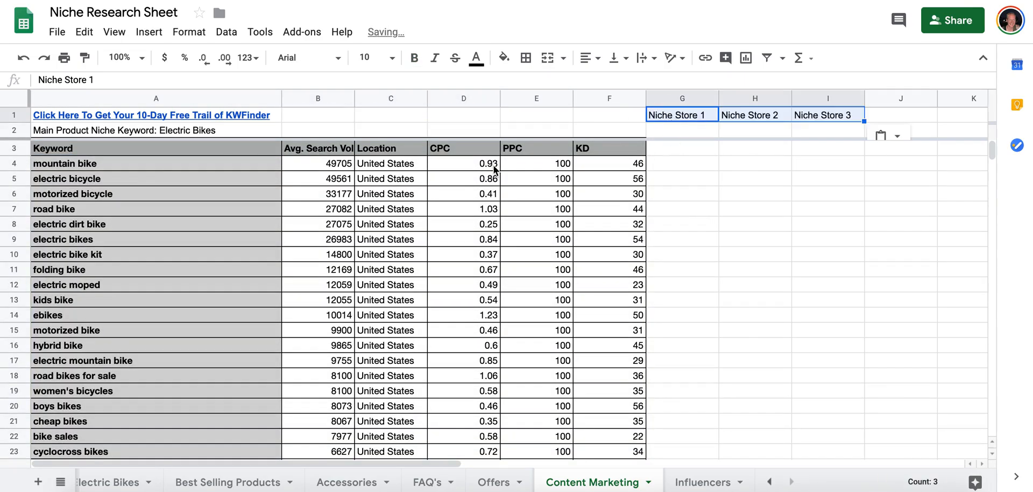
# Look through the pasted keyword list for terms suited to content marketing.
pyautogui.scroll(-5, 205, 205)
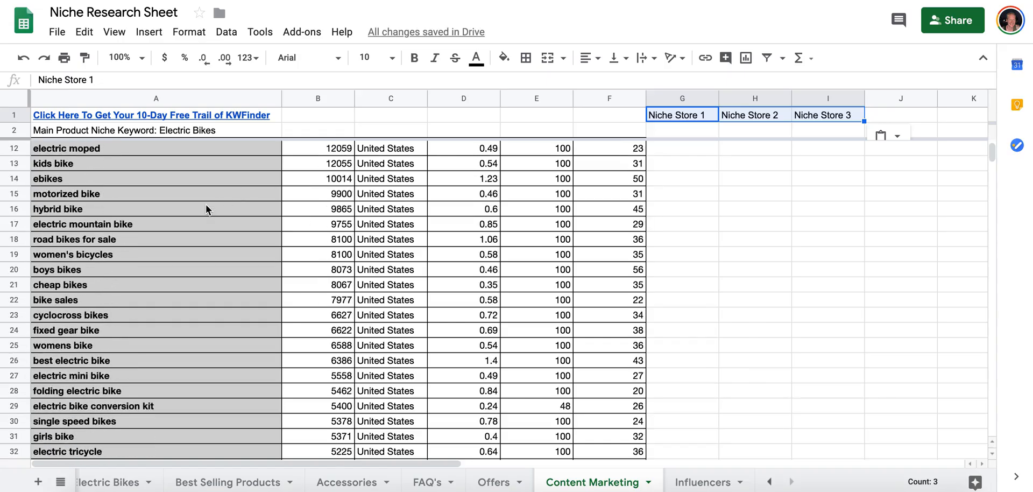
pyautogui.scroll(5, 206, 205)
pyautogui.scroll(-15, 199, 367)
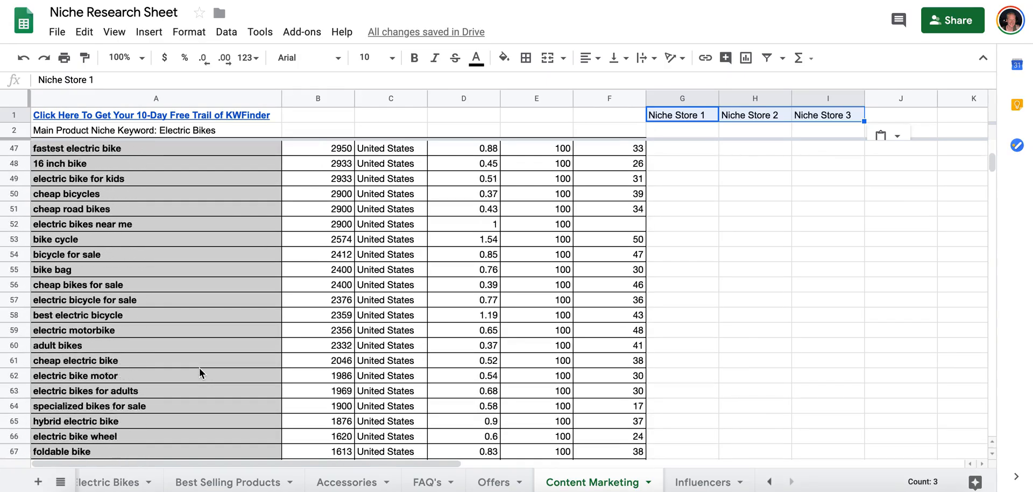
pyautogui.scroll(-15, 161, 236)
pyautogui.scroll(-6, 160, 242)
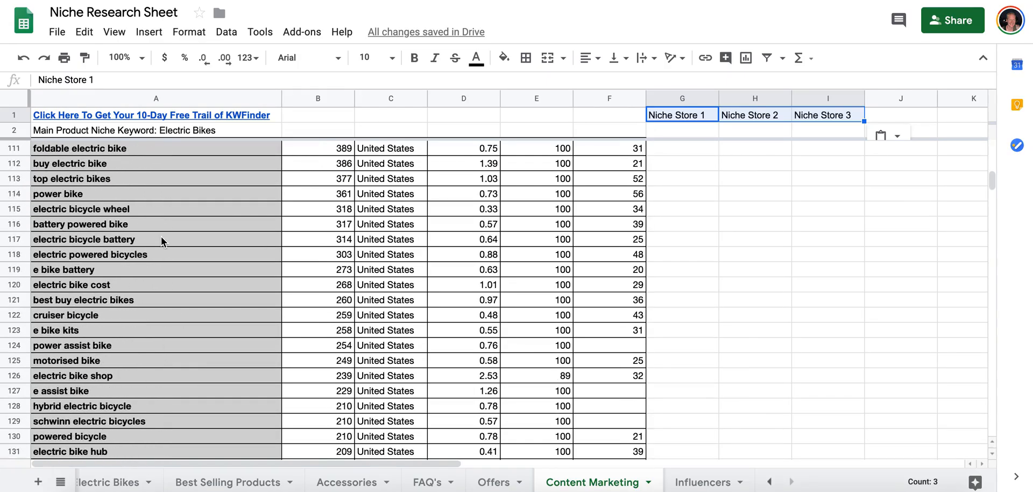
pyautogui.scroll(14, 160, 241)
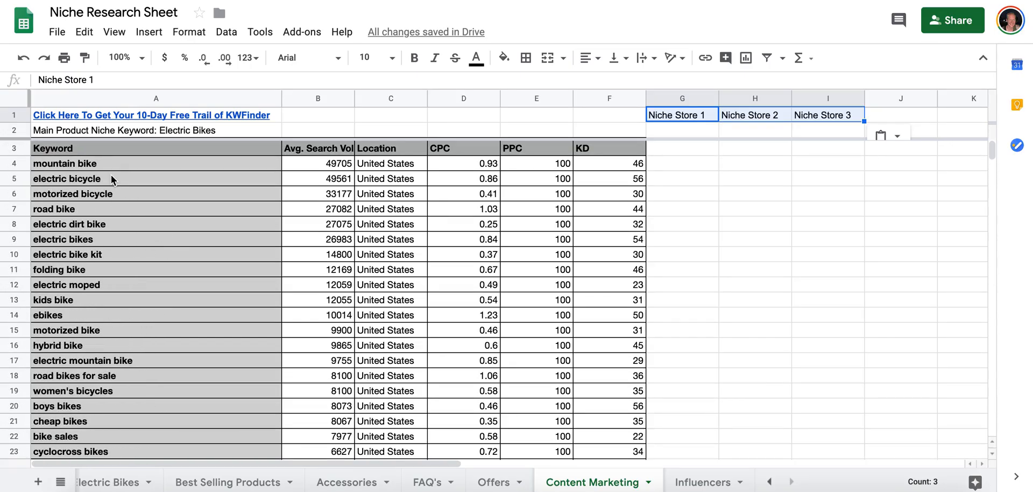
pyautogui.scroll(-4, 216, 288)
pyautogui.scroll(-4, 216, 289)
pyautogui.scroll(8, 215, 289)
# Compare the average search volumes of the keywords "electric bicycle" and "electric bikes".
pyautogui.click(240, 181)
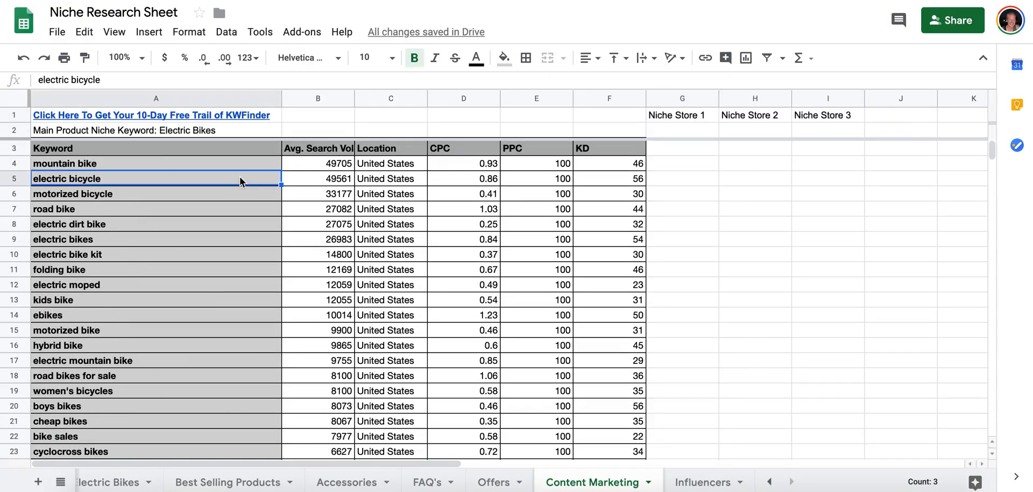
pyautogui.click(260, 240)
pyautogui.click(324, 245)
pyautogui.click(269, 240)
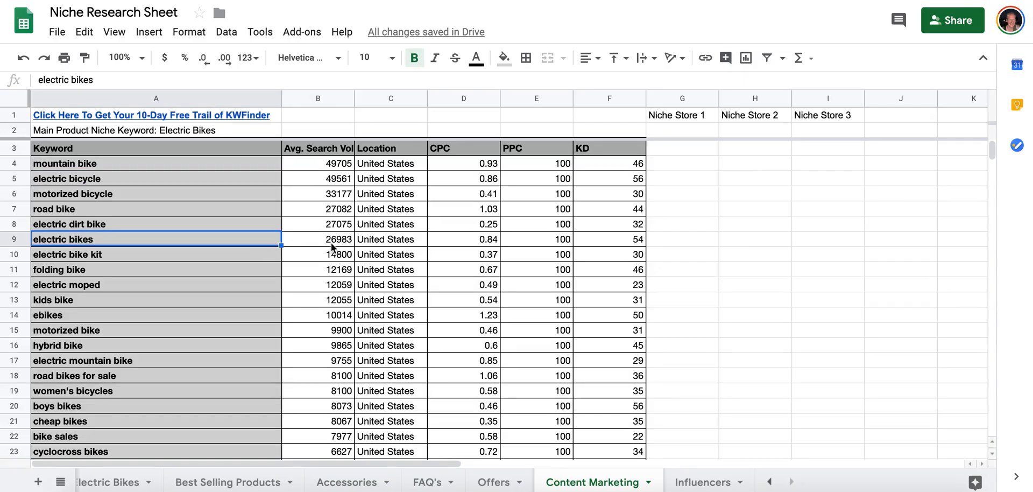
pyautogui.click(228, 180)
pyautogui.click(315, 182)
pyautogui.click(277, 183)
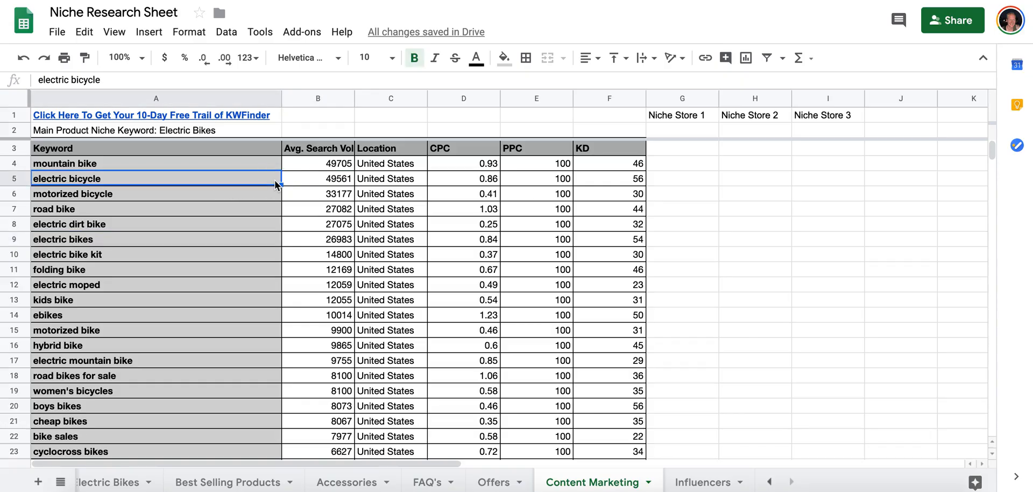
pyautogui.click(287, 180)
pyautogui.click(269, 182)
pyautogui.click(291, 181)
pyautogui.click(276, 182)
pyautogui.click(287, 182)
pyautogui.click(274, 182)
pyautogui.click(287, 182)
pyautogui.click(272, 182)
# Check the keyword "motorized bicycle" and its average search volume.
pyautogui.click(302, 195)
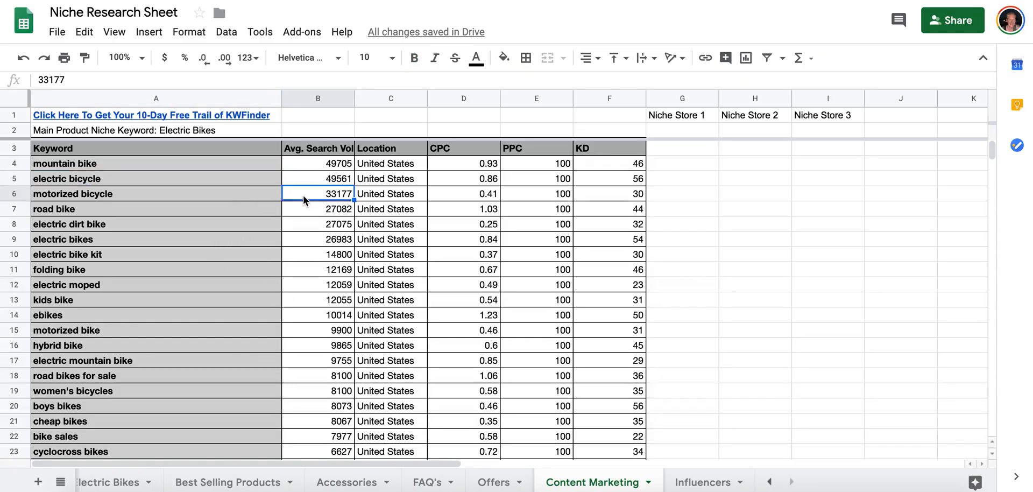
pyautogui.click(241, 192)
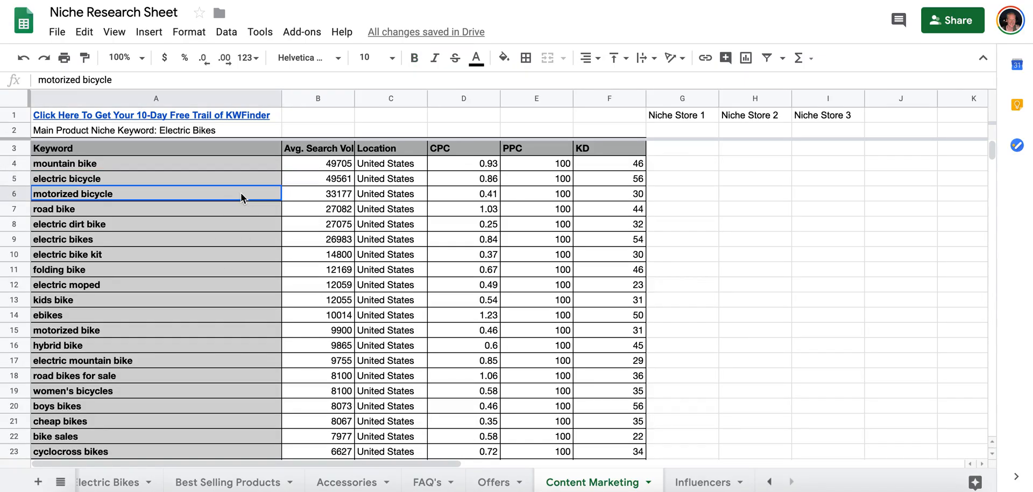
pyautogui.click(334, 195)
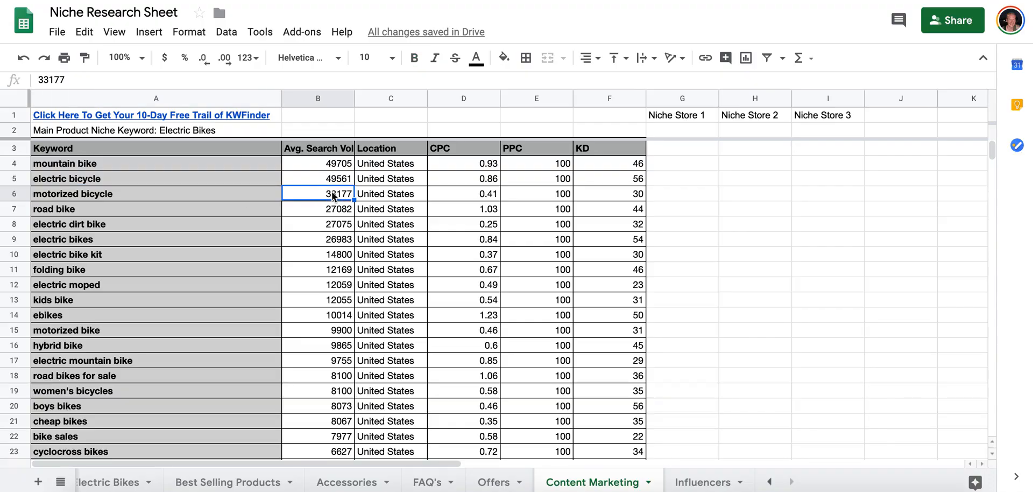
pyautogui.click(148, 199)
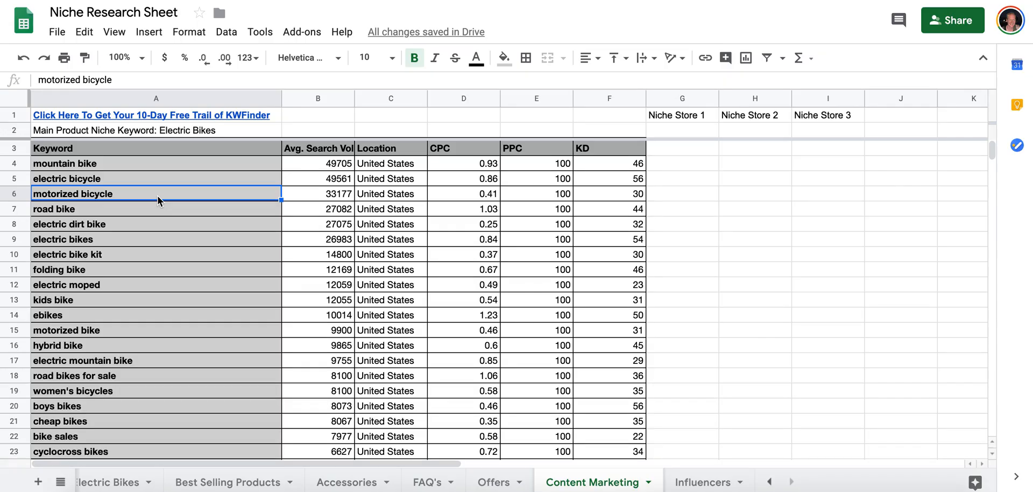
# Examine the broader keywords "road bike" and "mountain bike" against their average search volumes.
pyautogui.click(134, 210)
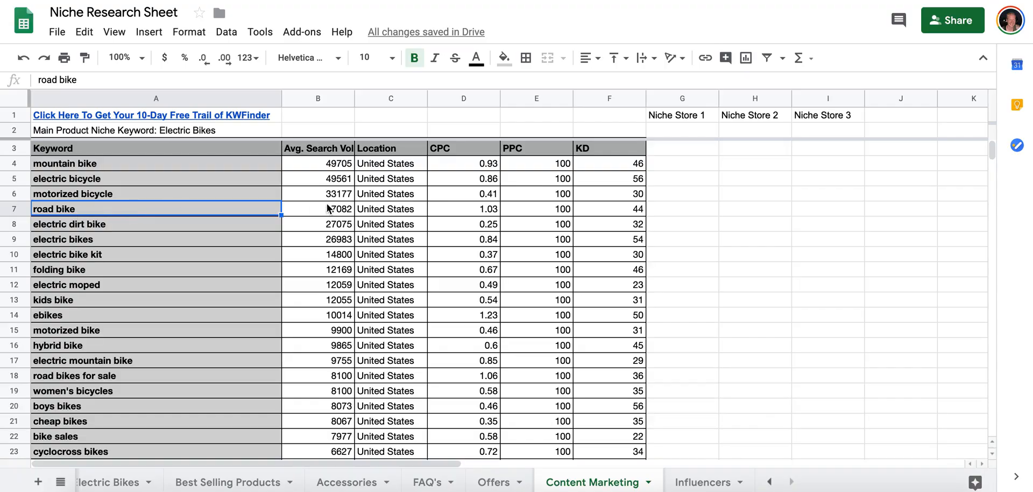
pyautogui.click(108, 161)
pyautogui.click(311, 169)
pyautogui.click(266, 165)
pyautogui.click(294, 165)
pyautogui.click(257, 166)
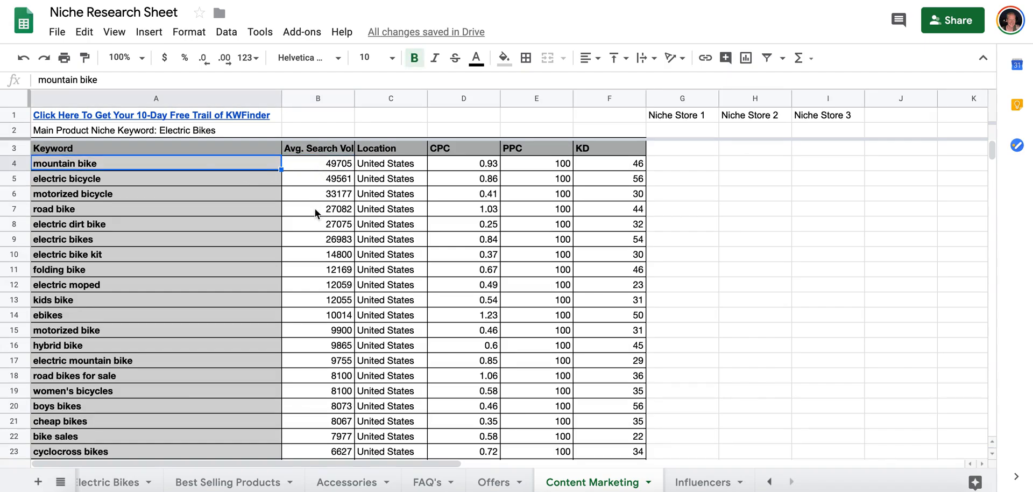
pyautogui.click(272, 211)
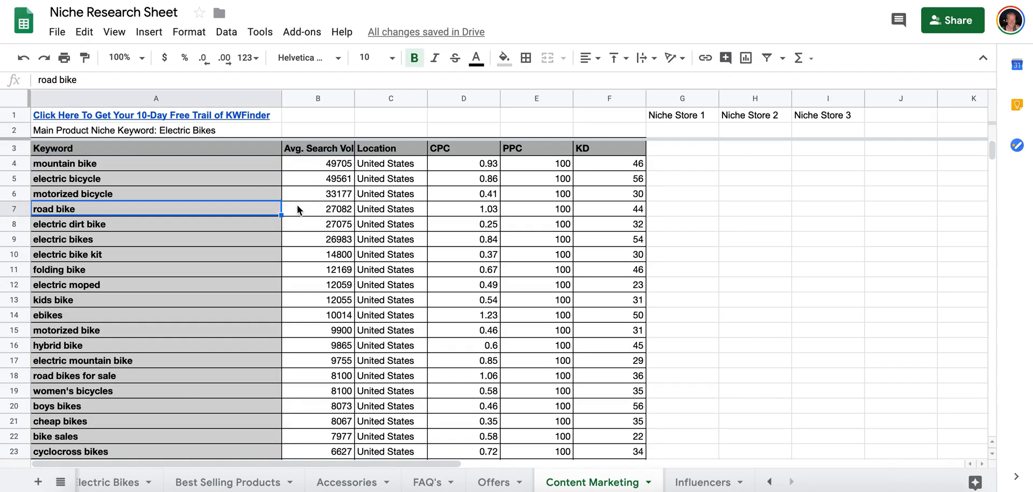
# Check the keywords from "electric dirt bike" down to "kids bike" for relevance to the electric bike niche.
pyautogui.click(270, 217)
pyautogui.click(286, 219)
pyautogui.click(269, 218)
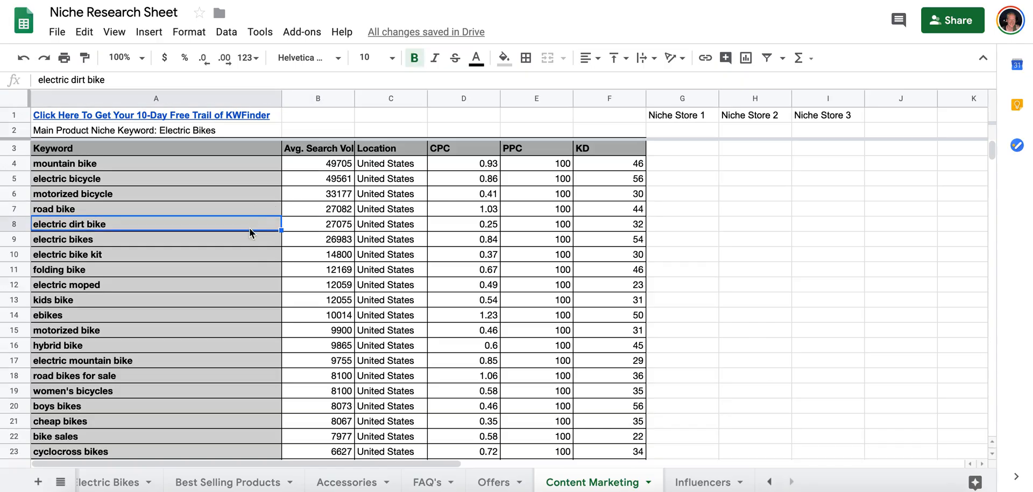
pyautogui.click(225, 244)
pyautogui.click(225, 253)
pyautogui.click(232, 270)
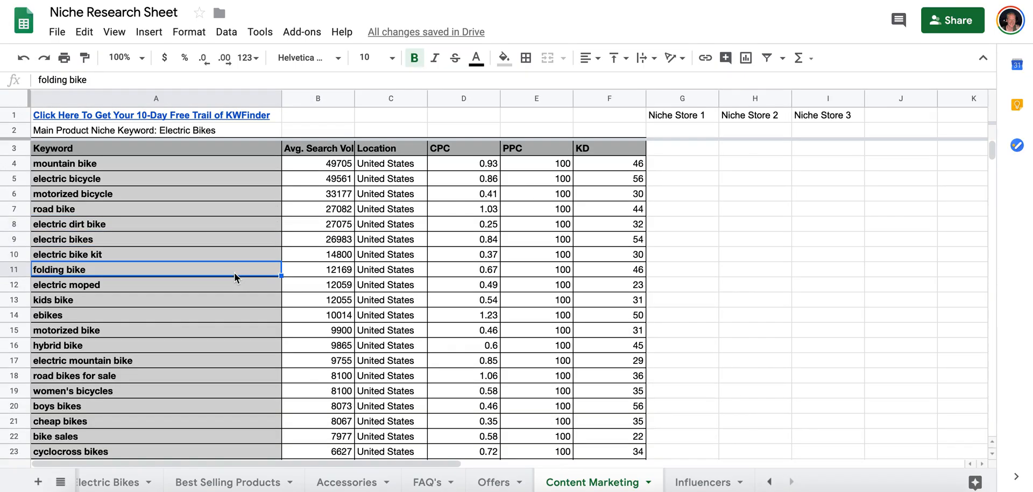
pyautogui.click(236, 285)
pyautogui.click(253, 300)
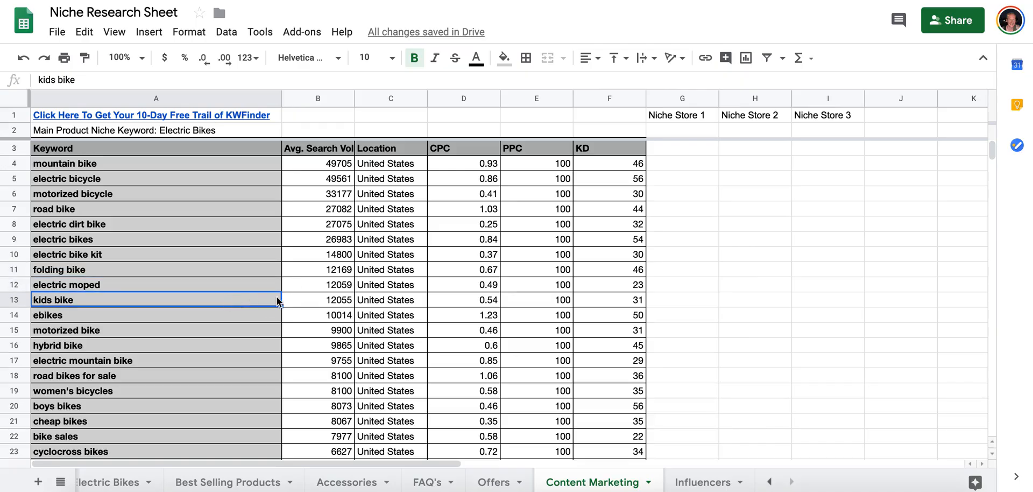
# Review the keywords from "ebikes" down to "electric mountain bike" as content marketing candidates.
pyautogui.click(224, 318)
pyautogui.click(225, 331)
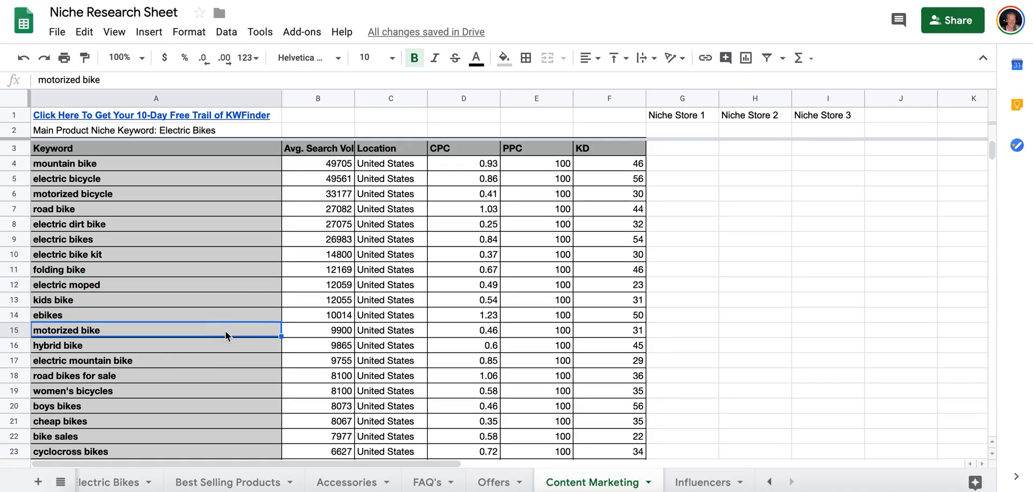
pyautogui.scroll(-1, 225, 323)
pyautogui.click(227, 300)
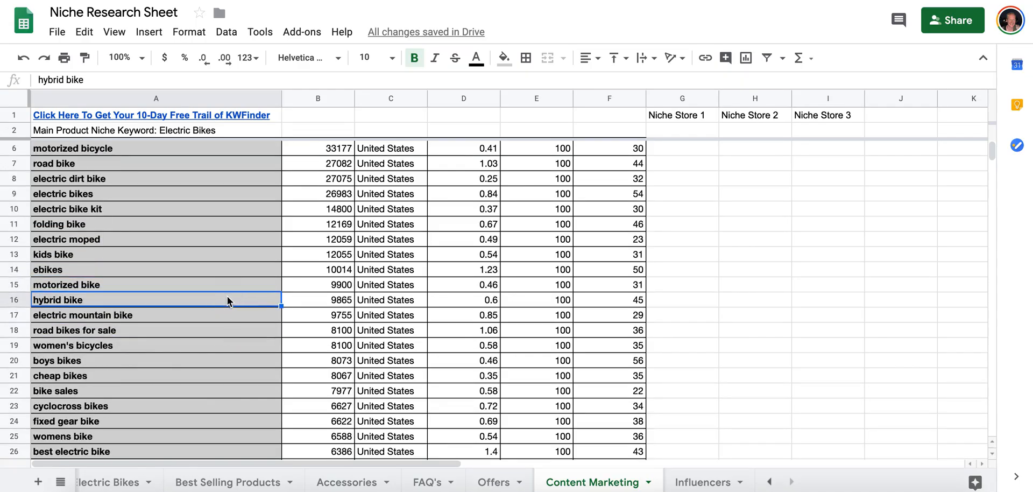
pyautogui.click(248, 315)
pyautogui.scroll(-1, 241, 296)
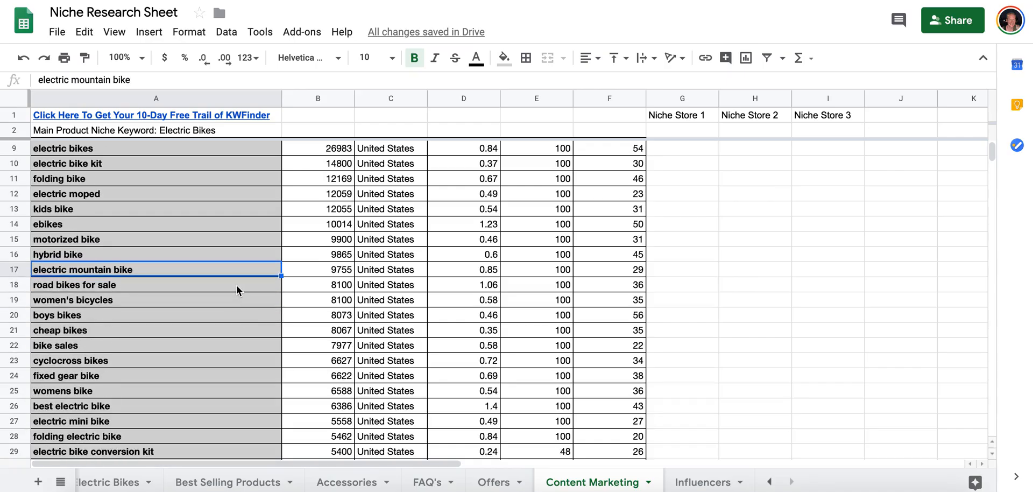
# Examine the buying-intent keyword "road bikes for sale" together with its average search volume.
pyautogui.click(237, 290)
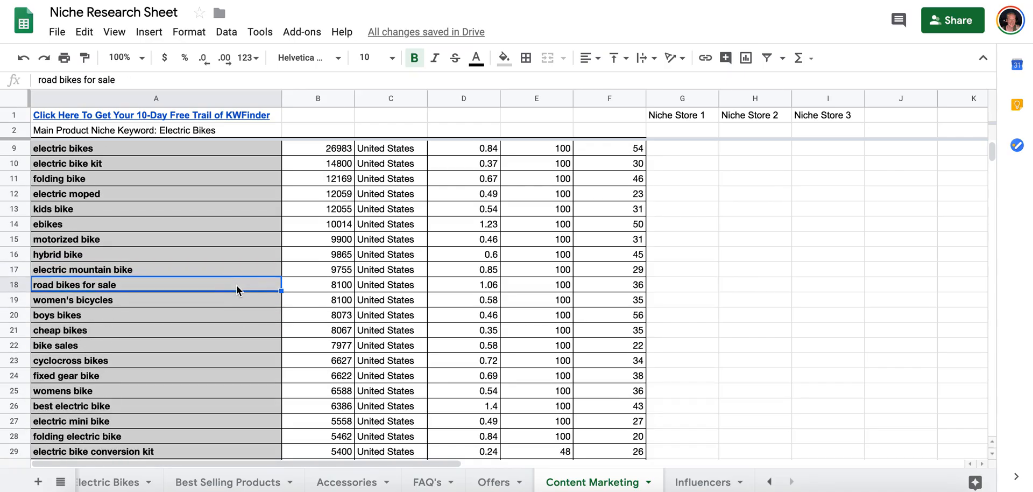
pyautogui.click(285, 289)
pyautogui.click(276, 286)
pyautogui.click(290, 289)
pyautogui.click(258, 287)
pyautogui.click(331, 290)
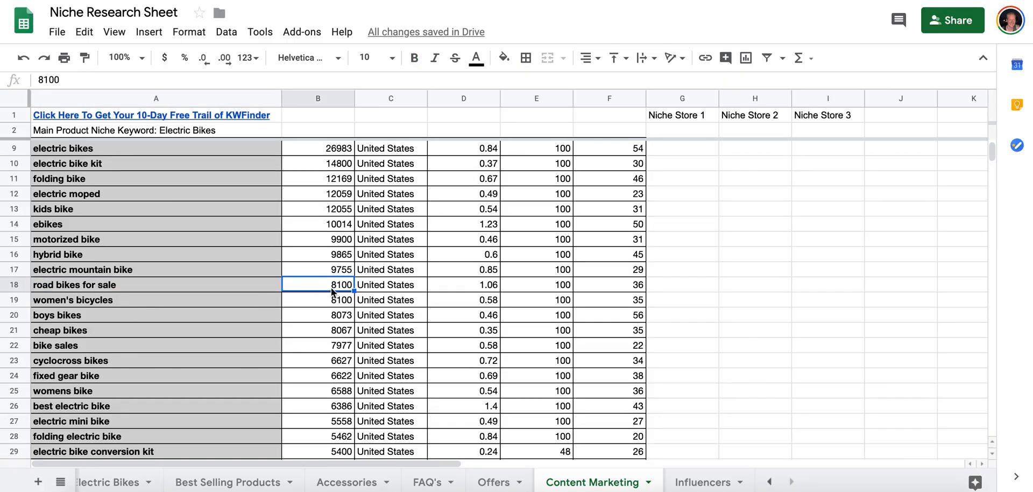
pyautogui.click(266, 288)
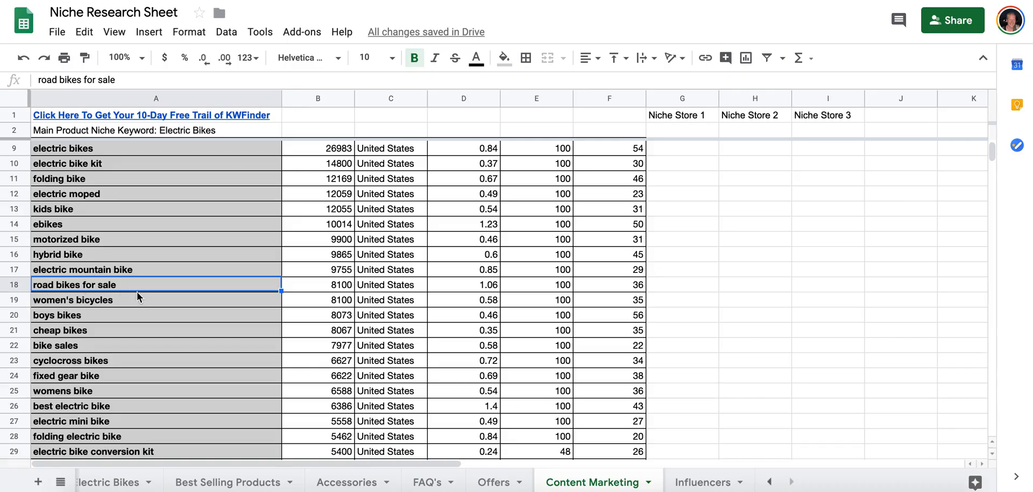
pyautogui.scroll(-2, 302, 292)
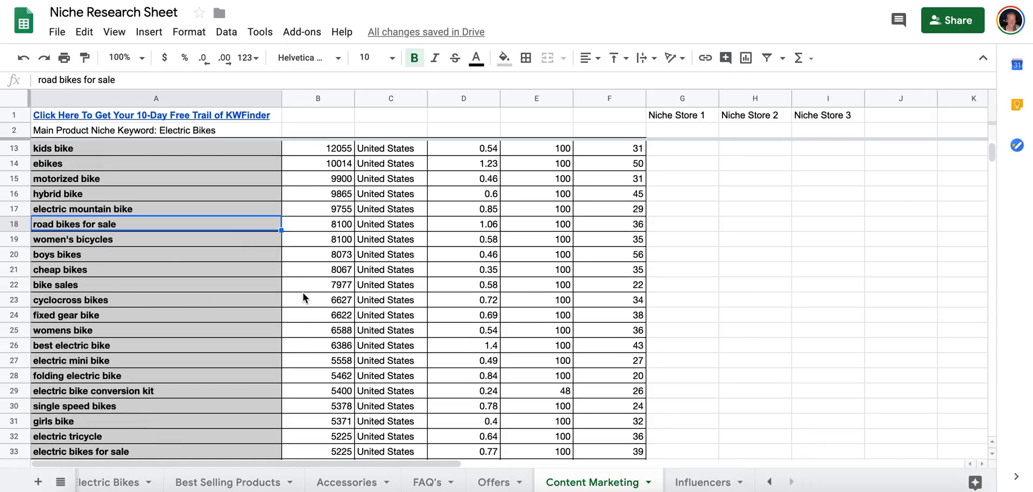
# Go through the keywords from "women's bicycles" down to "womens bike" one by one.
pyautogui.click(181, 241)
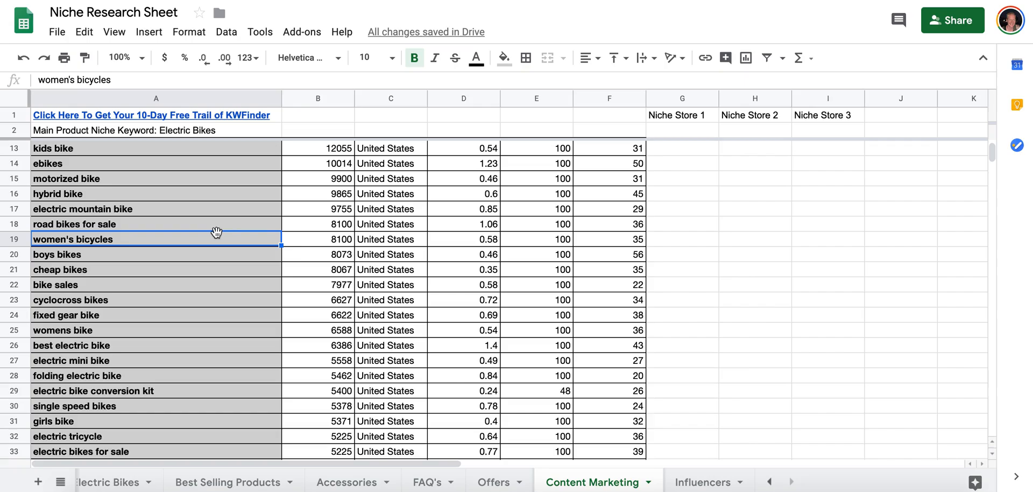
pyautogui.click(133, 253)
pyautogui.click(182, 267)
pyautogui.click(176, 286)
pyautogui.click(173, 305)
pyautogui.click(117, 319)
pyautogui.click(115, 331)
pyautogui.scroll(-5, 114, 345)
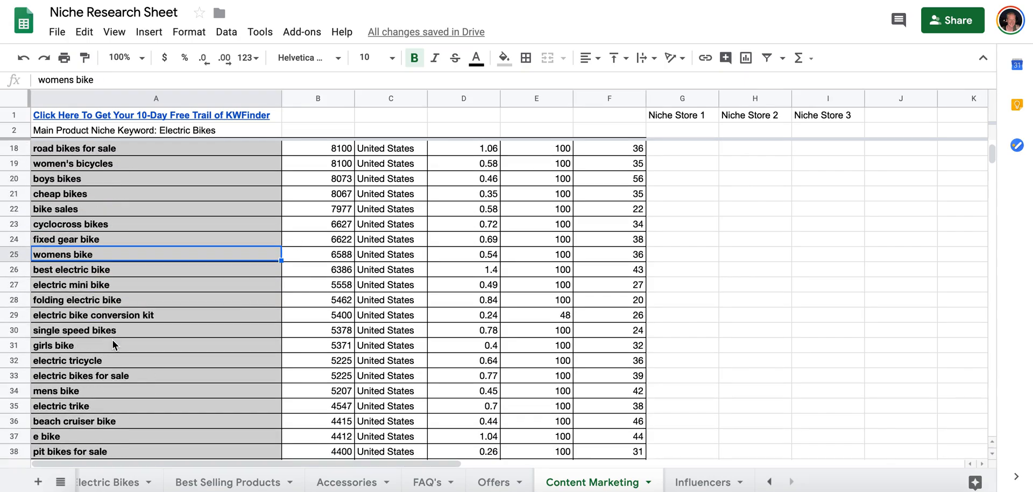
# Compare "best electric bike" with the neighbouring keywords "cyclocross bikes", "fixed gear bike" and "womens bike" as content topics.
pyautogui.click(107, 272)
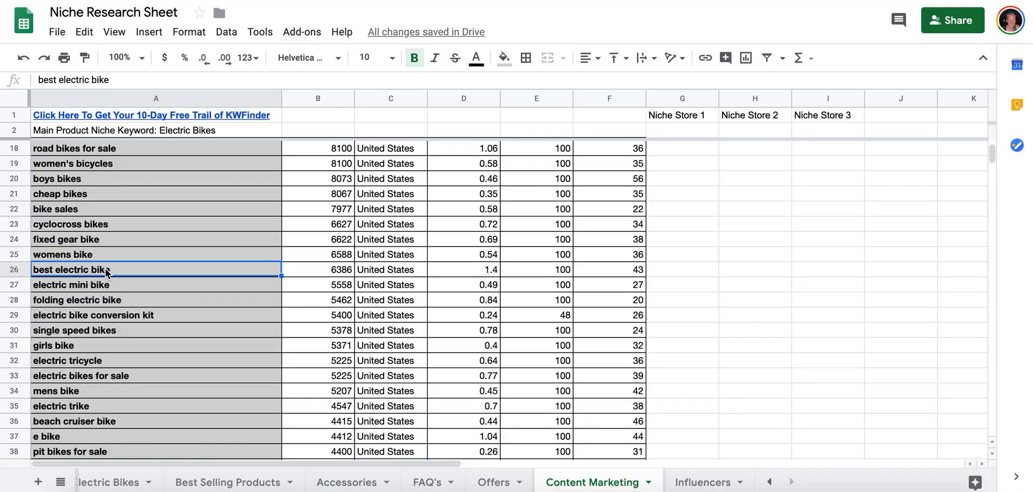
pyautogui.click(125, 223)
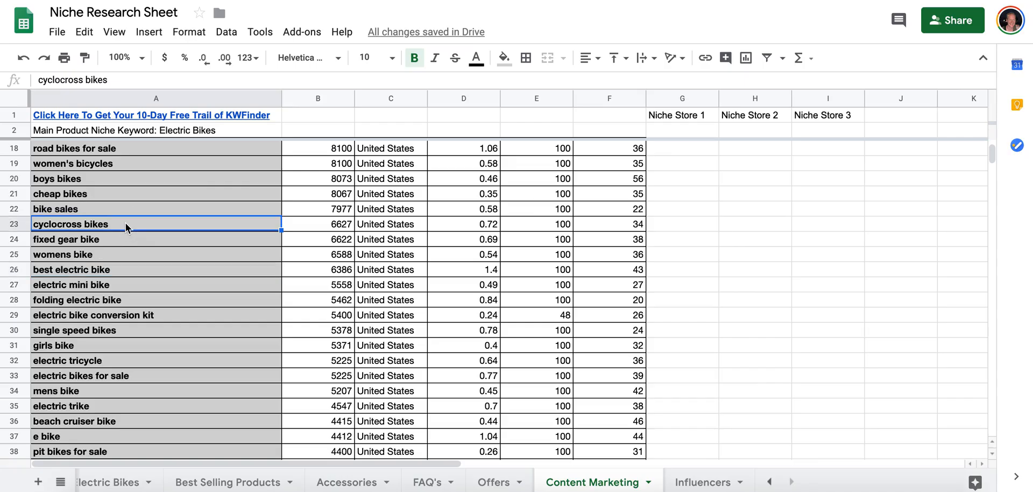
pyautogui.click(116, 238)
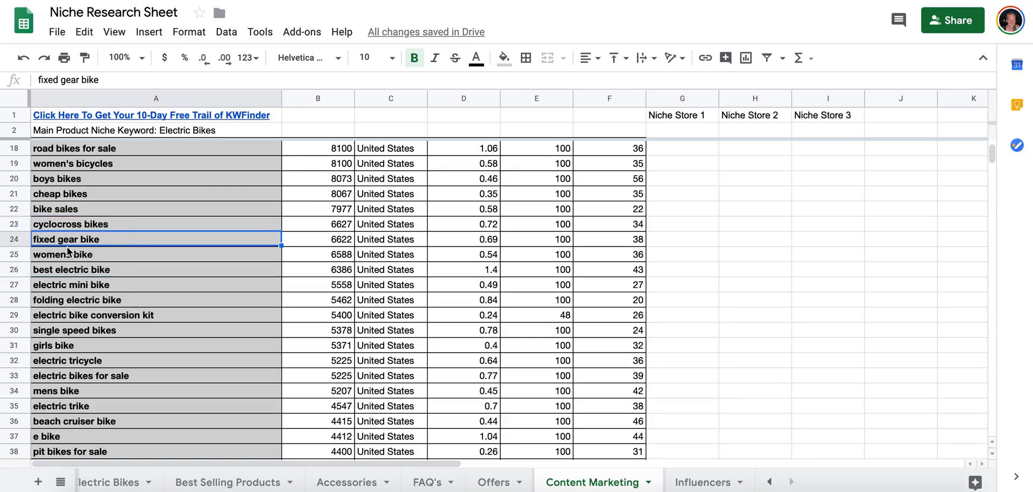
pyautogui.click(66, 256)
pyautogui.click(76, 242)
pyautogui.click(115, 224)
pyautogui.click(115, 238)
pyautogui.click(112, 224)
pyautogui.click(102, 239)
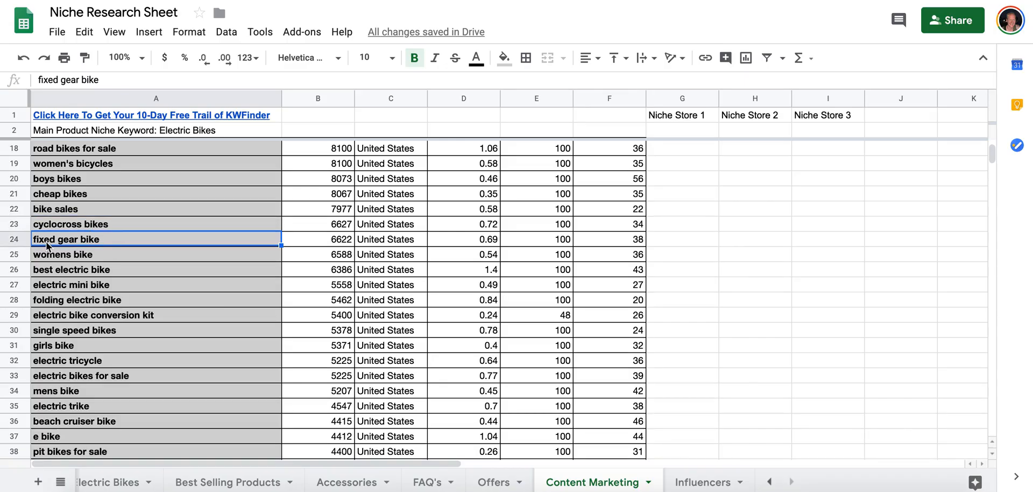
pyautogui.click(116, 253)
pyautogui.click(110, 242)
pyautogui.click(118, 273)
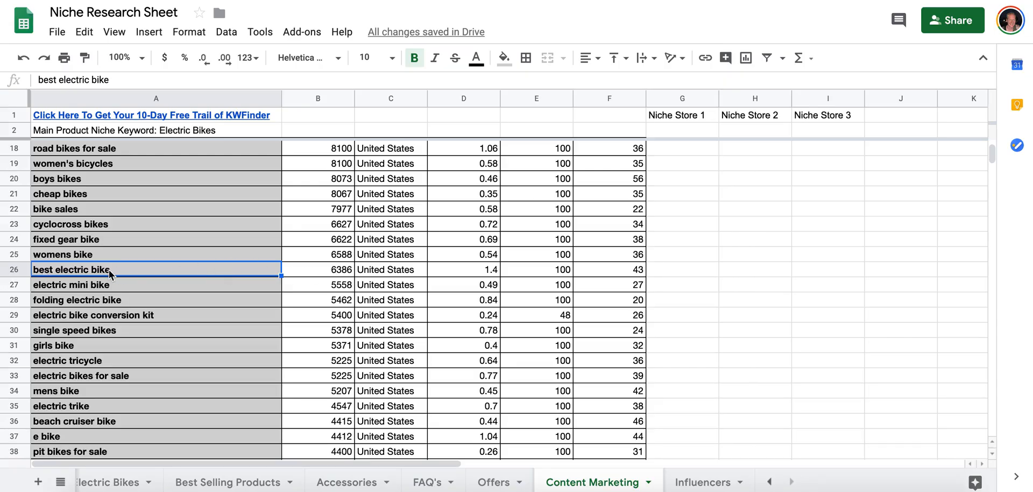
# Review the keywords from "electric mini bike" to "girls bike" and skim the lower-volume terms further down the list.
pyautogui.scroll(-1, 112, 269)
pyautogui.scroll(-1, 121, 250)
pyautogui.click(111, 226)
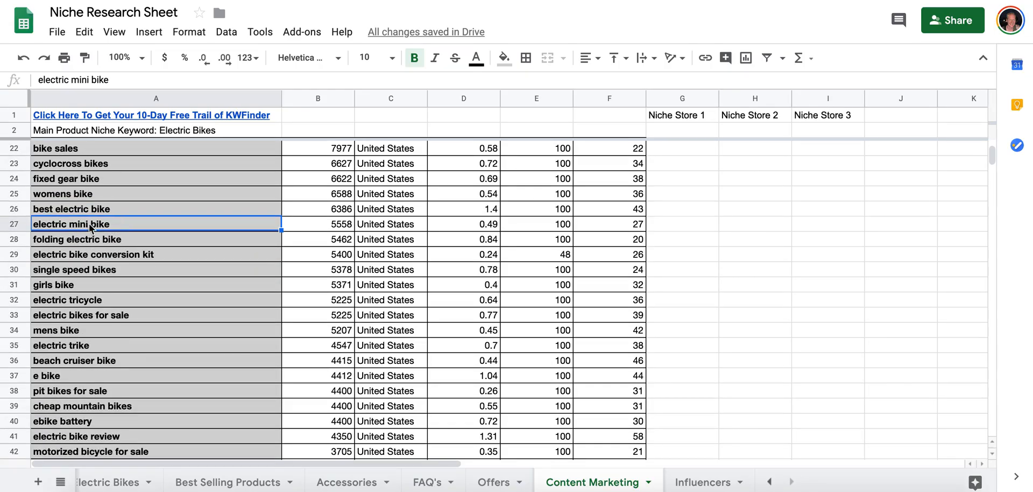
pyautogui.click(123, 240)
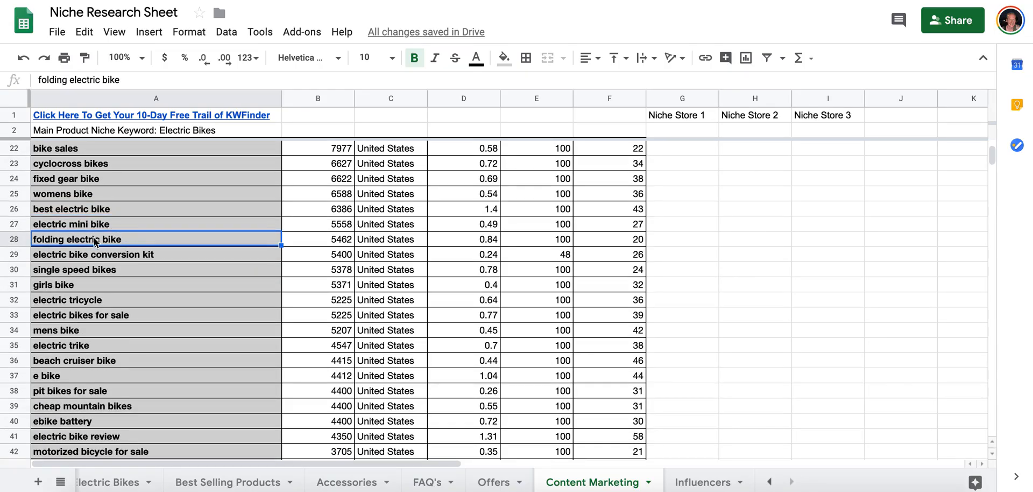
pyautogui.click(136, 255)
pyautogui.click(150, 269)
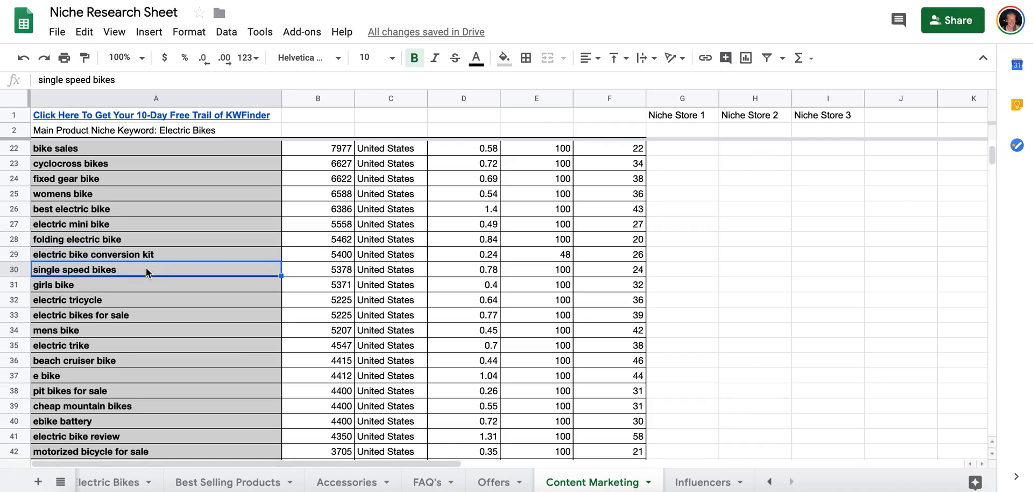
pyautogui.click(109, 285)
pyautogui.scroll(-16, 109, 285)
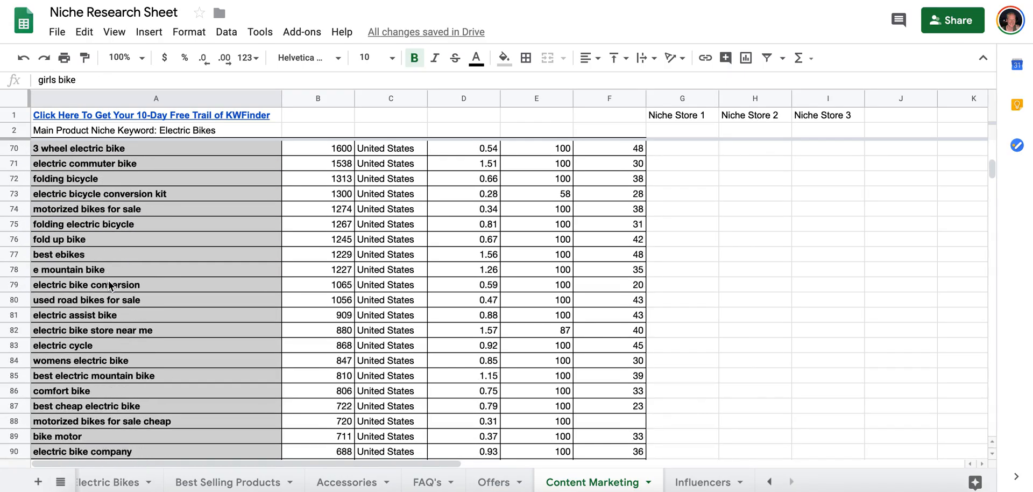
pyautogui.scroll(20, 357, 278)
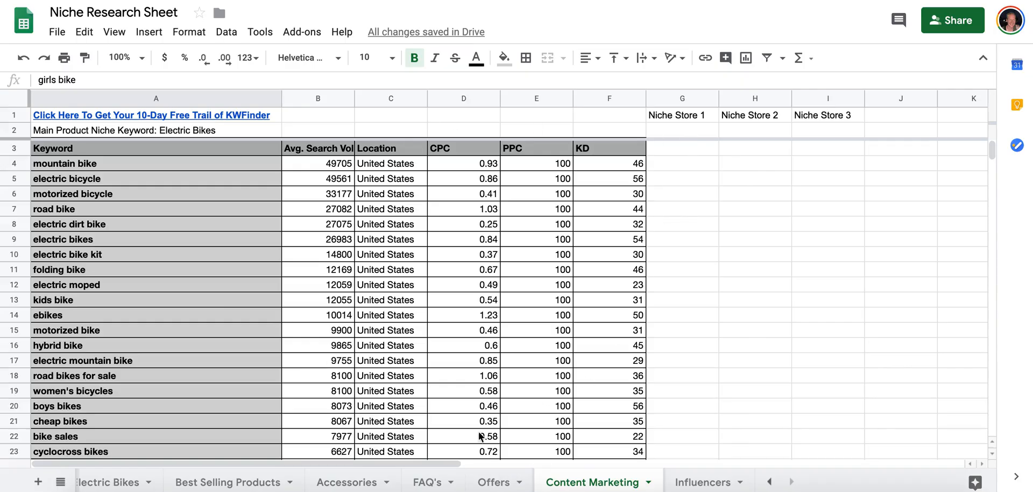
pyautogui.hscroll(3, 489, 469)
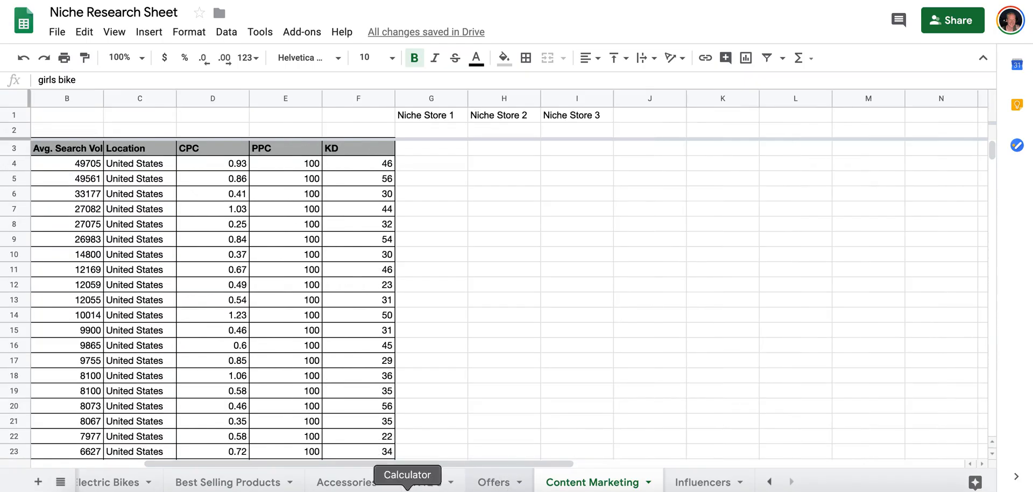
pyautogui.click(491, 481)
pyautogui.click(111, 482)
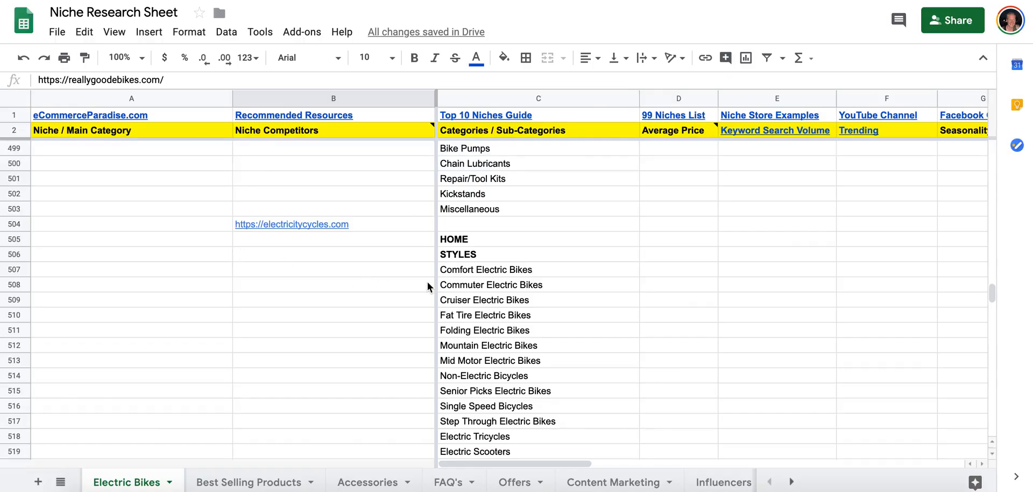
pyautogui.scroll(12, 349, 228)
pyautogui.scroll(-20, 348, 227)
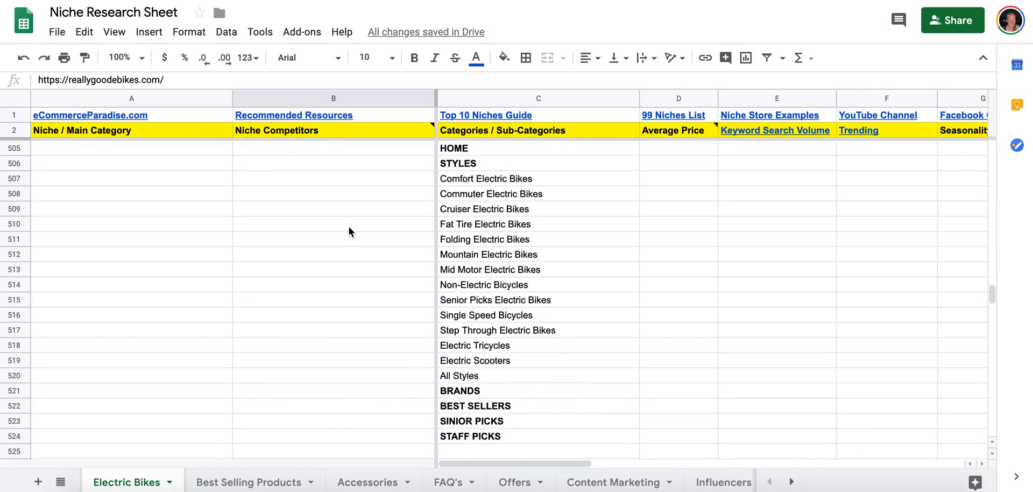
pyautogui.scroll(8, 349, 227)
pyautogui.scroll(2, 349, 227)
pyautogui.moveTo(325, 347); pyautogui.dragTo(408, 201)
pyautogui.press('super+c')
pyautogui.scroll(3, 408, 201)
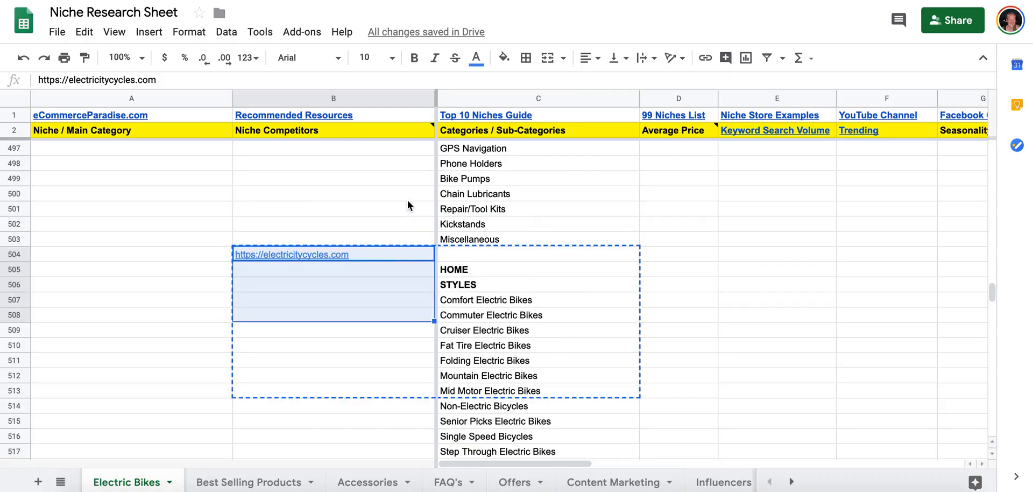
pyautogui.click(387, 253)
pyautogui.press('super+c')
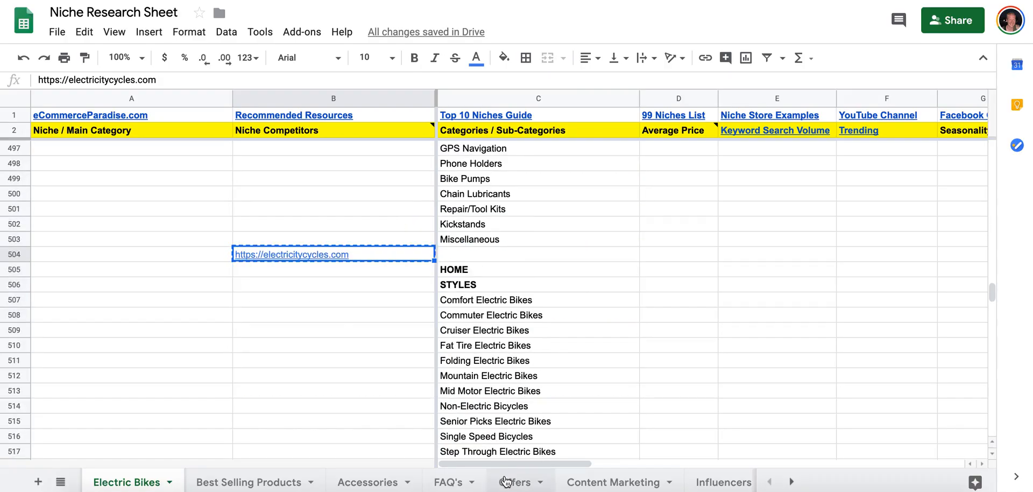
# Paste the copied store link under Niche Store 2 in the Content Marketing sheet.
pyautogui.click(597, 482)
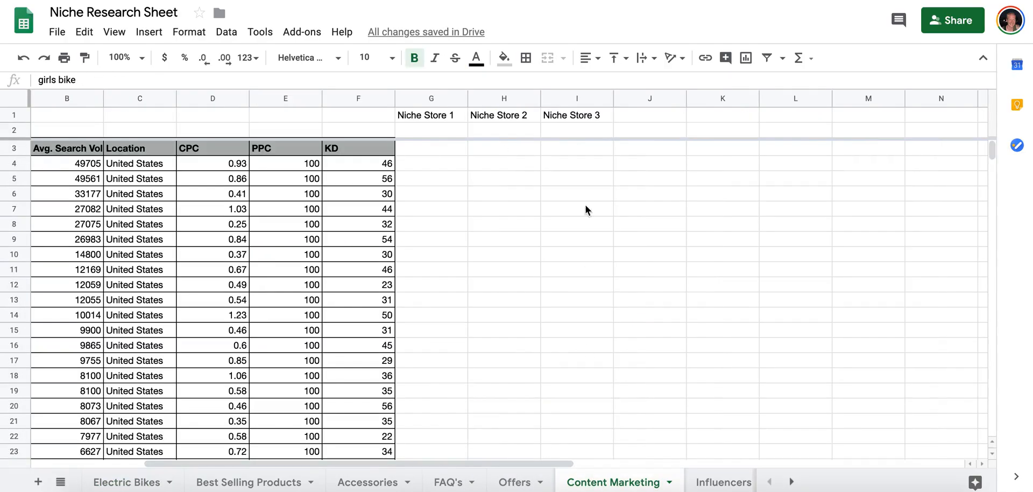
pyautogui.click(460, 129)
pyautogui.click(484, 132)
pyautogui.press('super+v')
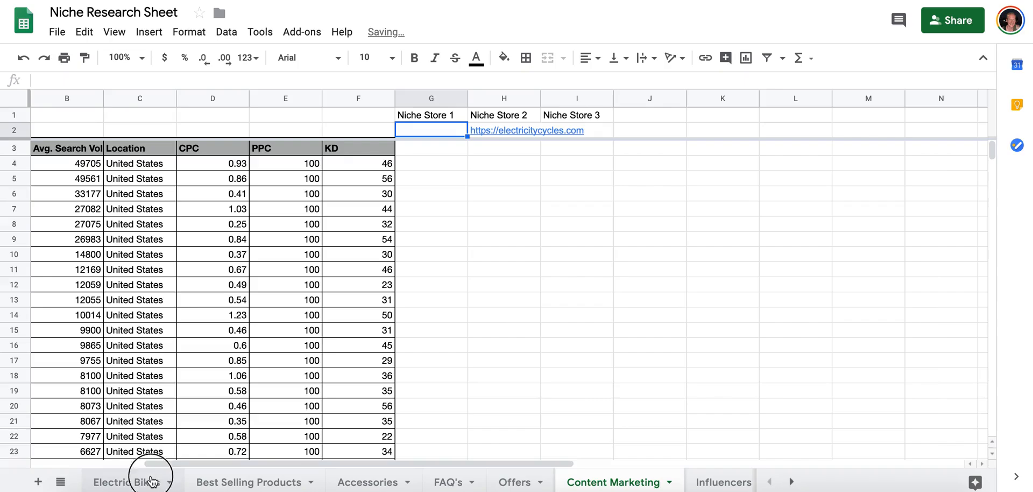
pyautogui.click(146, 479)
pyautogui.scroll(10, 269, 231)
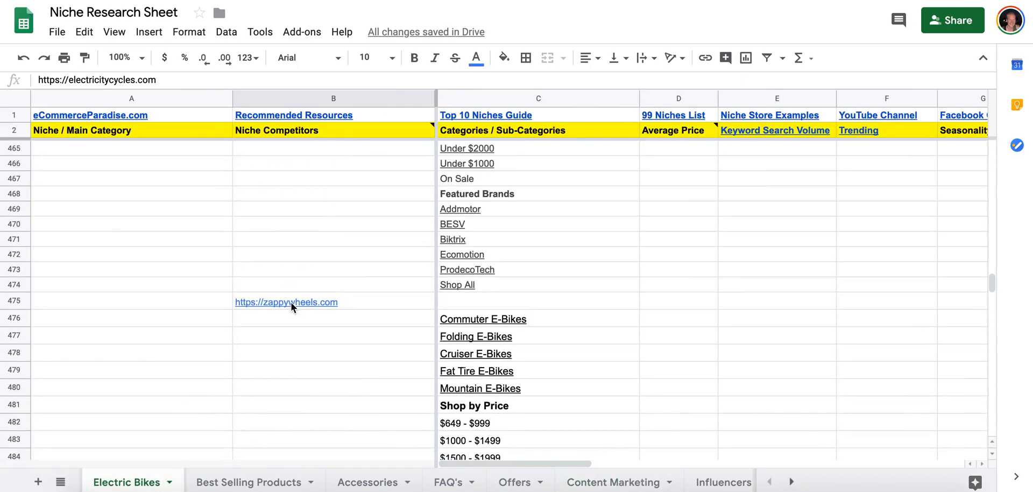
pyautogui.click(292, 303)
pyautogui.press('super+c')
pyautogui.click(603, 482)
pyautogui.click(587, 131)
pyautogui.press('super+v')
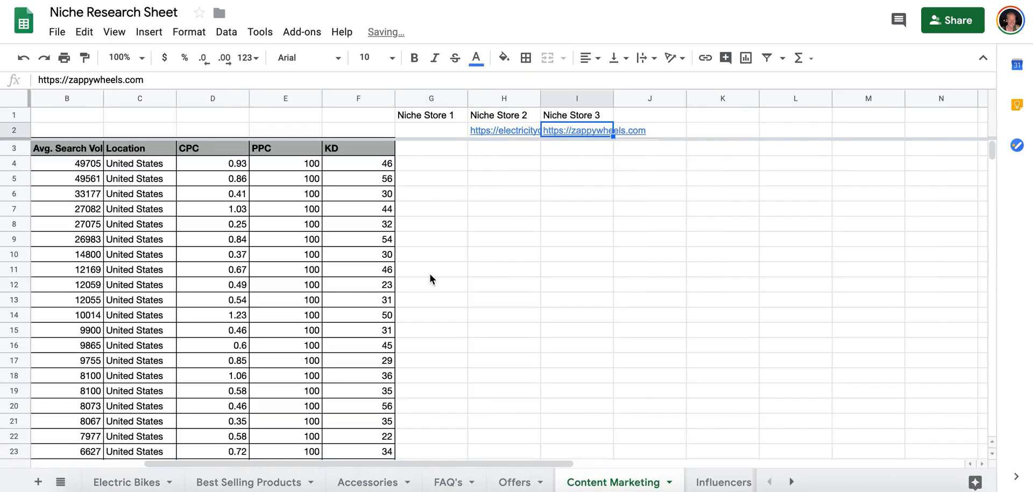
pyautogui.click(142, 481)
pyautogui.scroll(8, 276, 272)
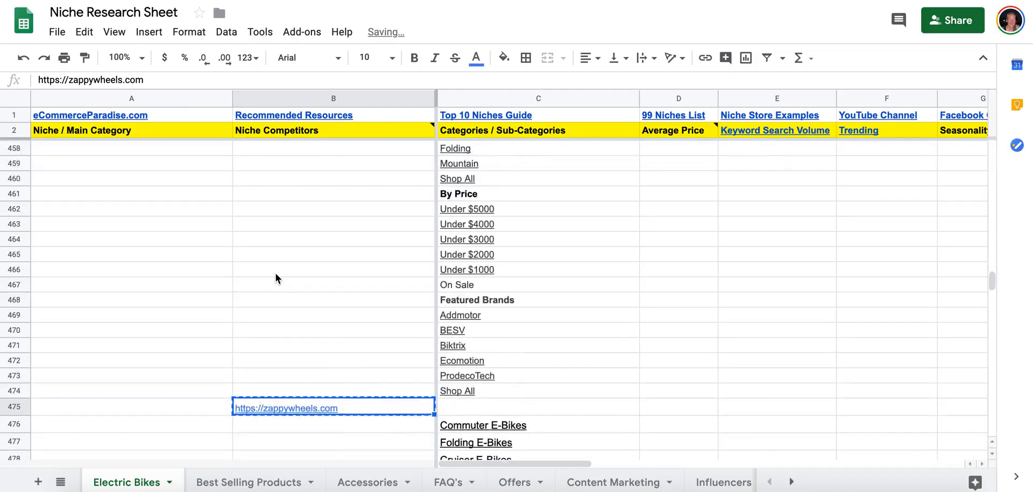
pyautogui.scroll(11, 305, 345)
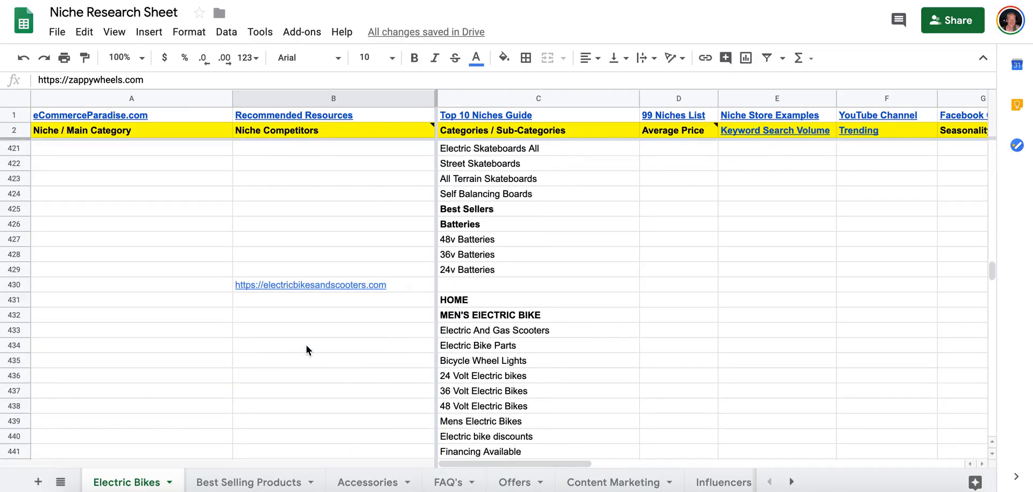
pyautogui.scroll(12, 306, 344)
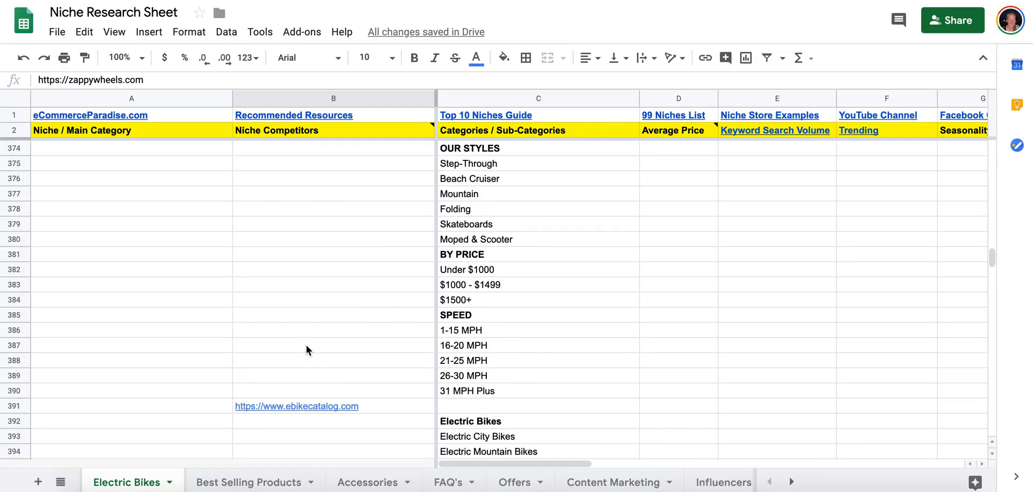
pyautogui.scroll(13, 305, 350)
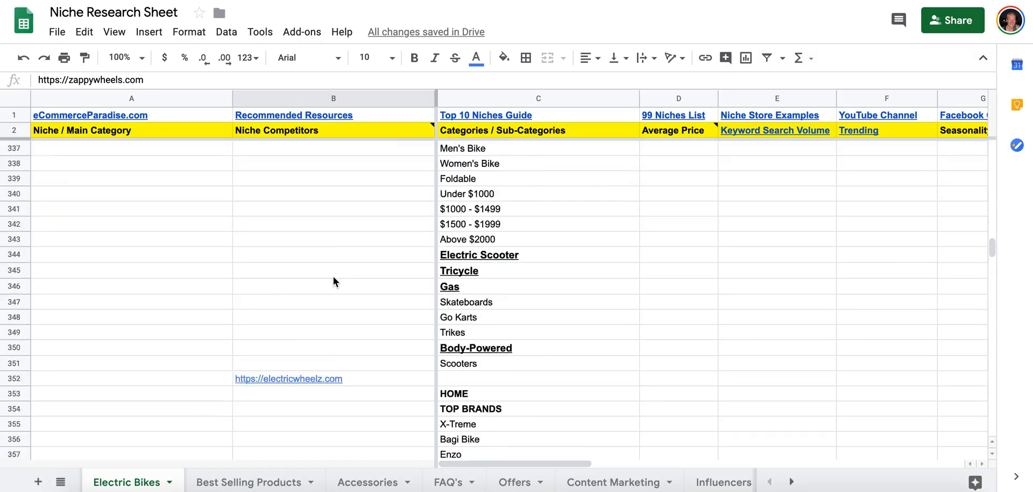
pyautogui.scroll(6, 334, 276)
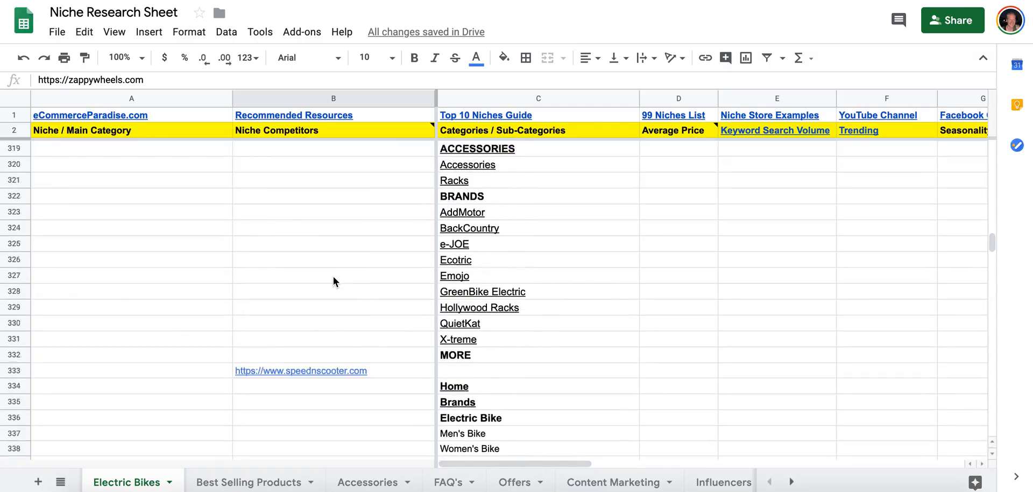
pyautogui.scroll(17, 334, 276)
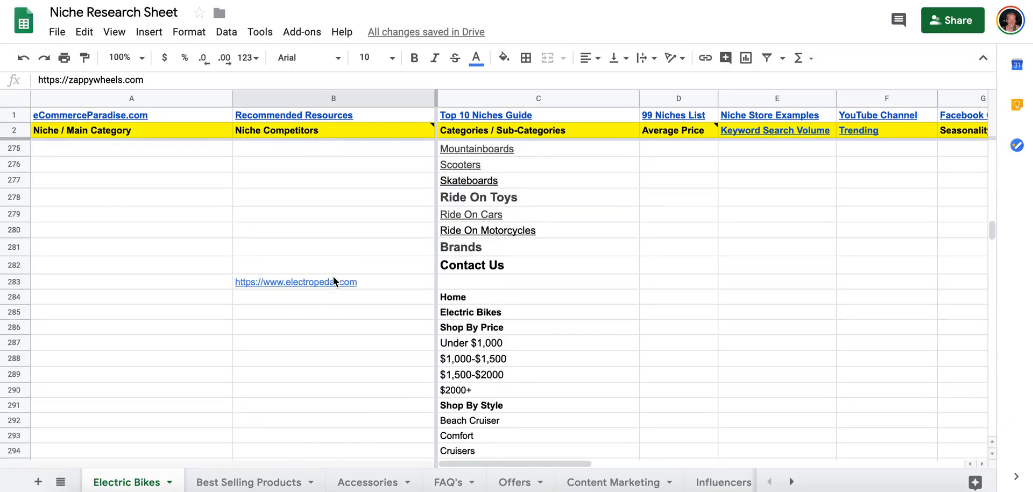
pyautogui.scroll(10, 334, 276)
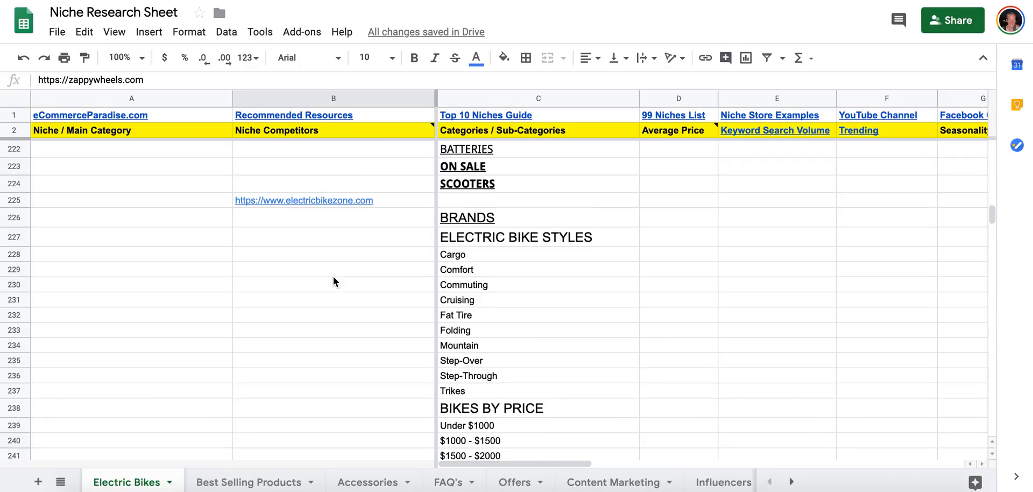
pyautogui.scroll(20, 330, 198)
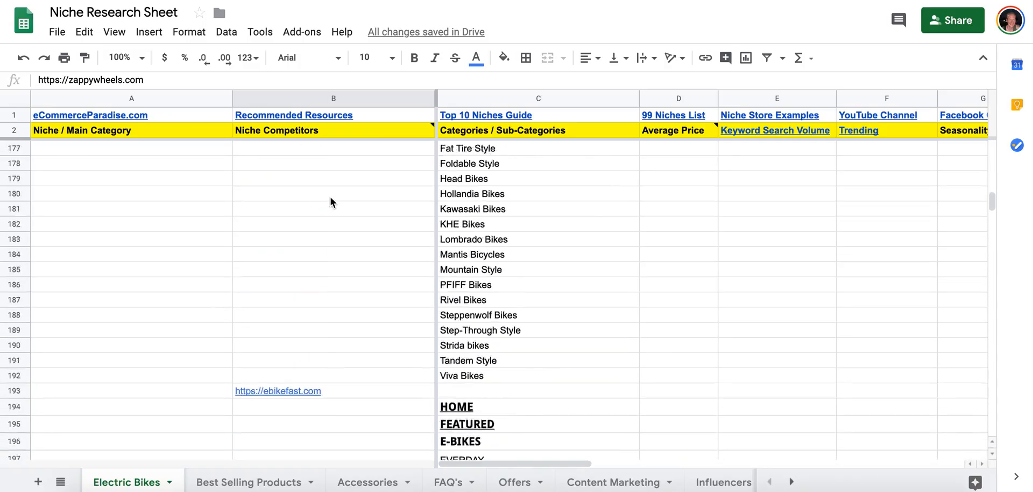
pyautogui.scroll(10, 330, 197)
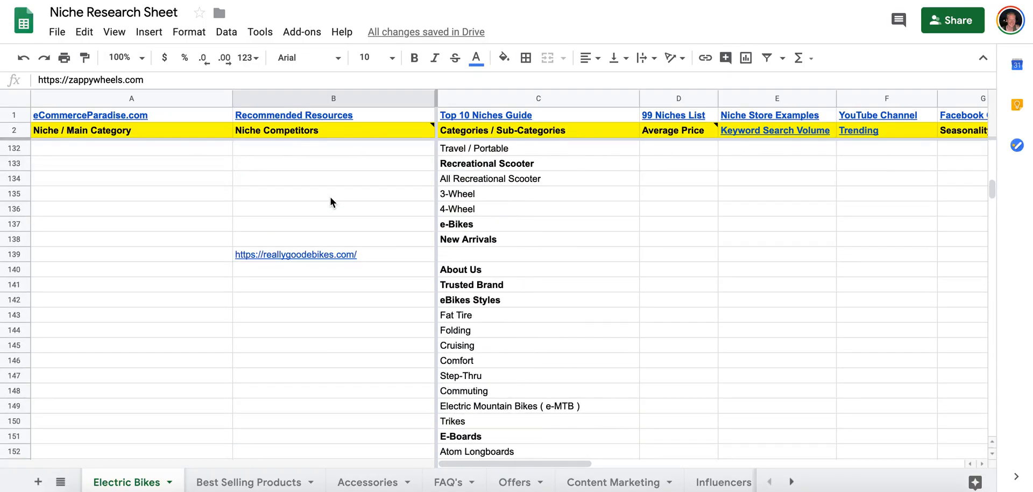
pyautogui.click(332, 255)
pyautogui.click(578, 481)
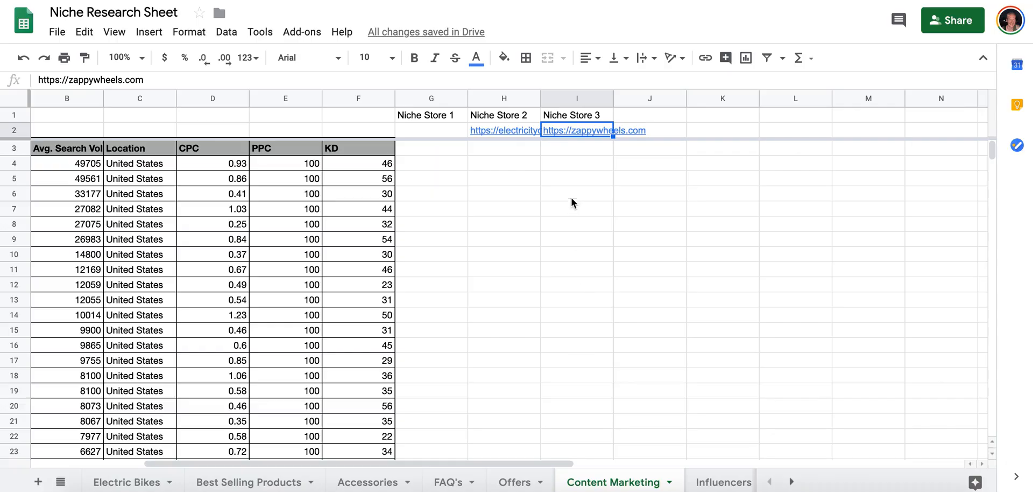
pyautogui.click(627, 131)
pyautogui.hotkey('ctrl', 'v')
pyautogui.click(446, 131)
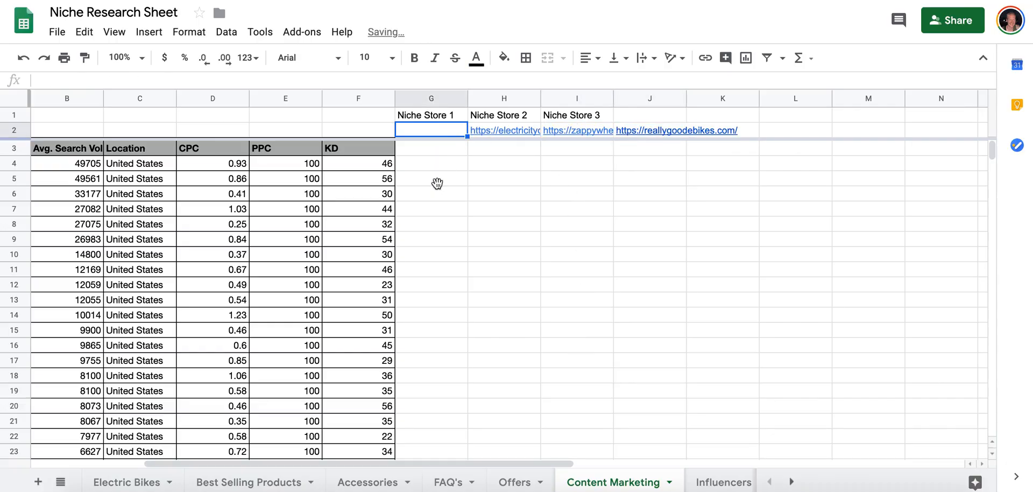
pyautogui.click(141, 481)
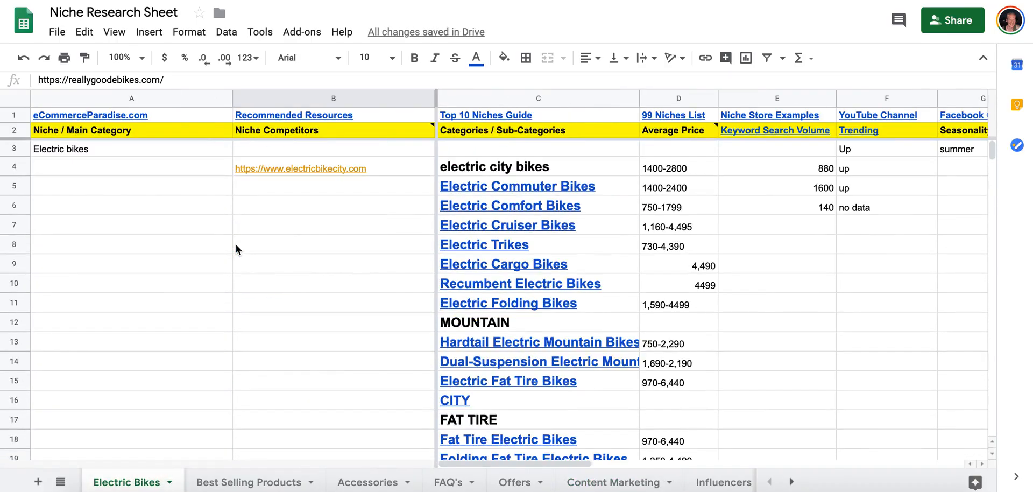
pyautogui.click(621, 483)
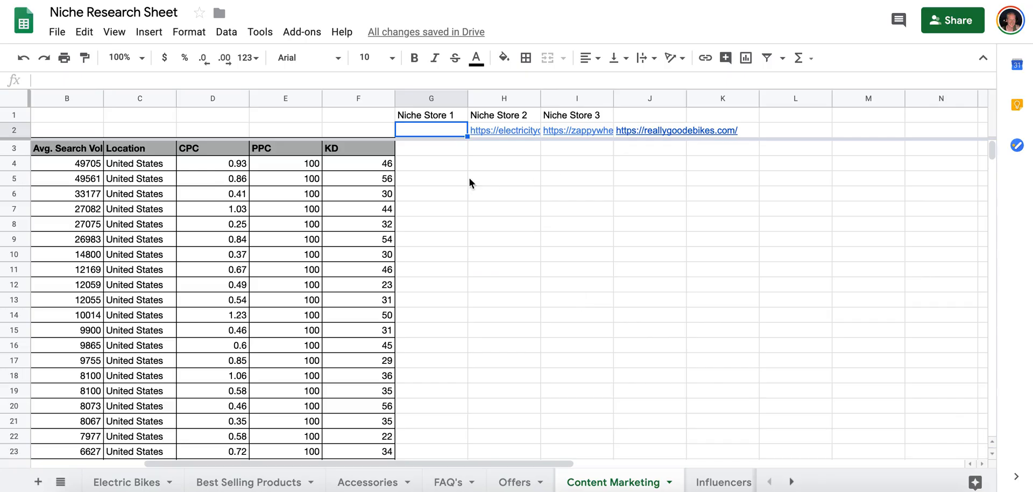
pyautogui.hotkey('ctrl', 'v')
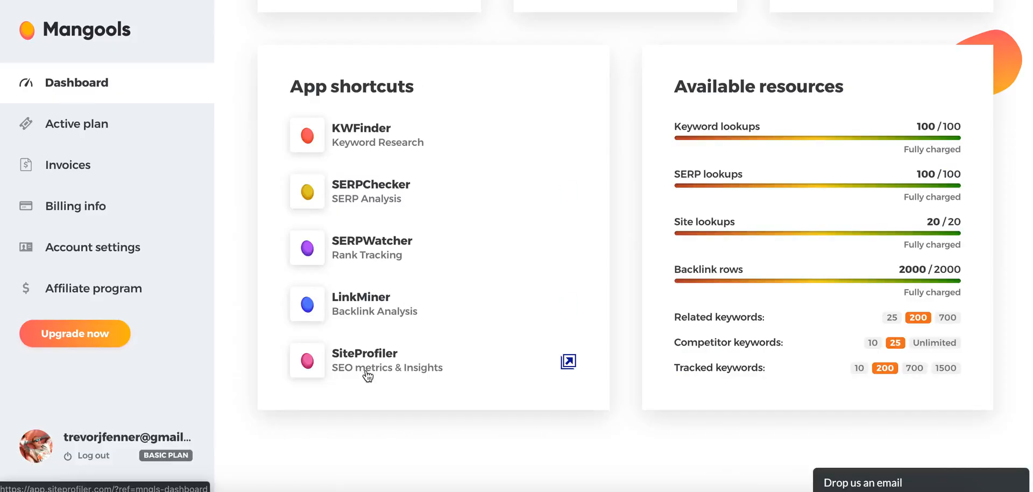
pyautogui.click(323, 368)
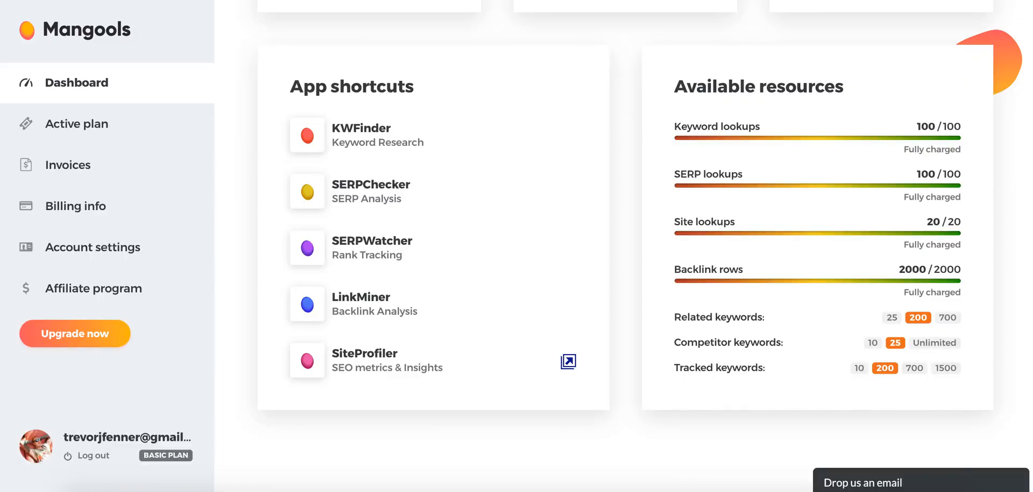
pyautogui.click(351, 309)
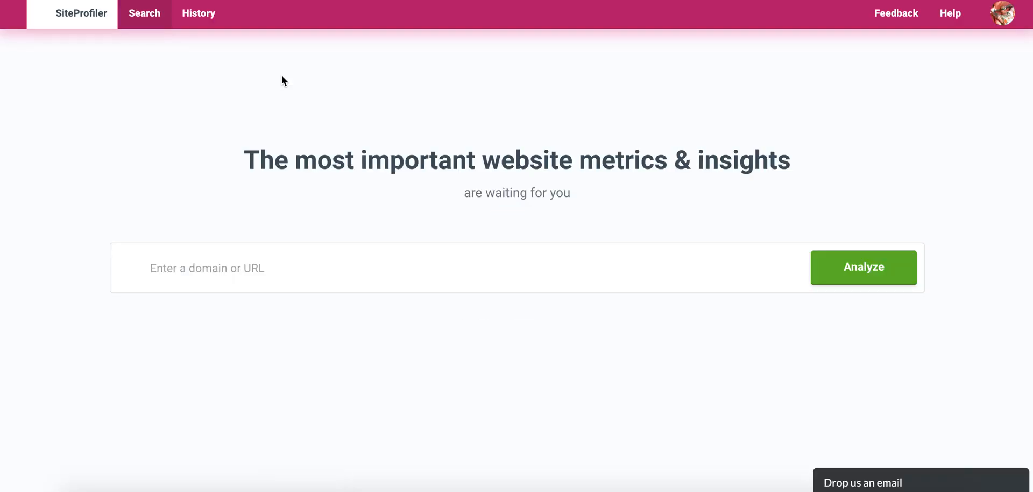
pyautogui.click(262, 267)
pyautogui.hotkey('ctrl', 'v')
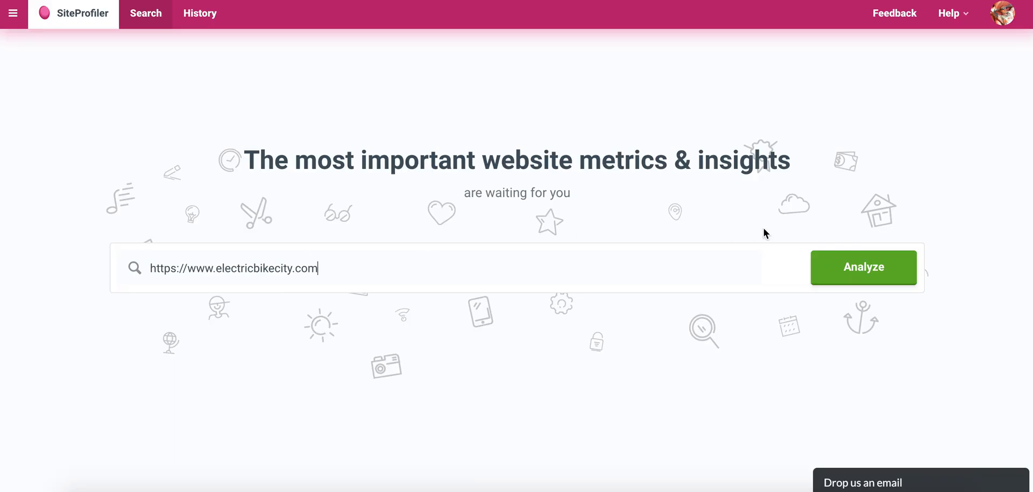
pyautogui.click(842, 254)
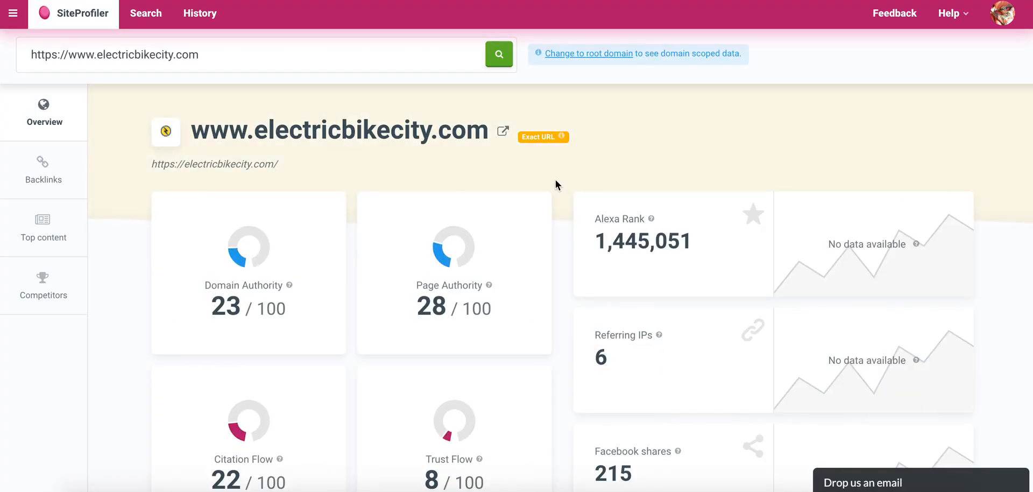
# Examine the store's authority, citation and trust flow, Alexa rank, referring IPs and Facebook shares in the overview.
pyautogui.scroll(-1, 561, 183)
pyautogui.scroll(1, 561, 183)
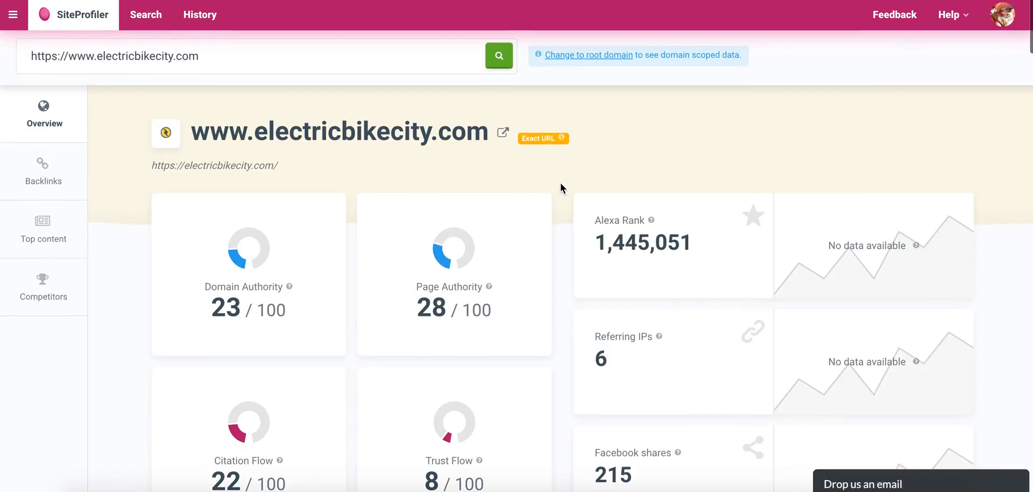
pyautogui.scroll(-2, 560, 184)
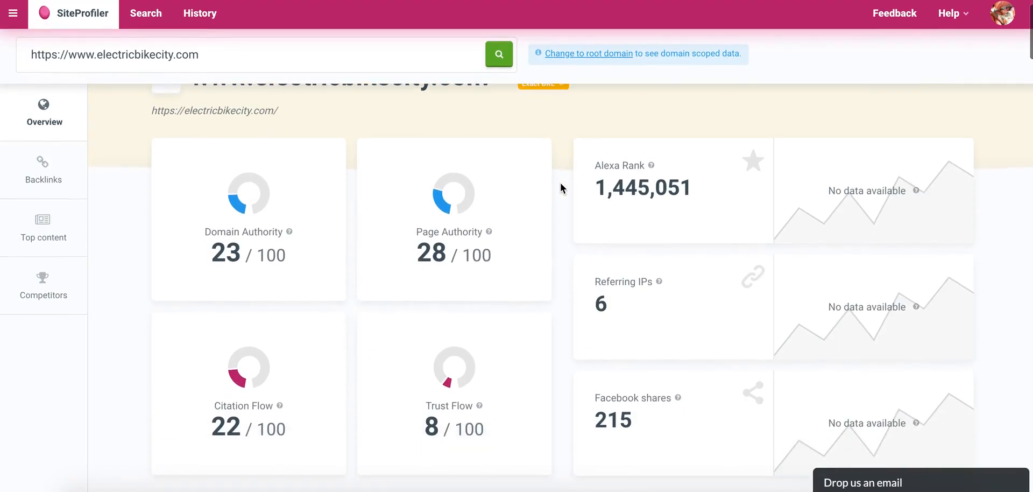
pyautogui.moveTo(291, 190)
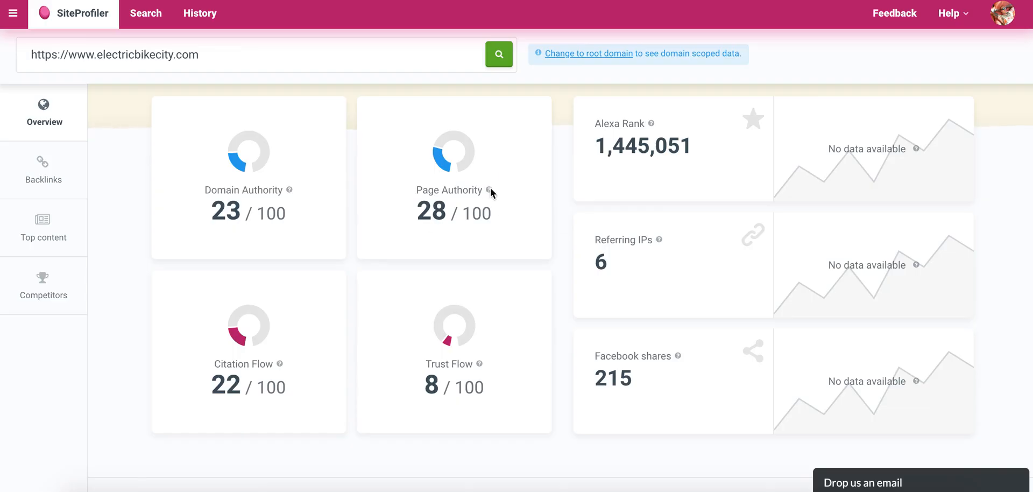
pyautogui.scroll(-2, 301, 279)
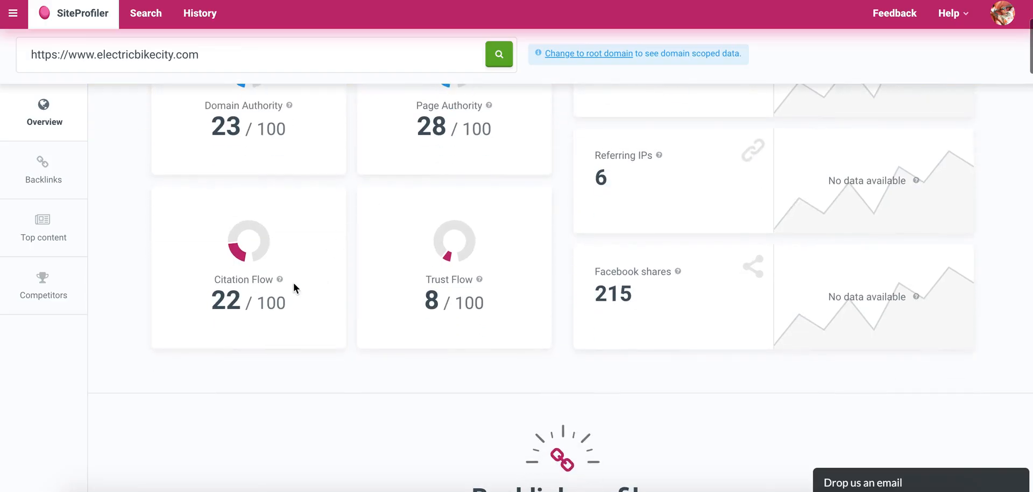
# Examine the backlink profile, including the link type distribution, top referring domains and anchor texts.
pyautogui.scroll(-8, 557, 277)
pyautogui.scroll(-13, 558, 277)
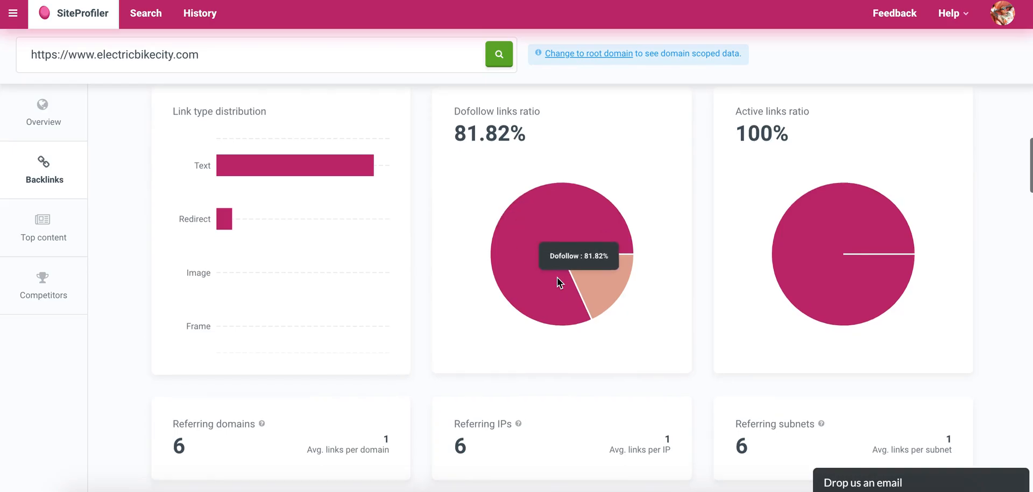
pyautogui.scroll(-8, 557, 277)
pyautogui.scroll(-1, 557, 277)
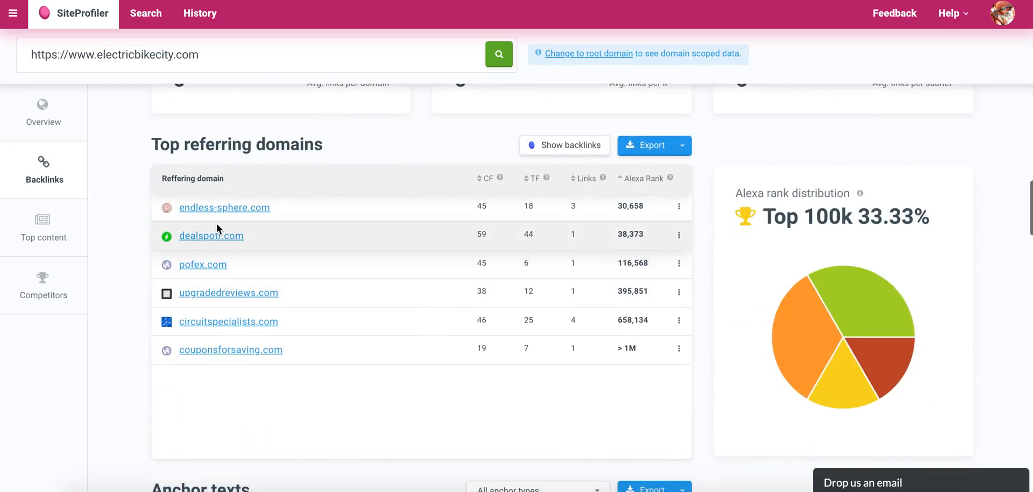
pyautogui.scroll(-1, 227, 284)
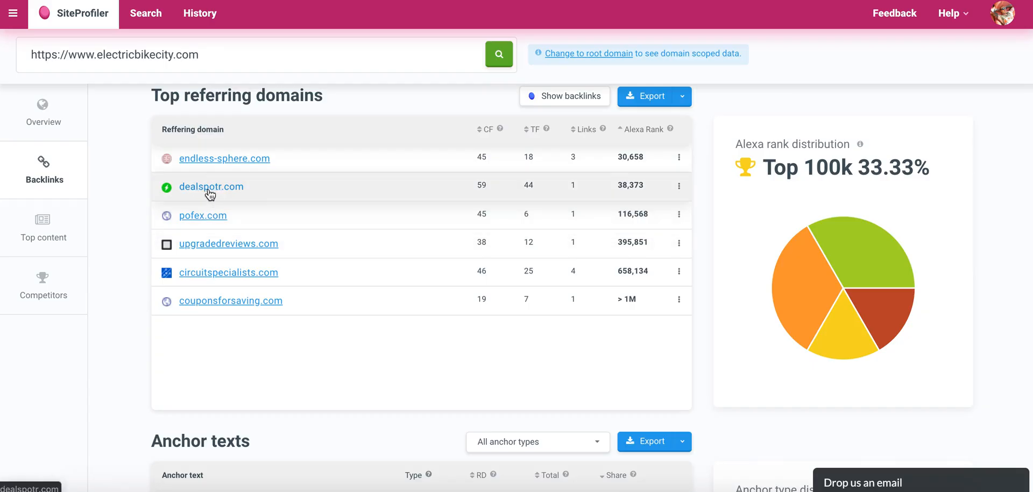
pyautogui.scroll(-5, 150, 220)
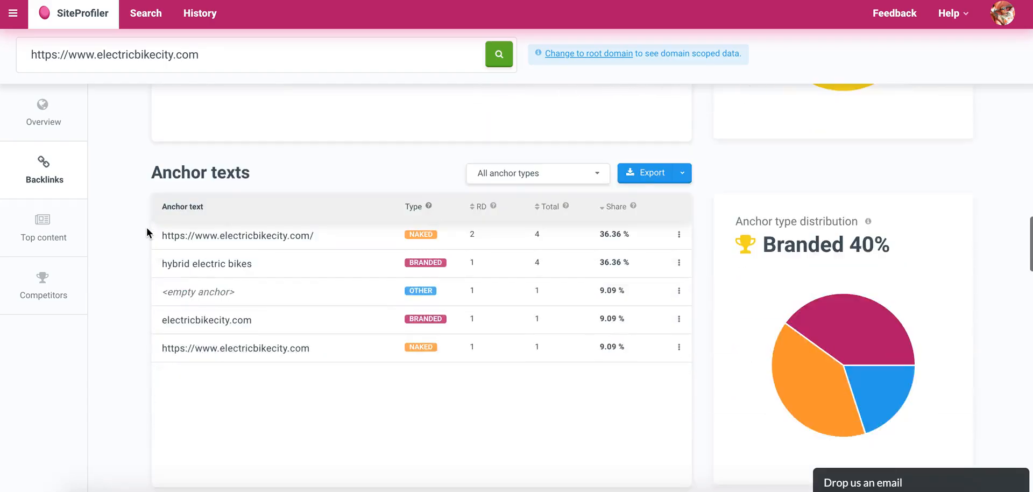
pyautogui.scroll(6, 147, 233)
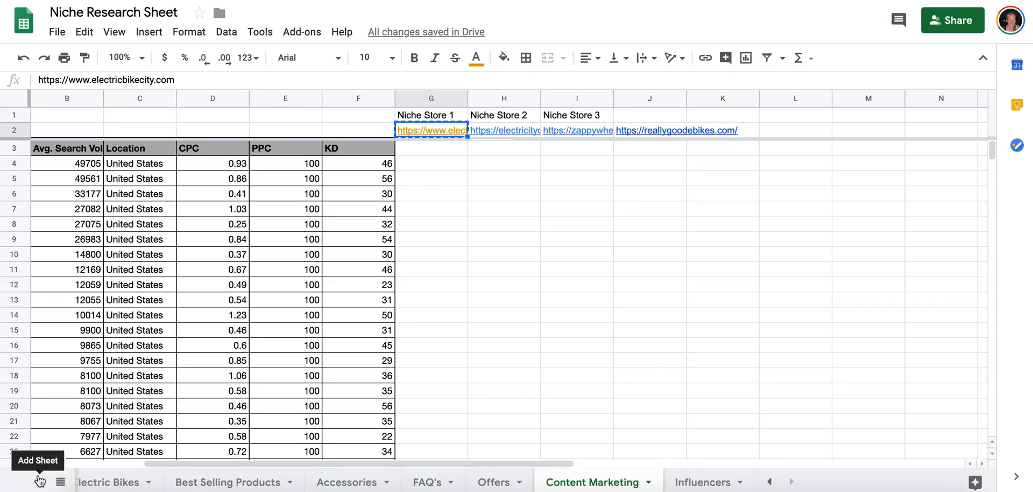
# Rename the Influencers sheet in the Niche Research Sheet as "Influencers for Backlinks", and return to the Content Marketing sheet.
pyautogui.click(705, 481)
pyautogui.doubleClick(715, 483)
pyautogui.click(735, 485)
pyautogui.write('for Backlinks')
pyautogui.press('Return')
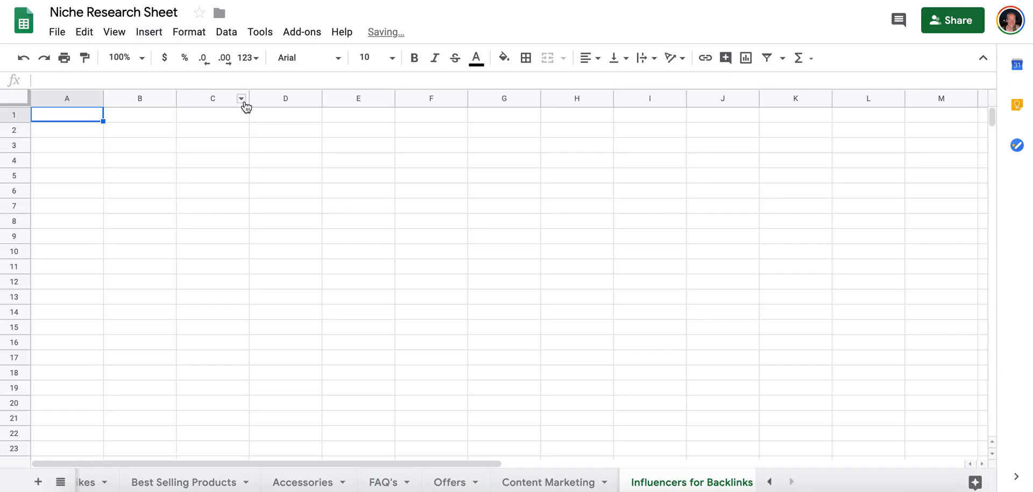
pyautogui.click(533, 482)
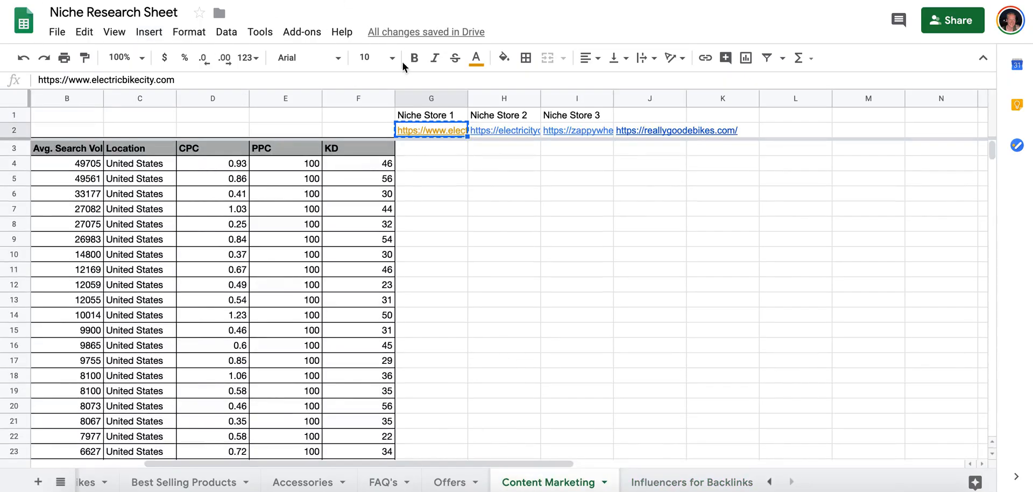
pyautogui.click(429, 152)
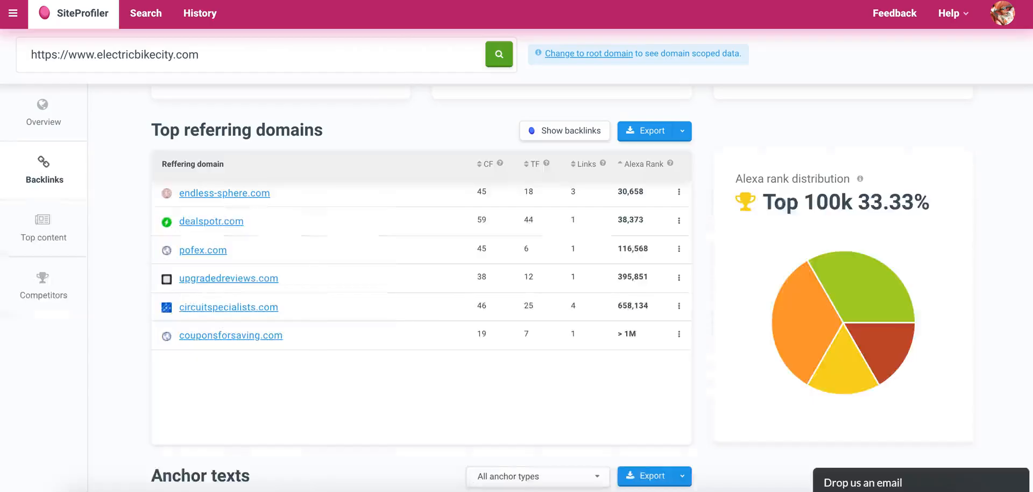
# Check the store's top content in SiteProfiler by Facebook shares and by referring domains, and continue to the competitors section.
pyautogui.scroll(-9, 221, 283)
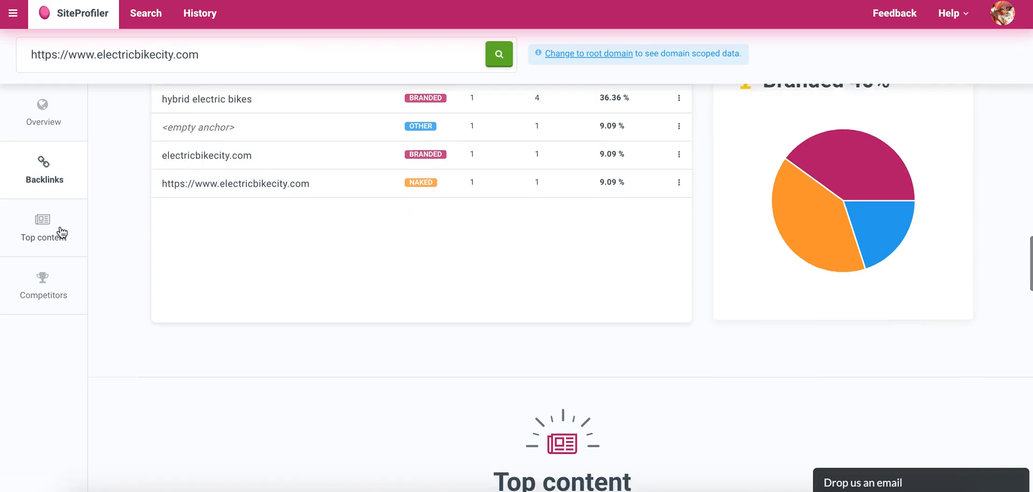
pyautogui.click(43, 229)
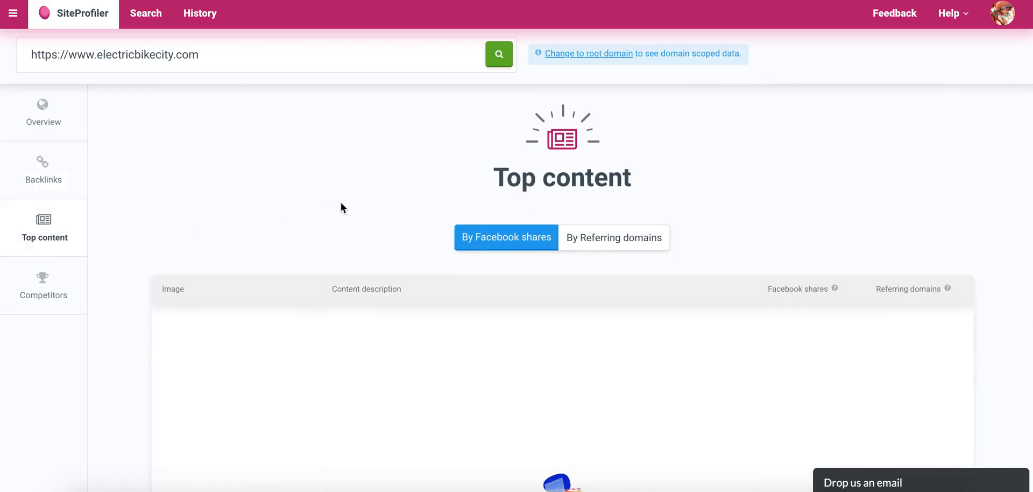
pyautogui.scroll(-4, 430, 262)
pyautogui.scroll(2, 430, 262)
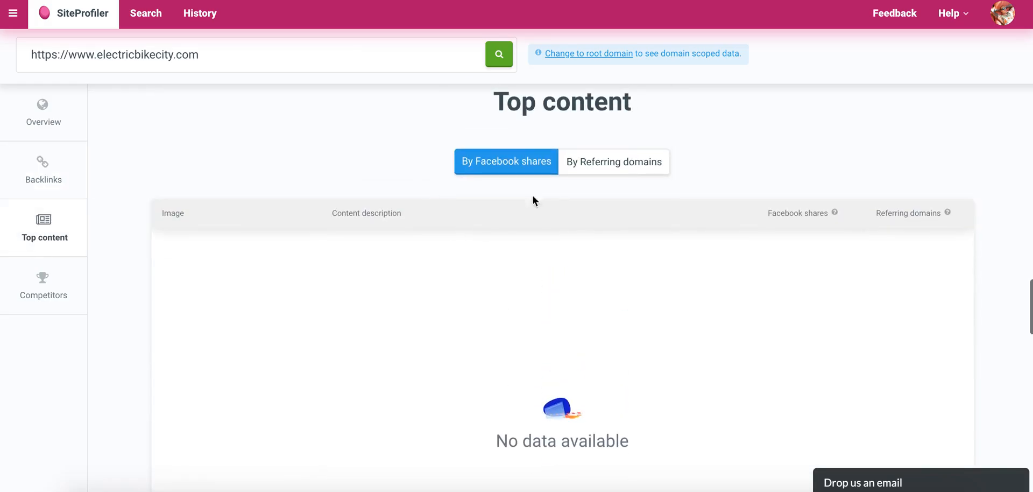
pyautogui.click(576, 162)
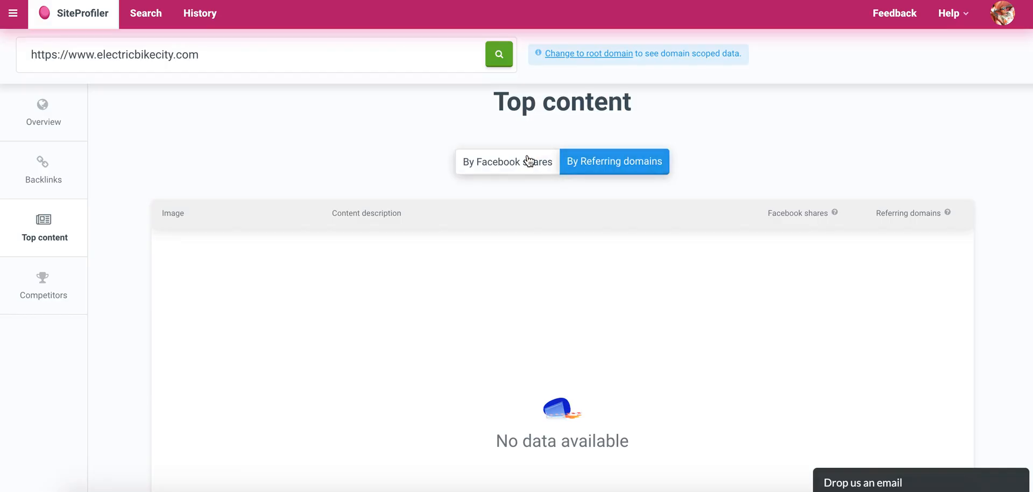
pyautogui.scroll(-1, 391, 136)
pyautogui.scroll(-10, 389, 132)
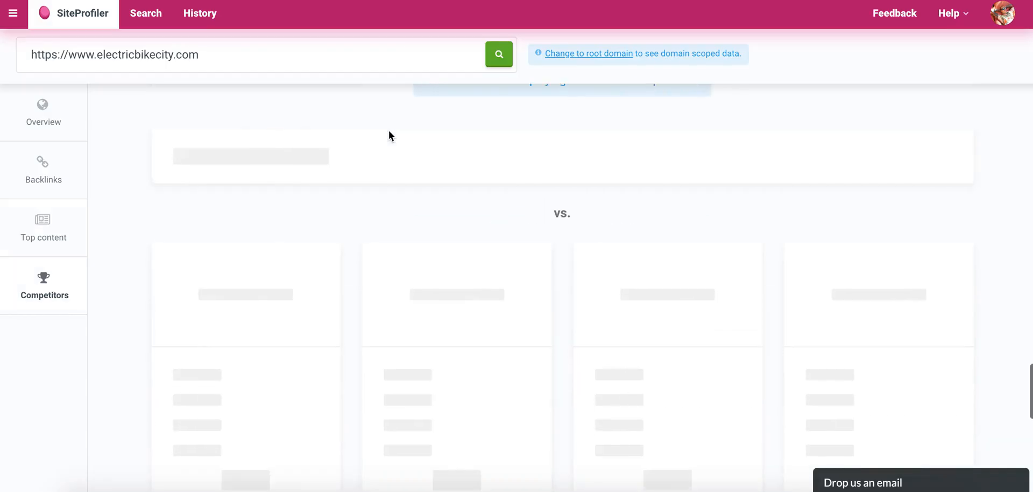
# Compare the competitor sites listed for electricbikecity.com by shared keywords, Alexa rank, referring IPs and Facebook shares.
pyautogui.scroll(11, 389, 132)
pyautogui.scroll(-8, 388, 132)
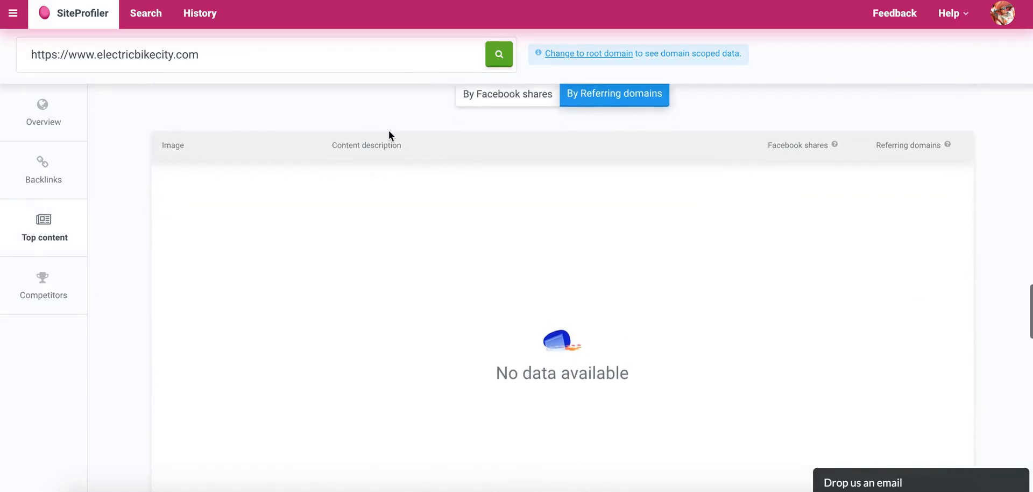
pyautogui.scroll(-4, 388, 135)
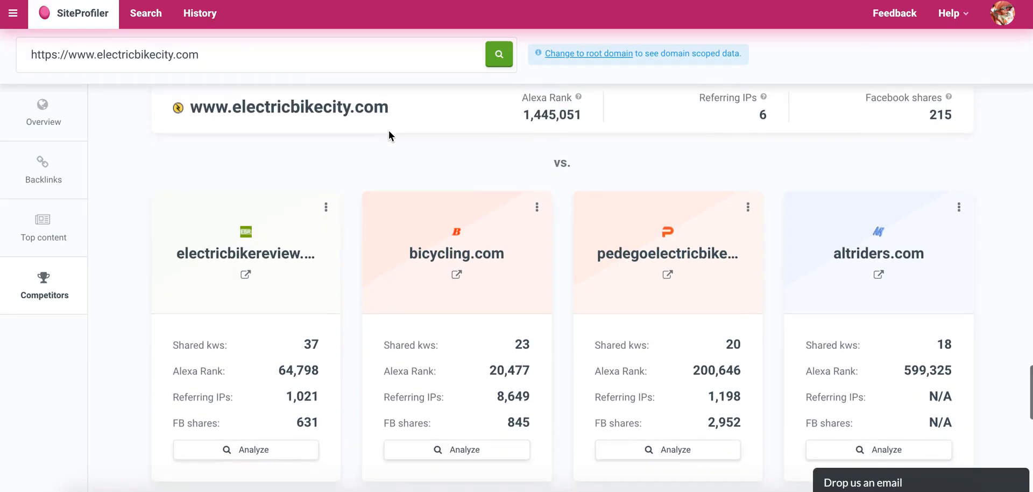
pyautogui.scroll(3, 389, 136)
pyautogui.scroll(-4, 389, 132)
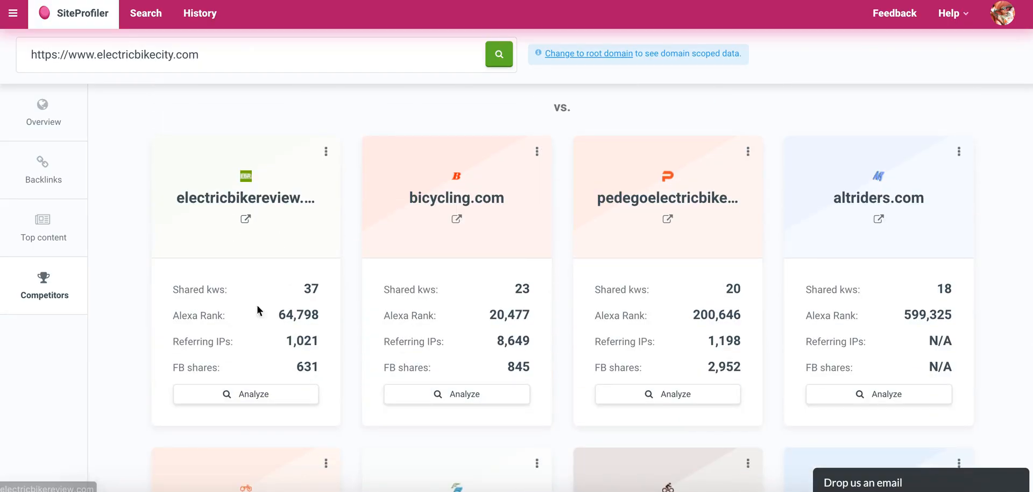
pyautogui.scroll(4, 287, 323)
pyautogui.scroll(-4, 287, 328)
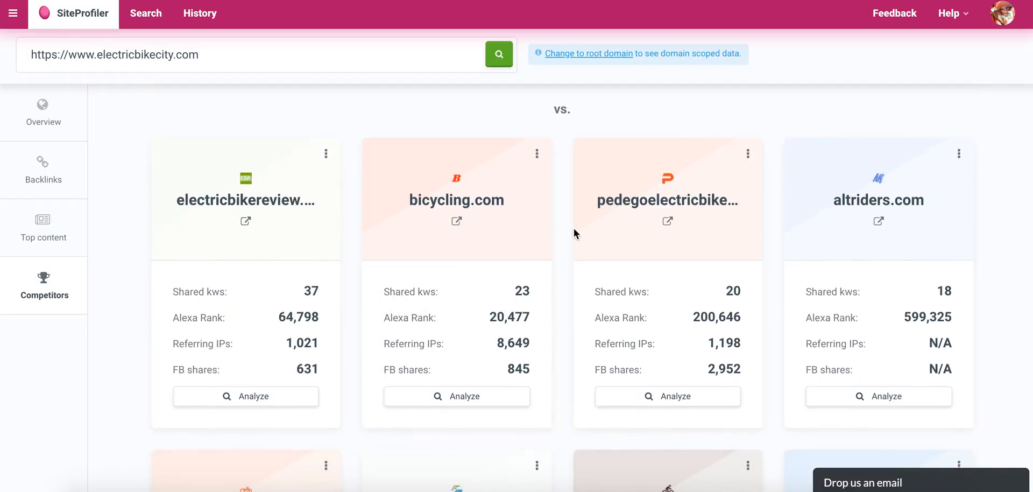
pyautogui.scroll(-6, 457, 186)
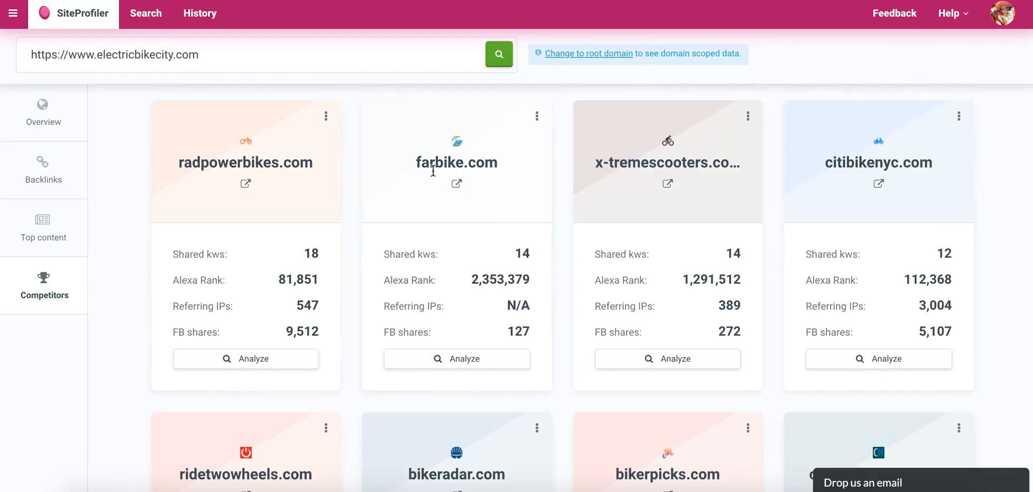
pyautogui.moveTo(417, 164); pyautogui.dragTo(521, 162)
pyautogui.click(470, 213)
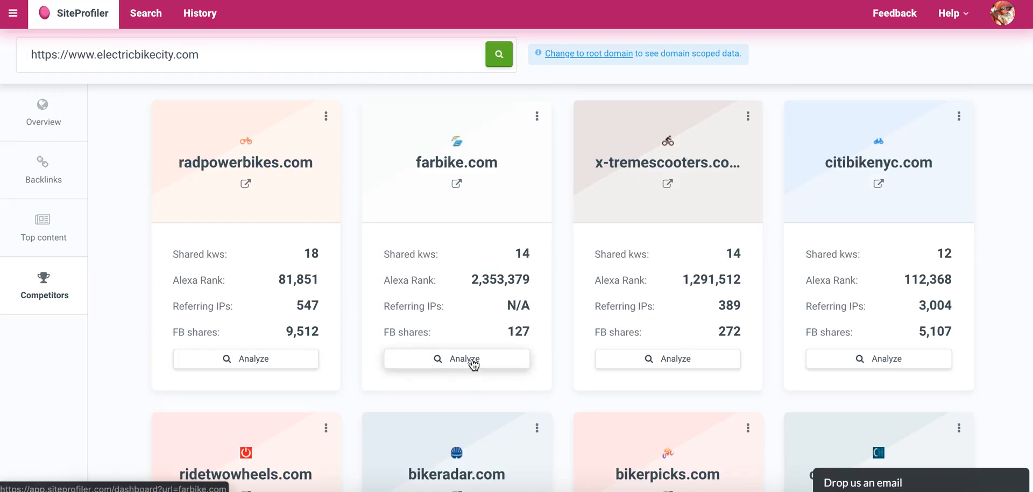
pyautogui.scroll(-5, 492, 206)
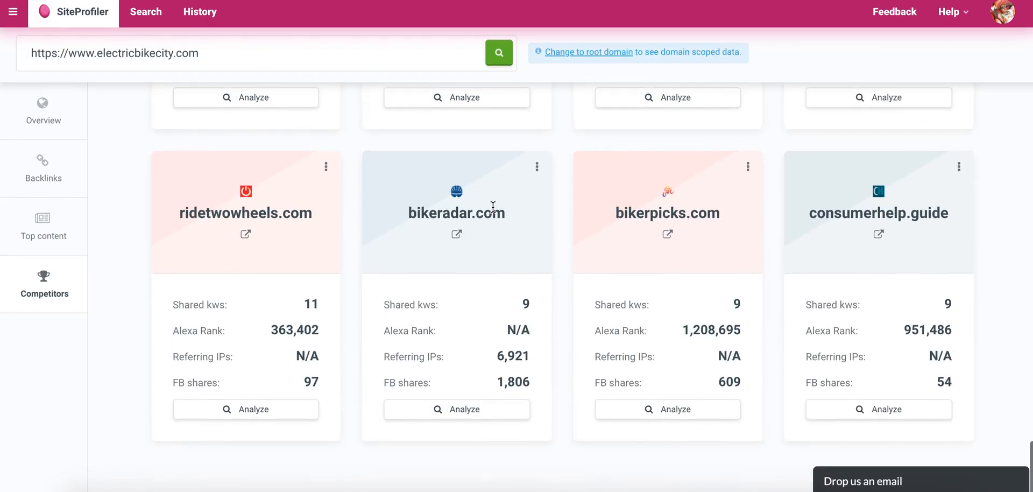
pyautogui.scroll(5, 493, 208)
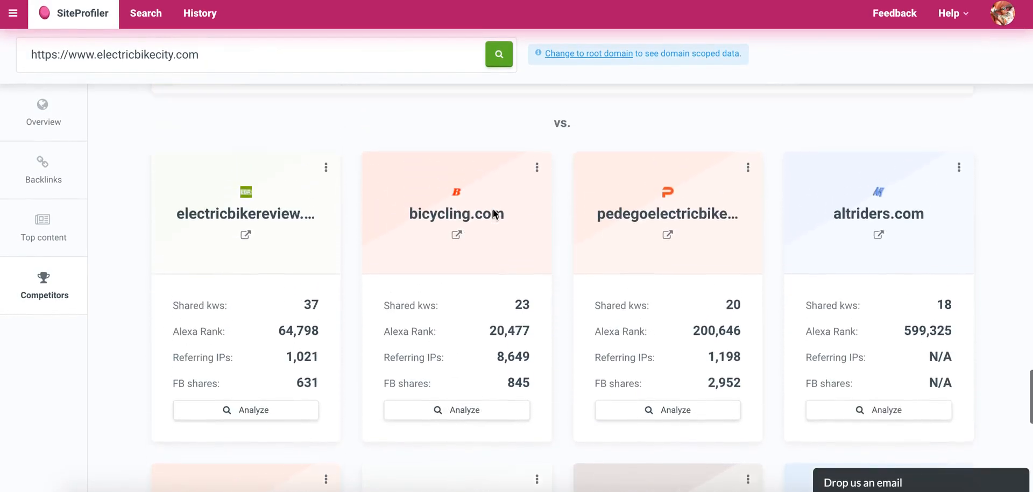
pyautogui.scroll(-3, 245, 309)
pyautogui.scroll(2, 245, 309)
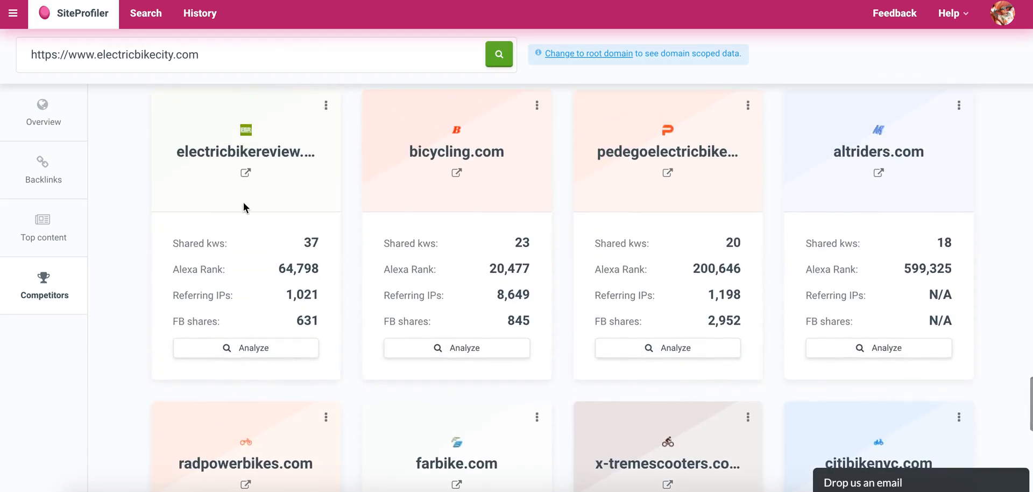
# Analyze the competitor farbike.com, check its overview and backlink data, and open its top content.
pyautogui.scroll(-2, 322, 178)
pyautogui.scroll(-3, 322, 179)
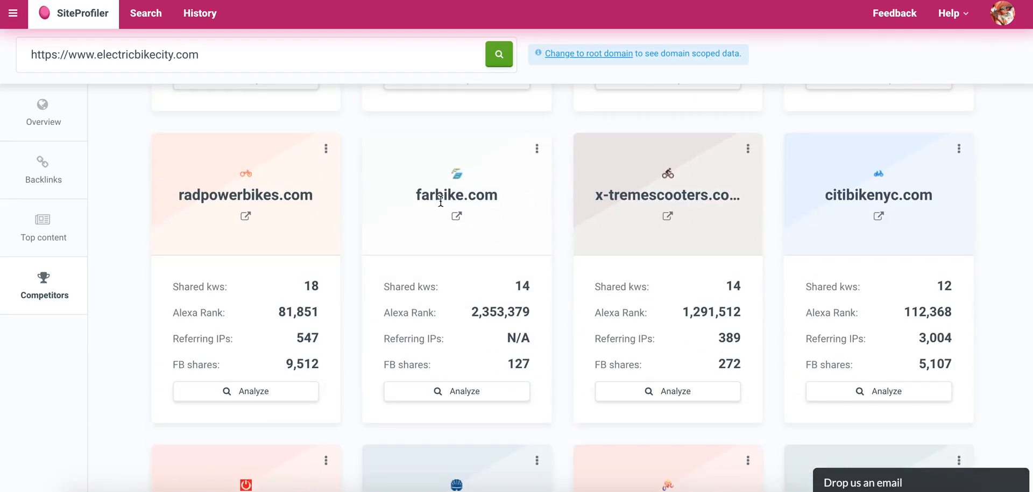
pyautogui.click(453, 397)
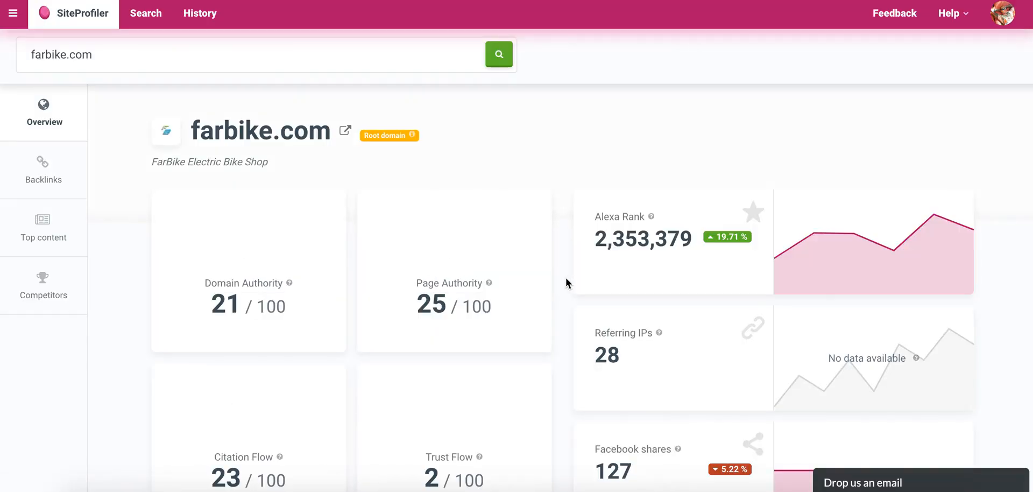
pyautogui.moveTo(208, 131); pyautogui.dragTo(328, 136)
pyautogui.click(303, 136)
pyautogui.scroll(-5, 254, 194)
pyautogui.scroll(-4, 255, 194)
pyautogui.click(56, 231)
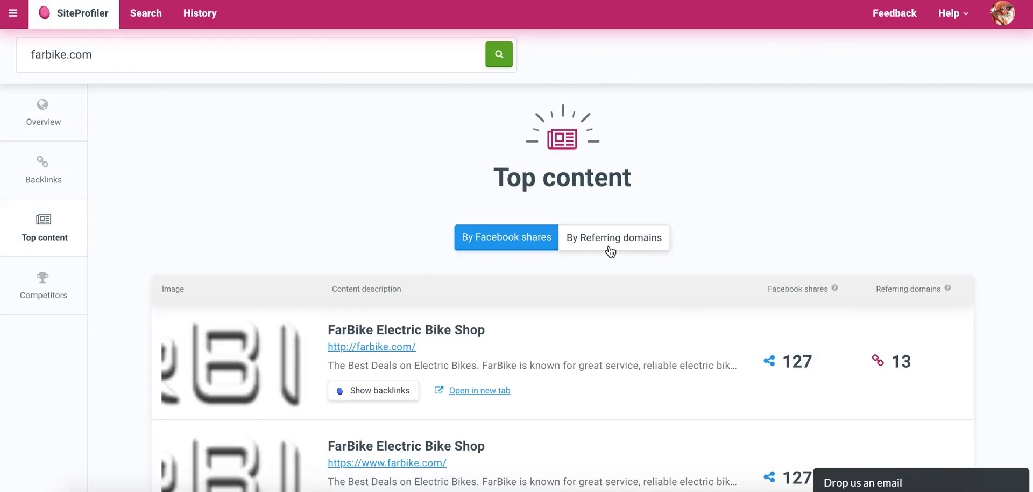
# Find the blog article "Electric Bicycles Advantages & Disadvantages" in farbike.com's top content by Facebook shares and copy its link.
pyautogui.scroll(-4, 609, 244)
pyautogui.scroll(2, 609, 244)
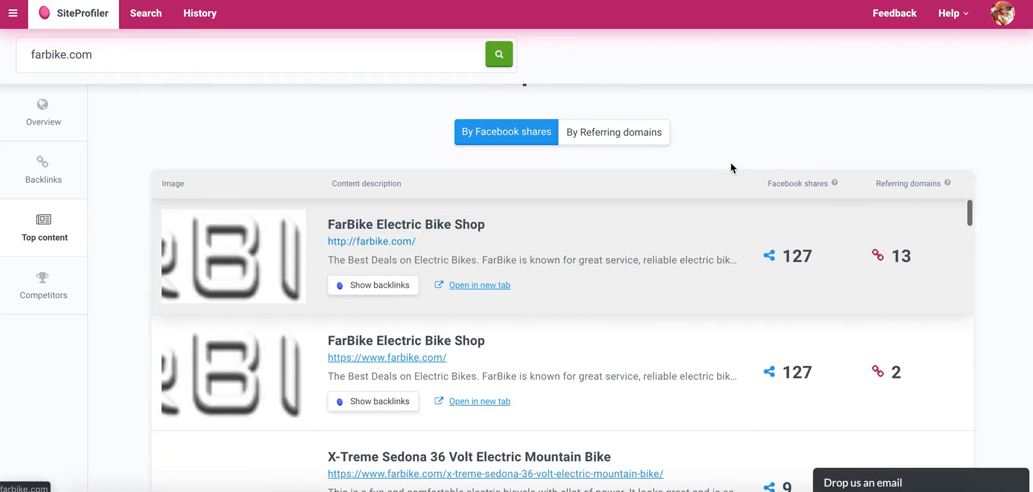
pyautogui.scroll(1, 972, 149)
pyautogui.scroll(-3, 972, 151)
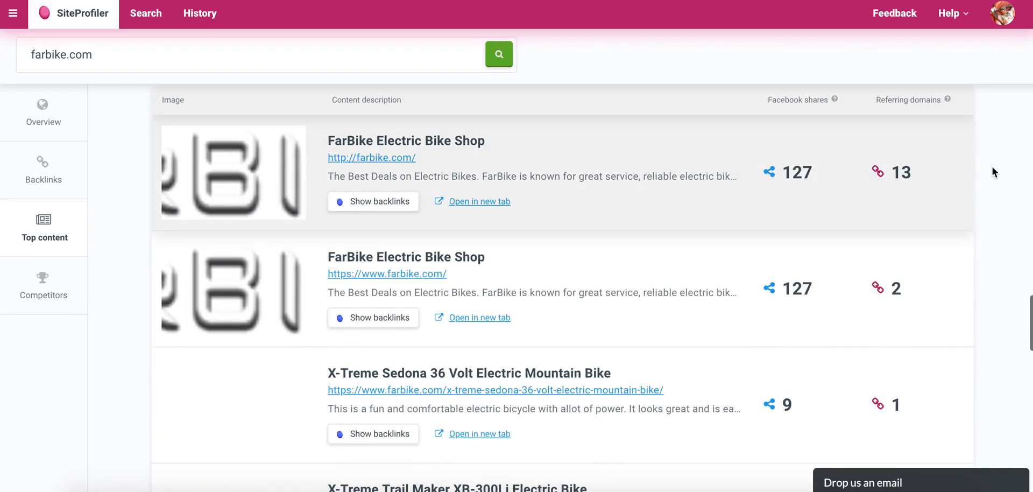
pyautogui.scroll(-2, 418, 269)
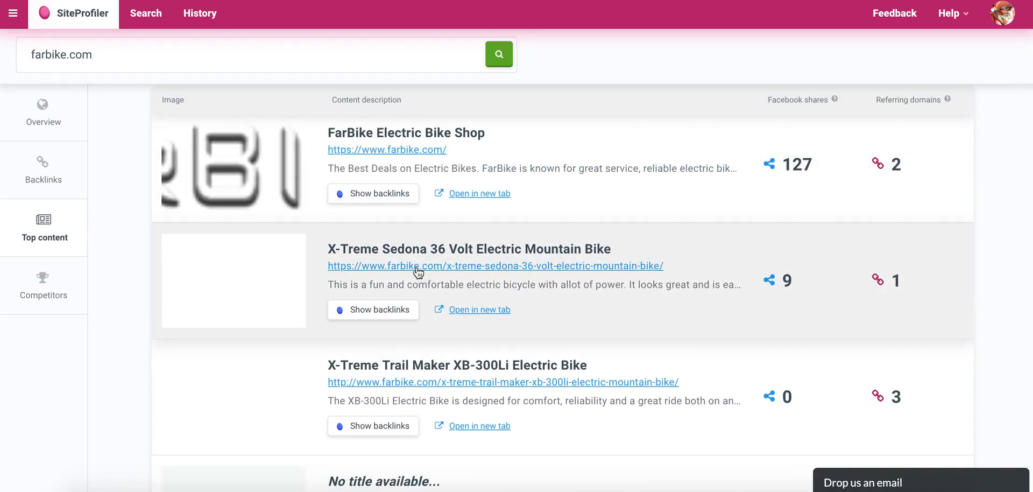
pyautogui.scroll(-2, 438, 291)
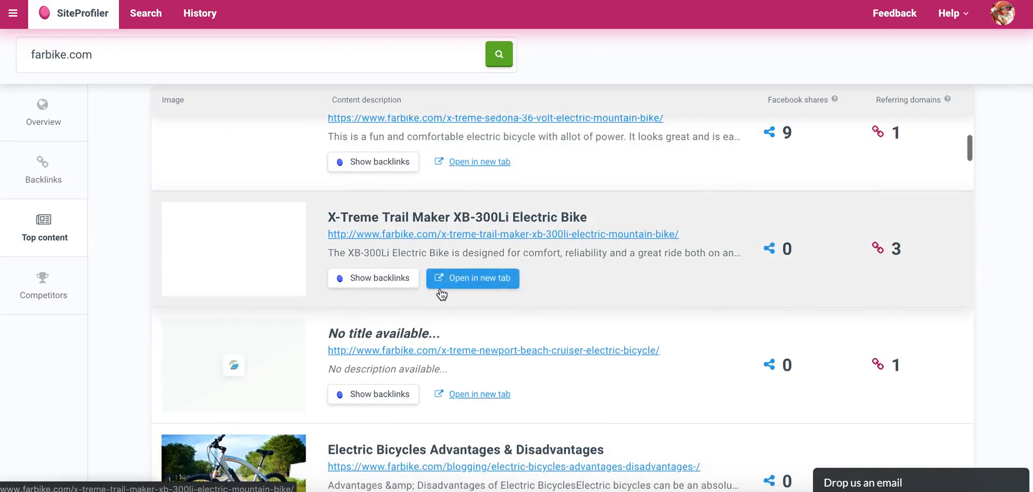
pyautogui.scroll(-4, 441, 291)
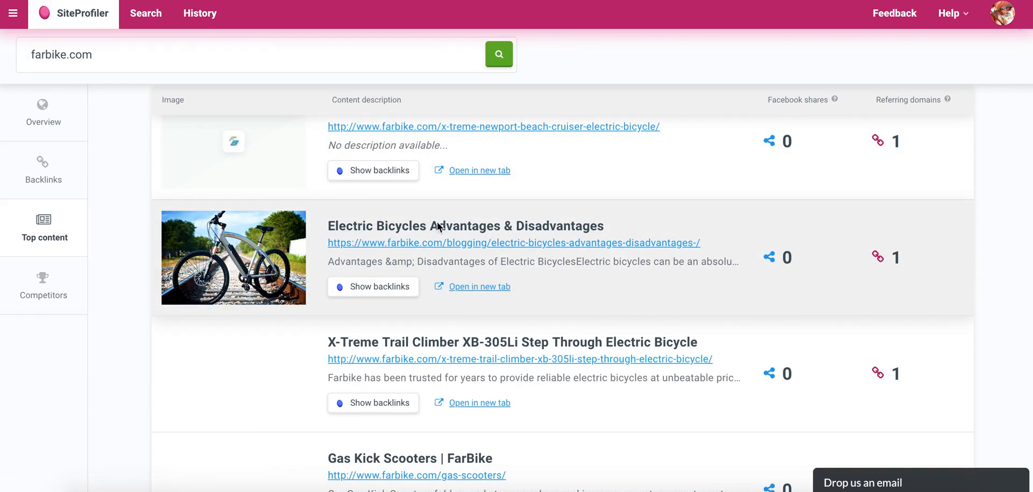
pyautogui.rightClick(507, 243)
pyautogui.click(528, 312)
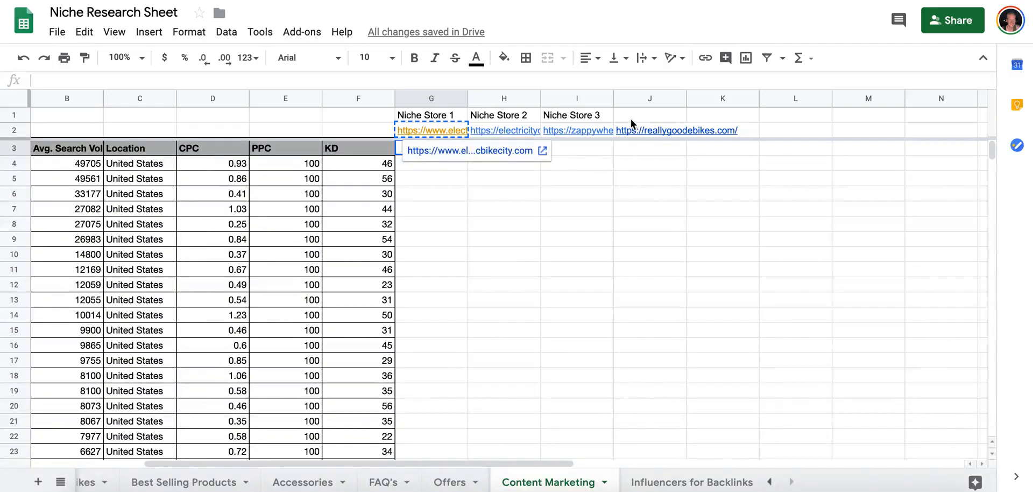
# Paste the copied article link into cells K2 and K3 of the Content Marketing sheet in the Niche Research Sheet.
pyautogui.click(640, 119)
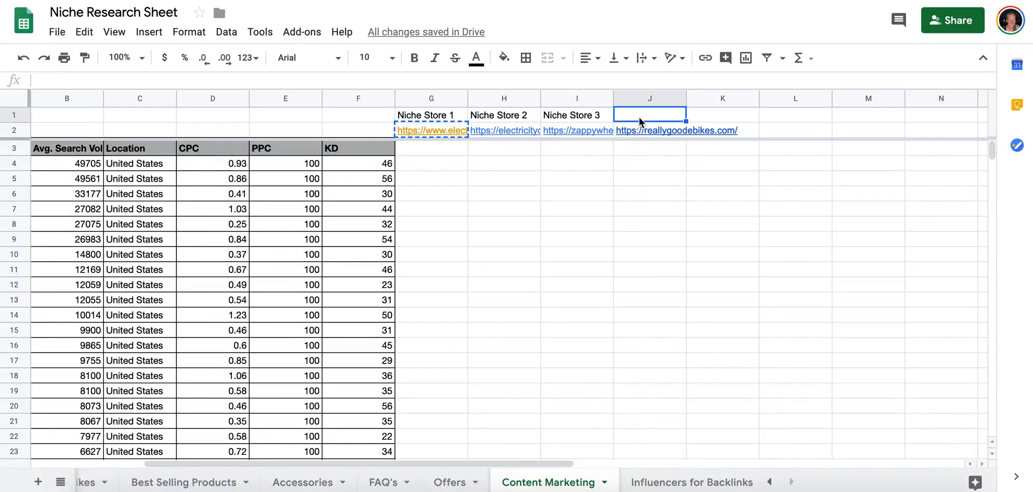
pyautogui.click(704, 128)
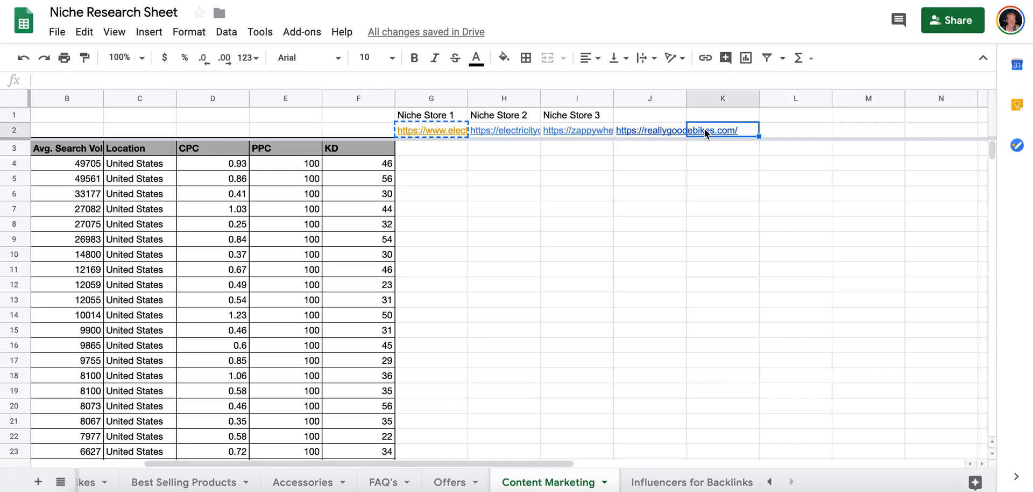
pyautogui.press('super+v')
pyautogui.click(727, 148)
pyautogui.press('super+v')
pyautogui.click(732, 129)
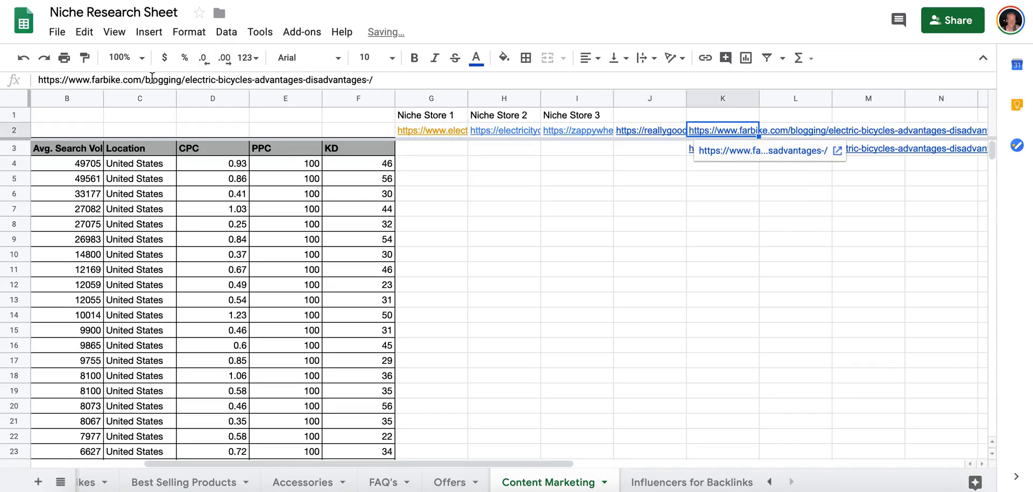
pyautogui.click(142, 80)
pyautogui.hotkey('shift', 'End')
pyautogui.press('BackSpace')
pyautogui.press('Tab')
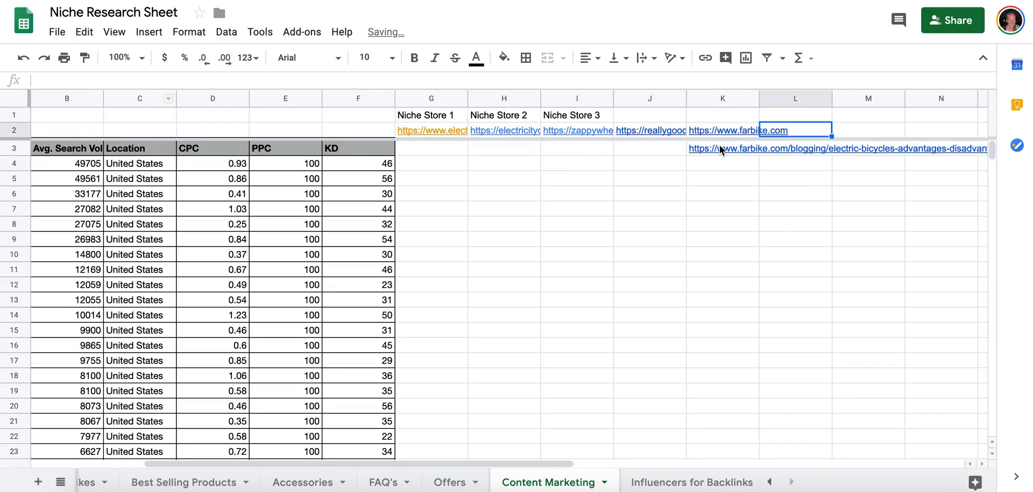
pyautogui.moveTo(720, 146)
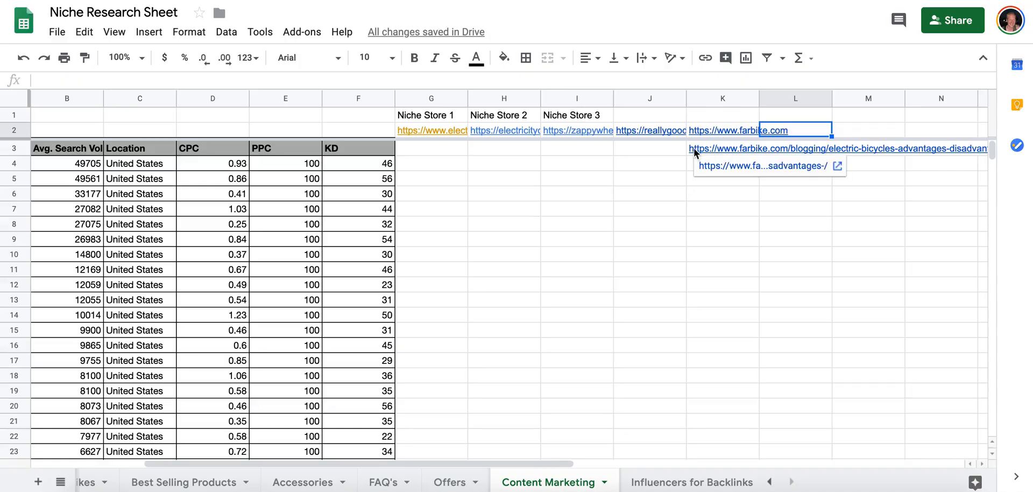
# Return to SiteProfiler and look through the rest of farbike.com's top content for more blog articles.
pyautogui.hotkey('ctrl', 'Tab')
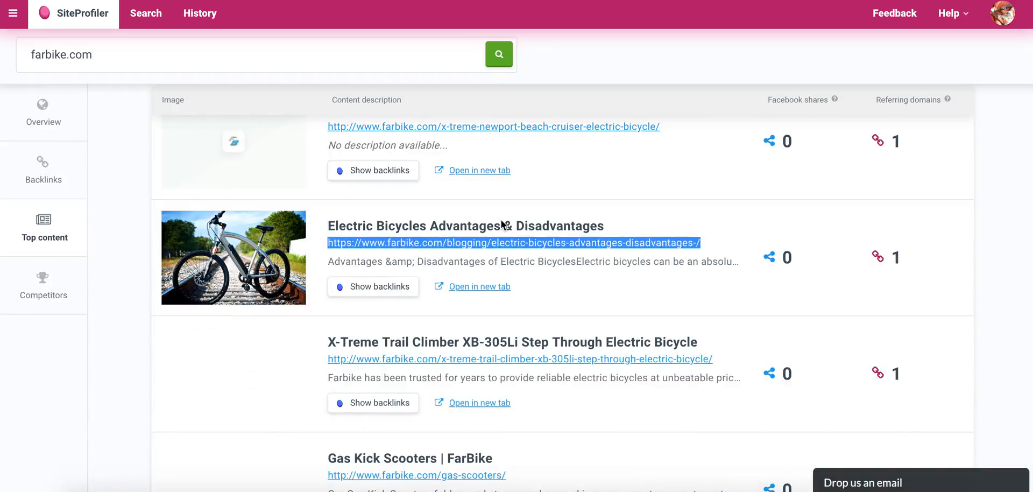
pyautogui.scroll(-5, 502, 221)
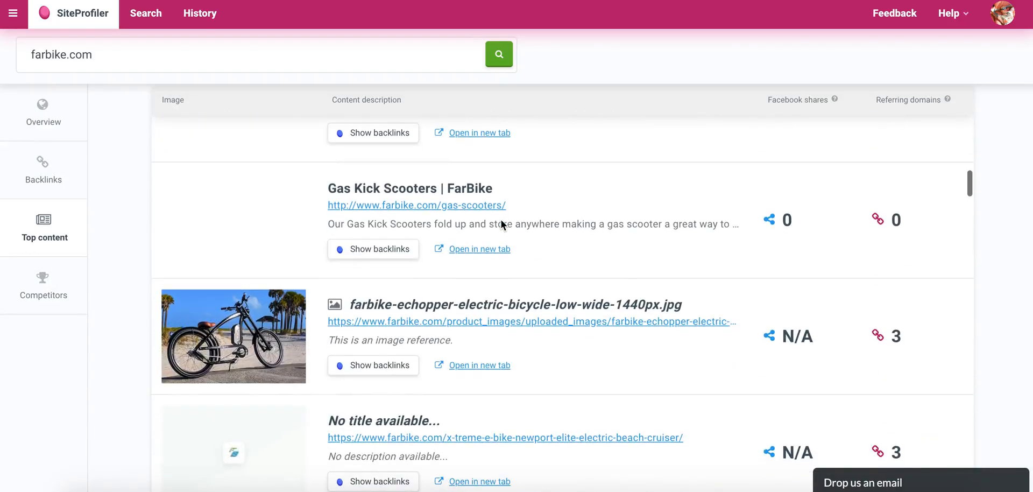
pyautogui.scroll(-3, 462, 207)
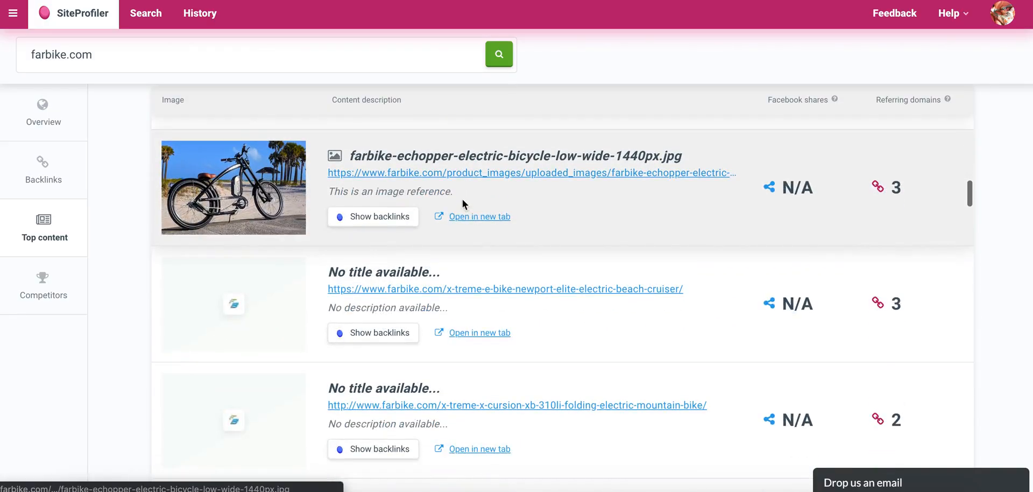
pyautogui.scroll(-2, 472, 178)
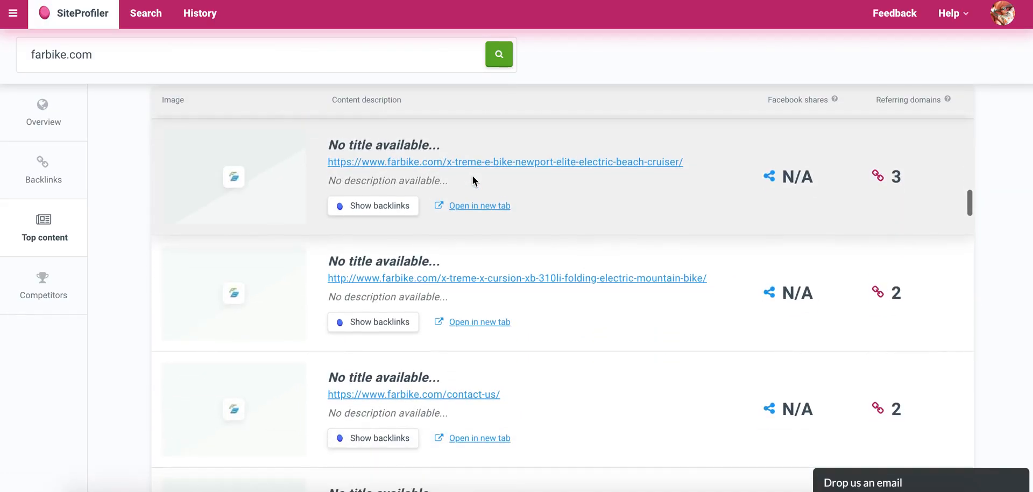
pyautogui.scroll(-4, 473, 180)
pyautogui.scroll(-3, 473, 175)
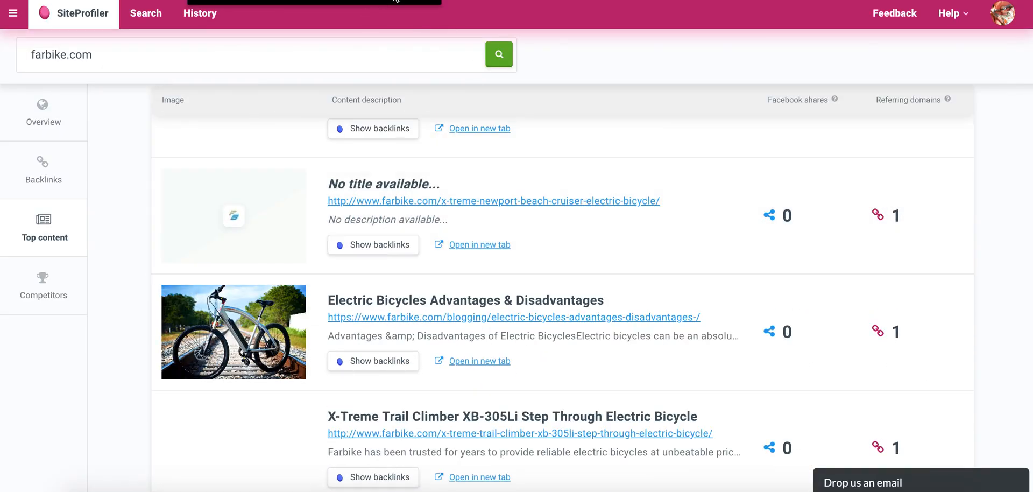
# Search the top content page for "blog" and examine the matching farbike.com links.
pyautogui.scroll(-5, 560, 351)
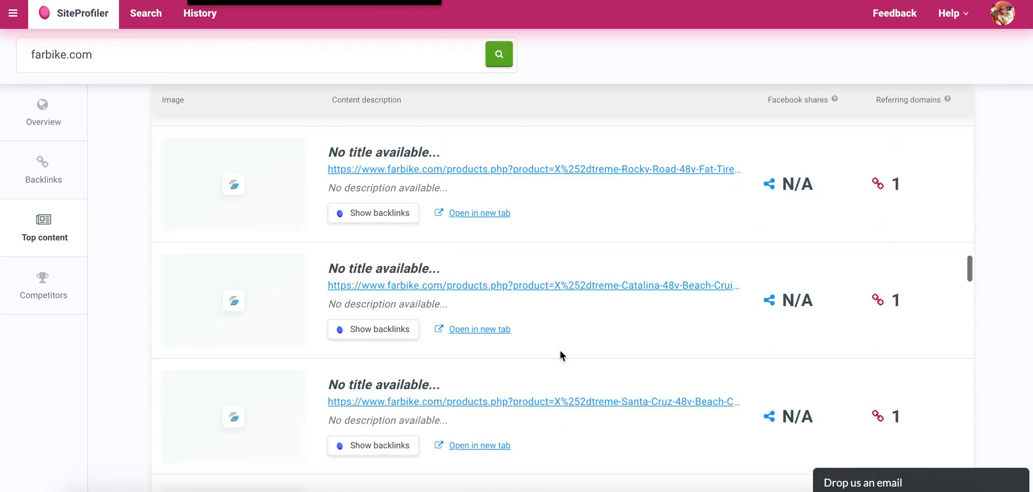
pyautogui.scroll(-20, 560, 350)
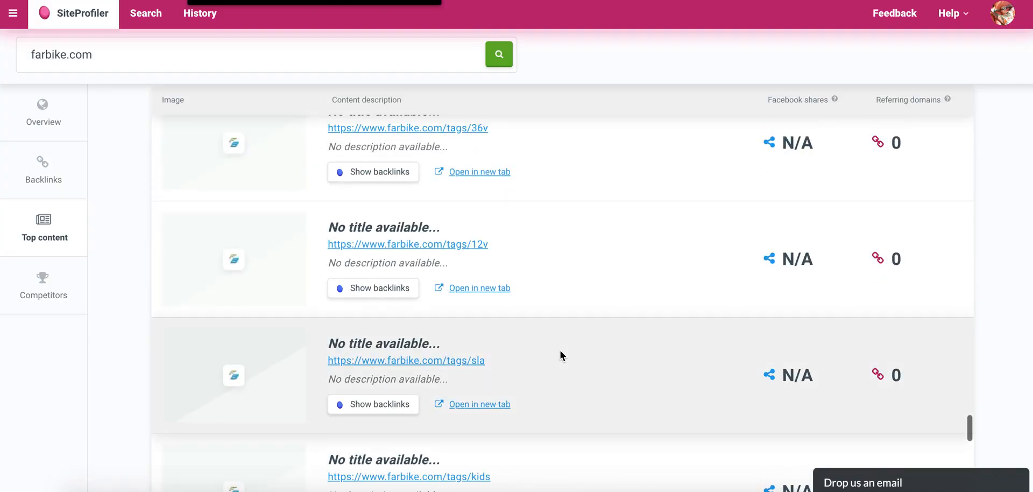
pyautogui.scroll(20, 560, 351)
pyautogui.scroll(10, 561, 351)
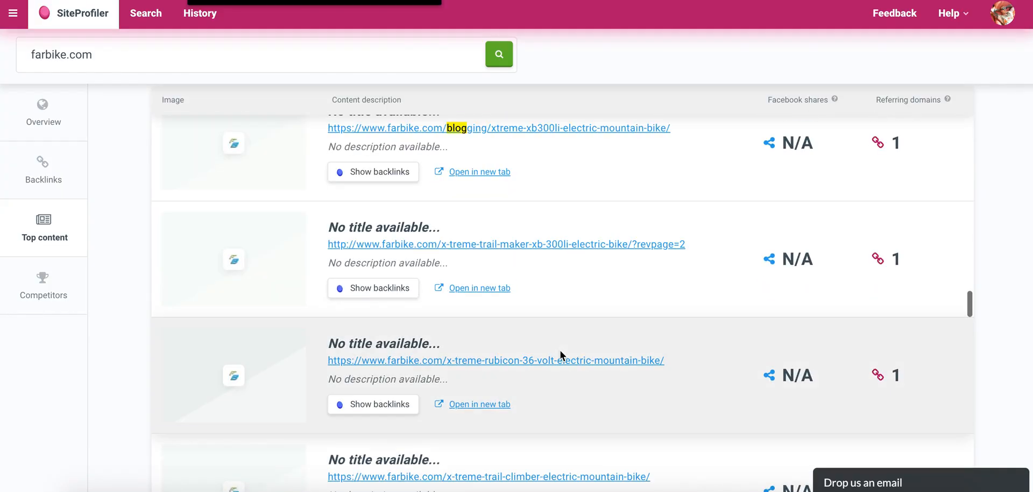
pyautogui.scroll(-12, 527, 384)
pyautogui.scroll(-5, 527, 385)
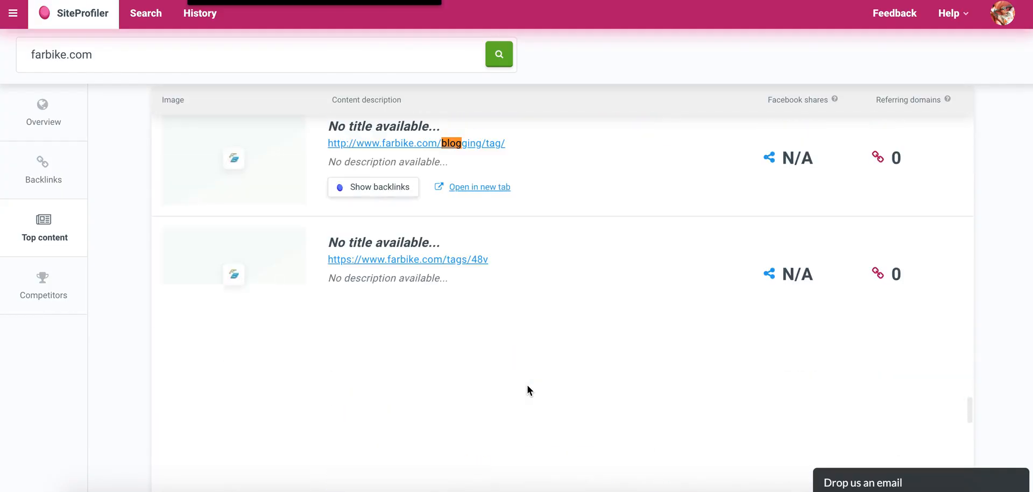
pyautogui.scroll(15, 527, 385)
pyautogui.scroll(5, 527, 390)
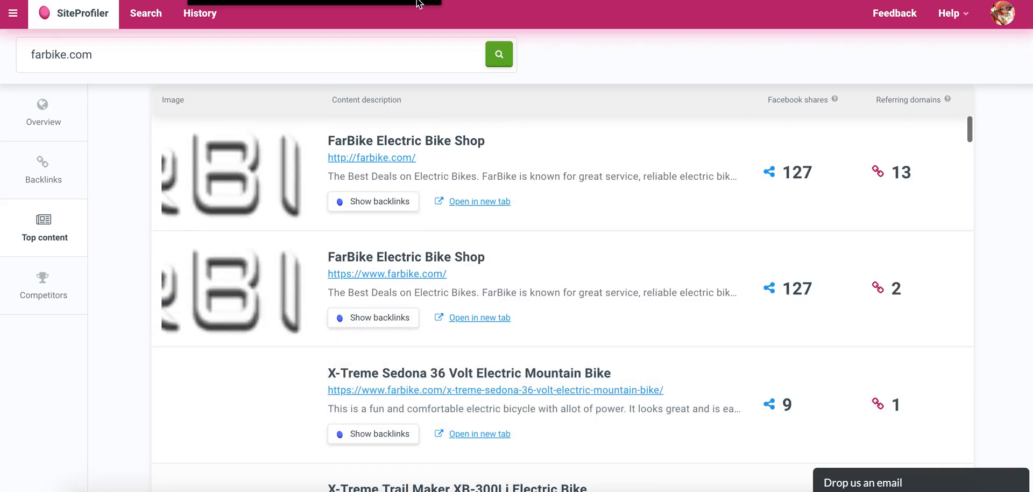
# Check farbike.com's top referring domains and open its competitors section.
pyautogui.scroll(15, 411, 117)
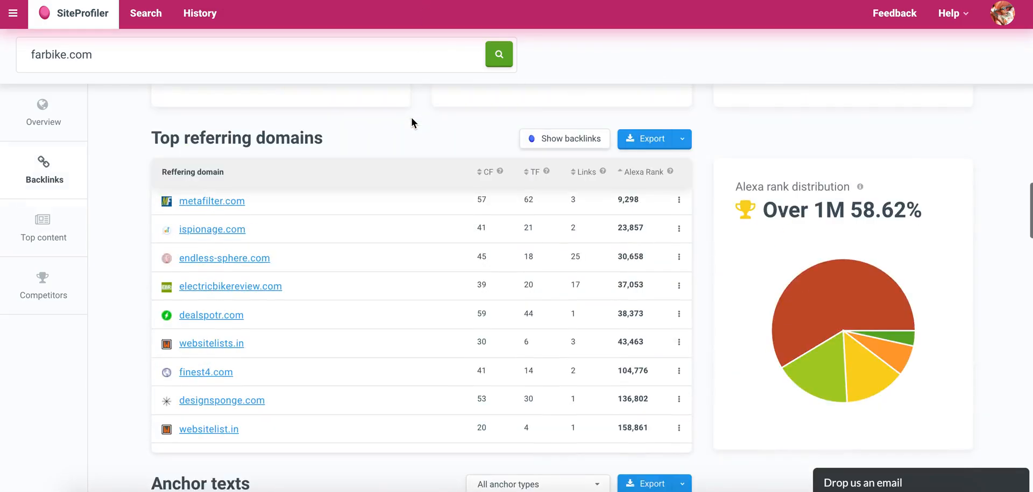
pyautogui.scroll(-15, 411, 117)
pyautogui.click(45, 287)
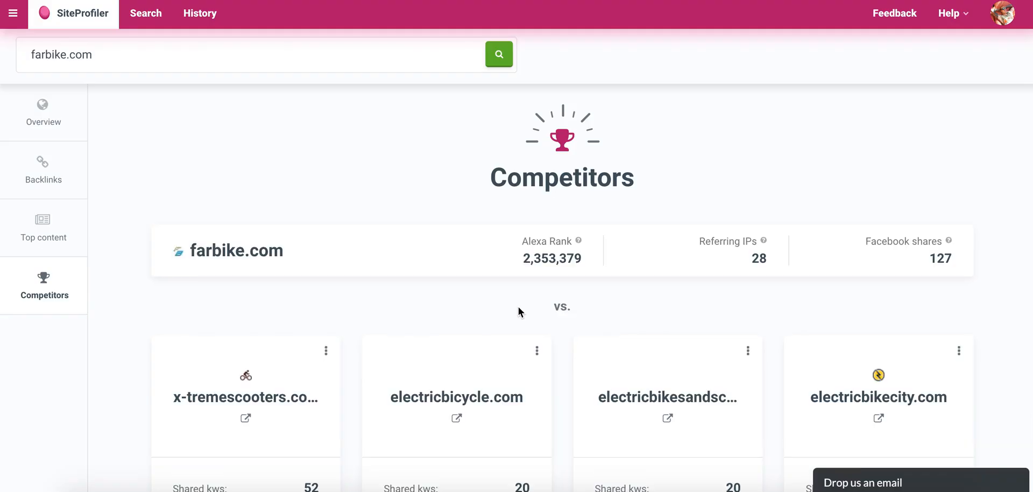
# Look through farbike.com's competitors and analyze electricbikereview.com.
pyautogui.scroll(-3, 517, 306)
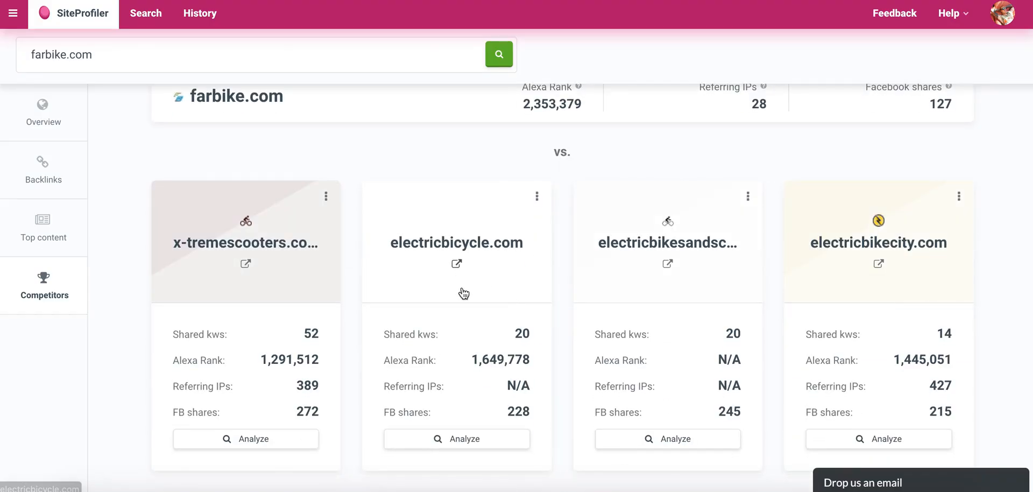
pyautogui.scroll(-2, 562, 375)
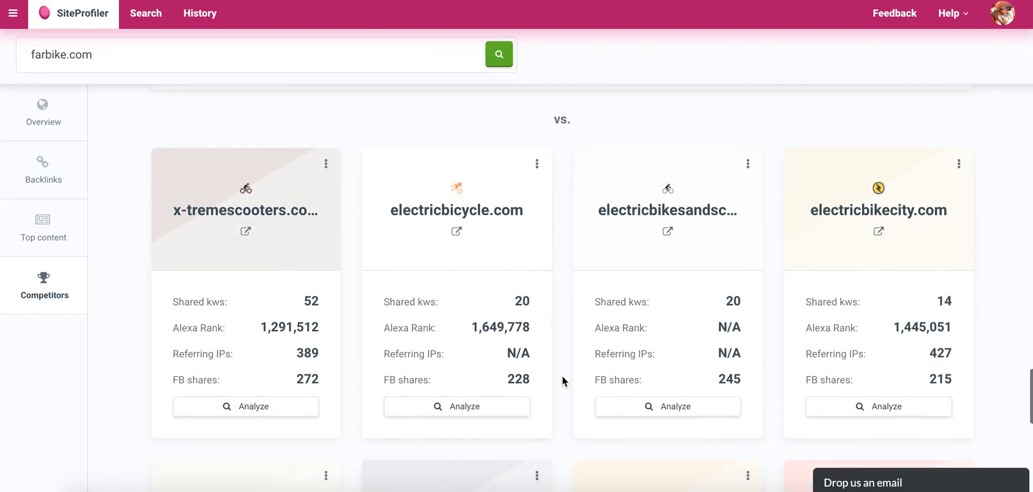
pyautogui.scroll(-1, 562, 376)
pyautogui.scroll(1, 562, 376)
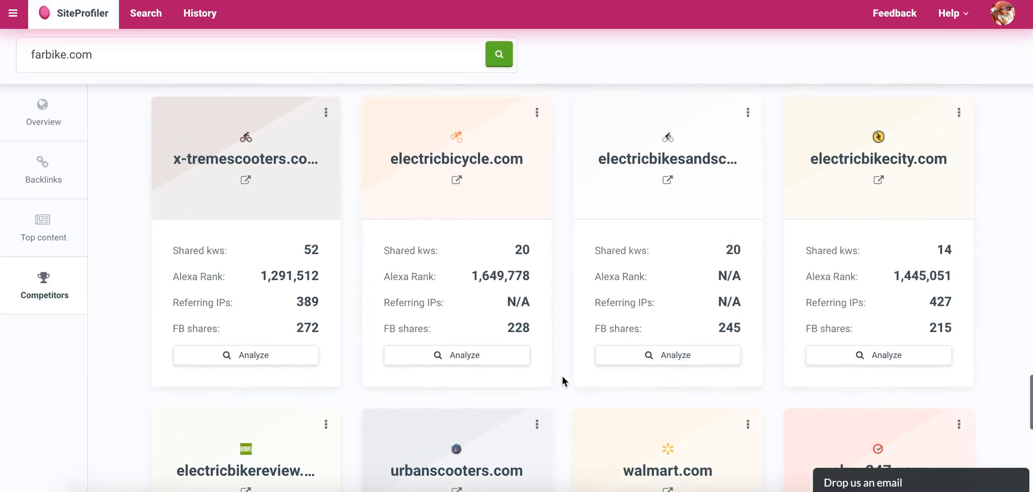
pyautogui.scroll(-6, 562, 376)
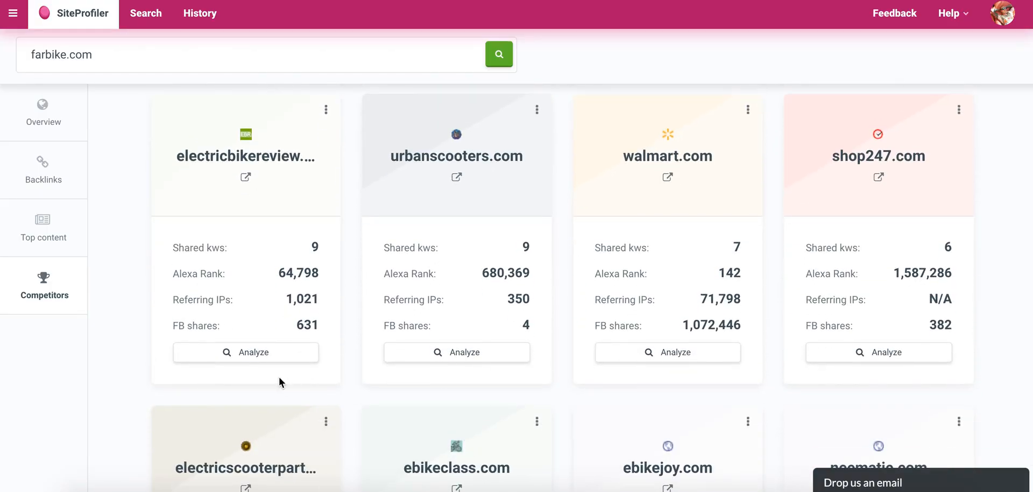
pyautogui.click(243, 359)
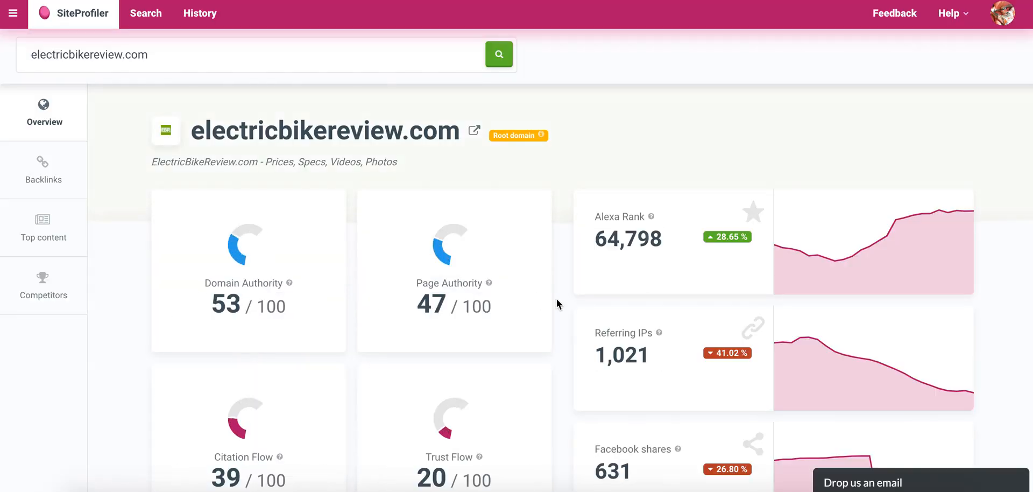
# Copy the best-electric-bikes article link from electricbikereview.com's top content into cell L3 of the niche research sheet.
pyautogui.click(34, 235)
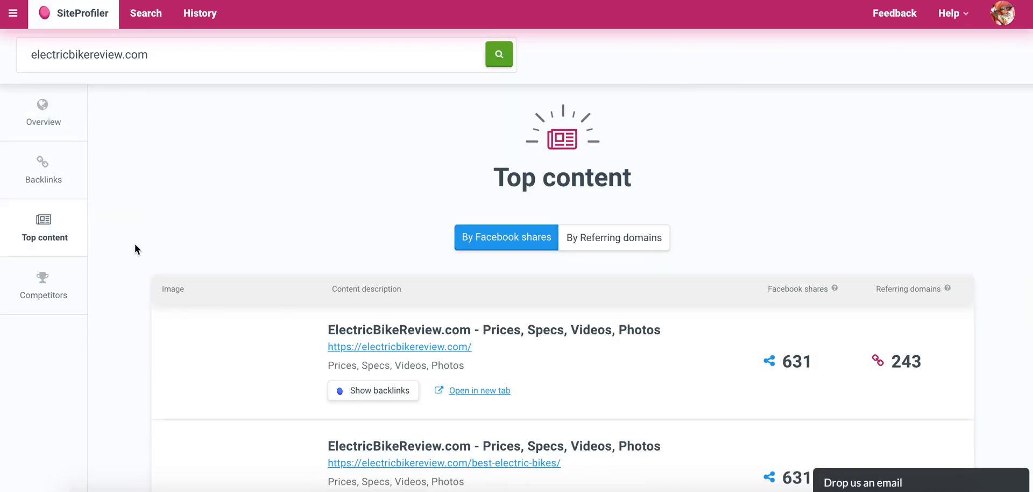
pyautogui.scroll(-4, 340, 250)
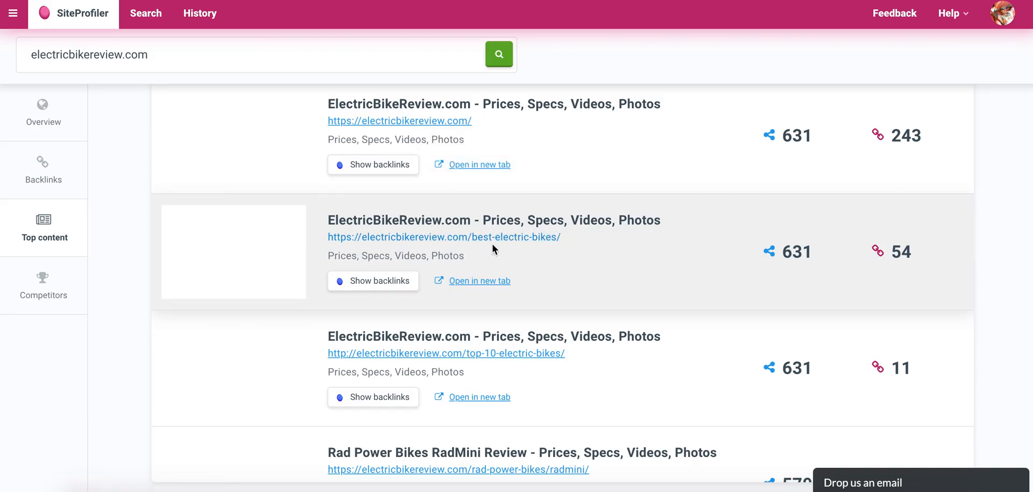
pyautogui.rightClick(442, 238)
pyautogui.click(471, 311)
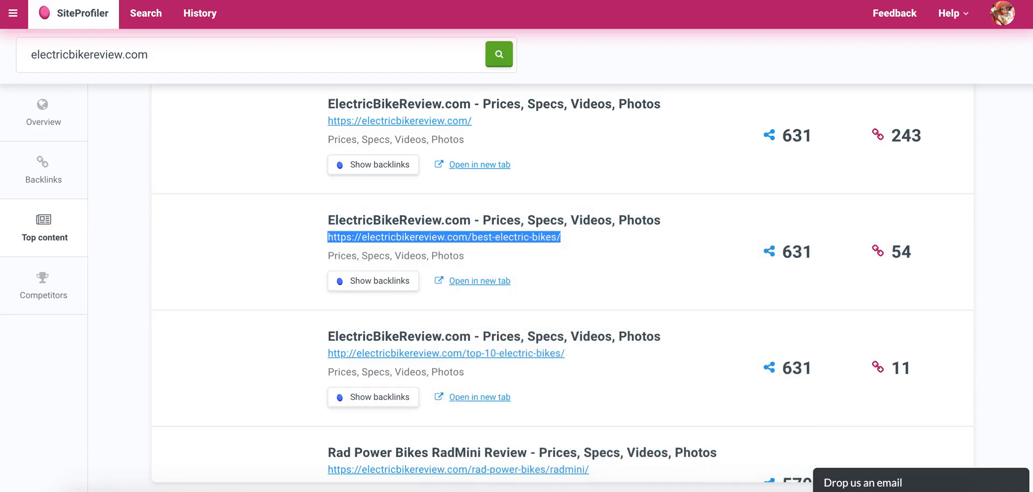
pyautogui.click(527, 1)
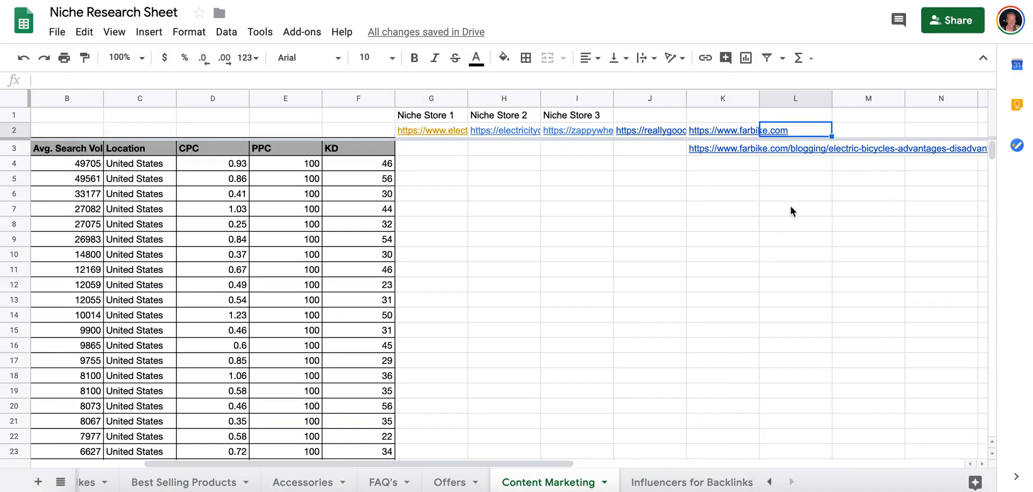
pyautogui.click(788, 148)
pyautogui.press('super+v')
pyautogui.click(793, 127)
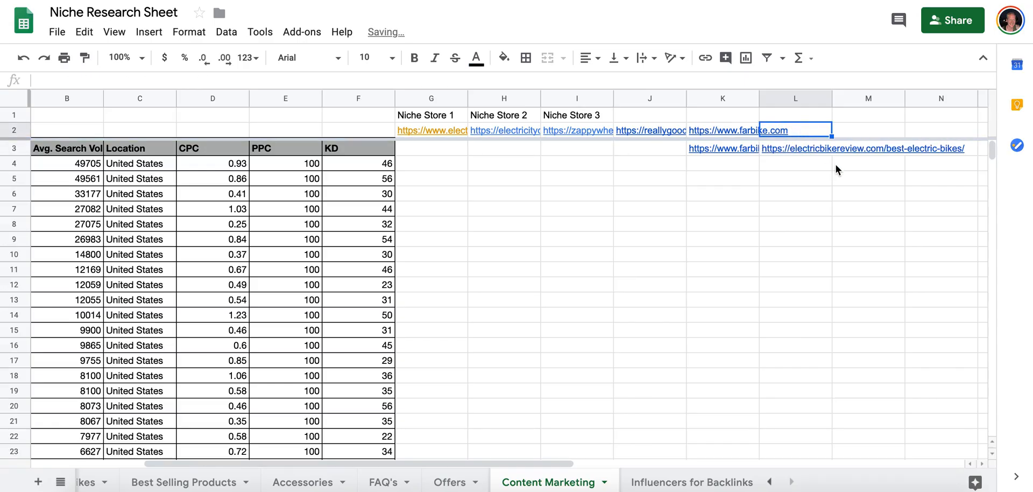
pyautogui.click(819, 152)
pyautogui.click(790, 129)
pyautogui.press('super+v')
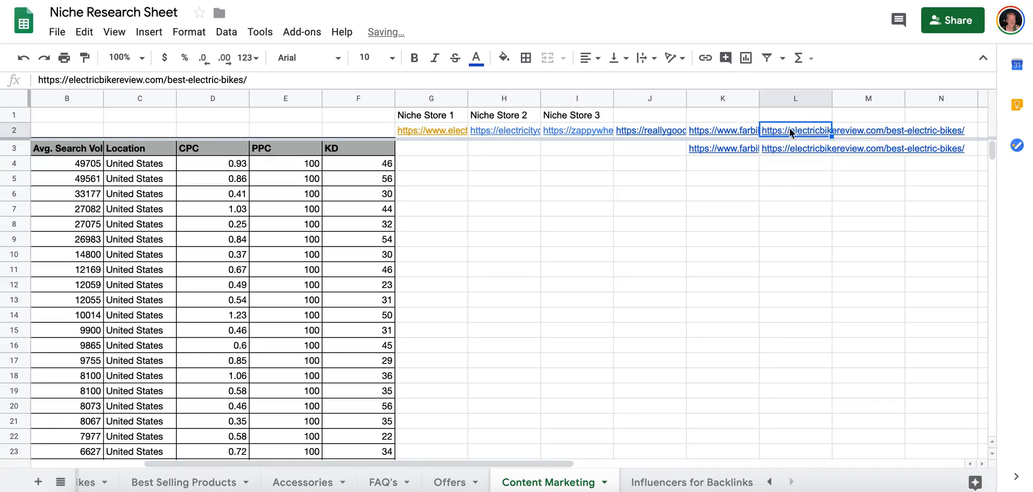
pyautogui.moveTo(163, 78); pyautogui.dragTo(247, 79)
pyautogui.press('BackSpace')
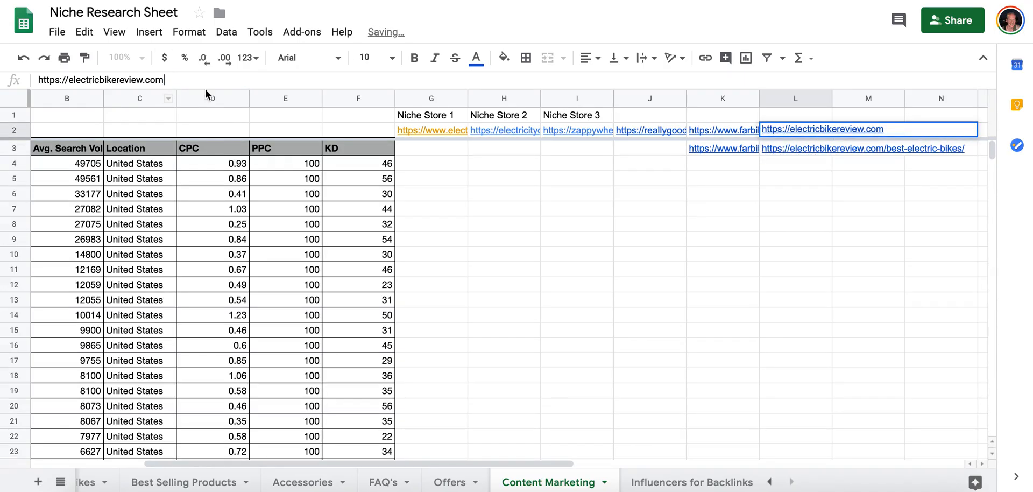
pyautogui.click(814, 131)
# Add a note to cell L2 marking electricbikereview.com as a review site.
pyautogui.rightClick(814, 132)
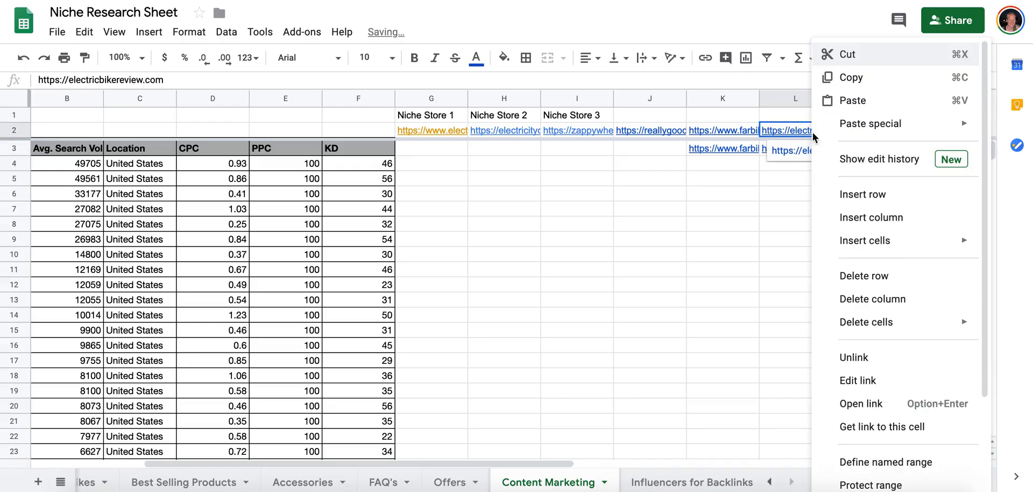
pyautogui.scroll(-4, 886, 411)
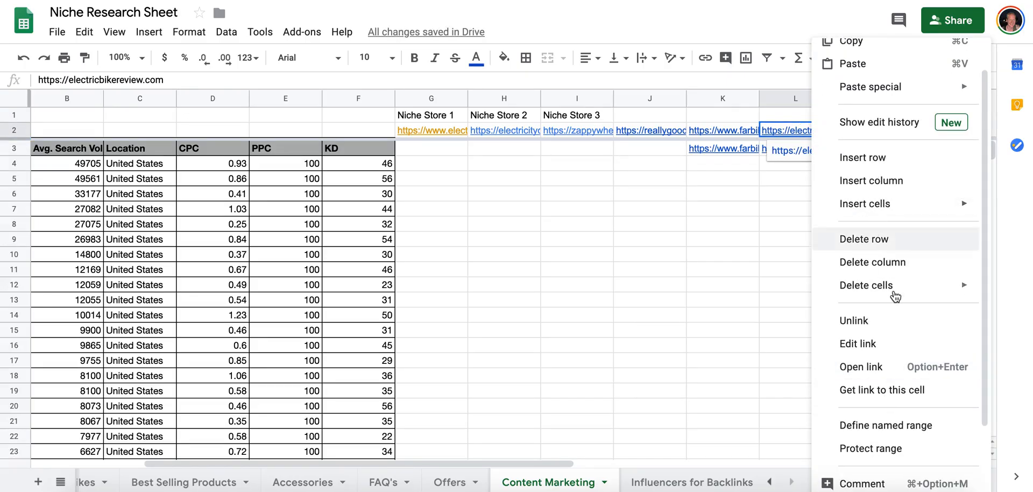
pyautogui.click(885, 420)
pyautogui.write('review site')
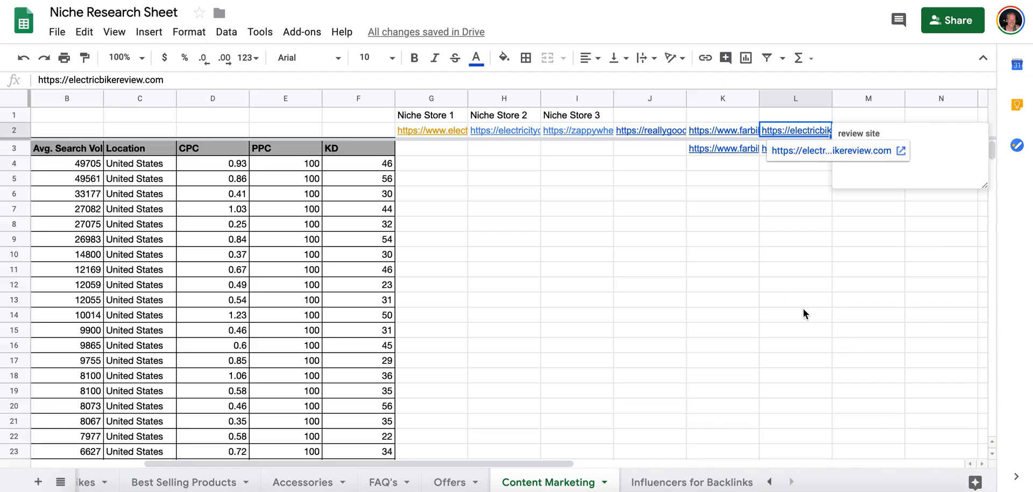
pyautogui.click(803, 308)
# Copy the top-10-electric-bikes link from SiteProfiler's top content list into cell L4 of the sheet.
pyautogui.click(795, 163)
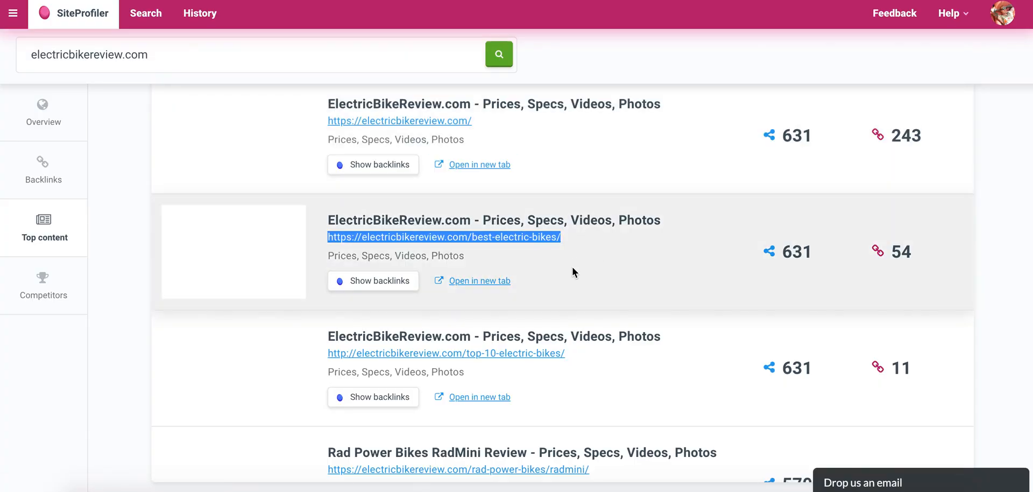
pyautogui.scroll(-2, 497, 255)
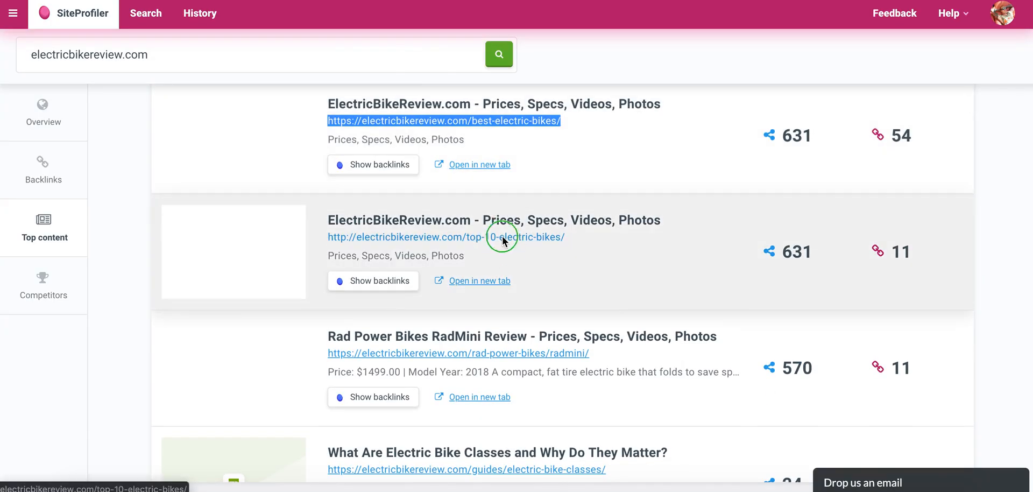
pyautogui.rightClick(502, 236)
pyautogui.click(533, 307)
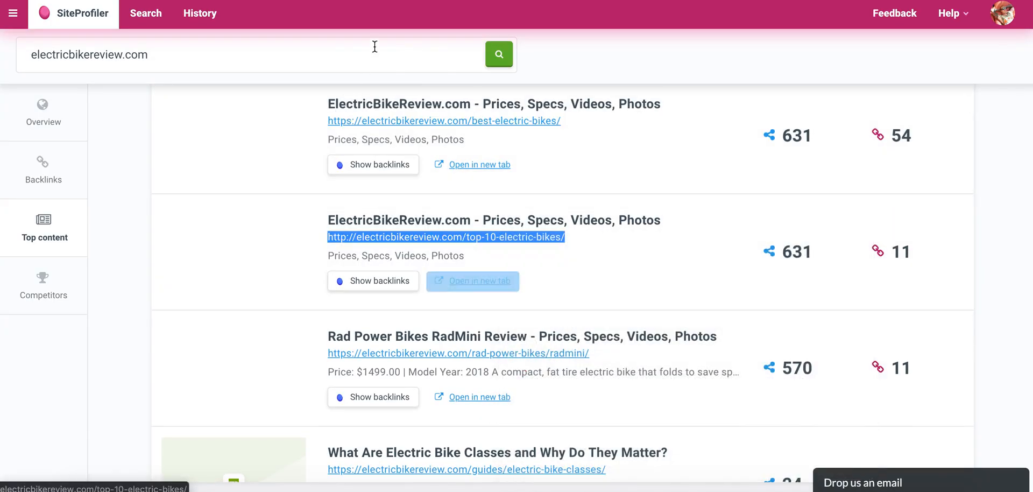
pyautogui.hotkey('alt', 'Tab')
pyautogui.hotkey('ctrl', 'v')
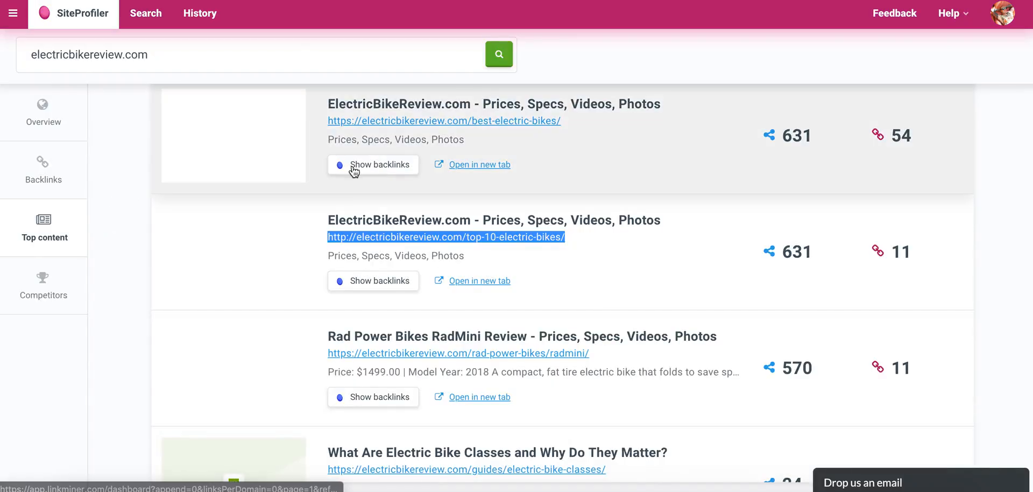
# Find the electric-bike-classes guide in electricbikereview.com's top content and copy its link into cell L5 of the sheet.
pyautogui.scroll(5, 353, 168)
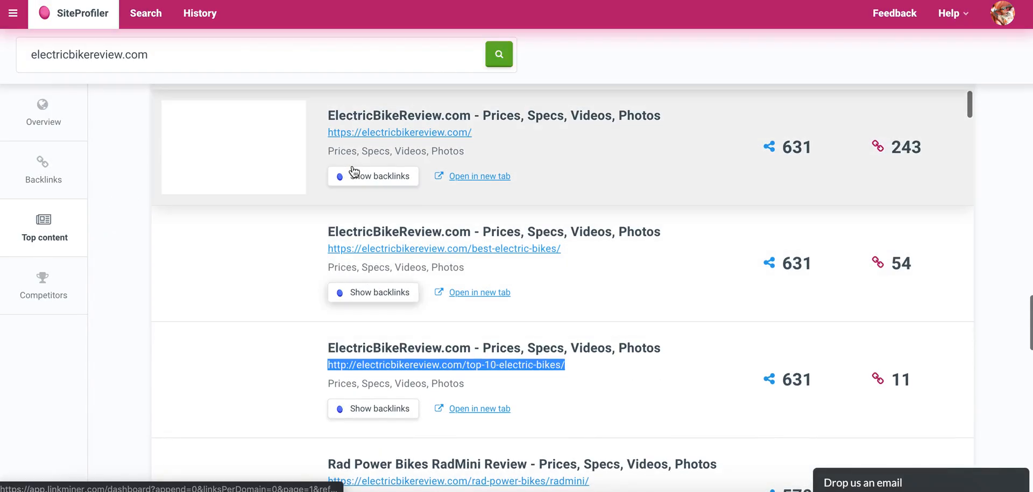
pyautogui.scroll(1, 353, 171)
pyautogui.scroll(-8, 354, 171)
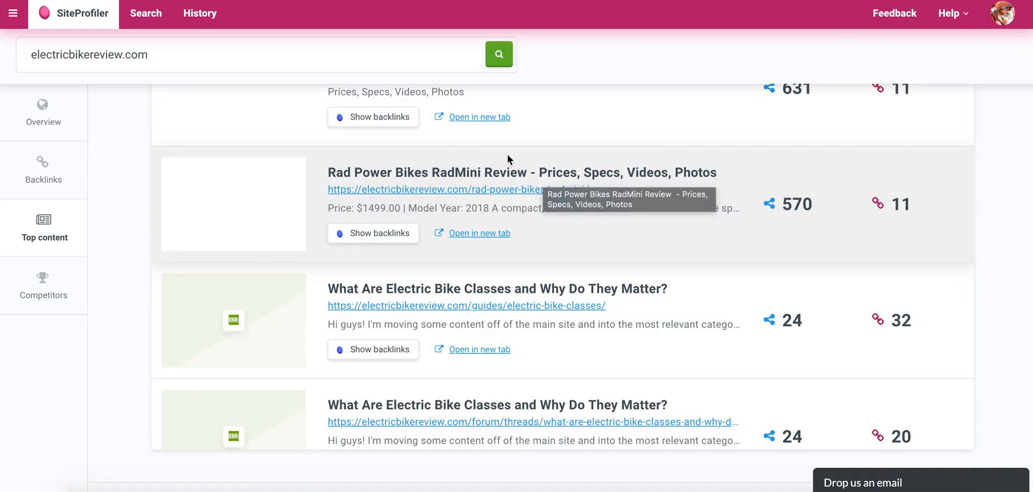
pyautogui.scroll(-1, 553, 162)
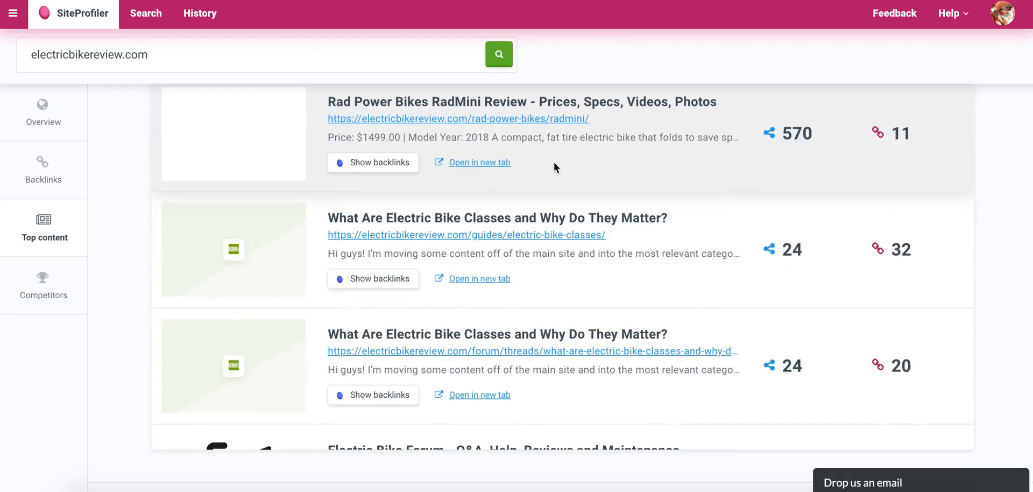
pyautogui.scroll(-1, 554, 163)
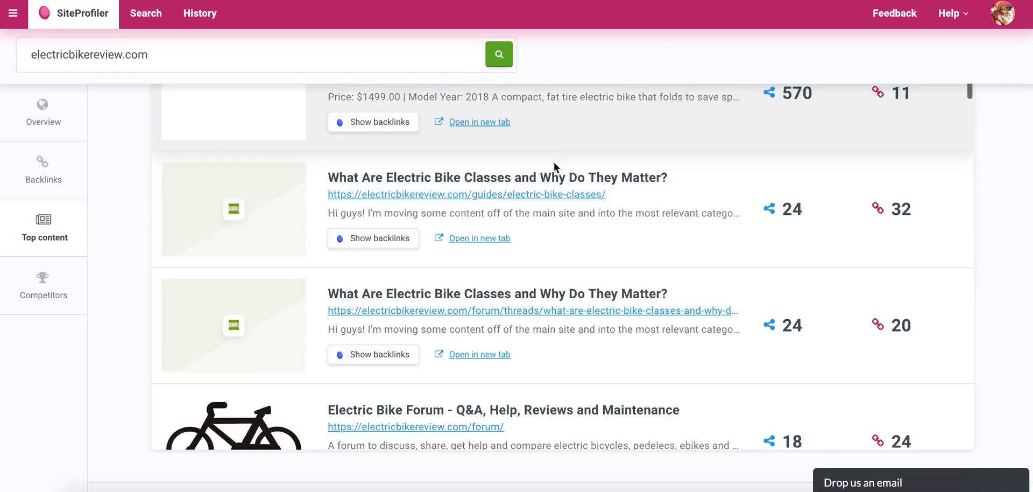
pyautogui.scroll(1, 554, 162)
pyautogui.scroll(-2, 554, 163)
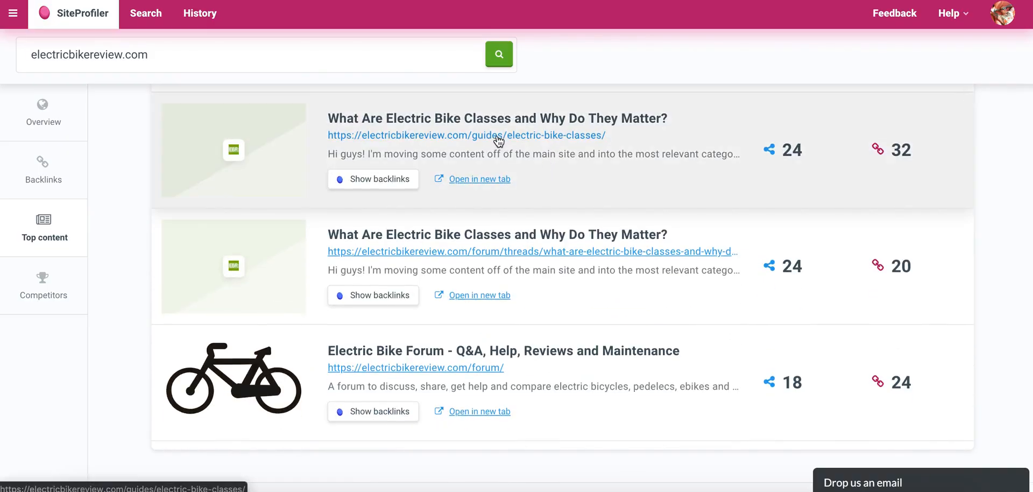
pyautogui.rightClick(492, 141)
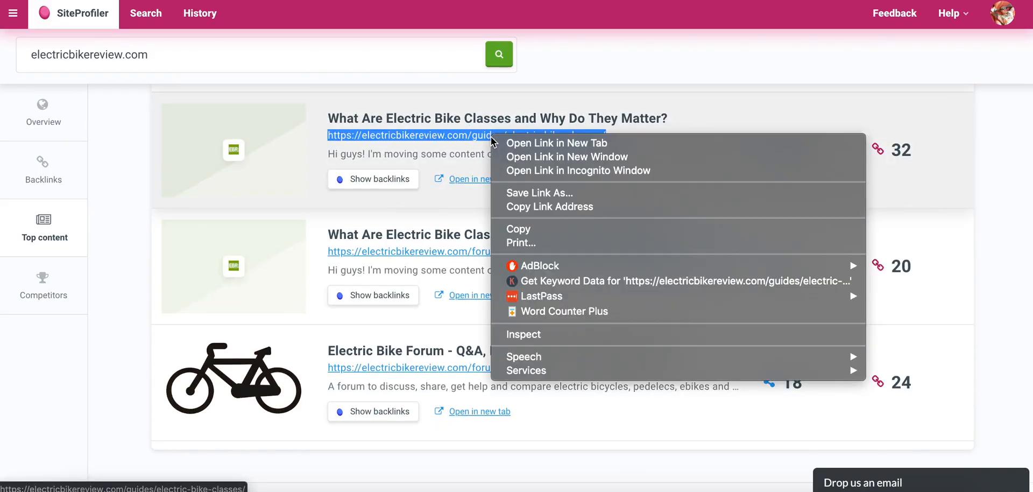
pyautogui.click(520, 229)
pyautogui.click(538, 1)
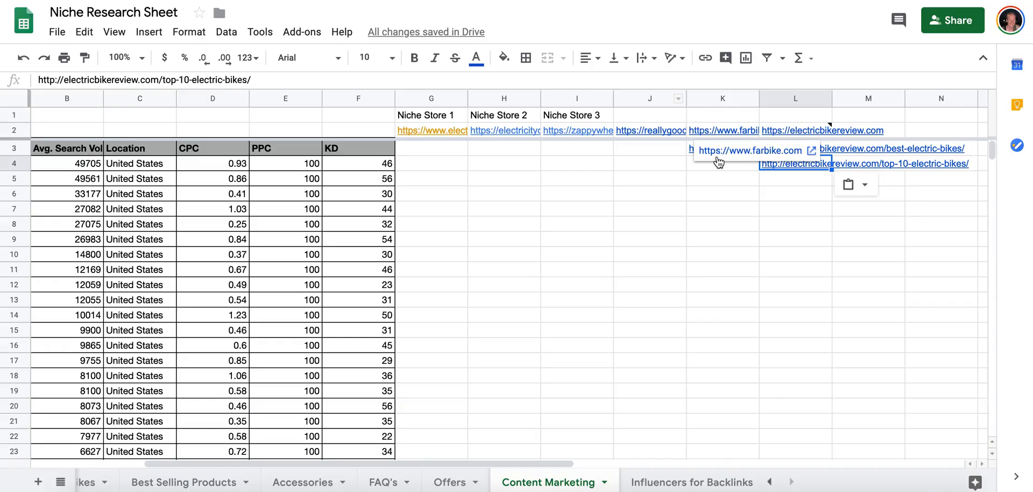
pyautogui.click(797, 183)
pyautogui.press('super+v')
# Return to SiteProfiler and look through the rest of electricbikereview.com's top content for further articles.
pyautogui.click(487, 1)
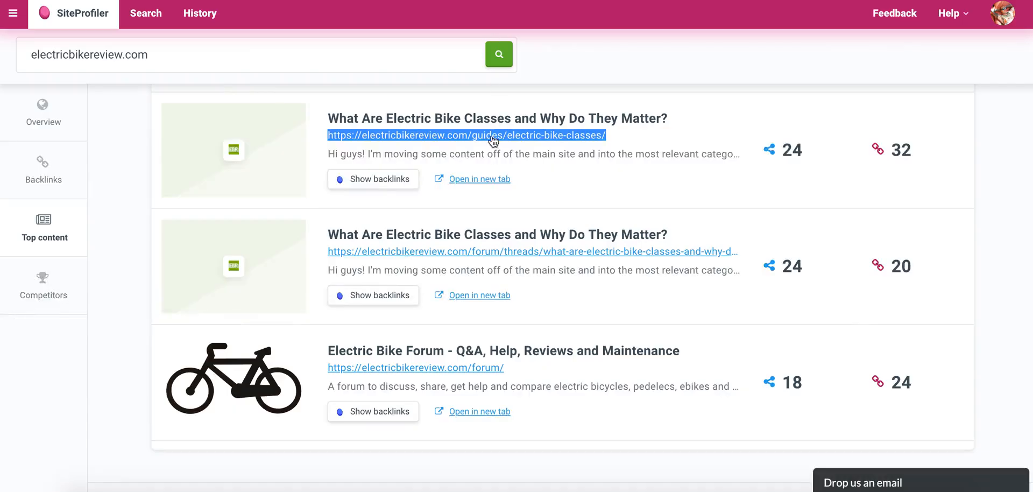
pyautogui.scroll(-2, 493, 264)
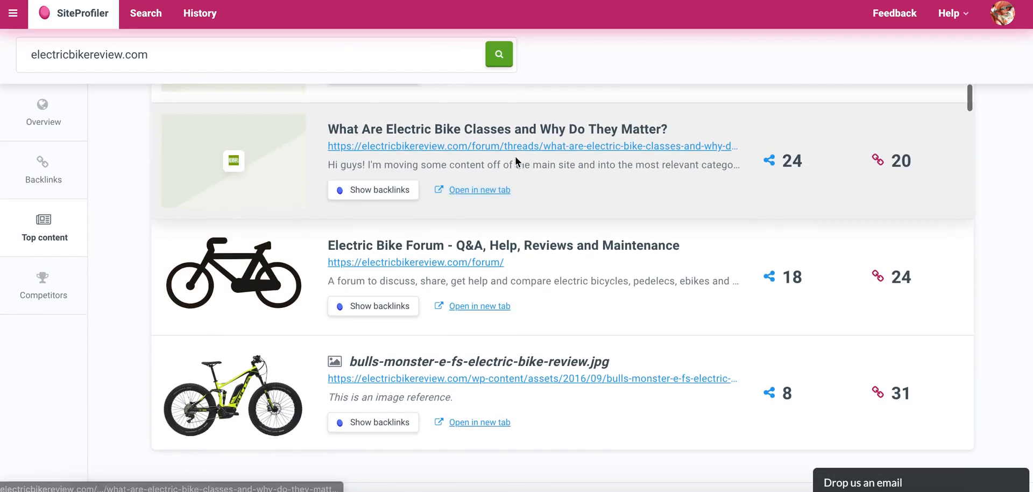
pyautogui.scroll(2, 521, 150)
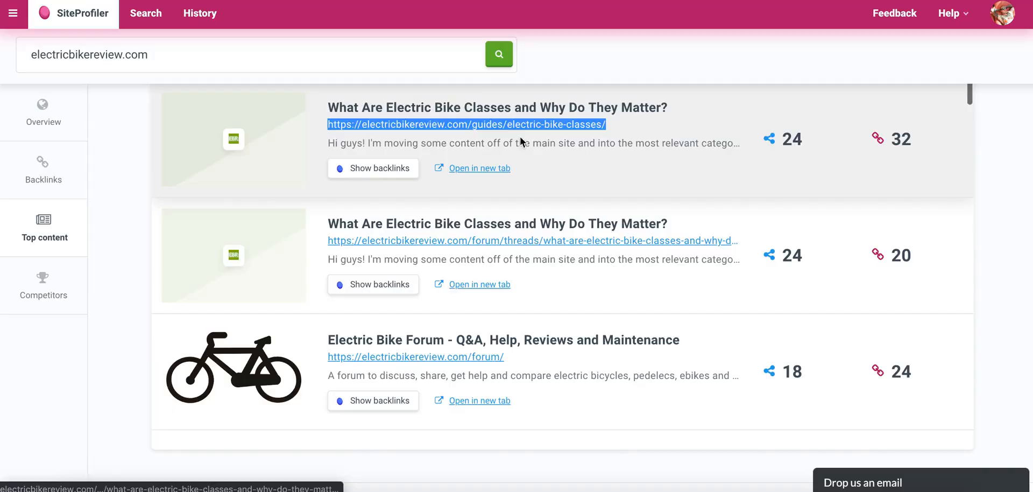
pyautogui.scroll(-2, 484, 267)
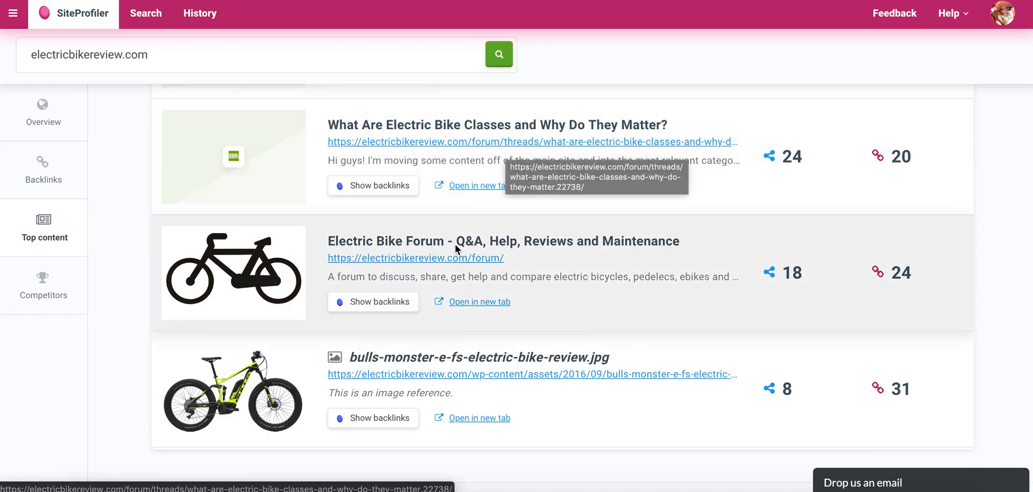
pyautogui.scroll(-1, 464, 265)
pyautogui.scroll(2, 464, 265)
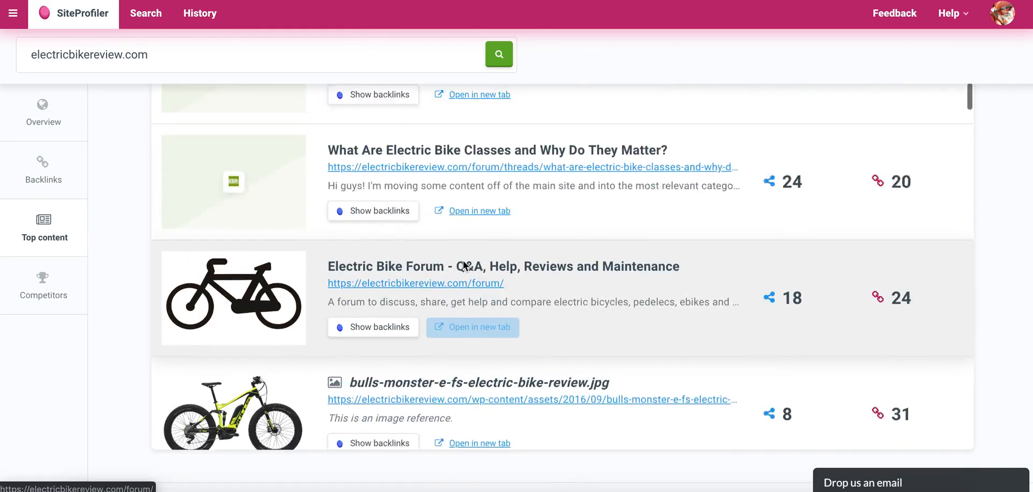
pyautogui.scroll(-4, 502, 218)
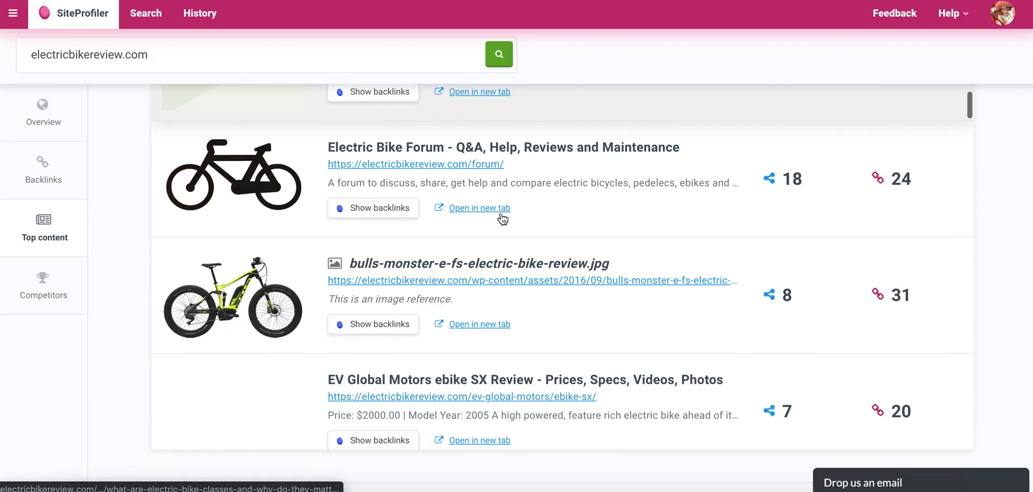
pyautogui.scroll(4, 496, 145)
pyautogui.scroll(-6, 496, 138)
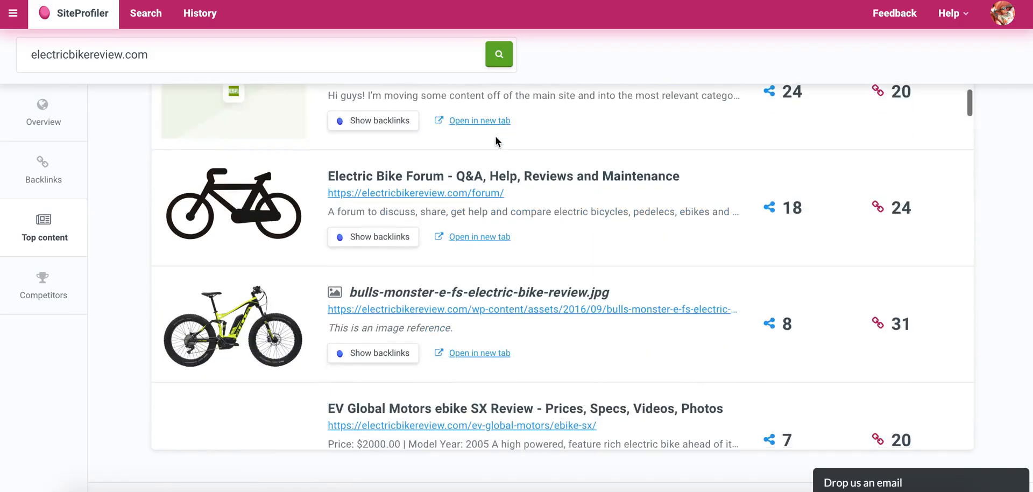
pyautogui.scroll(-1, 429, 146)
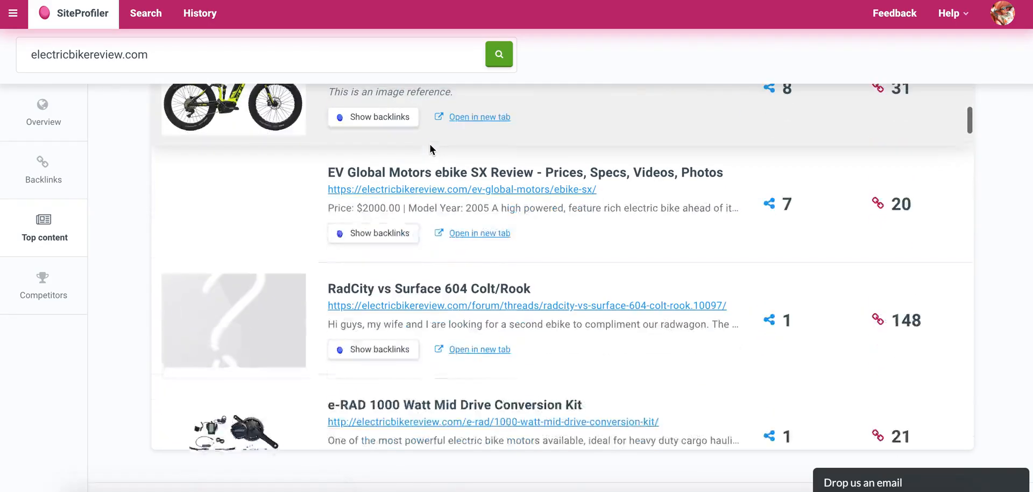
pyautogui.scroll(-3, 434, 178)
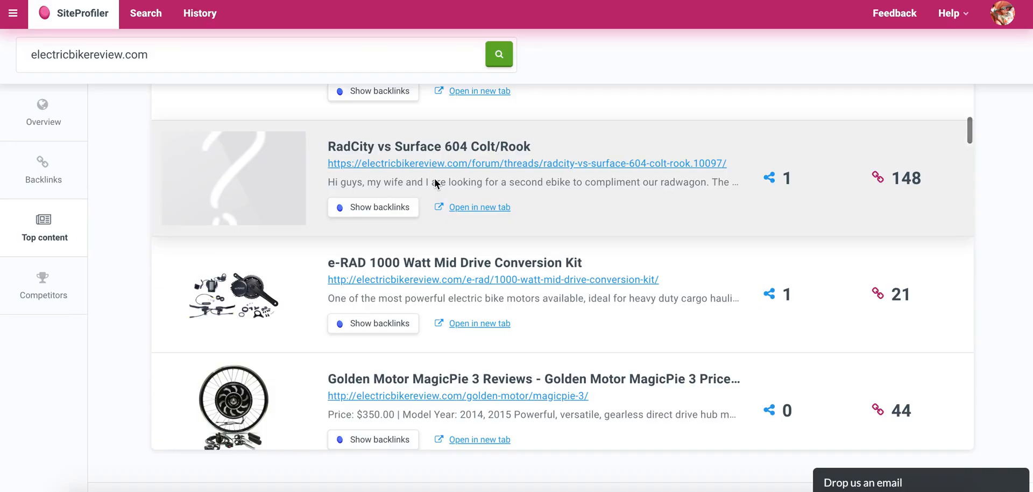
# Examine the remaining lower-ranked entries in electricbikereview.com's top content list for blog articles worth adding to the sheet.
pyautogui.scroll(-5, 435, 178)
pyautogui.scroll(-4, 435, 180)
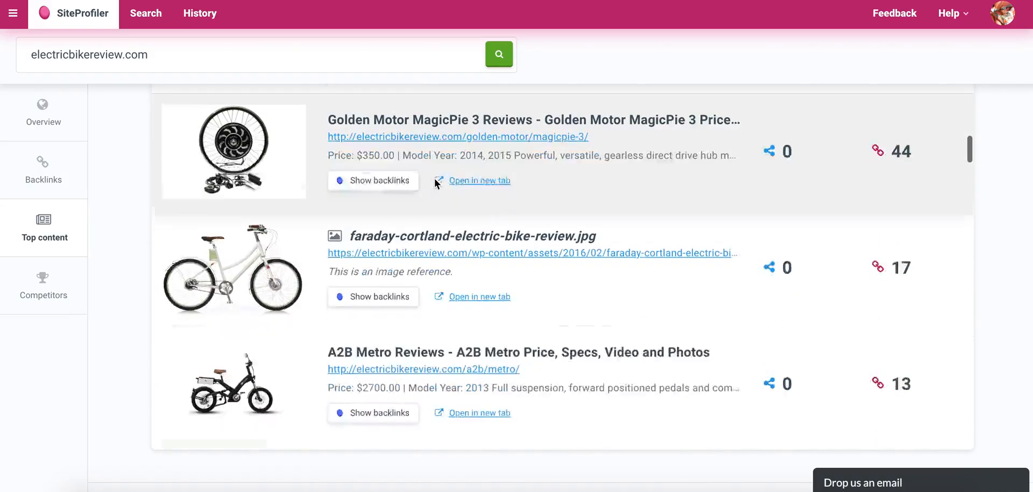
pyautogui.scroll(-4, 434, 179)
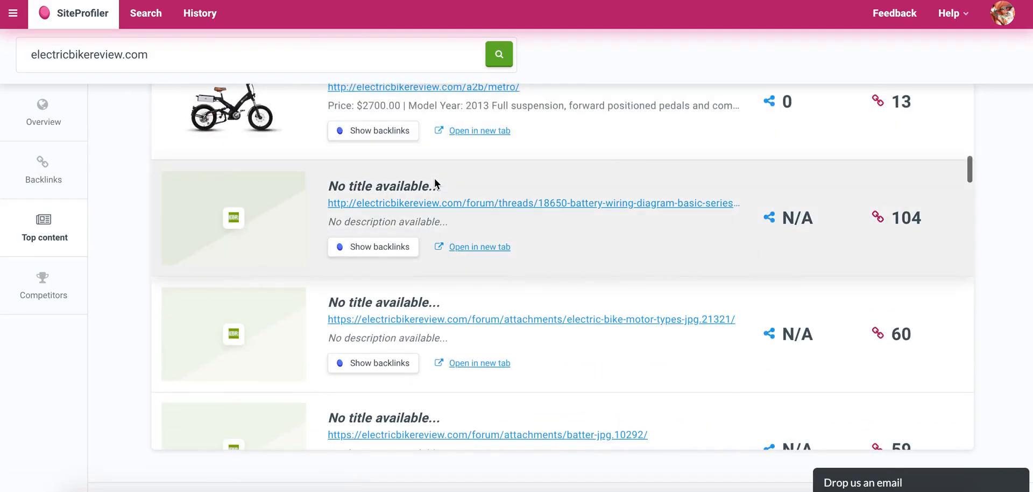
pyautogui.scroll(-1, 545, 239)
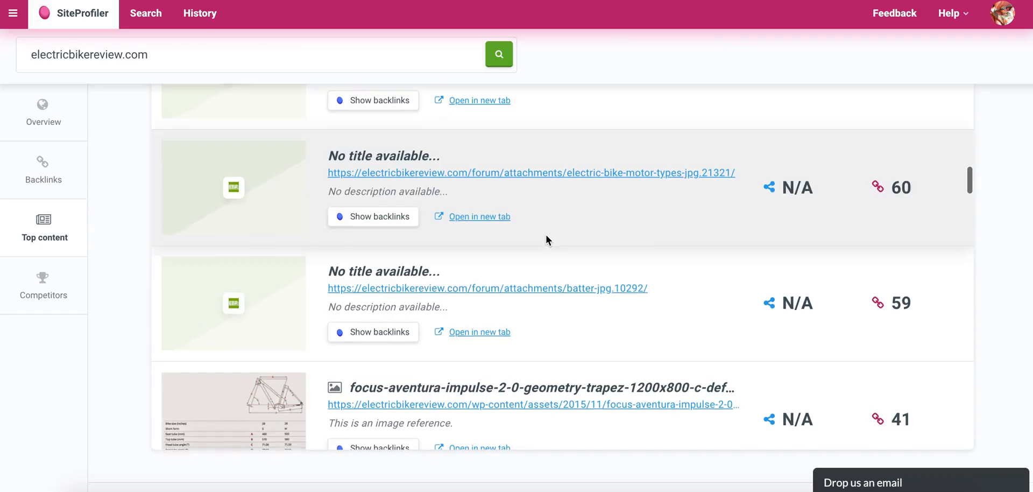
pyautogui.scroll(2, 546, 239)
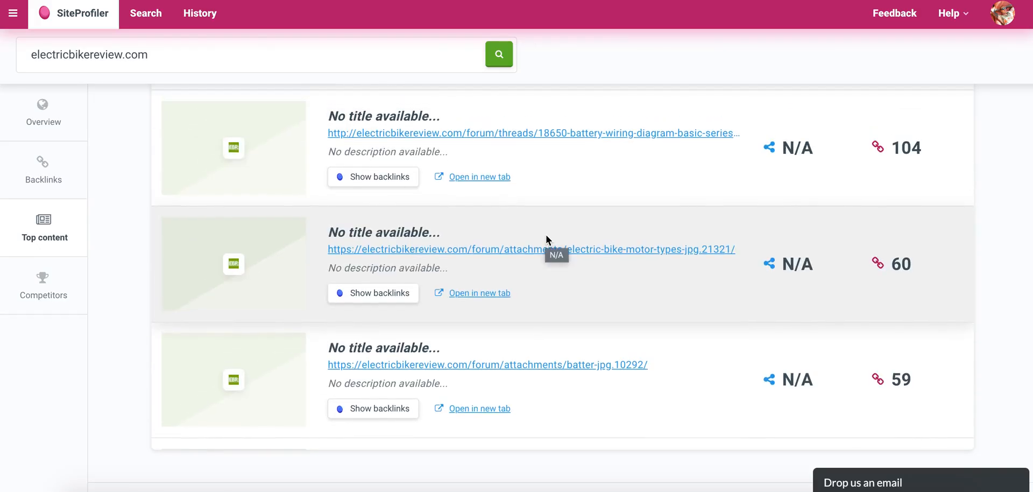
pyautogui.scroll(-4, 546, 239)
pyautogui.scroll(-7, 545, 235)
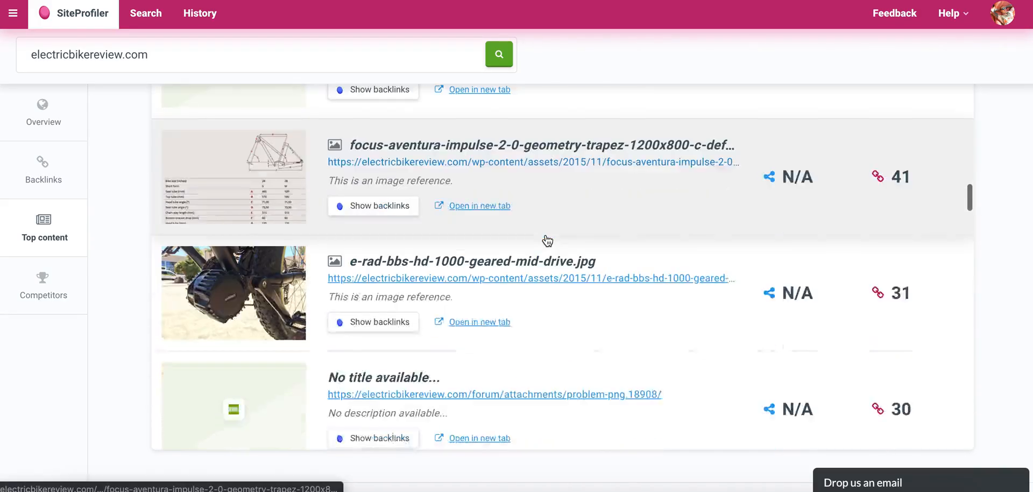
pyautogui.scroll(1, 546, 239)
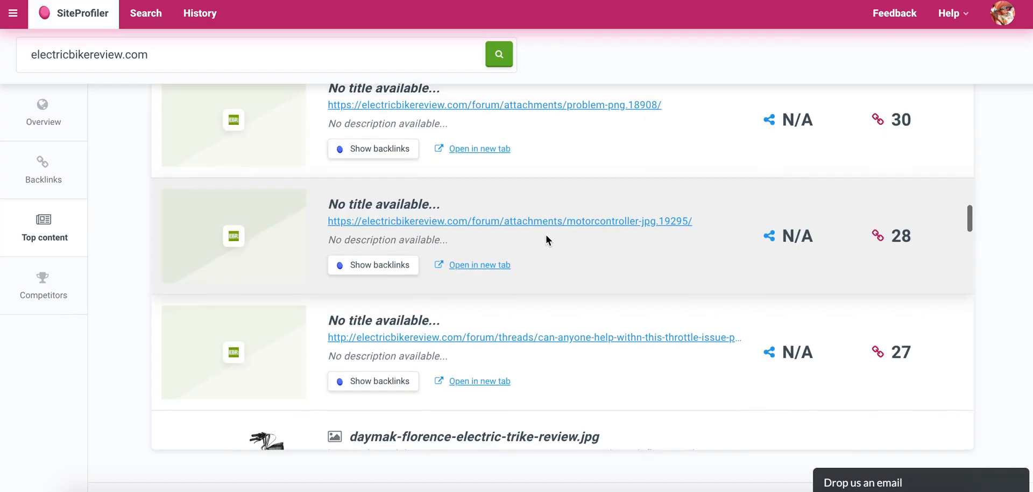
pyautogui.scroll(-2, 546, 240)
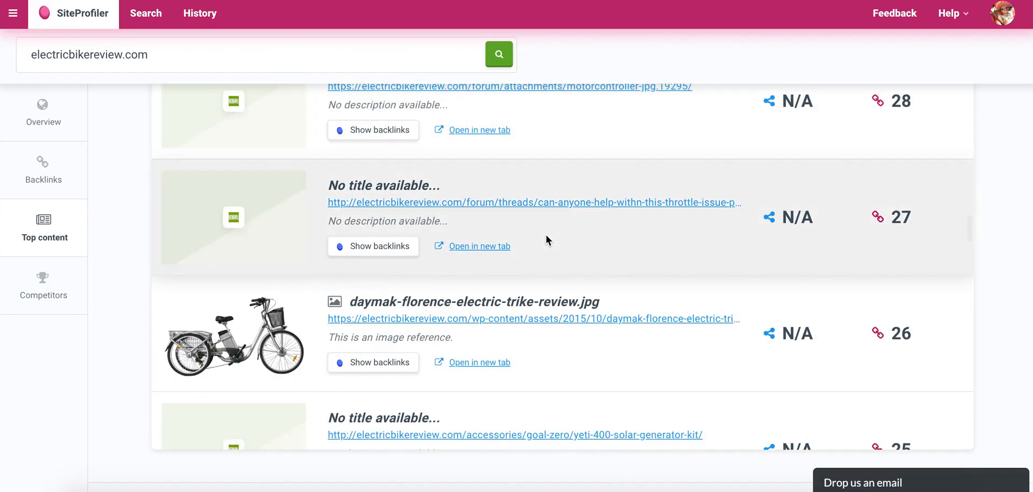
pyautogui.scroll(-2, 546, 239)
pyautogui.scroll(-5, 546, 240)
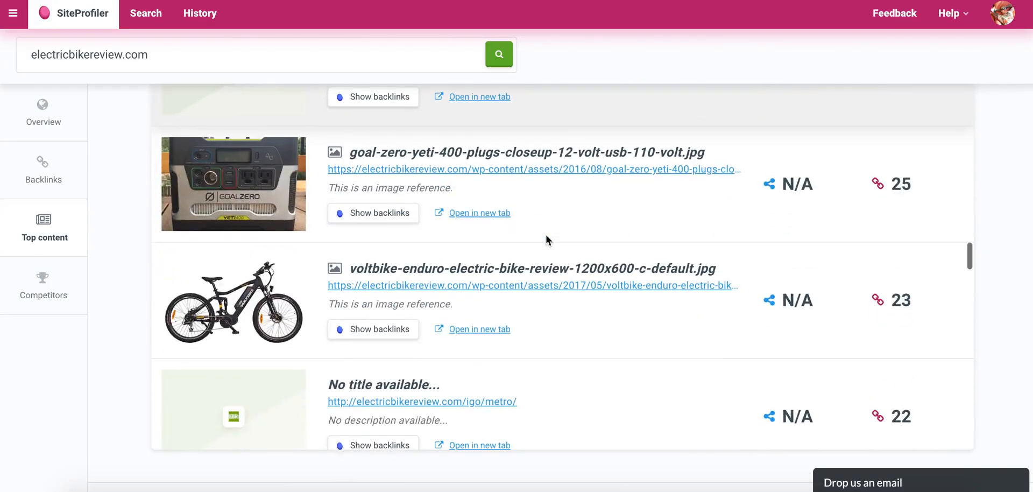
pyautogui.scroll(-3, 547, 237)
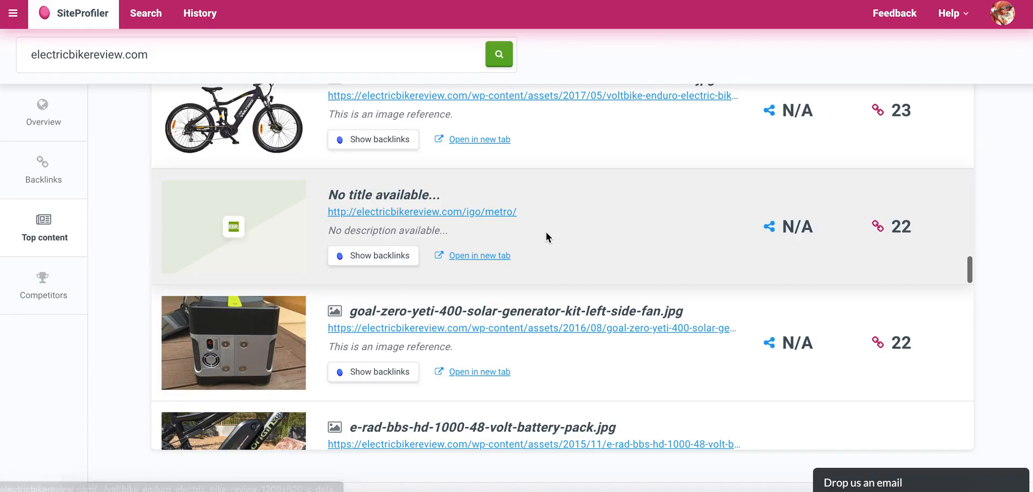
pyautogui.scroll(-1, 547, 237)
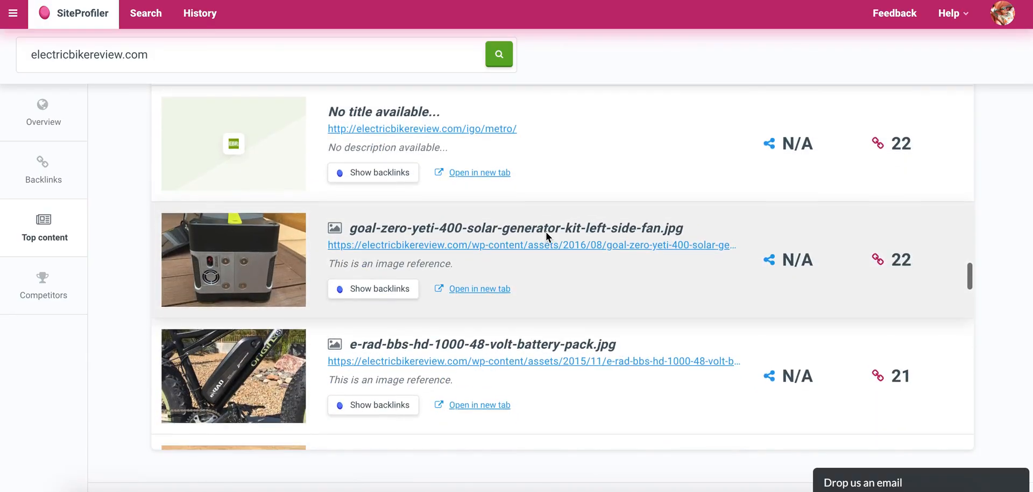
pyautogui.scroll(-2, 547, 237)
pyautogui.scroll(-2, 546, 234)
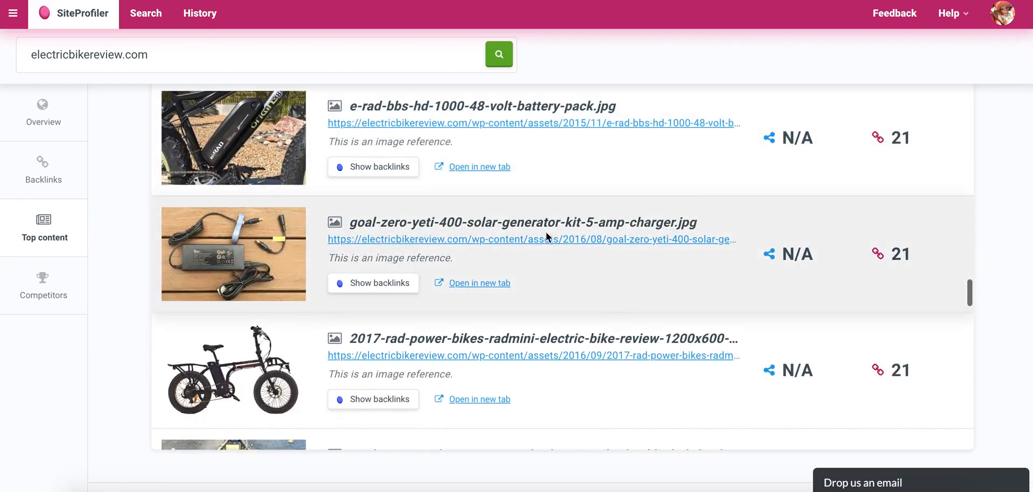
pyautogui.scroll(-3, 546, 234)
pyautogui.scroll(-4, 546, 236)
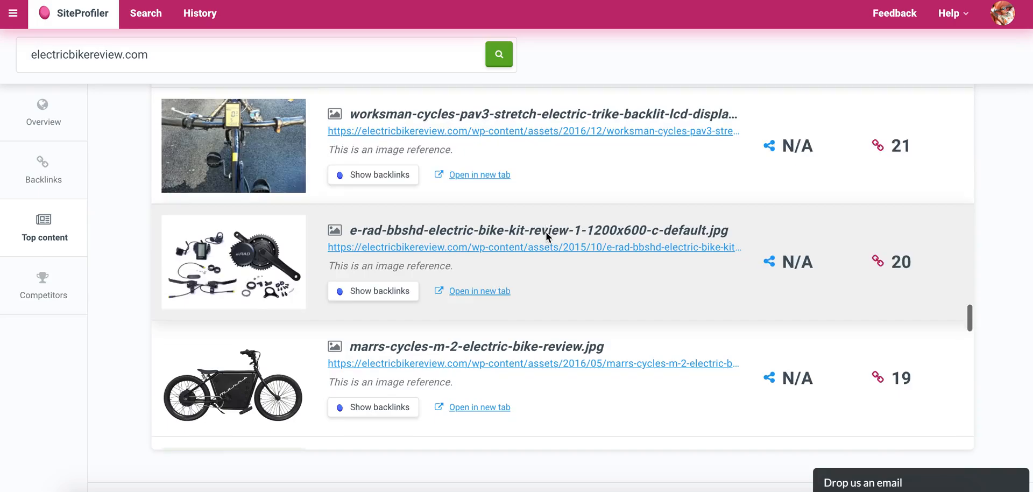
pyautogui.scroll(-3, 546, 236)
pyautogui.scroll(-3, 546, 237)
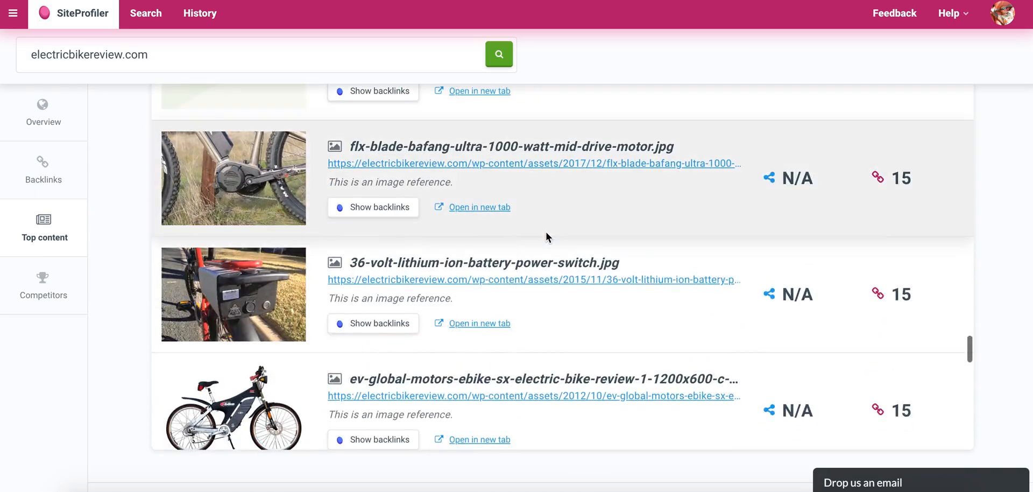
pyautogui.scroll(-1, 546, 237)
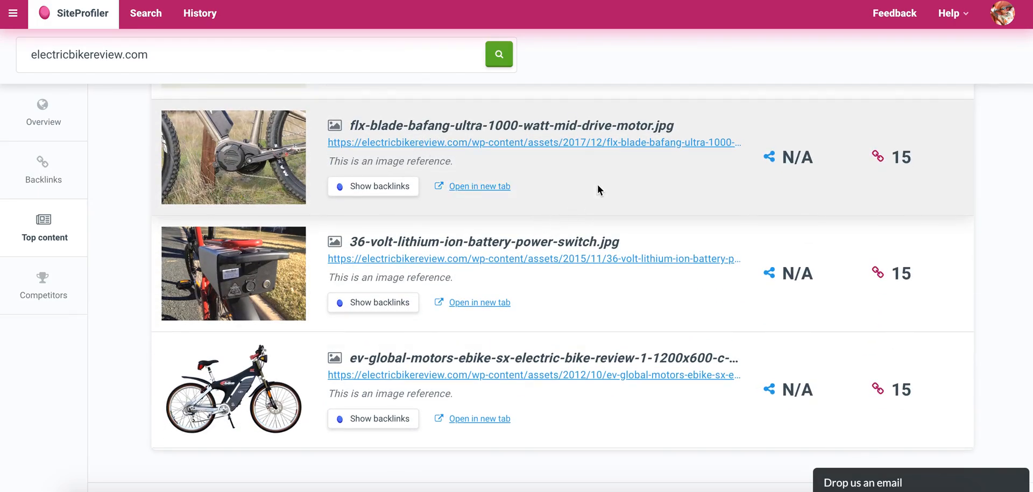
pyautogui.scroll(-1, 599, 189)
pyautogui.scroll(-2, 599, 189)
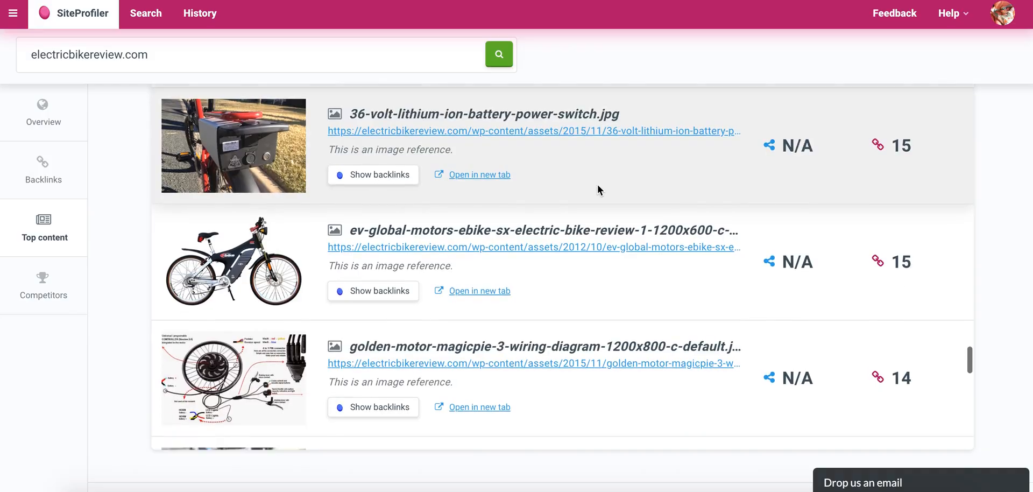
pyautogui.scroll(-3, 579, 164)
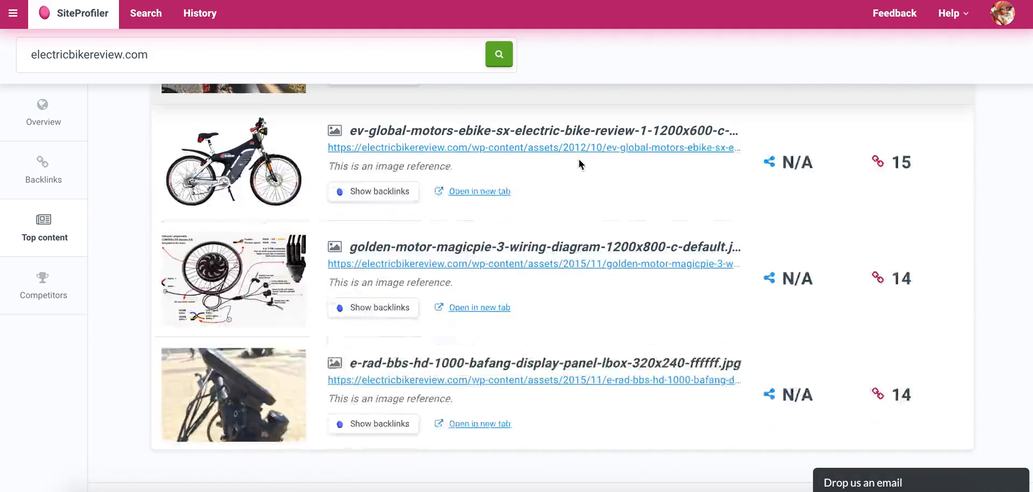
pyautogui.scroll(1, 580, 163)
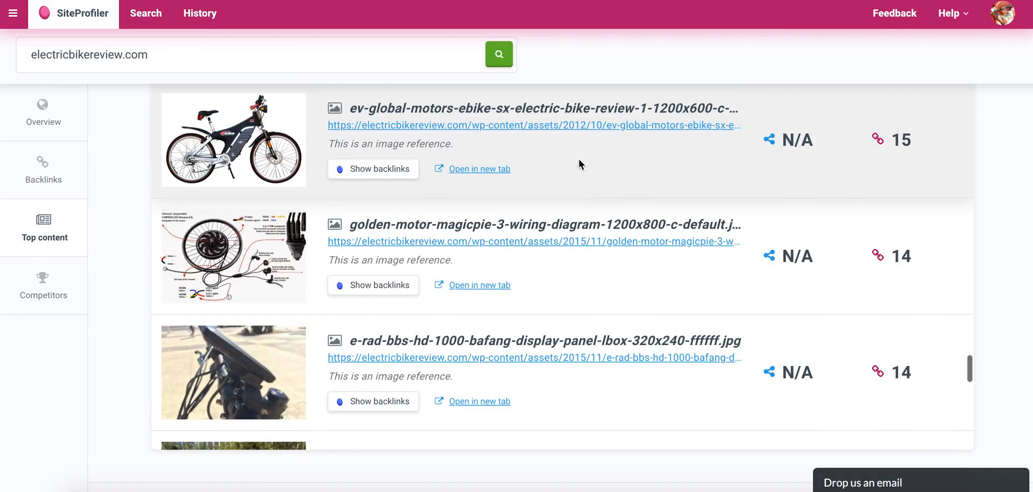
pyautogui.scroll(-4, 578, 180)
pyautogui.scroll(-3, 576, 175)
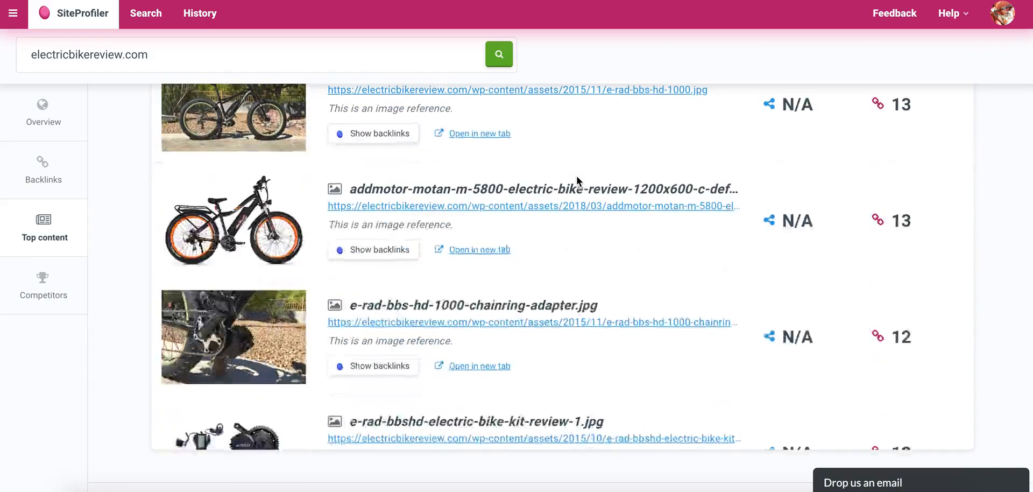
pyautogui.scroll(-5, 576, 176)
pyautogui.scroll(3, 578, 182)
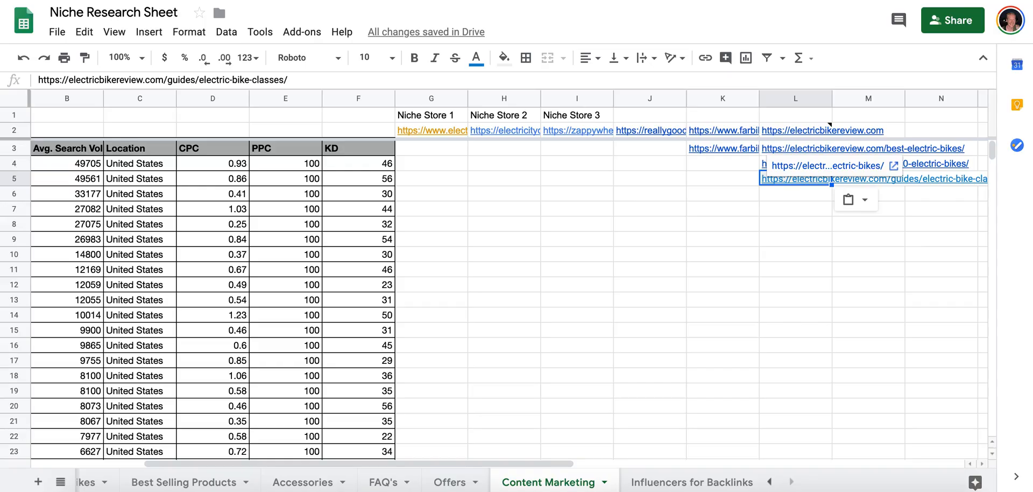
# Copy the Niche Store 2 link from cell H2 of the Niche Research Sheet and run a SiteProfiler search on it.
pyautogui.click(487, 131)
pyautogui.hotkey('ctrl', 'c')
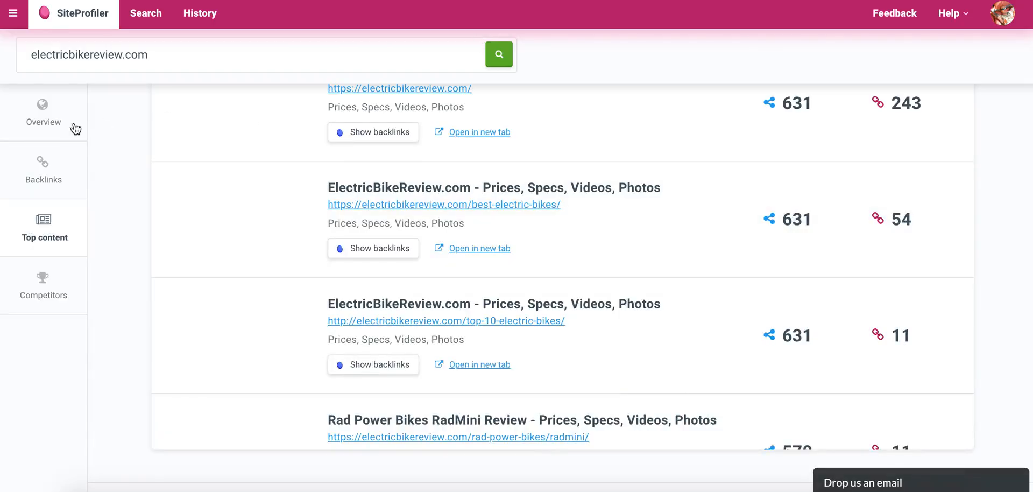
pyautogui.tripleClick(97, 45)
pyautogui.hotkey('ctrl', 'v')
pyautogui.click(499, 60)
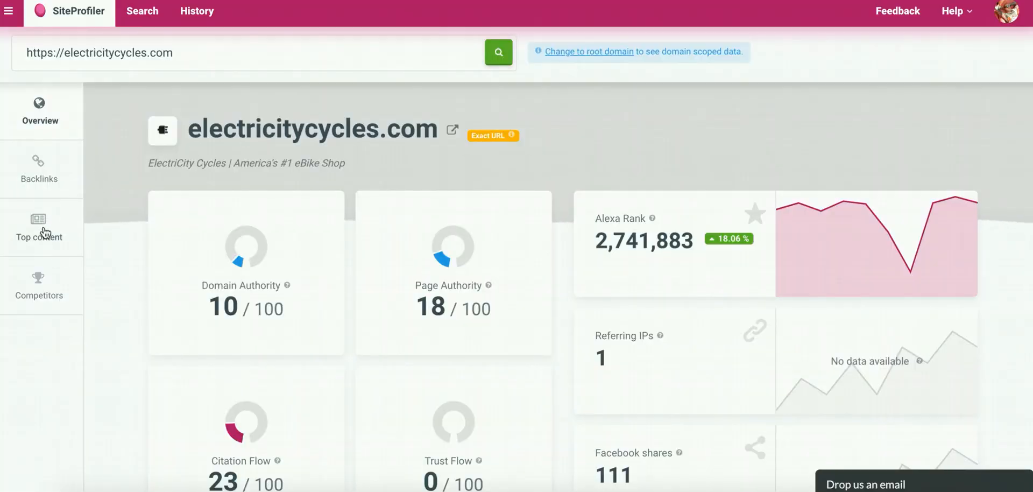
# Check electricitycycles.com's overview, top content and competitors, and open the analysis of its competitor journeybikes.com.
pyautogui.scroll(-15, 356, 235)
pyautogui.scroll(-5, 356, 237)
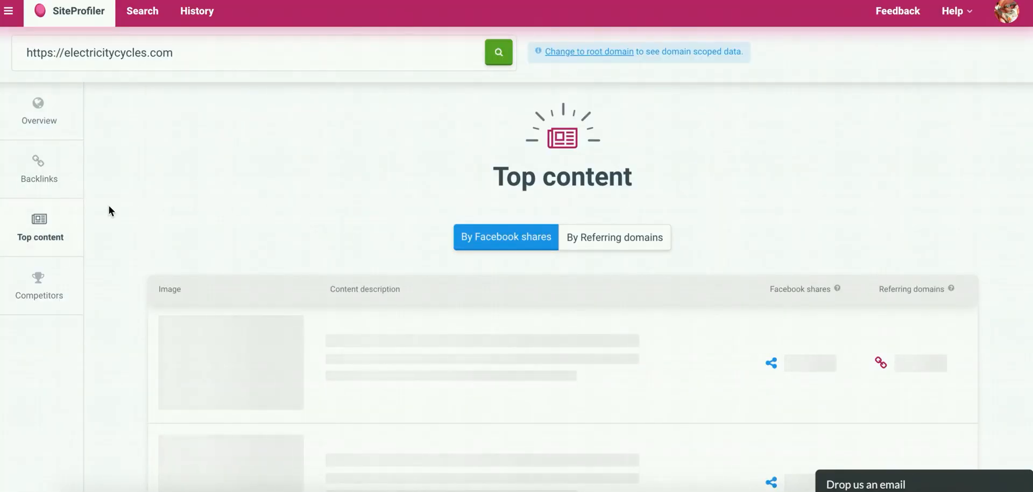
pyautogui.scroll(-5, 109, 210)
pyautogui.scroll(-5, 109, 208)
pyautogui.scroll(-1, 108, 207)
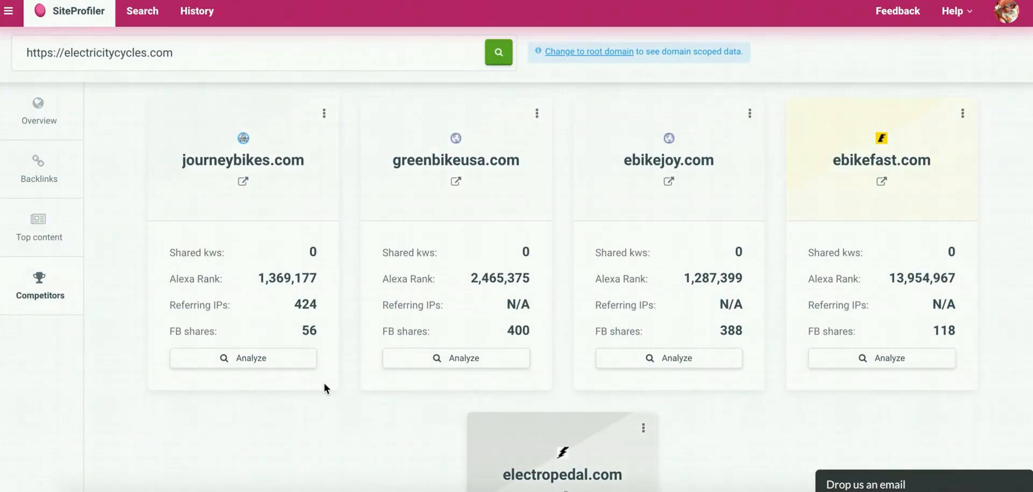
pyautogui.click(275, 364)
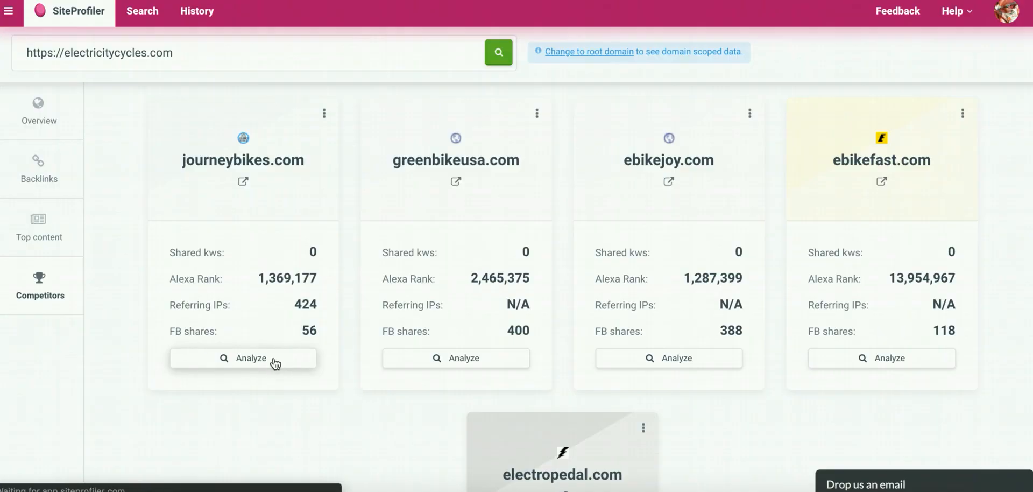
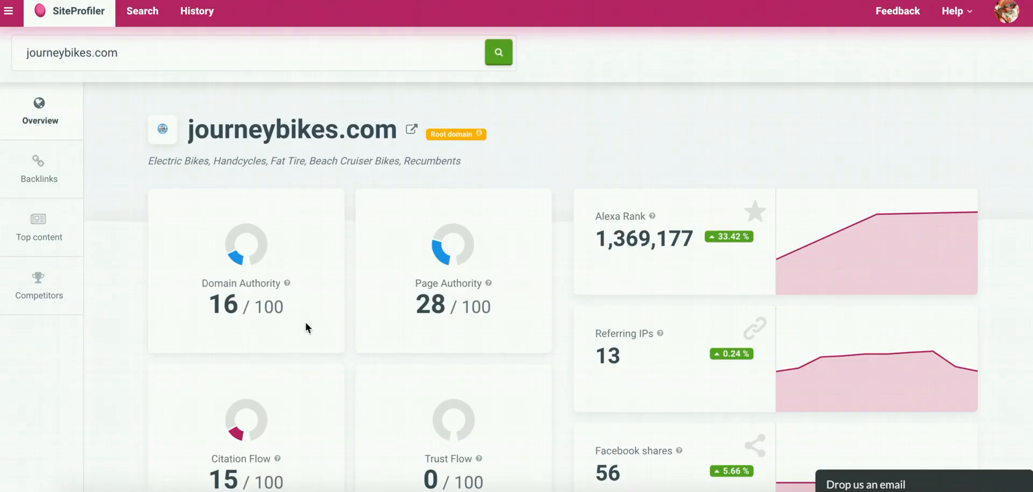
# Check journeybikes.com's backlinks, and look through its top content for blog or guide pages worth adding to the sheet.
pyautogui.scroll(-10, 270, 275)
pyautogui.scroll(-3, 270, 273)
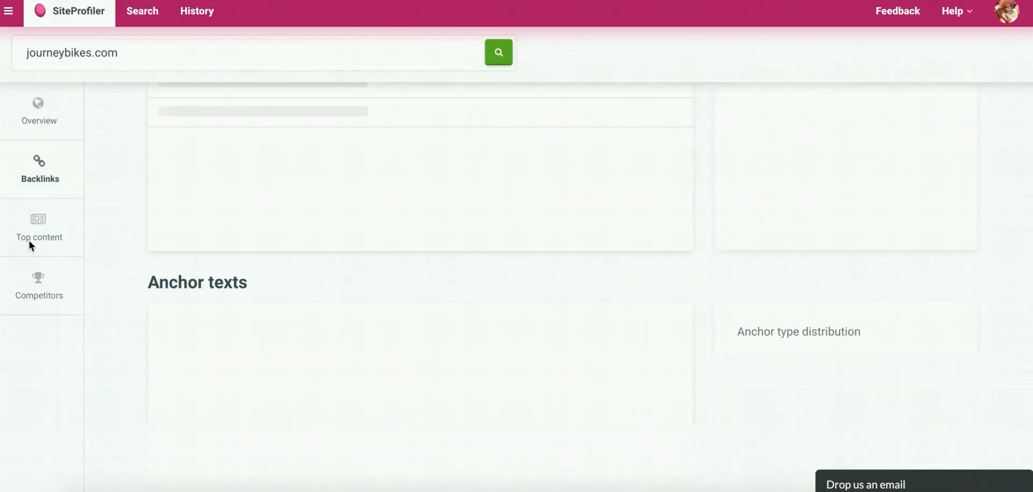
pyautogui.click(51, 228)
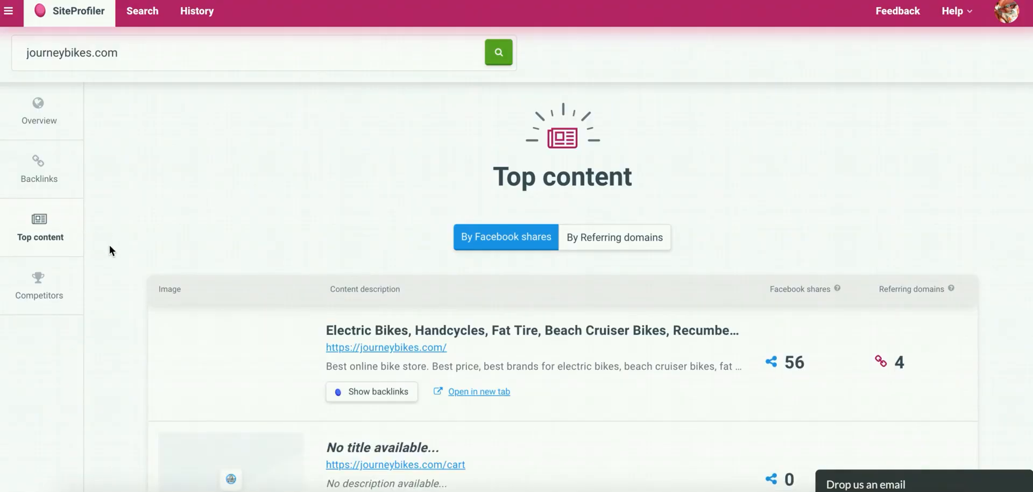
pyautogui.scroll(-5, 110, 248)
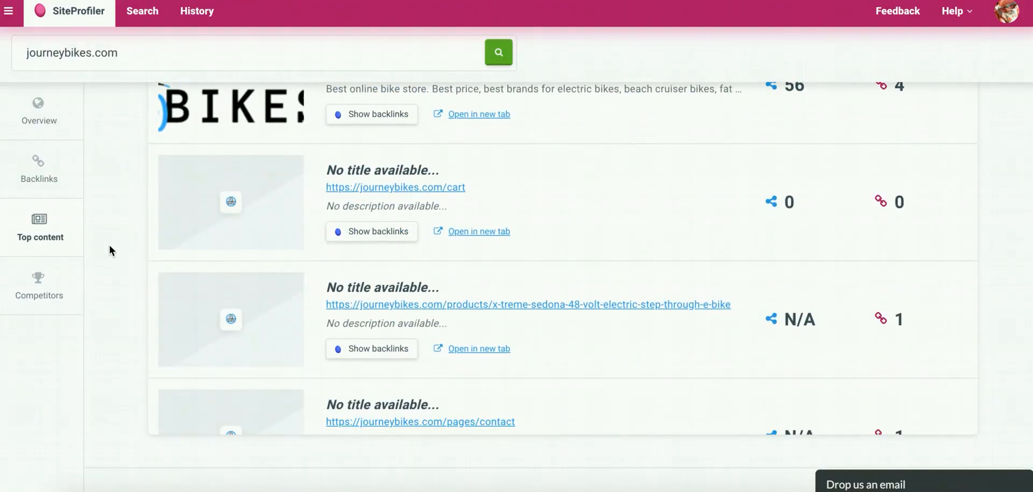
pyautogui.scroll(-3, 110, 249)
pyautogui.scroll(4, 380, 173)
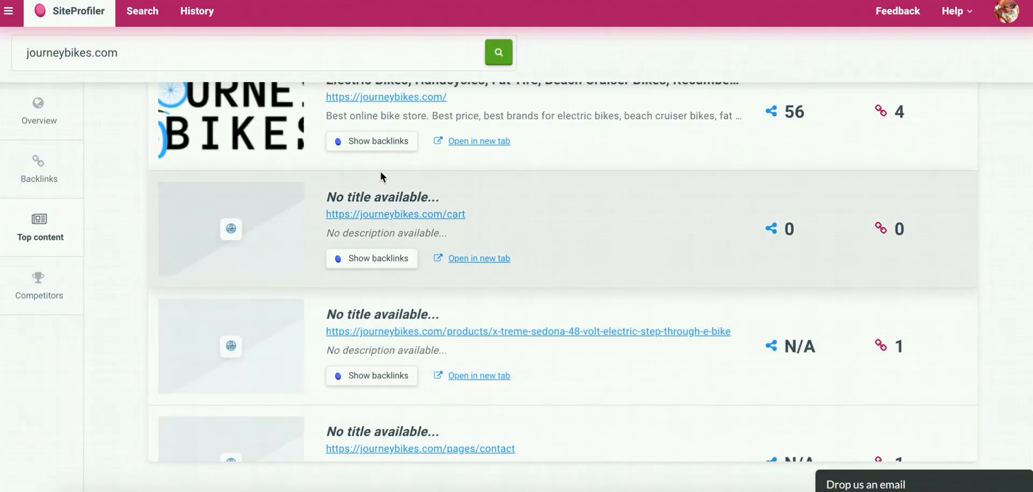
pyautogui.scroll(-5, 380, 169)
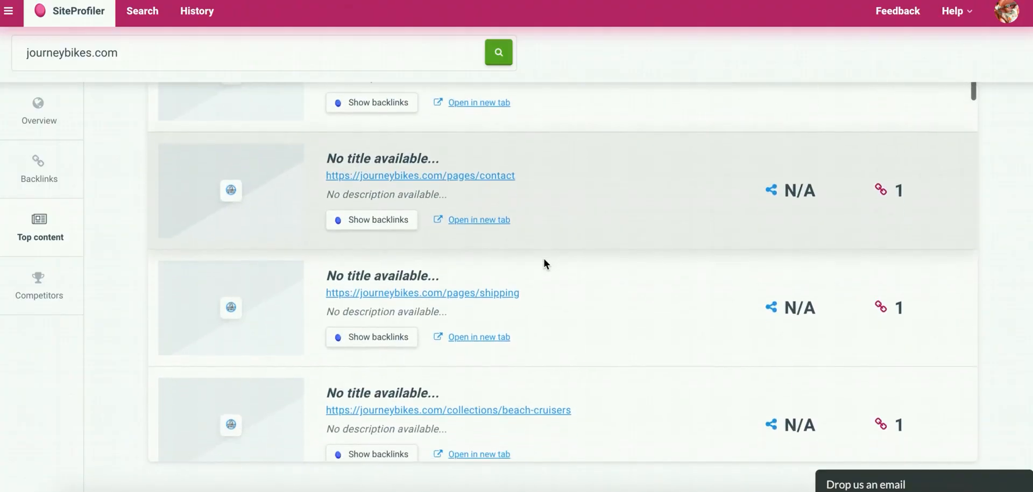
pyautogui.scroll(-3, 545, 263)
pyautogui.scroll(-2, 545, 263)
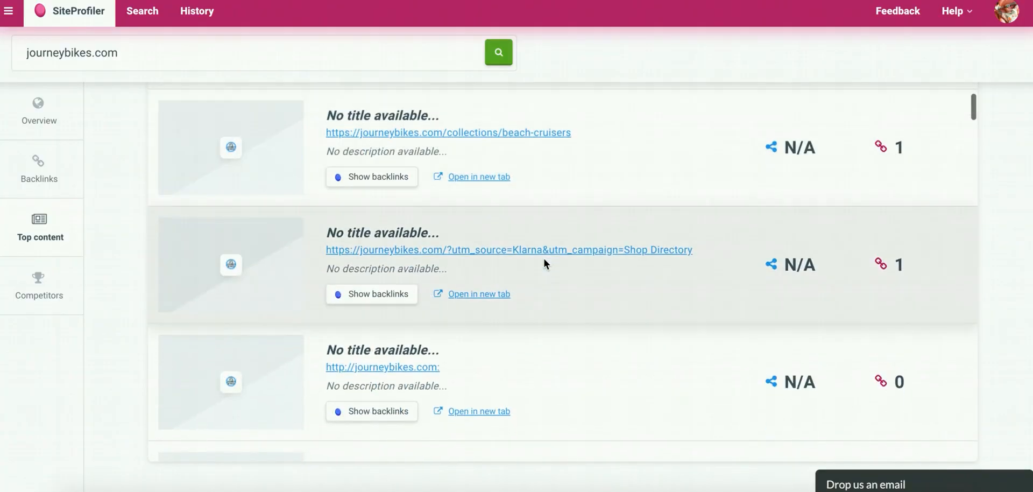
pyautogui.scroll(-2, 544, 260)
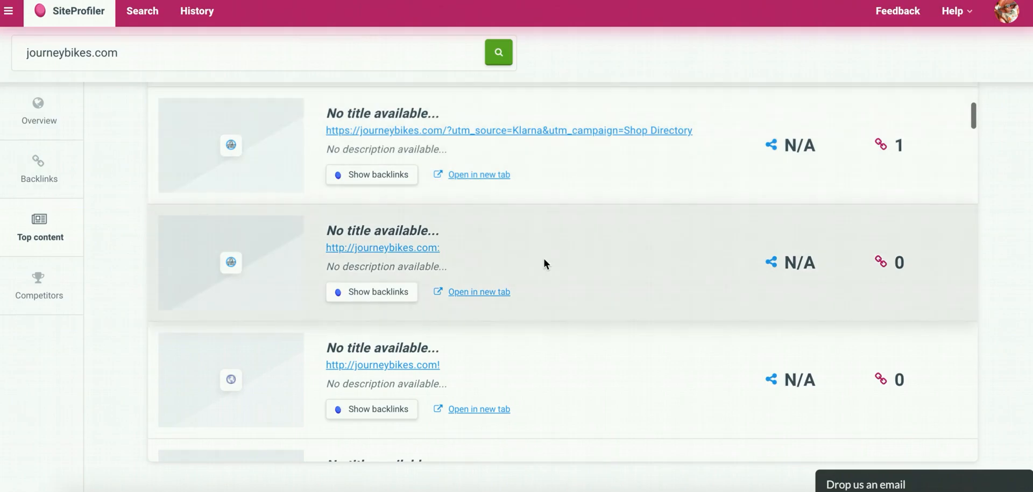
pyautogui.scroll(-8, 544, 262)
pyautogui.scroll(-5, 544, 263)
pyautogui.scroll(-2, 544, 262)
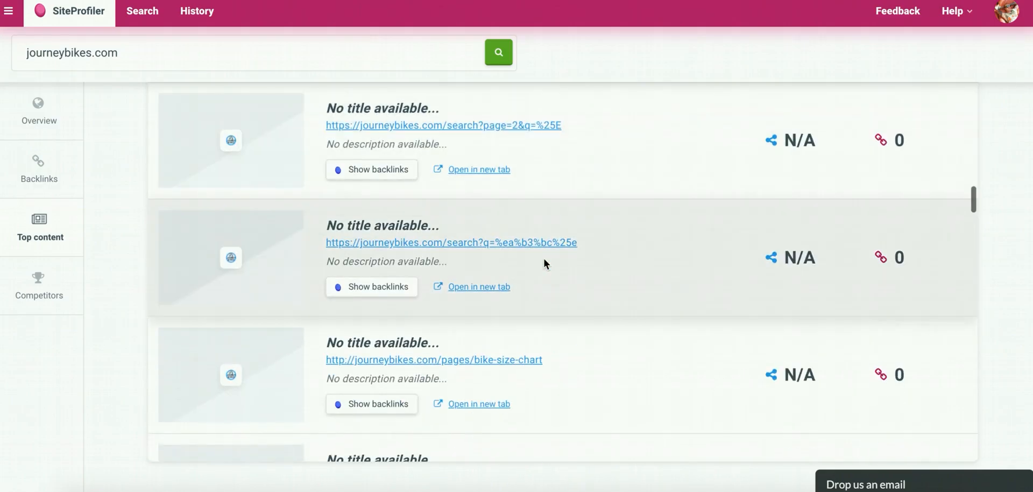
pyautogui.scroll(-4, 544, 261)
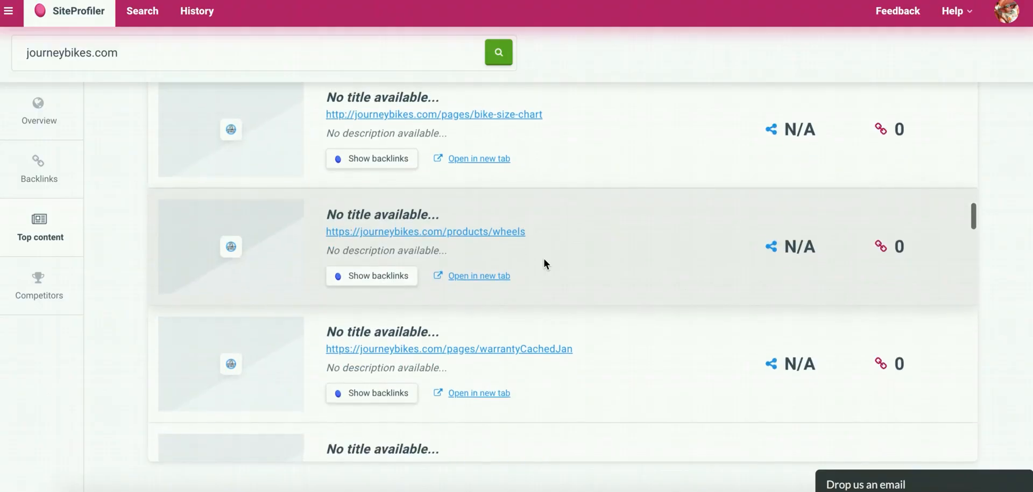
pyautogui.scroll(1, 541, 253)
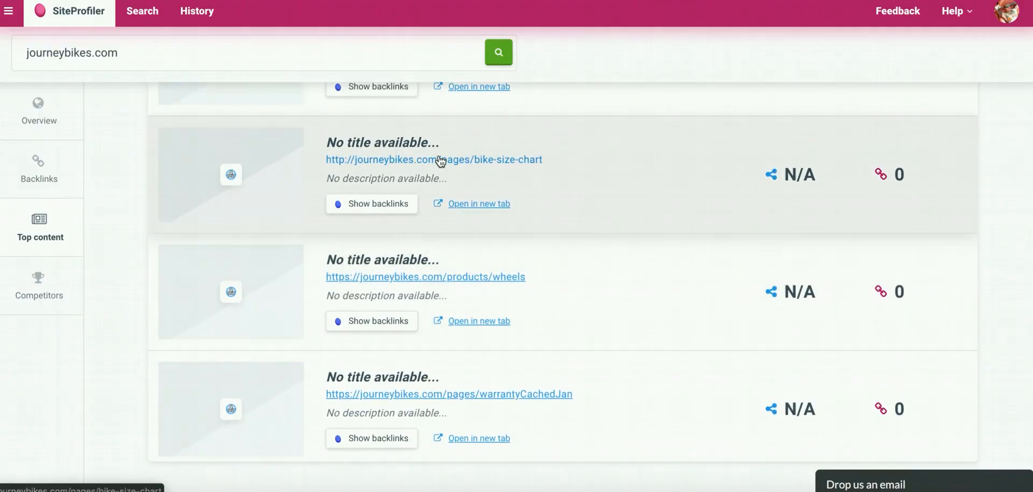
# Copy the bike-size-chart link from journeybikes.com's top content and paste it into cells M2 and M3 of the Content Marketing tab.
pyautogui.rightClick(429, 160)
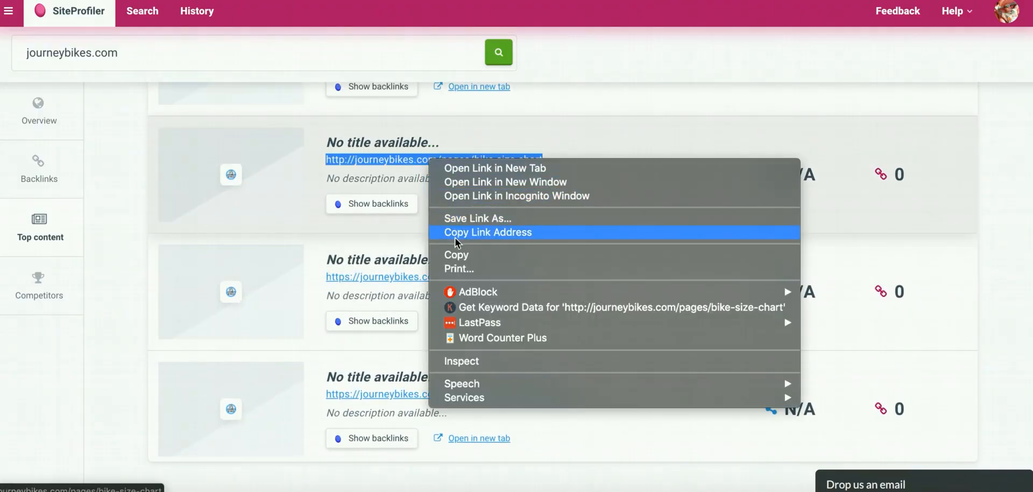
pyautogui.click(454, 255)
pyautogui.rightClick(445, 168)
pyautogui.click(473, 234)
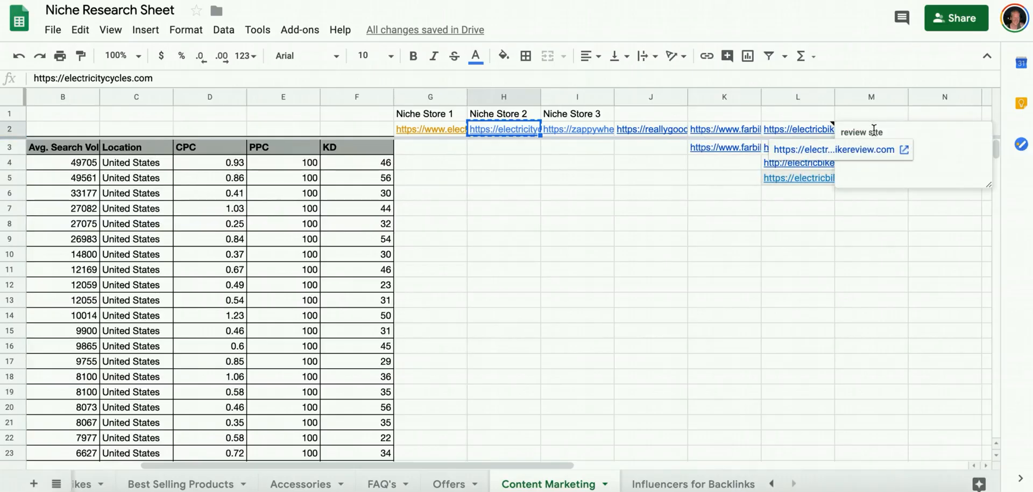
pyautogui.click(872, 130)
pyautogui.hotkey('ctrl', 'v')
pyautogui.click(875, 148)
pyautogui.hotkey('ctrl', 'v')
pyautogui.click(871, 129)
pyautogui.moveTo(138, 78); pyautogui.dragTo(140, 100)
pyautogui.press('BackSpace')
pyautogui.press('Tab')
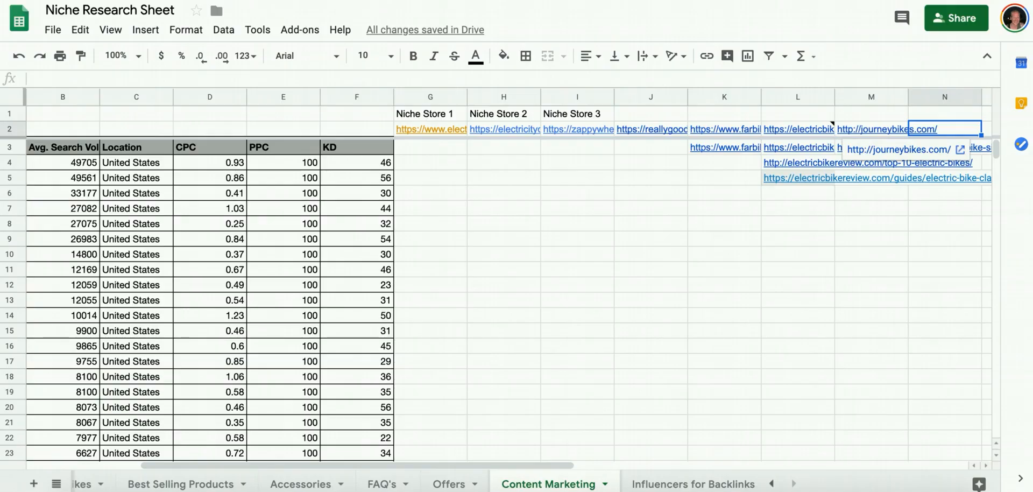
# Return to SiteProfiler and examine the remaining journeybikes.com top content entries for further useful articles.
pyautogui.hotkey('ctrl', 'Tab')
pyautogui.scroll(-5, 513, 239)
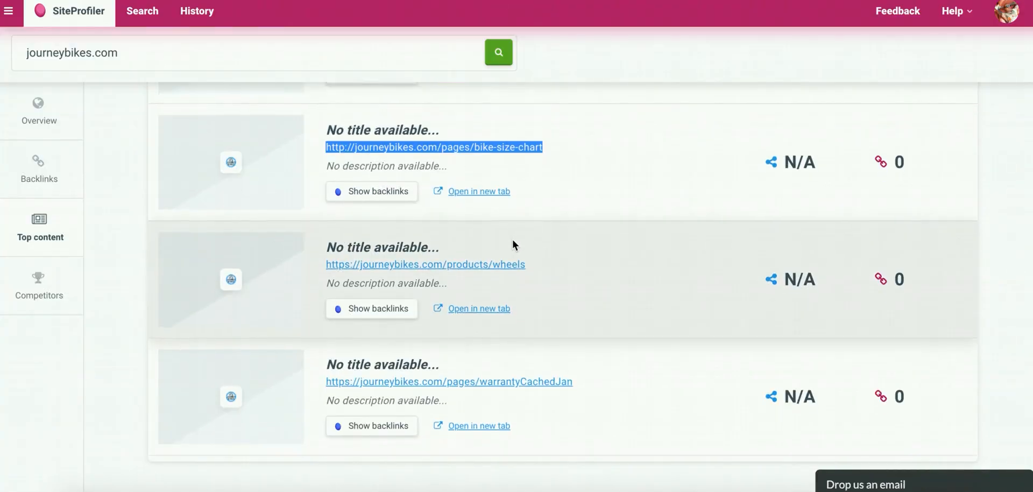
pyautogui.scroll(-6, 512, 244)
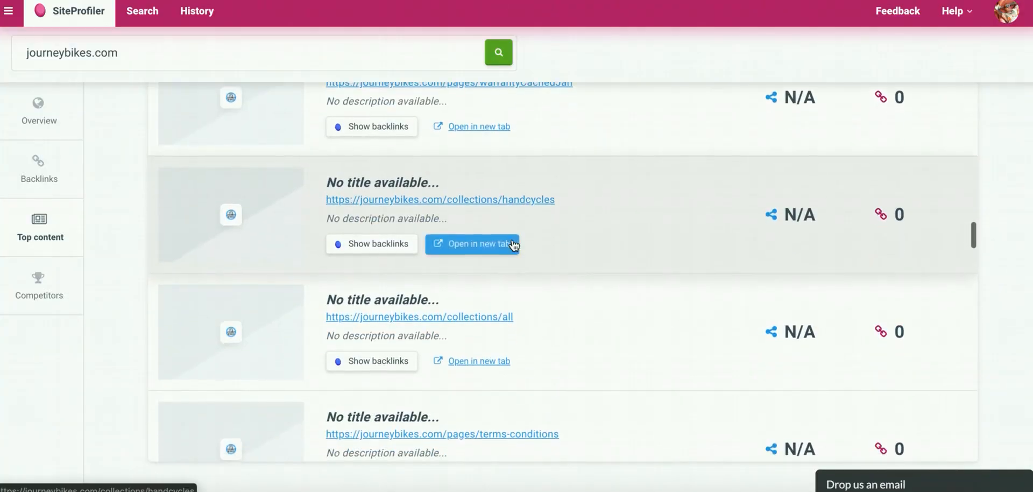
pyautogui.scroll(-8, 513, 239)
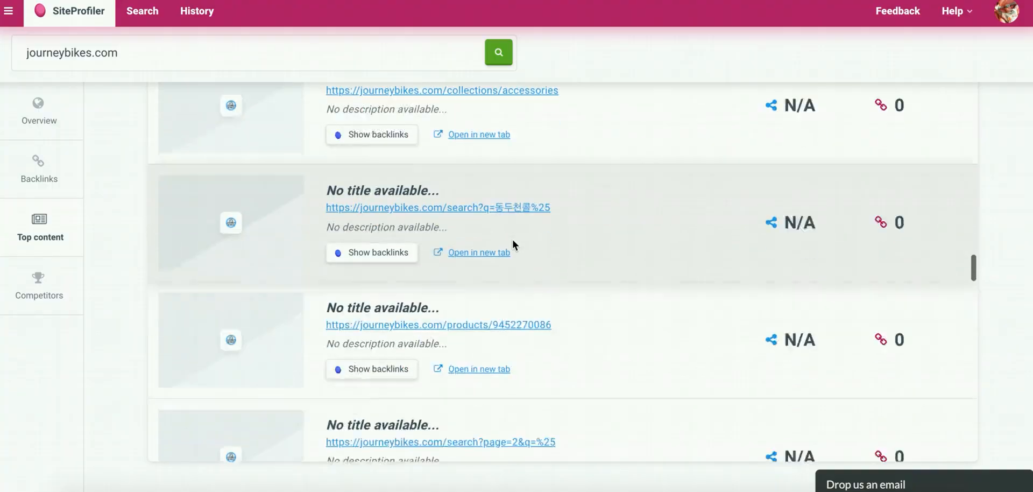
pyautogui.scroll(-8, 513, 244)
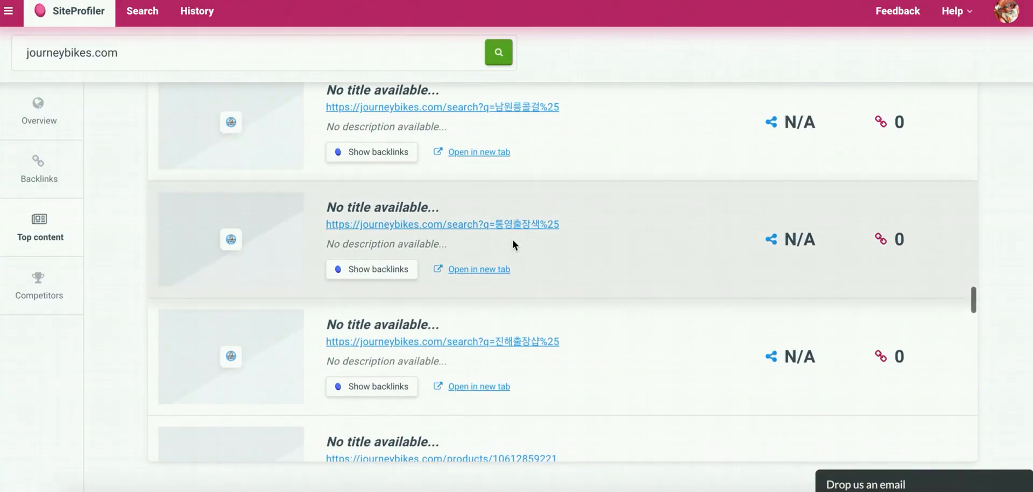
pyautogui.scroll(-7, 512, 243)
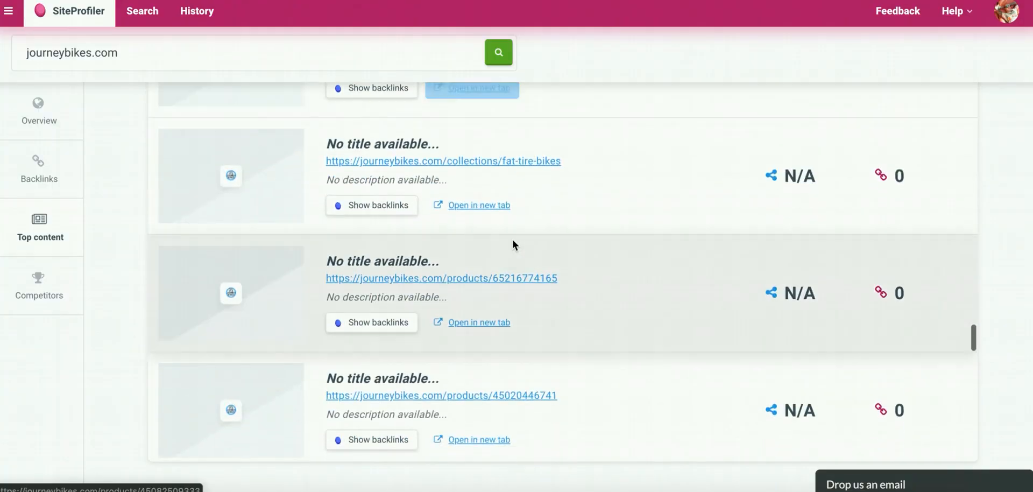
pyautogui.scroll(-3, 513, 239)
pyautogui.scroll(20, 512, 238)
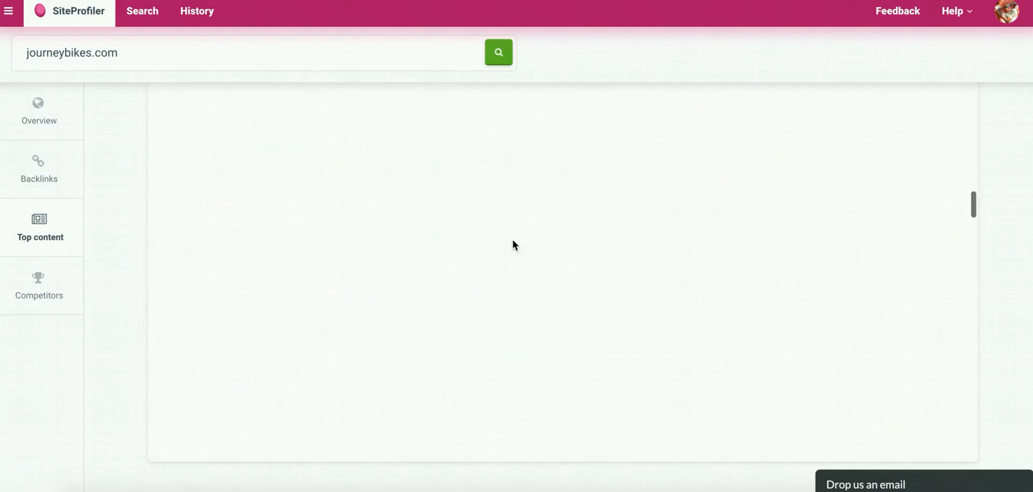
# Go back to the site overview and run a SiteProfiler search on bicycling.com.
pyautogui.click(41, 119)
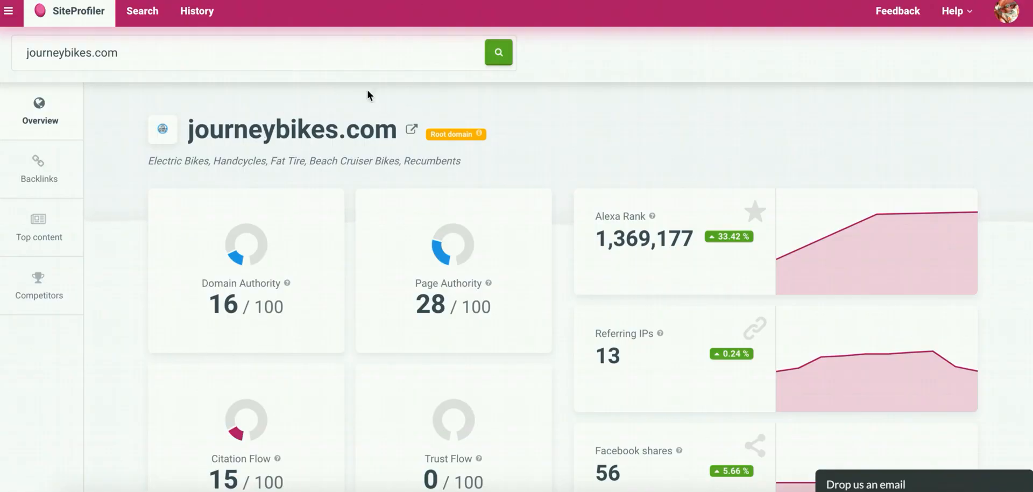
pyautogui.tripleClick(66, 52)
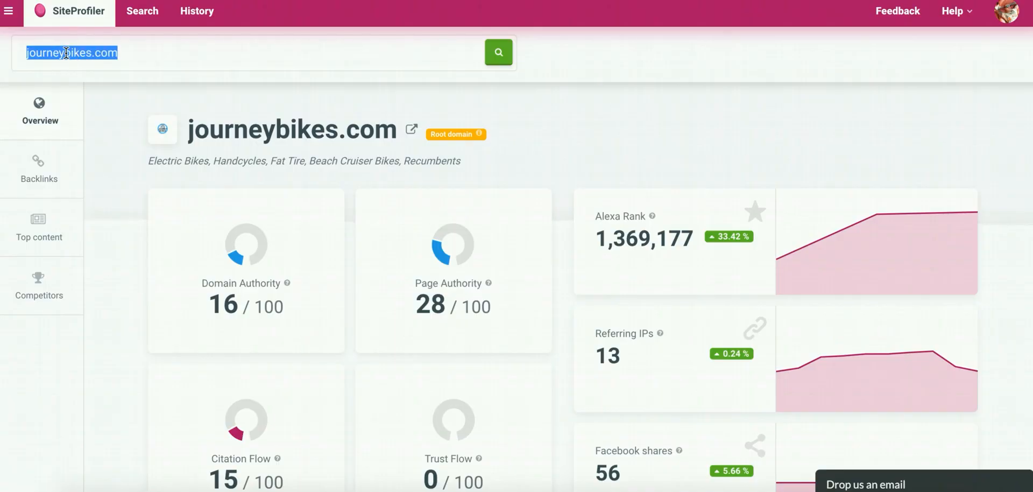
pyautogui.doubleClick(66, 53)
pyautogui.write('bicy')
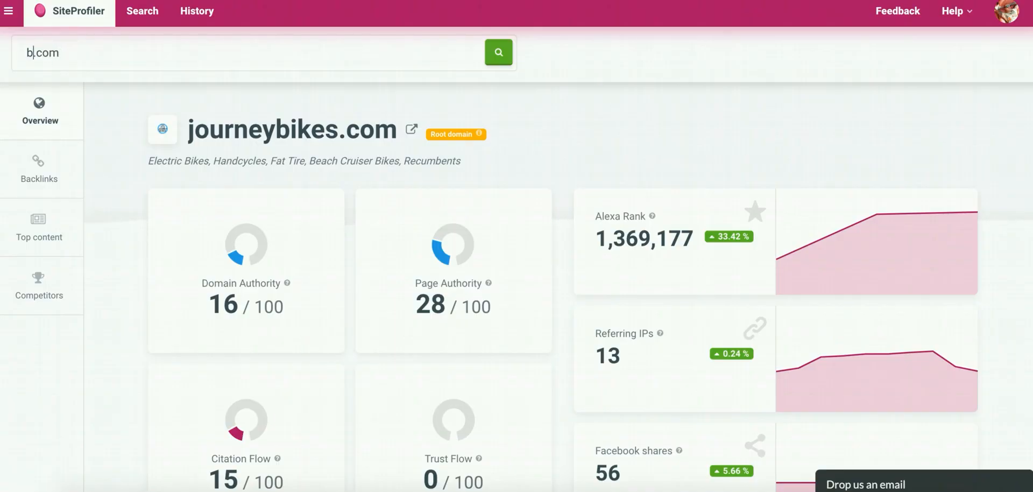
pyautogui.write('cling')
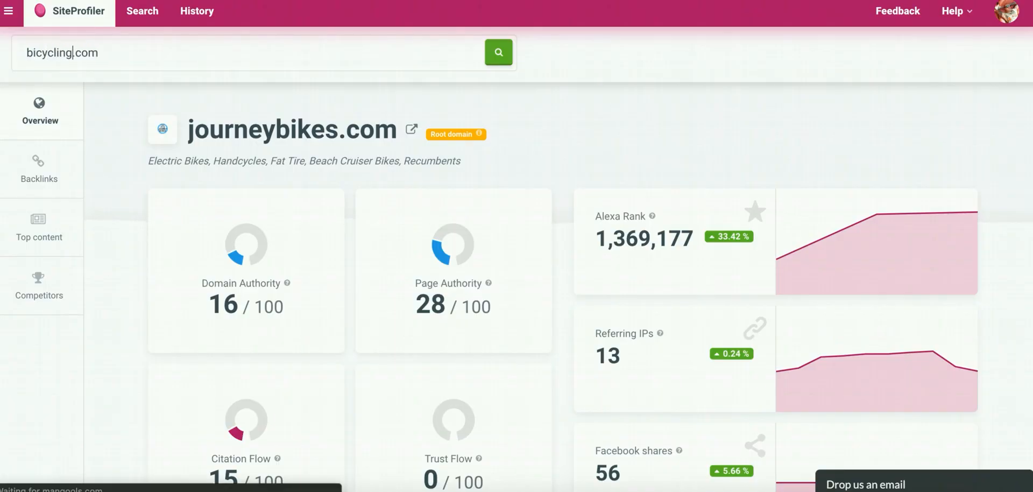
pyautogui.press('Return')
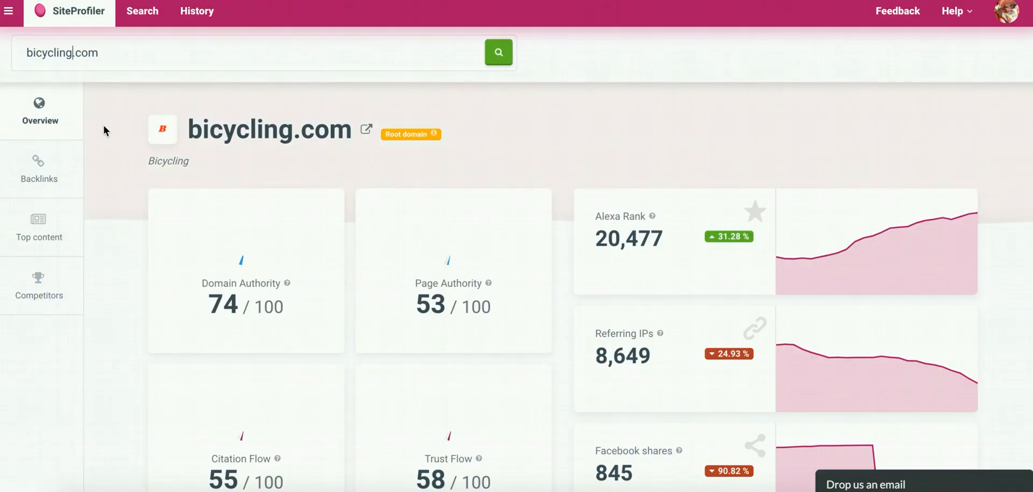
# Open bicycling.com's top content, rank it by referring domains, and look through the highest-ranked articles.
pyautogui.click(46, 222)
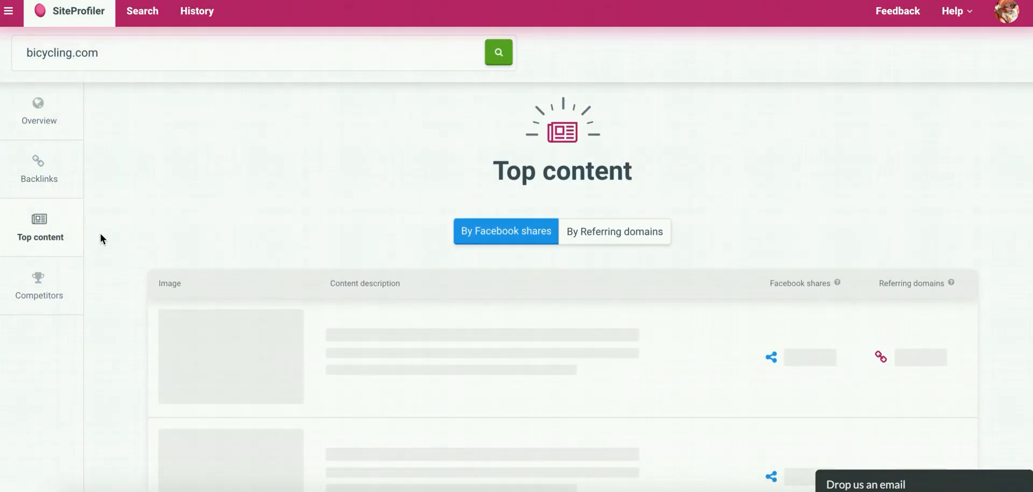
pyautogui.scroll(-3, 100, 234)
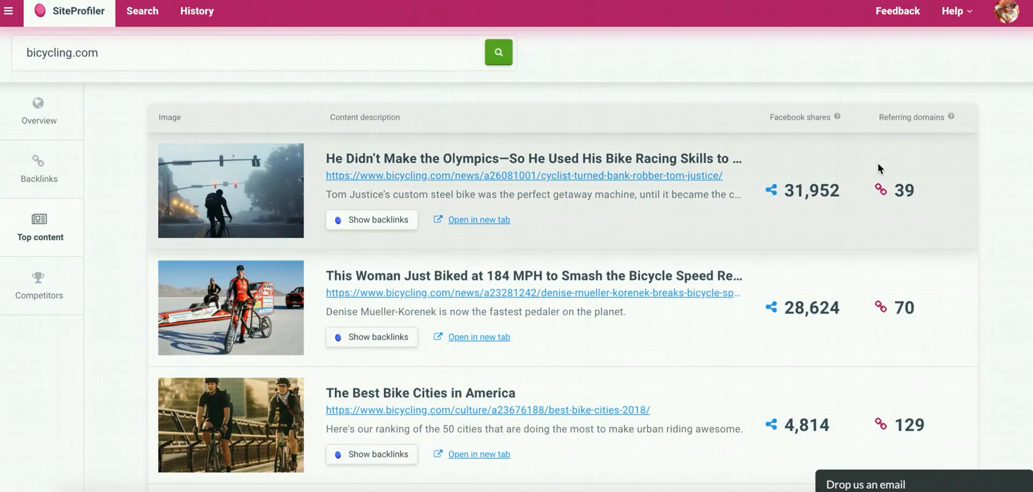
pyautogui.scroll(2, 712, 162)
pyautogui.click(622, 145)
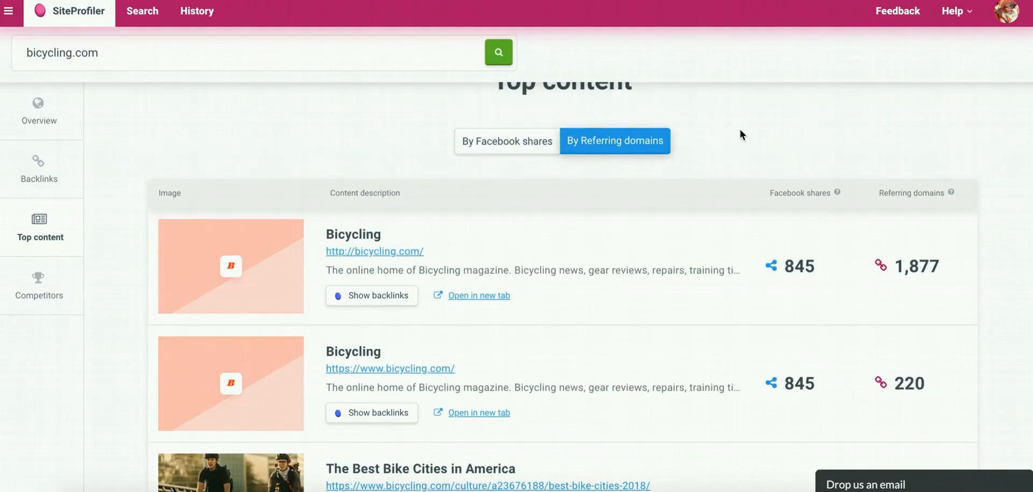
pyautogui.scroll(-2, 740, 132)
pyautogui.scroll(-4, 740, 132)
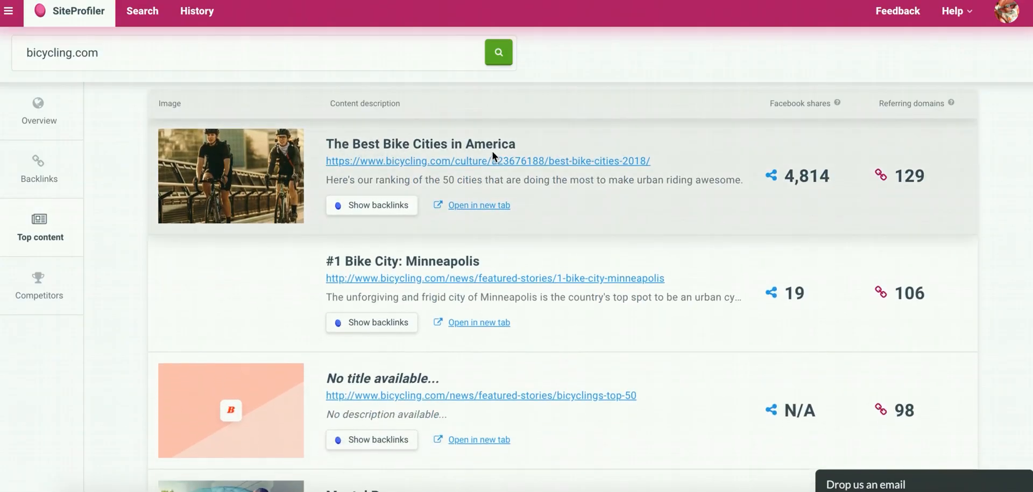
# Copy the link of "The Best Bike Cities in America" article and paste it into cell N3 of the Niche Research Sheet.
pyautogui.rightClick(489, 161)
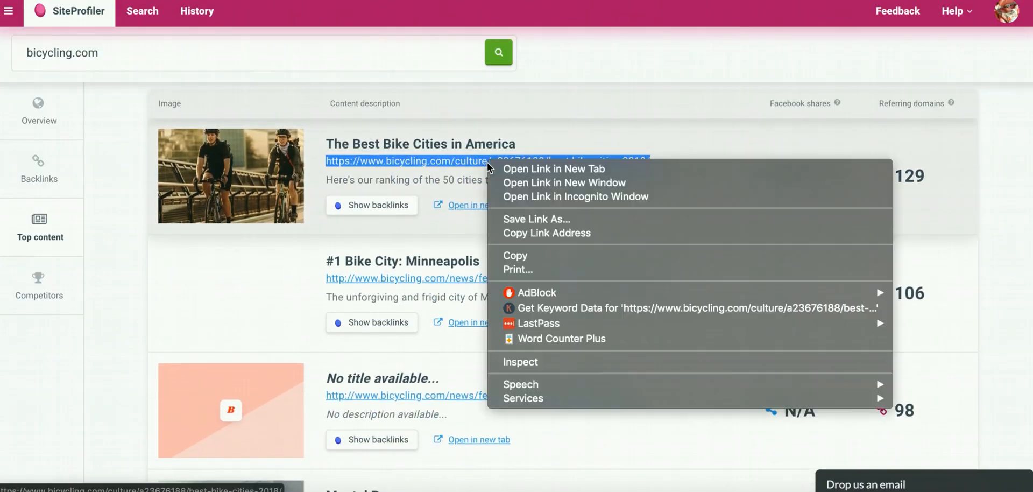
pyautogui.click(503, 232)
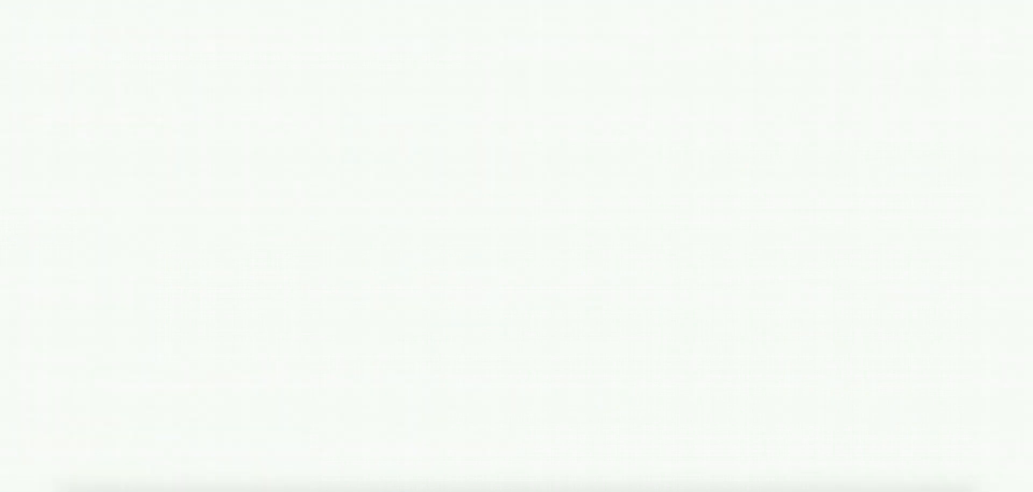
pyautogui.hscroll(2, 931, 130)
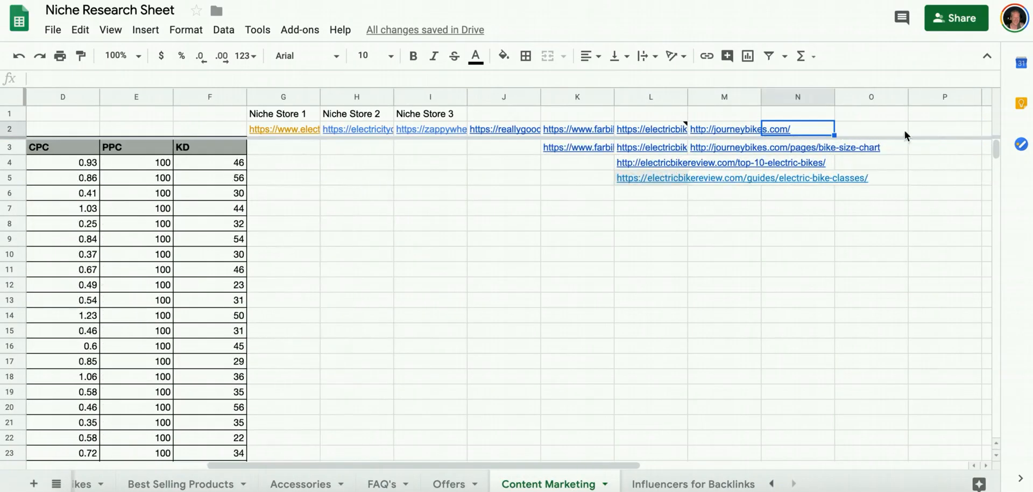
pyautogui.click(799, 145)
pyautogui.hotkey('ctrl', 'v')
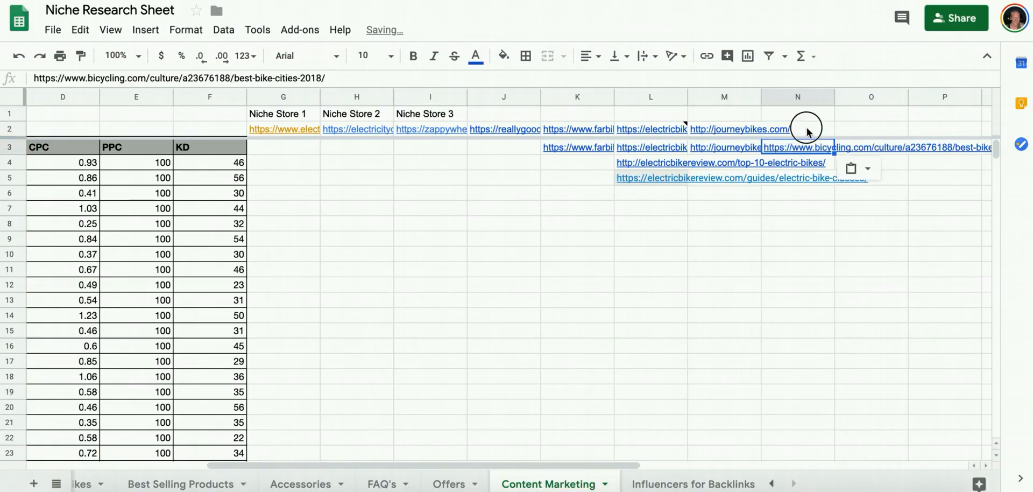
pyautogui.click(805, 129)
pyautogui.hotkey('ctrl', 'v')
pyautogui.click(148, 86)
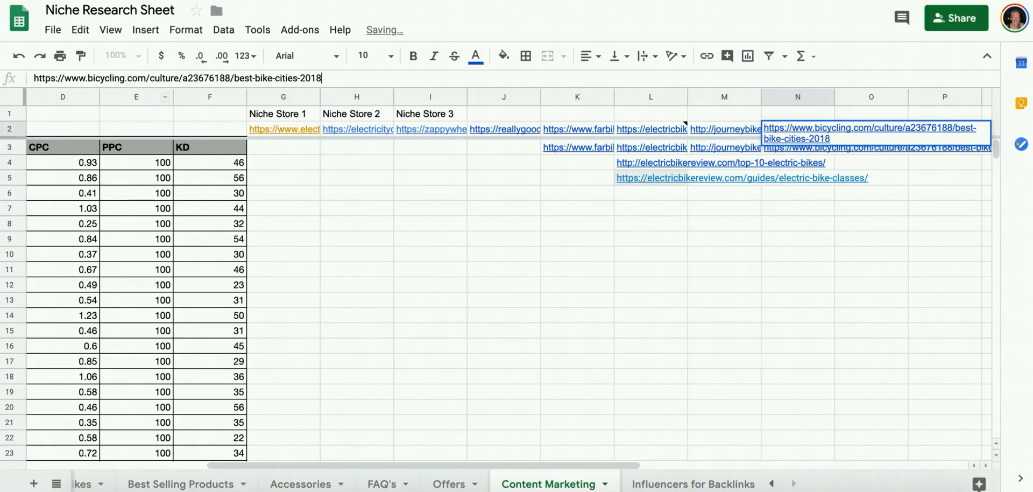
pyautogui.hotkey('shift', 'End')
pyautogui.press('BackSpace')
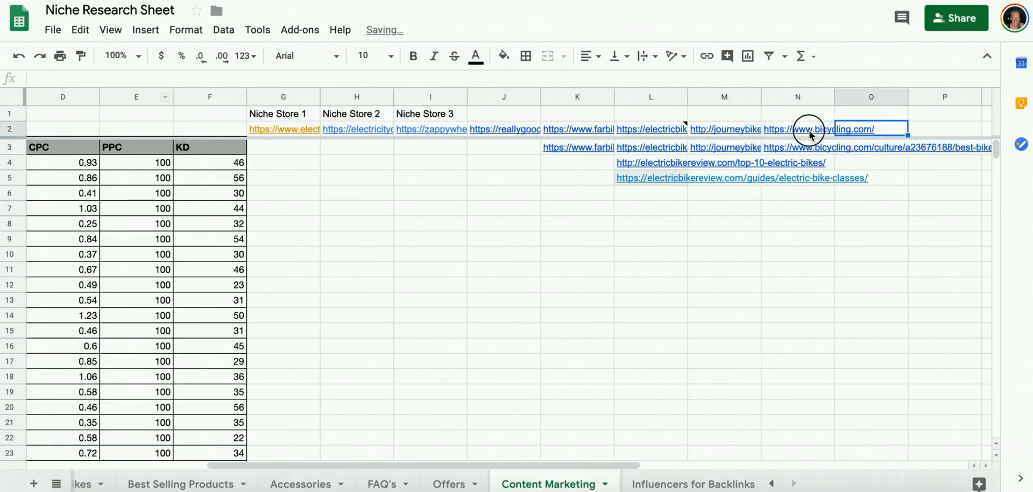
# Insert a note reading "niche news site" on cell N2, the bicycling.com site address.
pyautogui.rightClick(809, 130)
pyautogui.scroll(-2, 879, 425)
pyautogui.click(879, 424)
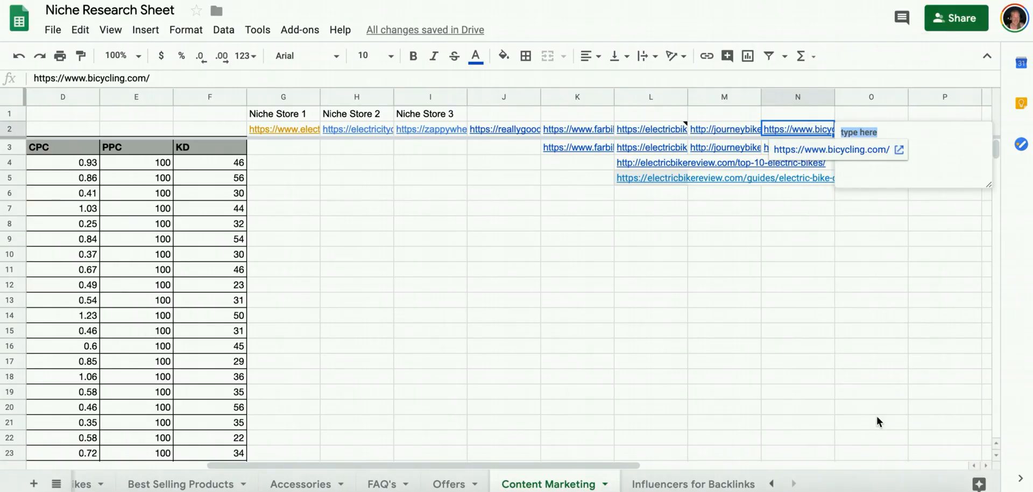
pyautogui.write('news sie')
pyautogui.press('BackSpace')
pyautogui.press('BackSpace')
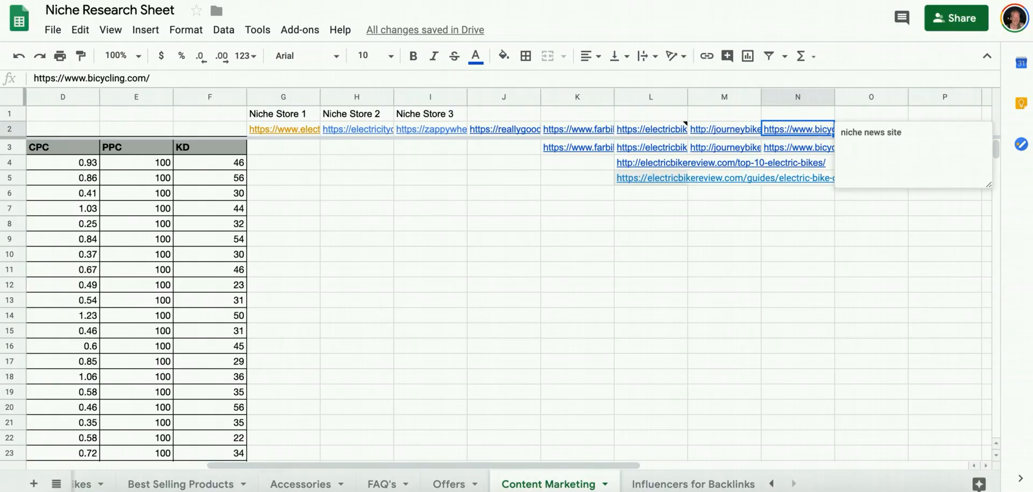
pyautogui.click(794, 163)
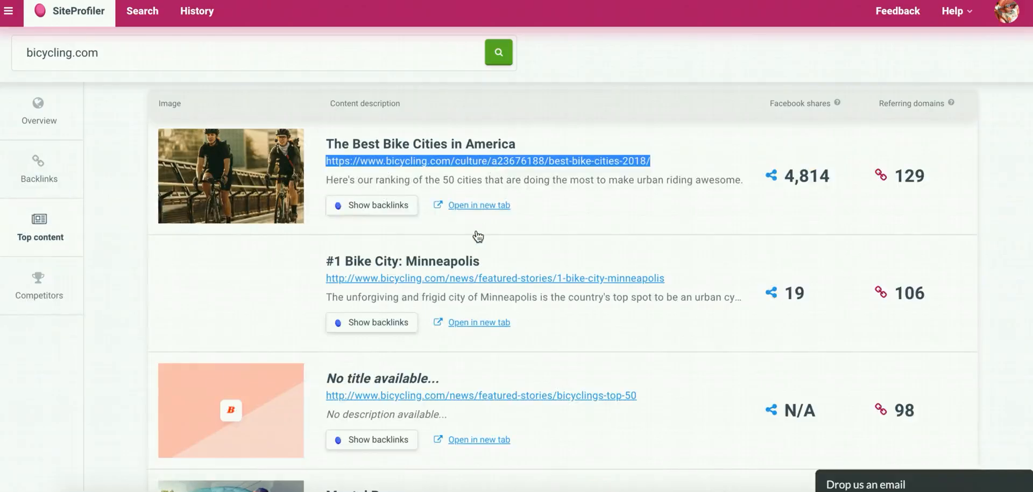
# Copy the link of bicycling.com's "#1 Bike City: Minneapolis" article and paste it into cell N4 of the Niche Research Sheet.
pyautogui.scroll(-3, 477, 230)
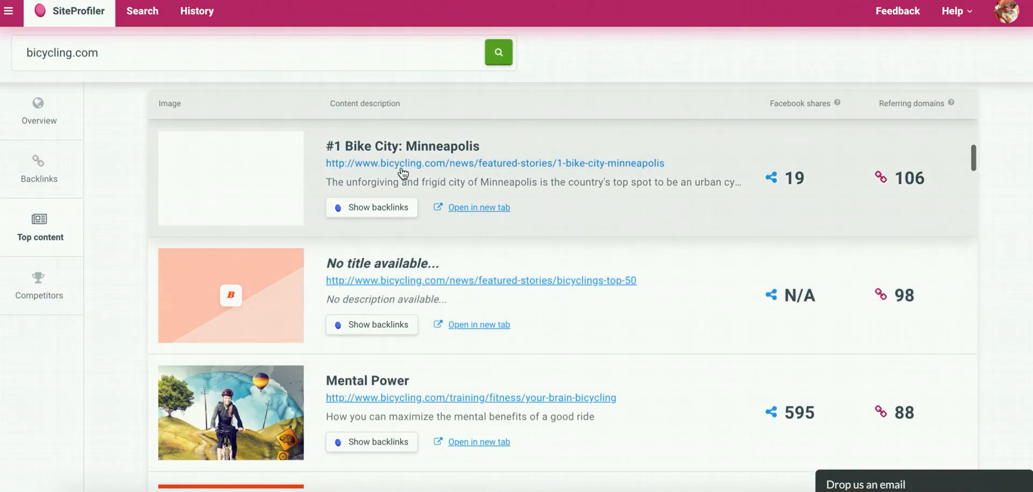
pyautogui.rightClick(425, 163)
pyautogui.click(516, 255)
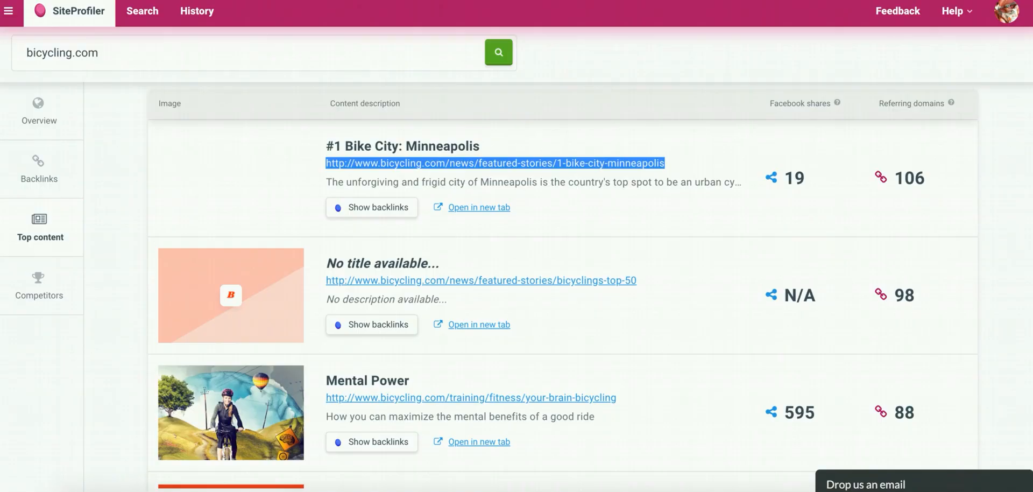
pyautogui.hotkey('ctrl', 'Tab')
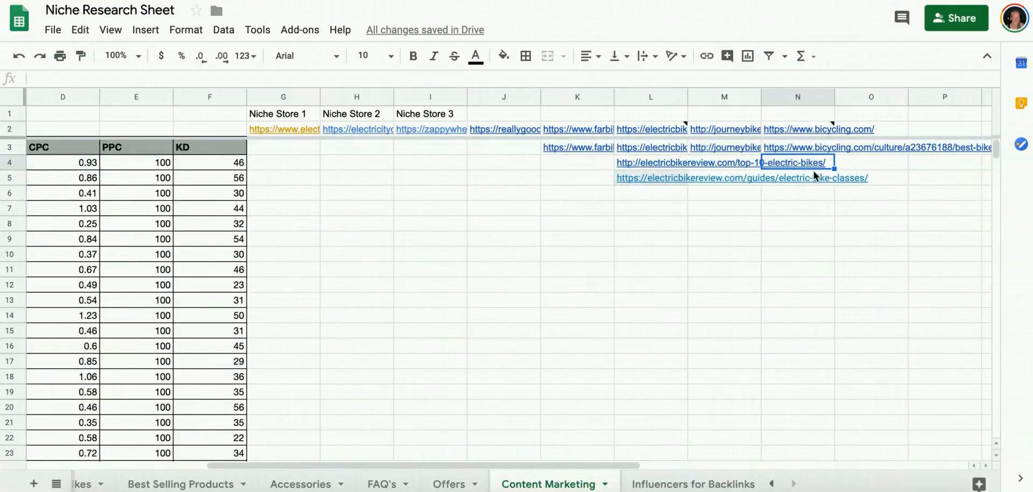
pyautogui.hotkey('ctrl', 'v')
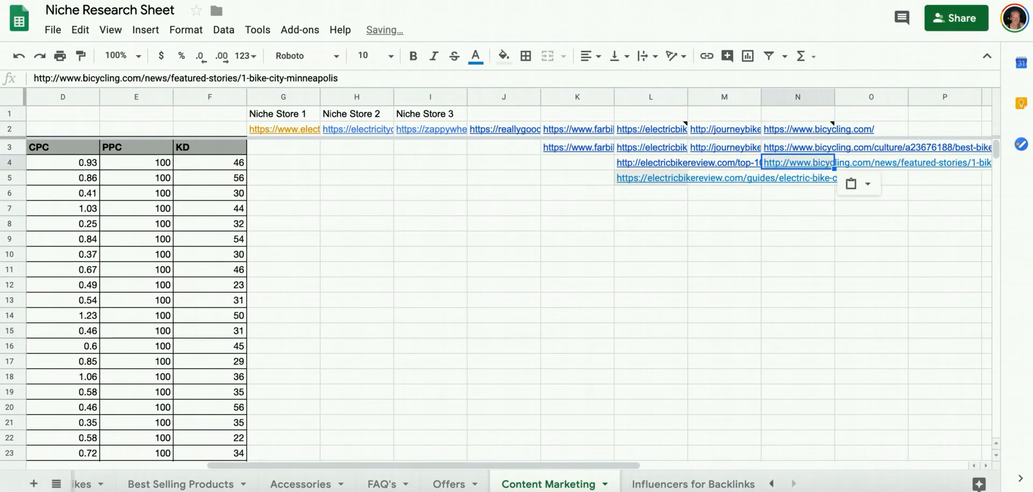
# Copy the link of the "Mental Power" article from bicycling.com's top content and paste it into cell N5.
pyautogui.hotkey('ctrl', 'shift', 'Tab')
pyautogui.scroll(-2, 427, 179)
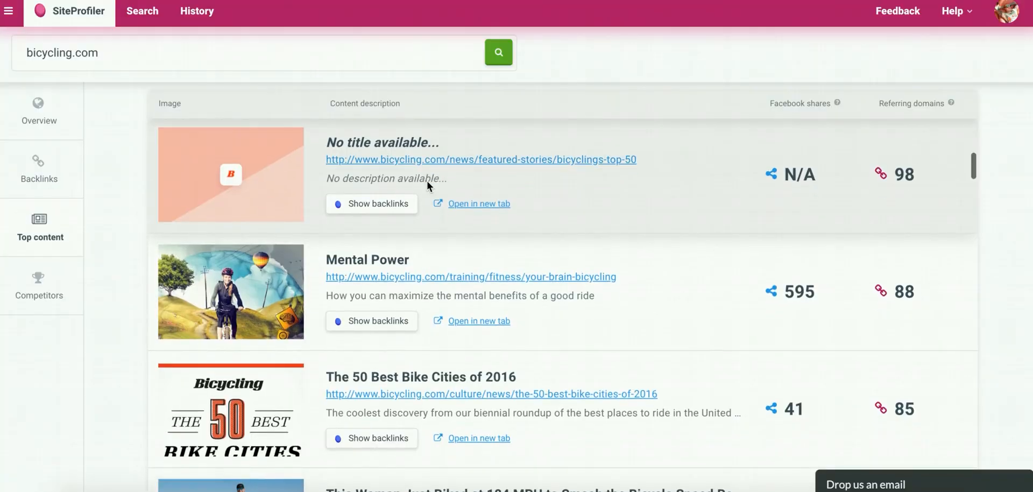
pyautogui.scroll(-2, 427, 180)
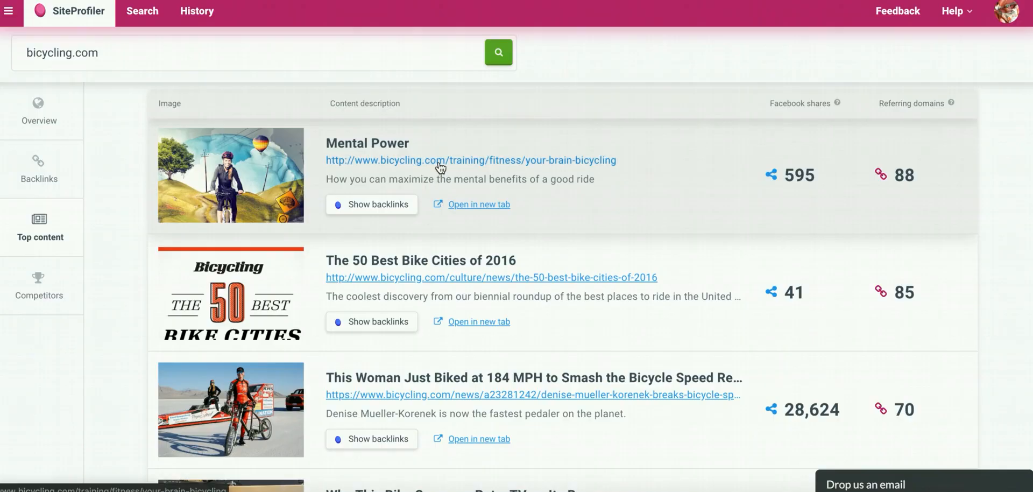
pyautogui.rightClick(439, 162)
pyautogui.click(479, 254)
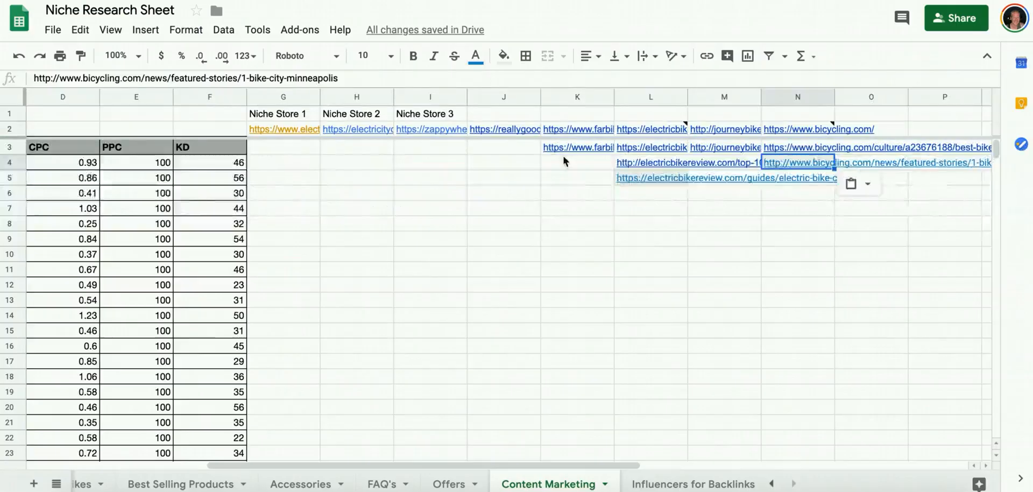
pyautogui.click(794, 178)
pyautogui.hotkey('ctrl', 'v')
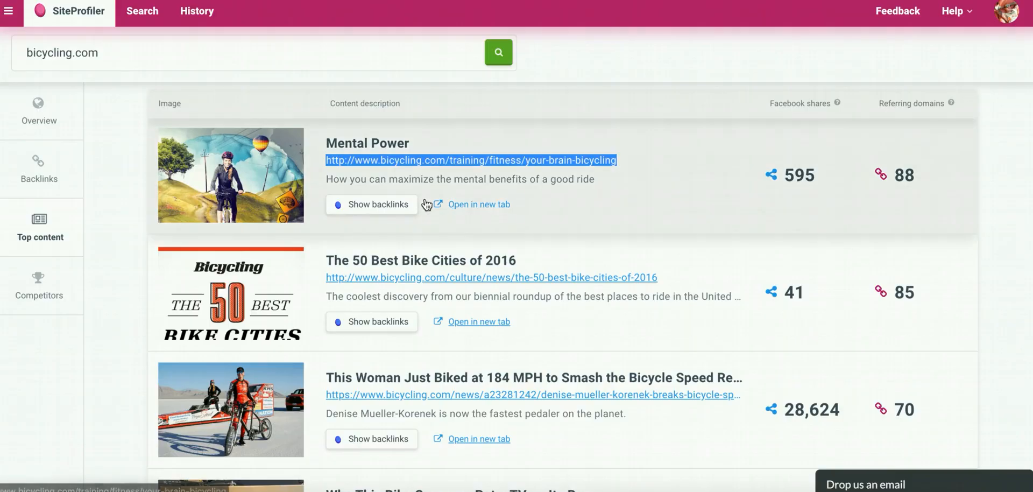
# Return to SiteProfiler and examine the titles, shares and referring domains of the bicycling.com articles ranked below "Mental Power".
pyautogui.scroll(-2, 425, 203)
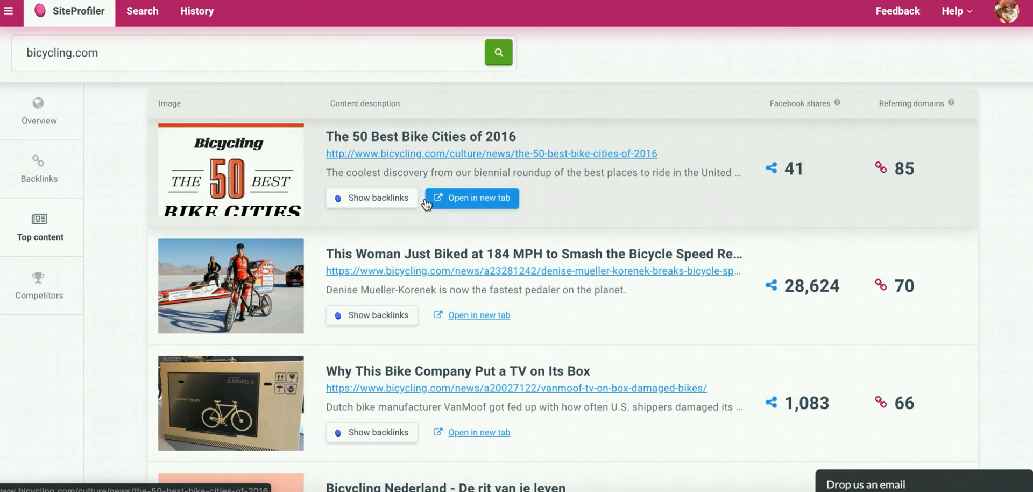
pyautogui.scroll(-2, 428, 158)
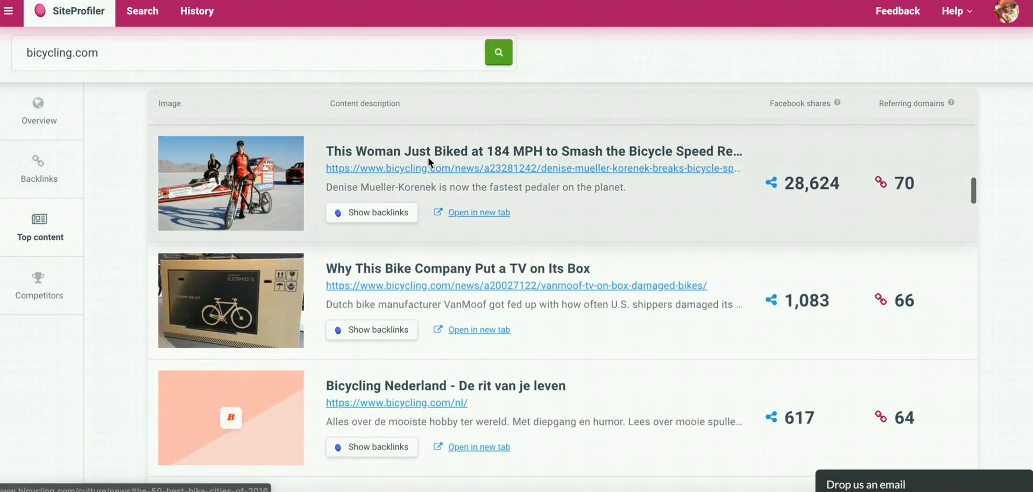
pyautogui.scroll(-1, 428, 157)
pyautogui.scroll(1, 428, 160)
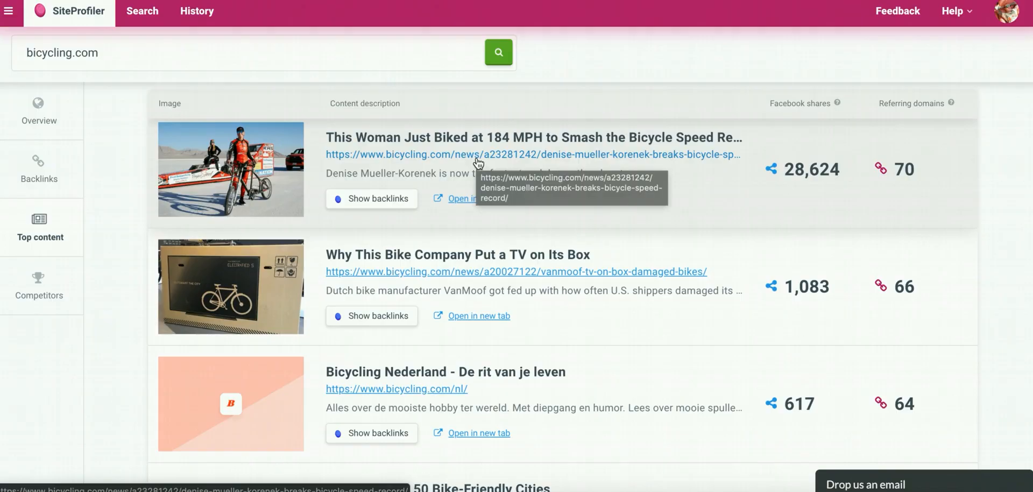
pyautogui.scroll(-2, 452, 160)
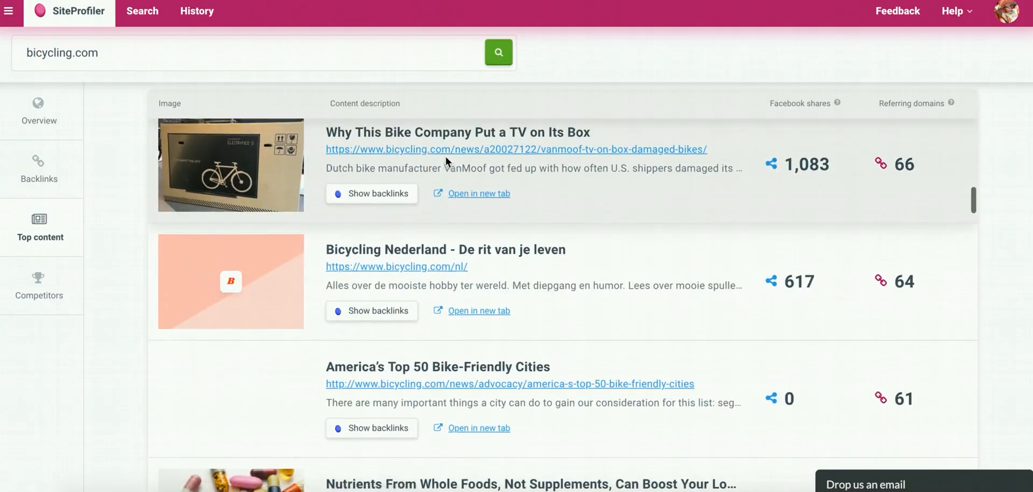
pyautogui.scroll(2, 445, 157)
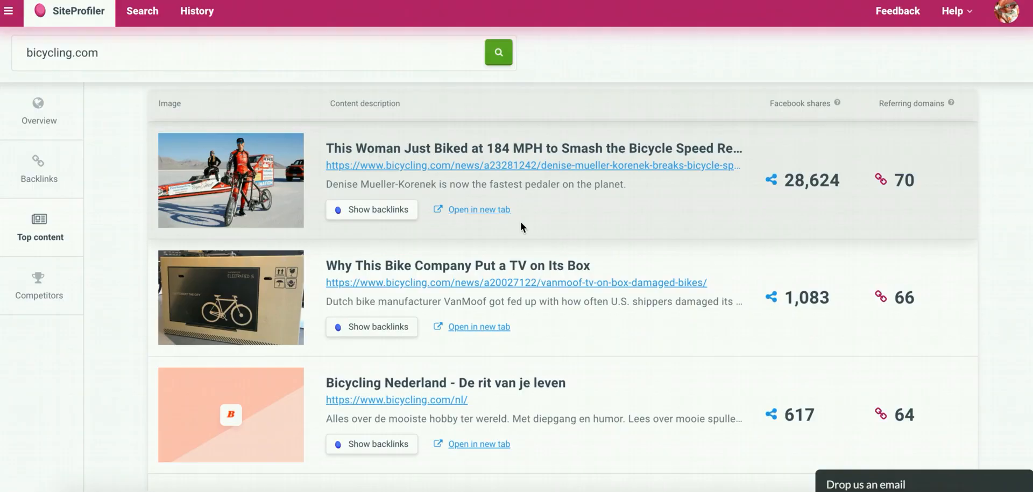
pyautogui.scroll(-2, 492, 185)
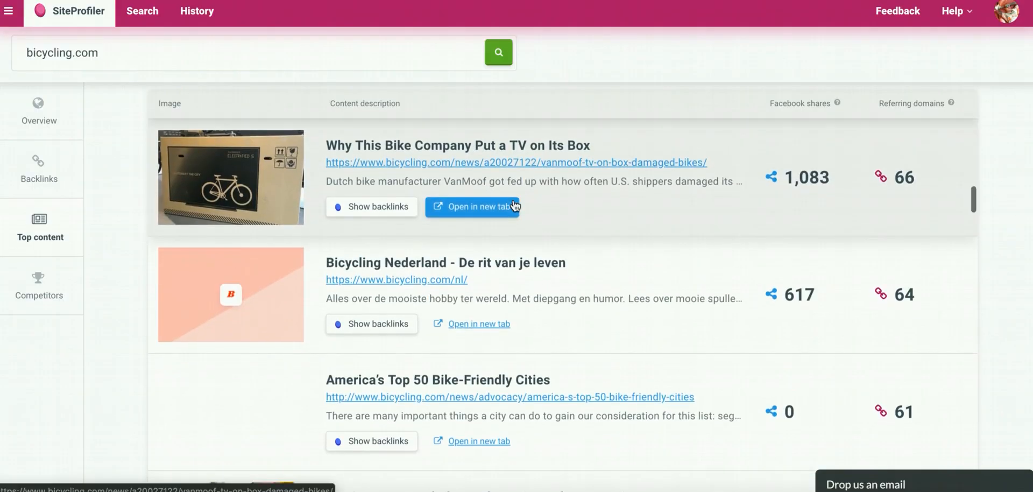
pyautogui.scroll(-2, 516, 206)
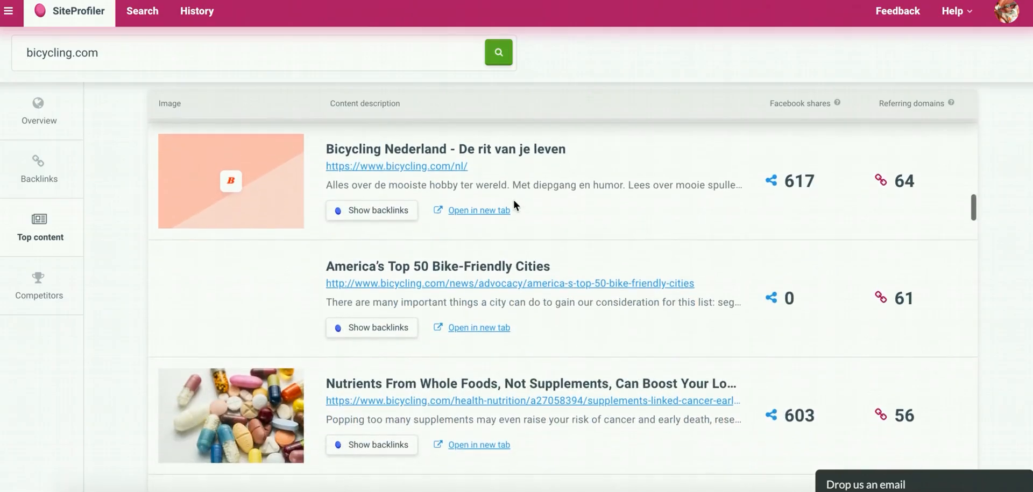
pyautogui.scroll(-3, 514, 201)
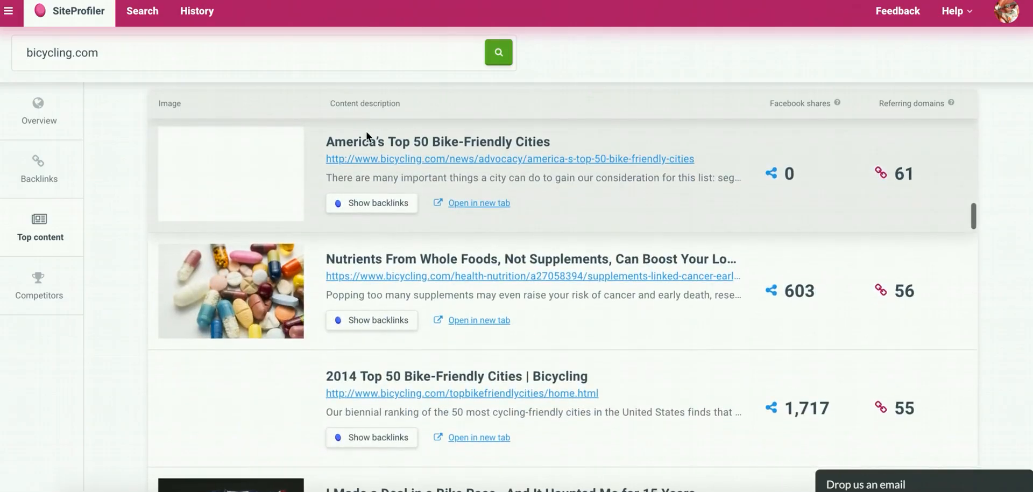
# Copy the link of the "Nutrients From Whole Foods, Not Supplements" article and paste it into cell N6 of the sheet.
pyautogui.scroll(-3, 571, 279)
pyautogui.scroll(-2, 570, 277)
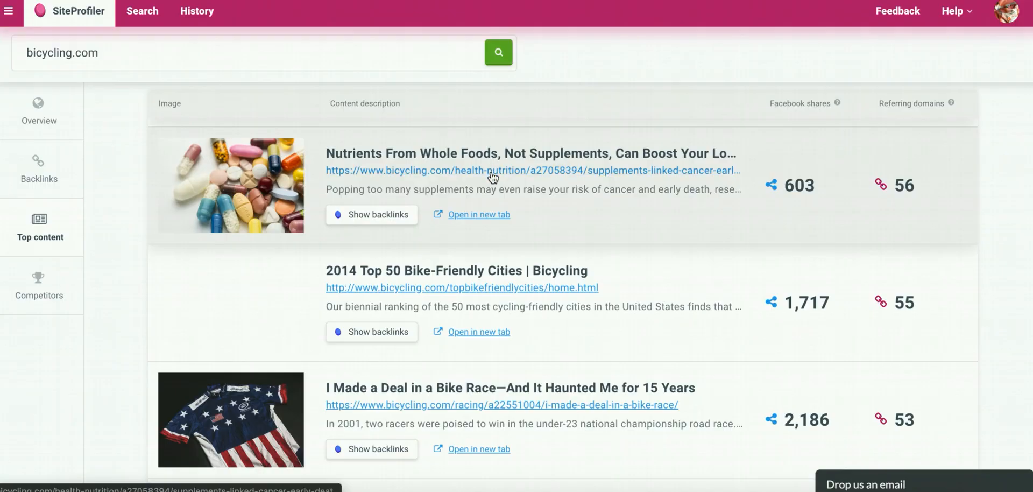
pyautogui.rightClick(491, 171)
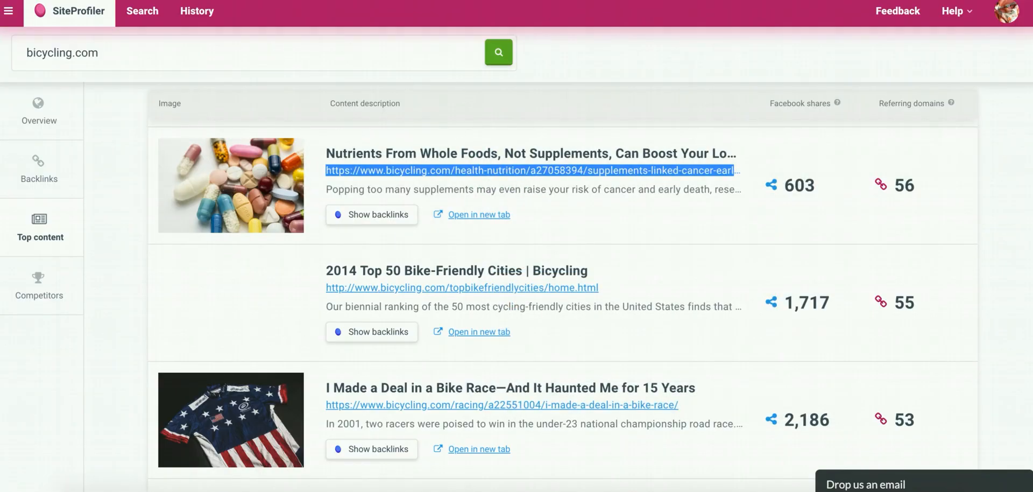
pyautogui.hotkey('ctrl', 'Tab')
pyautogui.click(811, 194)
pyautogui.hotkey('ctrl', 'v')
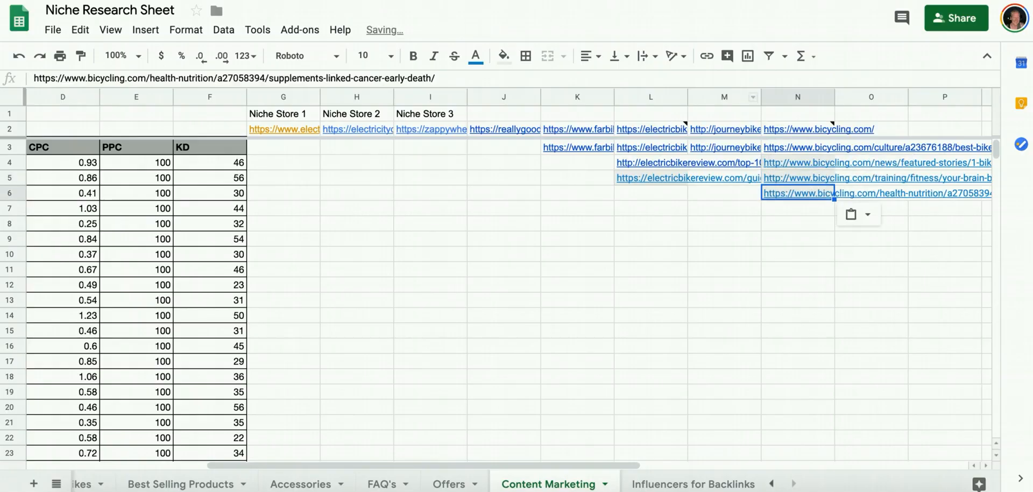
# Copy the link of the "How Your Chiropractor Knows You're a Cyclist" article and paste it into cell N7.
pyautogui.hotkey('ctrl', 'shift', 'Tab')
pyautogui.scroll(-5, 461, 218)
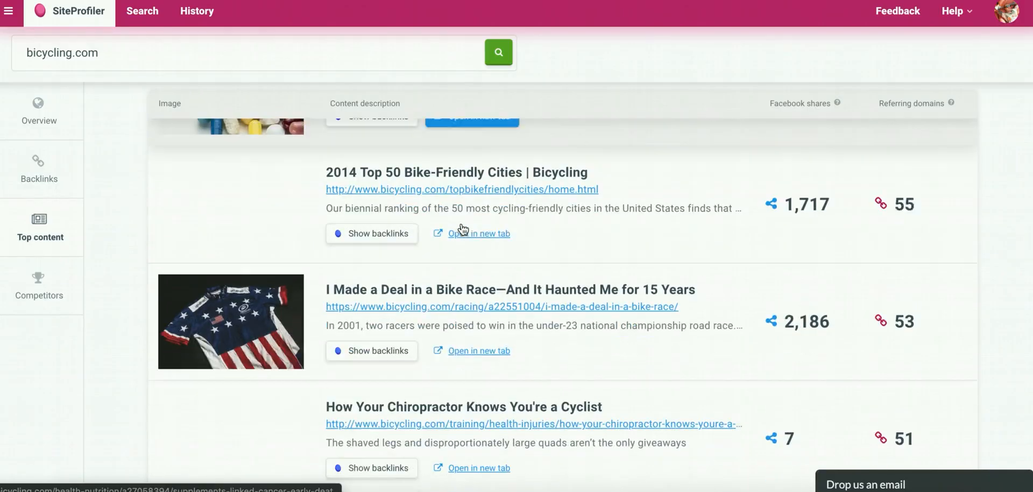
pyautogui.scroll(-2, 461, 223)
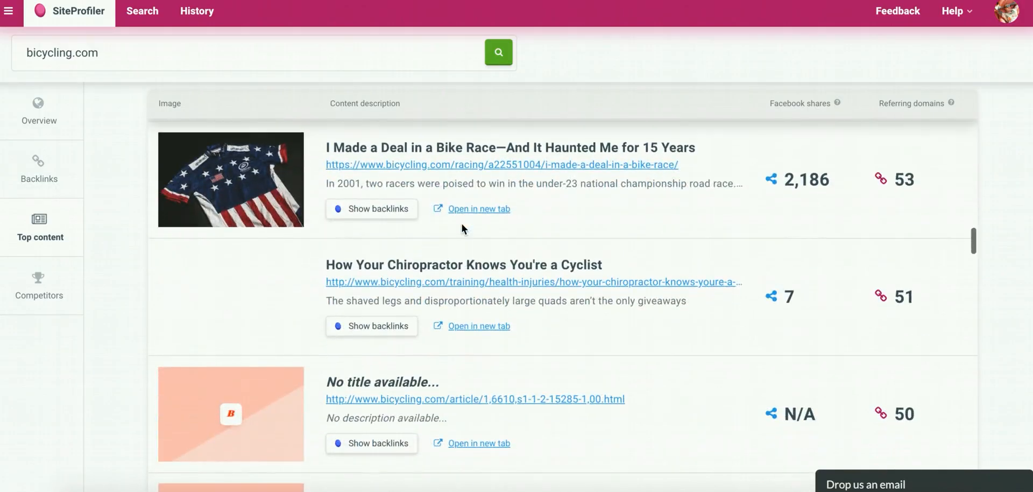
pyautogui.scroll(-2, 484, 185)
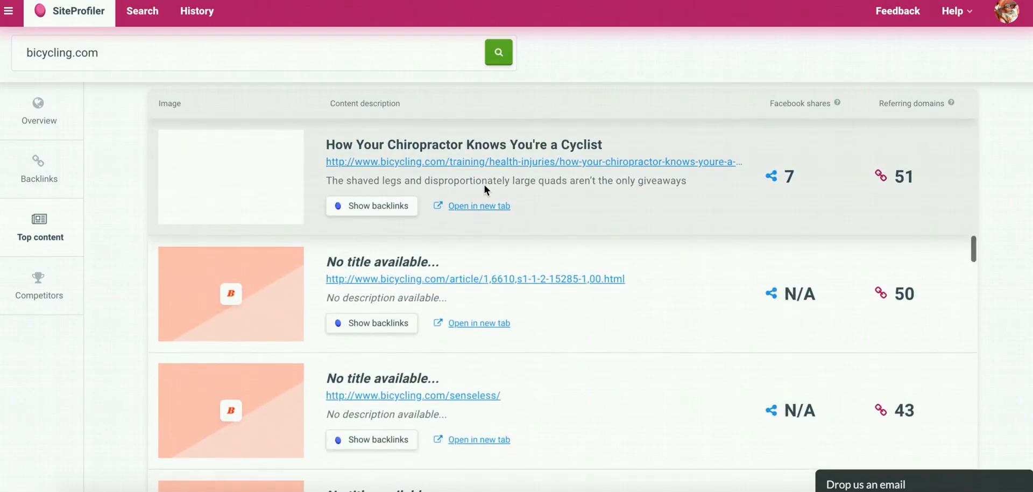
pyautogui.rightClick(498, 161)
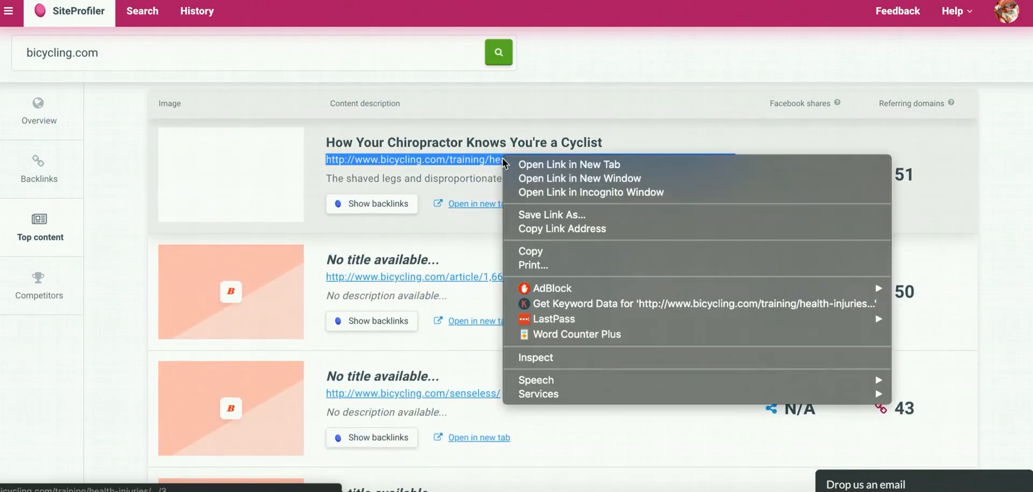
pyautogui.click(531, 251)
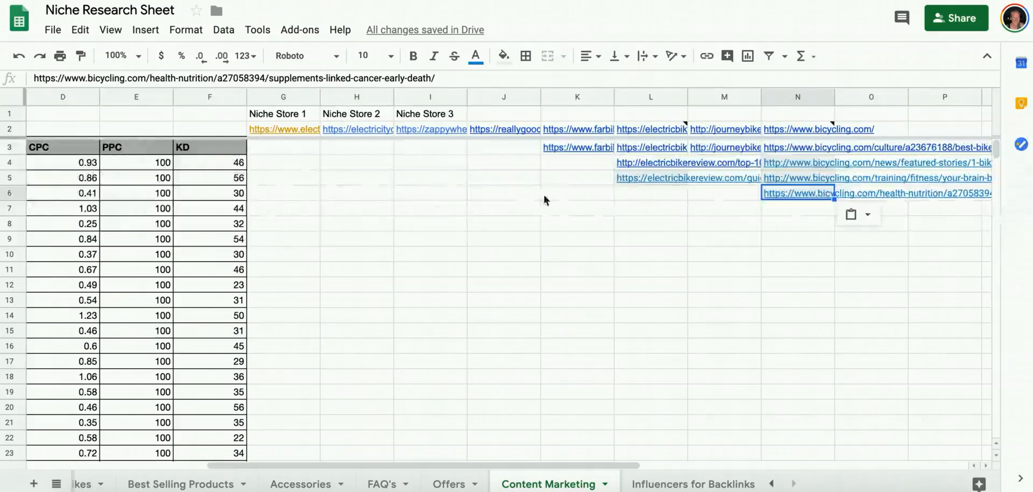
pyautogui.click(772, 215)
pyautogui.hotkey('ctrl', 'v')
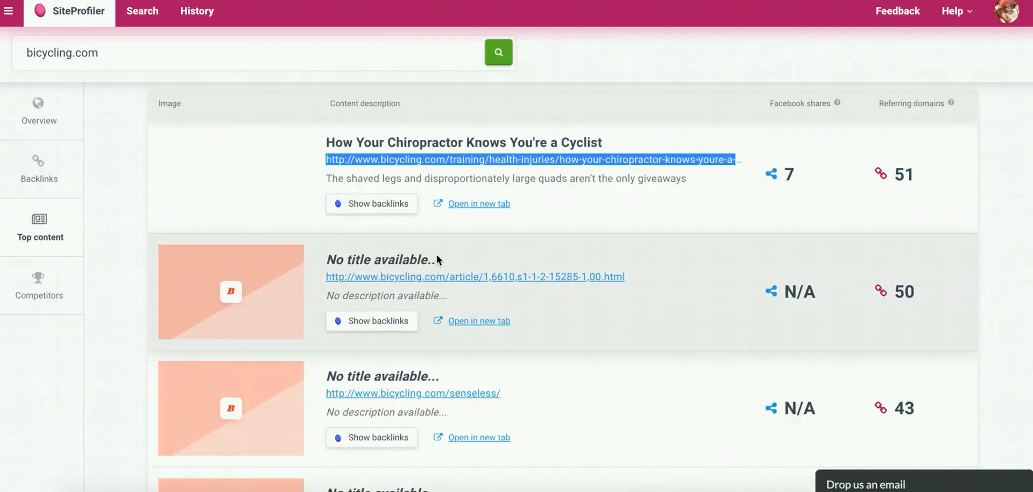
# Copy the link of the "Bike Boulder, Colorado" article and paste it into cell N8 of the sheet.
pyautogui.scroll(-5, 436, 256)
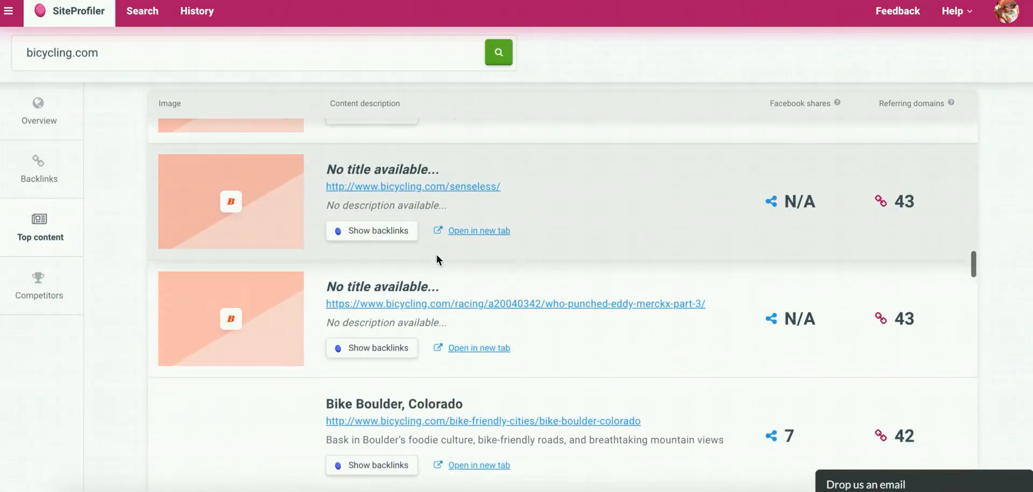
pyautogui.scroll(-4, 437, 260)
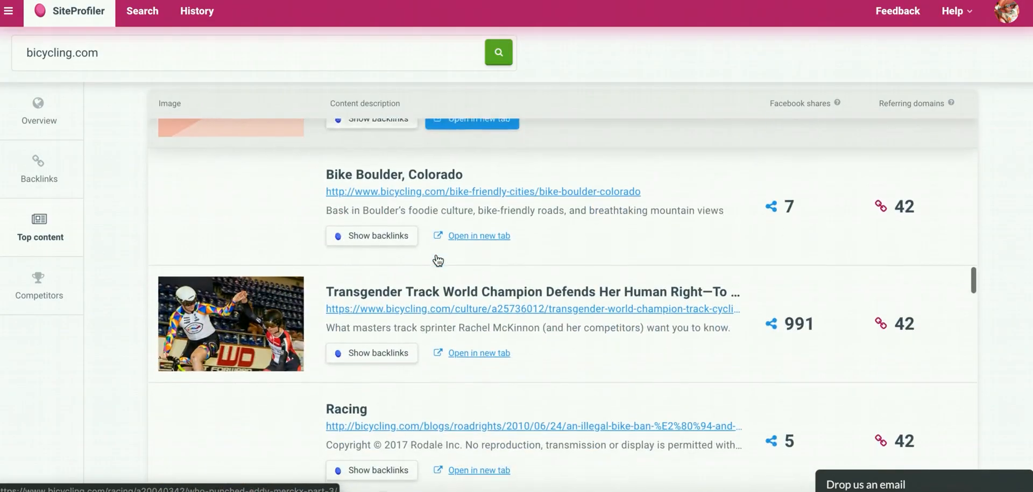
pyautogui.scroll(-1, 436, 258)
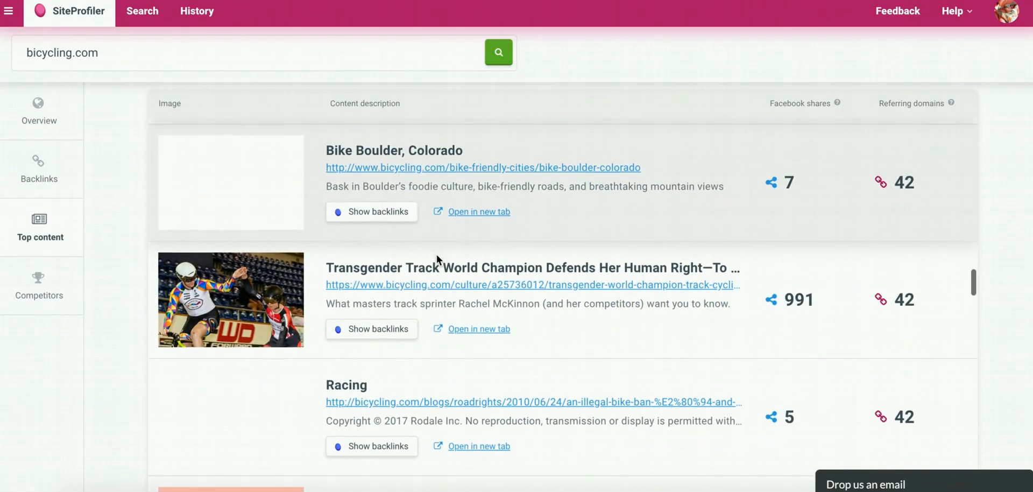
pyautogui.rightClick(437, 167)
pyautogui.click(487, 261)
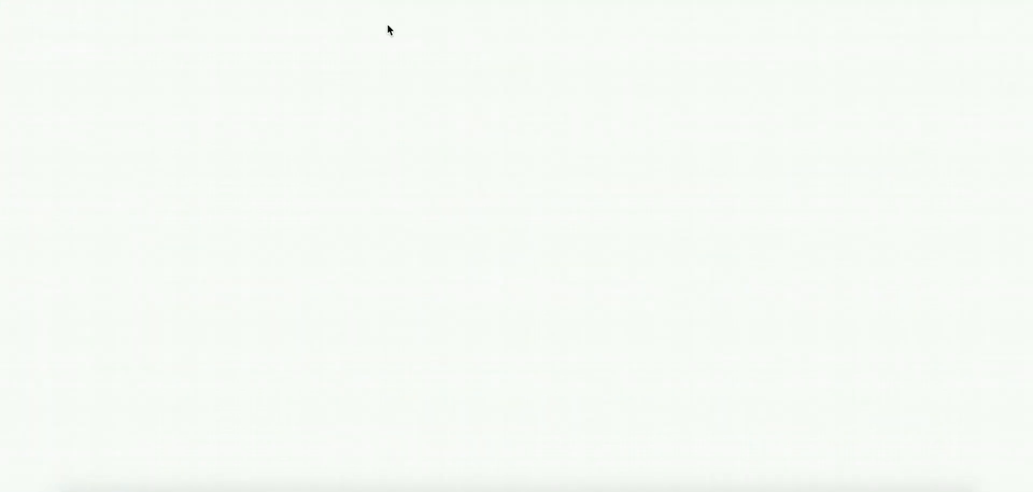
pyautogui.click(780, 225)
pyautogui.hotkey('ctrl', 'v')
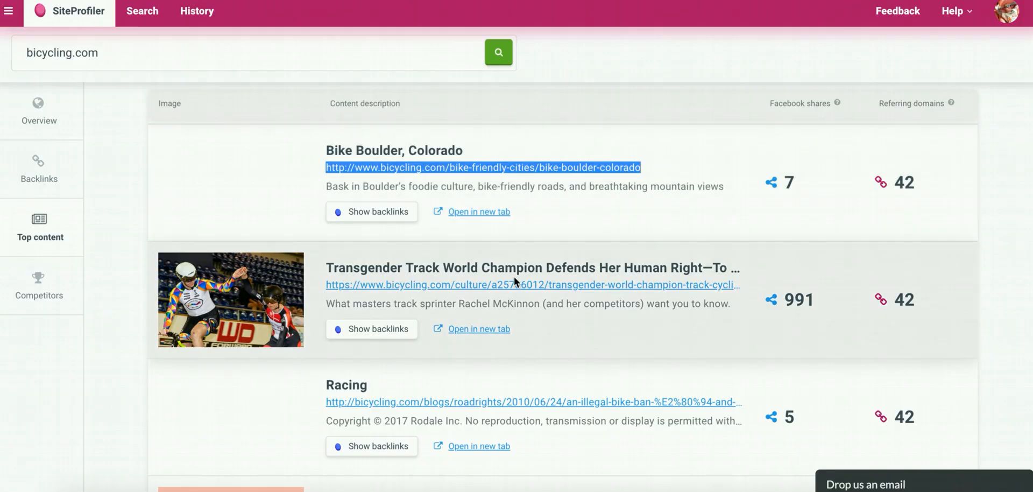
# Copy the link of the "How to Add More Probiotics to Your Diet for Better Health" article and paste it into cell N9.
pyautogui.scroll(-2, 514, 276)
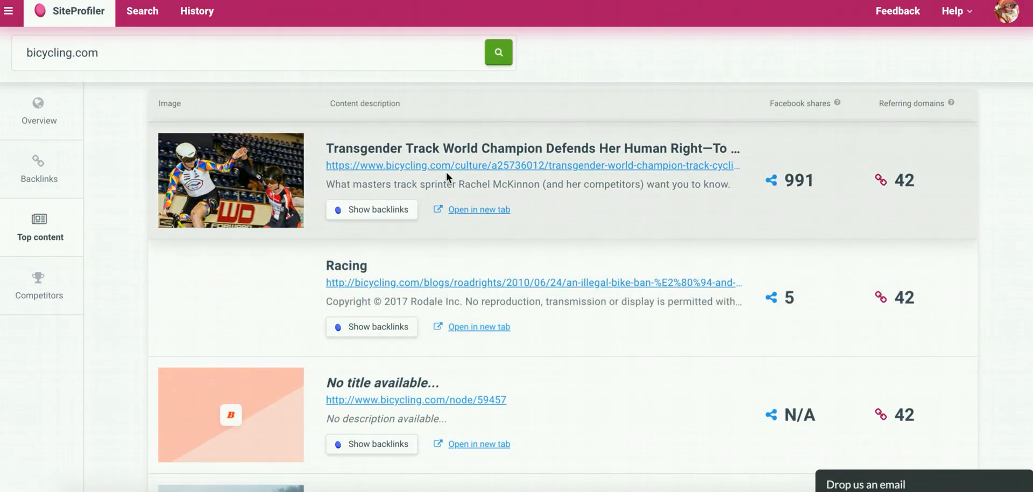
pyautogui.scroll(-6, 462, 170)
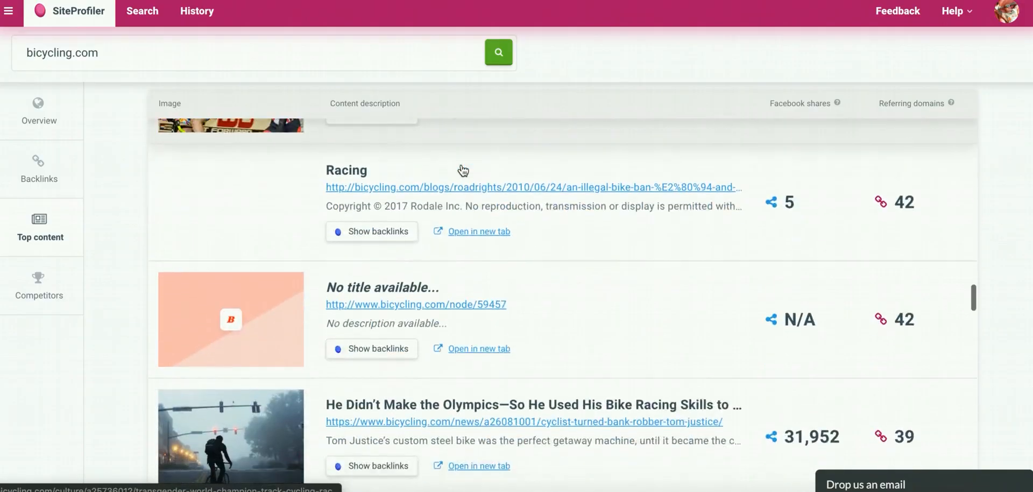
pyautogui.scroll(-2, 462, 169)
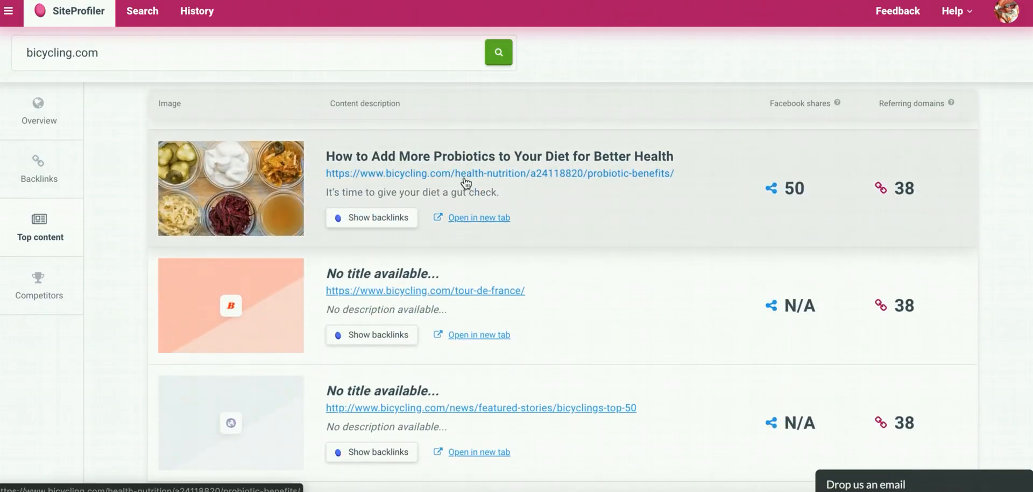
pyautogui.rightClick(459, 171)
pyautogui.click(495, 269)
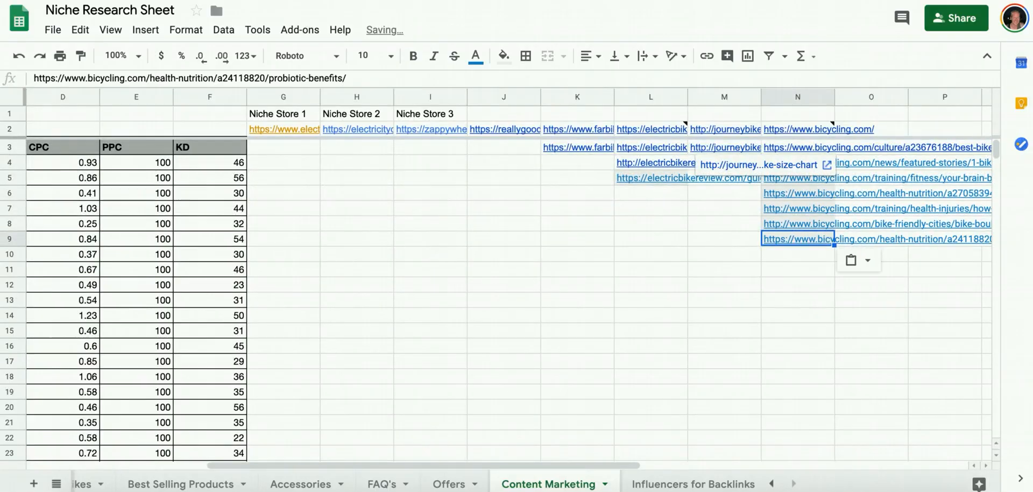
# Copy the link of the "America's Best Bike City: Portland, Oregon" article and paste it into cell N10 of the sheet.
pyautogui.scroll(-6, 457, 156)
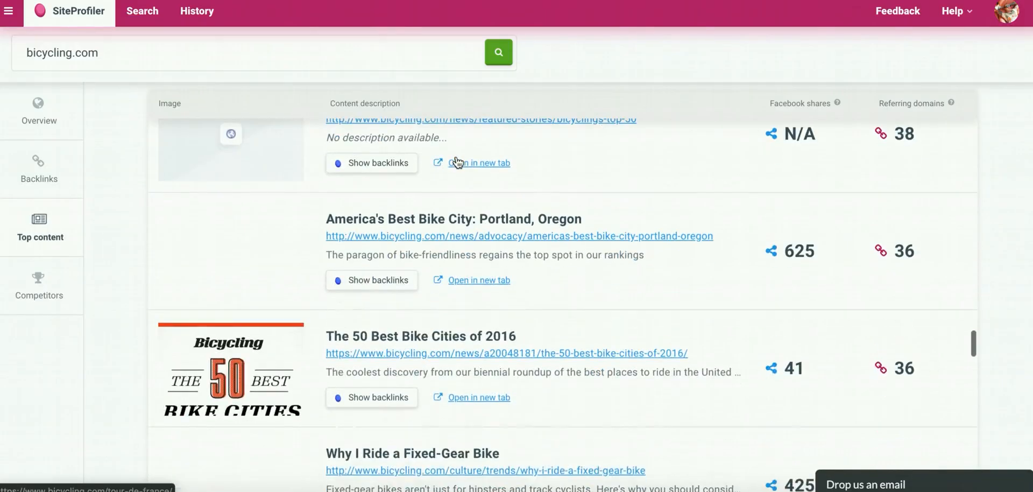
pyautogui.rightClick(461, 167)
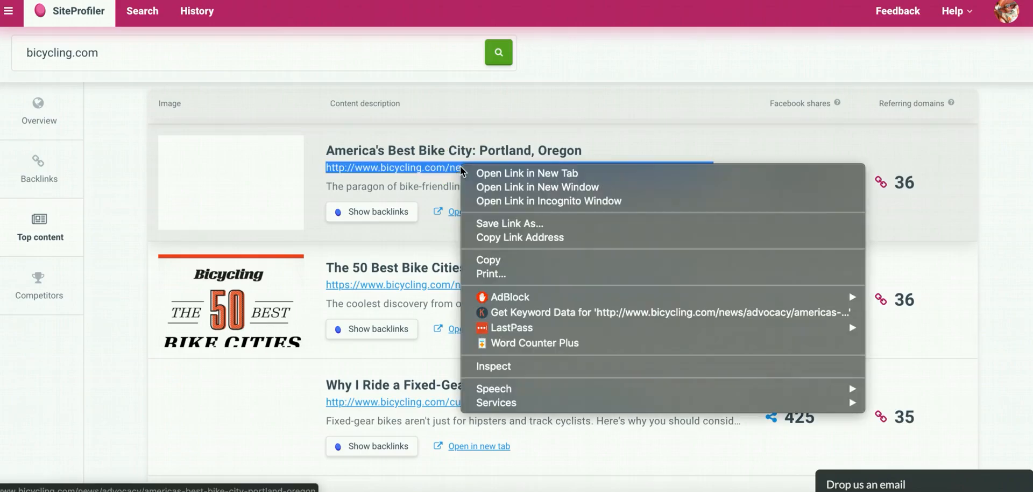
pyautogui.click(489, 255)
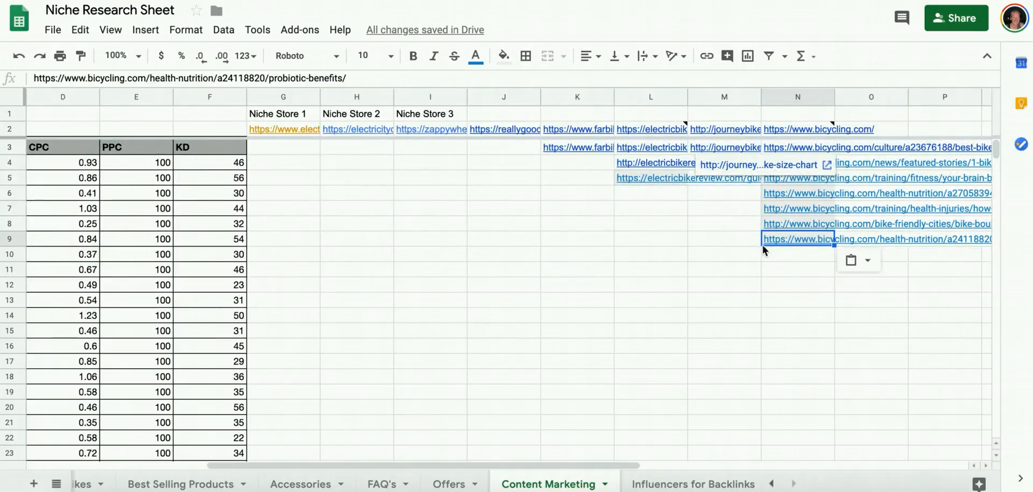
pyautogui.click(764, 253)
pyautogui.hotkey('ctrl', 'v')
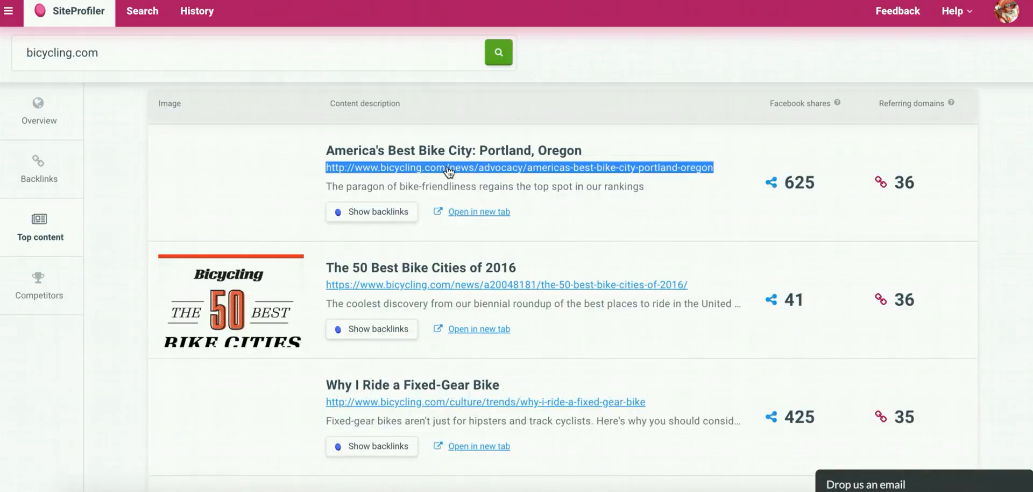
# Copy the link of the "Why I Ride a Fixed-Gear Bike" article and paste it into cell N11 of the sheet.
pyautogui.scroll(-3, 447, 166)
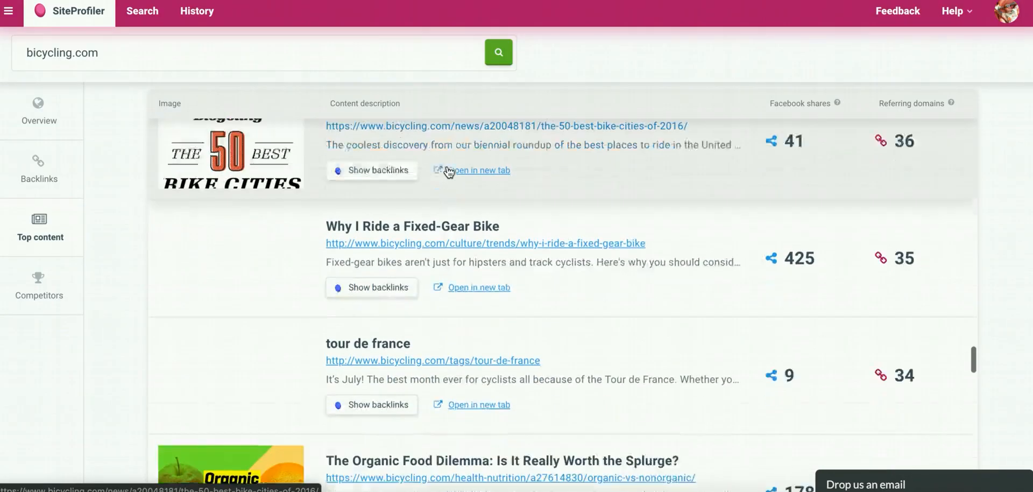
pyautogui.scroll(-2, 449, 171)
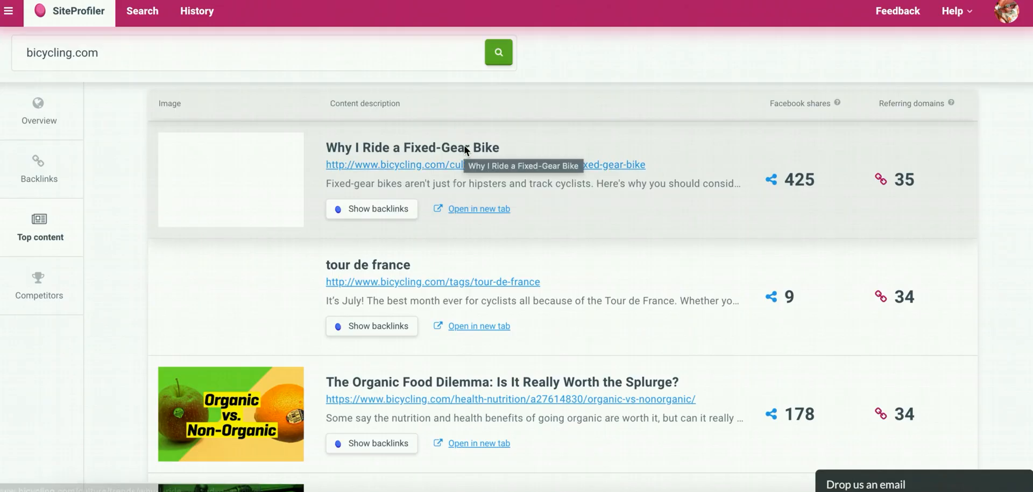
pyautogui.rightClick(431, 164)
pyautogui.click(460, 238)
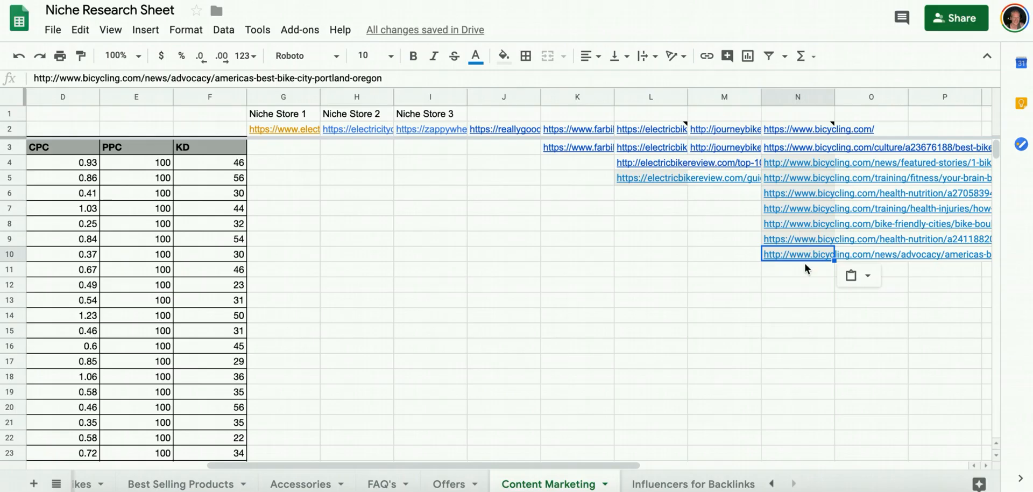
pyautogui.click(806, 268)
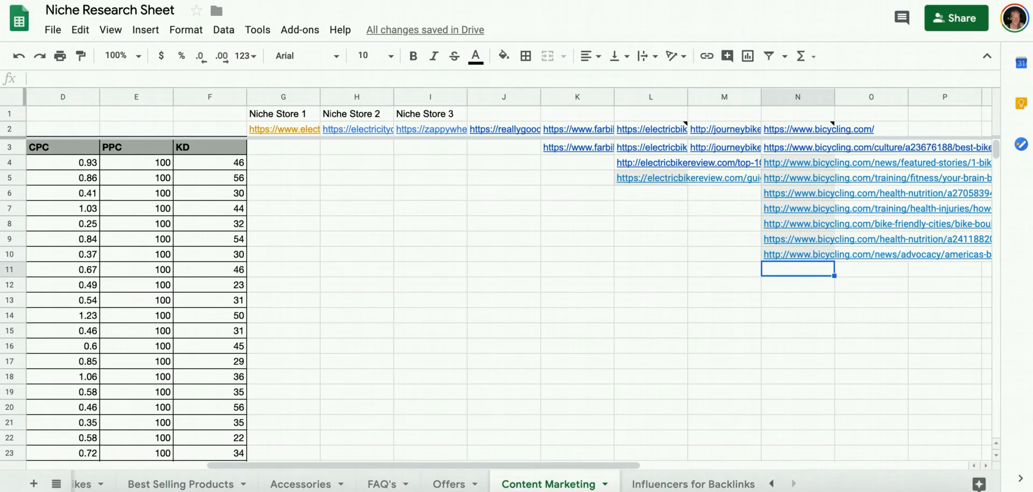
pyautogui.hotkey('ctrl', 'v')
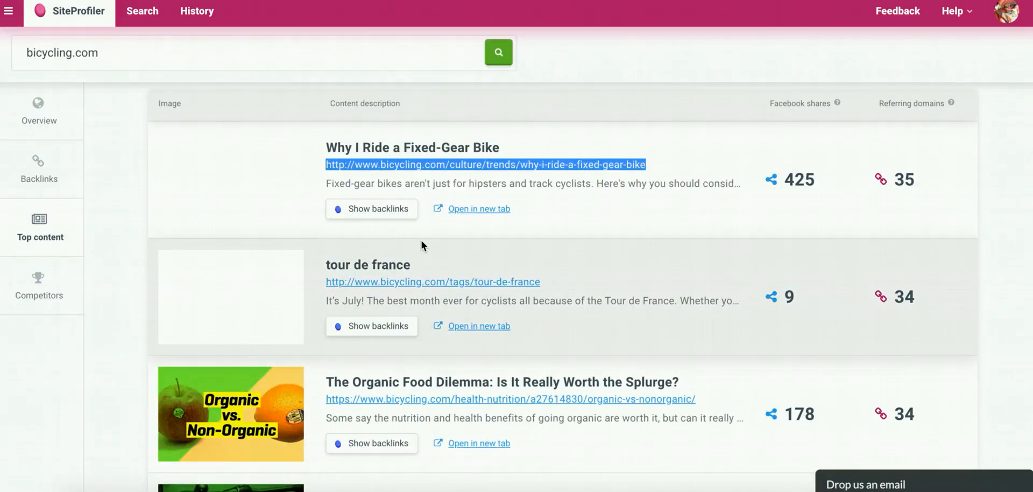
# Copy the link of the "tour de france" tag page and paste it into cell N12 of the sheet.
pyautogui.scroll(-2, 421, 241)
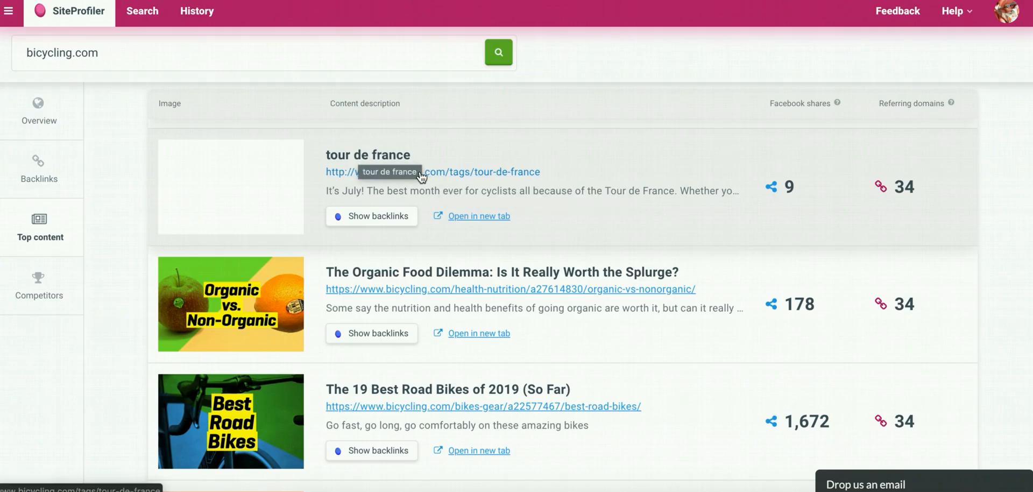
pyautogui.scroll(-2, 439, 177)
pyautogui.scroll(1, 422, 170)
pyautogui.rightClick(424, 168)
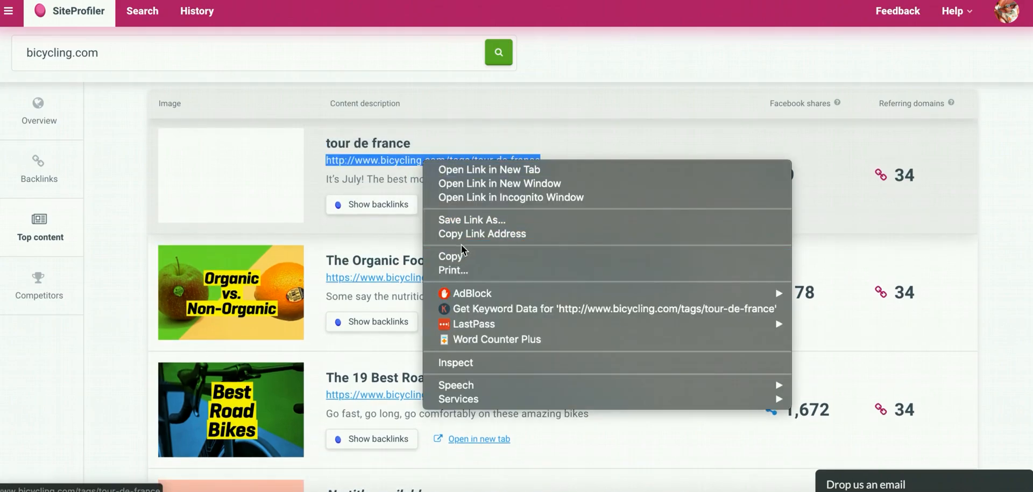
pyautogui.click(463, 232)
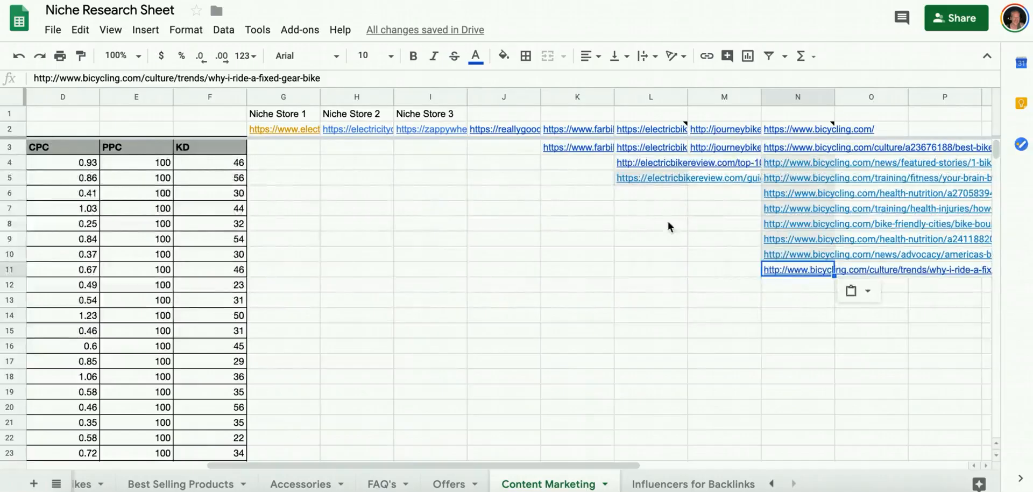
pyautogui.click(790, 285)
pyautogui.hotkey('ctrl', 'v')
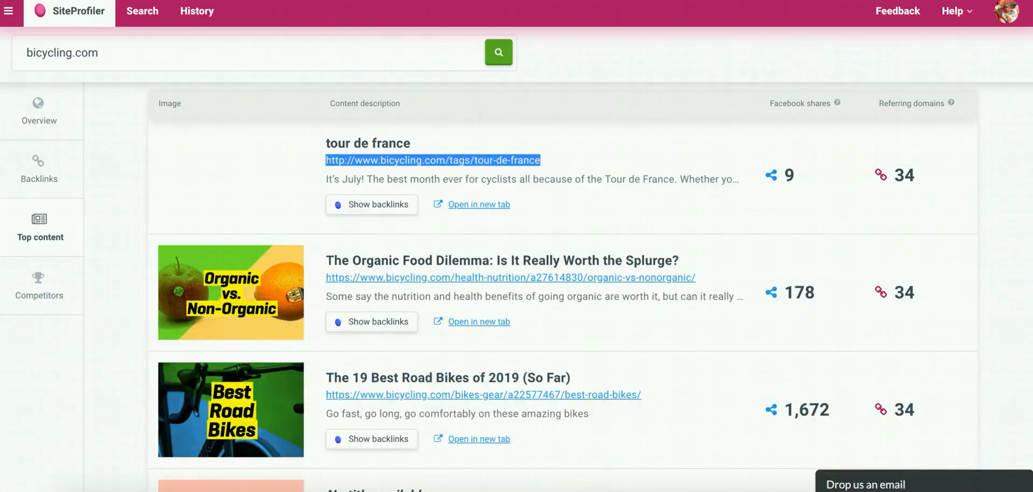
# Copy the link of "The Organic Food Dilemma: Is It Really Worth the Splurge?" and paste it into cell N13.
pyautogui.scroll(-2, 431, 355)
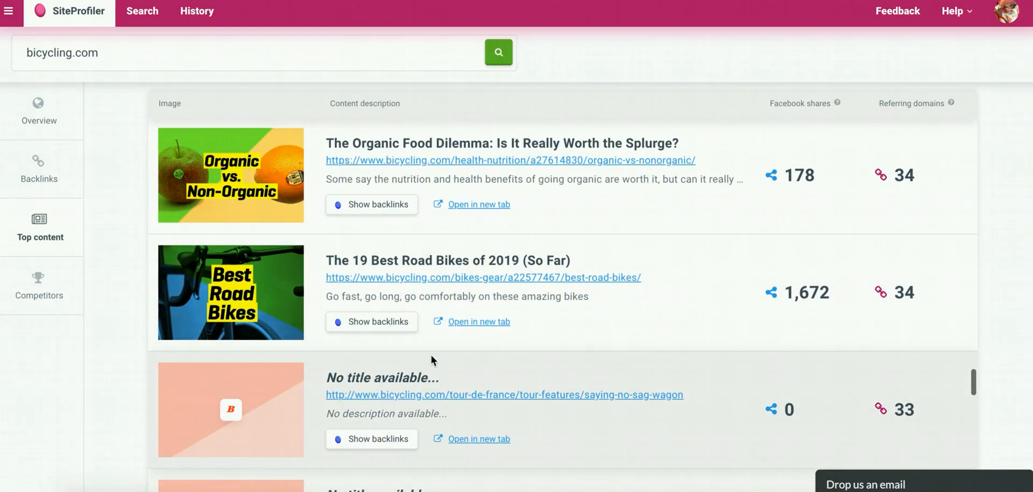
pyautogui.scroll(1, 431, 355)
pyautogui.scroll(-1, 432, 354)
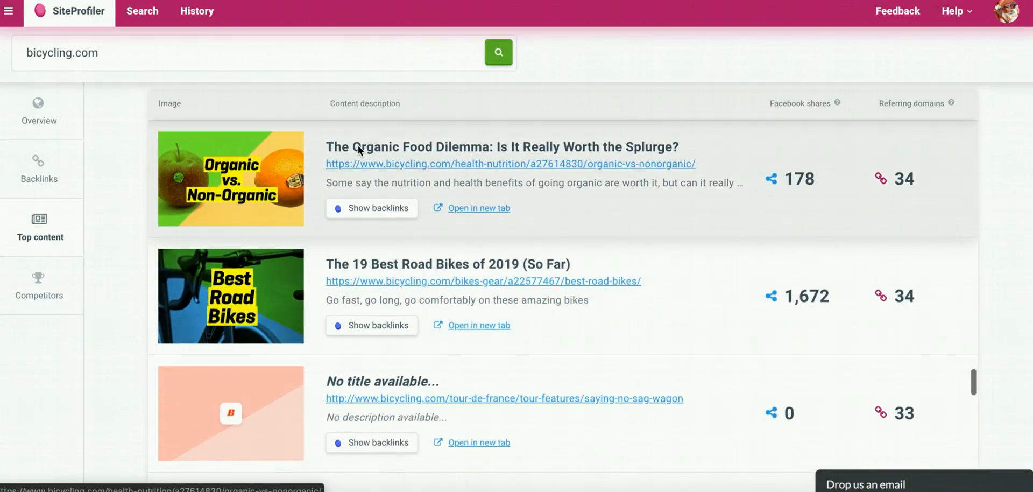
pyautogui.rightClick(363, 165)
pyautogui.click(392, 260)
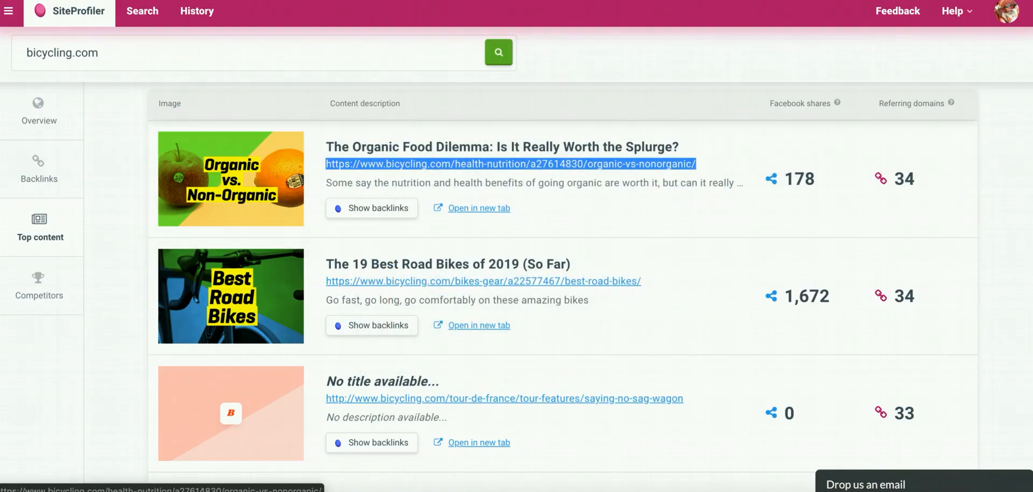
pyautogui.hotkey('ctrl', 'Tab')
pyautogui.click(780, 300)
pyautogui.hotkey('ctrl', 'v')
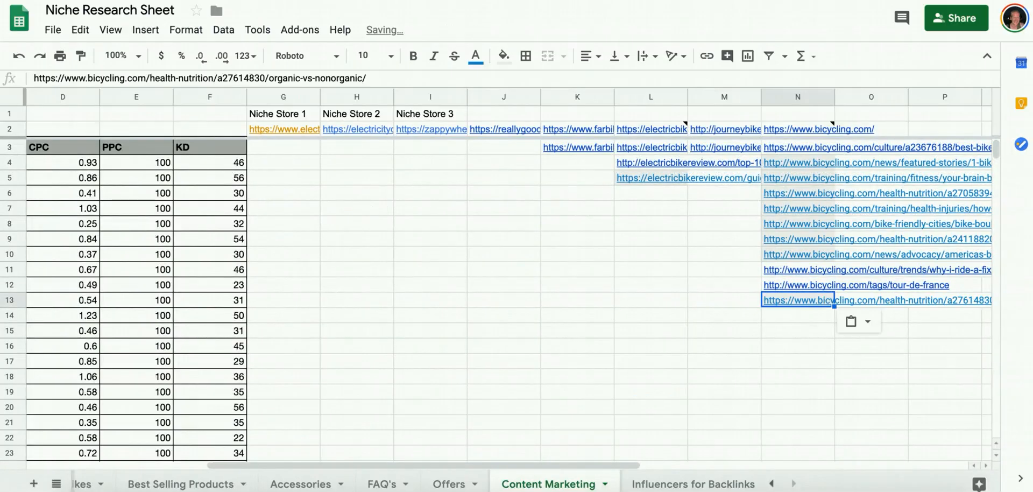
# Copy the link of "The 19 Best Road Bikes of 2019 (So Far)" and paste it into cell N14 of the sheet.
pyautogui.hotkey('ctrl', 'Tab')
pyautogui.scroll(-2, 439, 263)
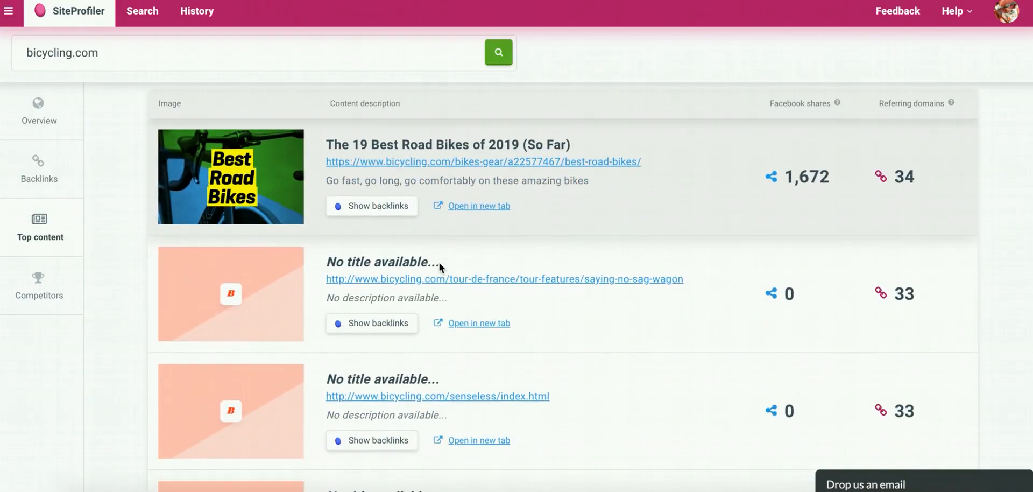
pyautogui.rightClick(421, 168)
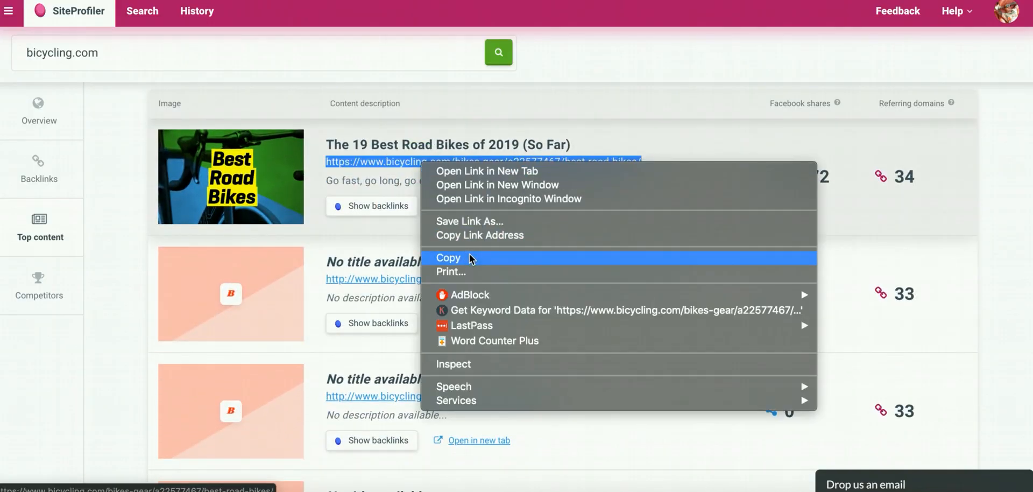
pyautogui.click(476, 233)
pyautogui.hotkey('ctrl', 'Tab')
pyautogui.click(791, 314)
pyautogui.hotkey('ctrl', 'v')
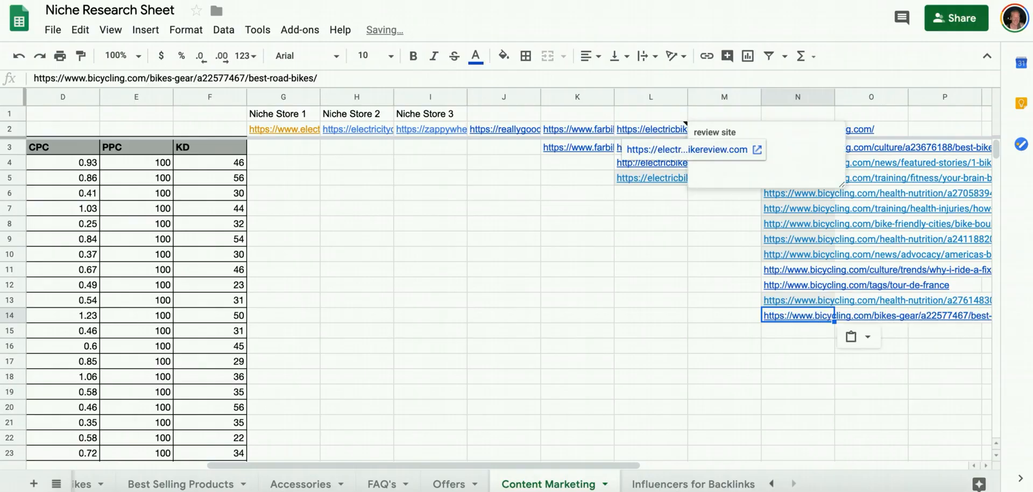
# Copy the link of the "13 Reasons to Get Seriously Stoked About E-Bikes" article and paste it into cell N15.
pyautogui.hotkey('ctrl', 'shift', 'Tab')
pyautogui.scroll(-5, 424, 257)
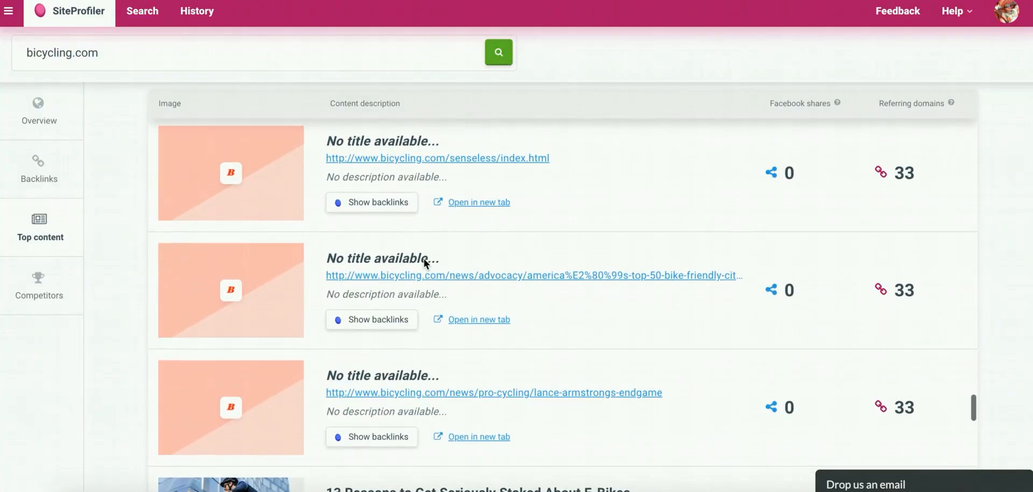
pyautogui.scroll(-4, 424, 257)
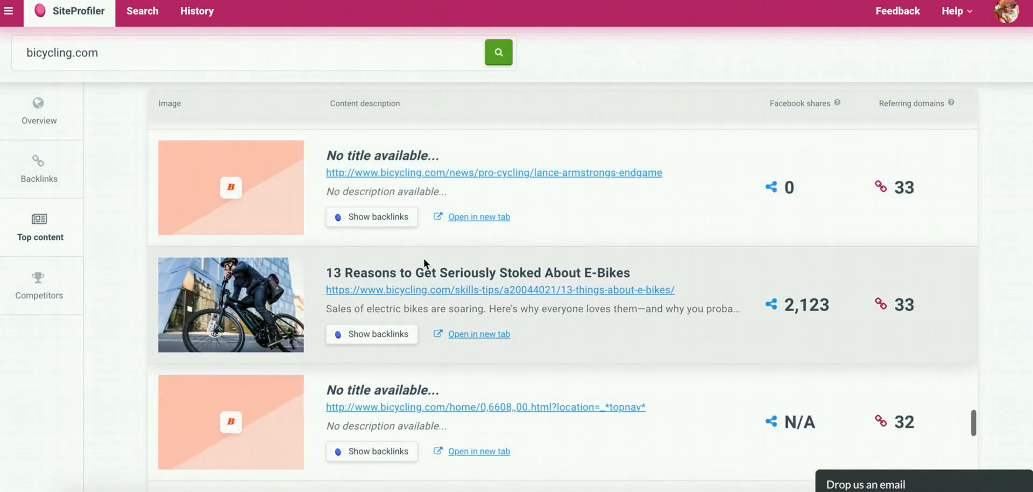
pyautogui.scroll(-3, 424, 264)
pyautogui.scroll(2, 425, 264)
pyautogui.scroll(-2, 424, 264)
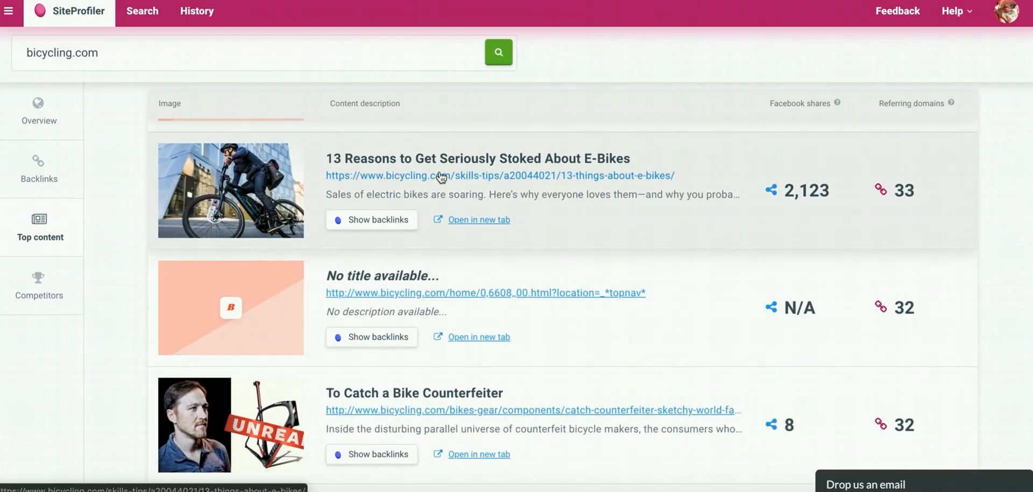
pyautogui.rightClick(440, 175)
pyautogui.click(473, 242)
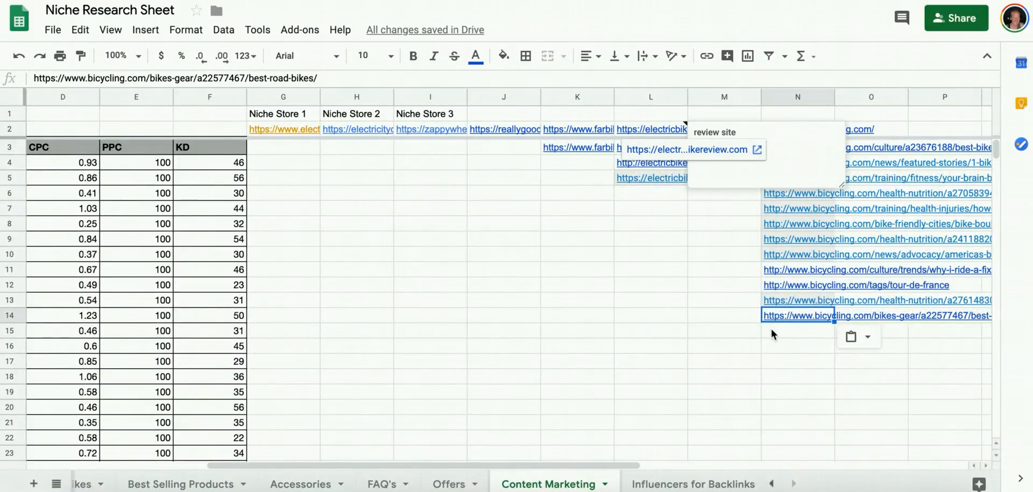
pyautogui.click(772, 329)
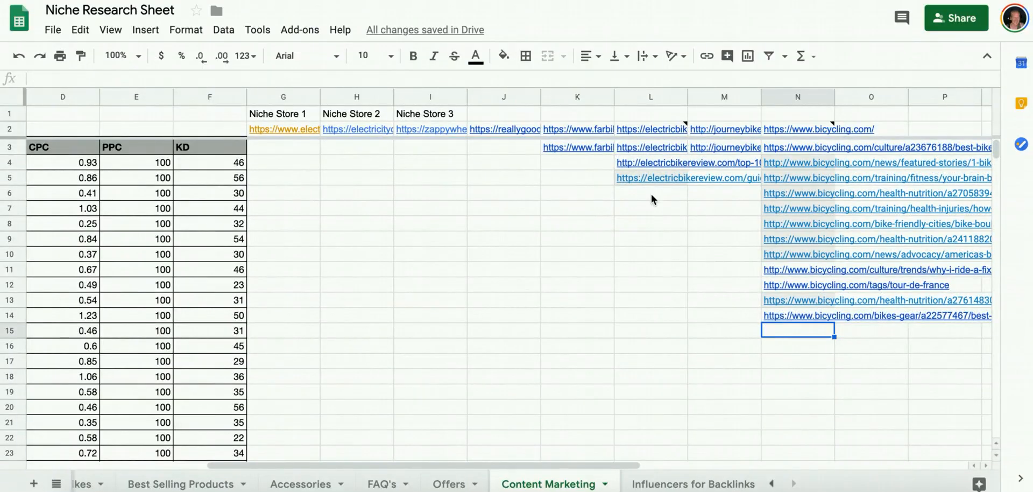
pyautogui.hotkey('ctrl', 'v')
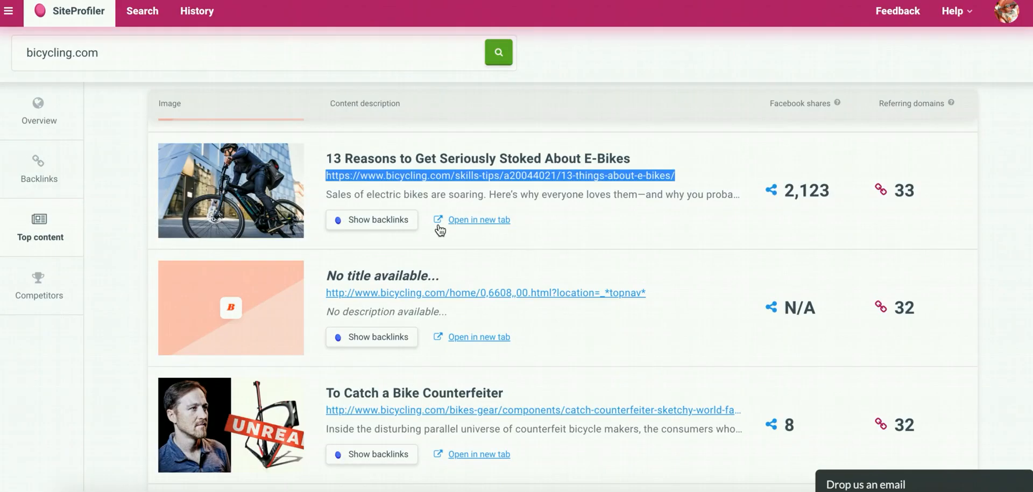
# Copy the link of the "7 Yoga Accessories You Actually Need" article and paste it into cell N16 of the sheet.
pyautogui.scroll(-5, 438, 224)
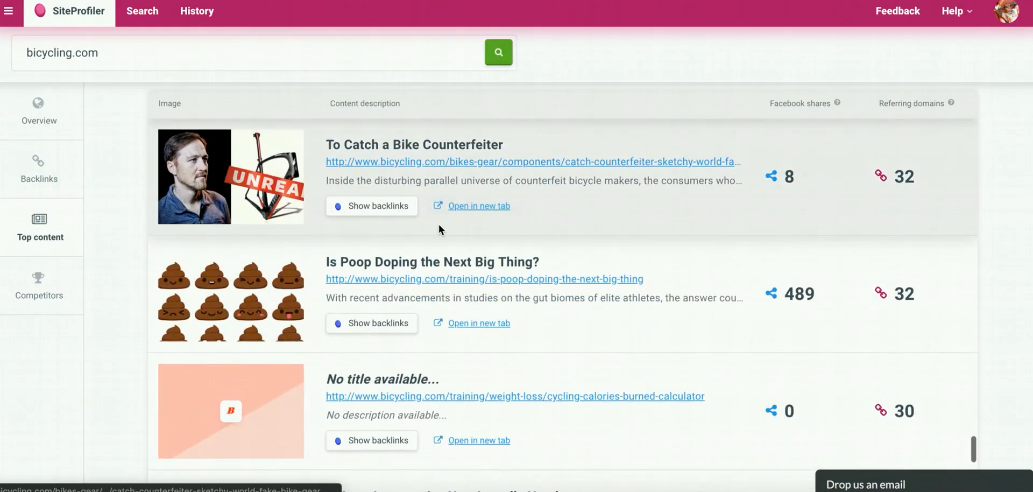
pyautogui.scroll(-2, 438, 168)
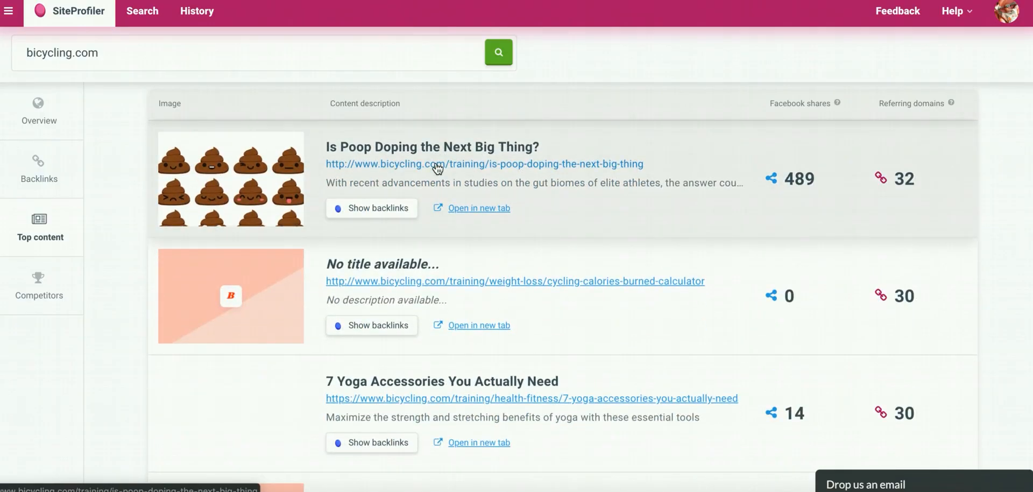
pyautogui.scroll(-4, 438, 168)
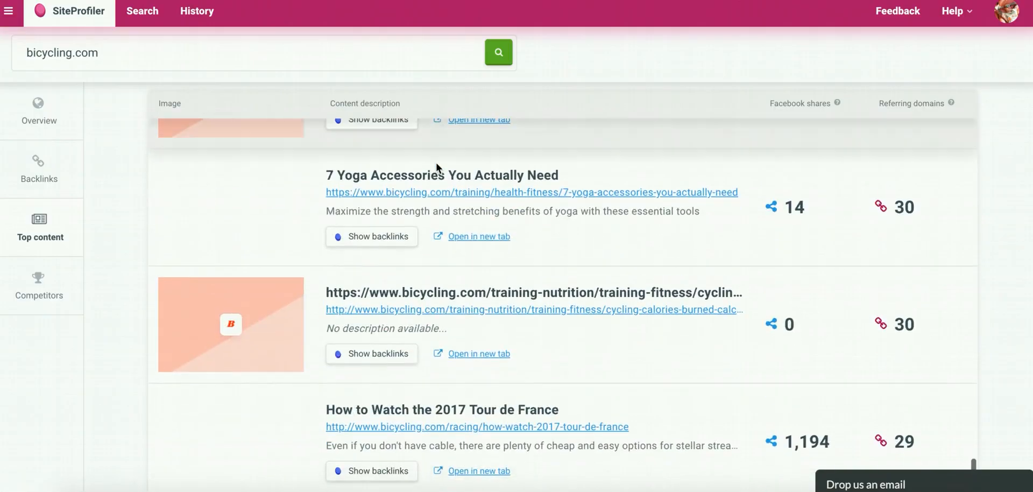
pyautogui.rightClick(437, 174)
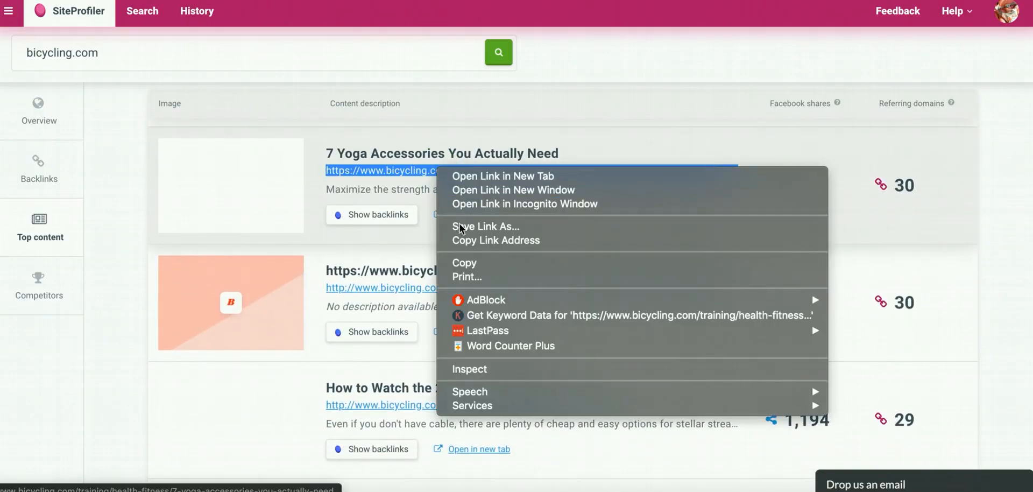
pyautogui.click(467, 257)
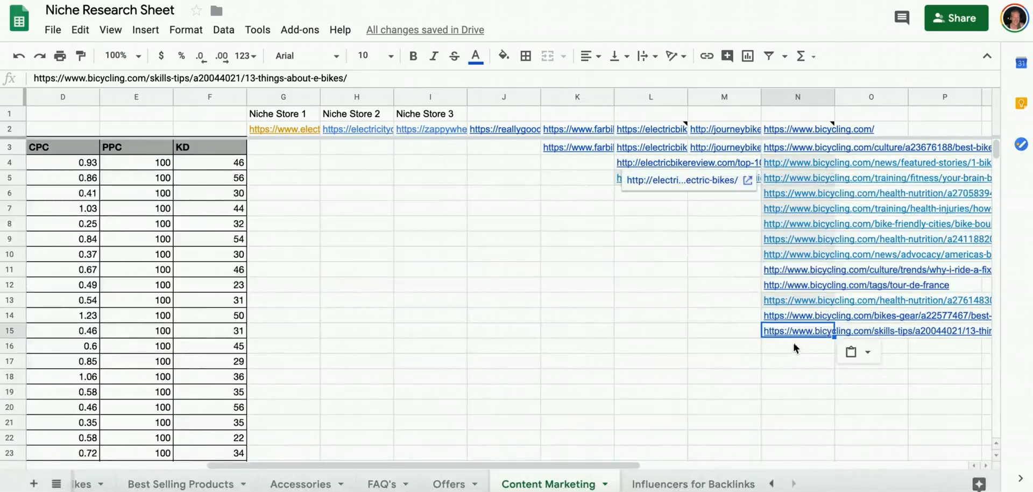
pyautogui.click(792, 340)
pyautogui.hotkey('ctrl', 'v')
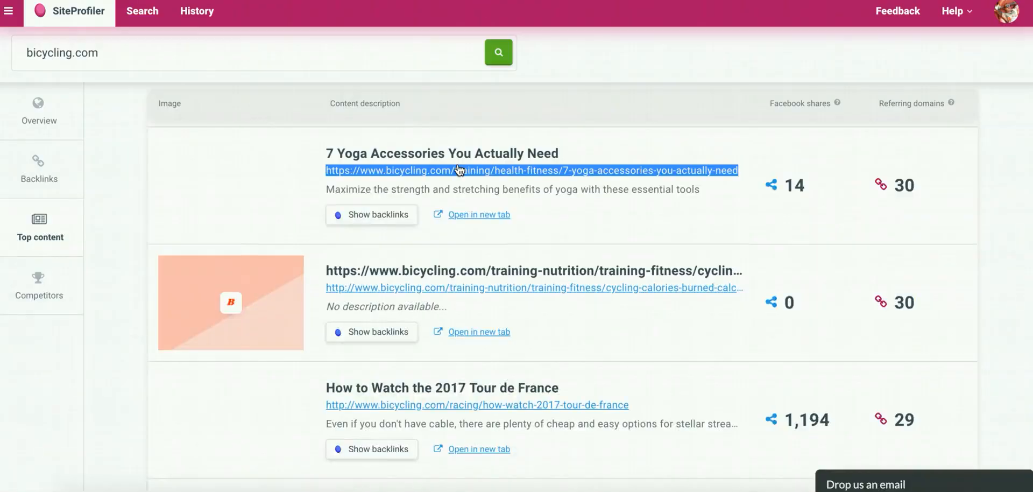
pyautogui.scroll(-3, 457, 167)
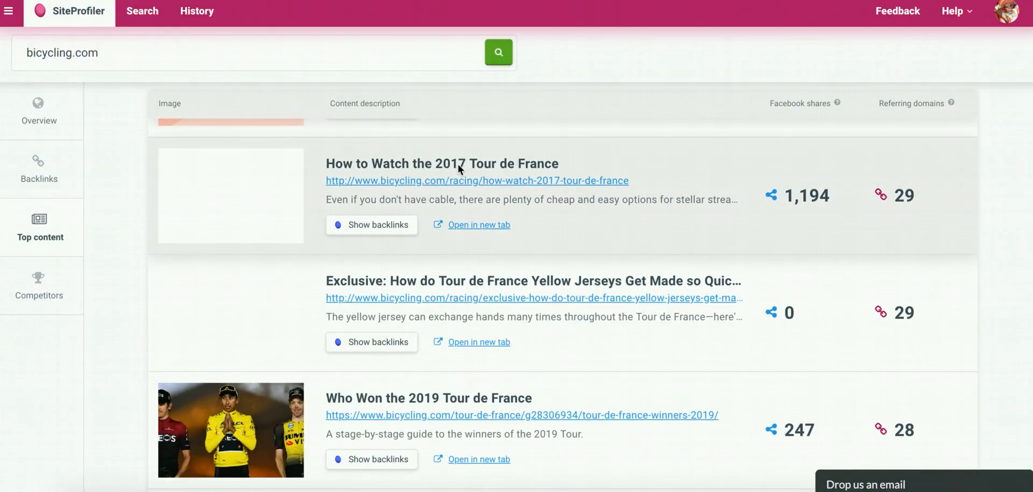
pyautogui.scroll(15, 459, 169)
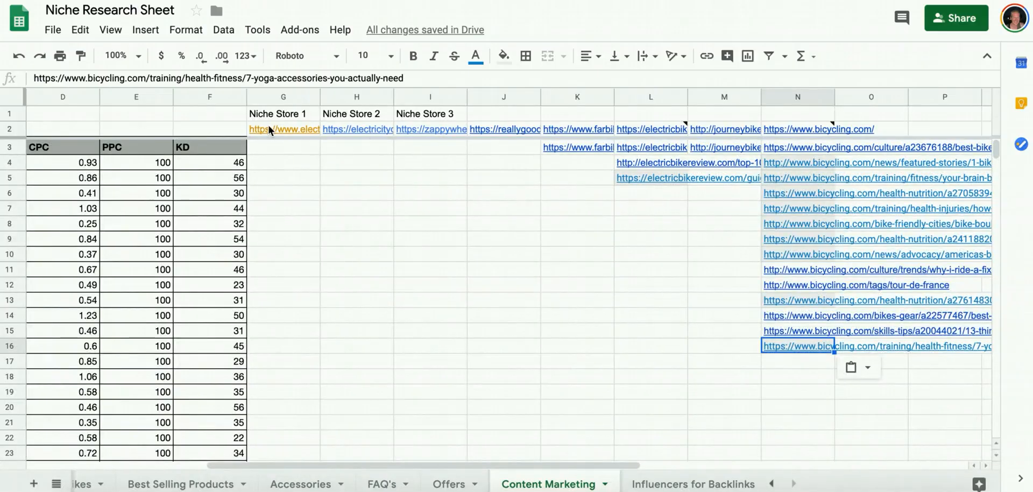
pyautogui.moveTo(492, 127)
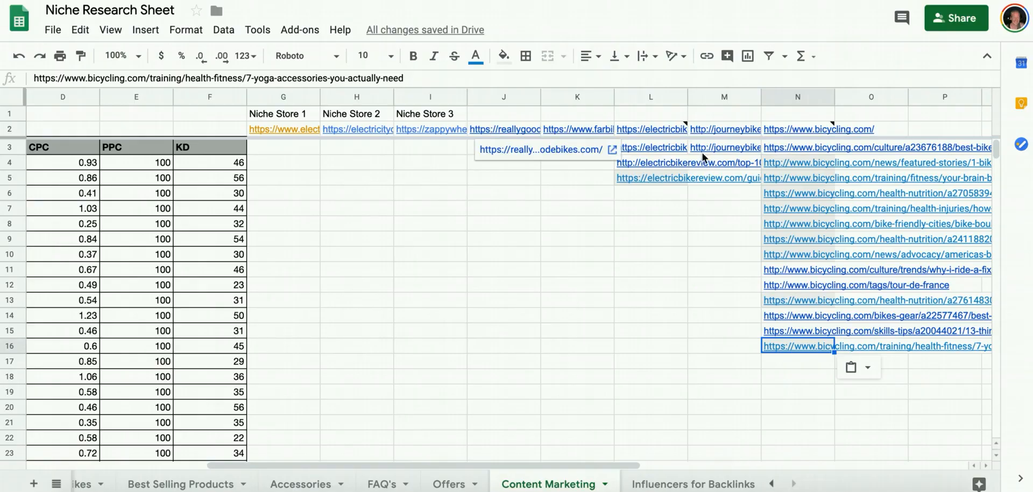
# Move the journeybikes.com column M to sit directly before the electricbikereview.com column L.
pyautogui.click(657, 195)
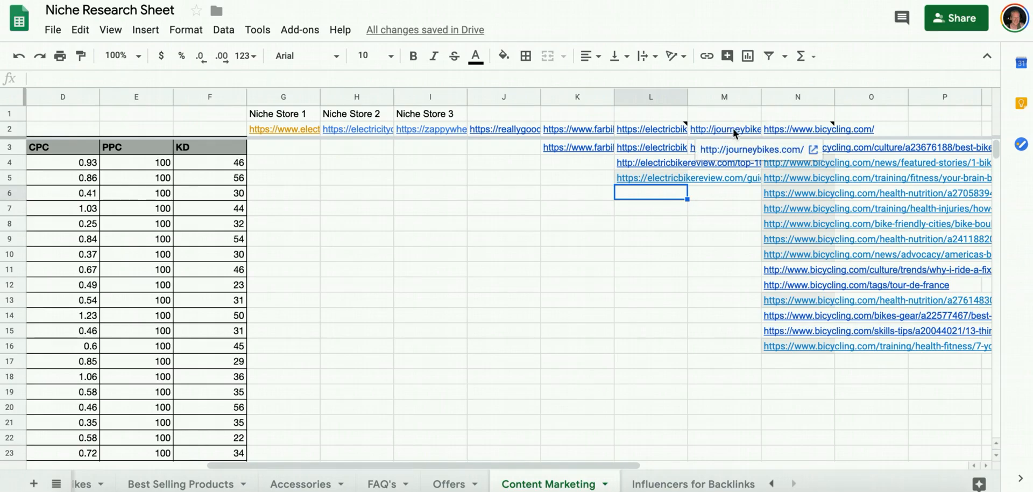
pyautogui.click(724, 97)
pyautogui.moveTo(724, 97); pyautogui.dragTo(661, 96)
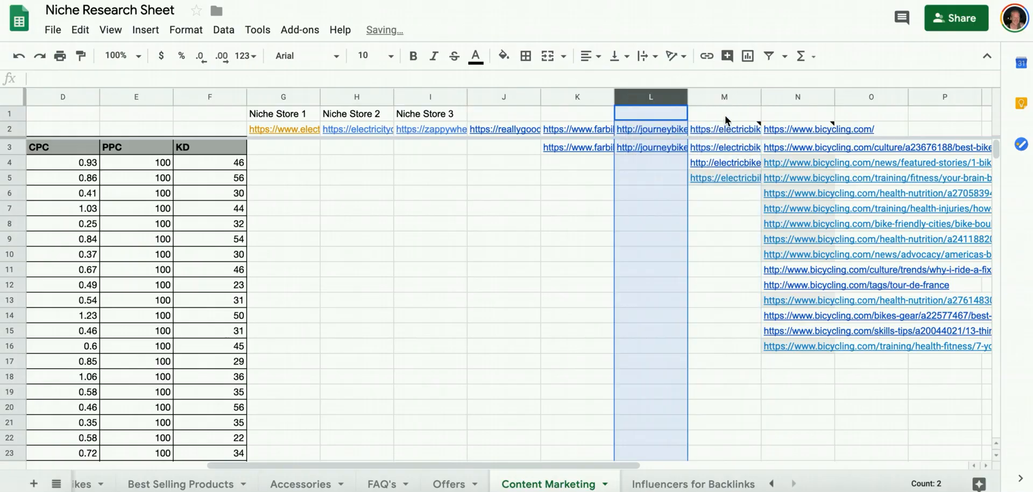
# Enter the header "Review Site 1" in cell M1 and "News Site 1" in cell N1.
pyautogui.click(725, 114)
pyautogui.write('Review site 1')
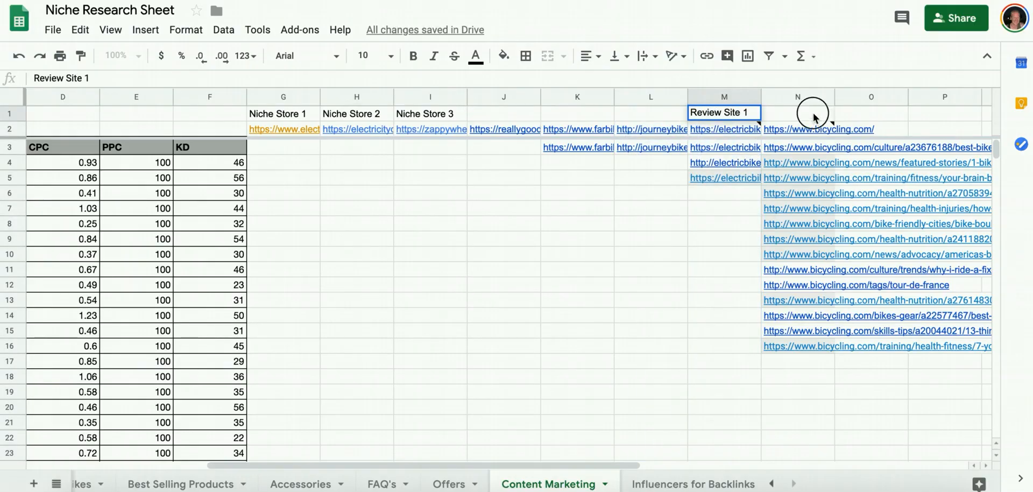
pyautogui.click(814, 116)
pyautogui.write('News site 1')
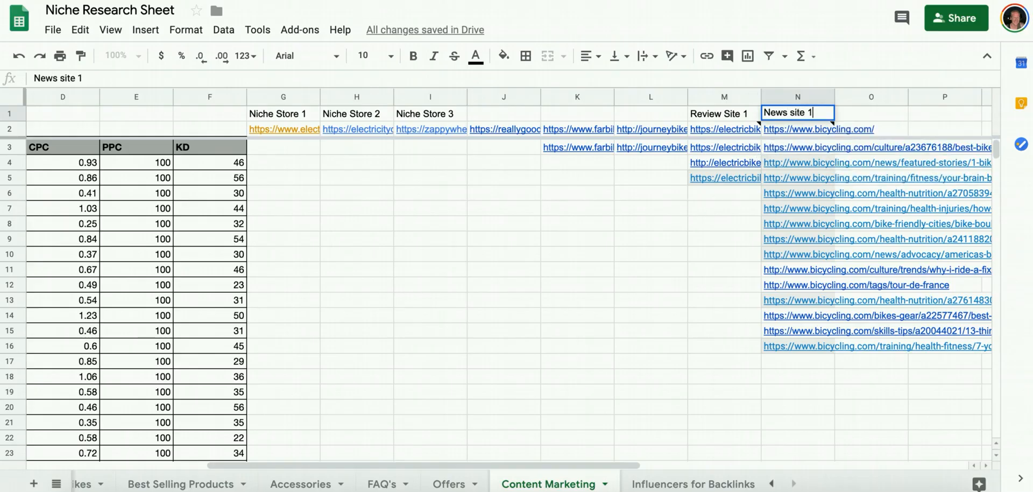
pyautogui.press('Tab')
pyautogui.press('Left')
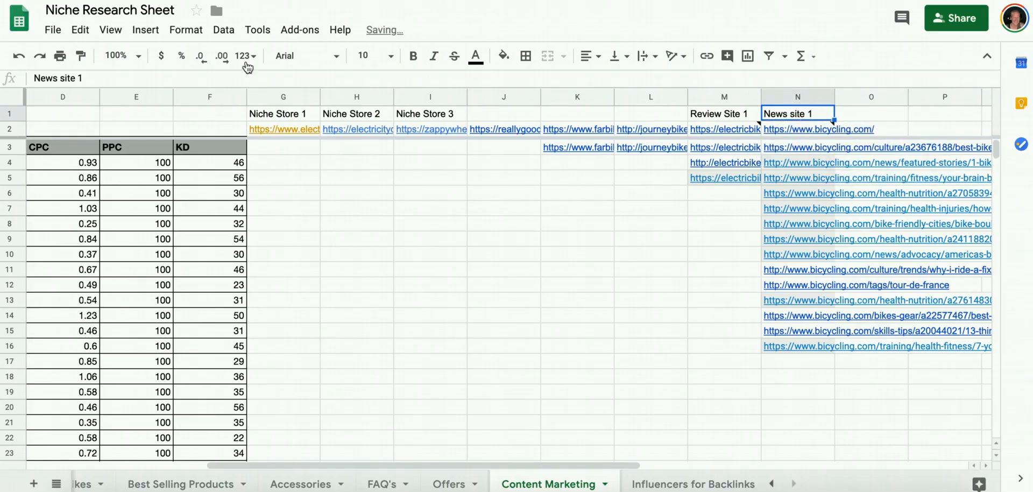
pyautogui.doubleClick(73, 78)
pyautogui.write('S')
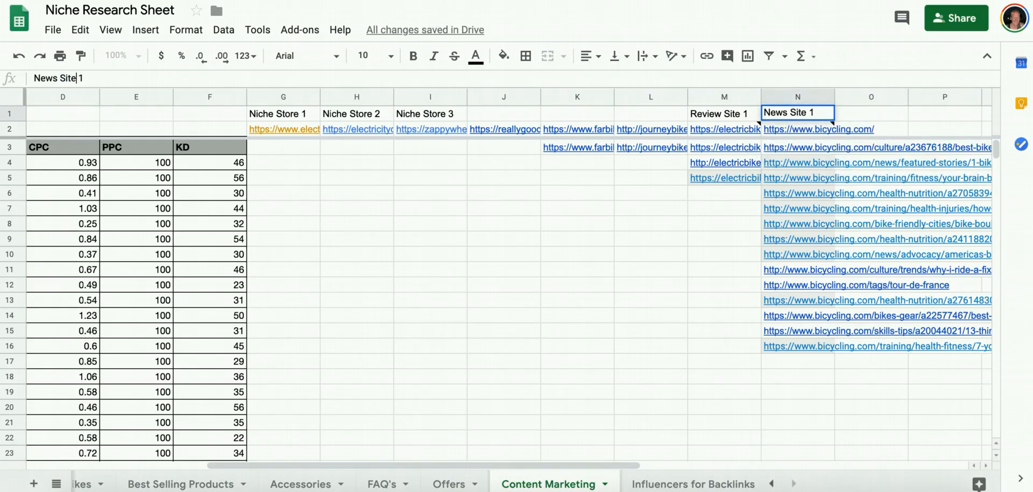
pyautogui.write('ite')
pyautogui.press('Tab')
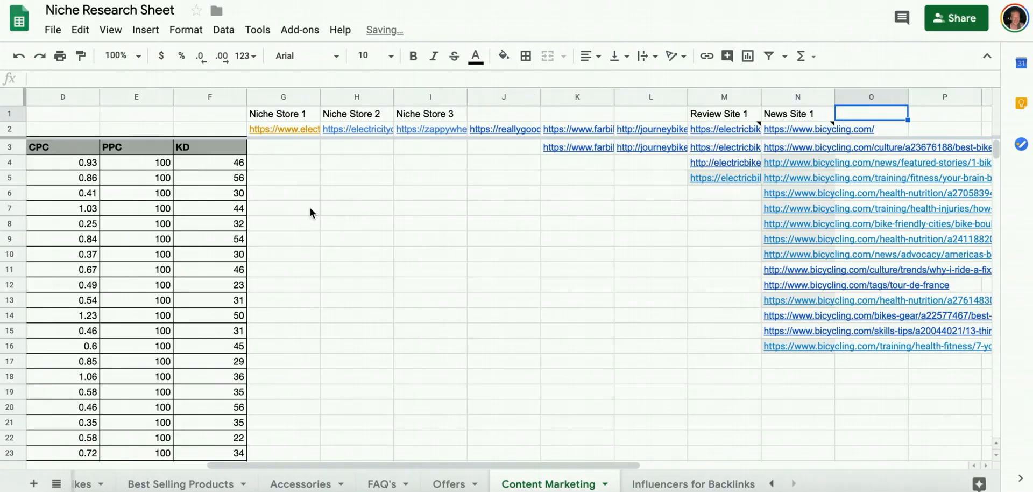
pyautogui.hscroll(-5, 310, 212)
pyautogui.scroll(-15, 220, 216)
pyautogui.scroll(15, 220, 214)
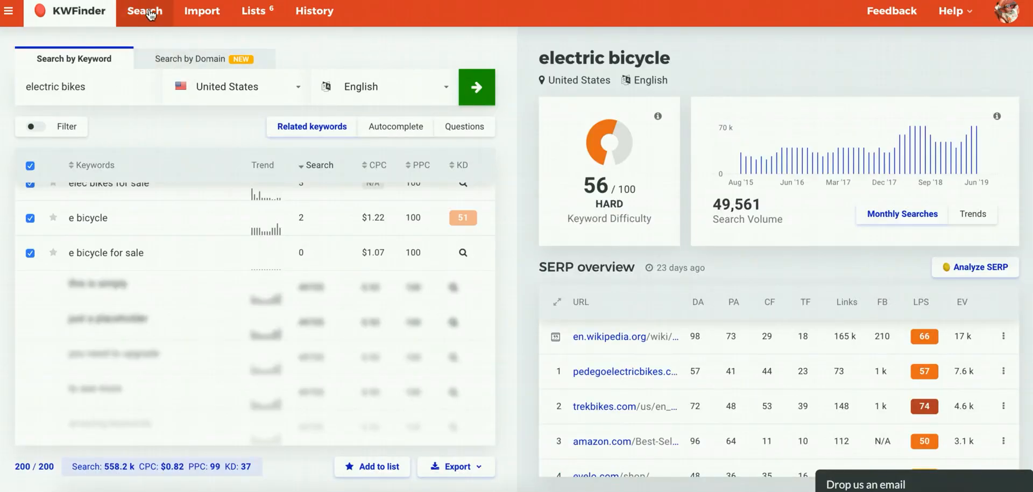
pyautogui.click(84, 20)
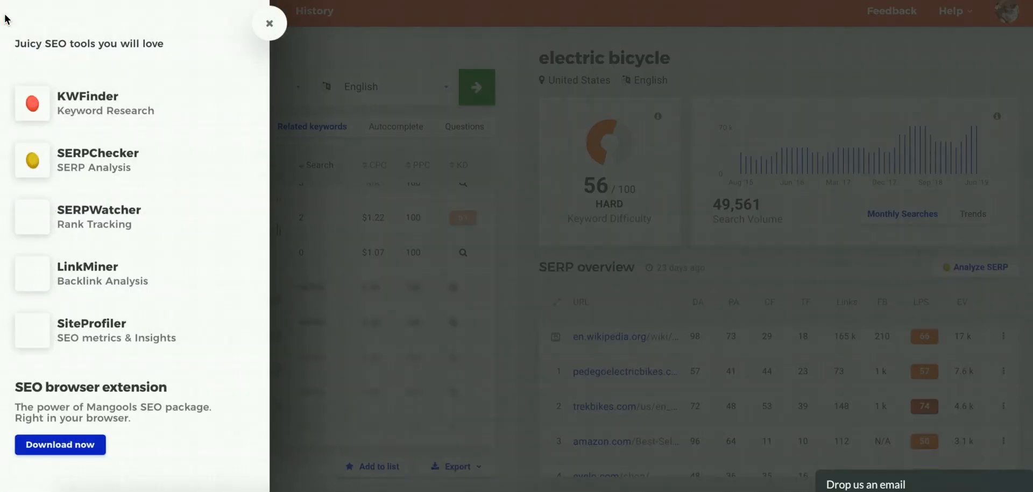
pyautogui.click(270, 23)
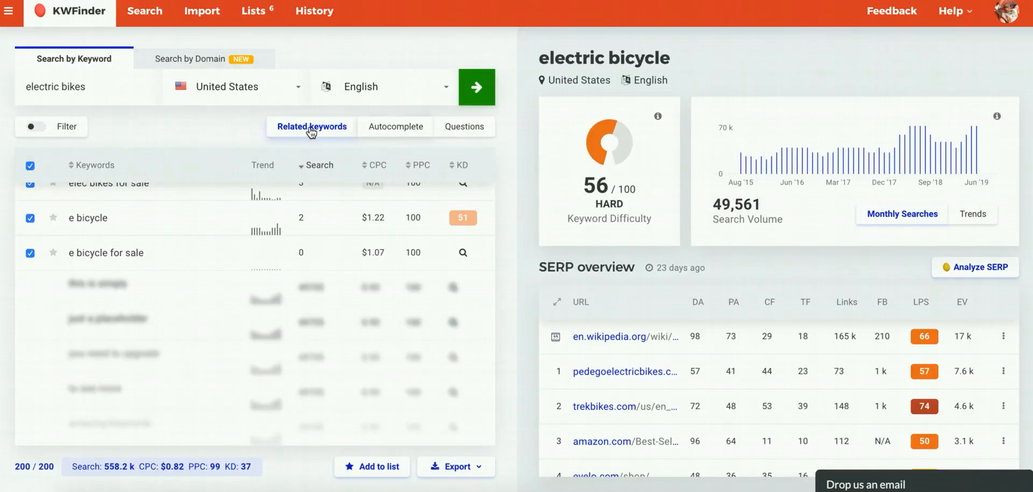
# In KWFinder, show the autocomplete suggestions for "electric bikes" and sort them by search volume.
pyautogui.click(412, 131)
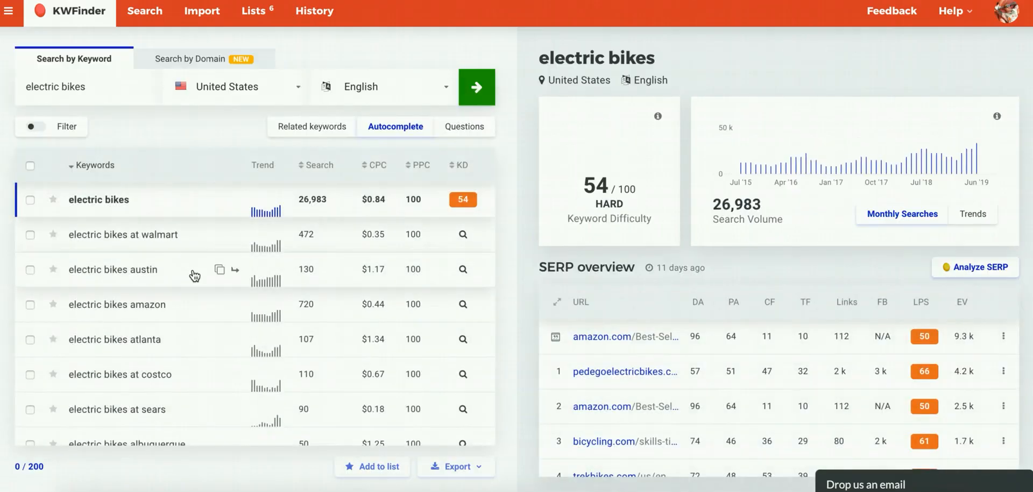
pyautogui.scroll(-5, 194, 274)
pyautogui.scroll(-5, 141, 328)
pyautogui.scroll(-2, 141, 329)
pyautogui.scroll(5, 141, 327)
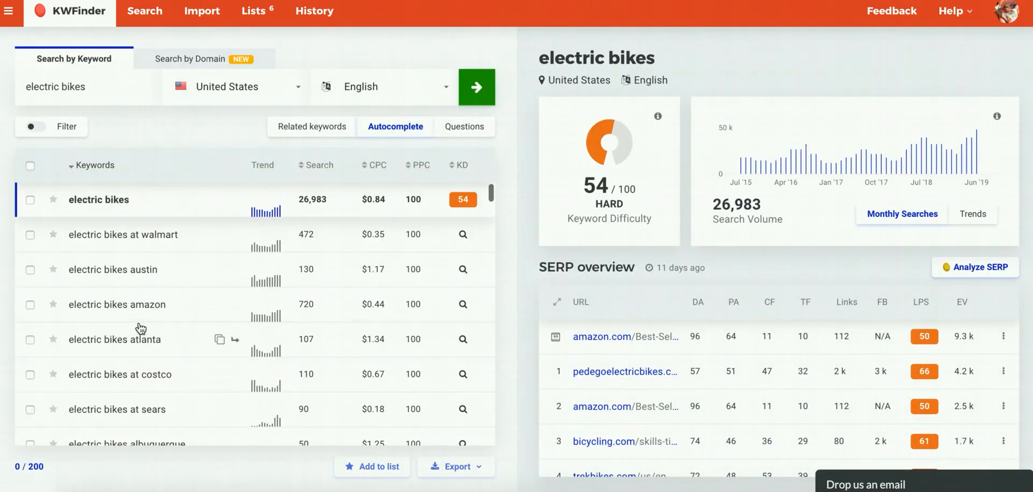
pyautogui.click(316, 165)
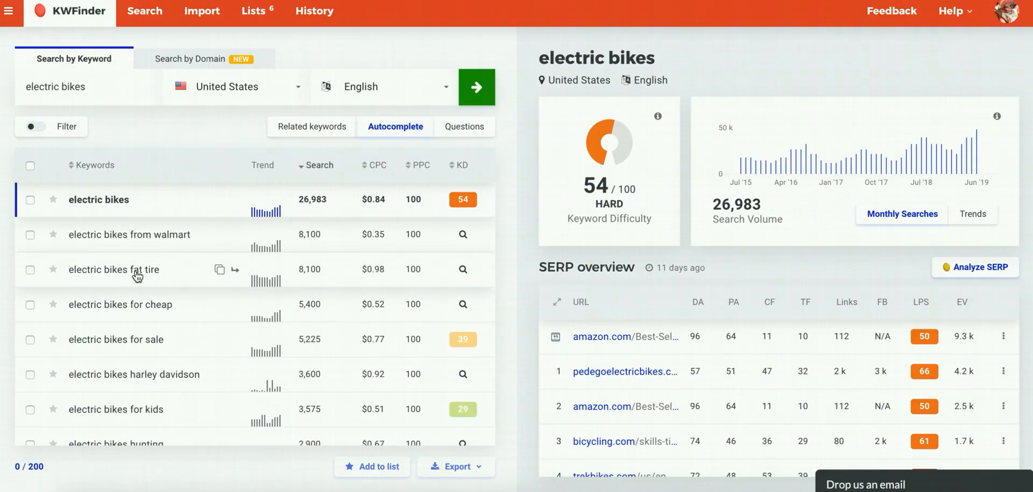
# Select all of the autocomplete keywords and export them as a CSV file.
pyautogui.scroll(-1, 138, 275)
pyautogui.scroll(-5, 138, 275)
pyautogui.scroll(10, 137, 276)
pyautogui.click(31, 167)
pyautogui.scroll(-10, 174, 402)
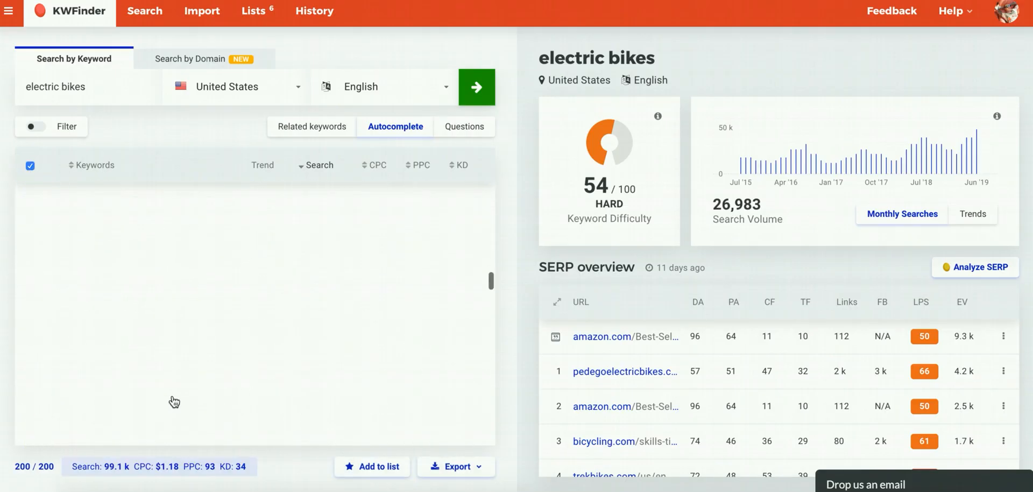
pyautogui.click(464, 467)
pyautogui.click(398, 442)
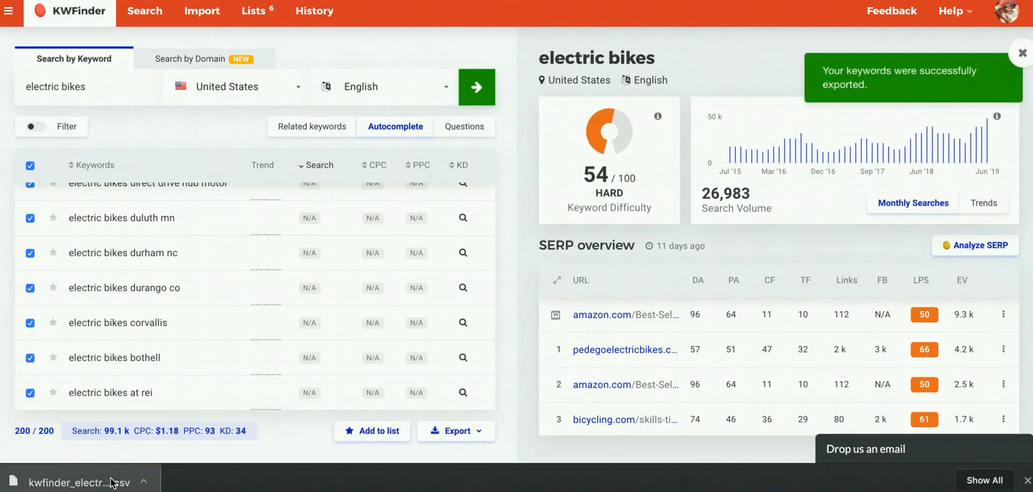
# Open the exported autocomplete CSV, copy its Keyword through KD columns, and return to the Niche Research Sheet.
pyautogui.click(112, 482)
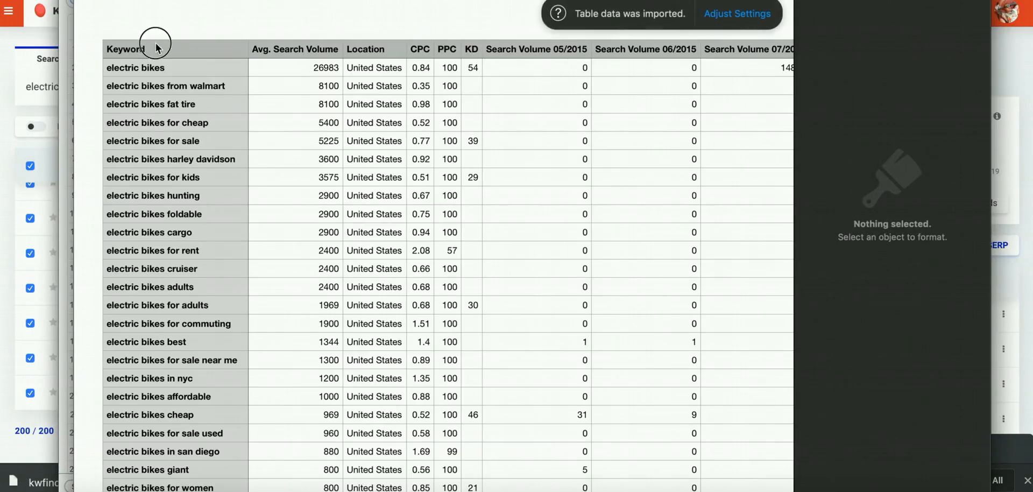
pyautogui.click(156, 48)
pyautogui.click(176, 4)
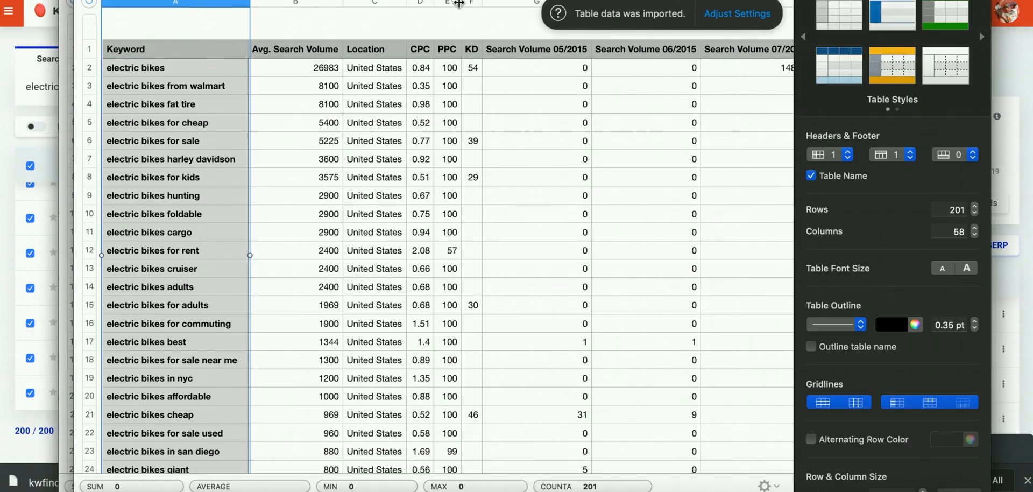
pyautogui.keyDown('shift'); pyautogui.click(474, 5); pyautogui.keyUp('shift')
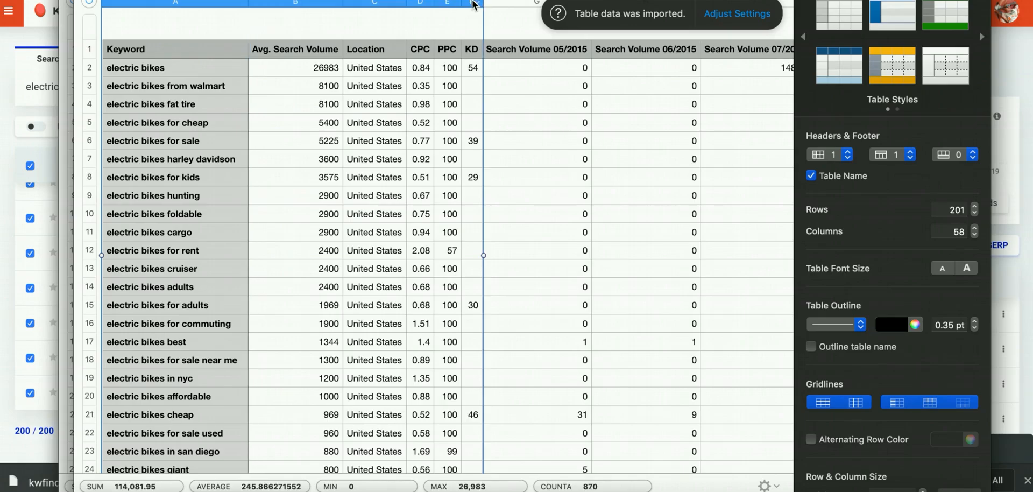
pyautogui.click(1010, 161)
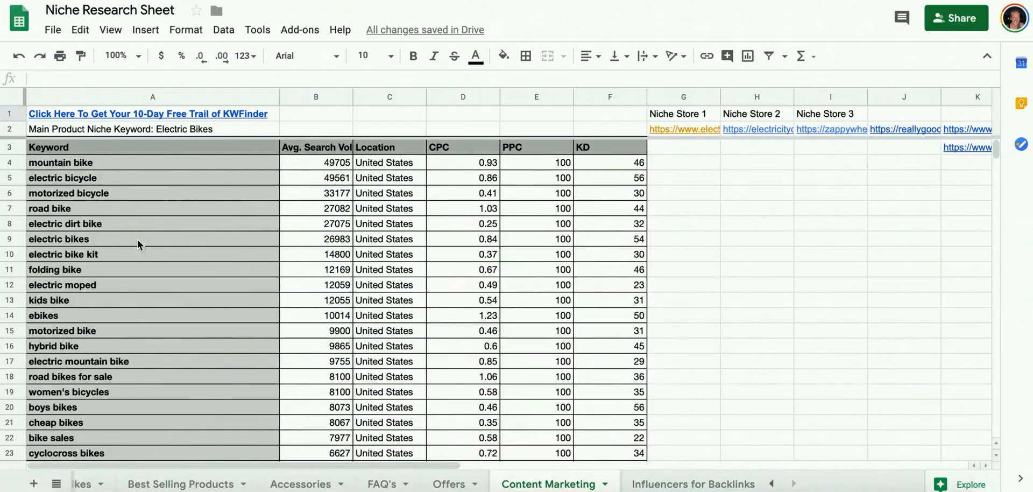
# Enter "Autocomplete" in cell A205 below the existing keyword table and fill row 205 with yellow.
pyautogui.scroll(-20, 128, 384)
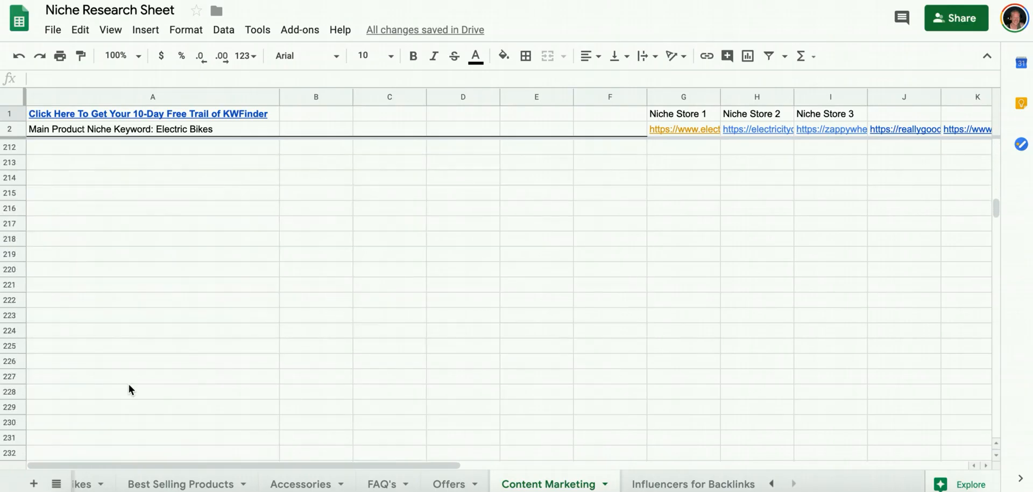
pyautogui.click(128, 285)
pyautogui.write('Autoco')
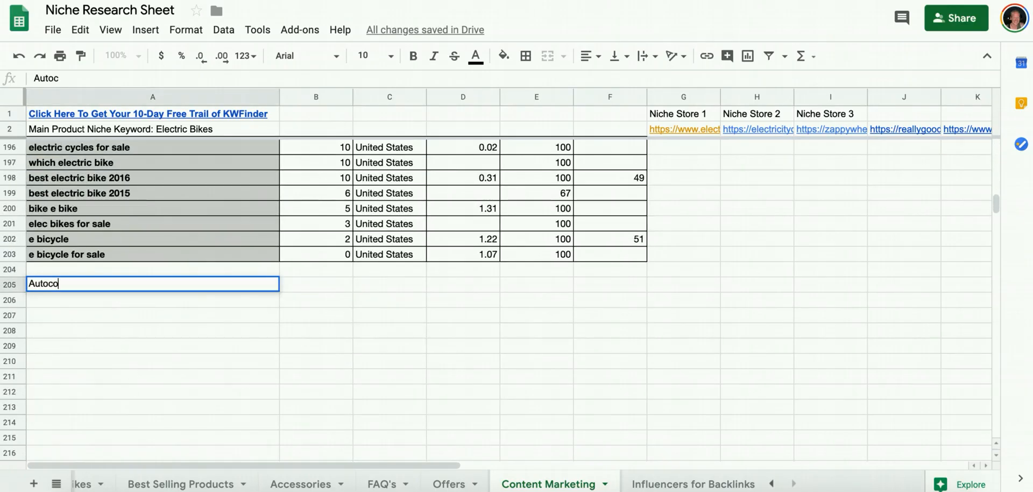
pyautogui.write('mplete')
pyautogui.click(16, 286)
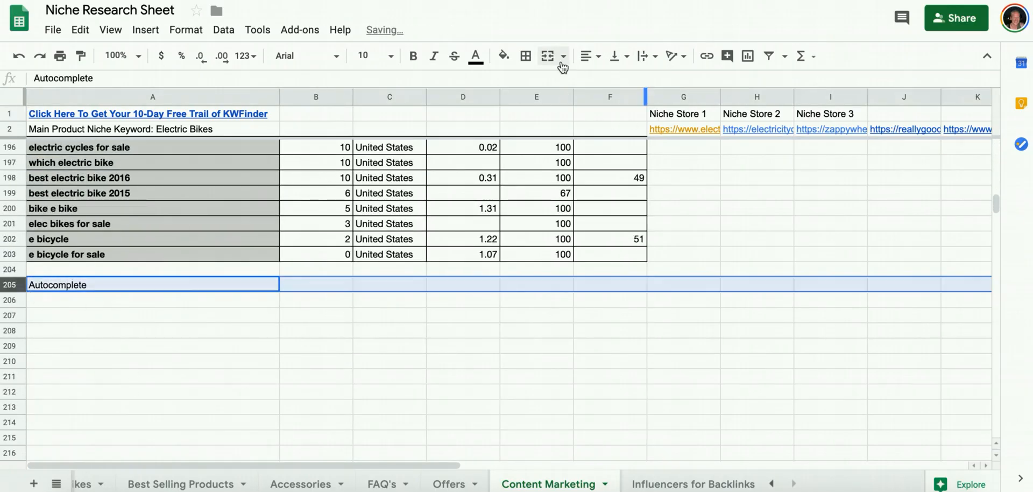
pyautogui.click(504, 55)
pyautogui.click(557, 125)
# Paste the copied autocomplete keyword table at cell A206 and select cell A408 below it.
pyautogui.click(213, 300)
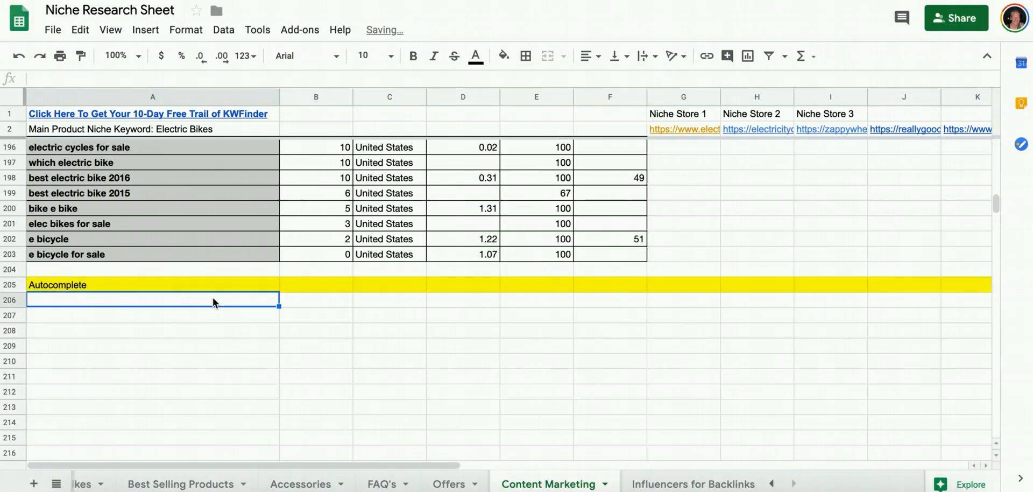
pyautogui.hotkey('ctrl', 'v')
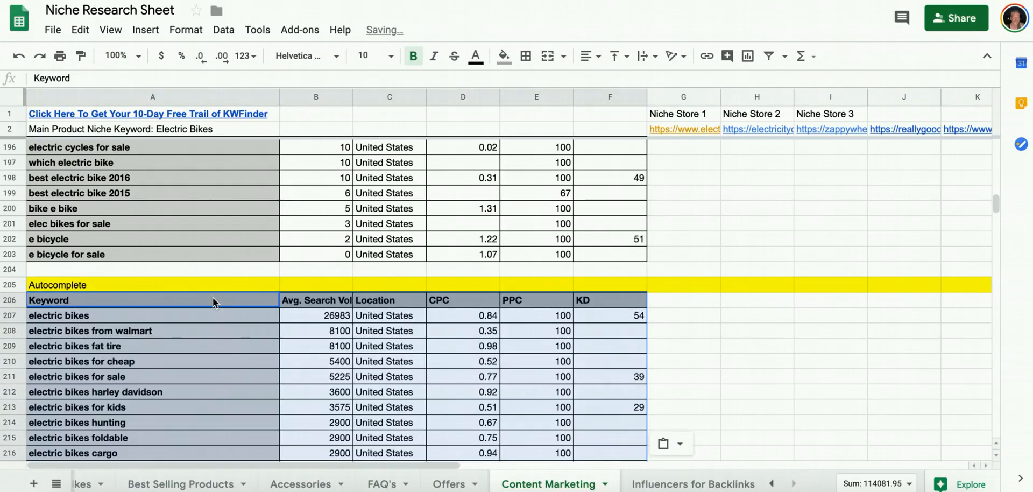
pyautogui.scroll(-20, 212, 298)
pyautogui.scroll(-17, 212, 298)
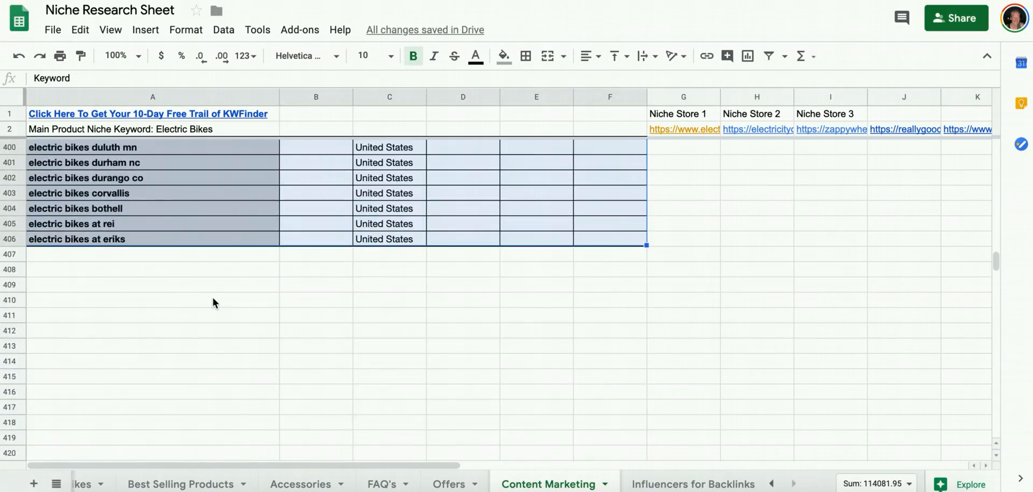
pyautogui.click(203, 271)
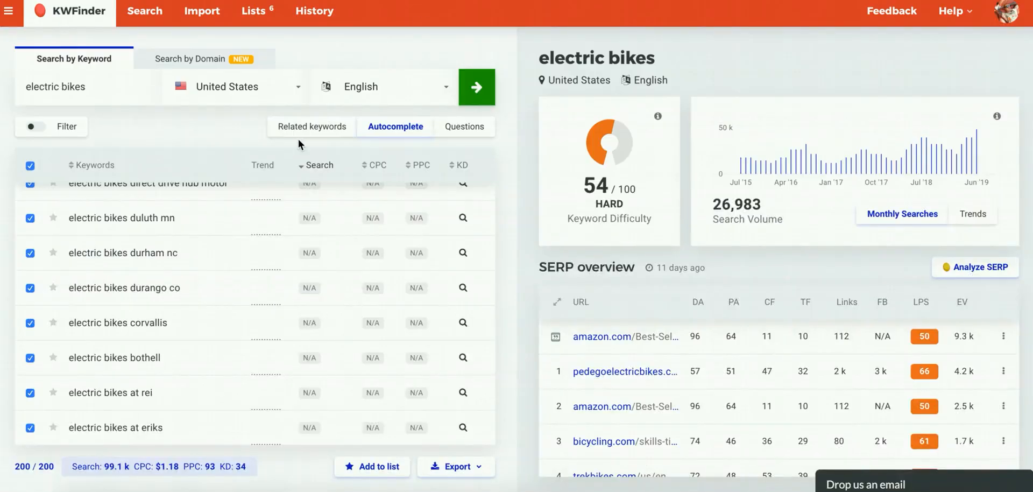
# In KWFinder, list the question keywords for "electric bikes" by search volume and export all of them as a CSV file.
pyautogui.click(456, 123)
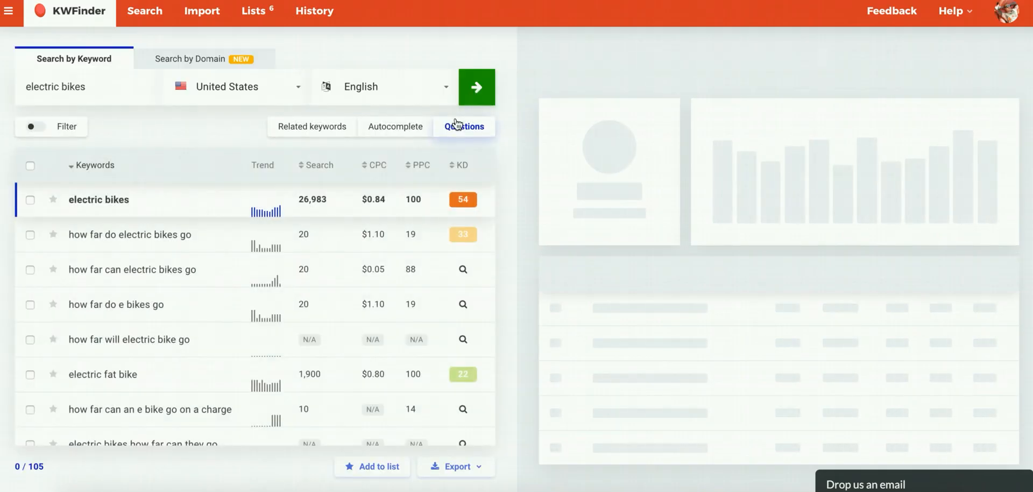
pyautogui.click(316, 168)
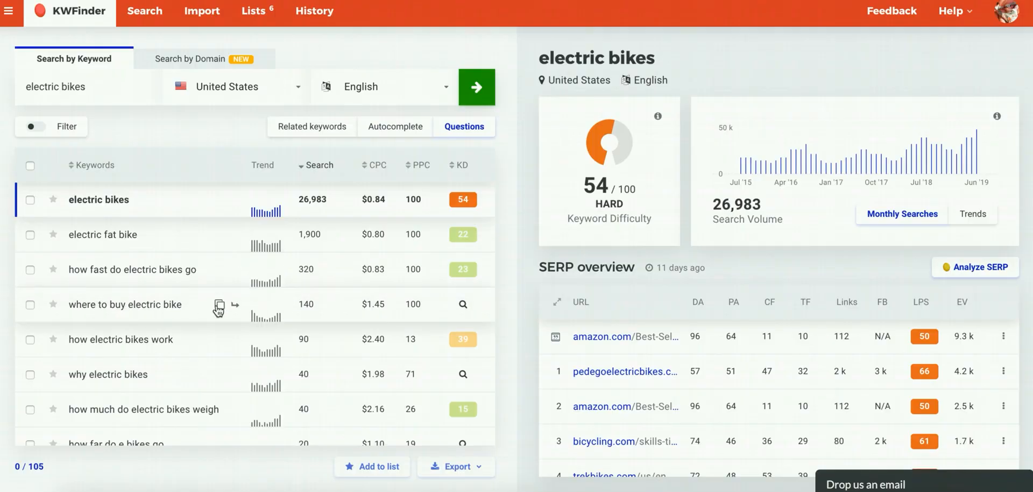
pyautogui.click(31, 166)
pyautogui.scroll(-10, 153, 324)
pyautogui.scroll(-15, 153, 325)
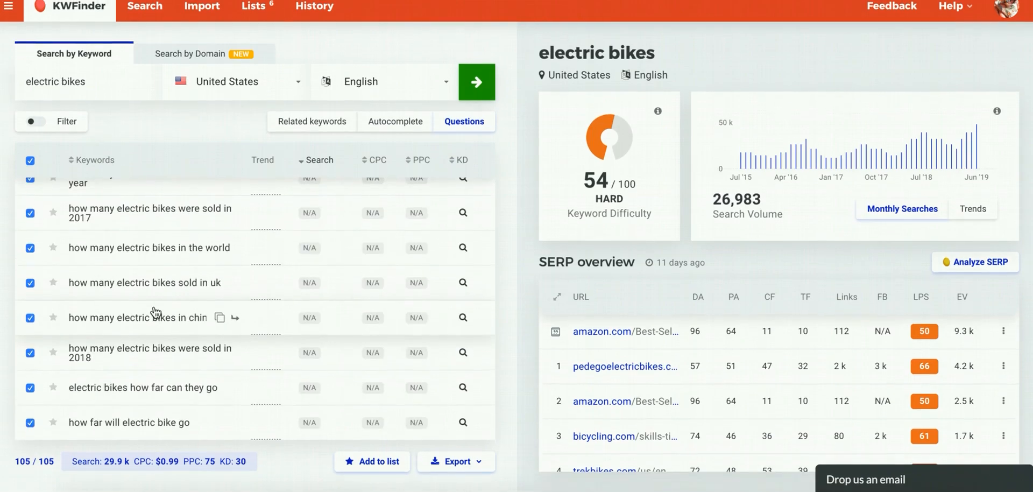
pyautogui.click(443, 472)
pyautogui.click(430, 442)
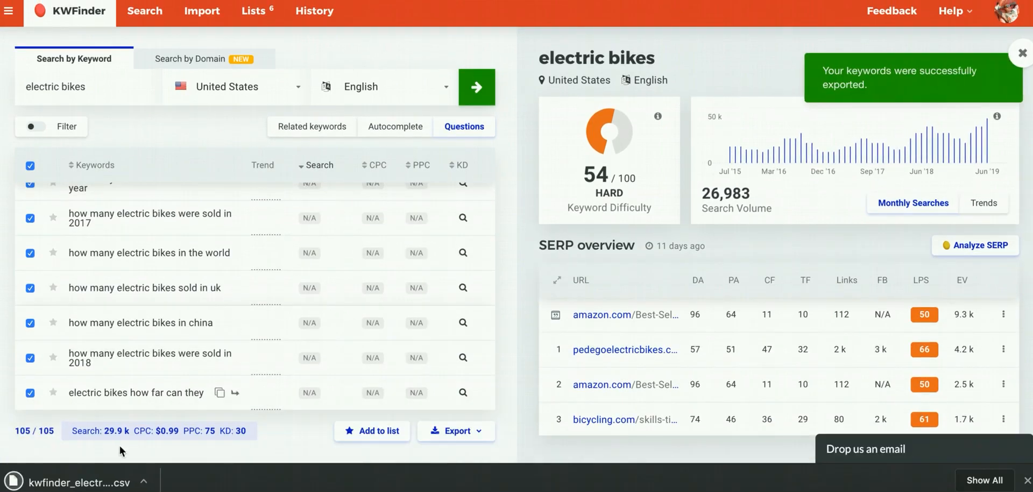
# Open the exported questions CSV, copy its Keyword through KD columns, and return to the Niche Research Sheet.
pyautogui.click(102, 483)
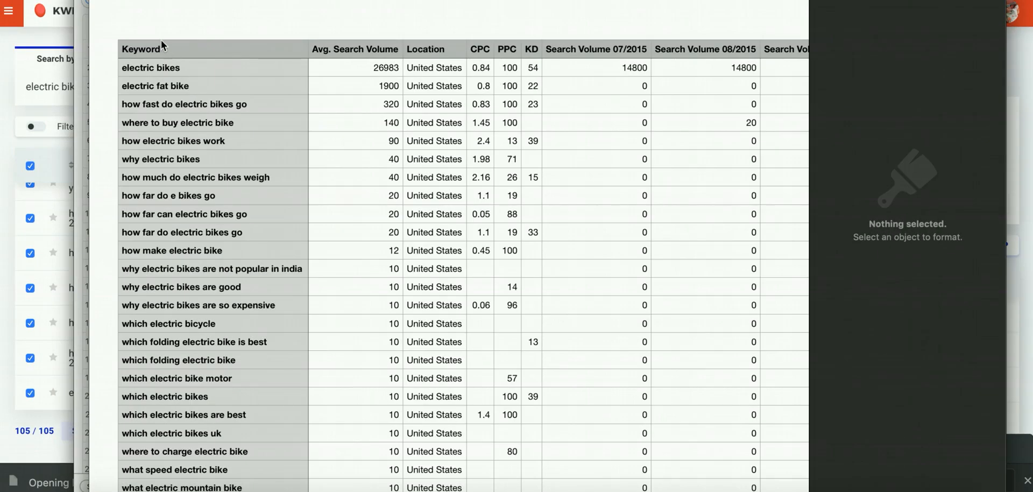
pyautogui.click(167, 58)
pyautogui.click(228, 5)
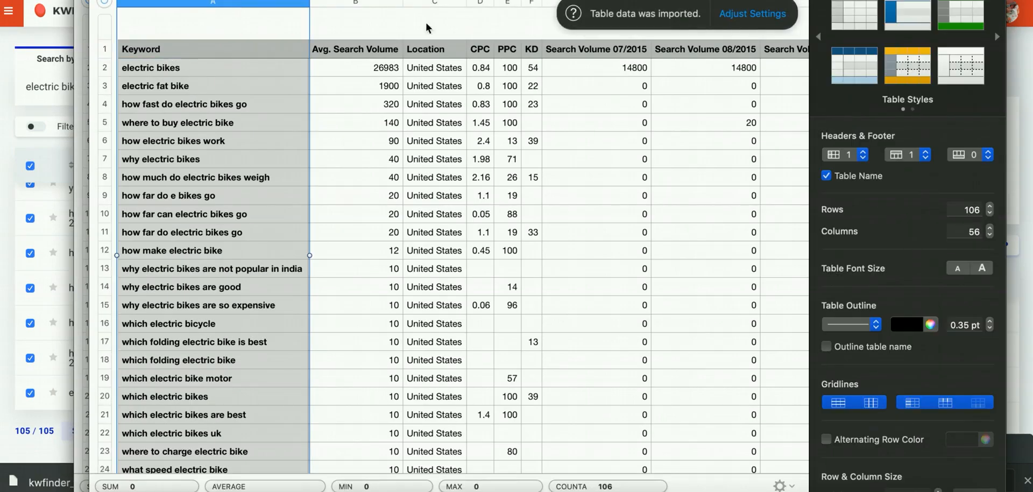
pyautogui.keyDown('shift'); pyautogui.click(532, 4); pyautogui.keyUp('shift')
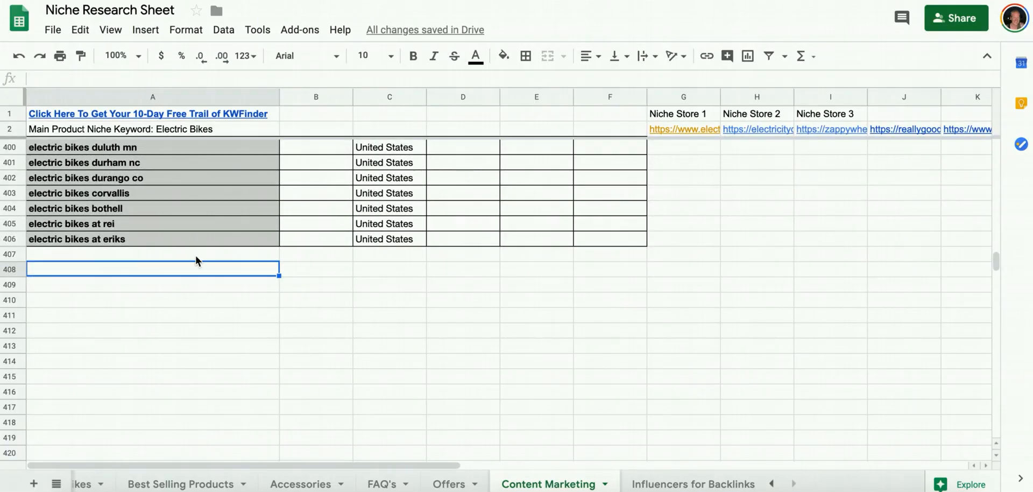
# Add a yellow-filled "Questions" heading in row 408 and paste the copied questions keyword table at cell A409.
pyautogui.write('Questions')
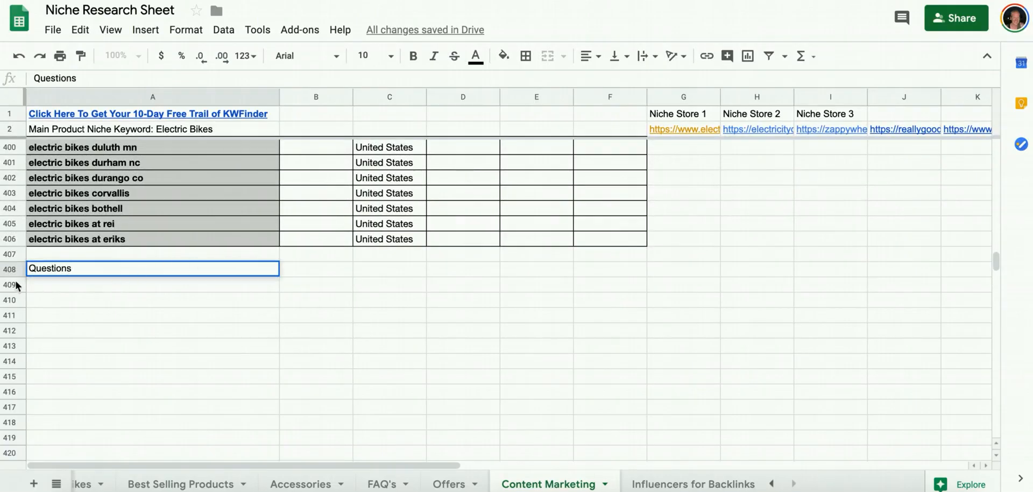
pyautogui.click(10, 269)
pyautogui.click(504, 55)
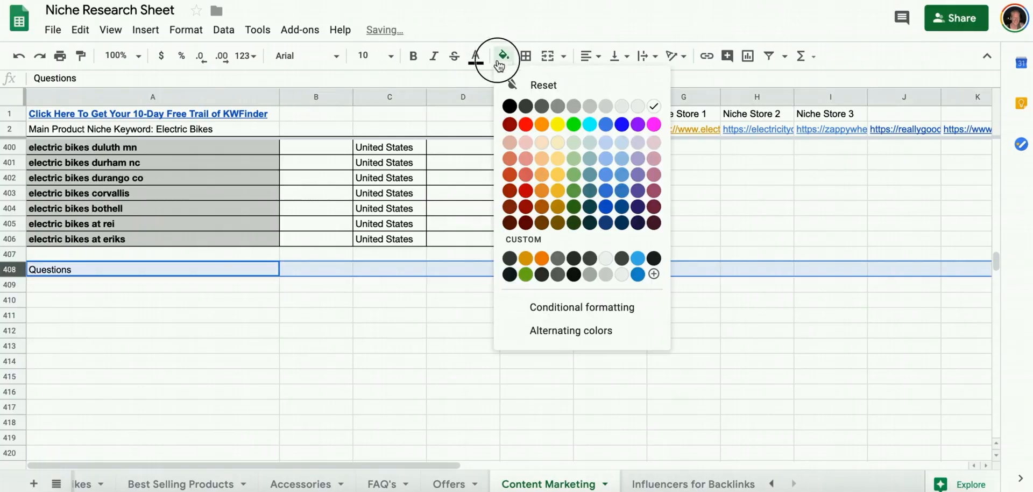
pyautogui.click(558, 129)
pyautogui.click(185, 283)
pyautogui.hotkey('ctrl', 'v')
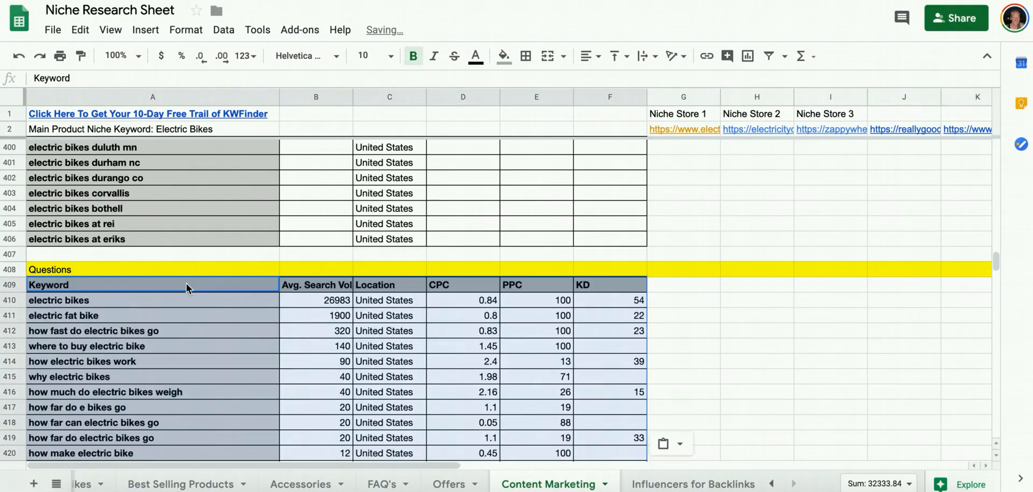
# Review the Content Marketing tab's main, autocomplete and question keyword tables along with the store, review and news site link columns.
pyautogui.scroll(-20, 186, 284)
pyautogui.scroll(20, 185, 286)
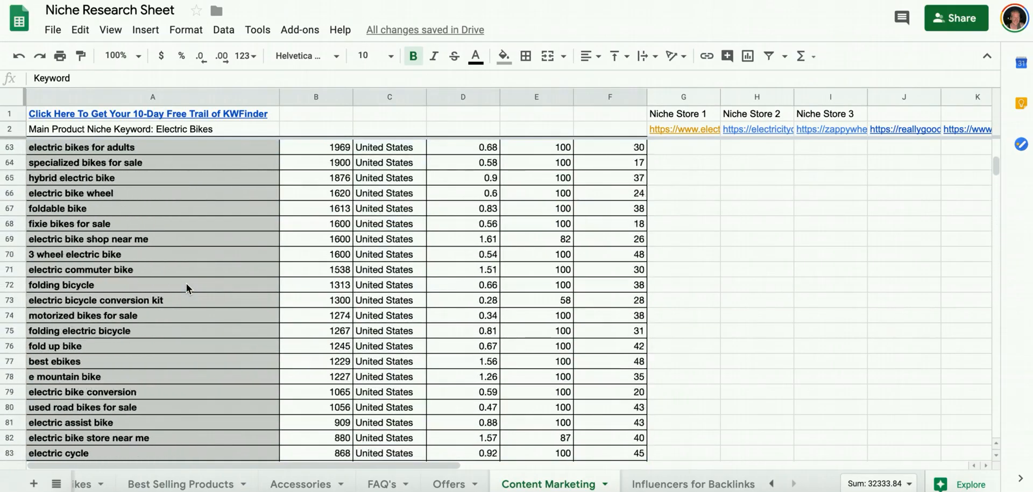
pyautogui.scroll(20, 185, 288)
pyautogui.hscroll(10, 667, 266)
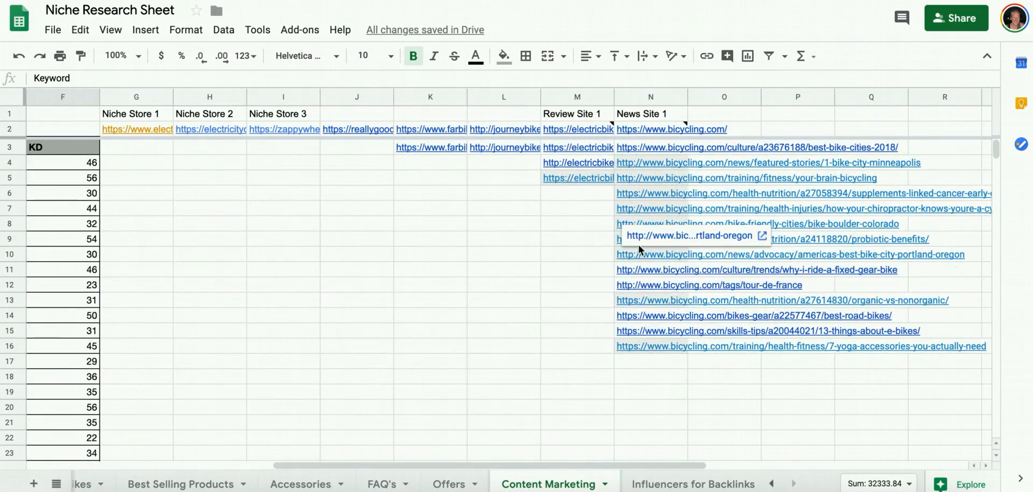
pyautogui.hscroll(-10, 546, 194)
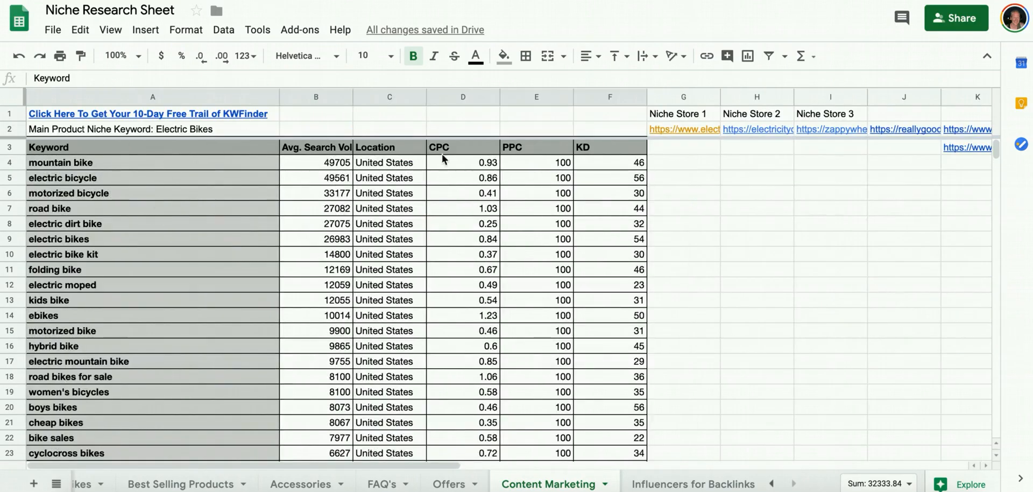
pyautogui.scroll(-20, 362, 208)
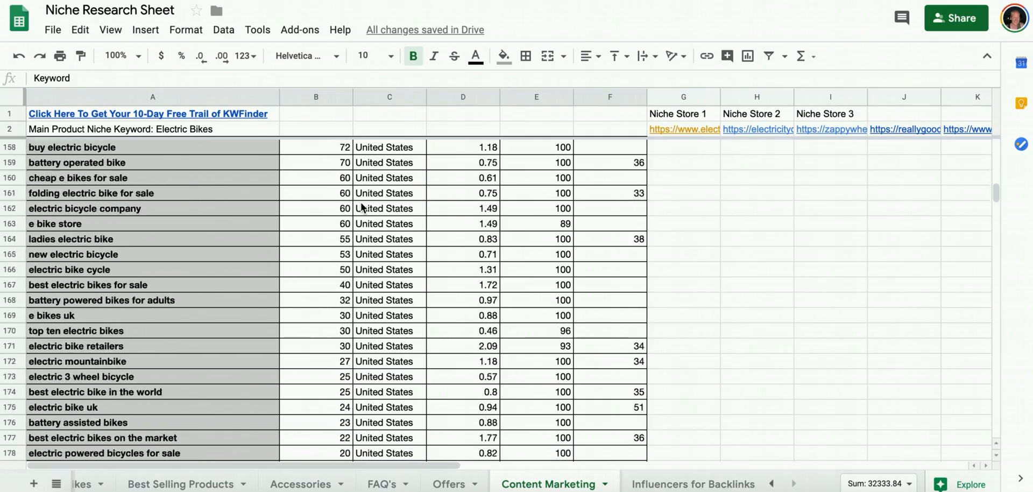
pyautogui.scroll(9, 362, 207)
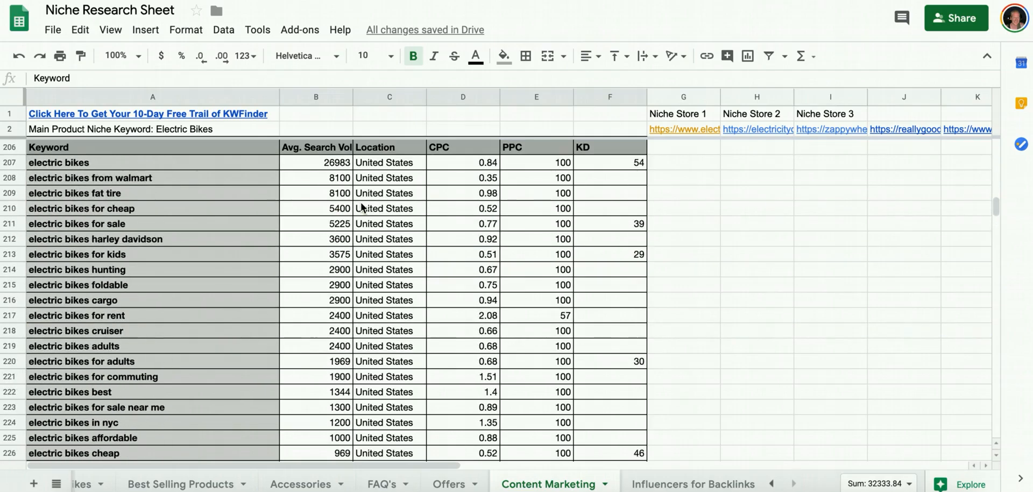
pyautogui.scroll(-20, 251, 192)
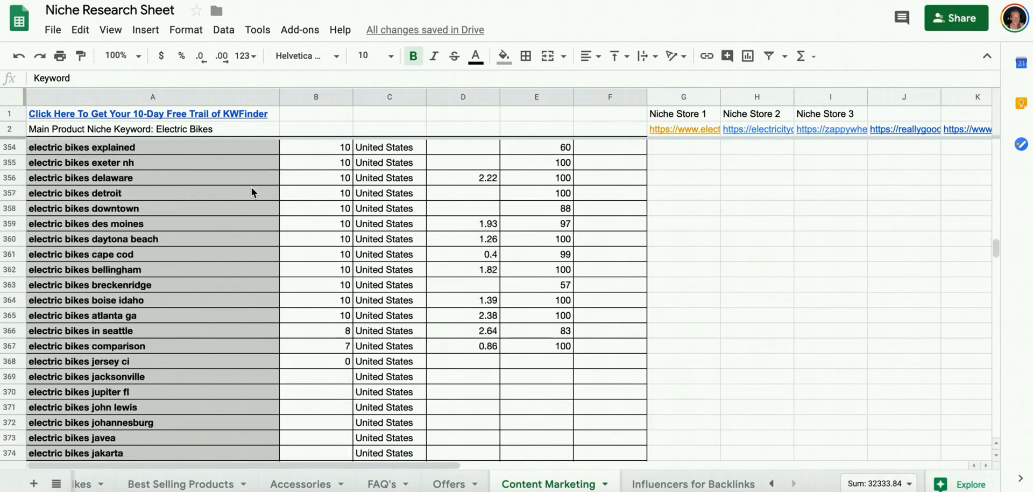
pyautogui.scroll(20, 361, 193)
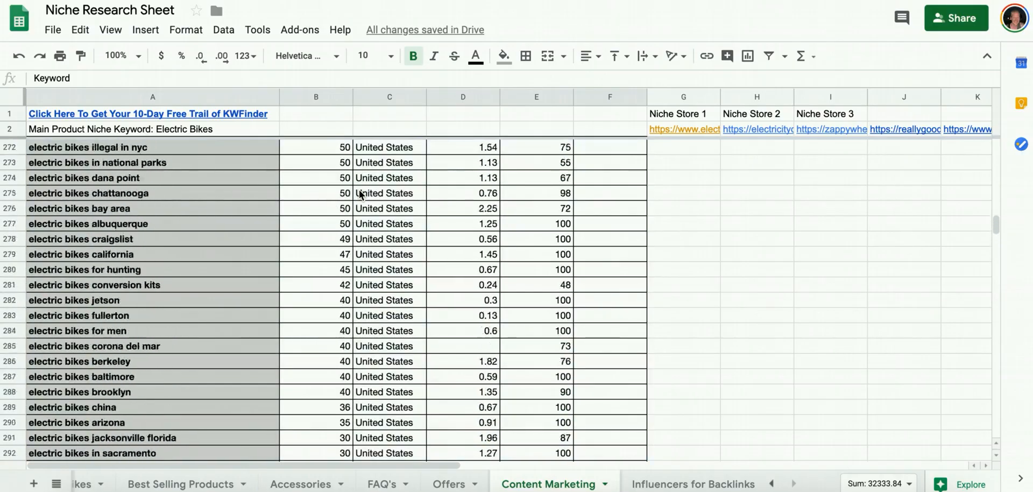
pyautogui.scroll(3, 362, 195)
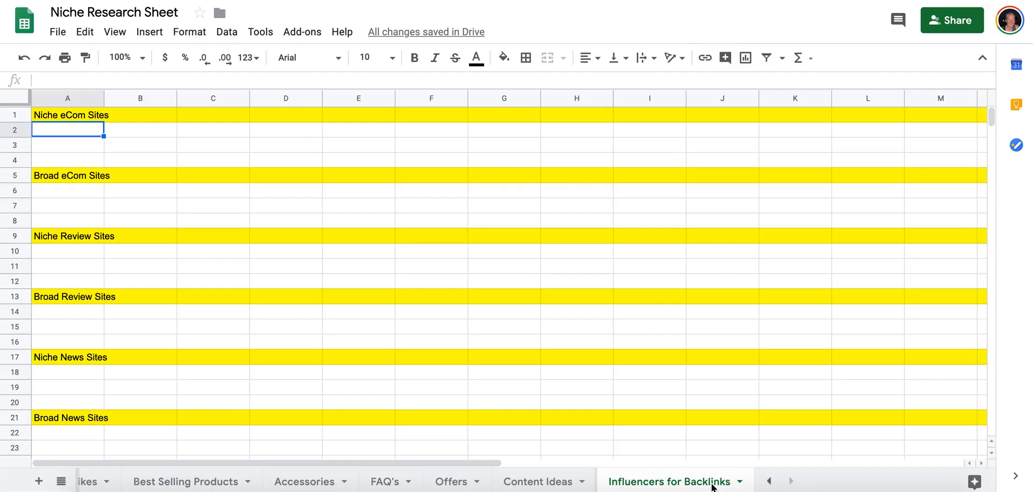
# Look over the Content Ideas tab's keyword table and its niche store, review and news site link columns.
pyautogui.click(554, 483)
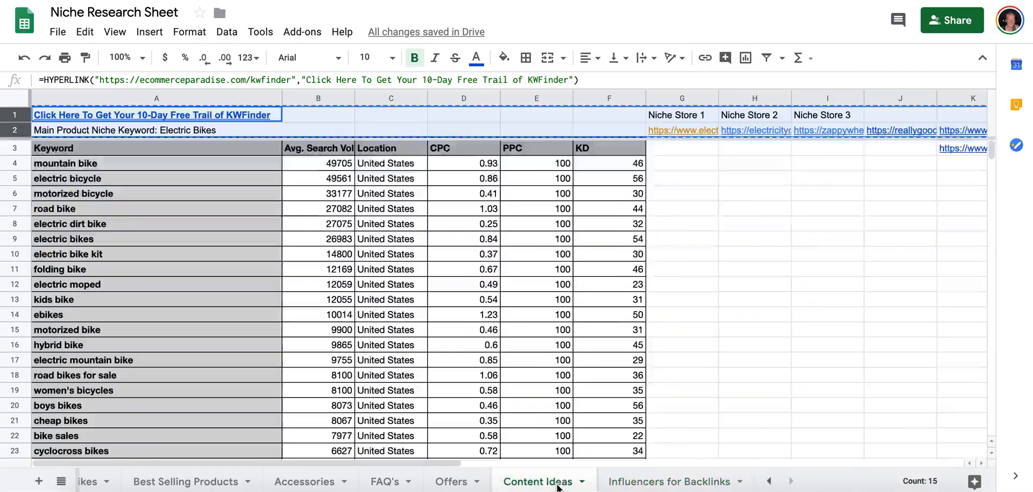
pyautogui.click(680, 153)
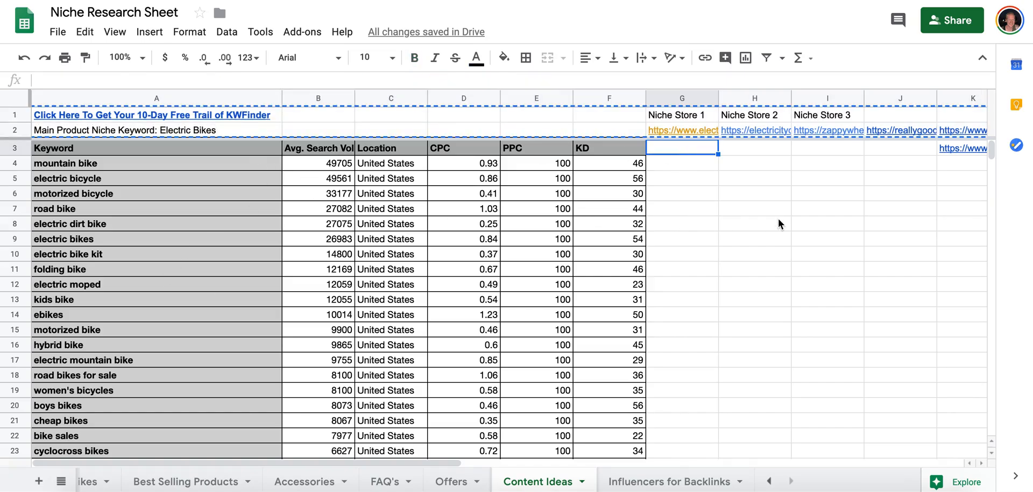
pyautogui.hscroll(5, 778, 218)
pyautogui.hscroll(-5, 641, 269)
pyautogui.hscroll(5, 736, 213)
pyautogui.hscroll(-2, 736, 214)
pyautogui.hscroll(-3, 736, 215)
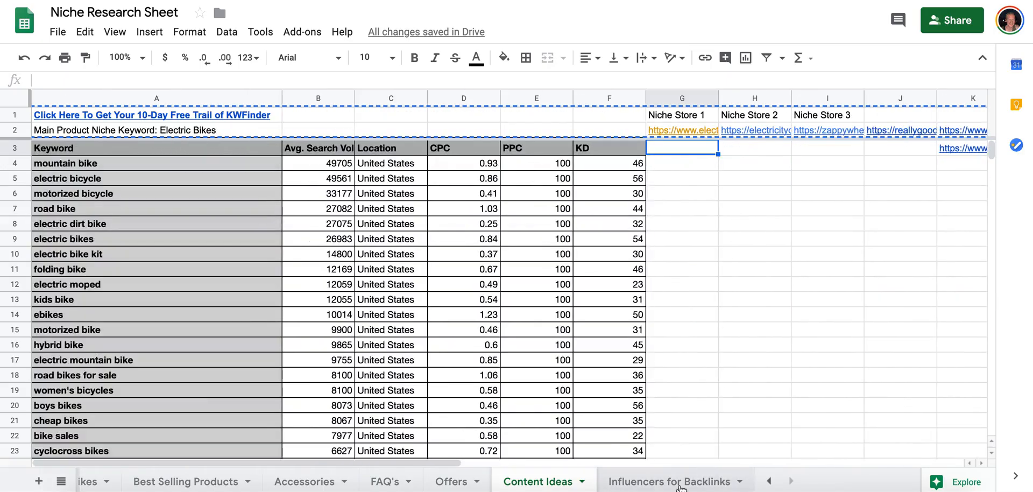
# On the Influencers for Backlinks tab, insert three blank rows below rows 2 to 4 in the Niche eCom Sites section.
pyautogui.click(679, 483)
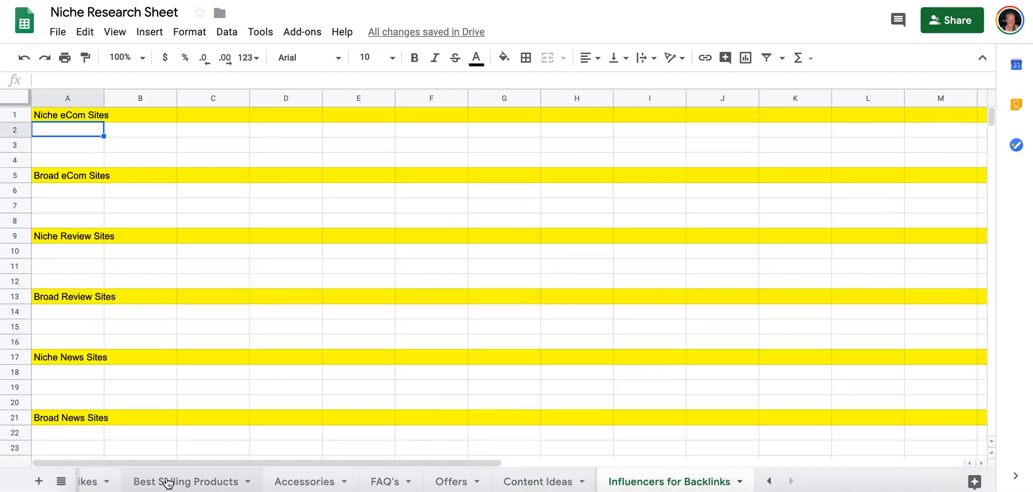
pyautogui.click(22, 134)
pyautogui.moveTo(22, 134); pyautogui.dragTo(16, 161)
pyautogui.rightClick(16, 161)
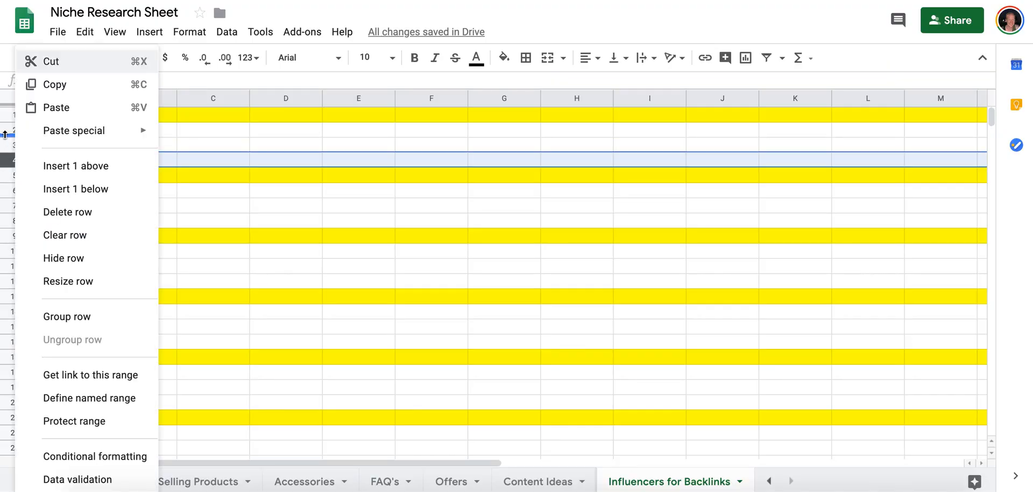
pyautogui.click(5, 135)
pyautogui.click(9, 131)
pyautogui.keyDown('shift'); pyautogui.click(12, 162); pyautogui.keyUp('shift')
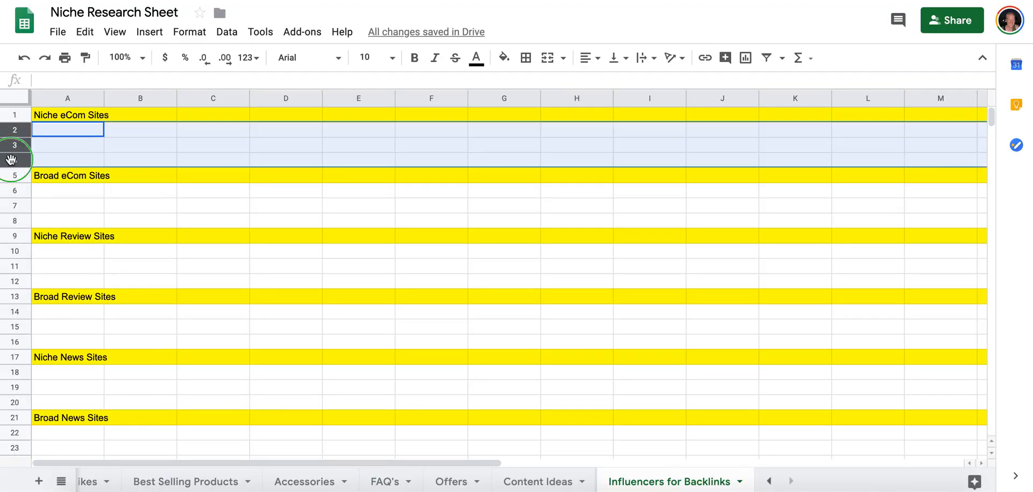
pyautogui.rightClick(13, 162)
pyautogui.click(29, 186)
# Insert six more blank rows below row 7 in the Niche eCom Sites section.
pyautogui.click(18, 132)
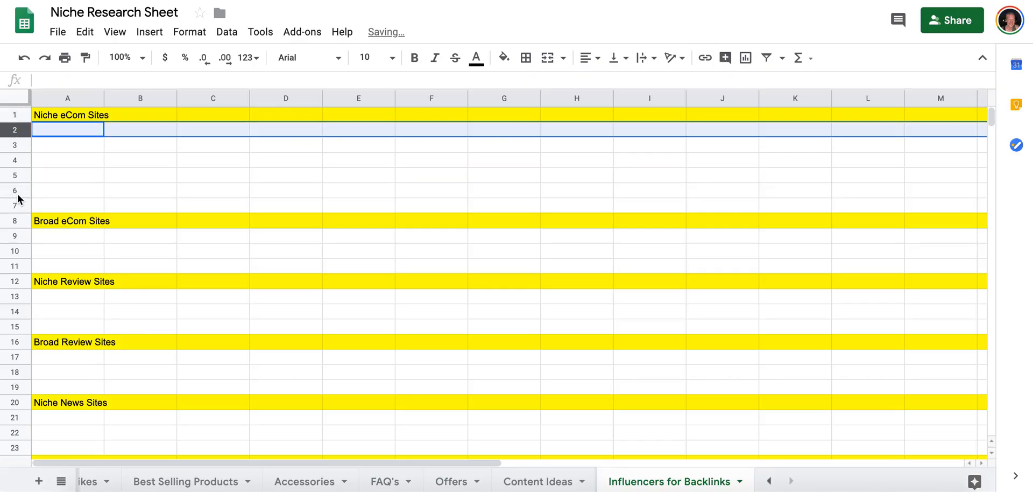
pyautogui.keyDown('shift'); pyautogui.click(18, 204); pyautogui.keyUp('shift')
pyautogui.rightClick(17, 205)
pyautogui.click(41, 186)
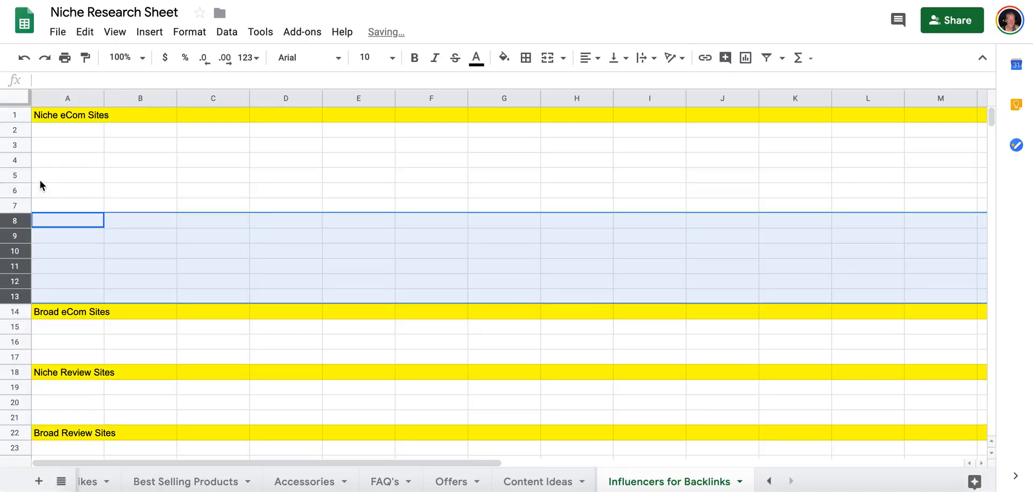
pyautogui.click(15, 131)
pyautogui.keyDown('shift'); pyautogui.click(16, 295); pyautogui.keyUp('shift')
pyautogui.click(80, 214)
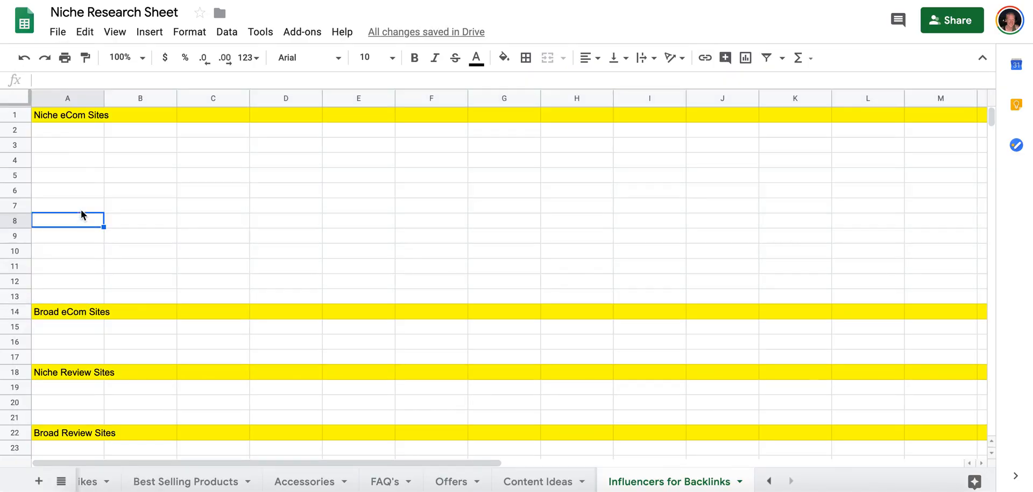
# On the Electric Bikes tab, select the electricbikecity.com, electriczip.com, eridesusa.com and ebikevault.com competitor links together.
pyautogui.click(82, 136)
pyautogui.hscroll(-2, 138, 483)
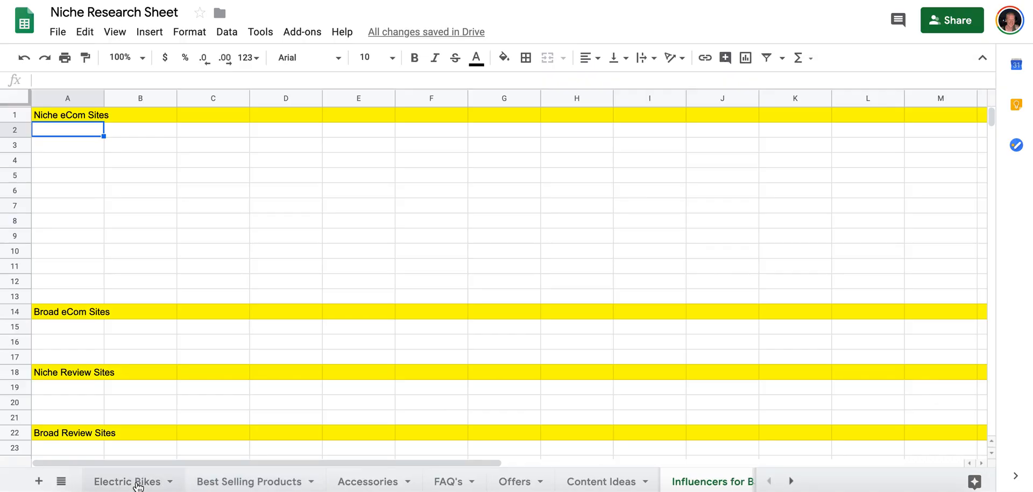
pyautogui.click(138, 483)
pyautogui.click(351, 173)
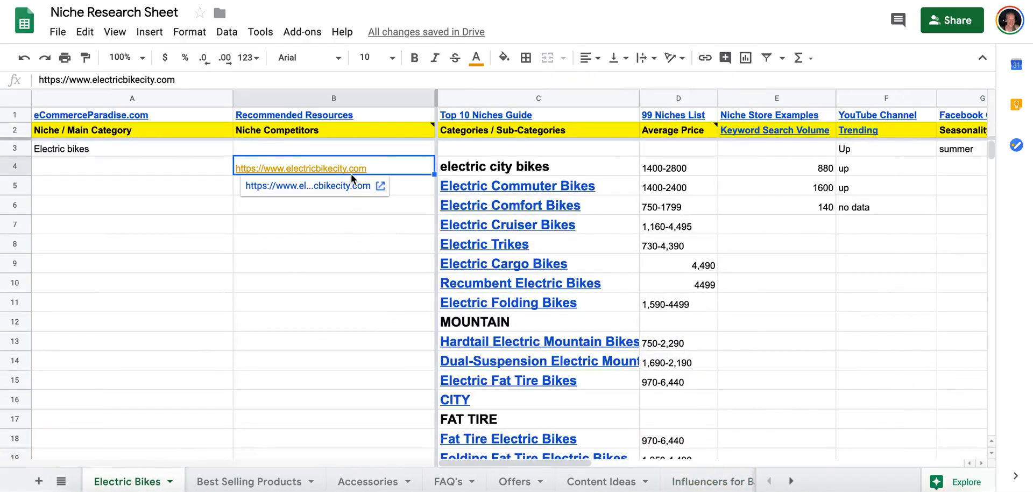
pyautogui.hotkey('ctrl', 'c')
pyautogui.scroll(-10, 348, 337)
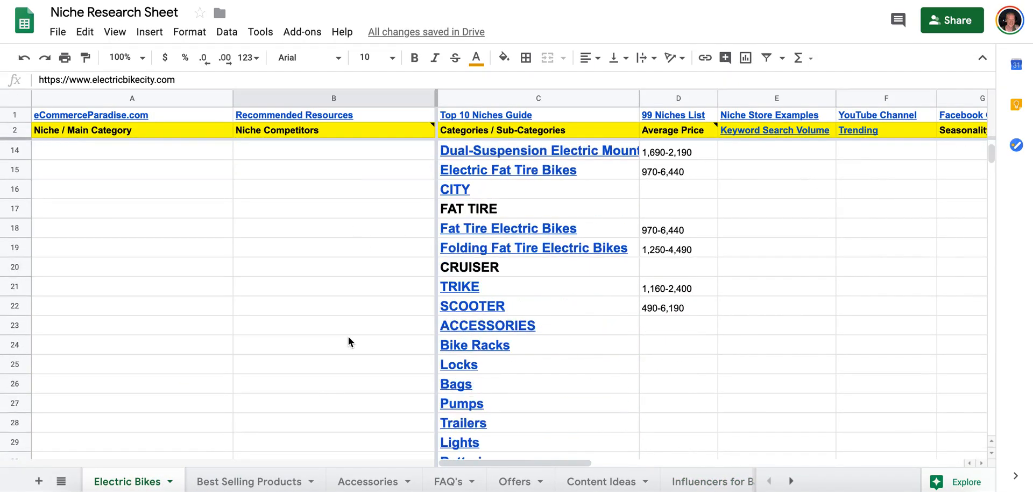
pyautogui.click(330, 216)
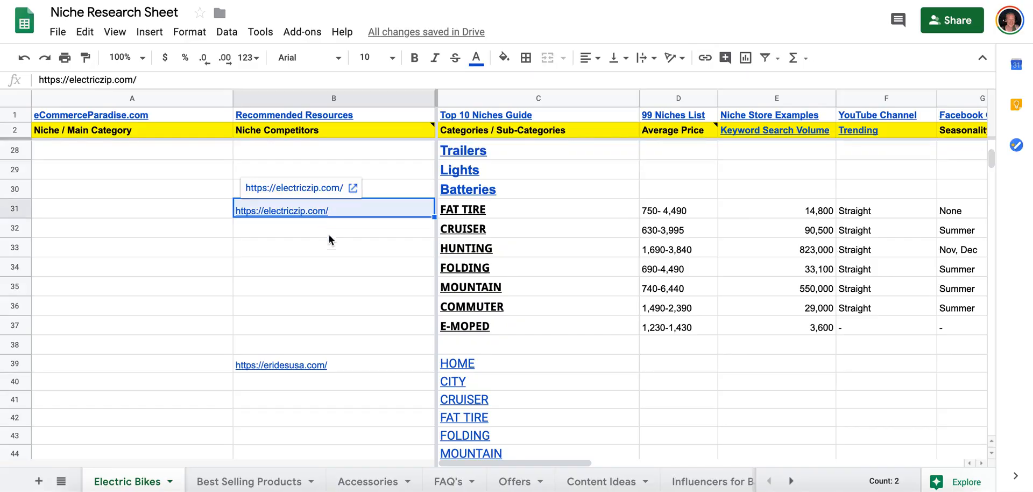
pyautogui.click(314, 366)
pyautogui.scroll(-5, 315, 366)
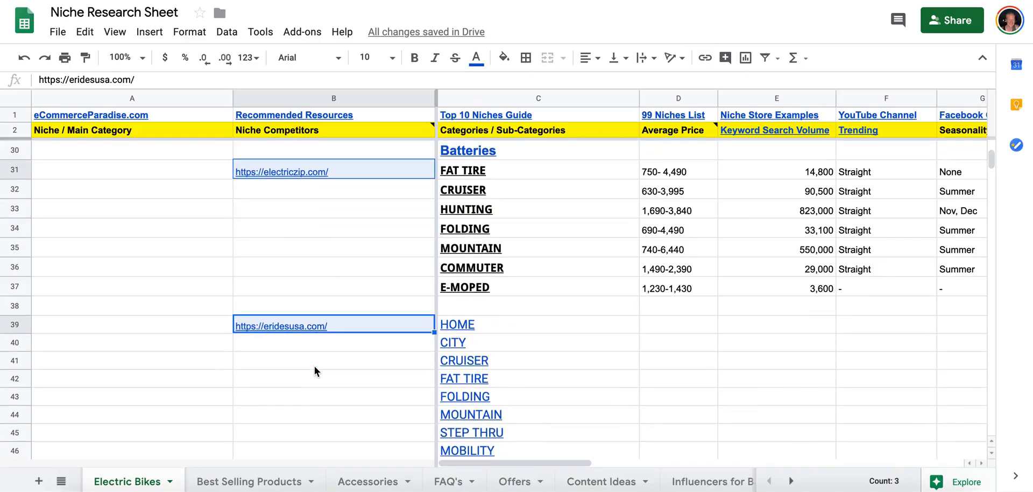
pyautogui.scroll(-3, 315, 366)
pyautogui.scroll(4, 317, 240)
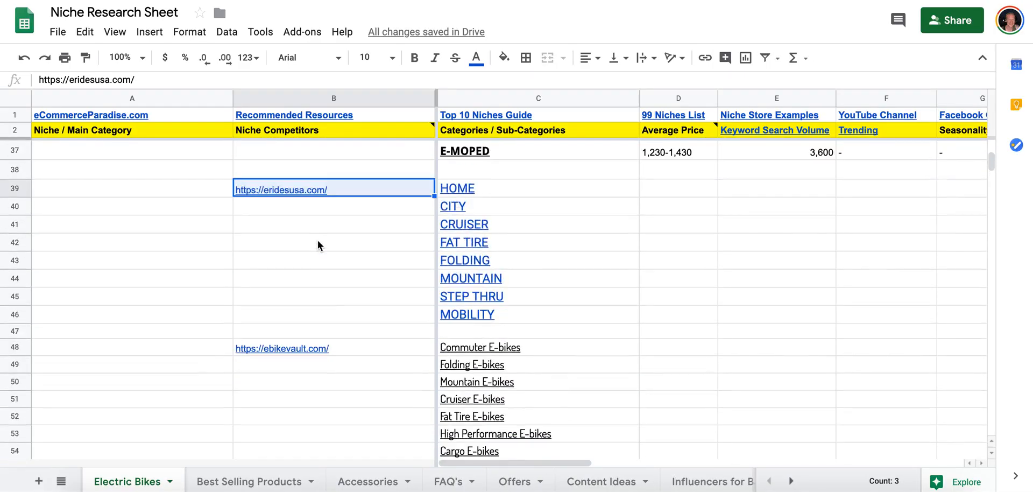
pyautogui.scroll(-2, 317, 240)
pyautogui.click(310, 309)
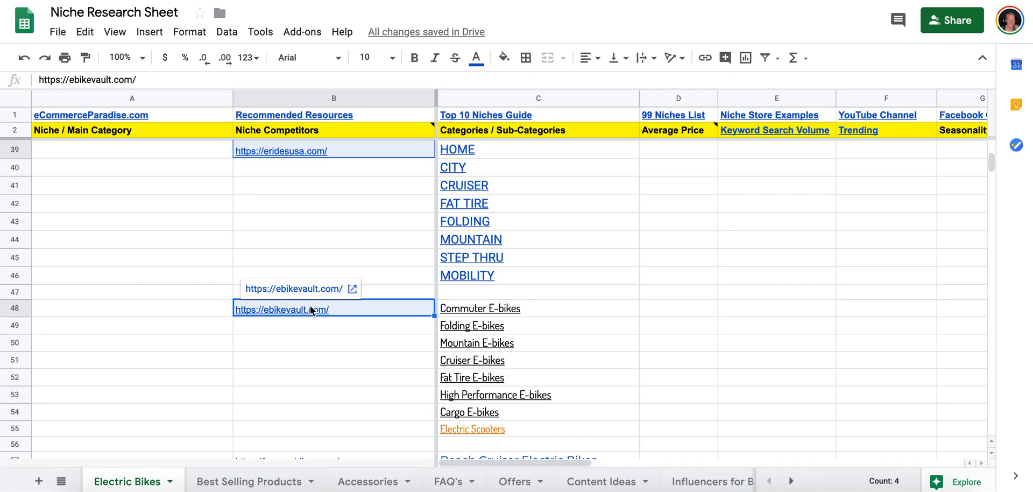
# Examine the rest of the Niche Competitors column for further store links.
pyautogui.scroll(-5, 309, 310)
pyautogui.scroll(-20, 309, 371)
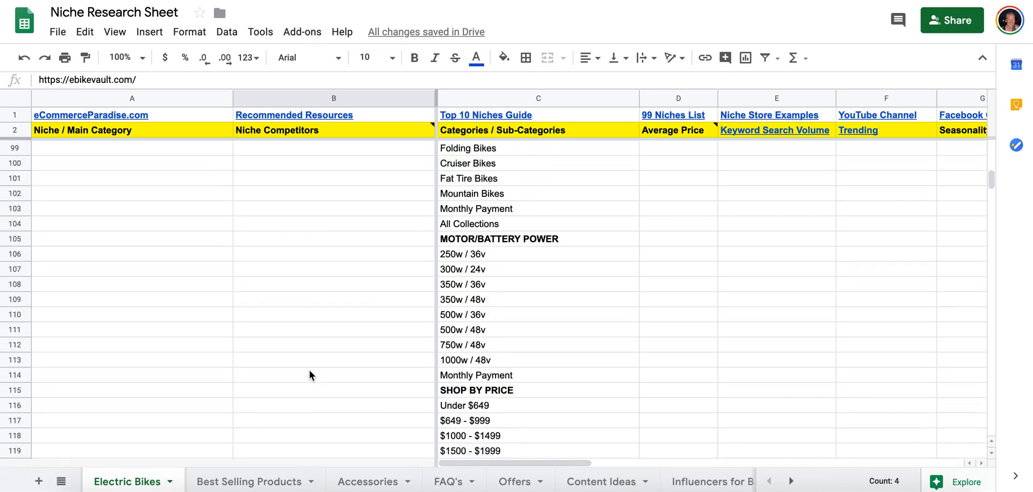
pyautogui.scroll(-10, 310, 375)
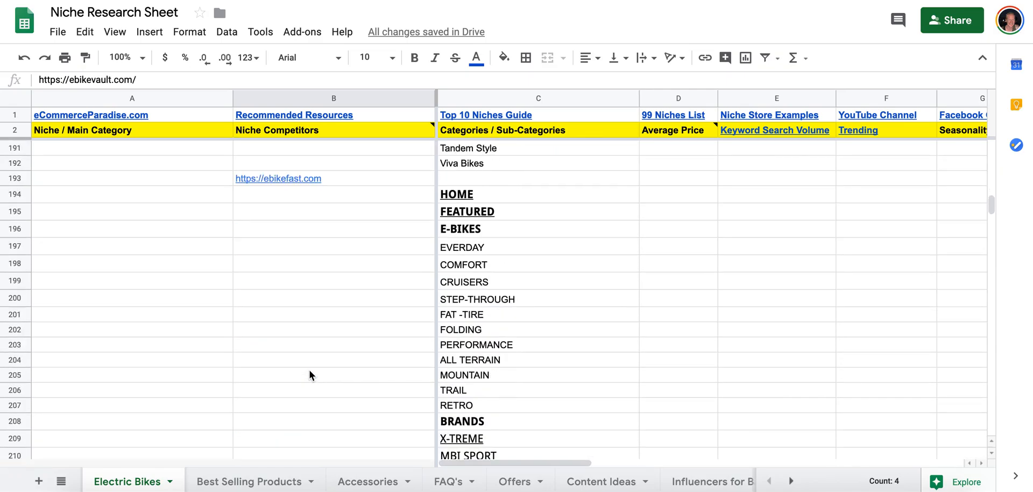
pyautogui.scroll(-20, 310, 372)
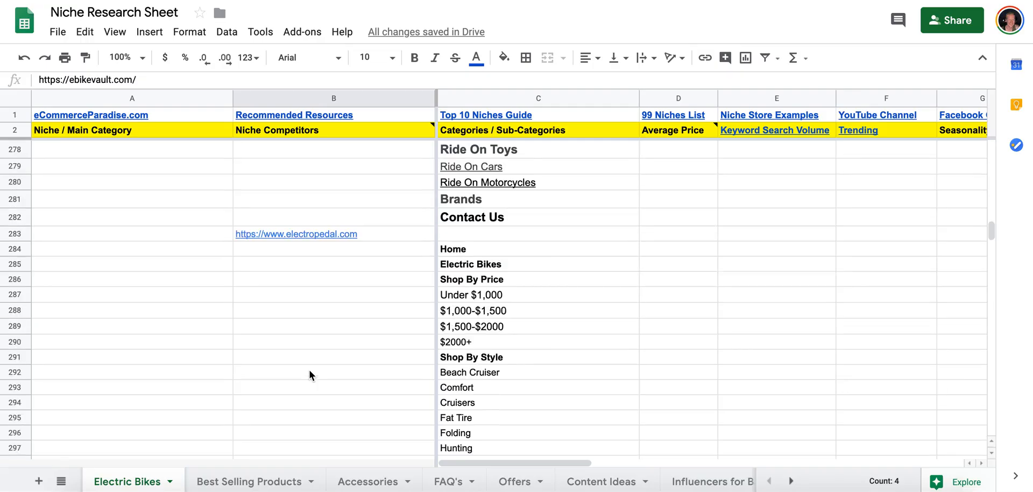
pyautogui.scroll(-20, 310, 372)
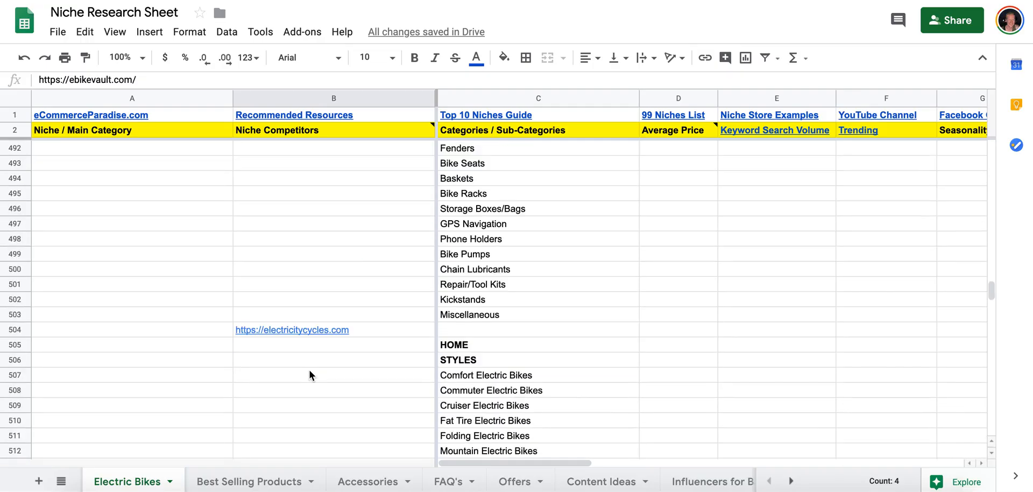
pyautogui.scroll(20, 309, 371)
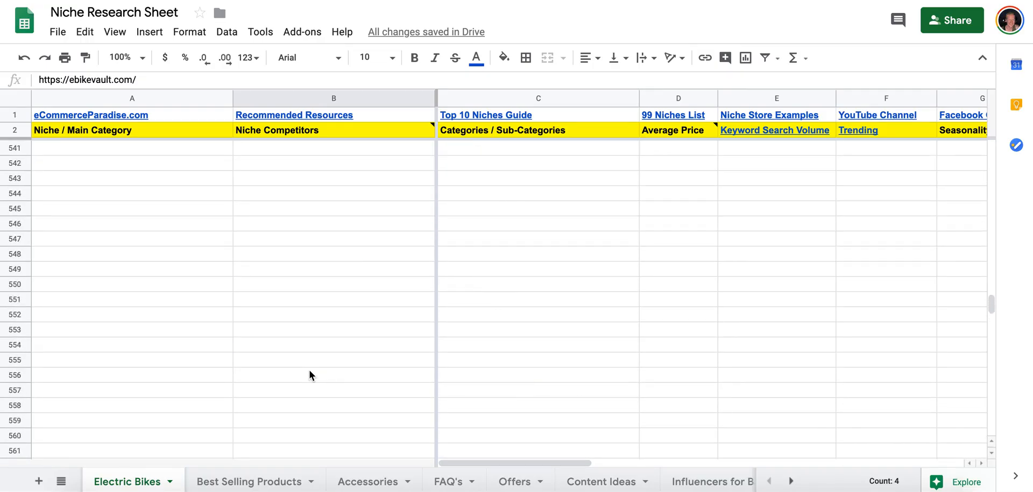
pyautogui.scroll(-2, 309, 369)
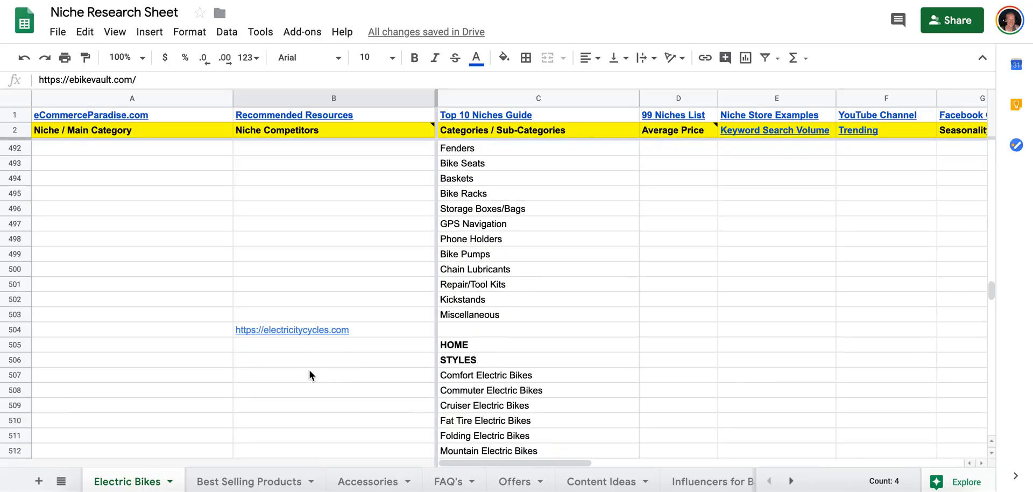
# Paste the copied Niche Competitors column into column A of the Influencers for Backlinks tab, starting at row 53.
pyautogui.keyDown('shift'); pyautogui.click(315, 357); pyautogui.keyUp('shift')
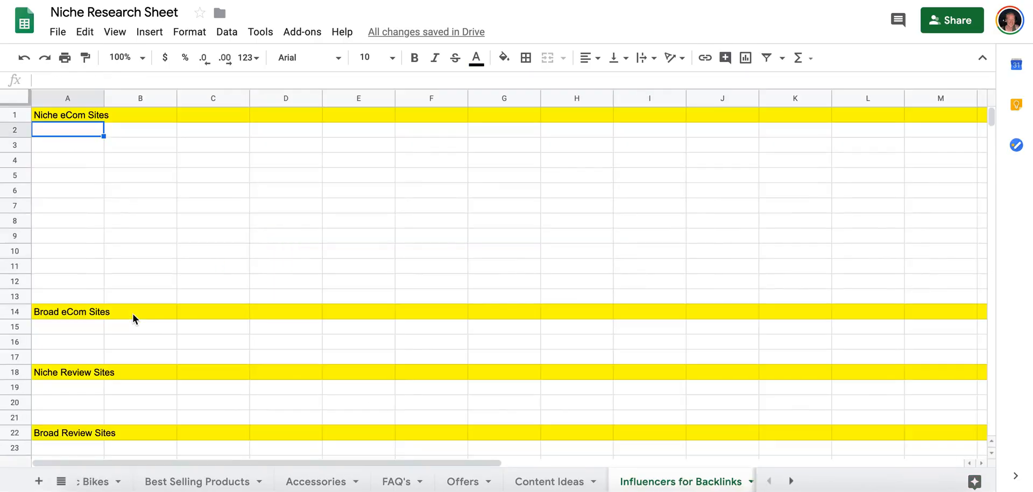
pyautogui.scroll(-16, 132, 315)
pyautogui.click(75, 176)
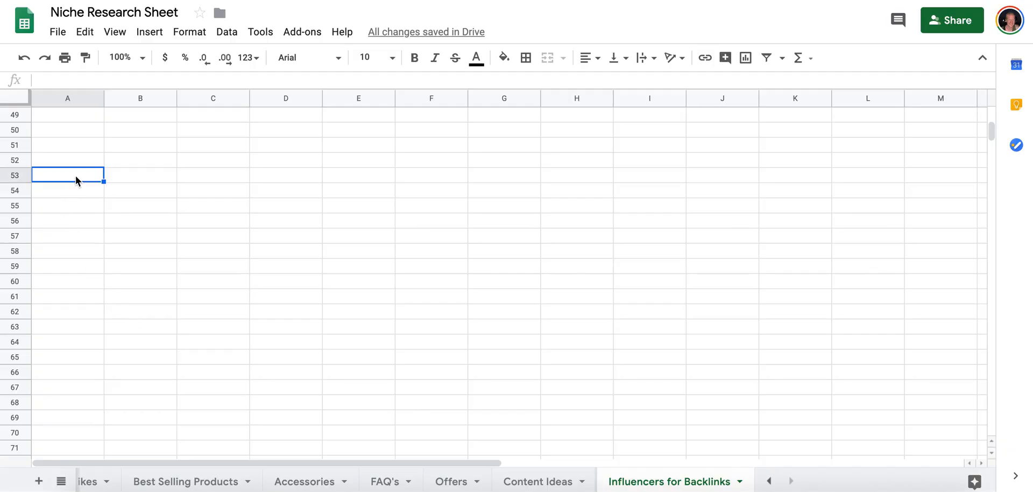
pyautogui.hotkey('ctrl', 'v')
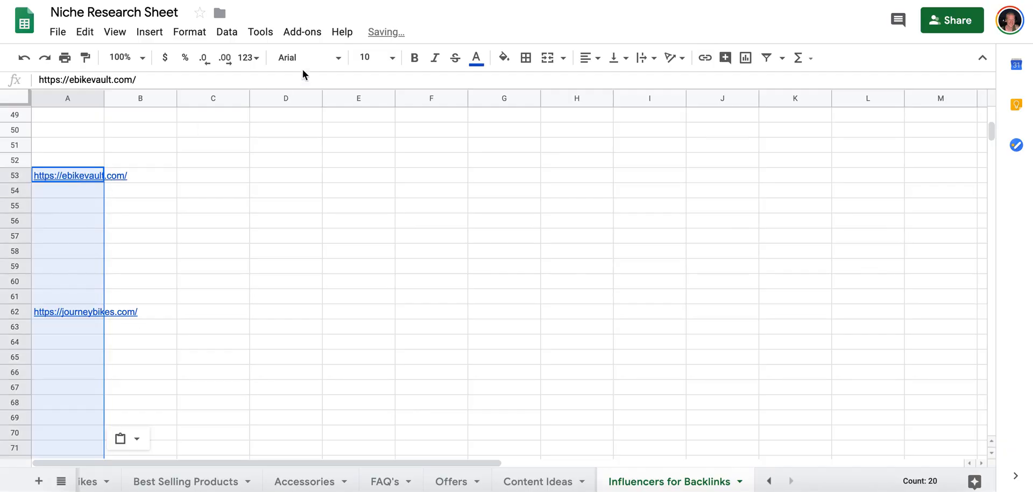
# Use Power Tools to remove all empty rows and unused rows from the Influencers for Backlinks tab.
pyautogui.click(302, 33)
pyautogui.moveTo(377, 213)
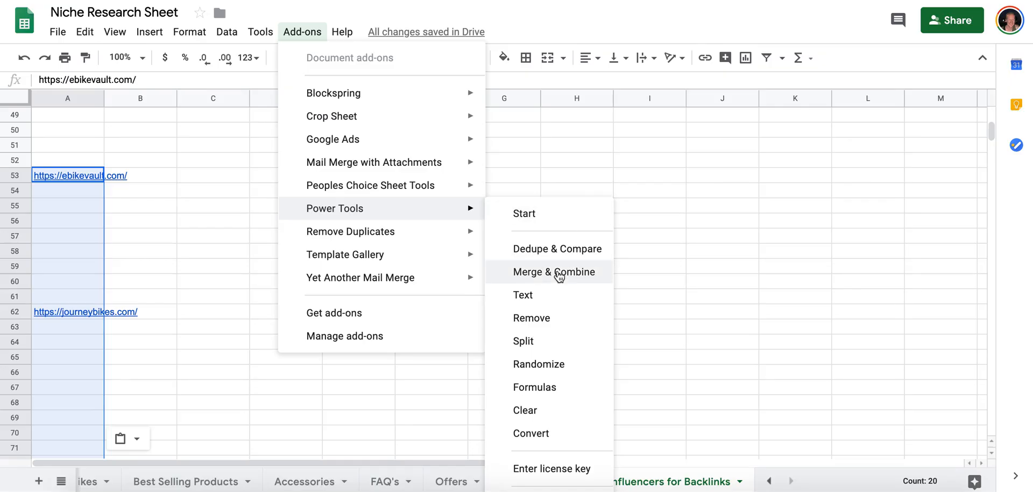
pyautogui.click(539, 318)
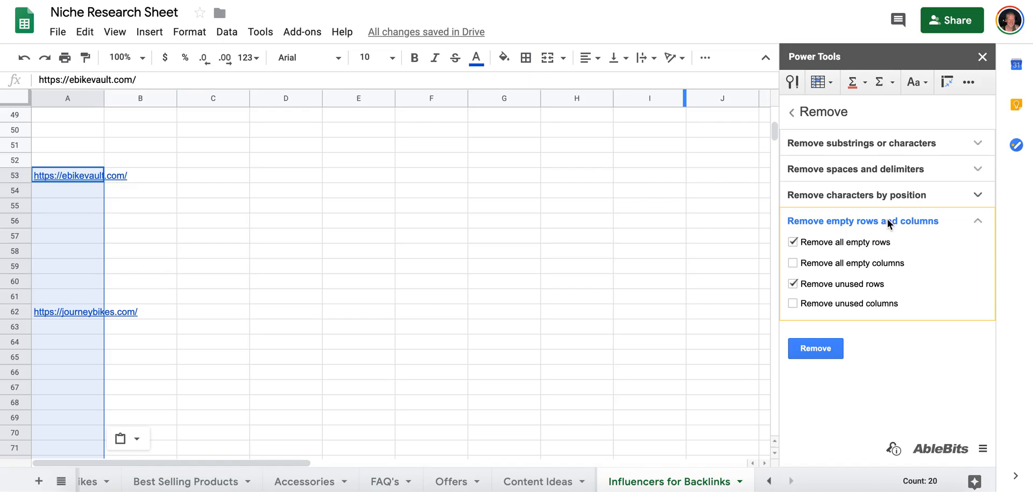
pyautogui.click(816, 350)
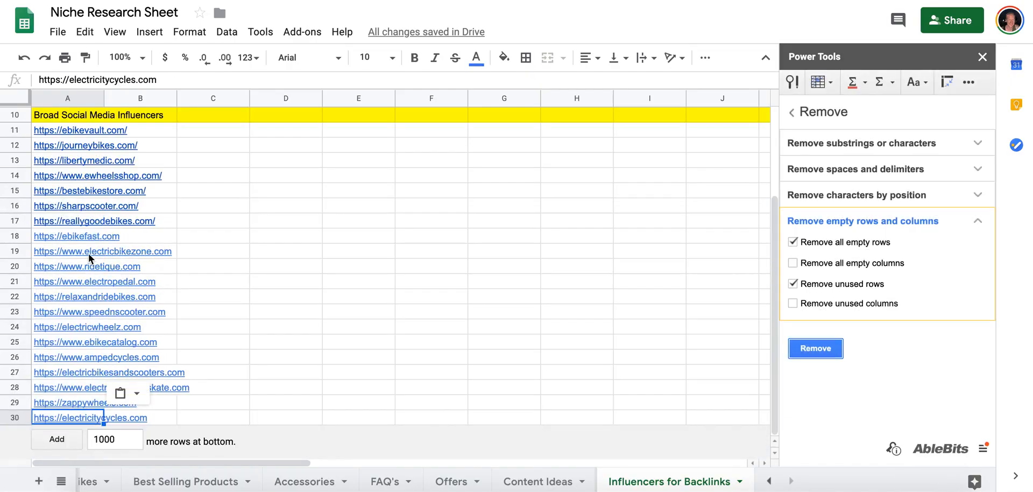
# Move the competitor link rows 11 to 30 directly below the Niche eCom Sites heading.
pyautogui.scroll(3, 88, 254)
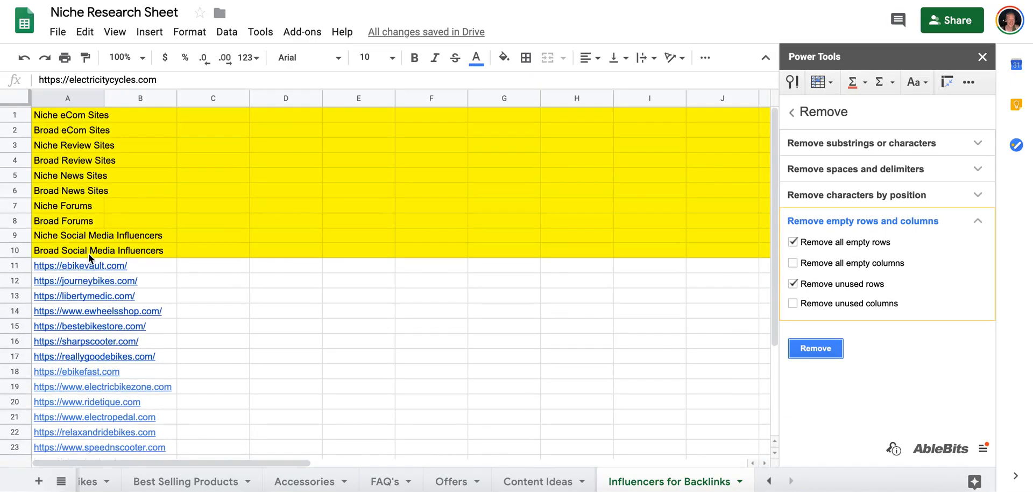
pyautogui.scroll(-3, 88, 253)
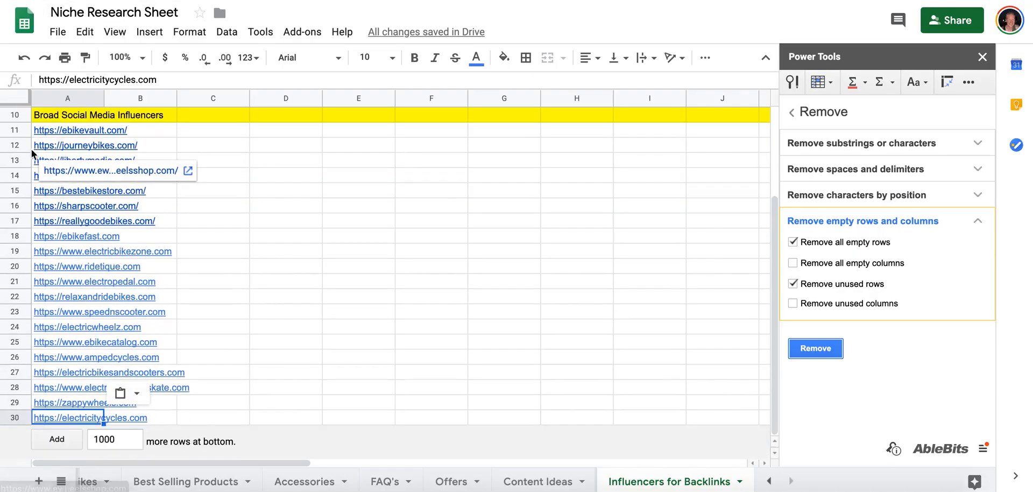
pyautogui.click(16, 130)
pyautogui.keyDown('shift'); pyautogui.click(19, 419); pyautogui.keyUp('shift')
pyautogui.scroll(2, 44, 322)
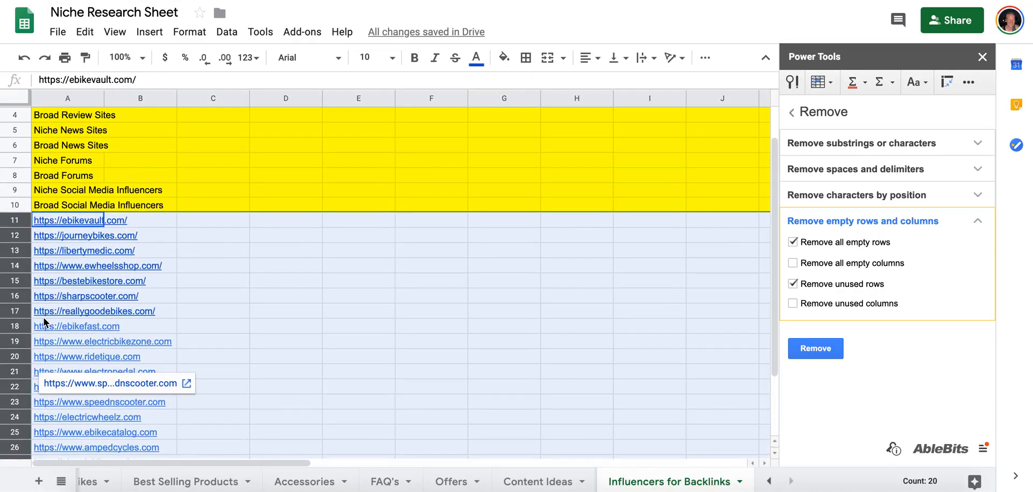
pyautogui.scroll(1, 44, 318)
pyautogui.moveTo(15, 278); pyautogui.dragTo(16, 129)
# Insert 20 blank rows below the last competitor link in row 21.
pyautogui.scroll(-1, 12, 386)
pyautogui.scroll(-1, 12, 386)
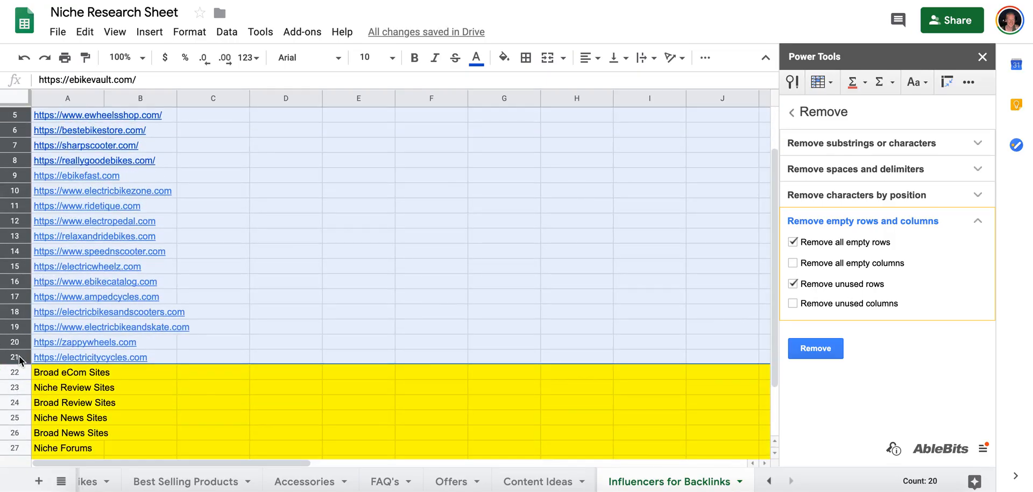
pyautogui.rightClick(18, 356)
pyautogui.click(81, 182)
pyautogui.scroll(-4, 56, 319)
pyautogui.scroll(-5, 56, 319)
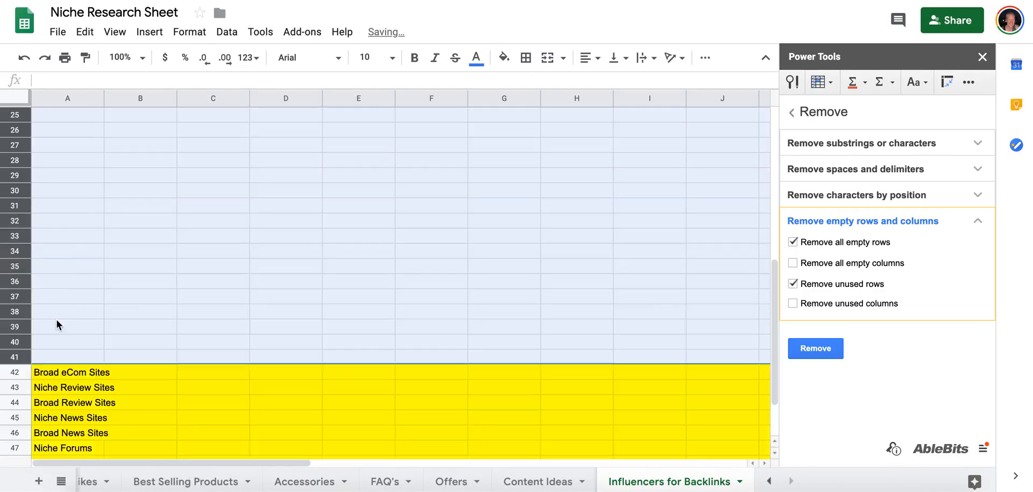
# Move the Broad eCom Sites heading row up to row 22, directly beneath the competitor links and above the blank rows.
pyautogui.click(15, 297)
pyautogui.moveTo(15, 296); pyautogui.dragTo(10, 205)
pyautogui.scroll(5, 17, 270)
pyautogui.scroll(5, 124, 224)
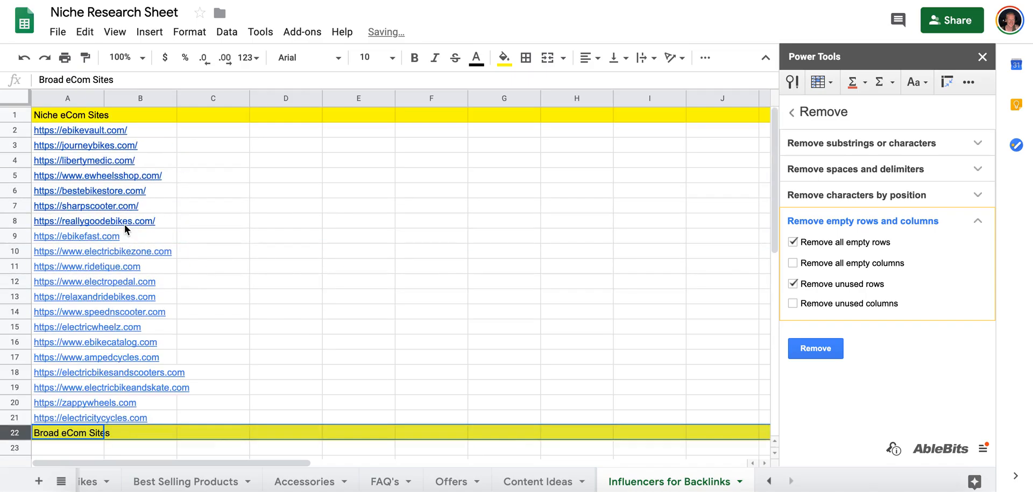
pyautogui.scroll(-4, 54, 346)
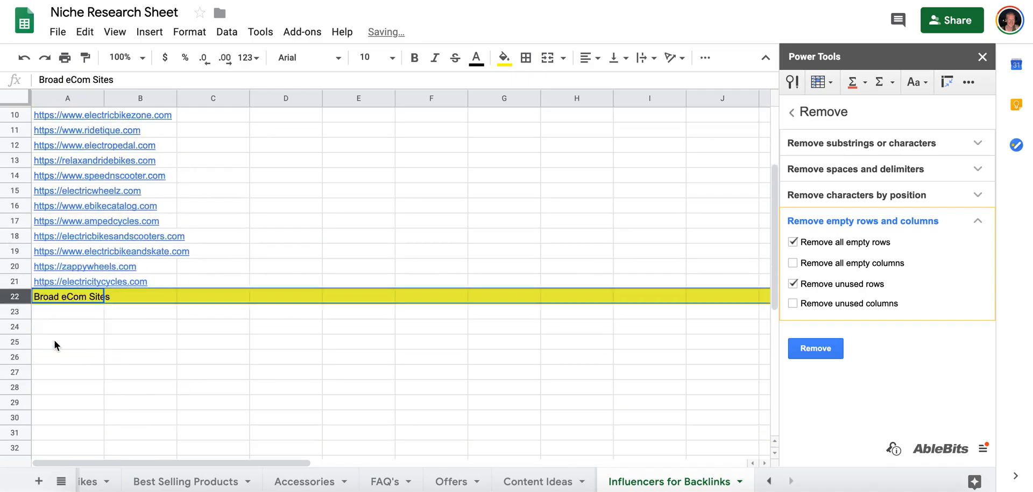
pyautogui.click(70, 284)
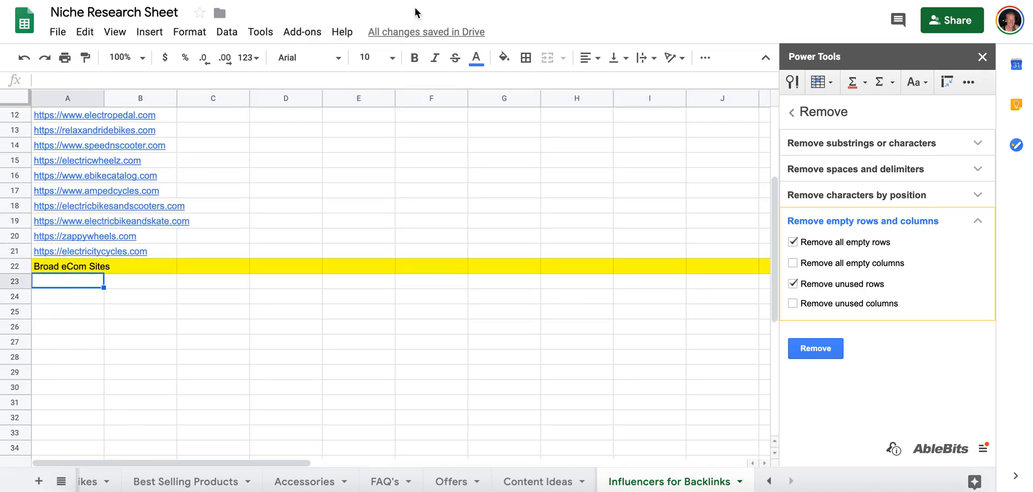
pyautogui.scroll(4, 217, 176)
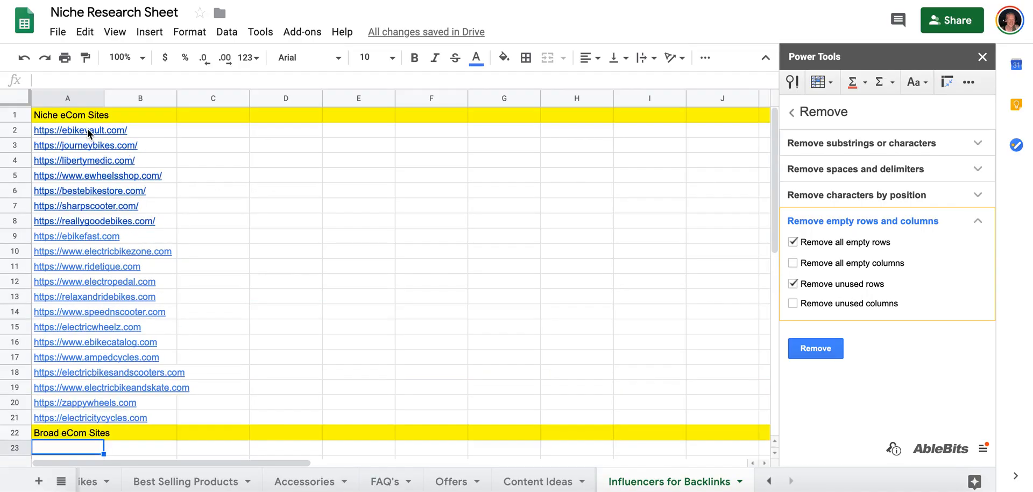
# Copy the electricitycycles.com link from row 21 and find its backlinks in LinkMiner.
pyautogui.click(62, 415)
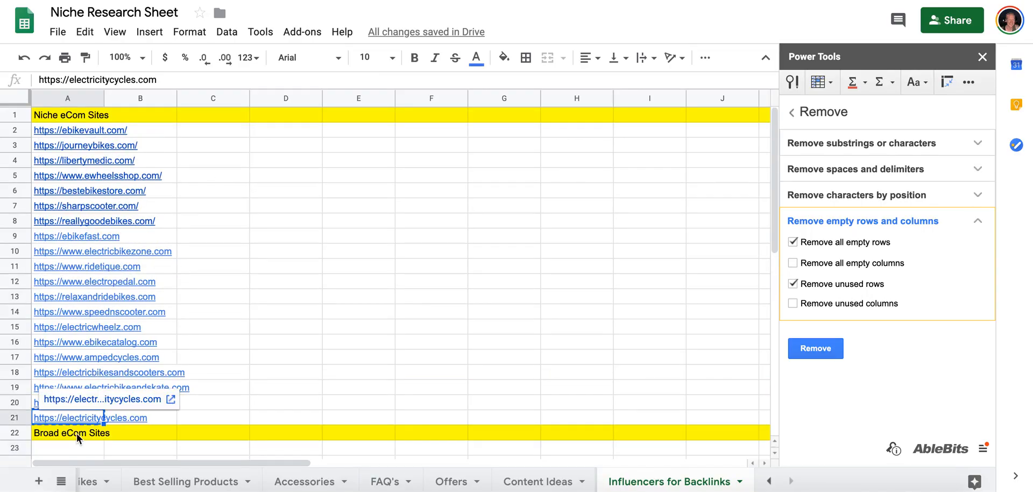
pyautogui.click(73, 448)
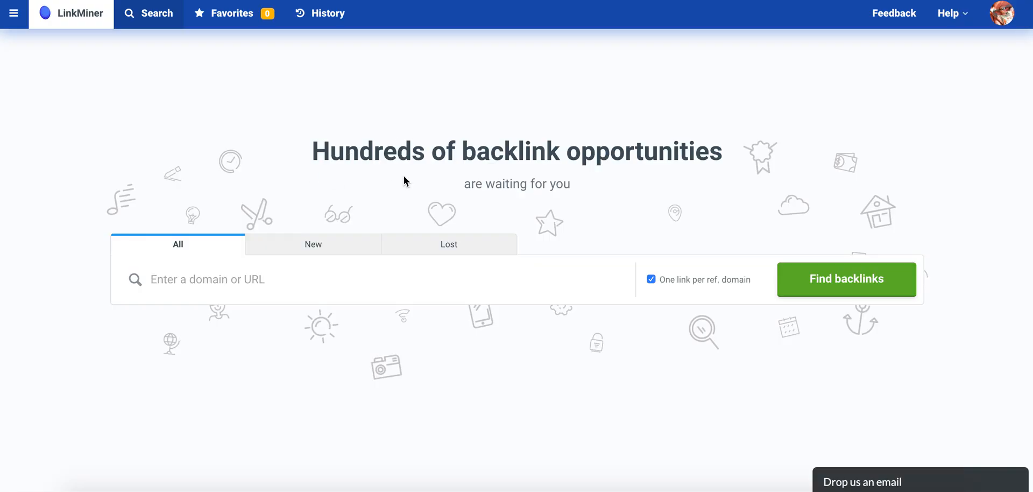
pyautogui.click(253, 276)
pyautogui.hotkey('ctrl', 'v')
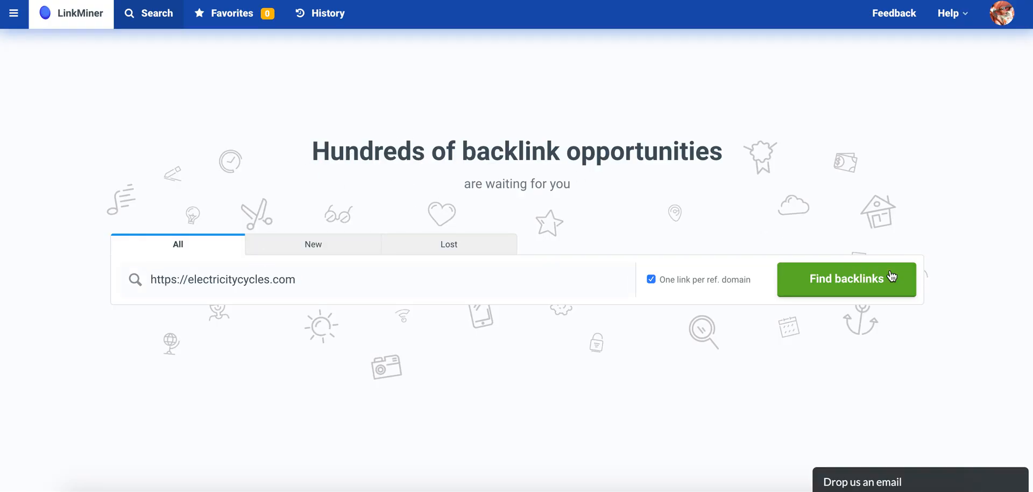
pyautogui.click(818, 290)
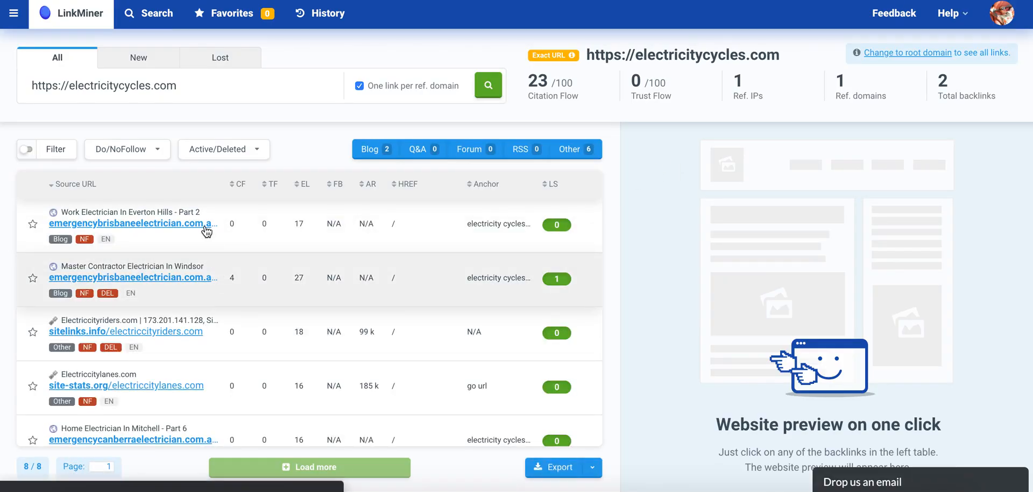
# Sort the electricitycycles.com backlinks by link strength and examine them for usable sites.
pyautogui.scroll(-3, 218, 263)
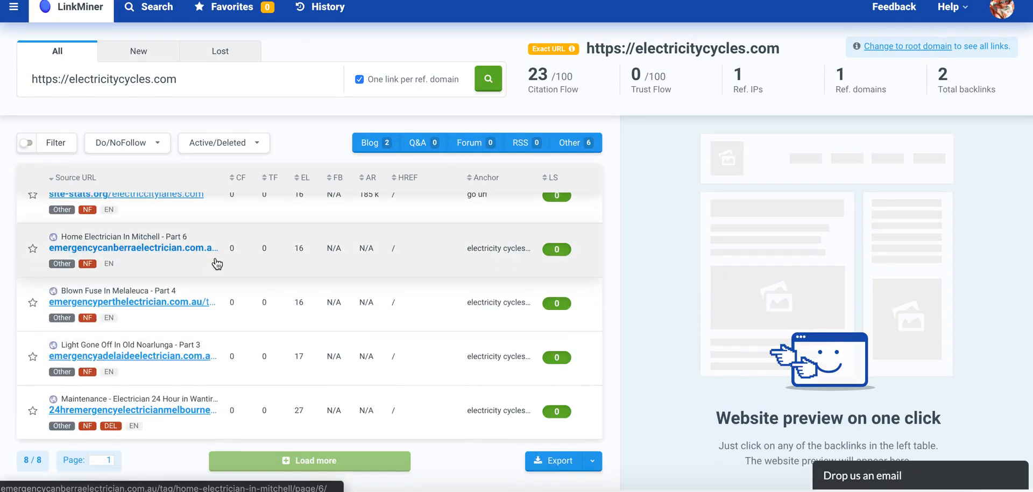
pyautogui.scroll(3, 217, 263)
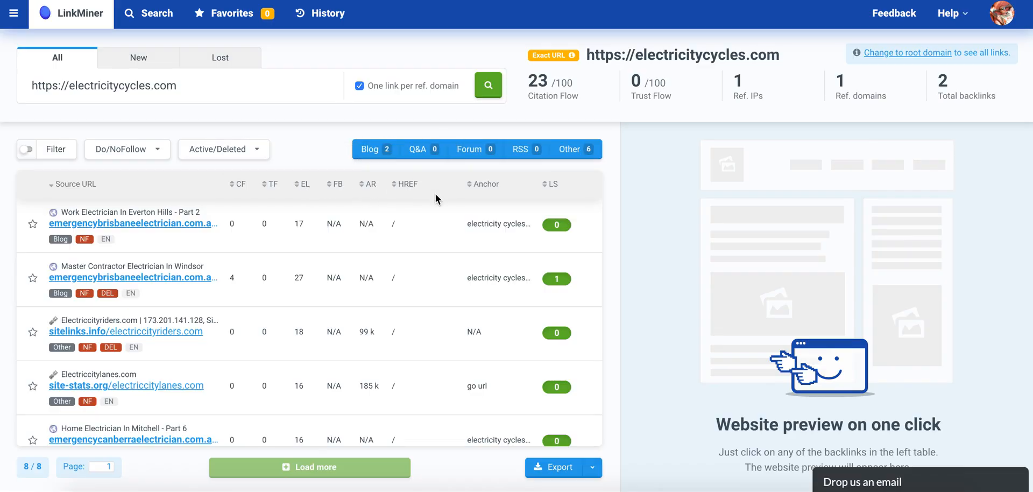
pyautogui.click(554, 185)
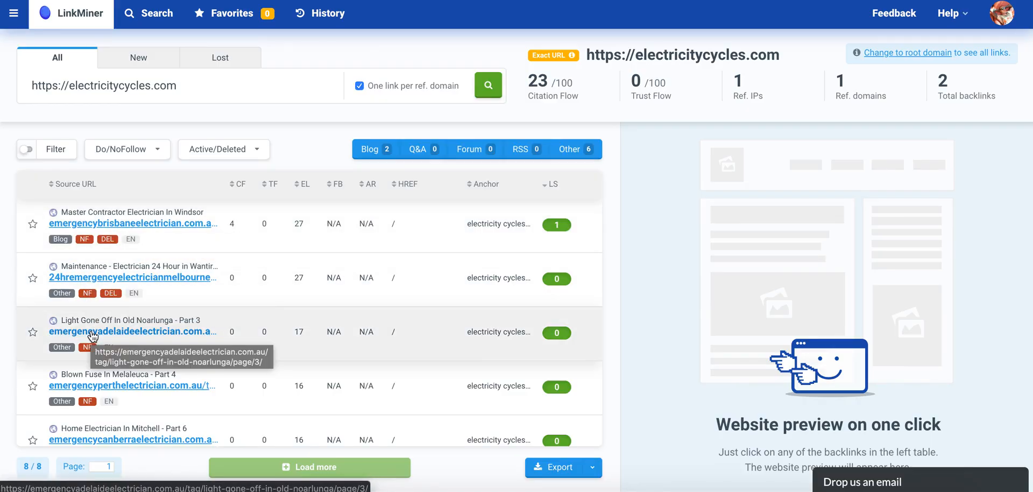
pyautogui.scroll(-3, 93, 337)
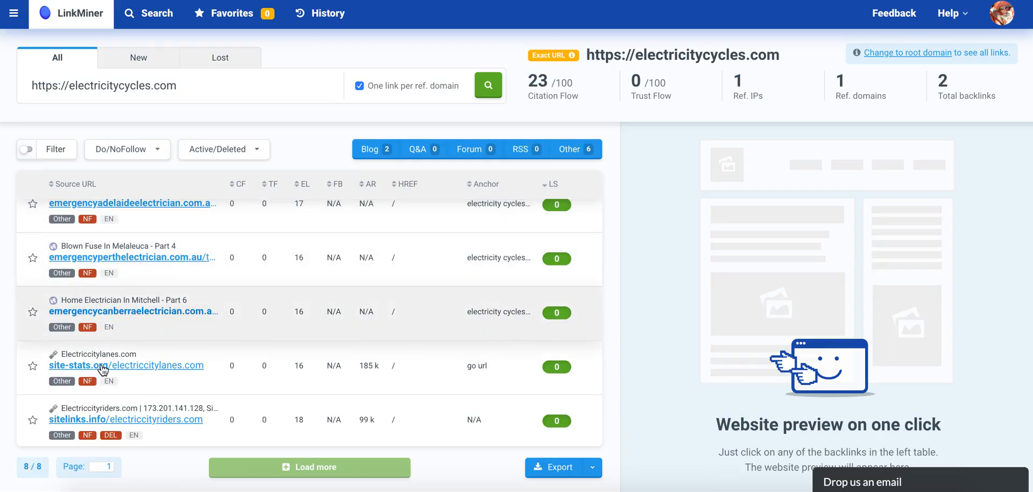
pyautogui.scroll(-1, 113, 323)
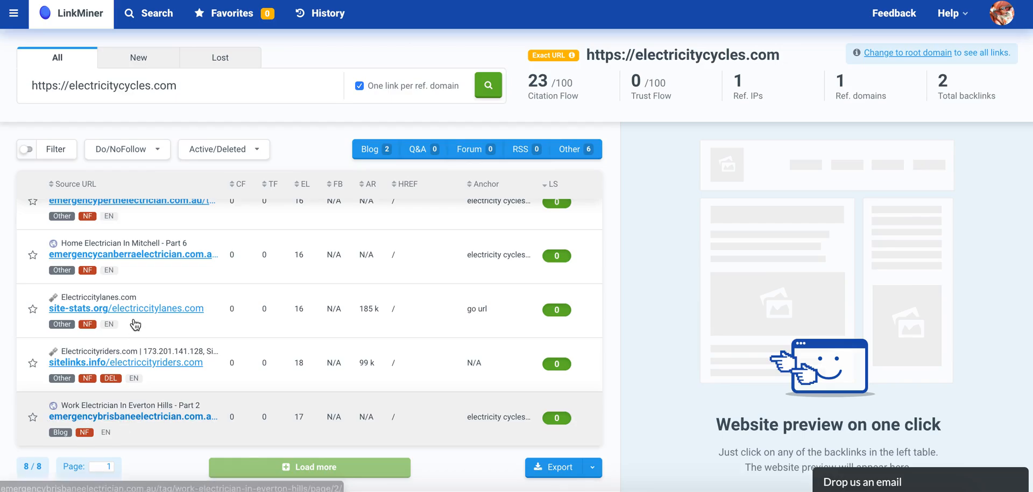
pyautogui.scroll(4, 134, 324)
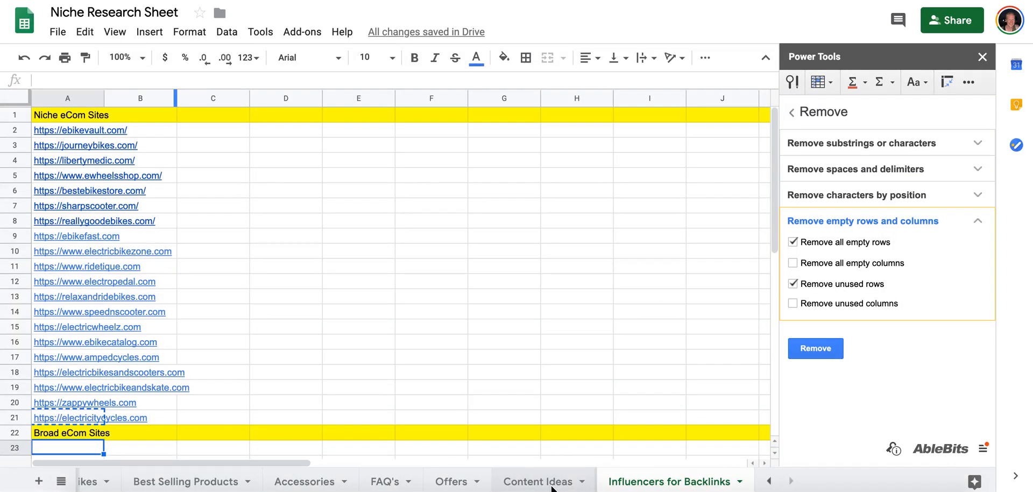
# On the Content Ideas tab, copy the electricbikecity.com link under Niche Store 1.
pyautogui.click(552, 487)
pyautogui.hscroll(8, 703, 158)
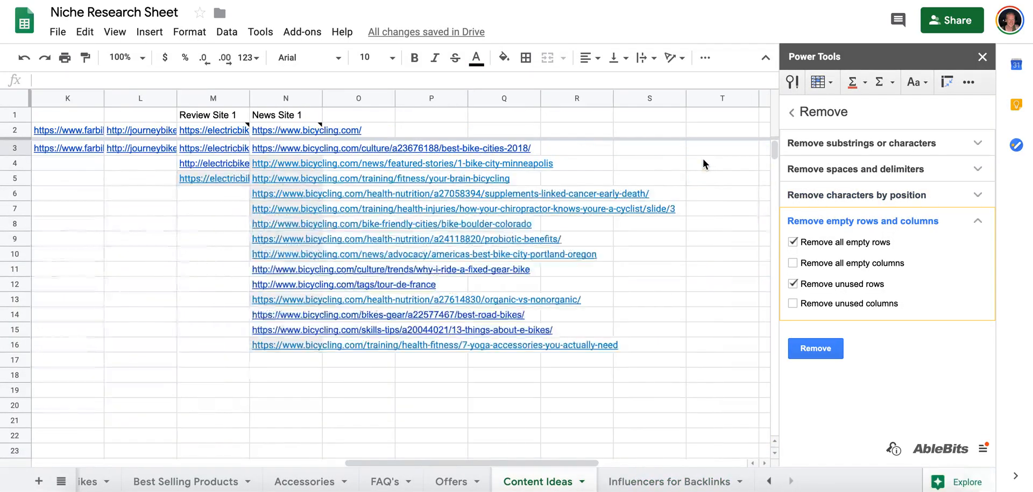
pyautogui.hscroll(-3, 703, 158)
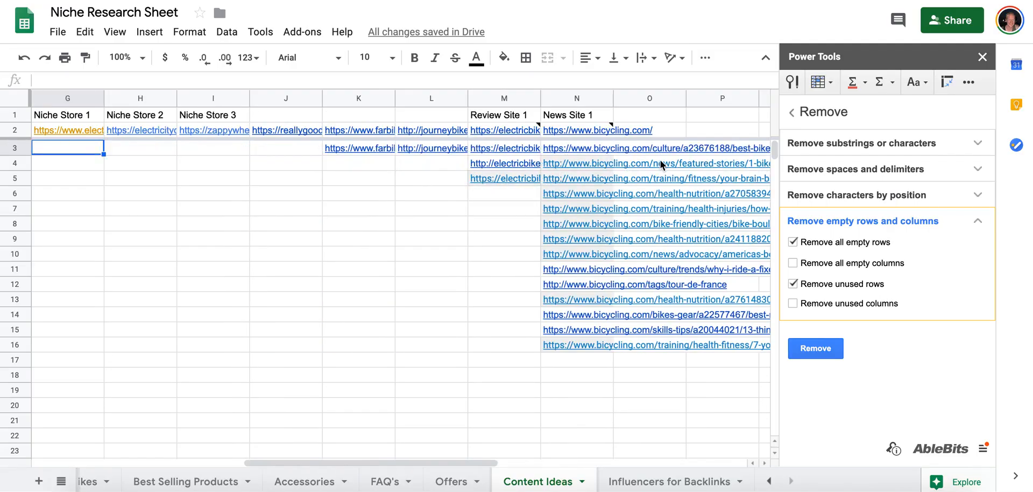
pyautogui.moveTo(528, 135)
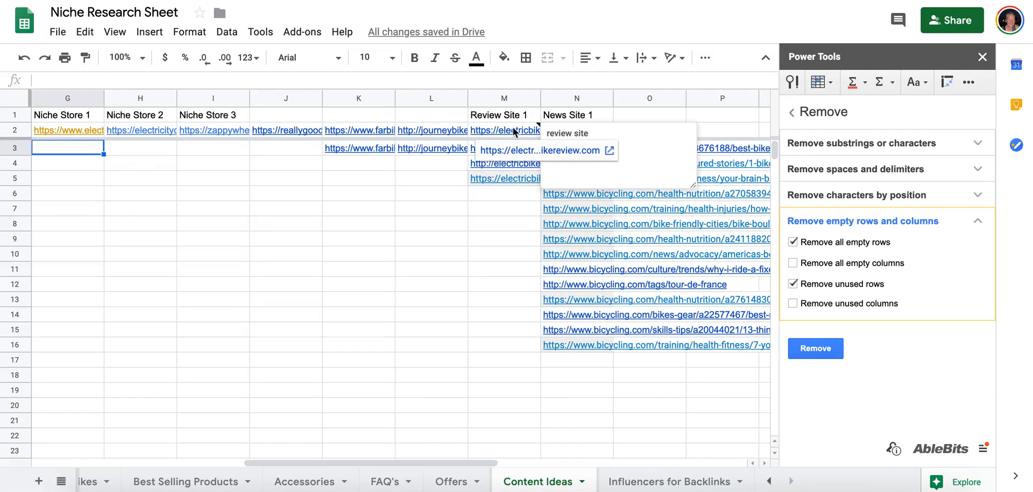
pyautogui.click(89, 128)
pyautogui.hotkey('ctrl', 'c')
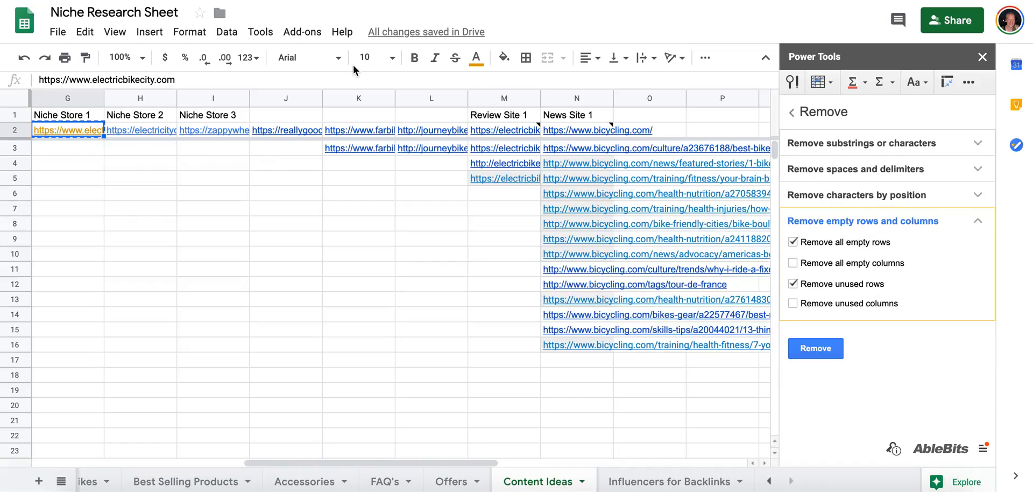
pyautogui.click(221, 1)
pyautogui.click(132, 85)
pyautogui.hotkey('ctrl', 'a')
pyautogui.hotkey('ctrl', 'v')
pyautogui.press('Return')
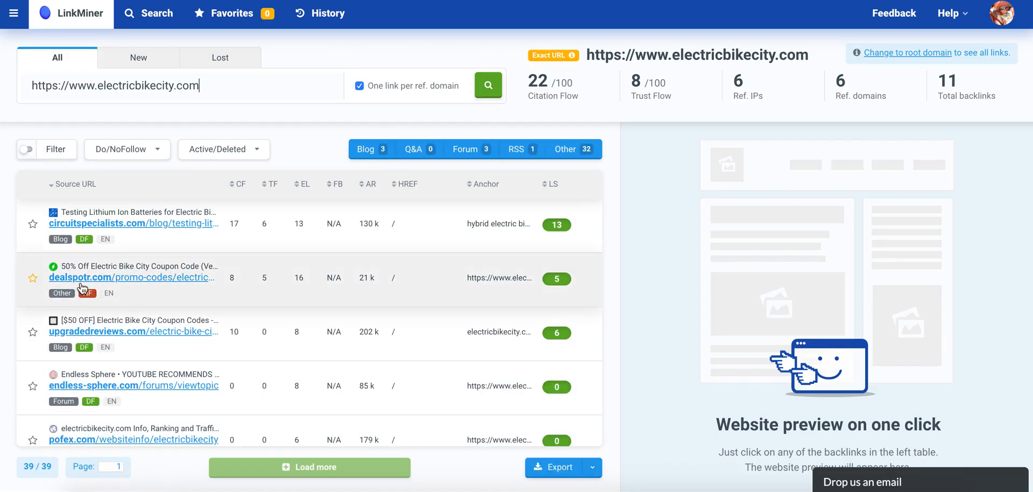
pyautogui.click(555, 189)
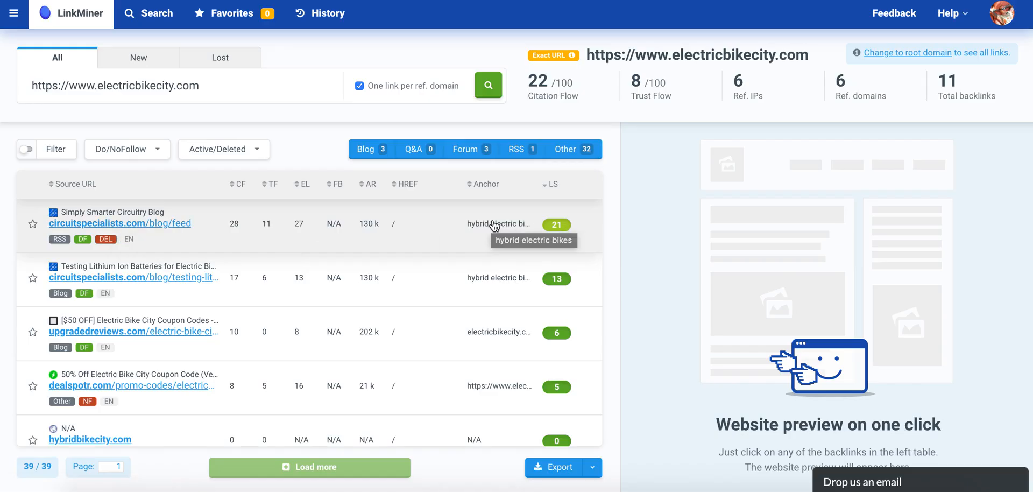
pyautogui.scroll(-2, 131, 290)
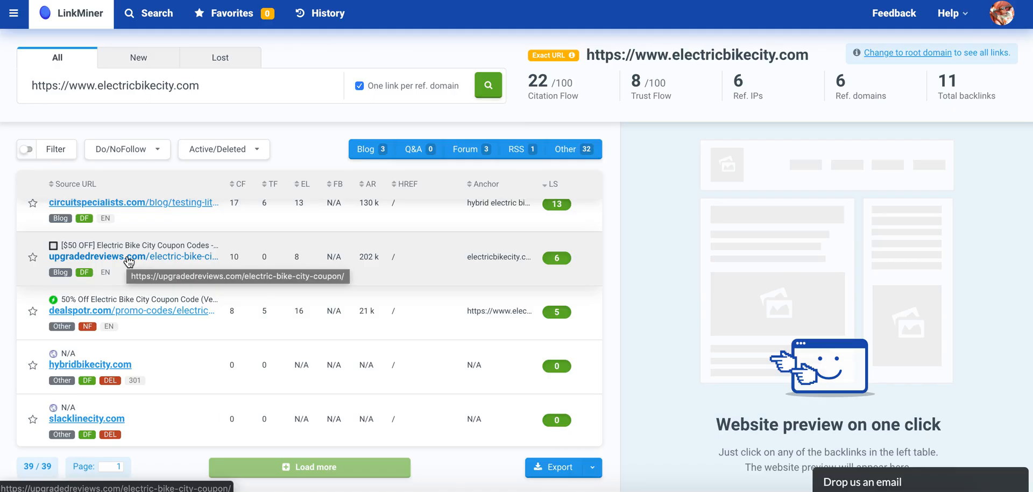
# Copy the link address of the upgradedreviews.com coupon page and return to the Influencers for Backlinks tab of the Niche Research Sheet.
pyautogui.rightClick(128, 258)
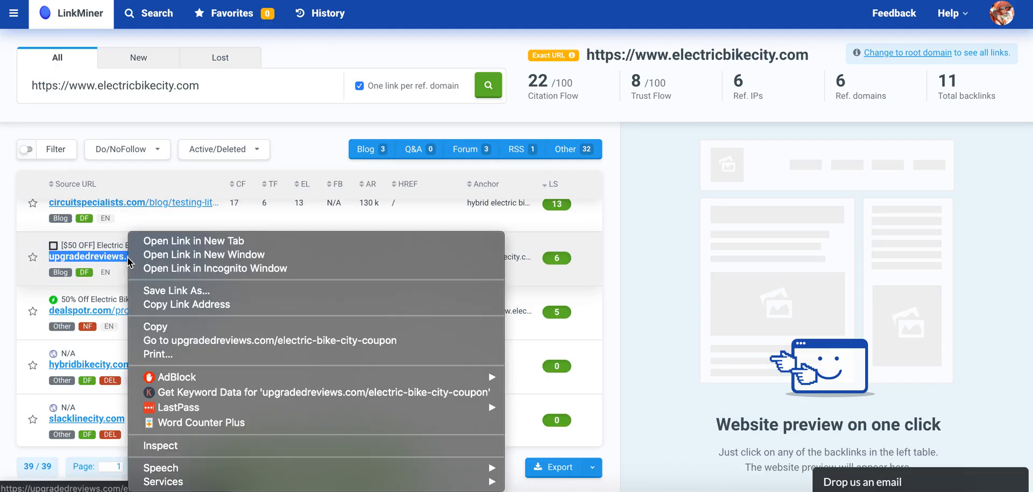
pyautogui.click(157, 307)
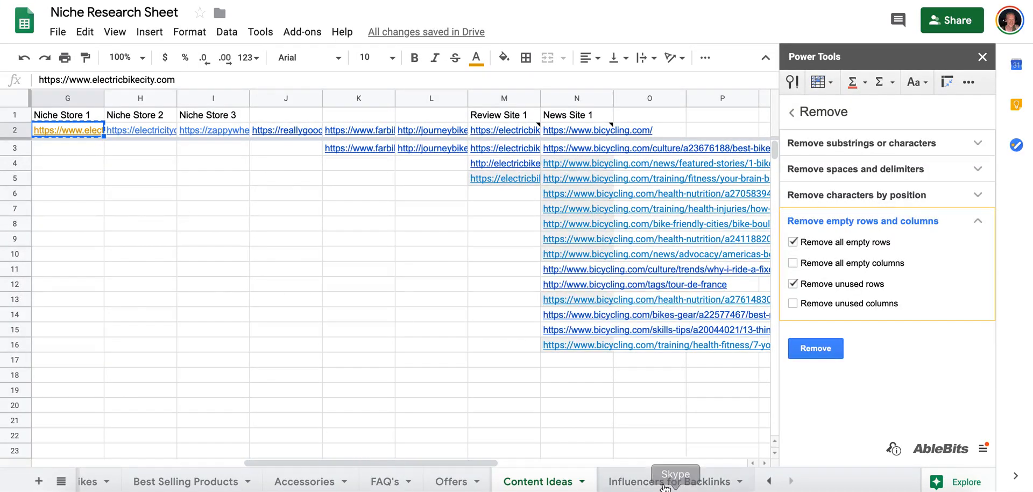
pyautogui.hotkey('ctrl', 'shift', 'pagedown')
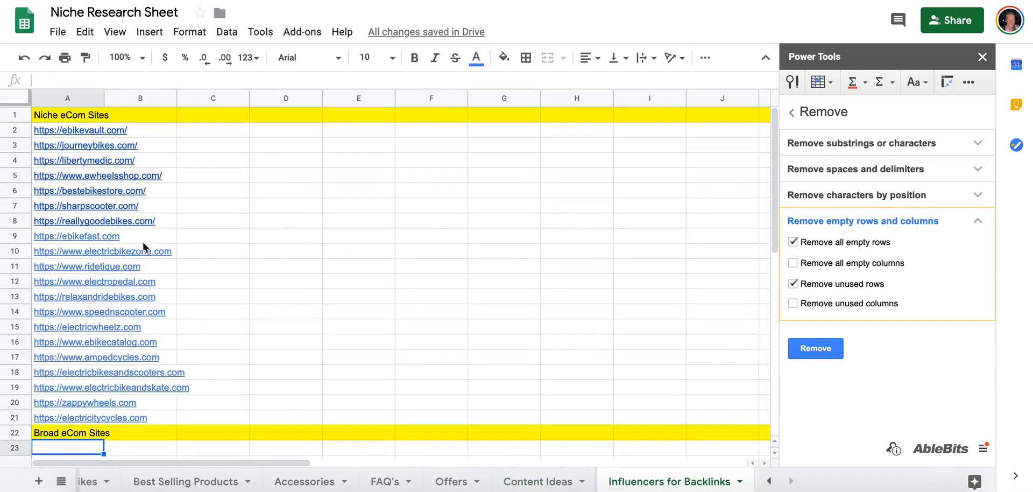
# Move an empty row directly below the Broad Review Sites heading and paste the upgradedreviews.com link into it.
pyautogui.scroll(-4, 125, 250)
pyautogui.scroll(-6, 124, 248)
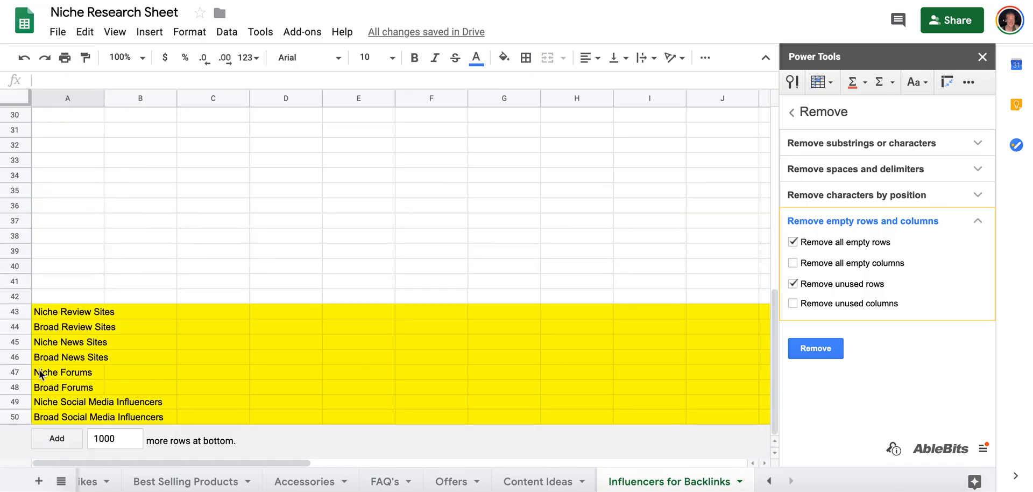
pyautogui.rightClick(18, 328)
pyautogui.click(15, 281)
pyautogui.moveTo(14, 281); pyautogui.dragTo(11, 331)
pyautogui.click(62, 326)
pyautogui.hotkey('ctrl', 'v')
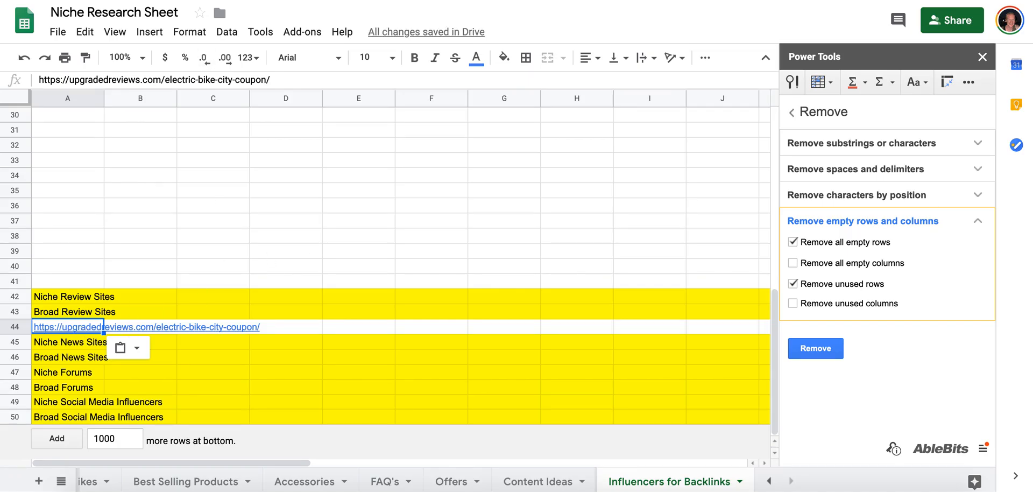
# Back in LinkMiner, copy the link address of the dealspotr.com promo codes backlink.
pyautogui.hotkey('ctrl', 'Tab')
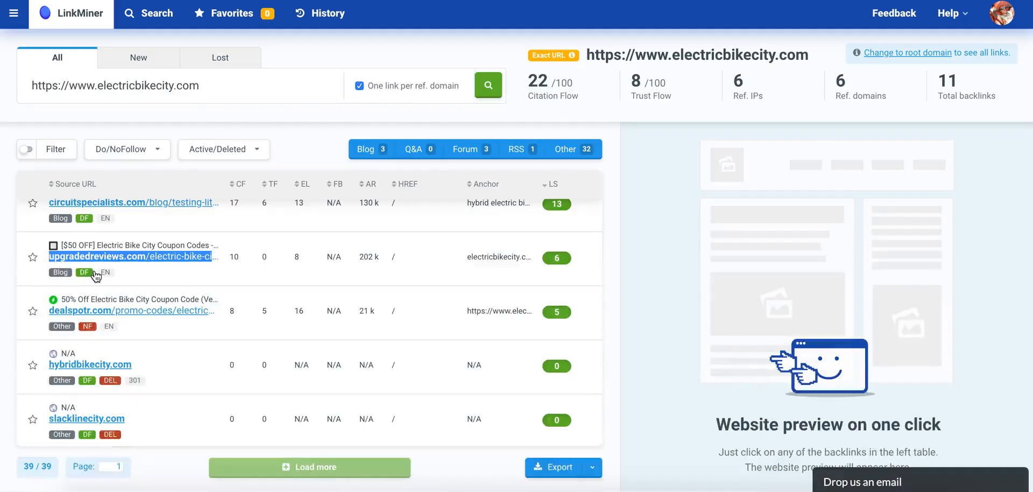
pyautogui.scroll(-1, 97, 275)
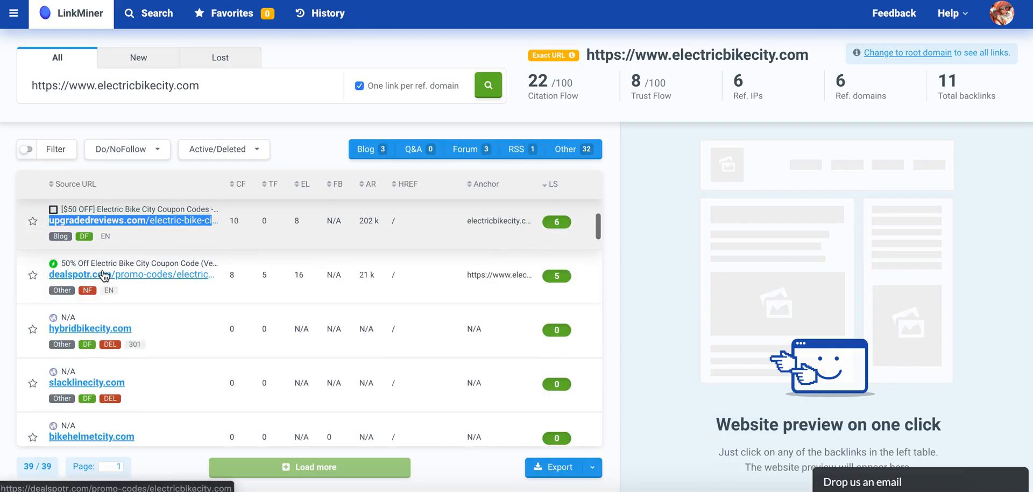
pyautogui.rightClick(102, 279)
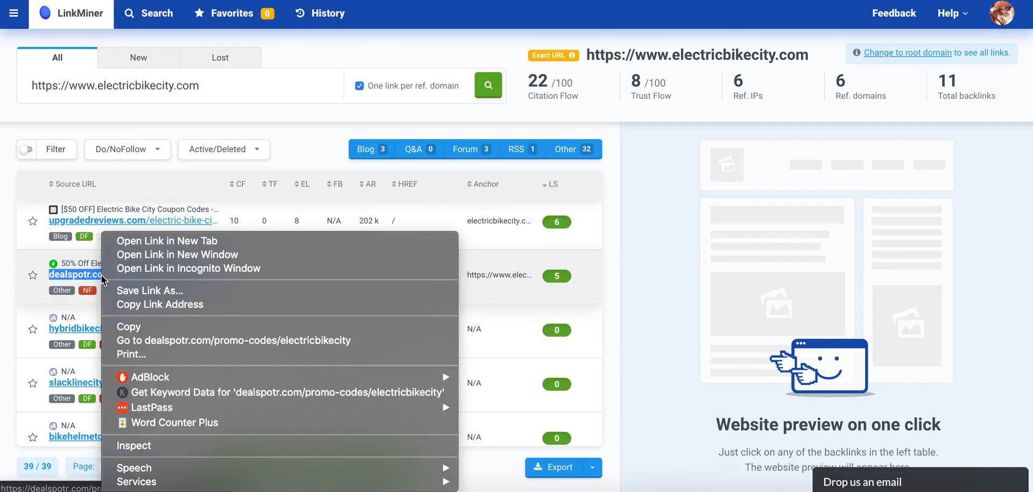
pyautogui.click(134, 303)
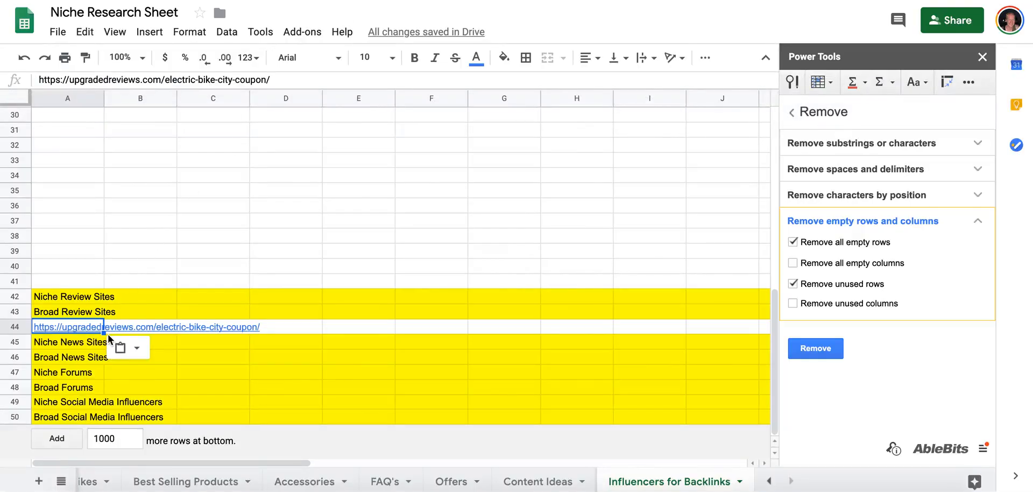
# Paste the dealspotr.com link into row 41 and move that row directly below the Broad Review Sites heading.
pyautogui.click(44, 282)
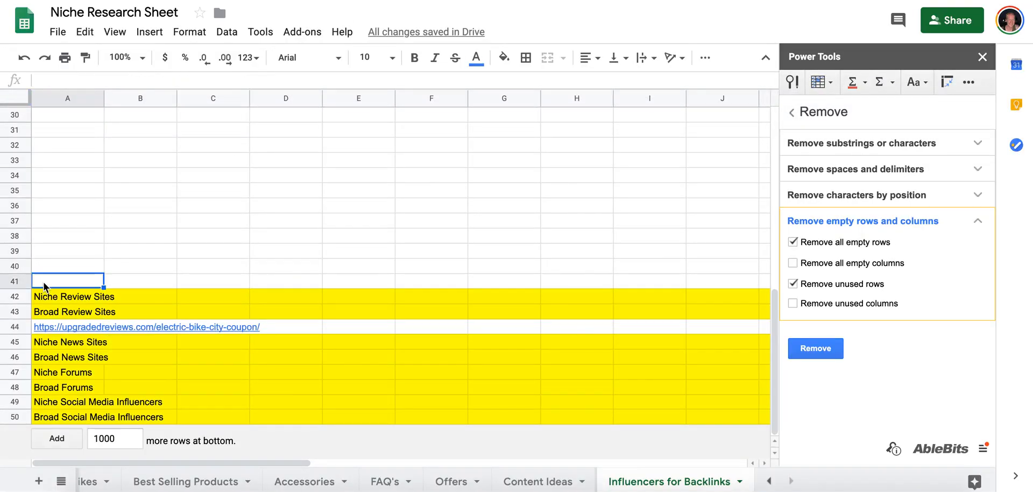
pyautogui.hotkey('ctrl', 'v')
pyautogui.click(18, 280)
pyautogui.moveTo(18, 279); pyautogui.dragTo(16, 313)
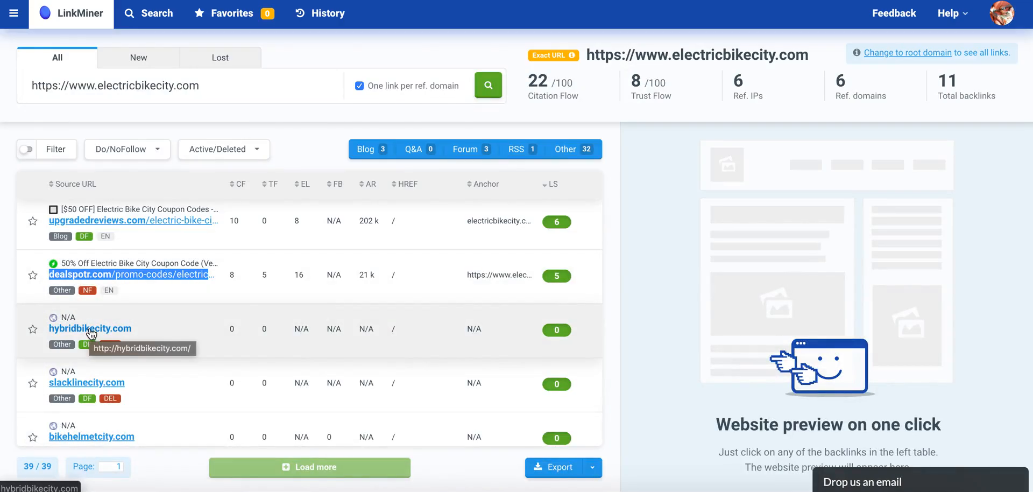
# In LinkMiner, examine the remaining lower-strength backlinks of electricbikecity.com for usable sites.
pyautogui.scroll(-2, 92, 334)
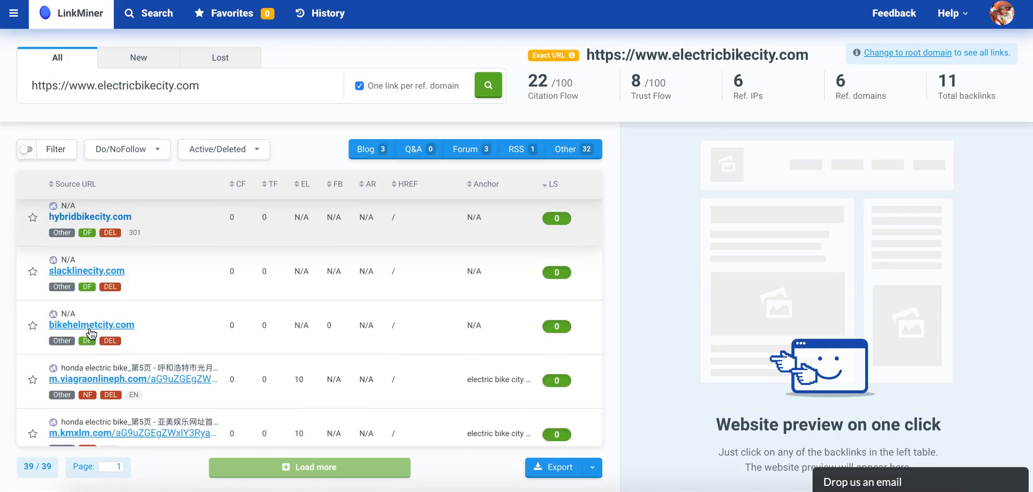
pyautogui.scroll(1, 91, 334)
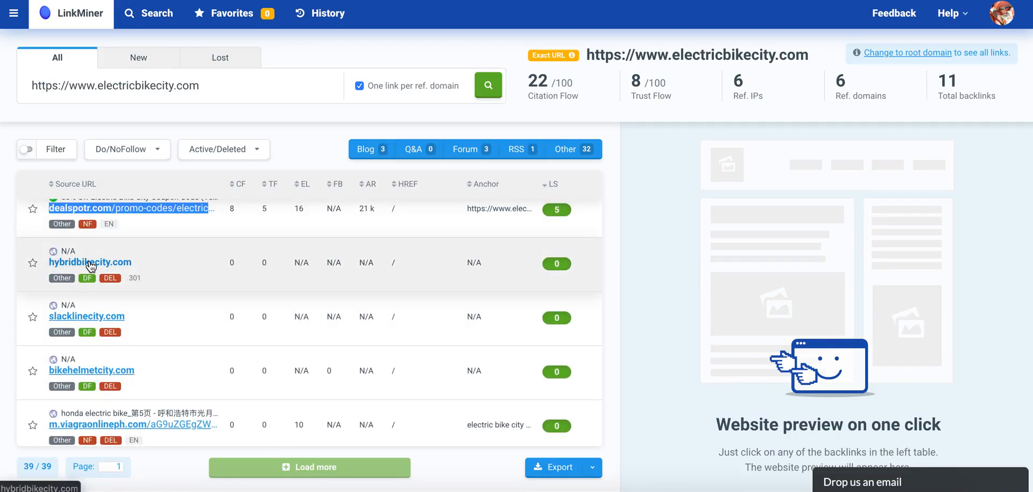
pyautogui.scroll(-2, 89, 372)
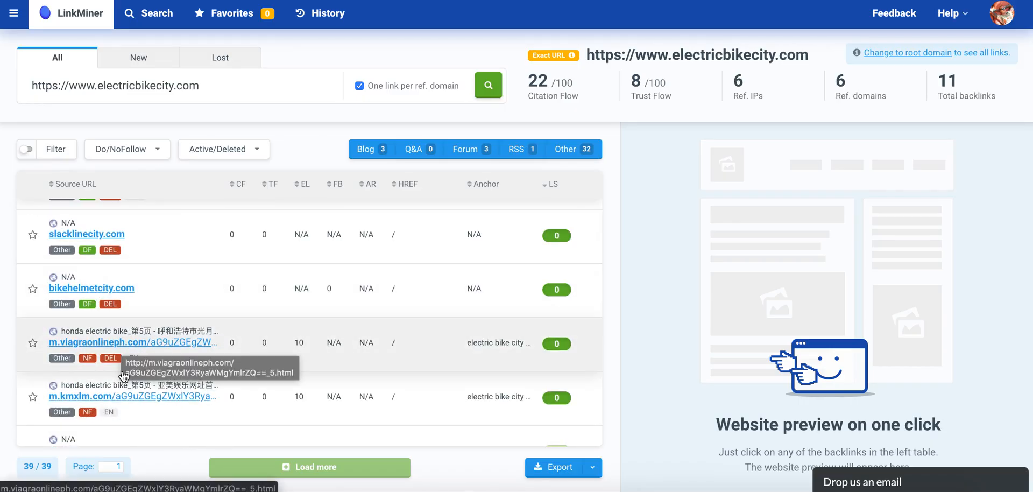
pyautogui.scroll(-2, 119, 397)
pyautogui.scroll(-1, 119, 397)
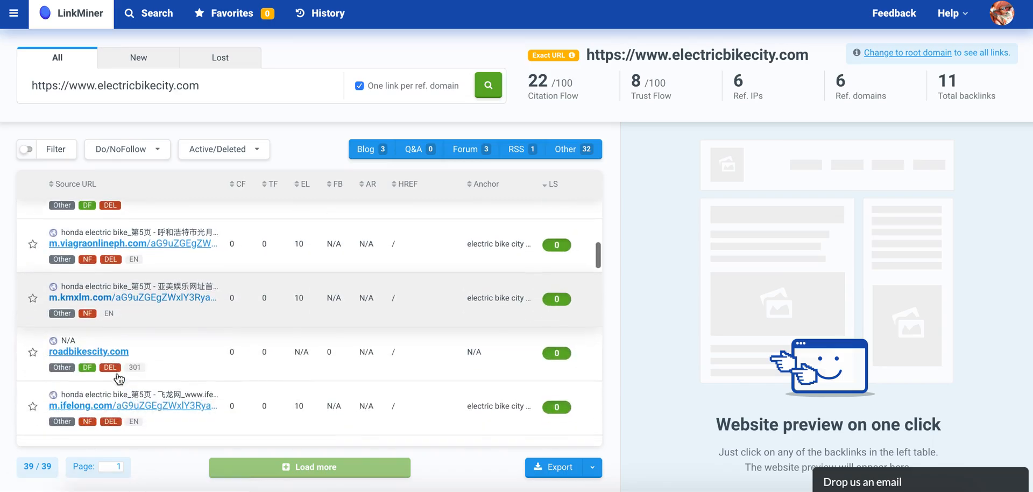
pyautogui.scroll(-1, 122, 347)
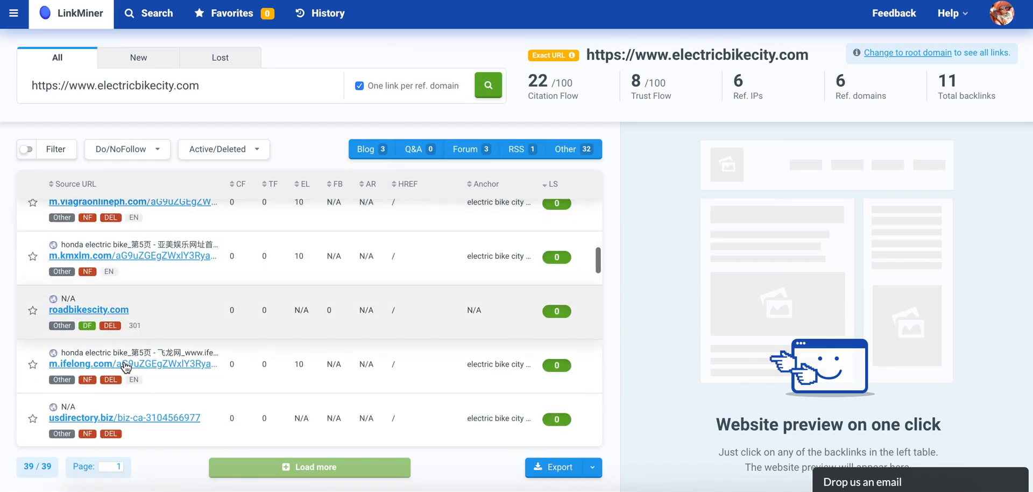
pyautogui.scroll(-2, 130, 373)
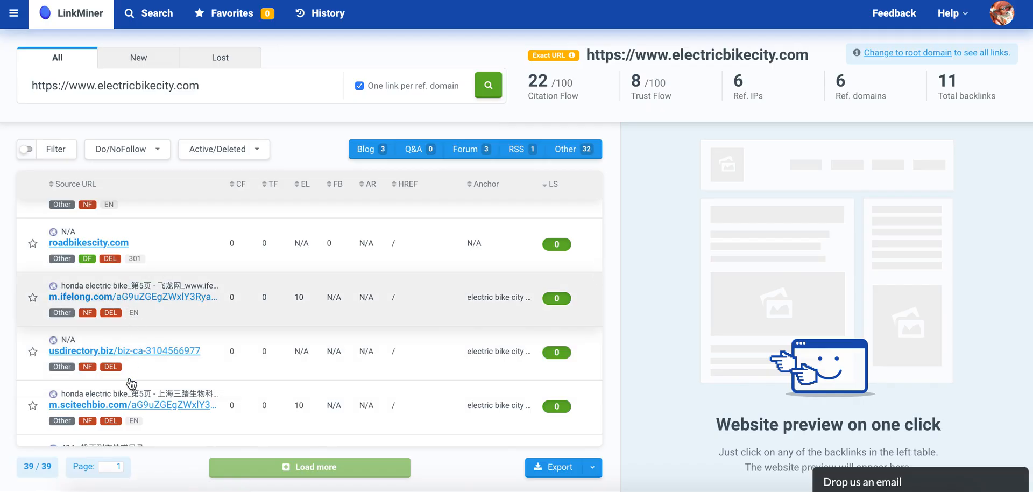
pyautogui.scroll(-2, 131, 383)
pyautogui.scroll(20, 280, 285)
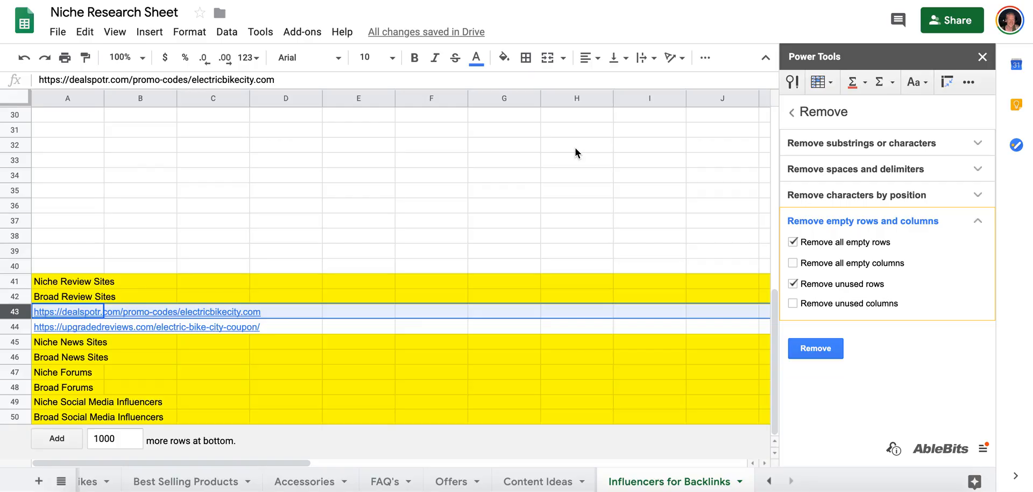
# Copy the electricbikereview.com link under Review Site 1 on the Content Ideas tab, then return to the Influencers for Backlinks tab.
pyautogui.scroll(10, 575, 147)
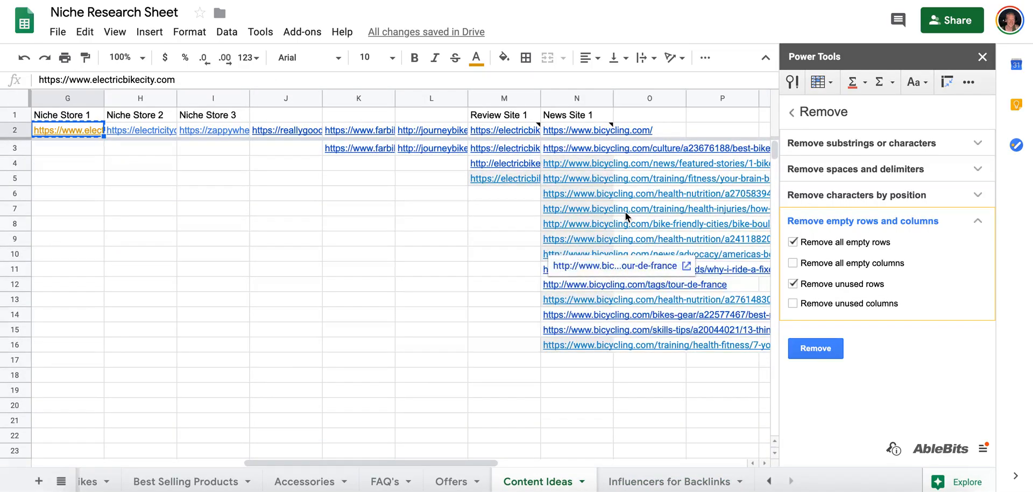
pyautogui.hscroll(2, 625, 211)
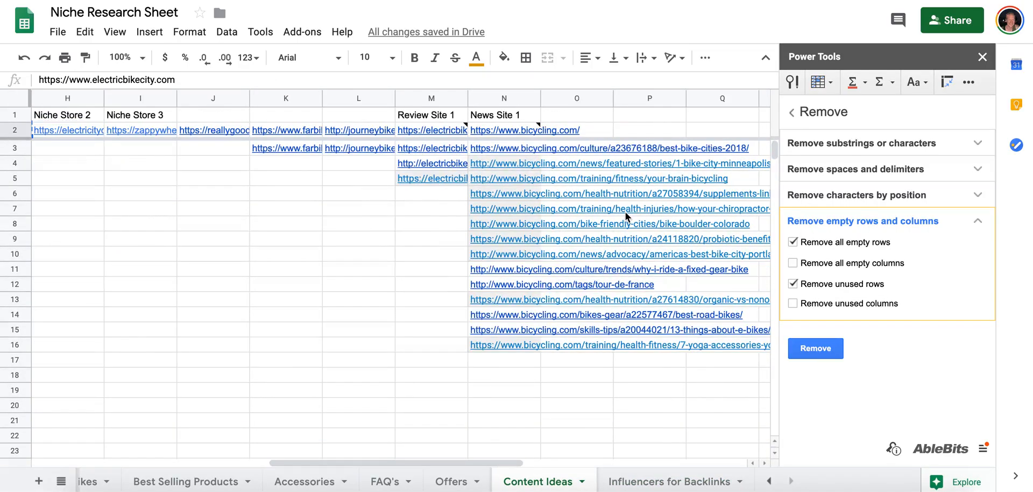
pyautogui.click(438, 130)
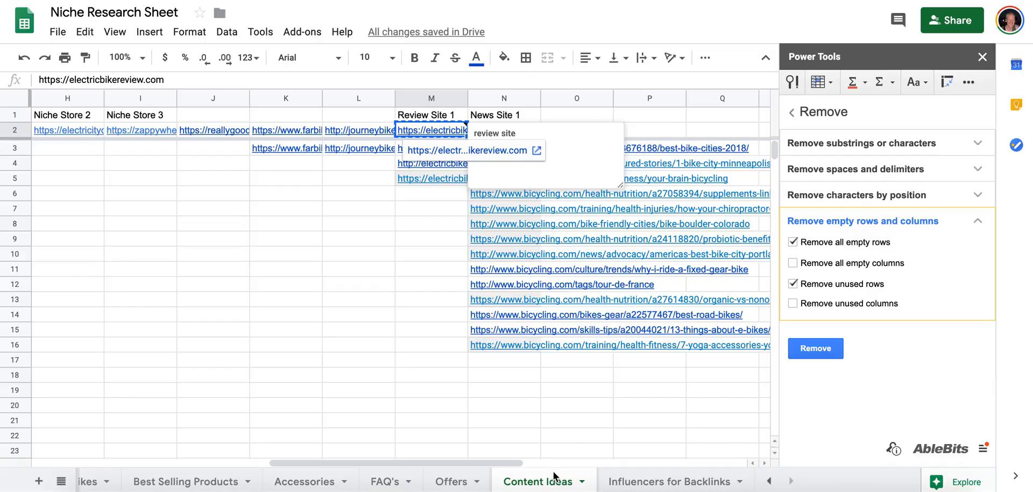
pyautogui.click(669, 481)
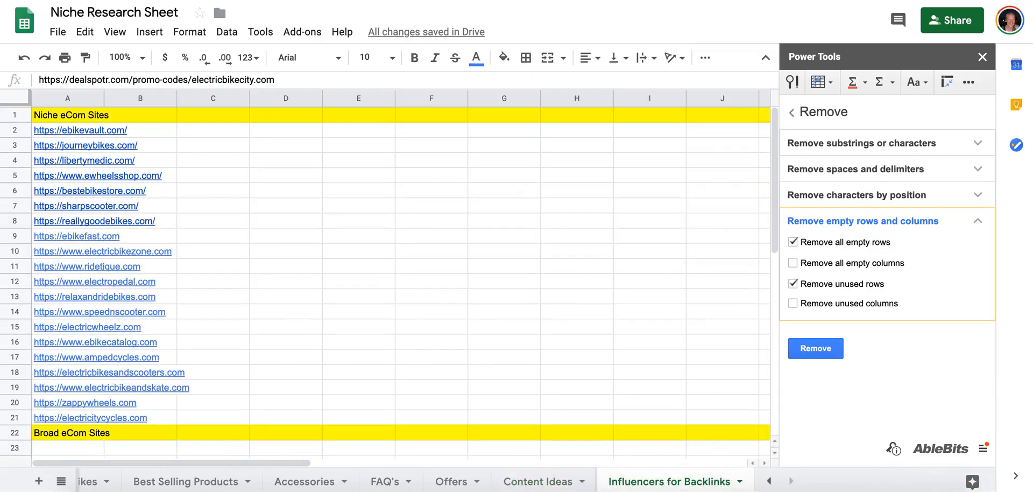
# Paste the electricbikereview.com link into row 40 and move that row directly below the Niche Review Sites heading.
pyautogui.scroll(-8, 161, 302)
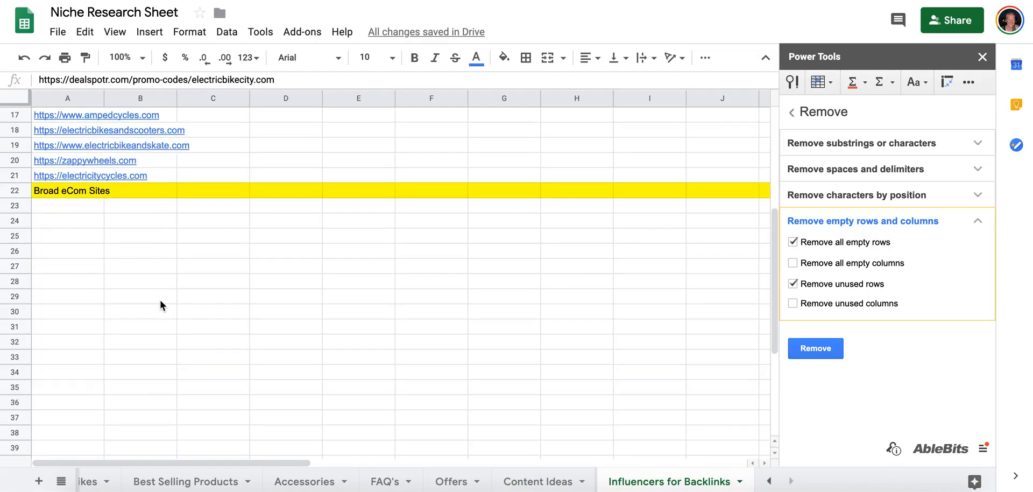
pyautogui.click(44, 263)
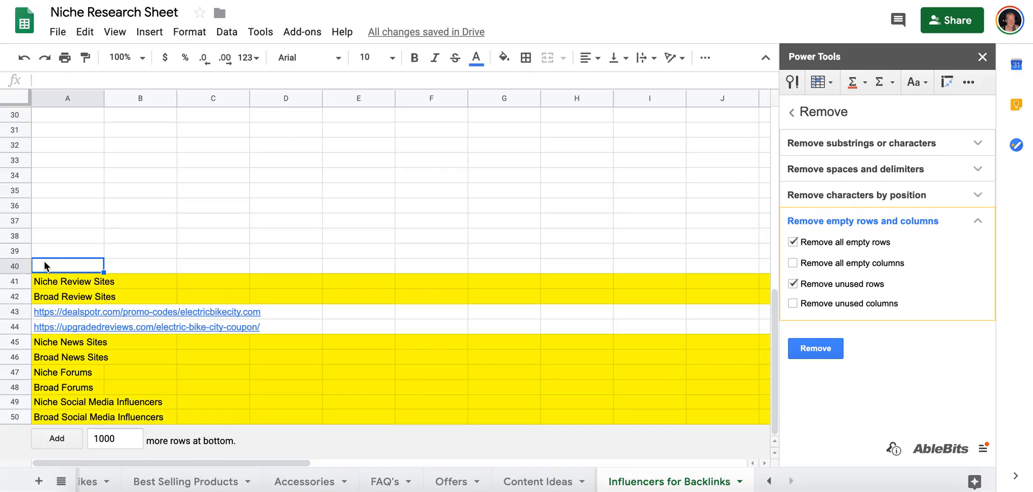
pyautogui.hotkey('ctrl', 'v')
pyautogui.click(15, 266)
pyautogui.moveTo(15, 266); pyautogui.dragTo(15, 281)
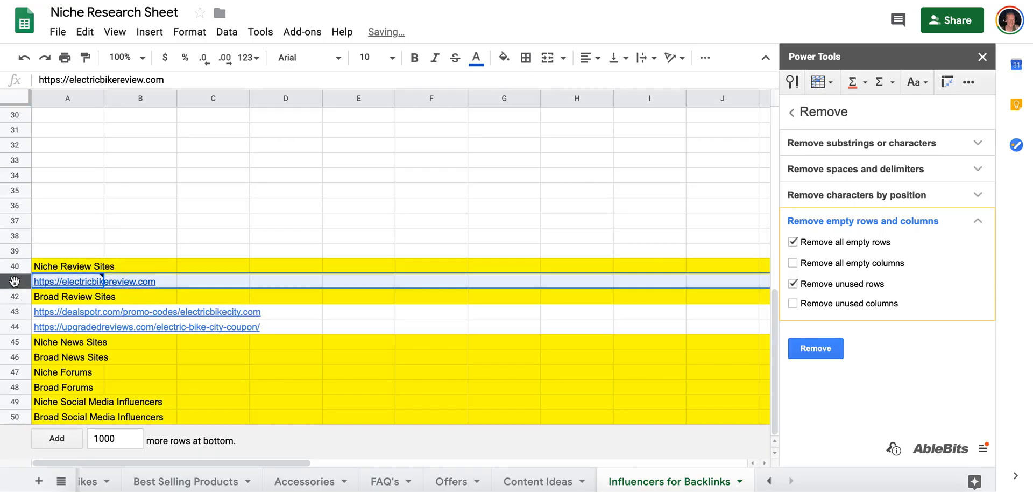
pyautogui.click(63, 280)
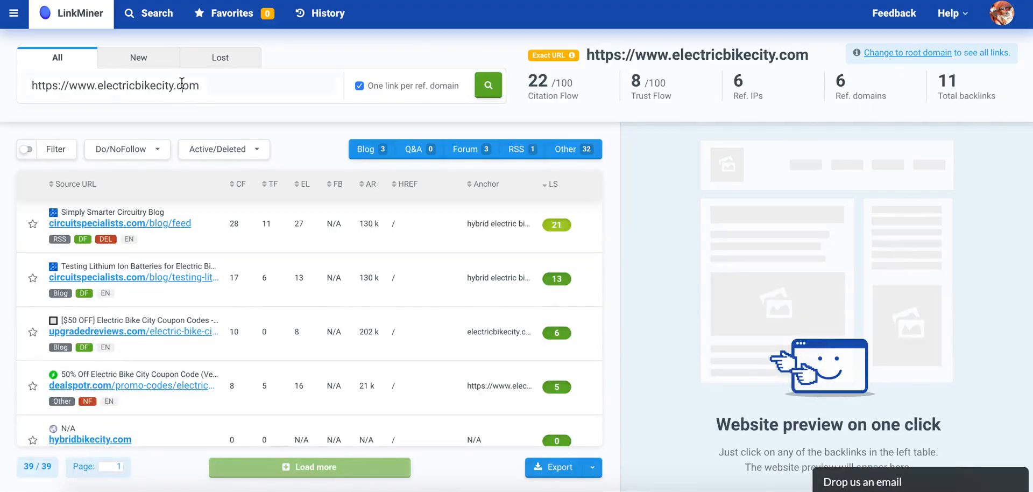
pyautogui.hotkey('ctrl', 'a')
pyautogui.hotkey('ctrl', 'v')
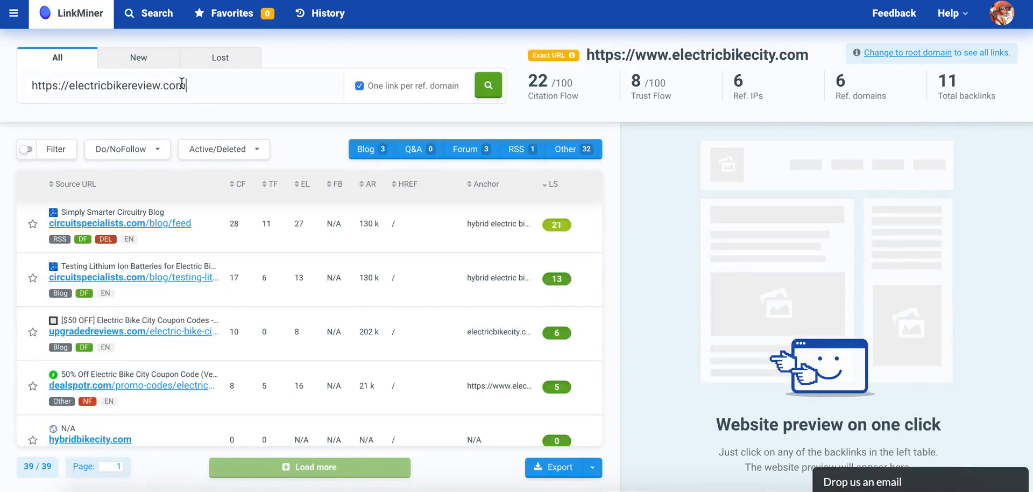
pyautogui.press('Return')
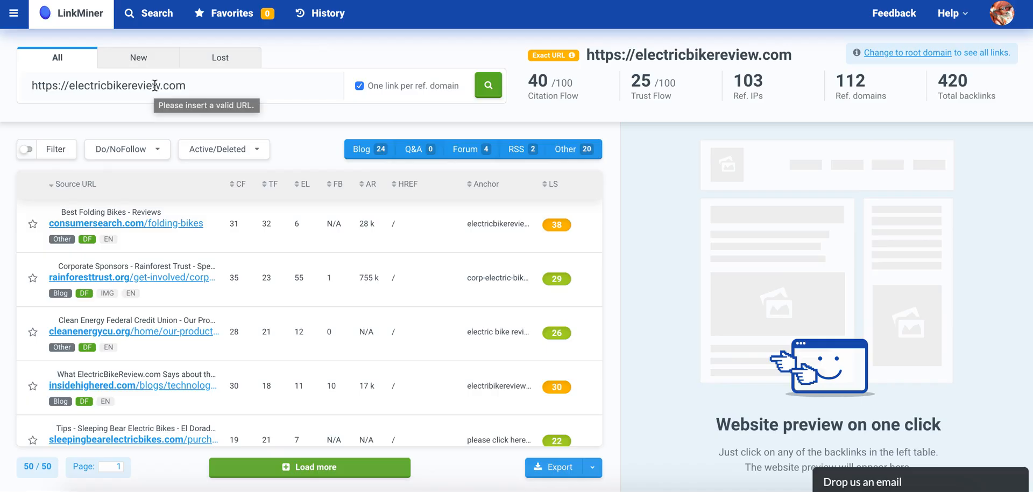
pyautogui.click(549, 184)
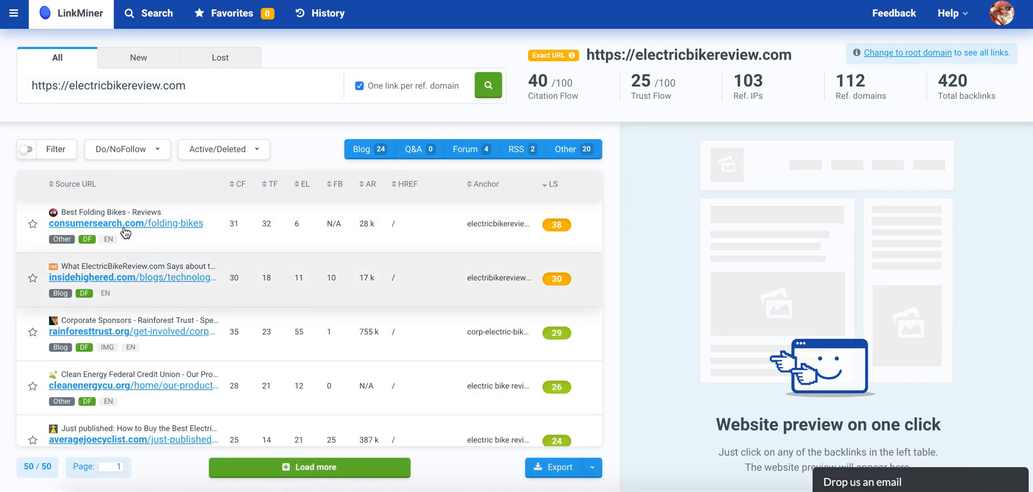
# Copy the consumersearch.com folding-bikes link address and paste it into a new row inserted below the upgradedreviews.com link in the sheet.
pyautogui.rightClick(90, 228)
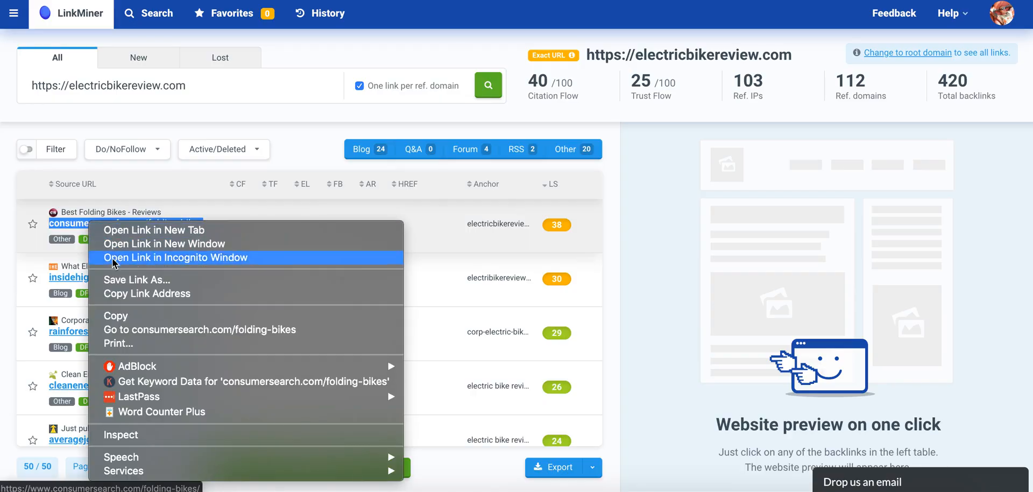
pyautogui.click(118, 293)
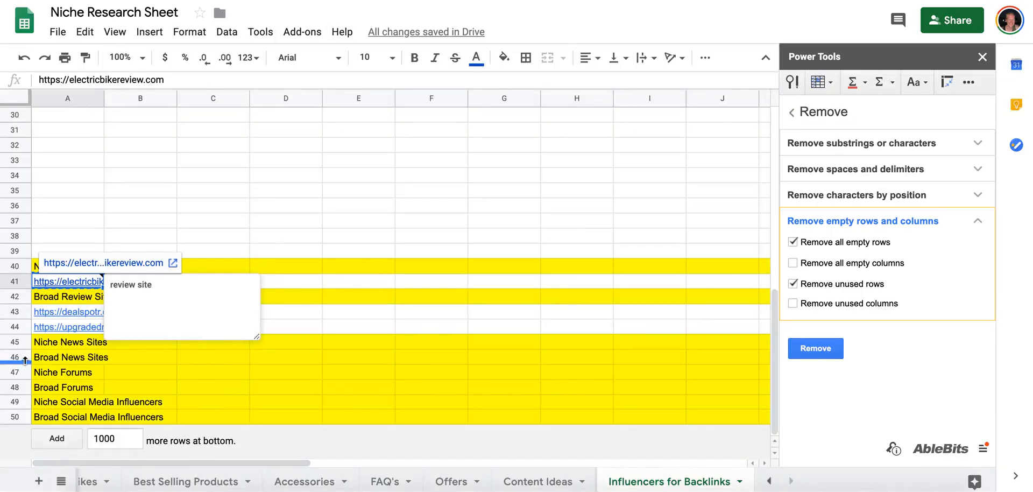
pyautogui.rightClick(19, 331)
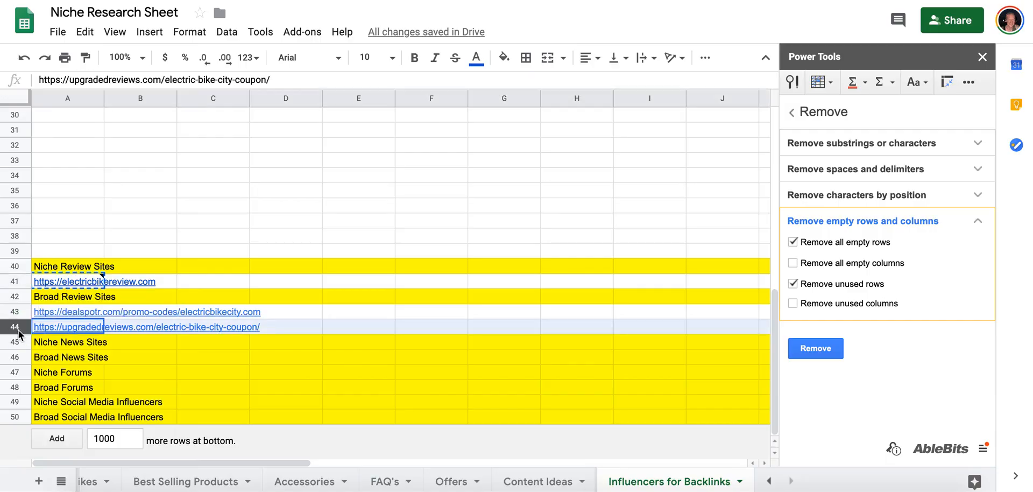
pyautogui.click(86, 180)
pyautogui.click(76, 345)
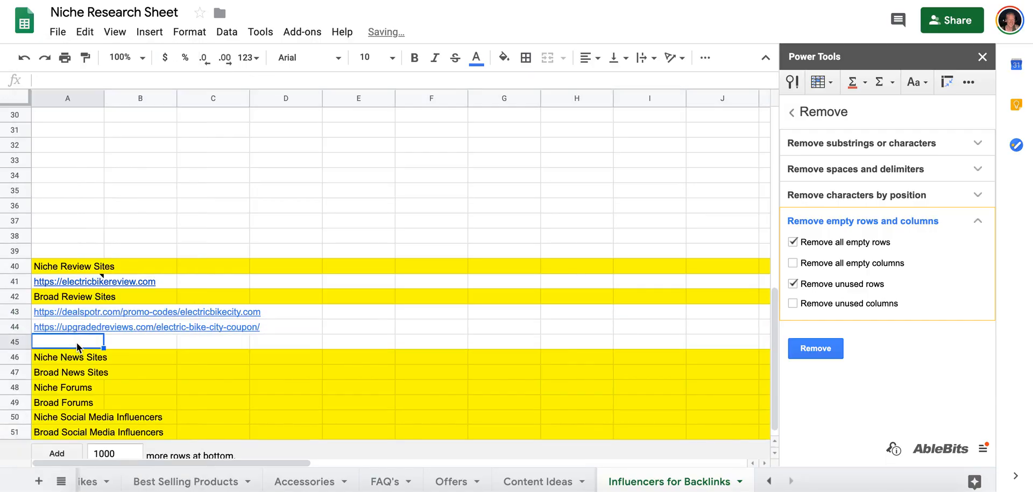
pyautogui.hotkey('ctrl', 'v')
# Insert three empty rows below the three links under Broad Review Sites.
pyautogui.click(26, 342)
pyautogui.keyDown('shift'); pyautogui.click(22, 312); pyautogui.keyUp('shift')
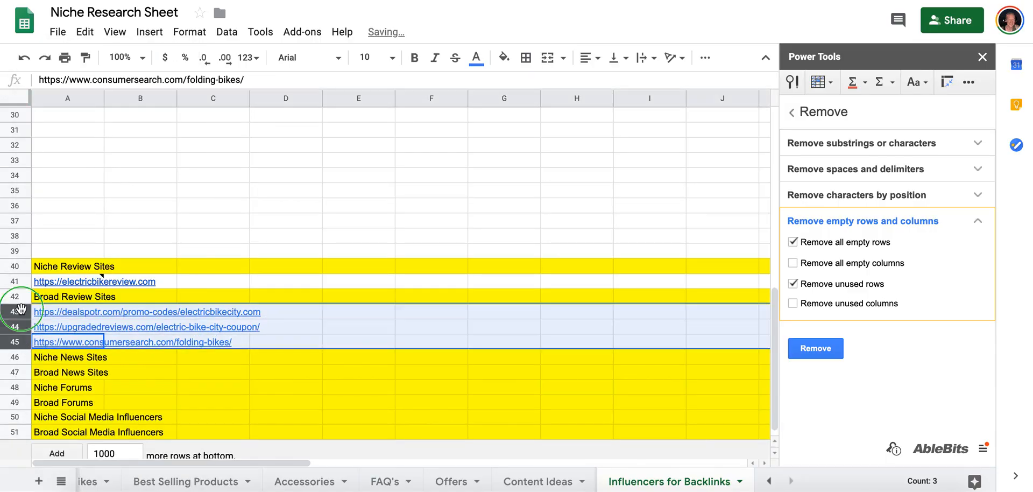
pyautogui.rightClick(22, 312)
pyautogui.click(72, 186)
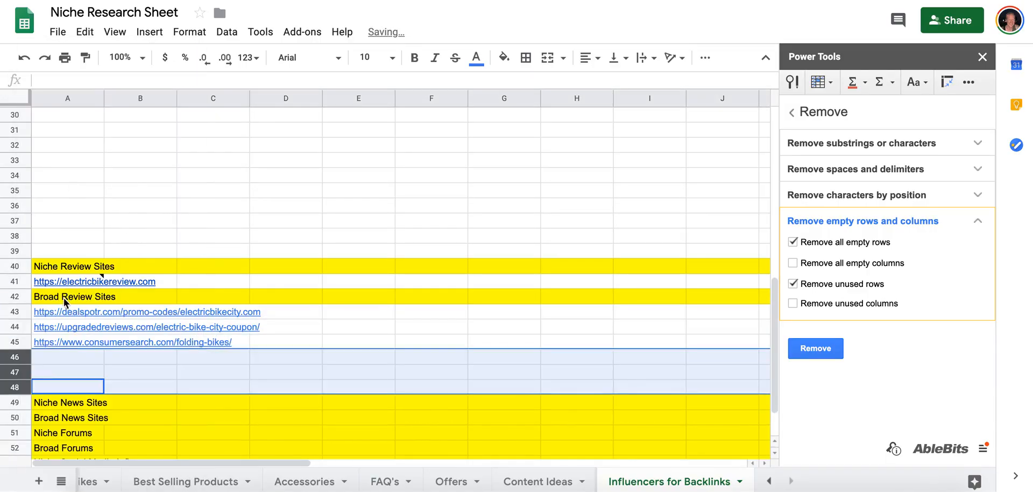
# Insert an empty row below the electricbikereview.com link under Niche Review Sites.
pyautogui.rightClick(25, 281)
pyautogui.click(80, 181)
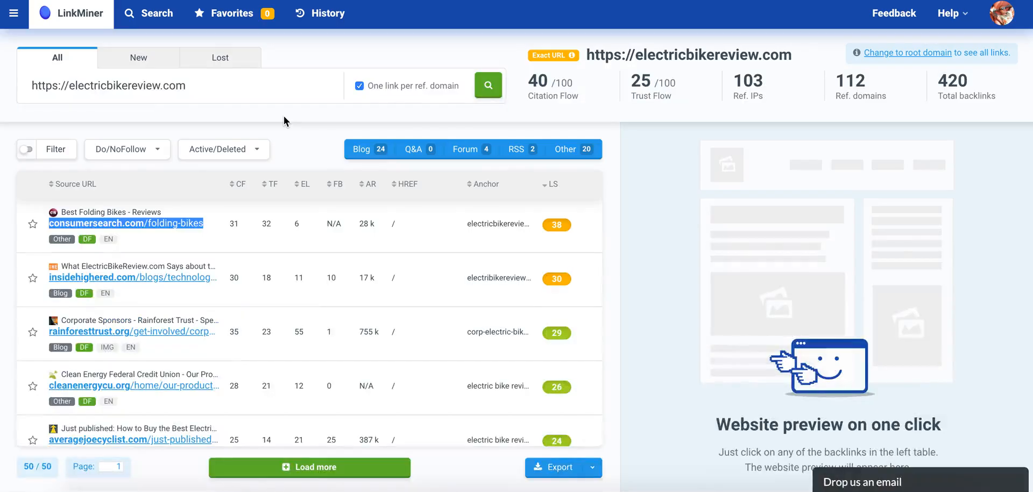
# Copy the insidehighered.com backlink address from LinkMiner and paste it below the consumersearch.com link in the sheet.
pyautogui.rightClick(113, 280)
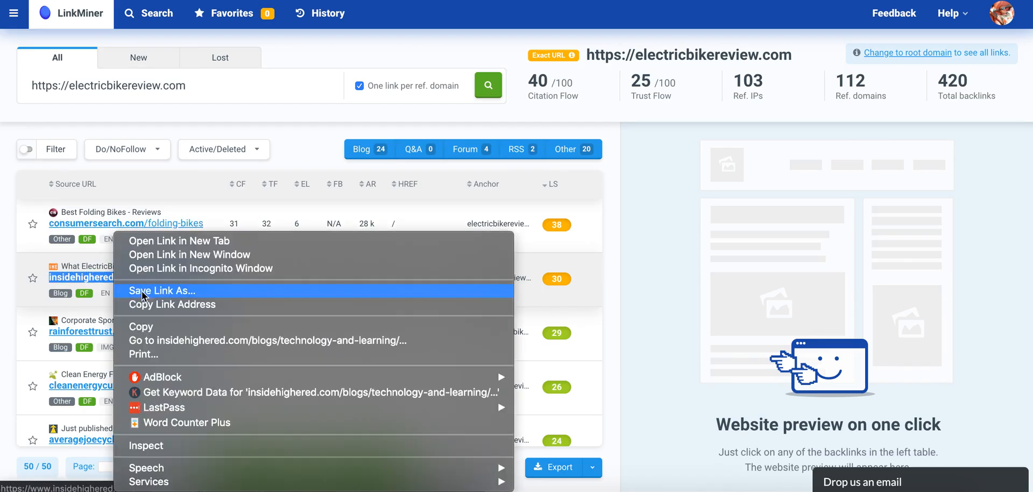
pyautogui.click(161, 306)
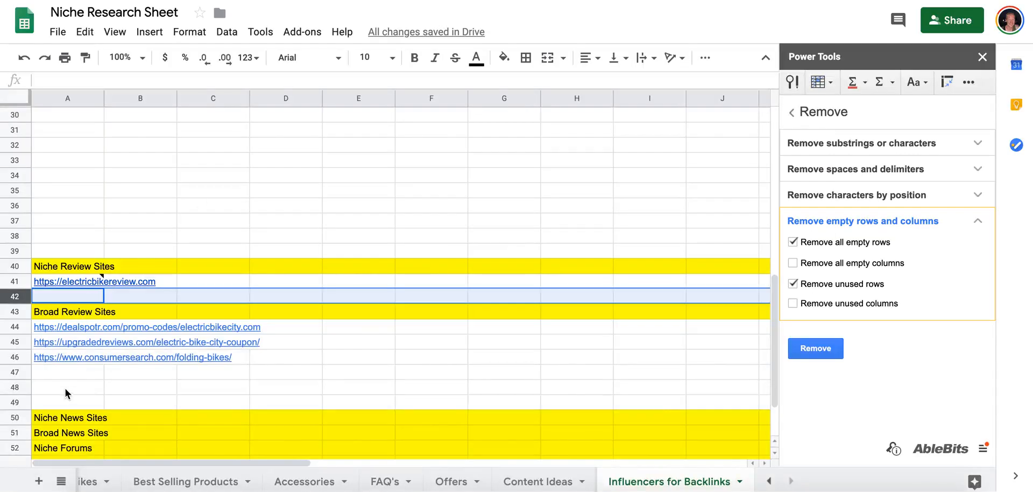
pyautogui.click(68, 372)
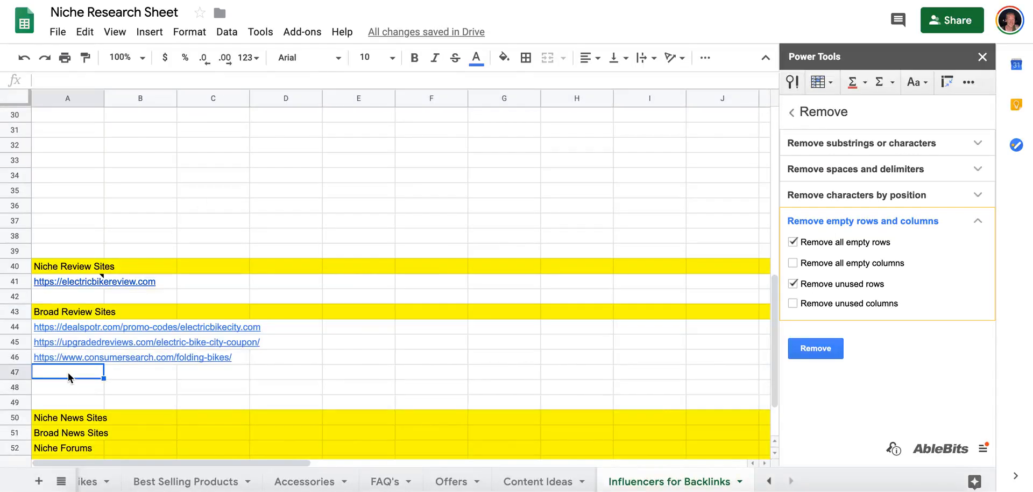
pyautogui.hotkey('ctrl', 'v')
# Move the insidehighered.com row directly below the Broad News Sites heading and open its link.
pyautogui.scroll(-2, 68, 373)
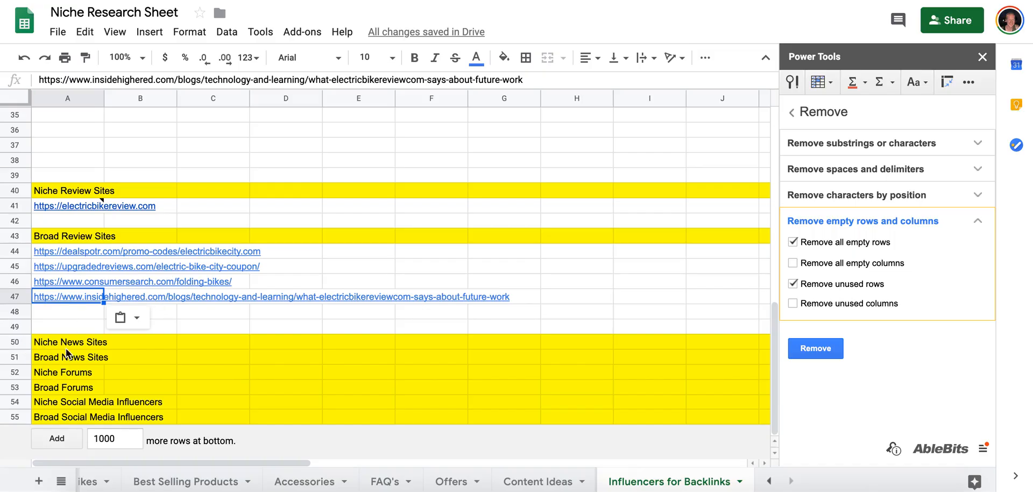
pyautogui.click(18, 296)
pyautogui.moveTo(19, 296); pyautogui.dragTo(19, 354)
pyautogui.click(49, 357)
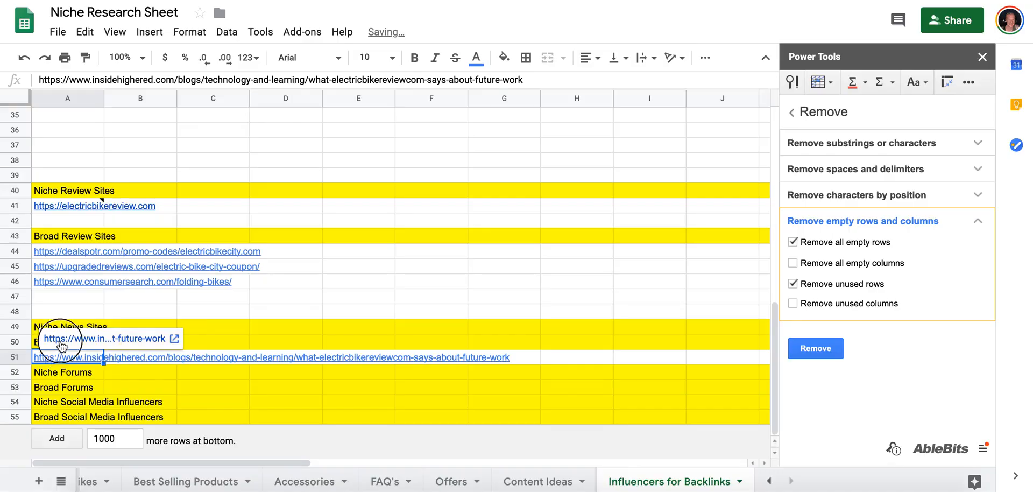
pyautogui.click(53, 340)
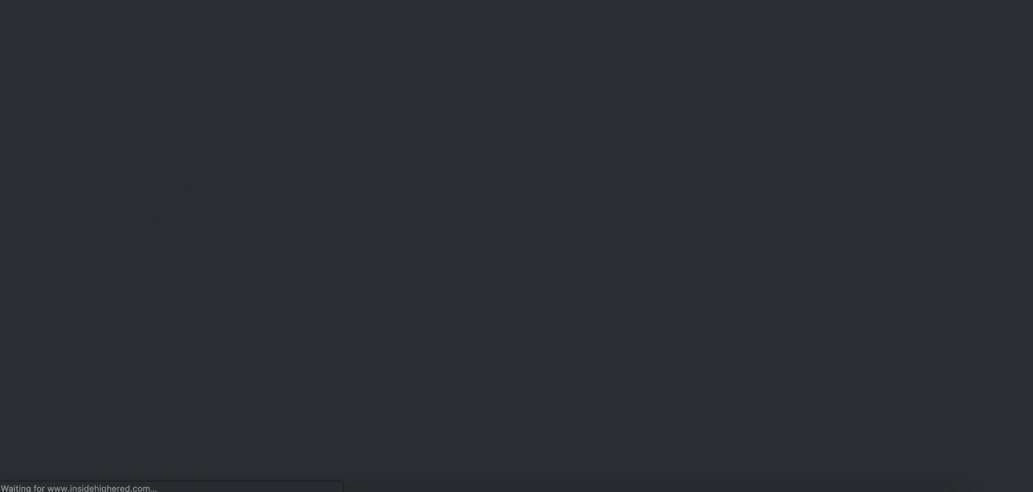
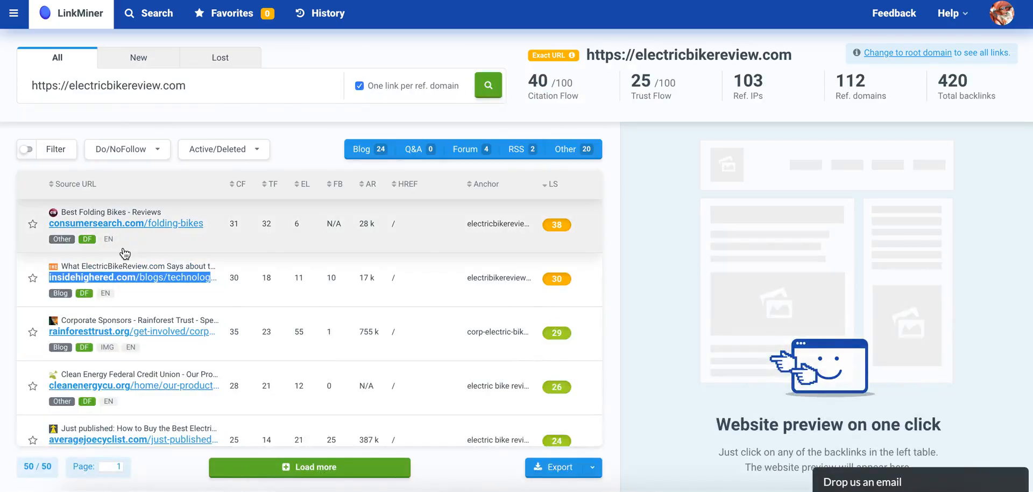
# Switch to LinkMiner and copy the link address of the rainforesttrust.org corporate sponsors backlink.
pyautogui.scroll(-2, 95, 253)
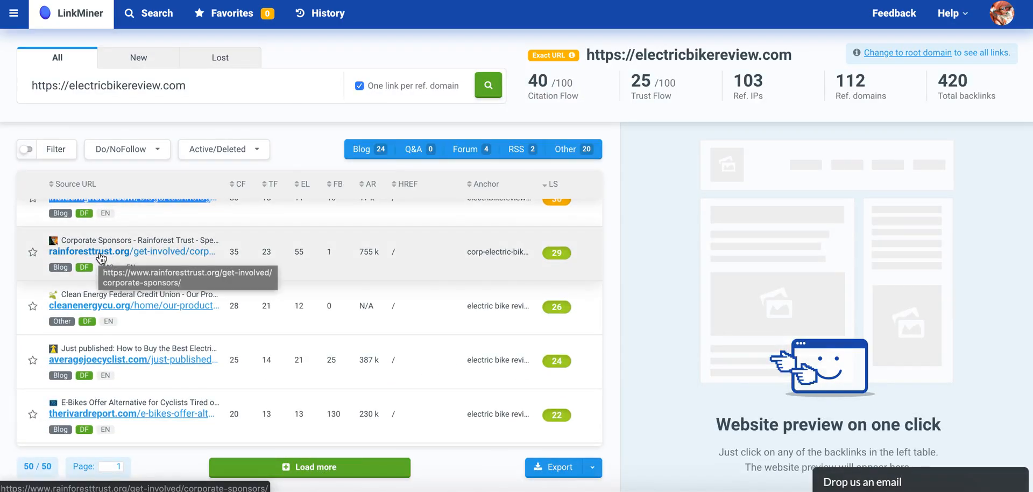
pyautogui.rightClick(98, 257)
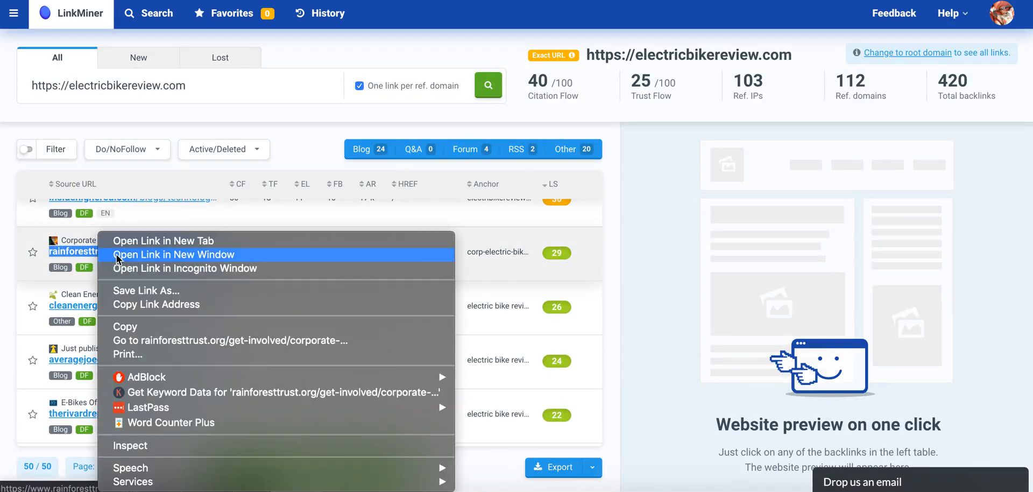
pyautogui.click(138, 306)
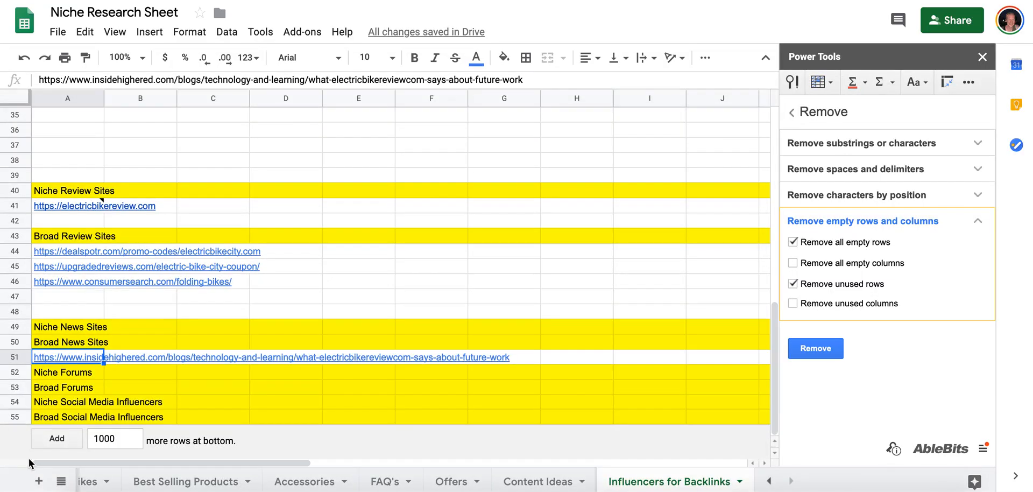
# In the Niche Research Sheet, insert a row below Broad Social Media Influencers and enter the category heading Non-Profits.
pyautogui.rightClick(19, 416)
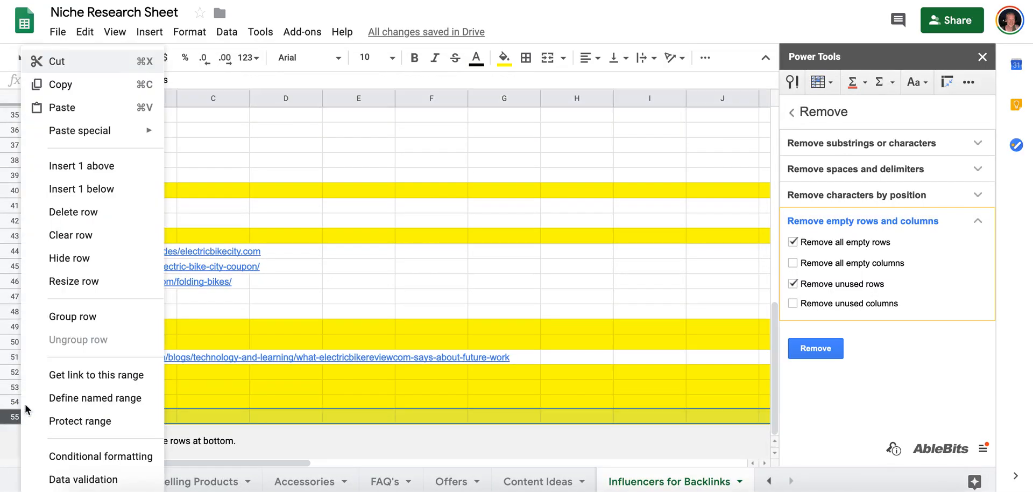
pyautogui.click(81, 189)
pyautogui.click(68, 431)
pyautogui.write('Non-Profits')
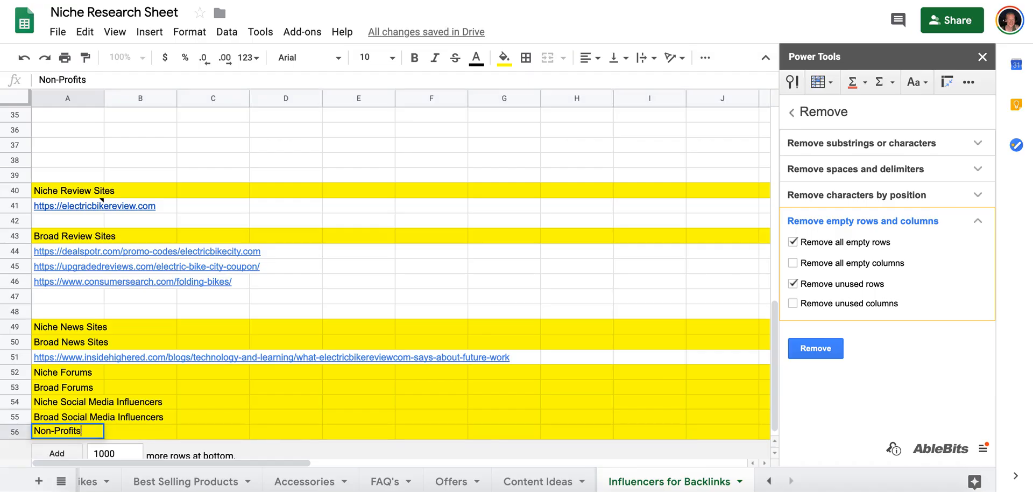
pyautogui.press('Tab')
# Move an empty row from above Niche Review Sites to below Non-Profits and paste the rainforesttrust.org link into it.
pyautogui.moveTo(20, 180); pyautogui.dragTo(16, 432)
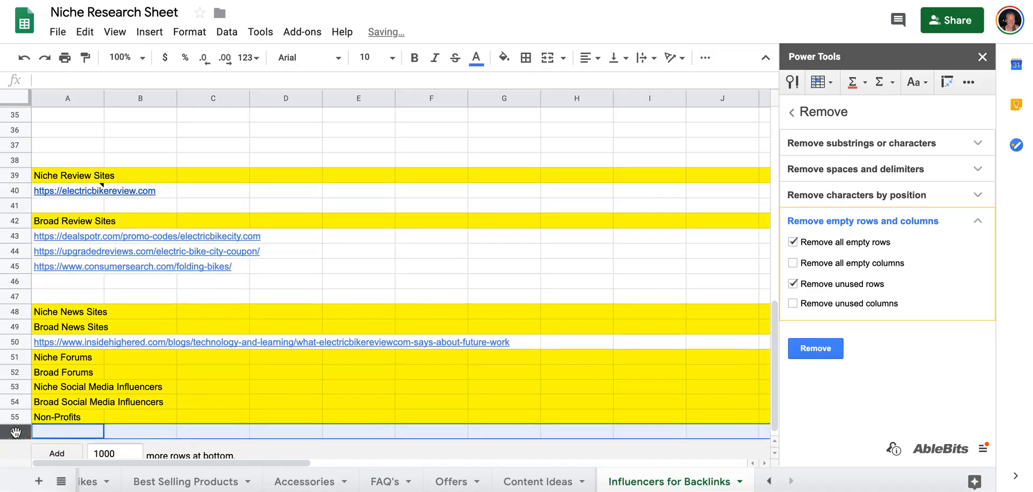
pyautogui.click(65, 433)
pyautogui.hotkey('ctrl', 'v')
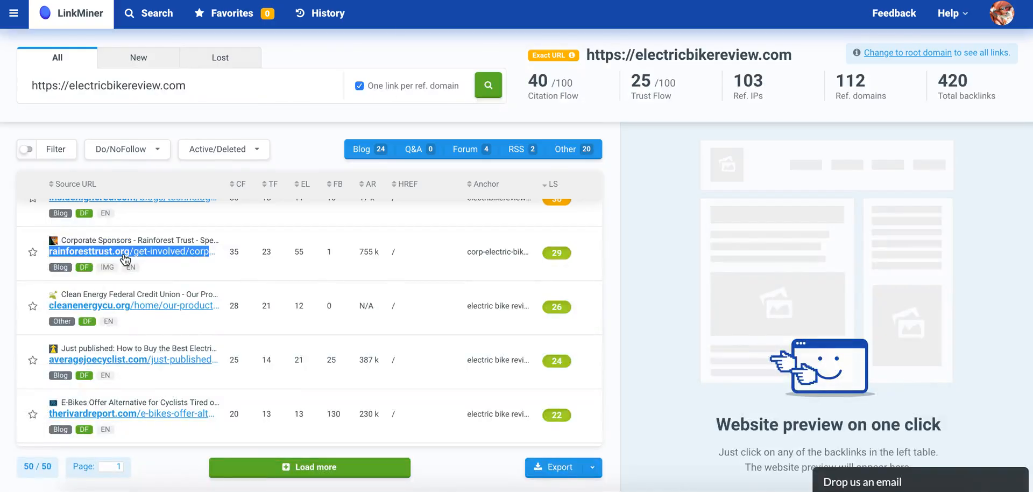
# Copy the cleanenergycu.org backlink address from LinkMiner into a new row below the rainforesttrust.org link in the sheet.
pyautogui.scroll(-2, 108, 253)
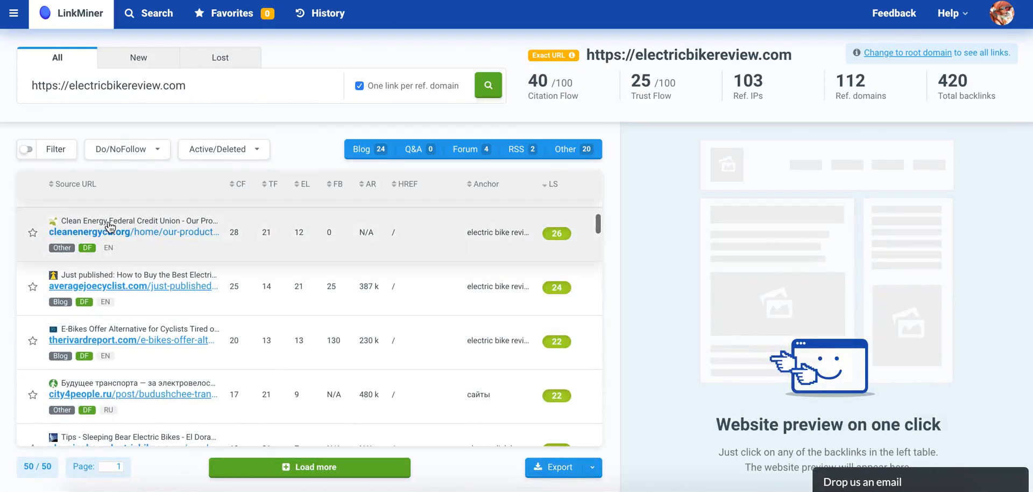
pyautogui.rightClick(108, 235)
pyautogui.click(134, 301)
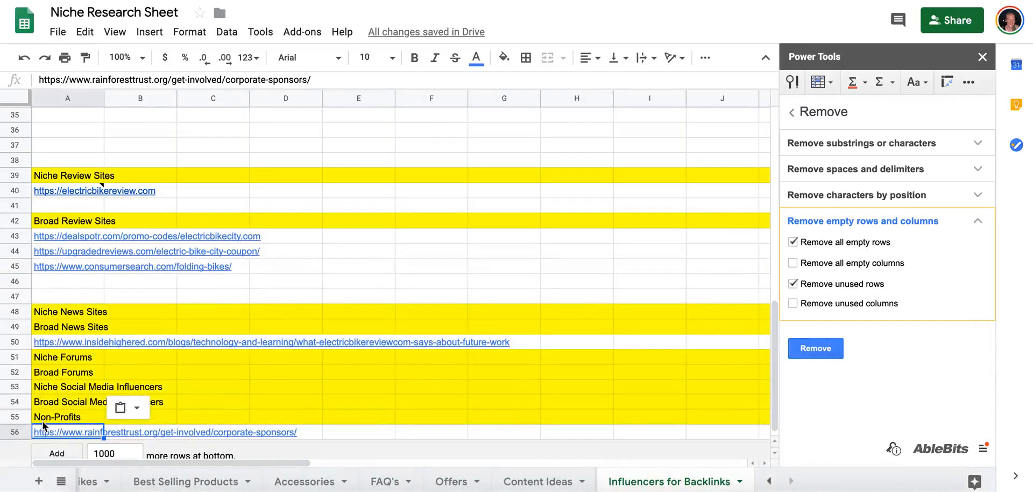
pyautogui.rightClick(15, 431)
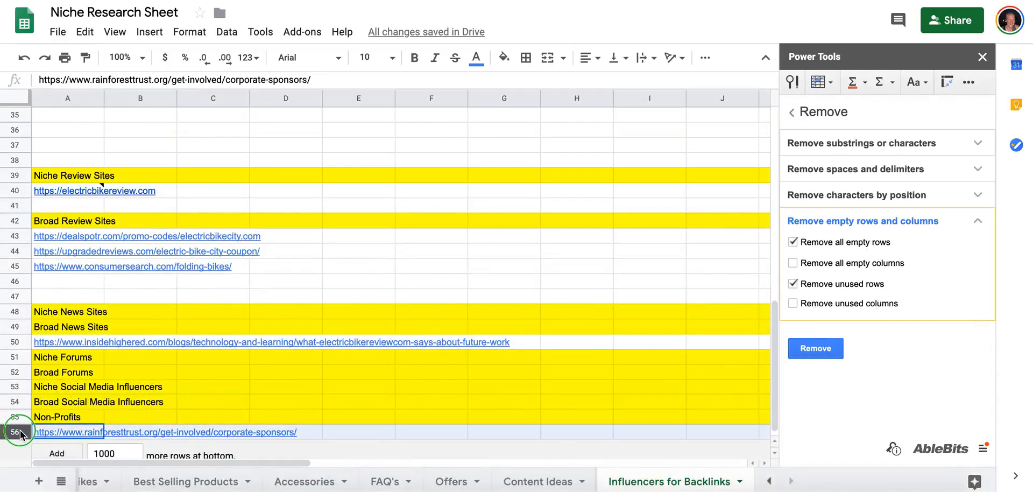
pyautogui.click(81, 182)
pyautogui.click(103, 447)
pyautogui.press('cmd+v')
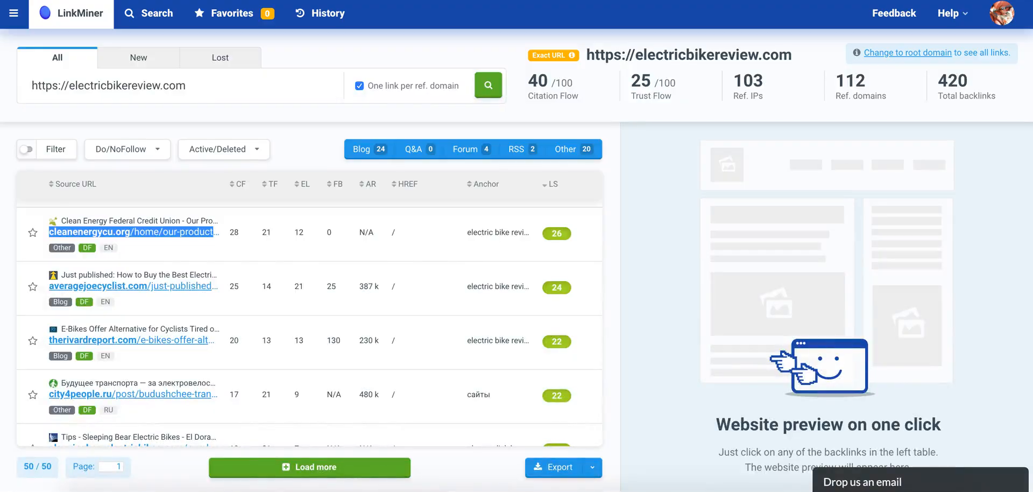
# Copy the link address of the averagejoecyclist.com backlink in LinkMiner.
pyautogui.tripleClick(122, 285)
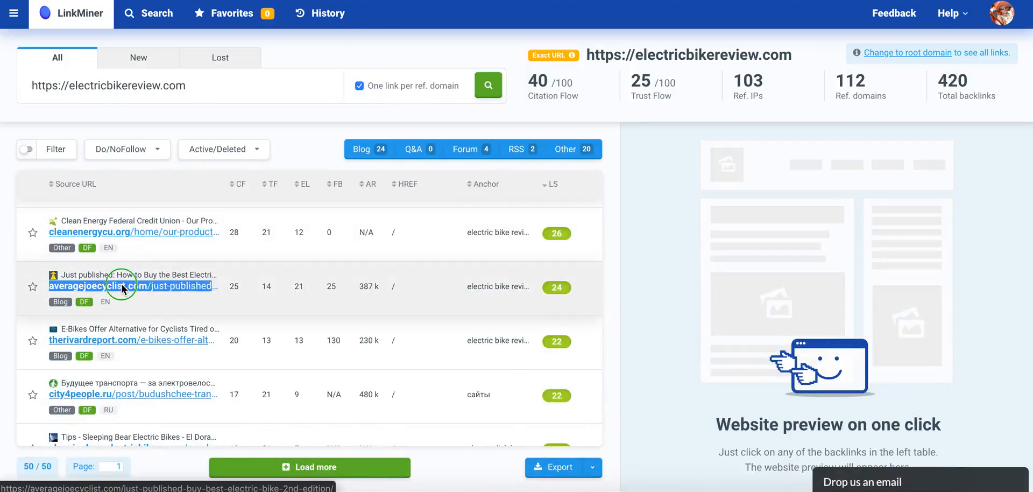
pyautogui.rightClick(123, 285)
pyautogui.click(148, 325)
pyautogui.rightClick(151, 290)
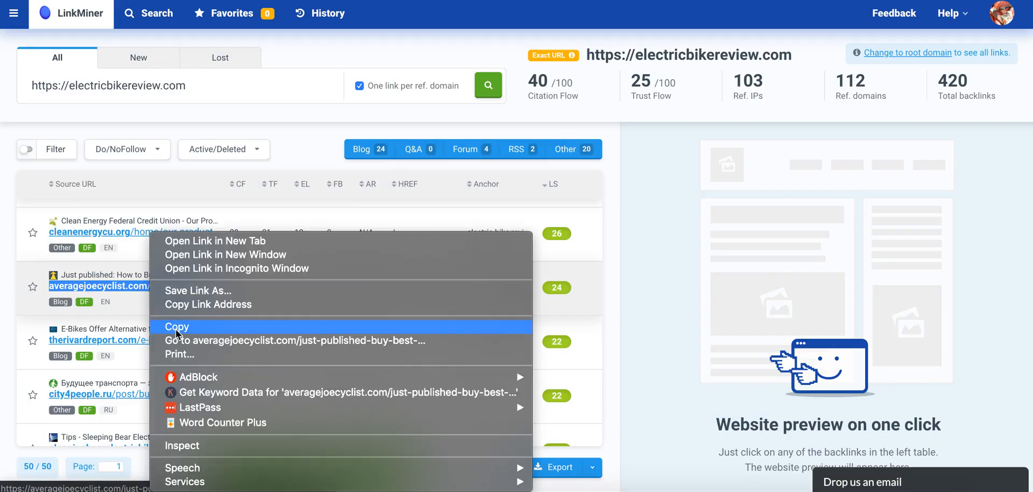
pyautogui.click(173, 302)
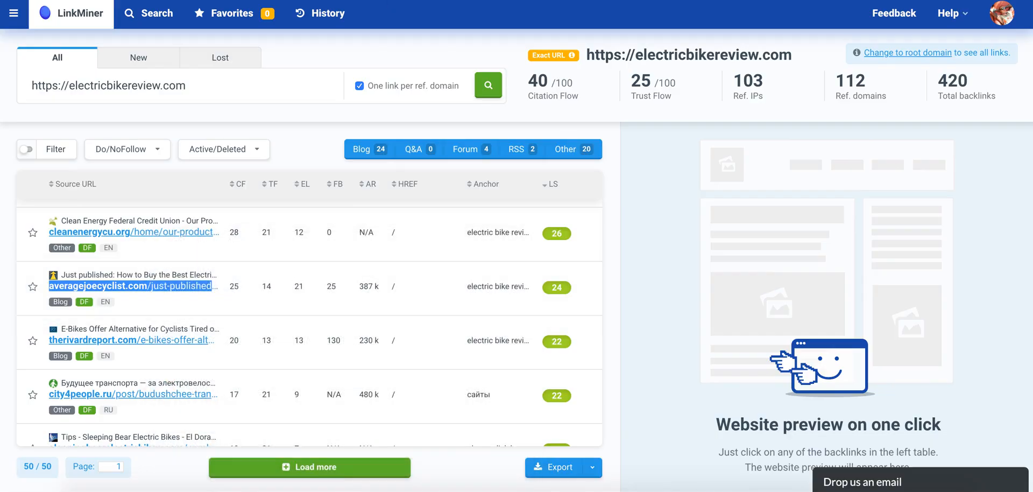
# Paste the averagejoecyclist.com link into A41 under Niche Review Sites in the sheet and insert an empty row below it.
pyautogui.hotkey('ctrl', 'Tab')
pyautogui.click(52, 206)
pyautogui.press('super+v')
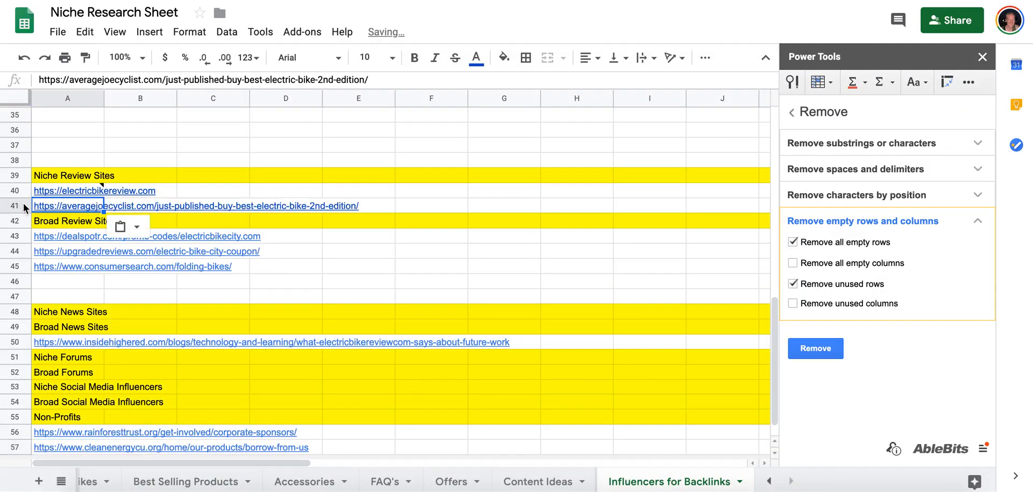
pyautogui.rightClick(24, 204)
pyautogui.click(68, 188)
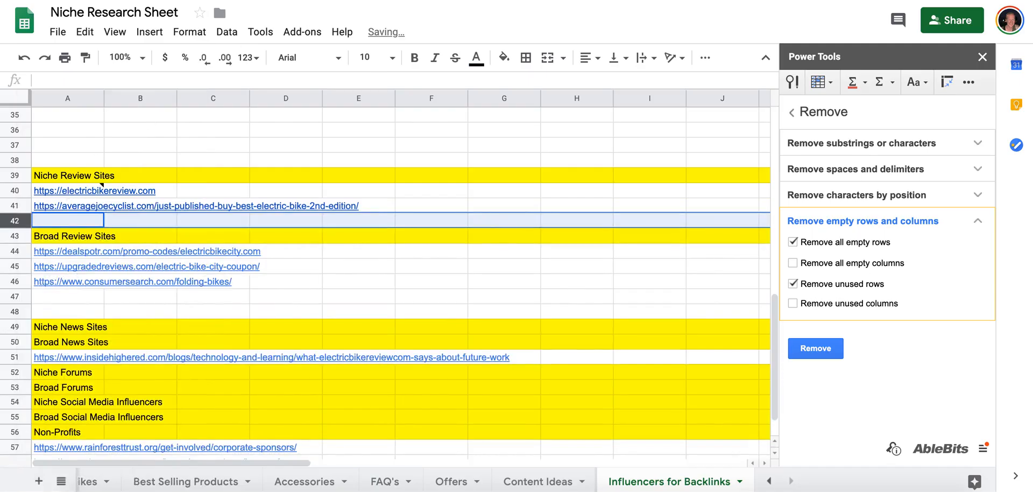
# Copy the therivardreport.com backlink address from LinkMiner into A47 under Broad Review Sites in the sheet.
pyautogui.hotkey('ctrl', 'shift', 'Tab')
pyautogui.scroll(-2, 129, 291)
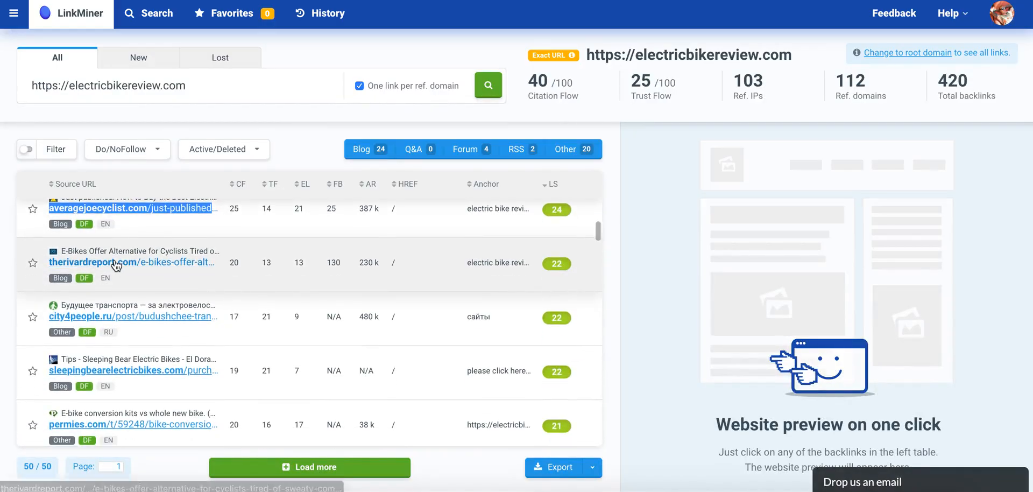
pyautogui.rightClick(113, 267)
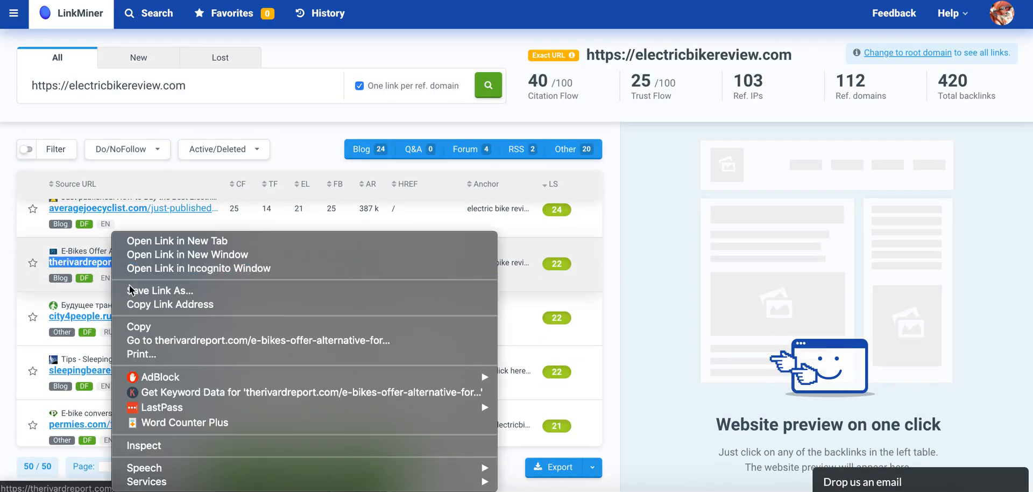
pyautogui.click(132, 305)
pyautogui.hotkey('ctrl', 'Tab')
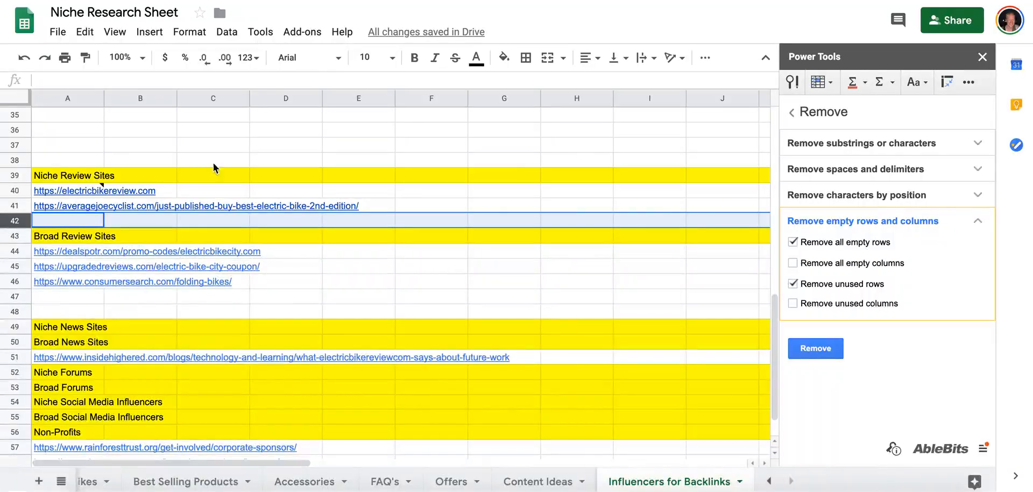
pyautogui.click(71, 299)
pyautogui.press('super+v')
# Move the therivardreport.com row to Broad News Sites, directly below the insidehighered.com link.
pyautogui.click(75, 276)
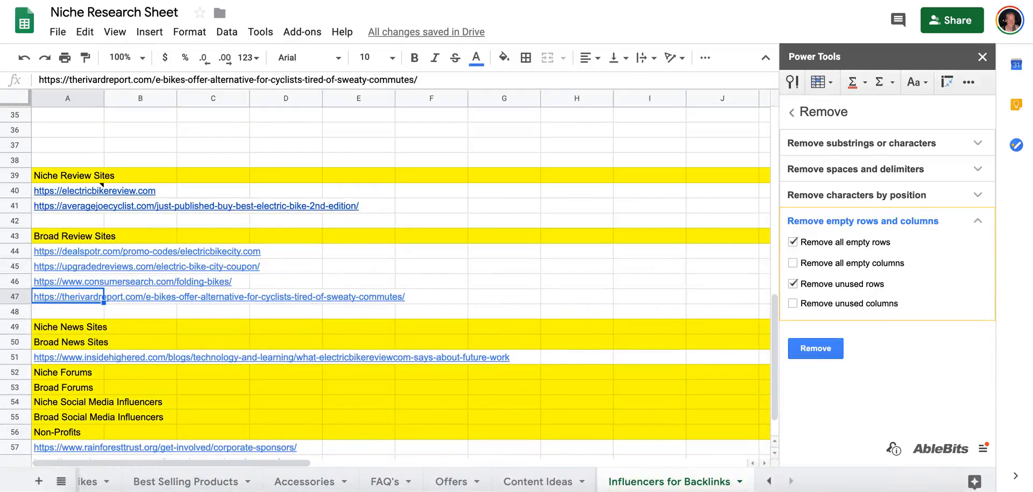
pyautogui.click(17, 301)
pyautogui.moveTo(16, 300); pyautogui.dragTo(16, 357)
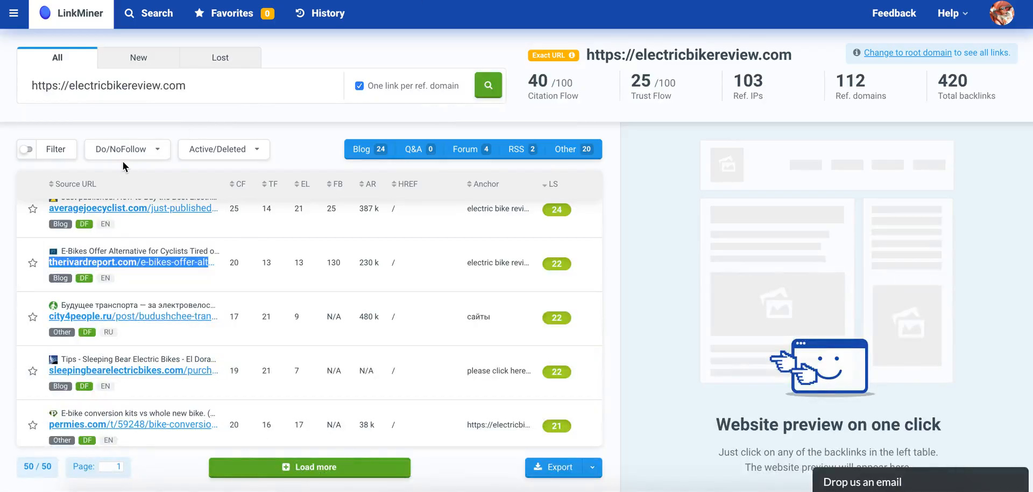
# Copy the sleepingbearelectricbikes.com backlink address from LinkMiner into a new row directly above Broad eCom Sites in the sheet.
pyautogui.scroll(-2, 97, 243)
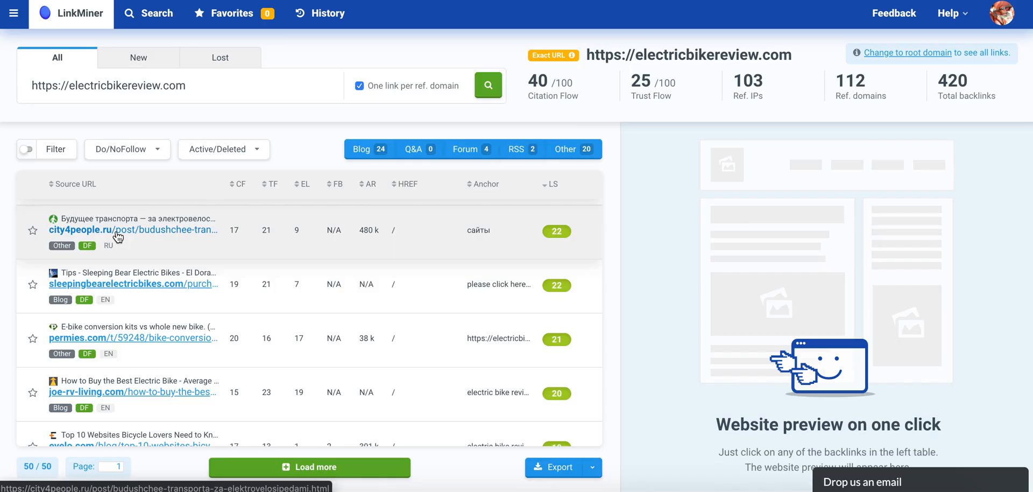
pyautogui.scroll(-1, 116, 235)
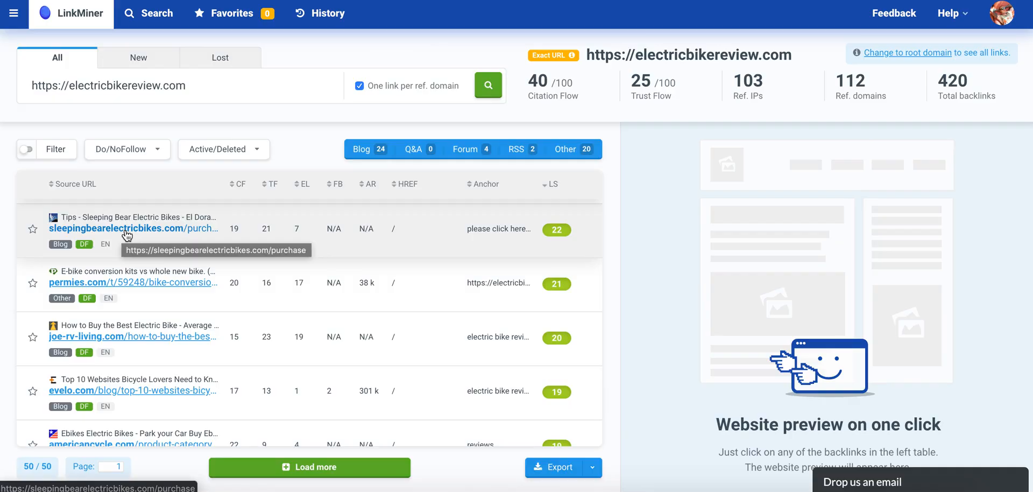
pyautogui.rightClick(127, 235)
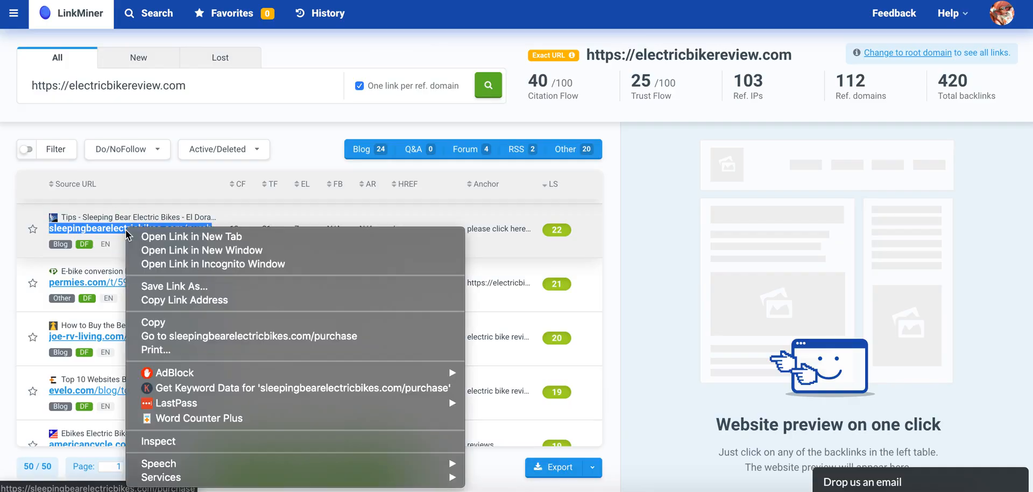
pyautogui.click(156, 299)
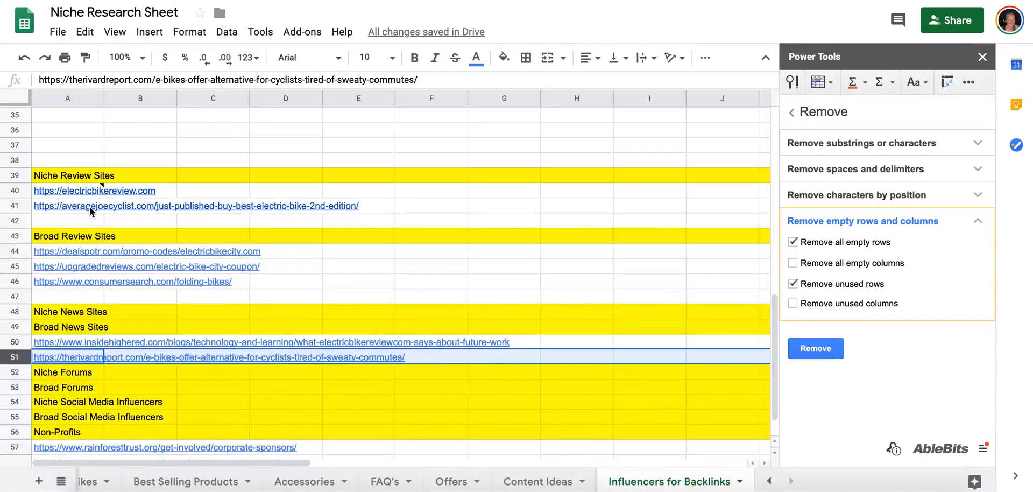
pyautogui.scroll(10, 86, 205)
pyautogui.scroll(-3, 83, 196)
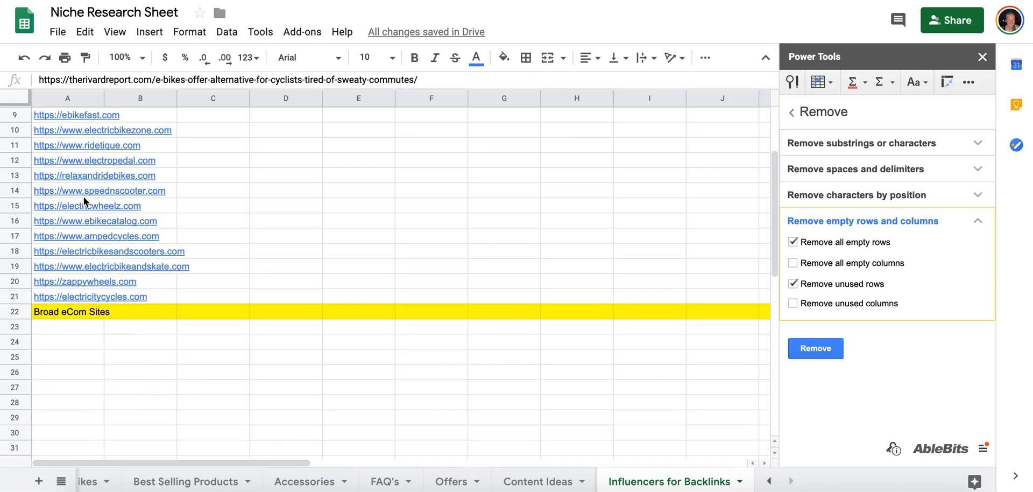
pyautogui.rightClick(16, 296)
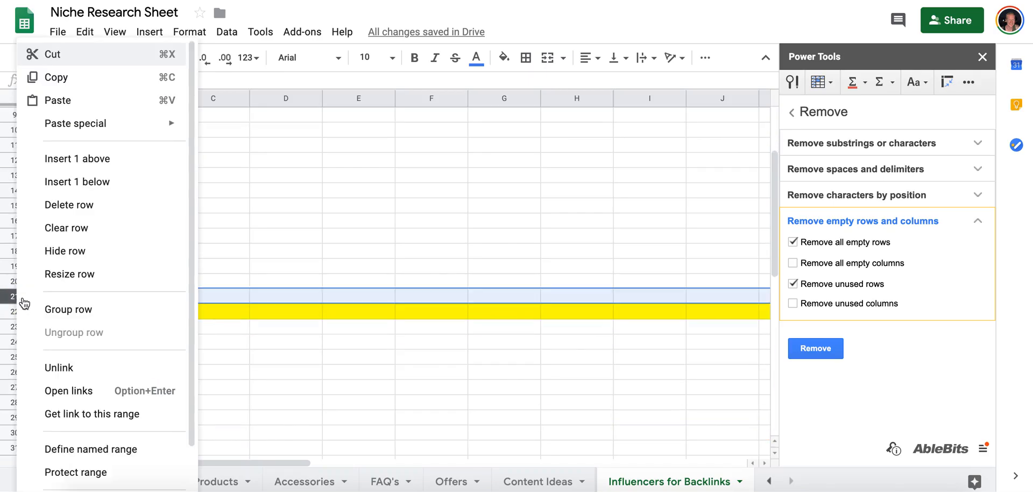
pyautogui.click(108, 176)
pyautogui.hotkey('ctrl', 'v')
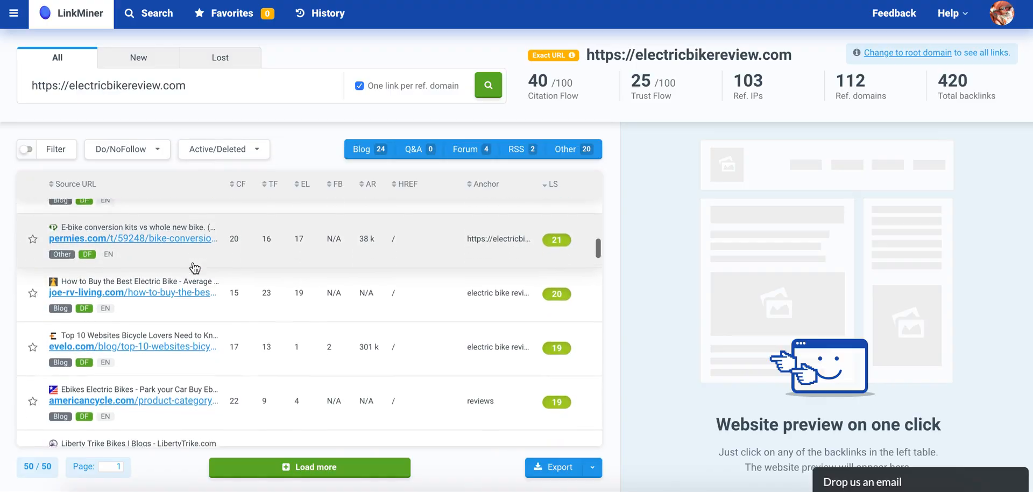
# Copy the link address of the permies.com bike conversion kits backlink in LinkMiner and return to the sheet's news sites section.
pyautogui.scroll(-1, 195, 268)
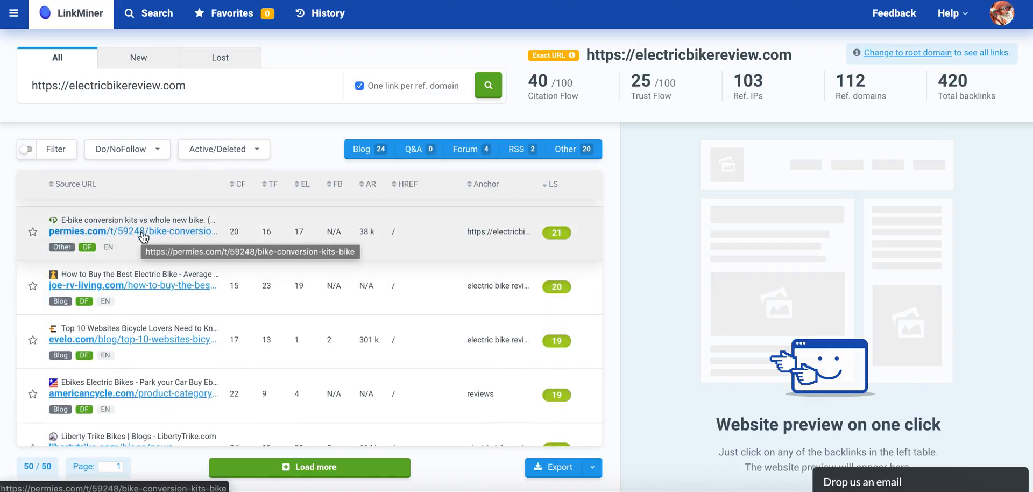
pyautogui.rightClick(142, 235)
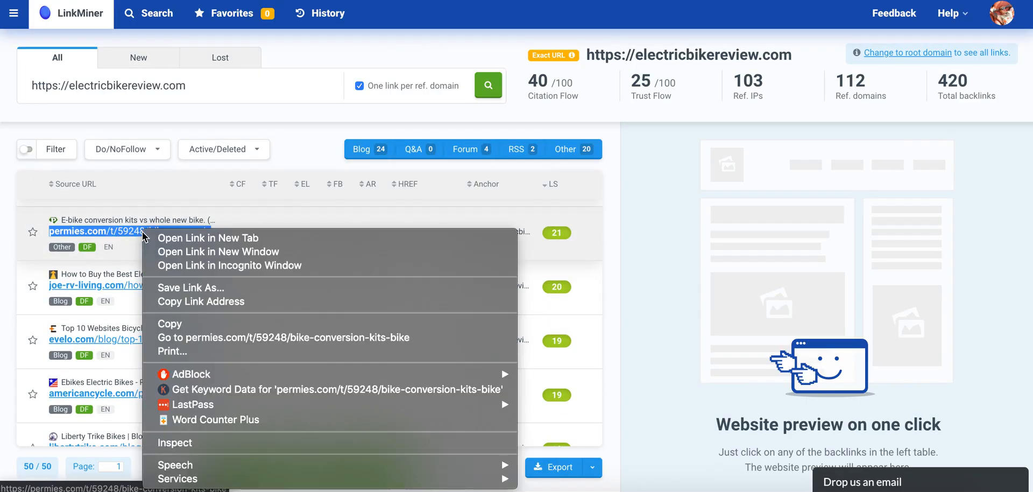
pyautogui.click(177, 301)
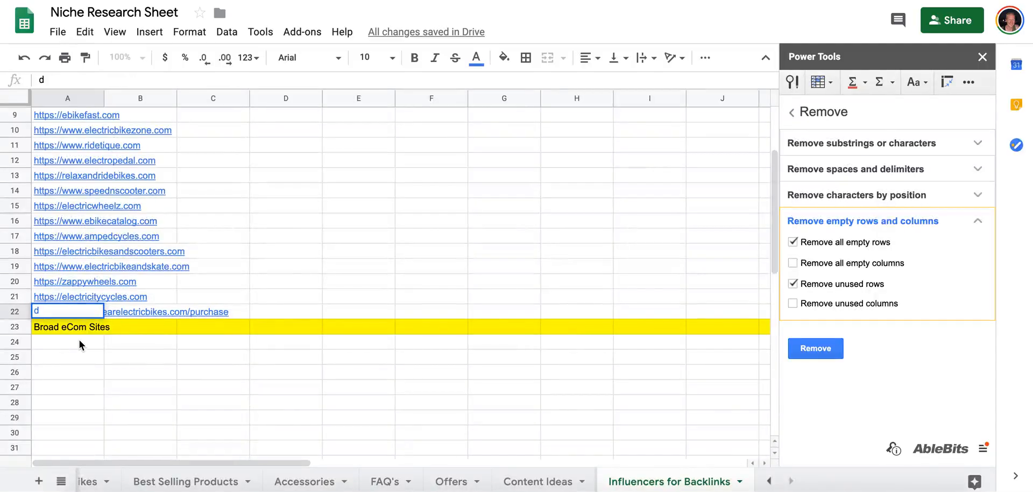
pyautogui.hotkey('ctrl', 'v')
pyautogui.scroll(-7, 50, 293)
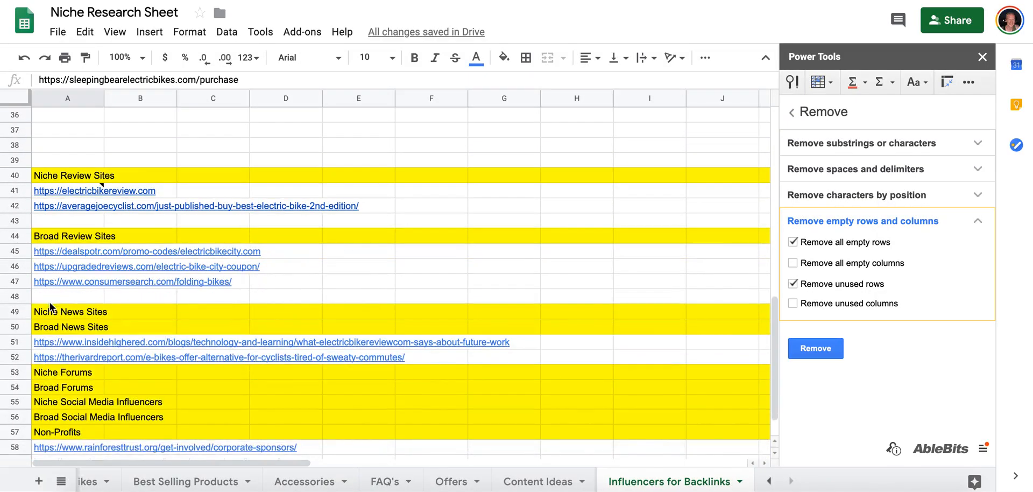
# Paste the permies.com link into a new row below the therivardreport.com link and open its page.
pyautogui.click(19, 356)
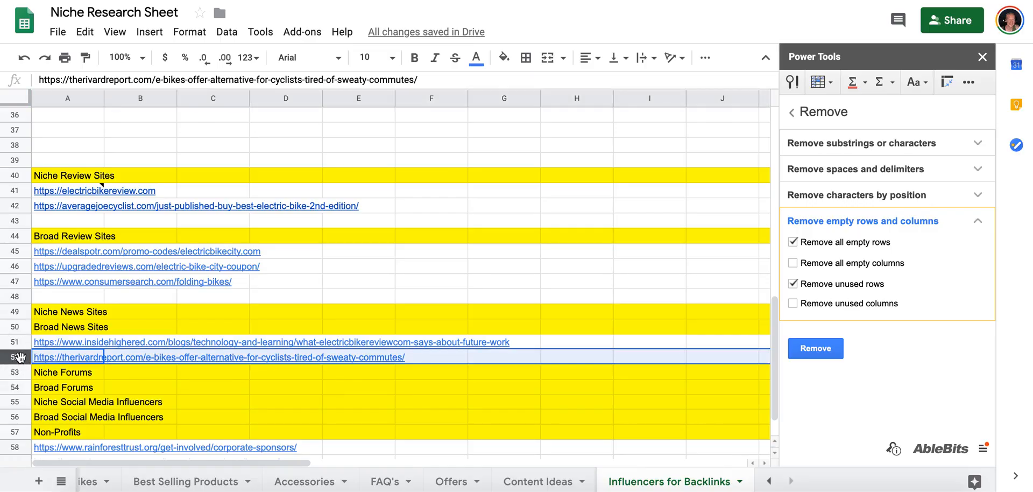
pyautogui.rightClick(20, 357)
pyautogui.click(95, 177)
pyautogui.click(89, 377)
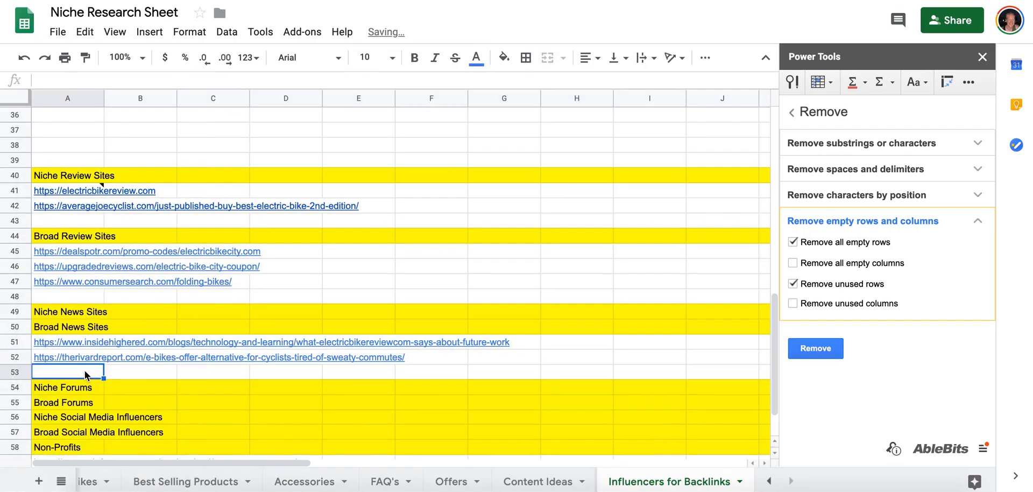
pyautogui.hotkey('ctrl', 'v')
pyautogui.click(87, 354)
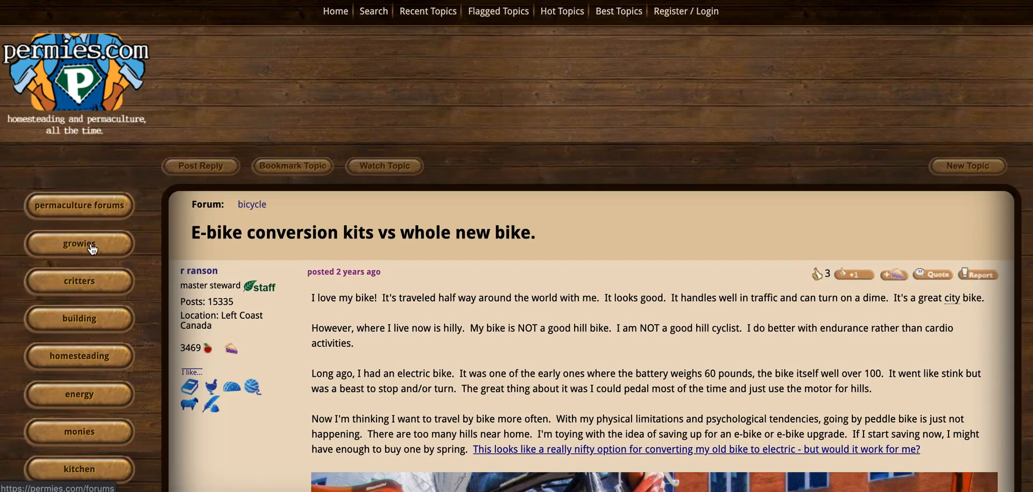
# Examine the permies.com e-bike thread and the forum's home page to judge which site category it fits.
pyautogui.scroll(-3, 82, 331)
pyautogui.scroll(-10, 82, 331)
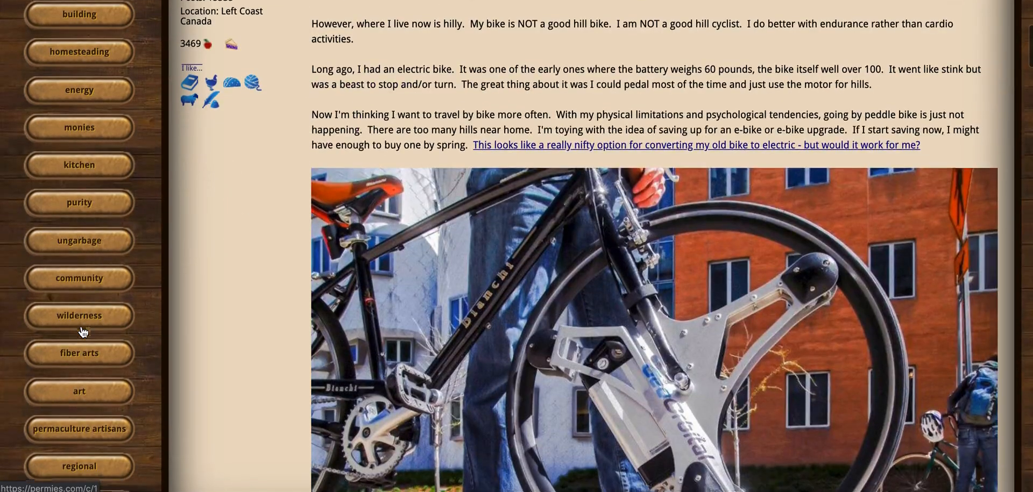
pyautogui.scroll(-3, 83, 331)
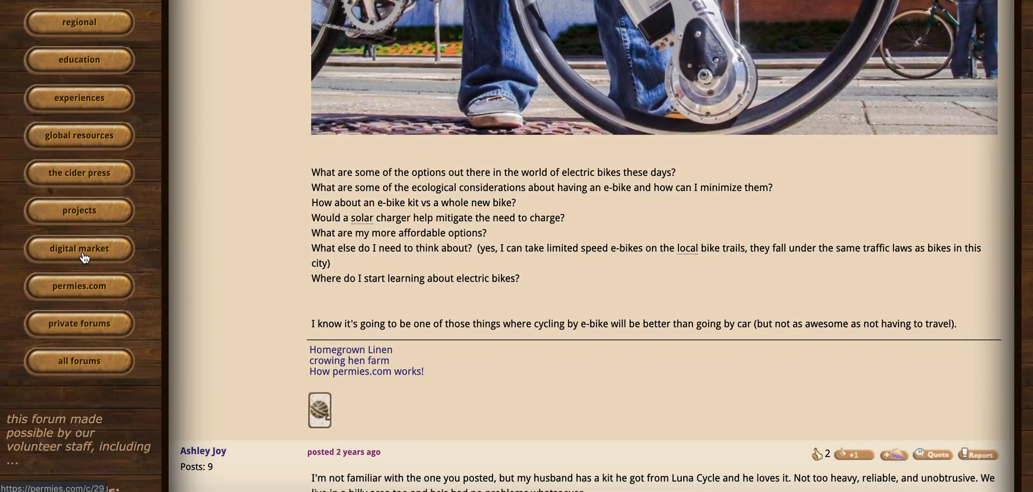
pyautogui.scroll(15, 85, 259)
pyautogui.click(72, 186)
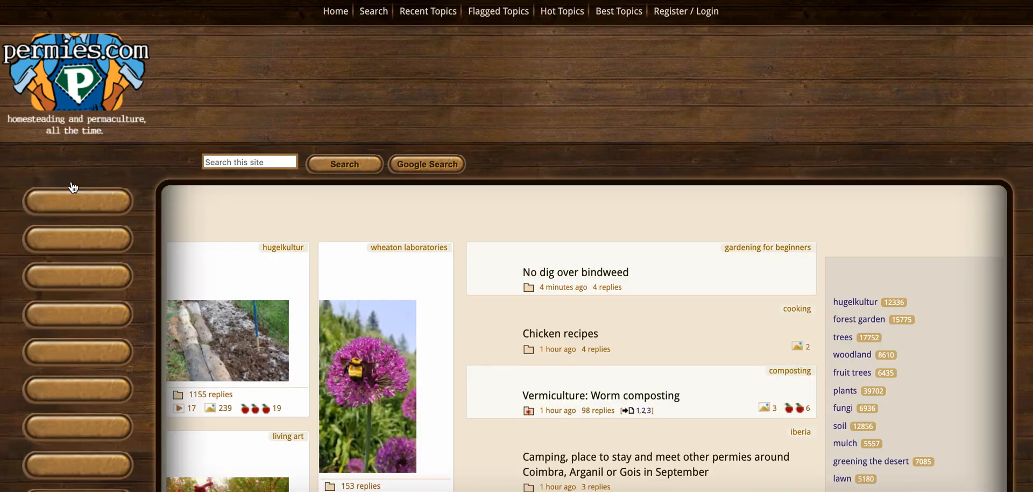
pyautogui.scroll(-8, 297, 172)
pyautogui.scroll(8, 299, 174)
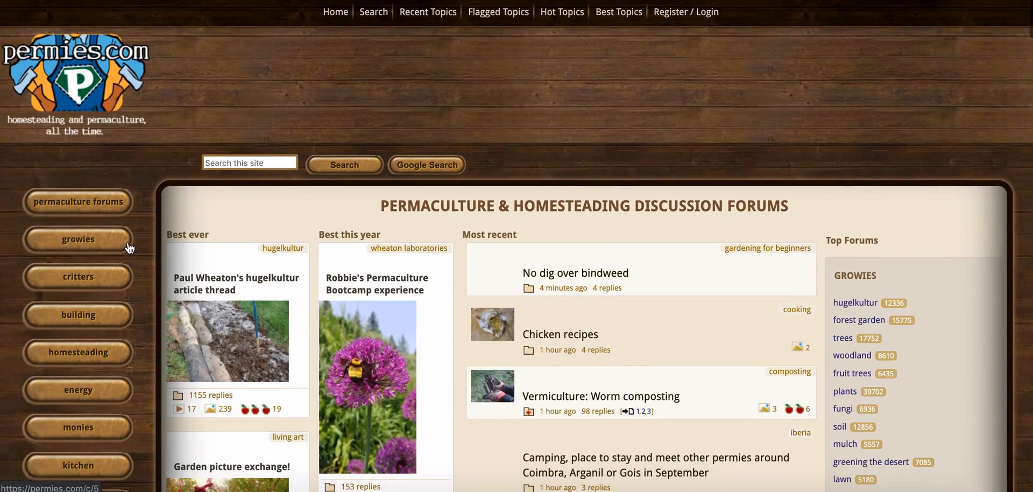
pyautogui.click(114, 244)
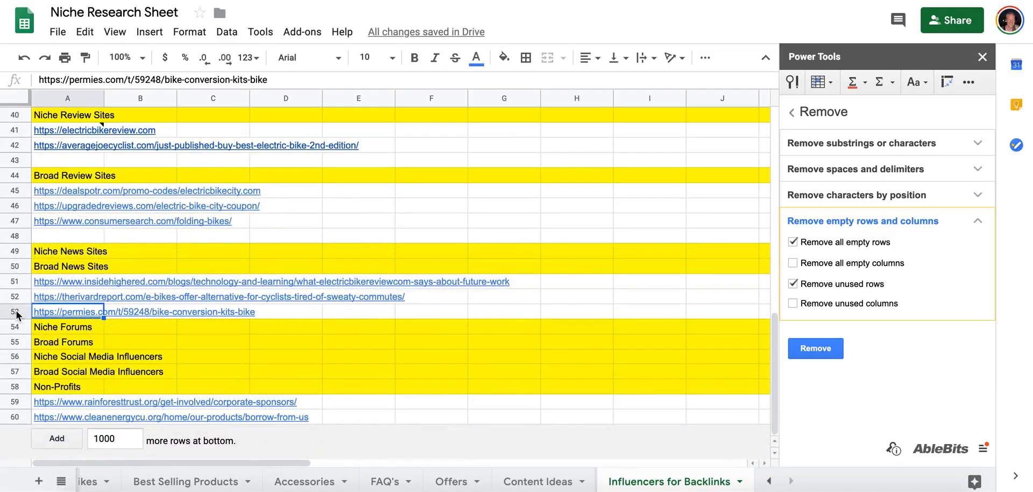
# Move the permies.com row directly below the Niche Forums heading in the sheet.
pyautogui.click(16, 315)
pyautogui.moveTo(16, 315); pyautogui.dragTo(15, 330)
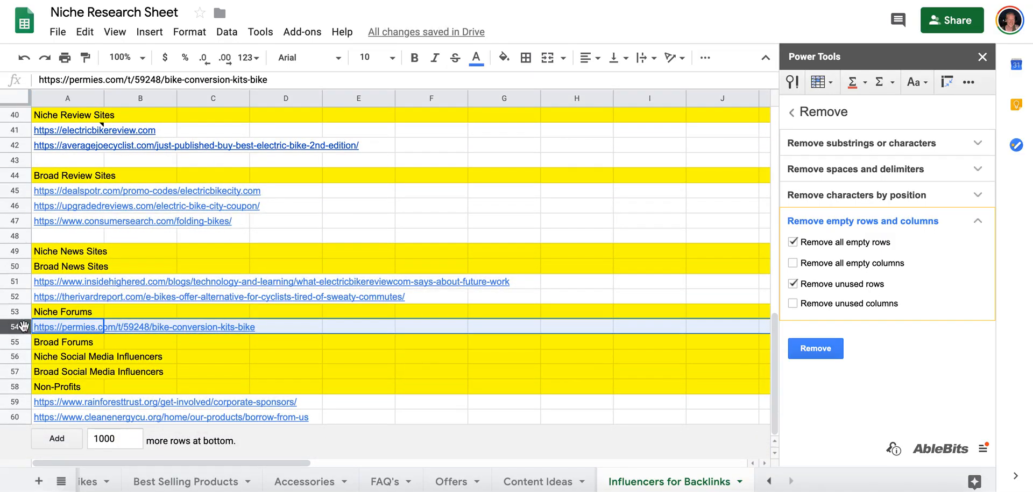
pyautogui.moveTo(45, 329)
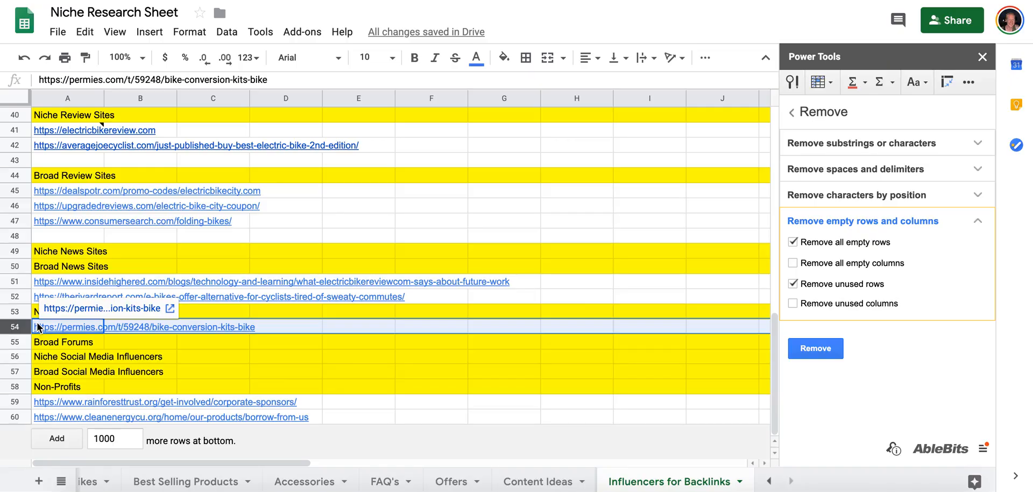
pyautogui.click(92, 330)
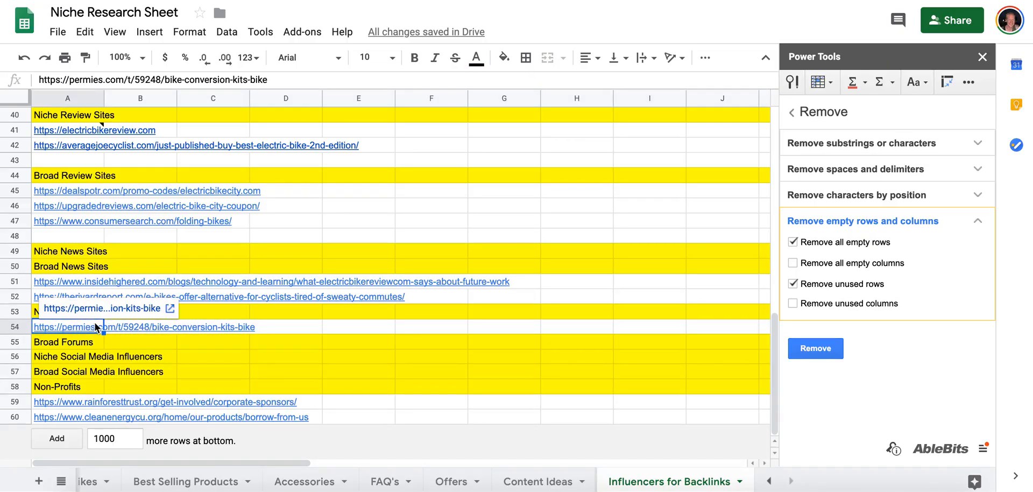
pyautogui.click(111, 326)
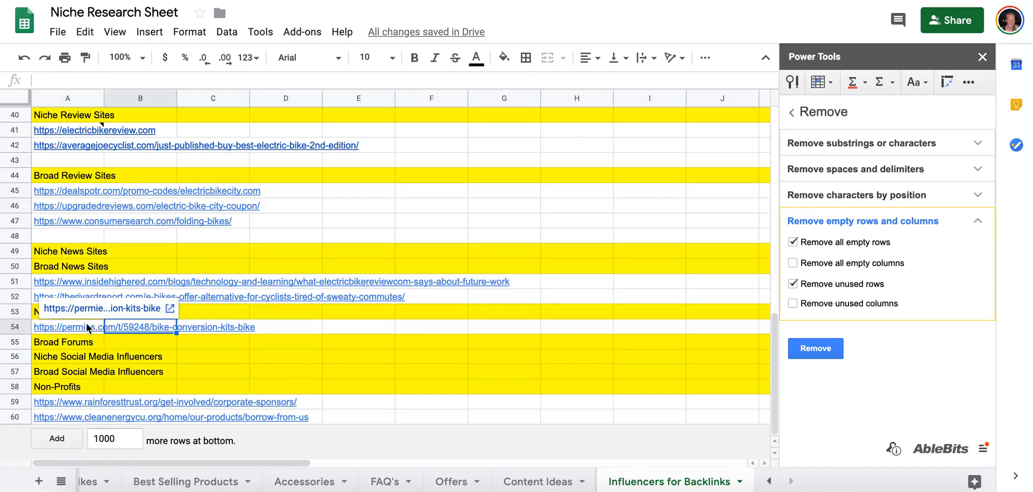
pyautogui.click(87, 325)
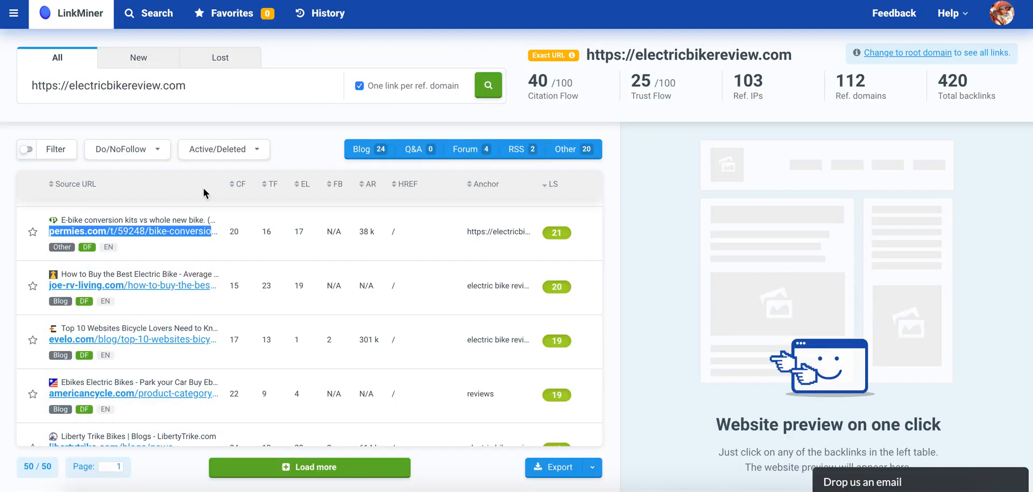
# Copy the joe-rv-living.com backlink address from LinkMiner into the empty row under Niche Review Sites in the sheet.
pyautogui.scroll(-1, 140, 273)
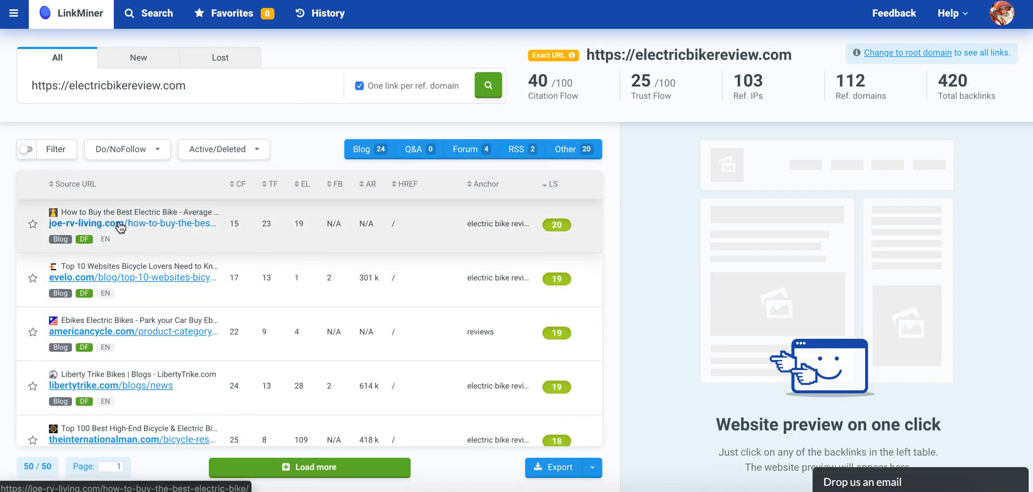
pyautogui.rightClick(127, 224)
pyautogui.click(163, 293)
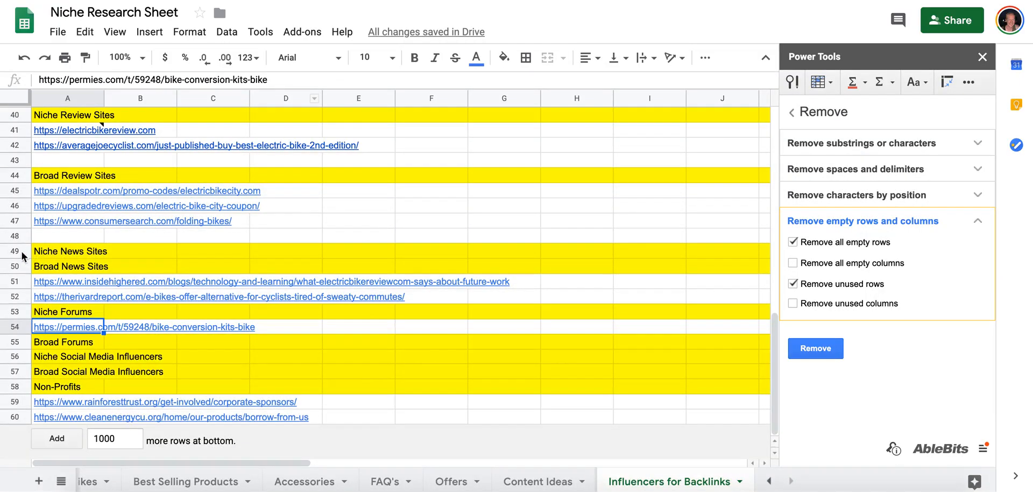
pyautogui.click(44, 159)
pyautogui.hotkey('ctrl', 'v')
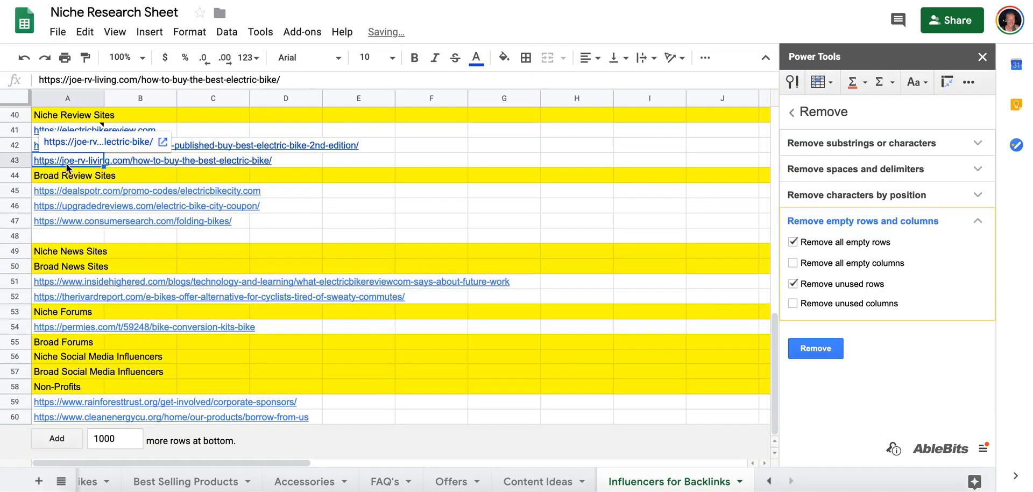
# Open the joe-rv-living.com electric bike article, check what kind of site it is, and close it.
pyautogui.click(71, 141)
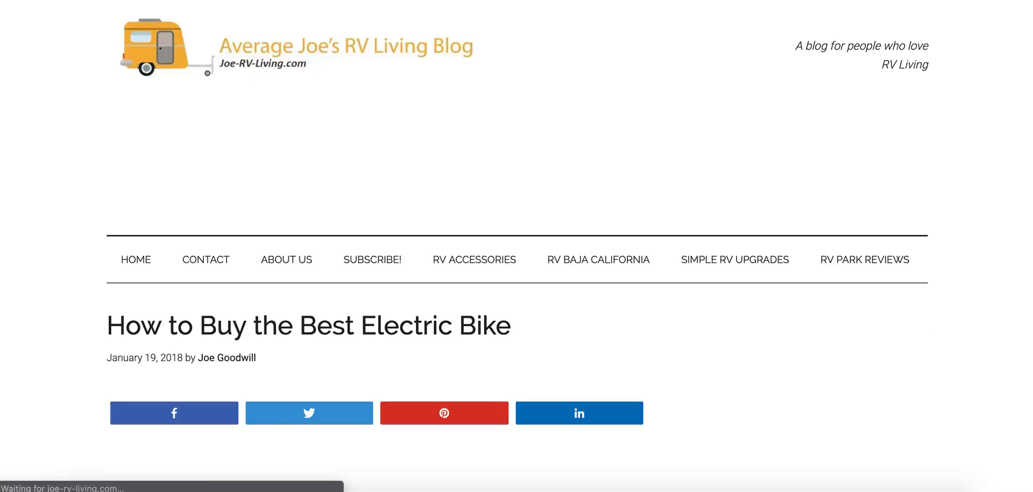
pyautogui.scroll(-5, 970, 128)
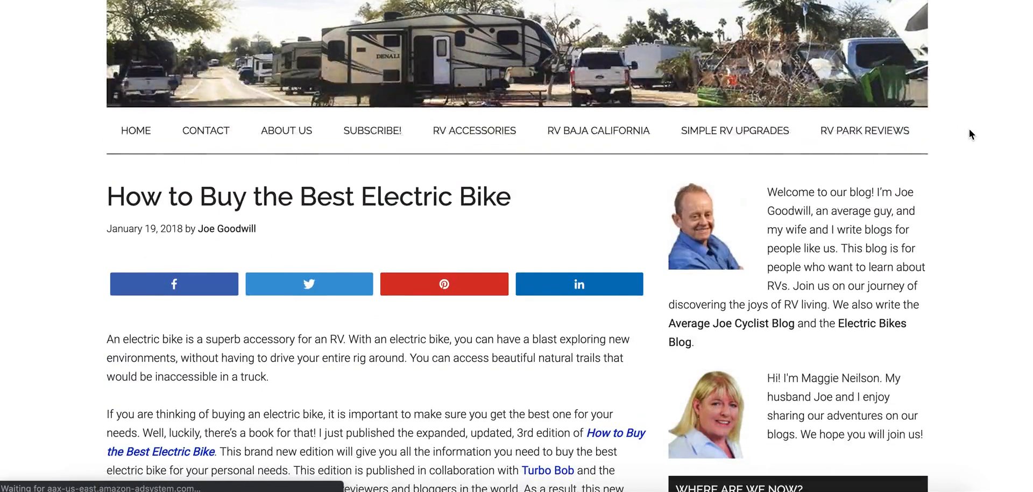
pyautogui.scroll(5, 970, 134)
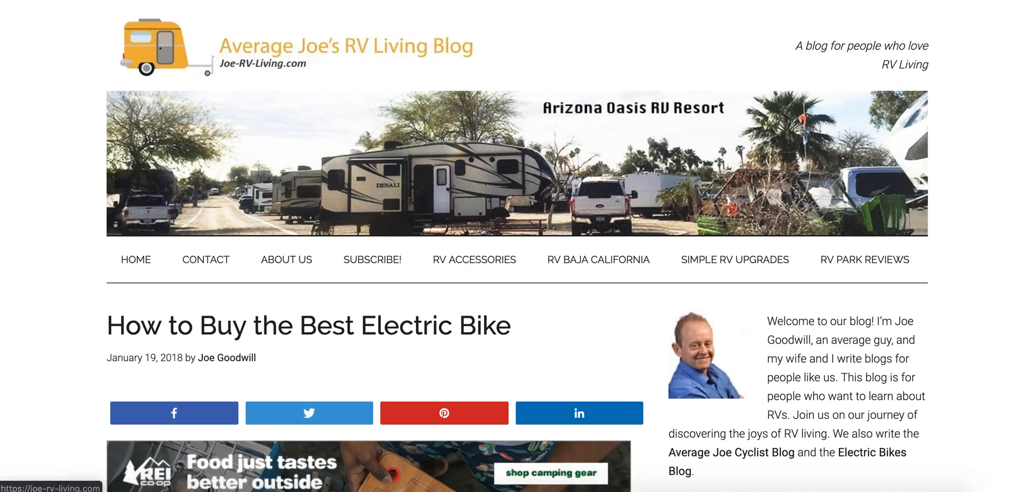
pyautogui.press('super+w')
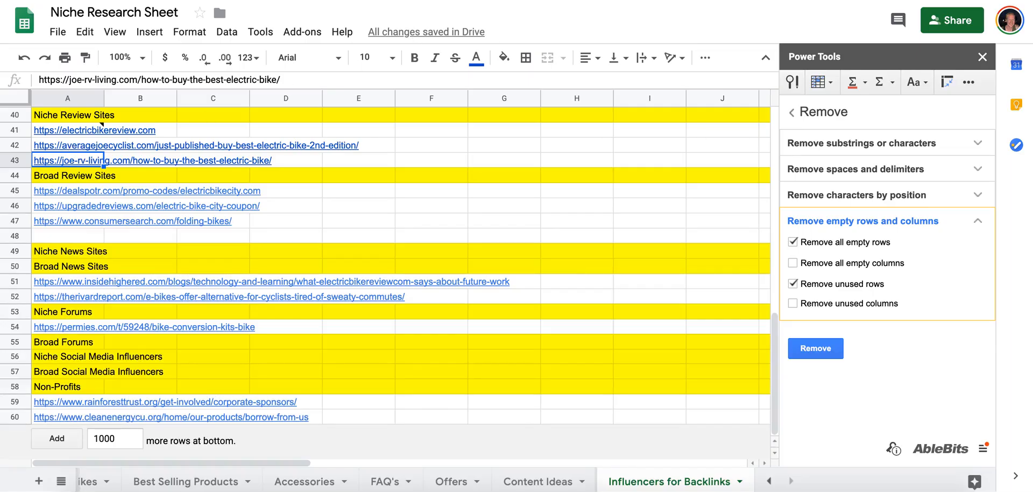
# Copy the bicycling.com home page address under News Site 1 in the Content Ideas sheet.
pyautogui.scroll(5, 69, 186)
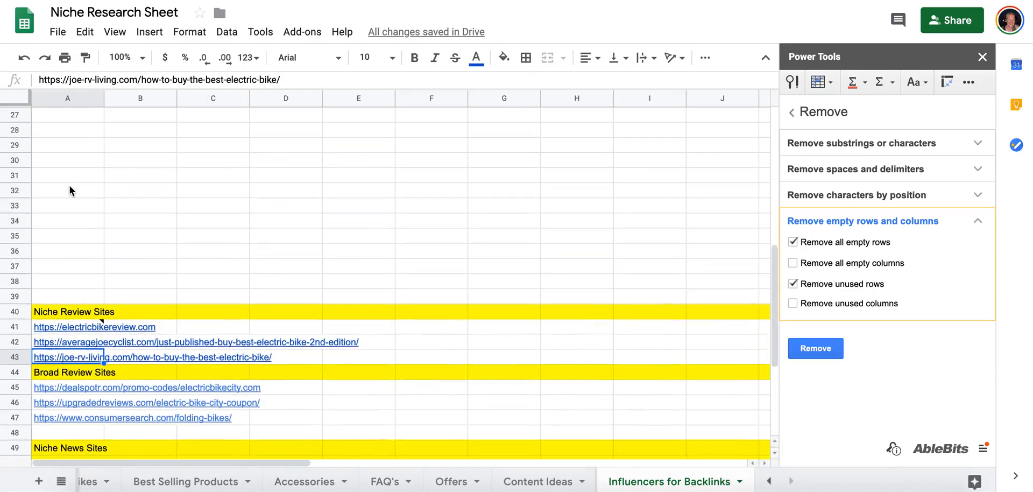
pyautogui.scroll(-5, 70, 185)
pyautogui.scroll(10, 70, 186)
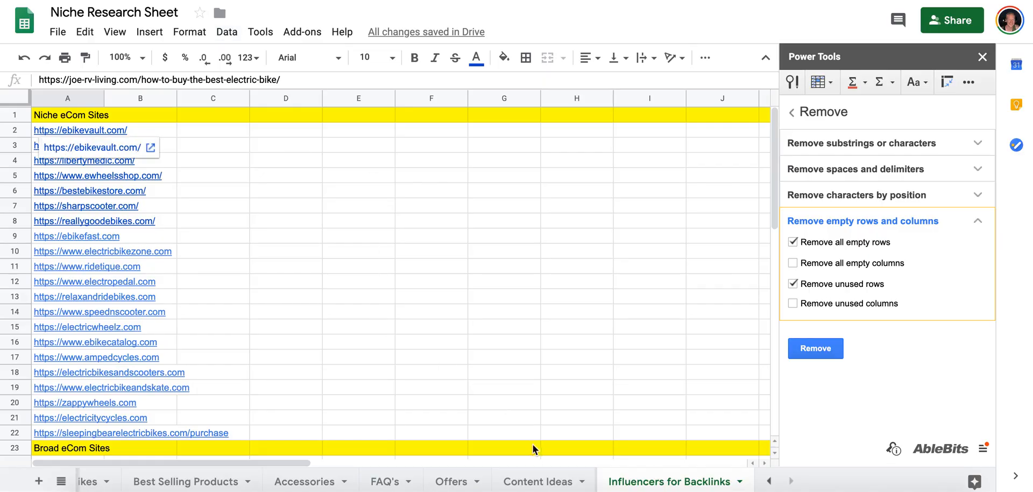
pyautogui.click(535, 481)
pyautogui.click(522, 132)
pyautogui.hotkey('ctrl', 'c')
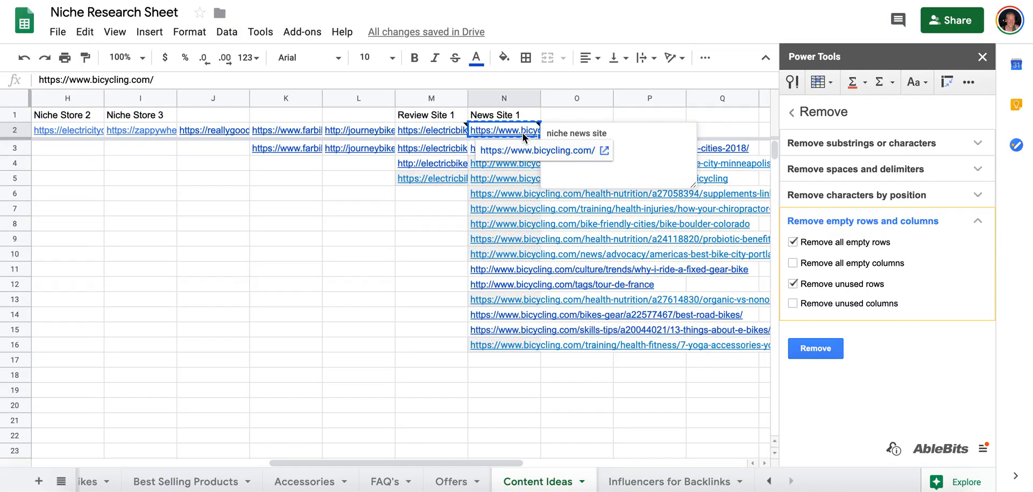
pyautogui.hotkey('ctrl', 'pagedown')
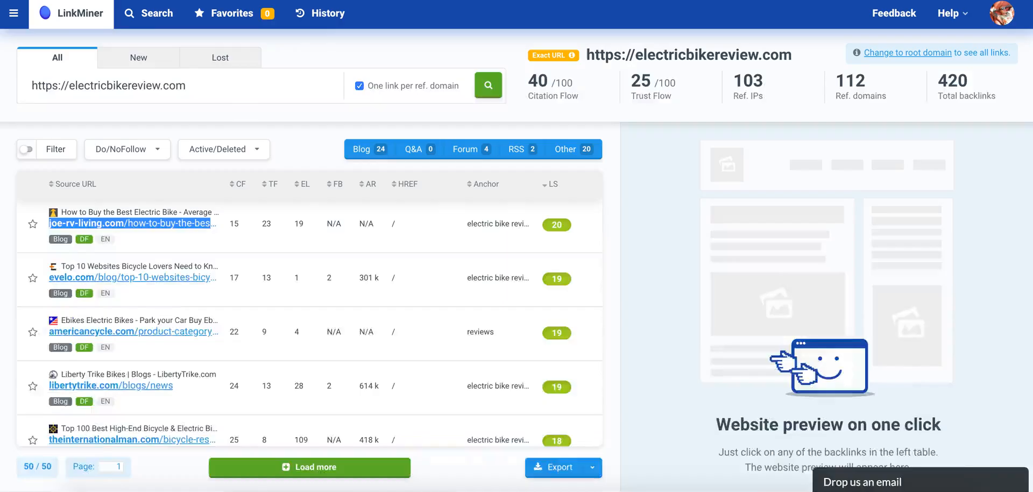
pyautogui.tripleClick(140, 84)
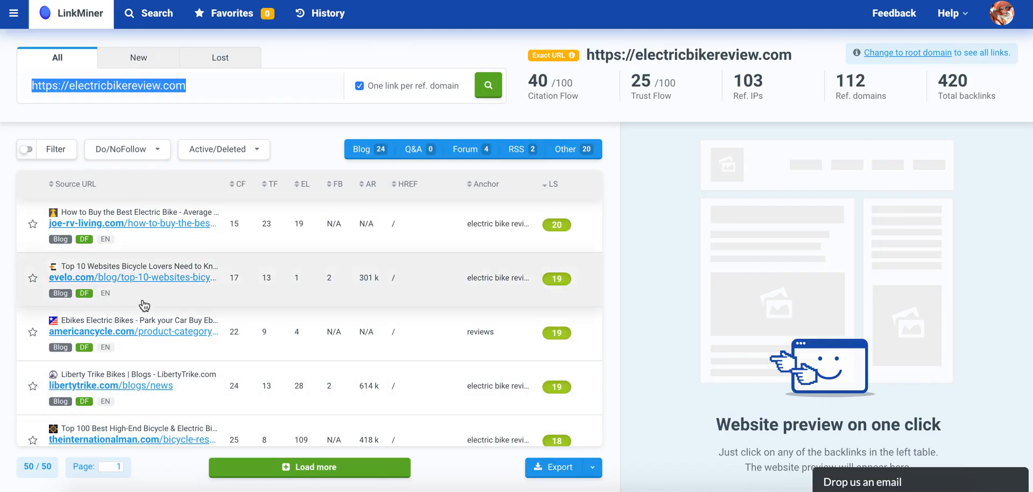
pyautogui.hotkey('ctrl', 'v')
pyautogui.press('Return')
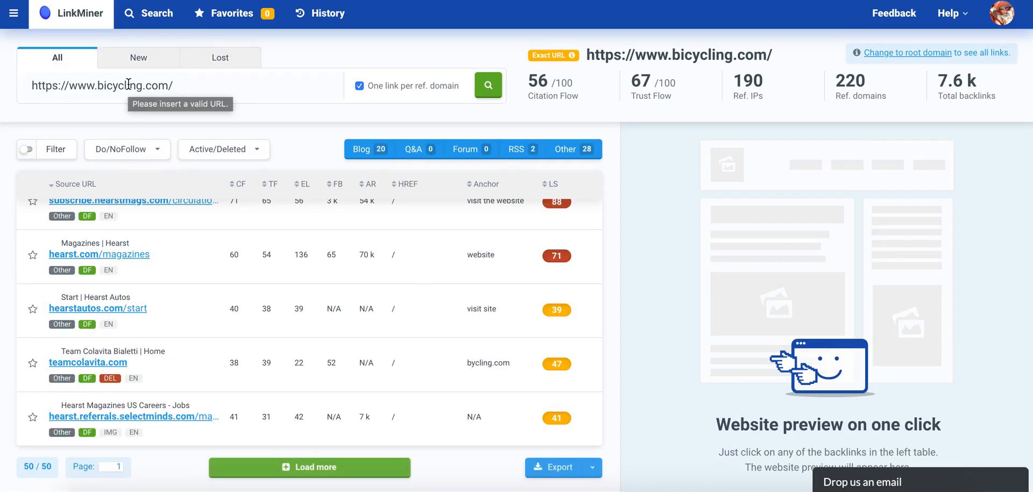
pyautogui.scroll(1, 145, 330)
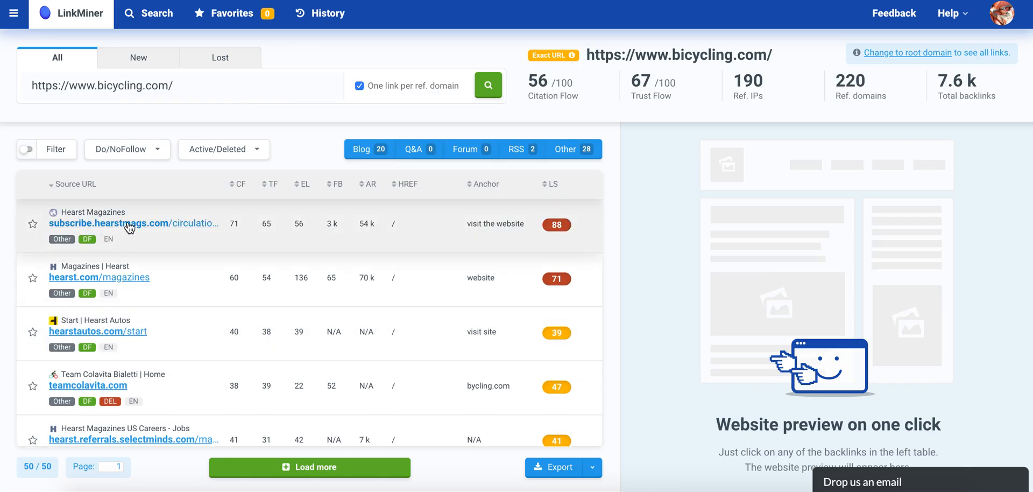
pyautogui.scroll(-1, 107, 275)
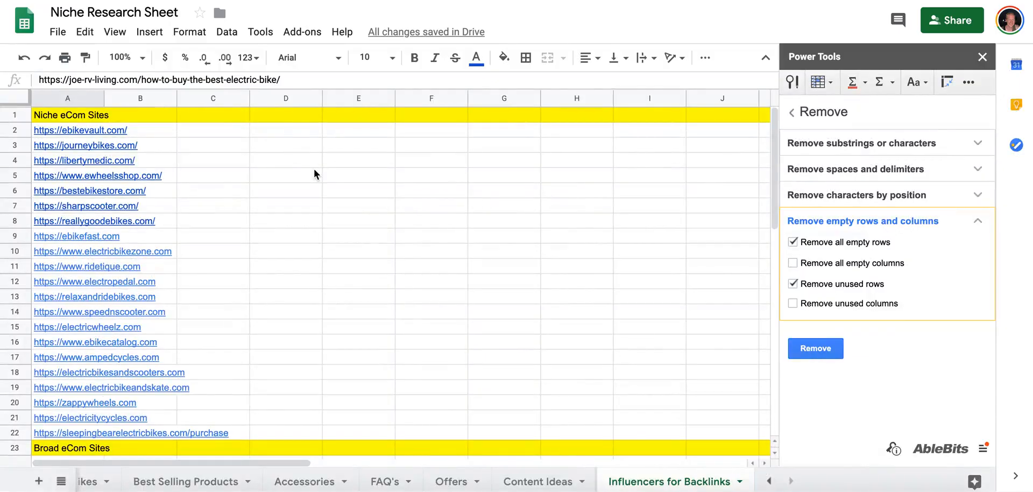
# Move the permies.com row directly below the Broad Forums heading in the Influencers for Backlinks sheet.
pyautogui.scroll(-10, 76, 282)
pyautogui.scroll(2, 77, 283)
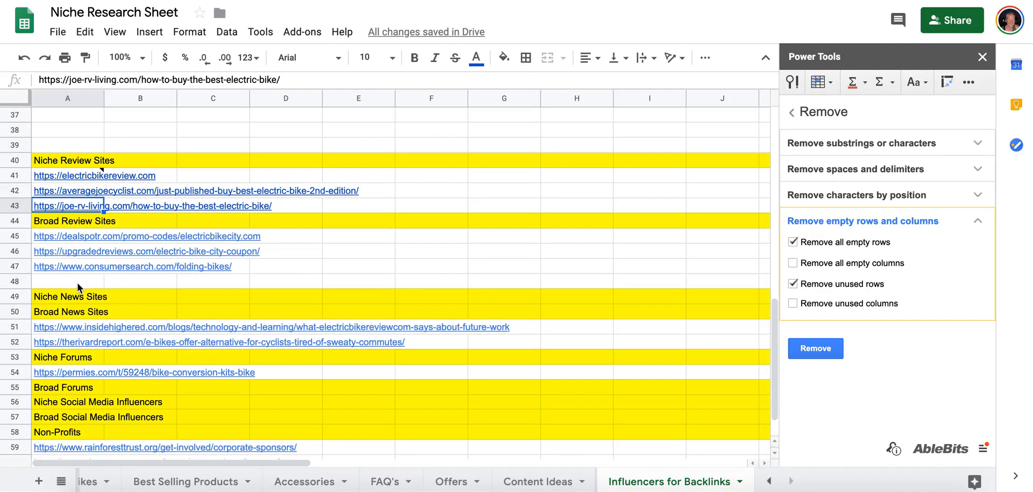
pyautogui.moveTo(79, 176)
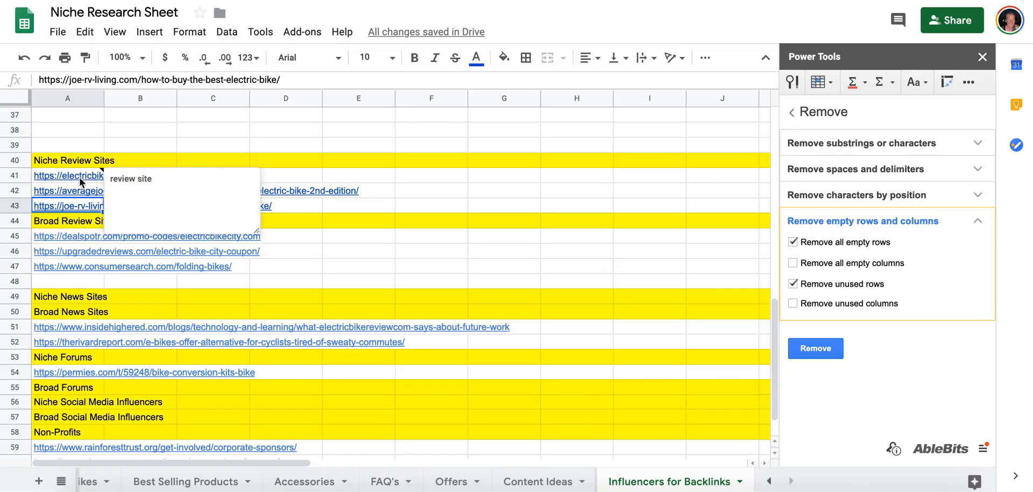
pyautogui.scroll(9, 79, 227)
pyautogui.scroll(-10, 79, 229)
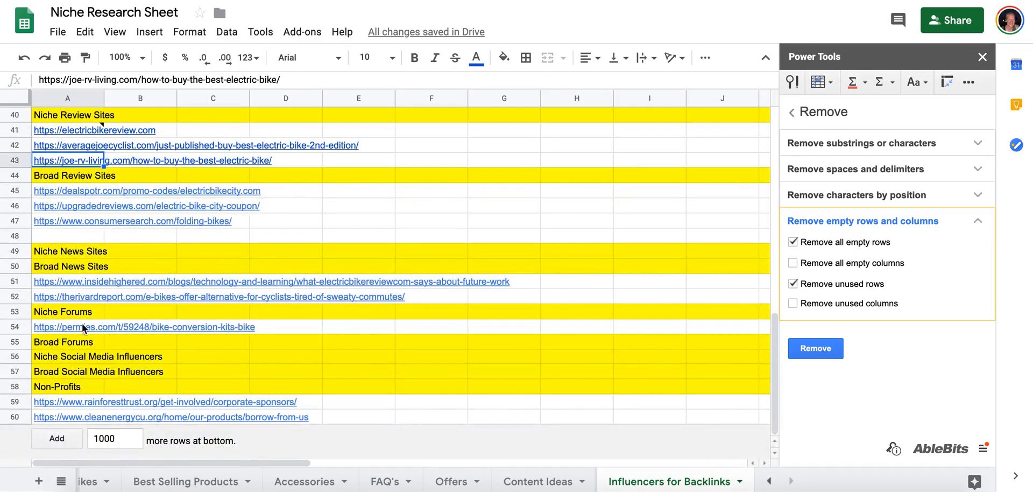
pyautogui.click(15, 327)
pyautogui.moveTo(15, 327); pyautogui.dragTo(16, 347)
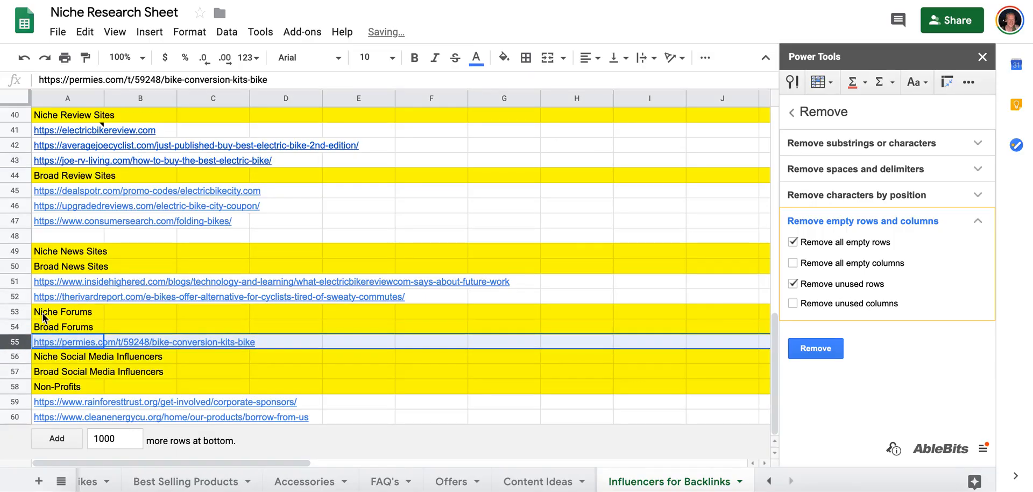
# Review the category sections in Influencers for Backlinks and check the Review Site 1 entry in Content Ideas.
pyautogui.scroll(11, 83, 150)
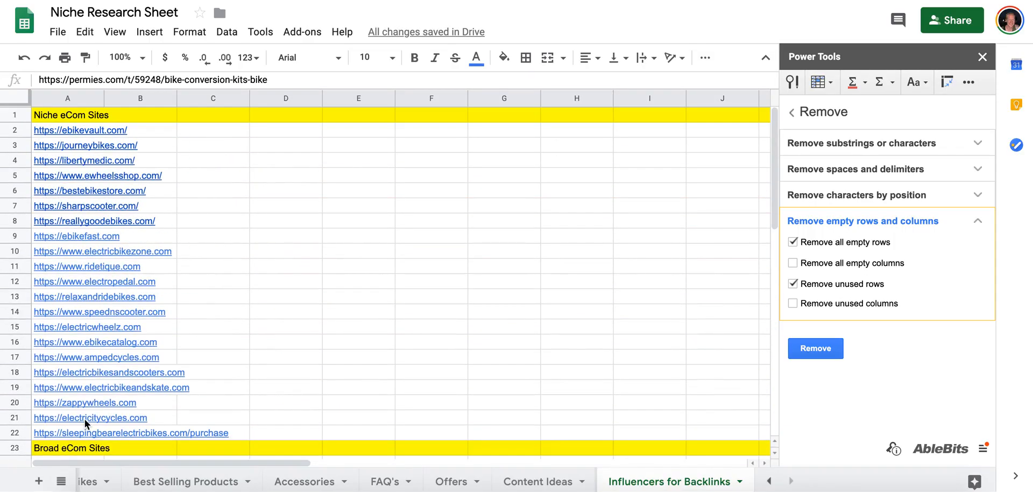
pyautogui.scroll(-12, 71, 215)
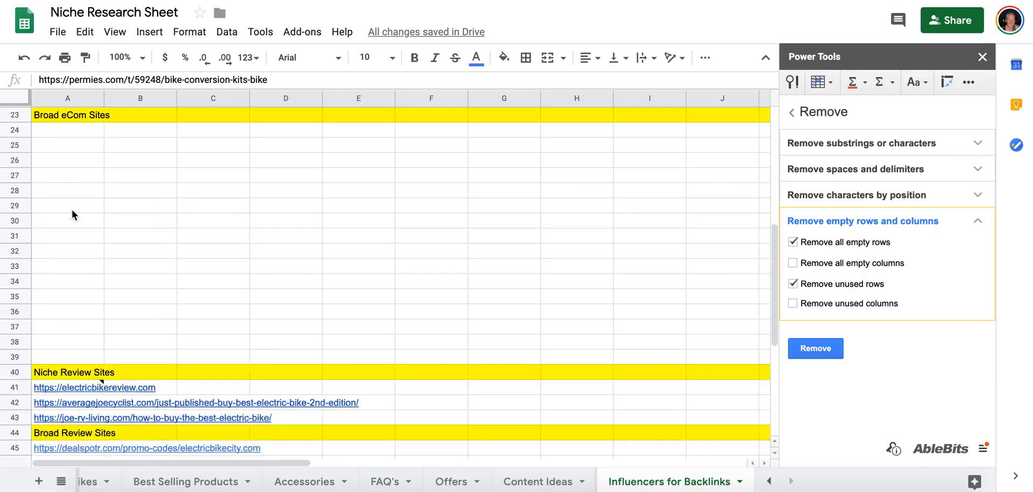
pyautogui.click(538, 482)
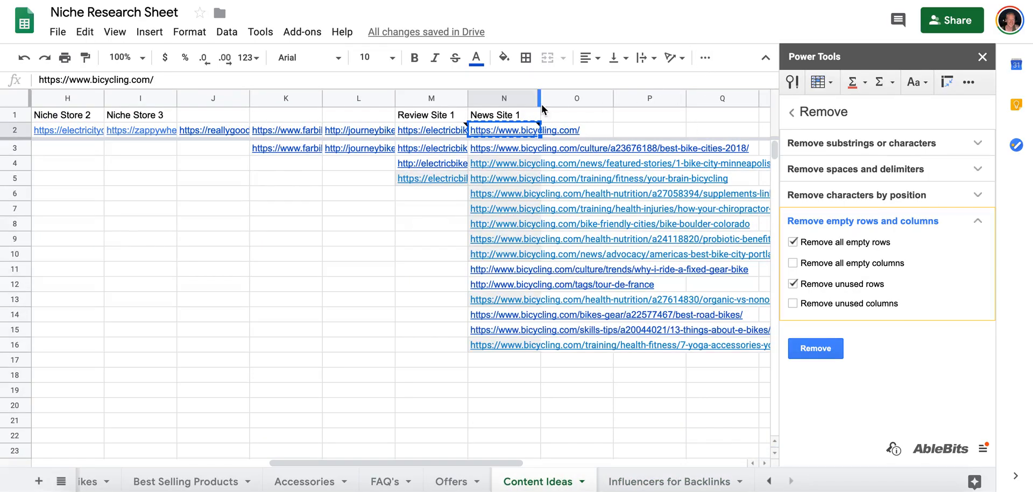
pyautogui.click(389, 147)
pyautogui.click(411, 128)
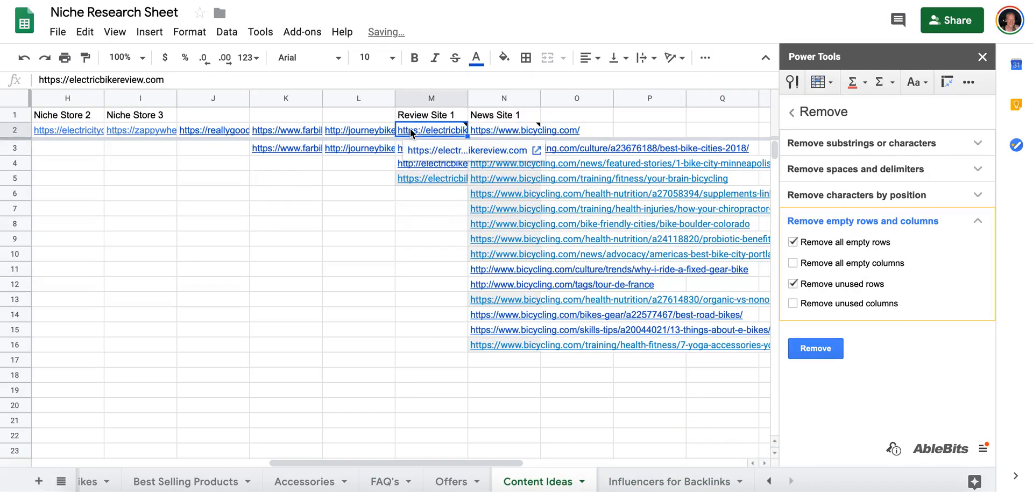
pyautogui.click(648, 482)
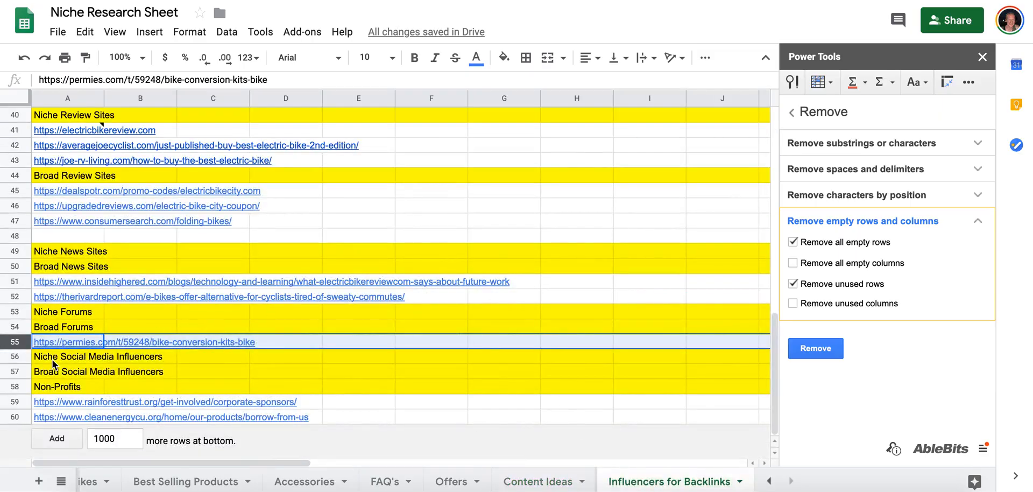
pyautogui.rightClick(16, 312)
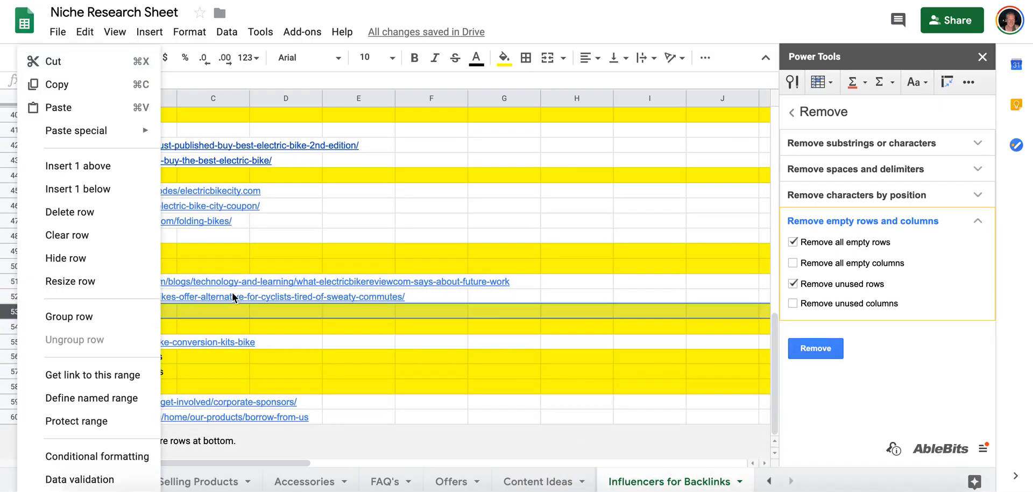
pyautogui.click(213, 296)
pyautogui.click(12, 237)
pyautogui.moveTo(14, 233); pyautogui.dragTo(16, 318)
pyautogui.click(62, 313)
pyautogui.hotkey('ctrl', 'v')
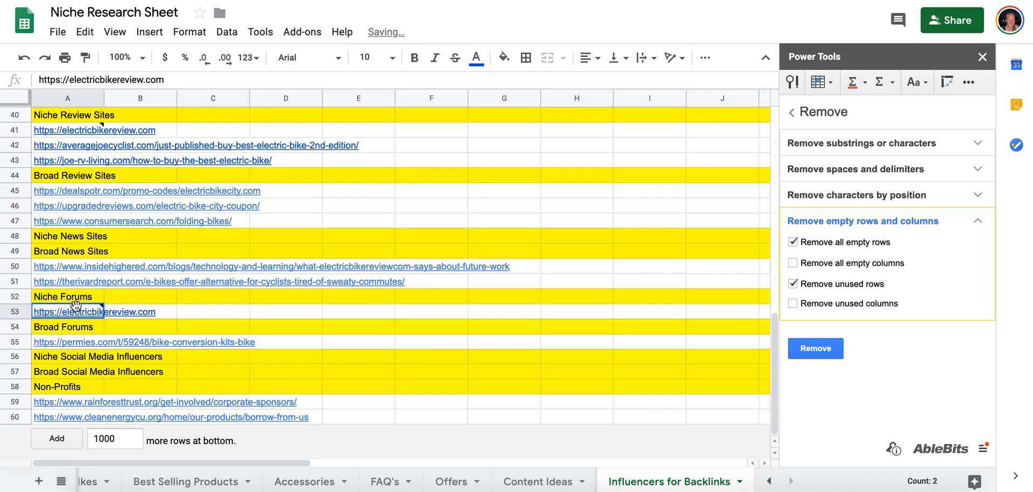
pyautogui.click(86, 313)
pyautogui.click(180, 81)
pyautogui.write('/forum')
pyautogui.press('Tab')
pyautogui.click(80, 308)
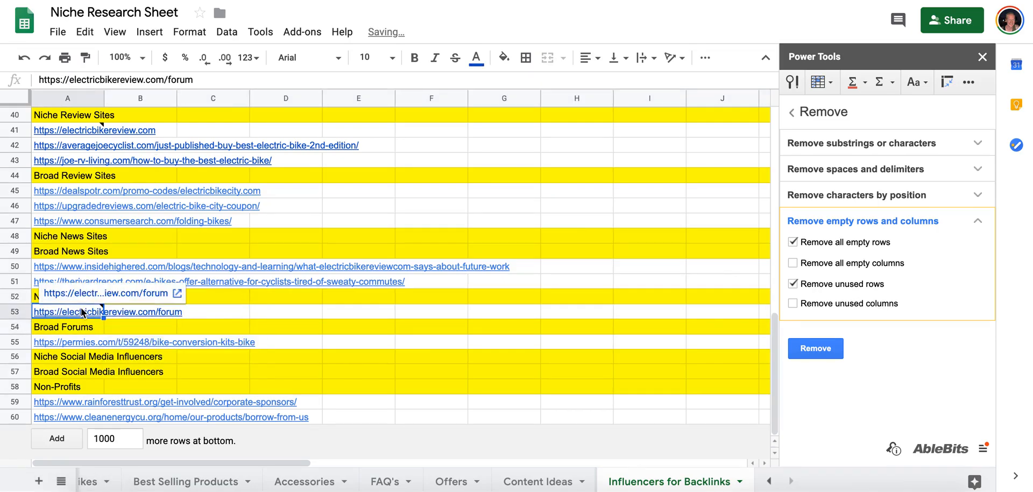
pyautogui.click(85, 300)
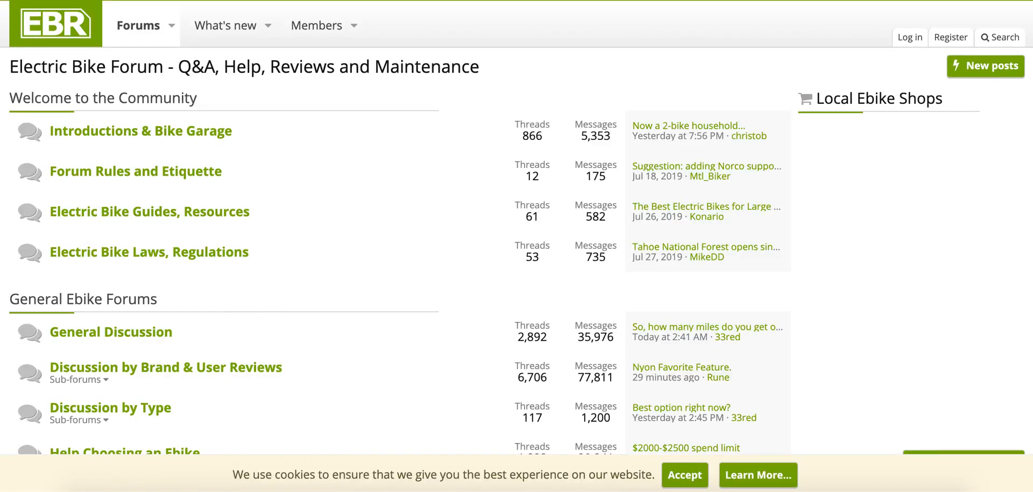
pyautogui.press('super+w')
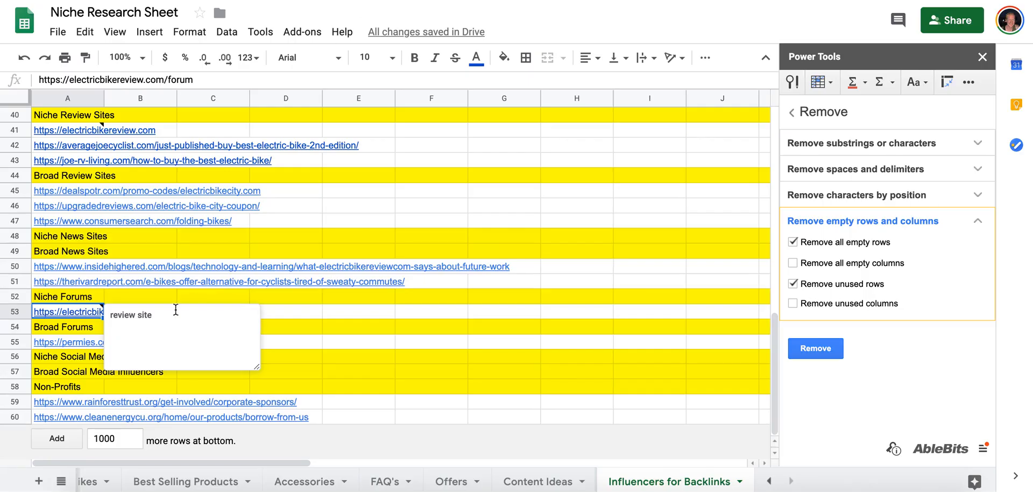
pyautogui.click(267, 313)
pyautogui.click(69, 311)
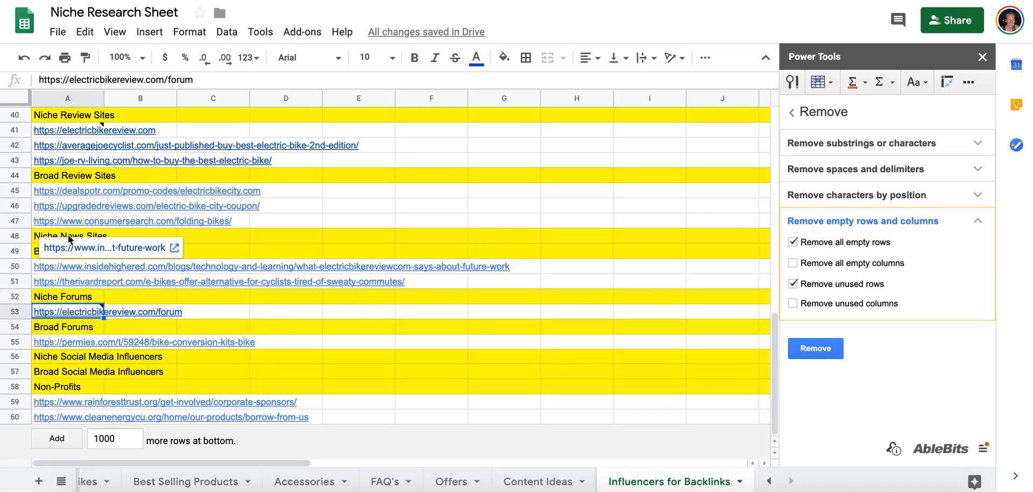
# Delete the empty rows 24 through 34 below the Broad eCom Sites heading.
pyautogui.scroll(1, 69, 235)
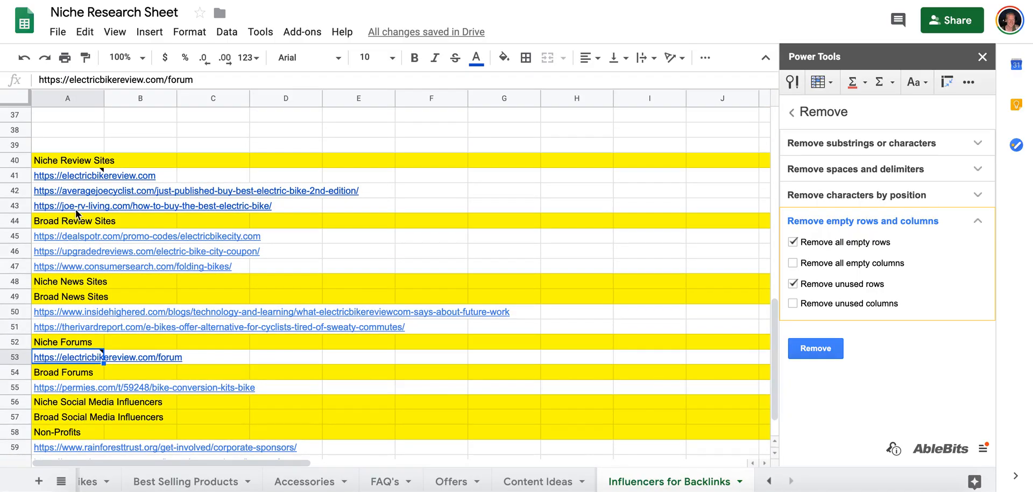
pyautogui.scroll(12, 75, 212)
pyautogui.scroll(-5, 66, 225)
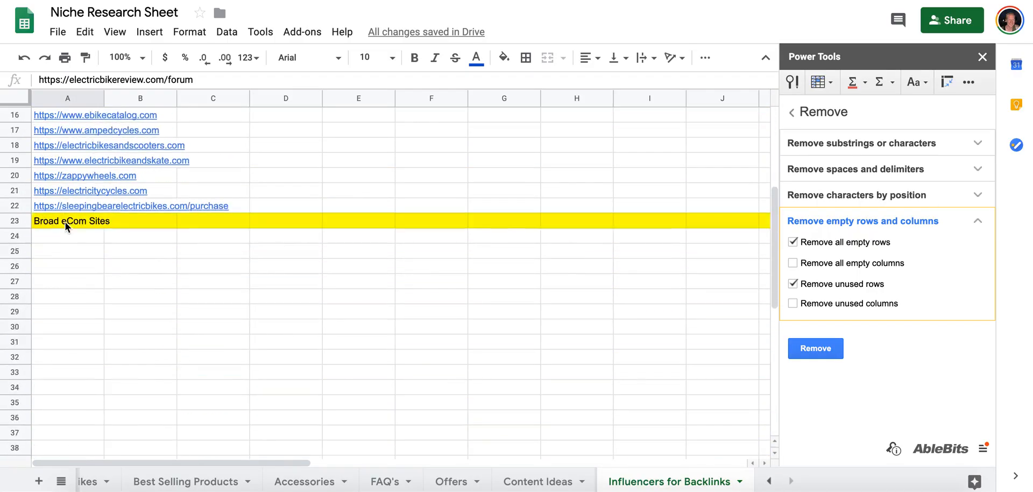
pyautogui.scroll(-8, 66, 221)
pyautogui.scroll(7, 65, 221)
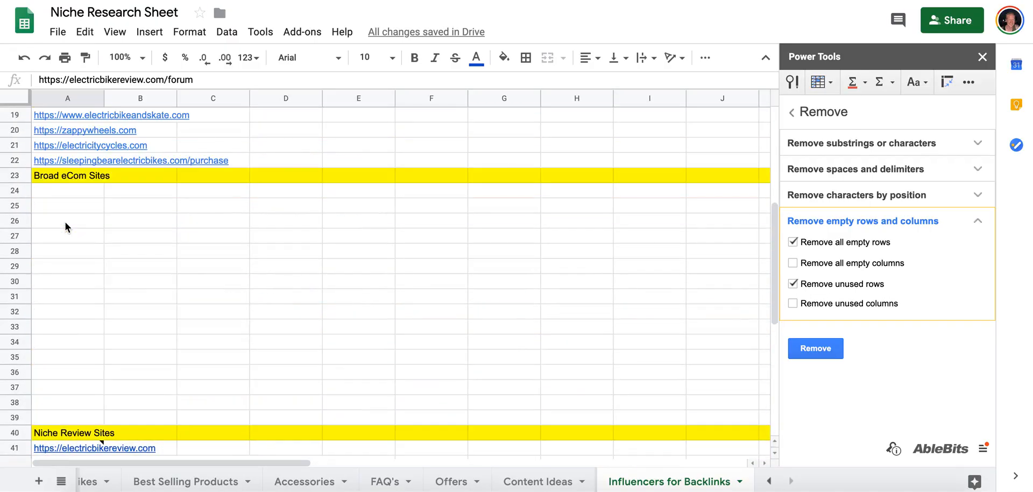
pyautogui.click(16, 190)
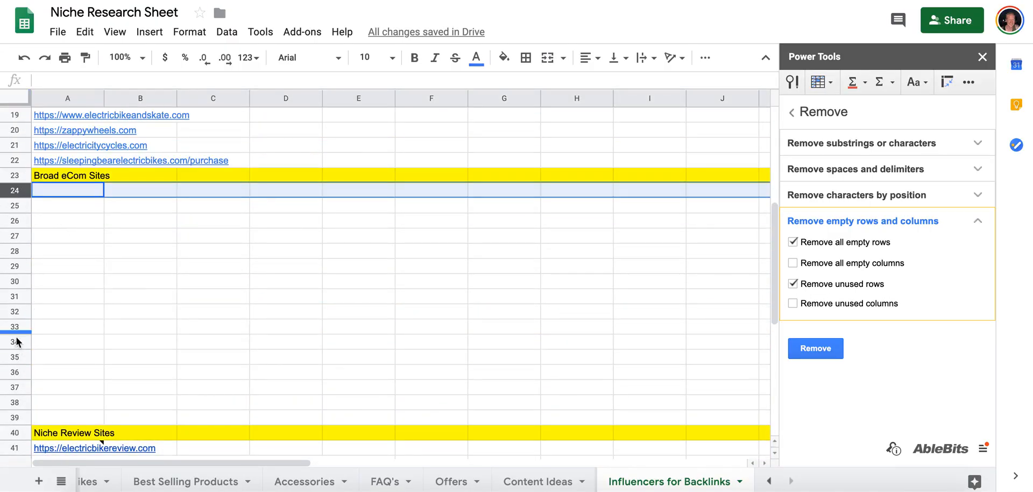
pyautogui.keyDown('shift'); pyautogui.click(15, 342); pyautogui.keyUp('shift')
pyautogui.rightClick(15, 342)
pyautogui.click(53, 208)
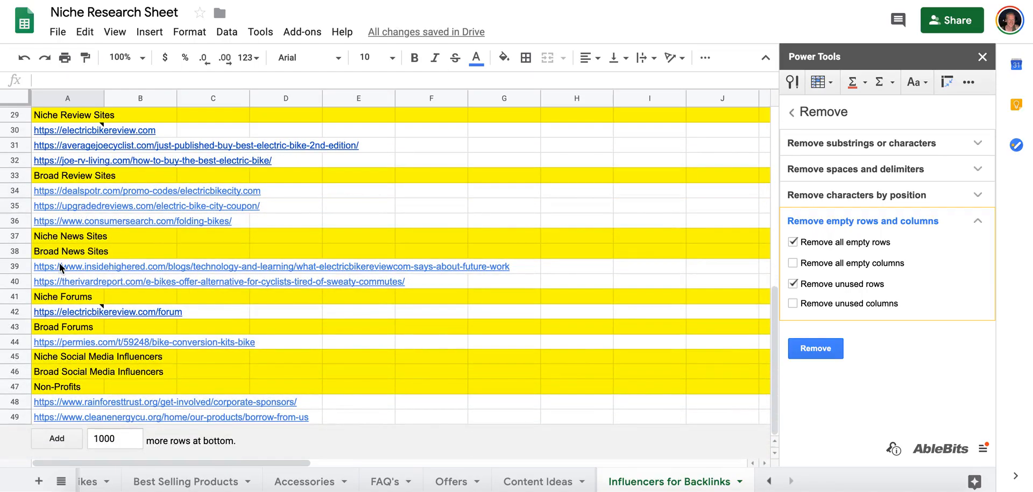
# Move three empty rows from below Broad eCom Sites to directly below the Niche Social Media Influencers heading.
pyautogui.scroll(5, 59, 263)
pyautogui.click(14, 281)
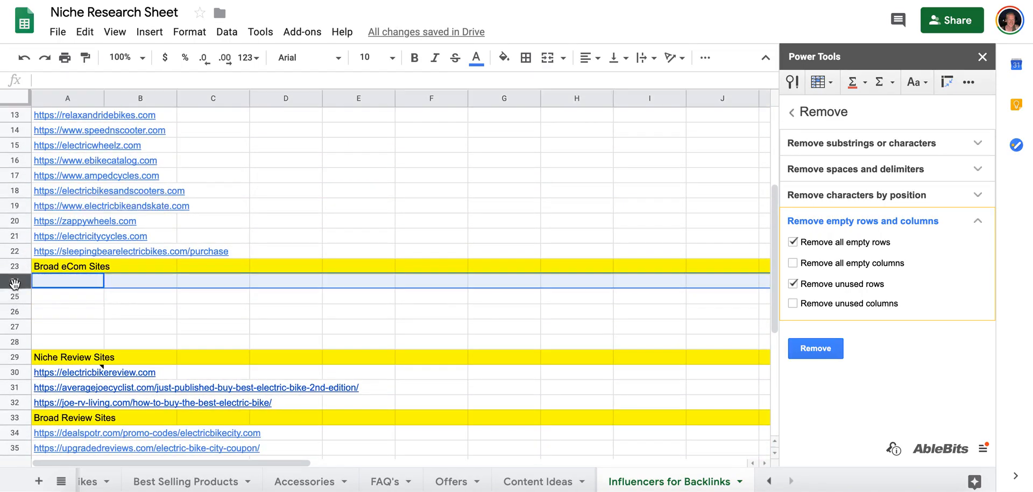
pyautogui.click(16, 312)
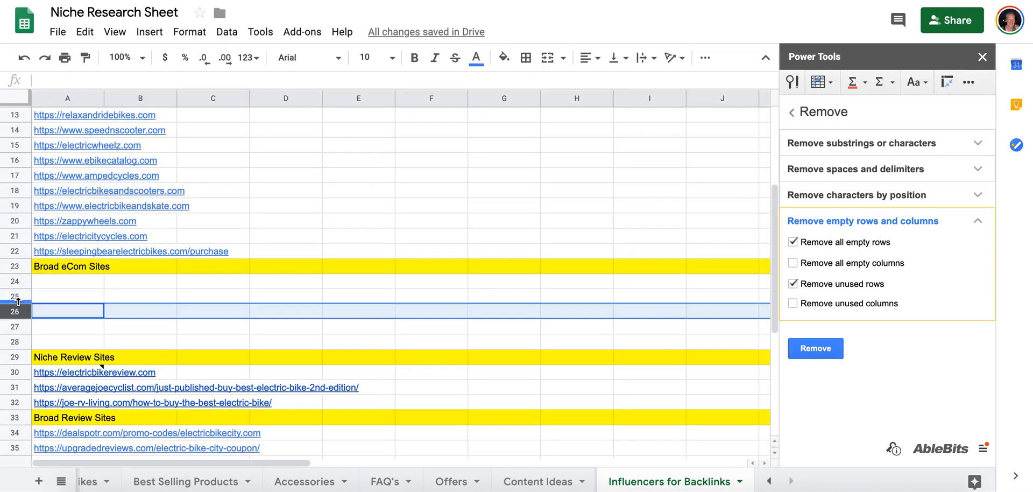
pyautogui.keyDown('shift'); pyautogui.click(15, 281); pyautogui.keyUp('shift')
pyautogui.moveTo(15, 282); pyautogui.dragTo(20, 355)
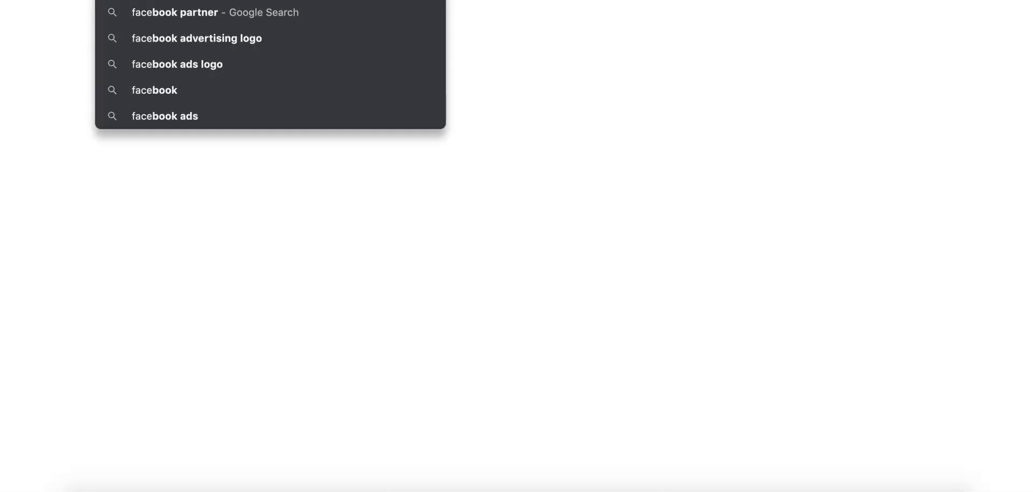
# Open Facebook in a new browser tab and search for electric bike.
pyautogui.press('super+t')
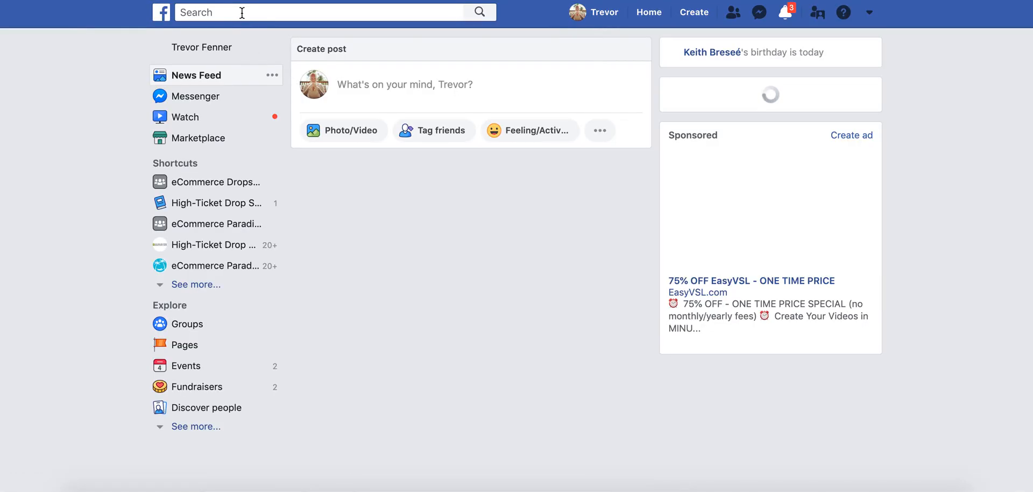
pyautogui.click(242, 12)
pyautogui.write('elec')
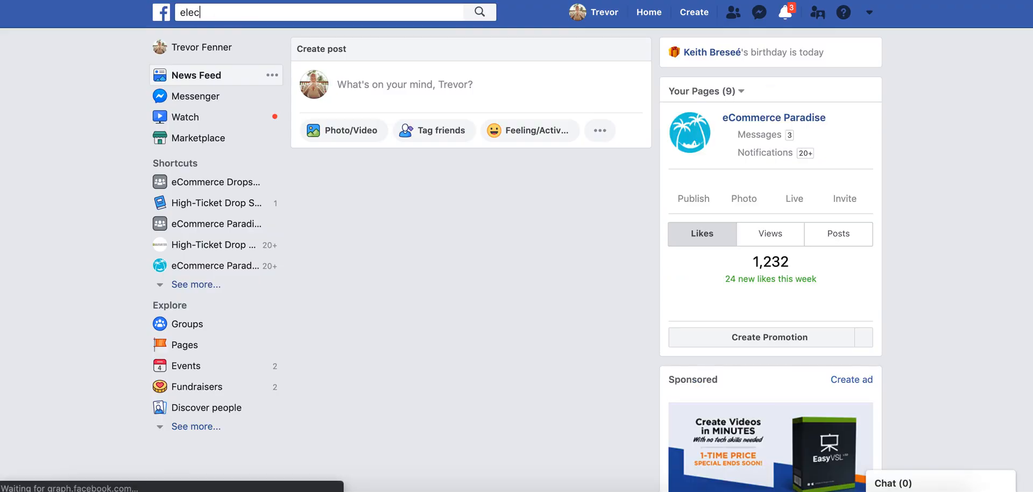
pyautogui.write('tric bike')
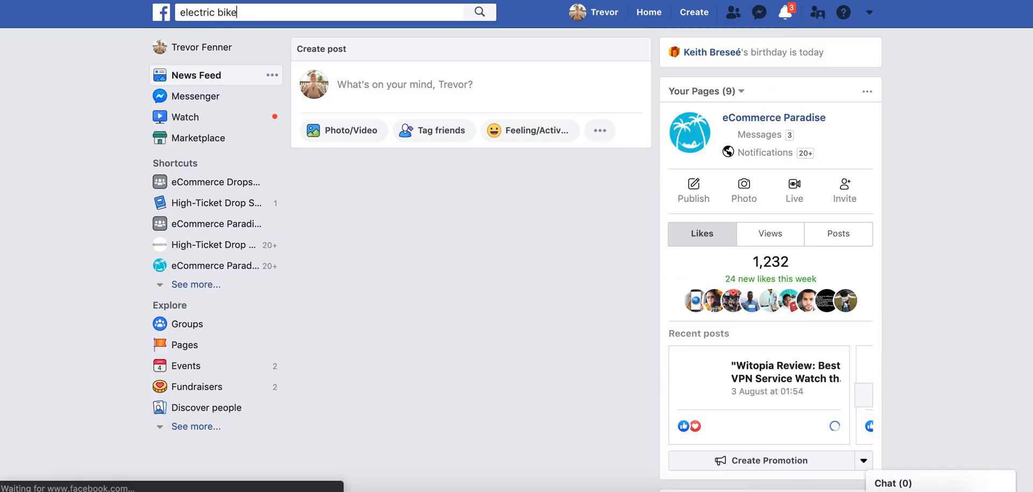
pyautogui.press('Return')
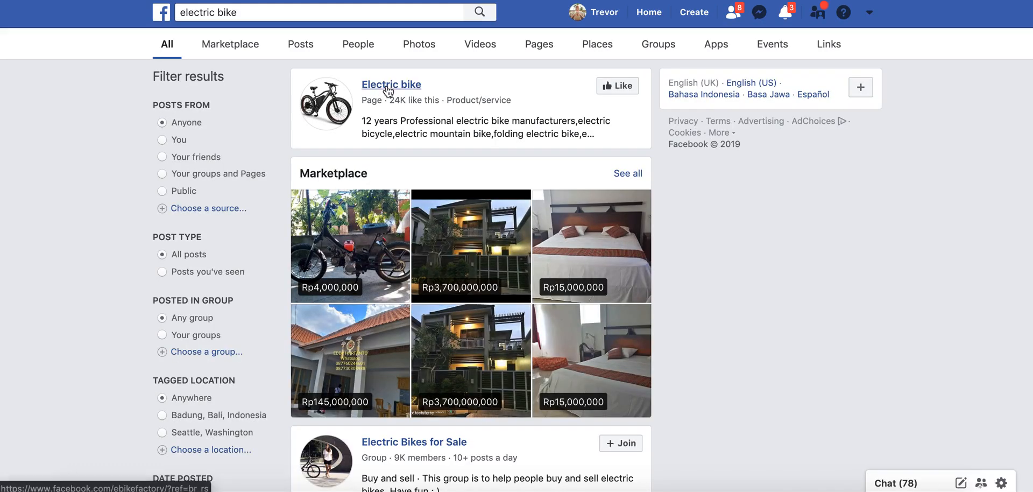
# Copy the Electric bike page's link from the Facebook results into the row below Niche Social Media Influencers in the research sheet.
pyautogui.rightClick(388, 85)
pyautogui.click(408, 156)
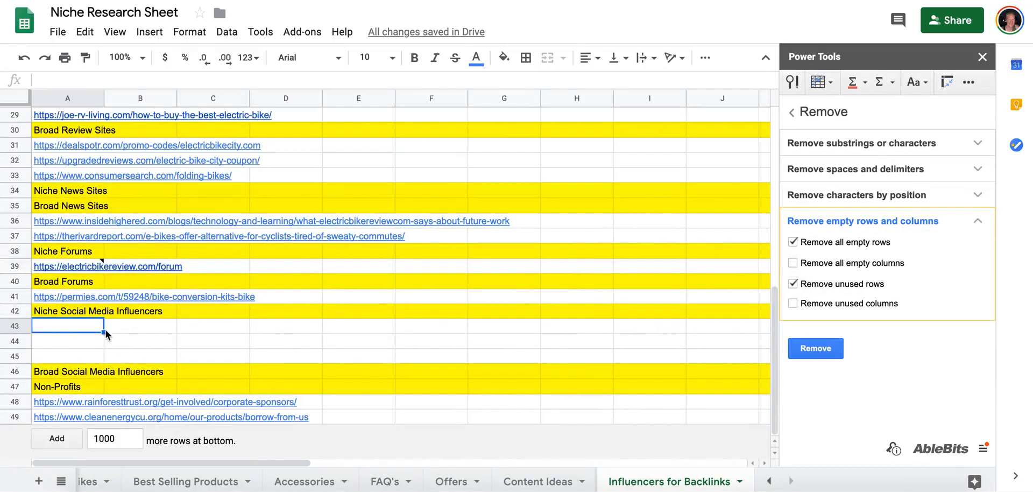
pyautogui.write('https://www.facebook.com/ebikefactory/?ref=br_rs')
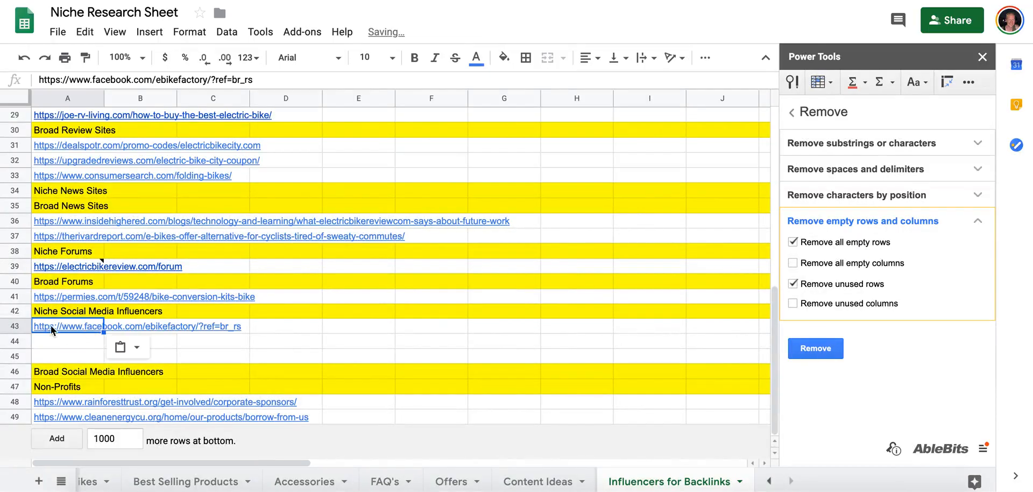
# Insert five blank rows between the pasted Facebook page link and the Broad Social Media Influencers heading.
pyautogui.rightClick(23, 325)
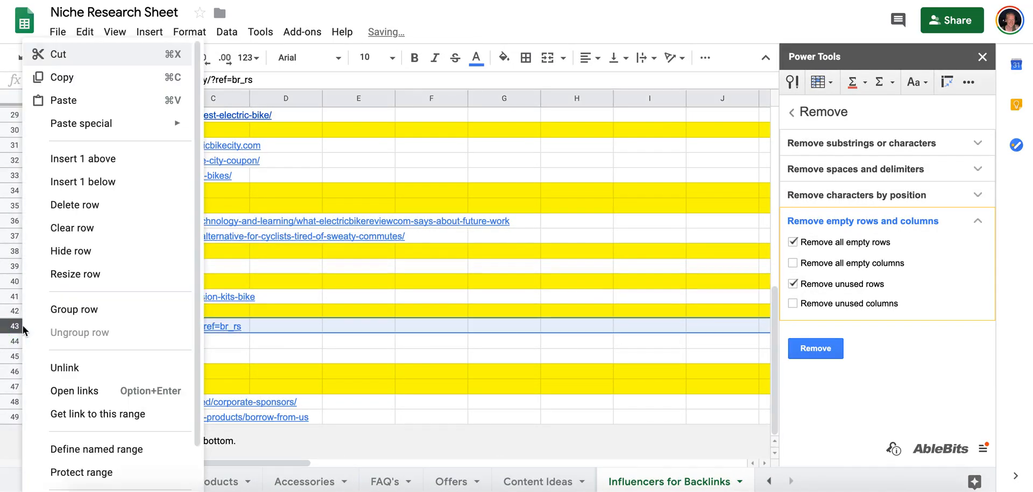
pyautogui.click(81, 181)
pyautogui.moveTo(17, 325); pyautogui.dragTo(18, 371)
pyautogui.rightClick(18, 364)
pyautogui.click(81, 182)
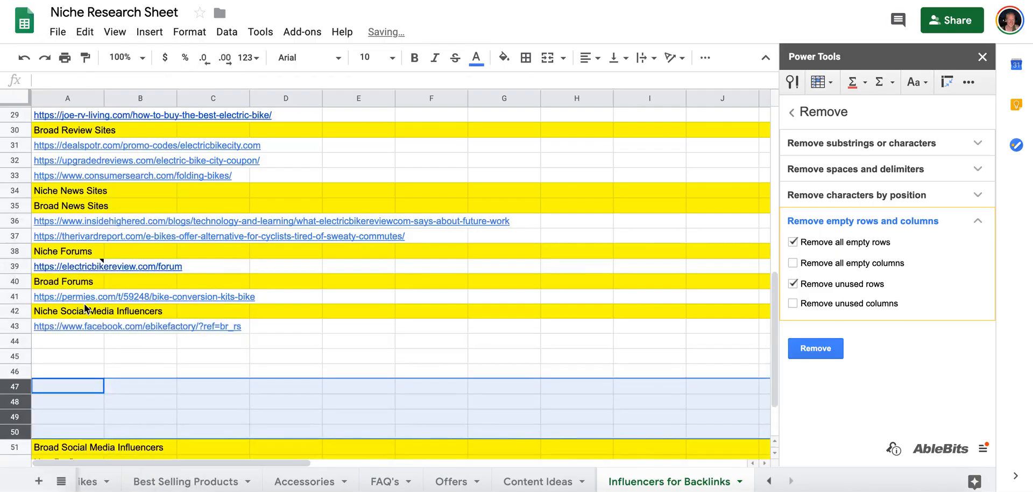
# Rename the Niche Social Media Influencers heading to Niche Facebook Pages and Groups.
pyautogui.scroll(-3, 69, 237)
pyautogui.click(71, 235)
pyautogui.click(74, 79)
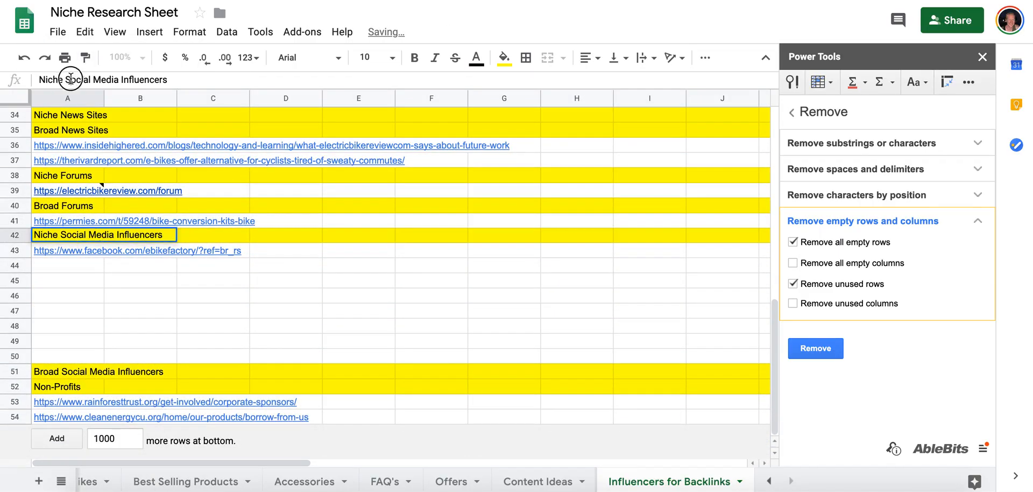
pyautogui.write('Facebook Pages and Groups')
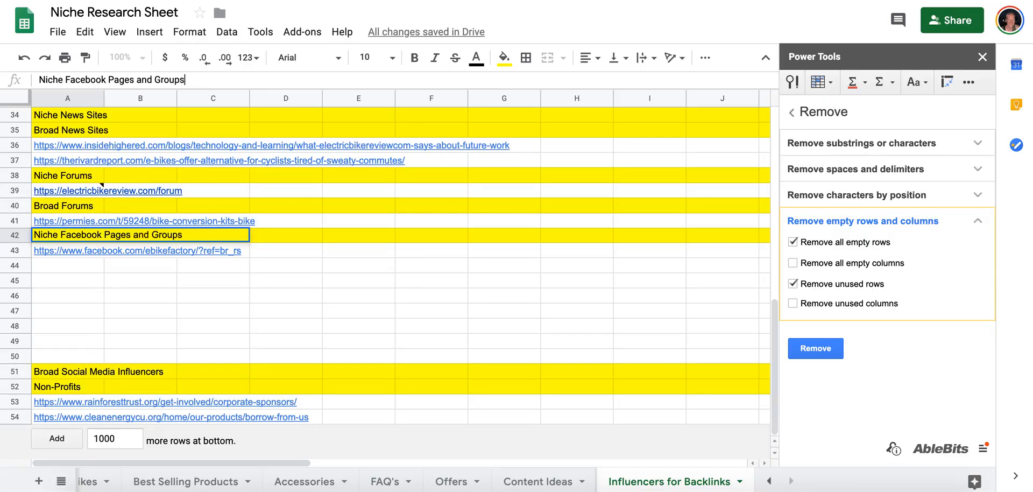
pyautogui.press('Tab')
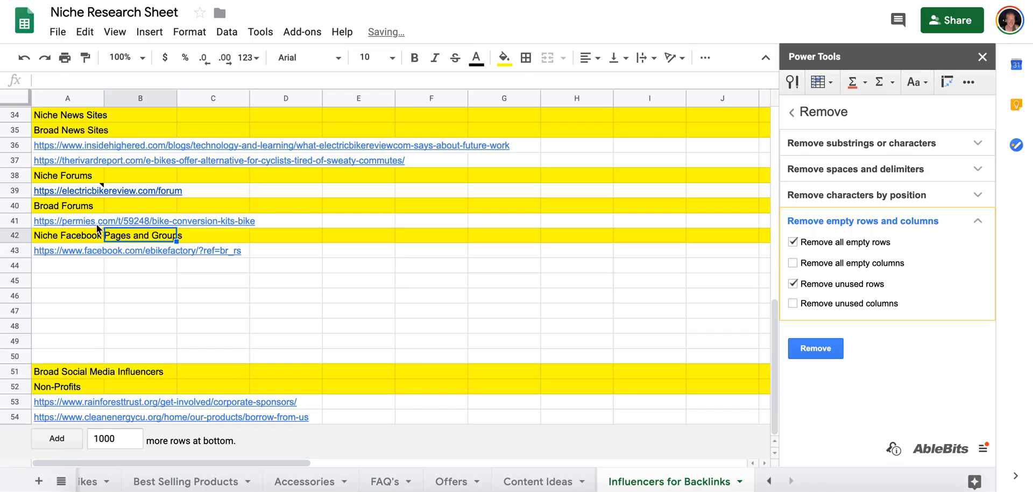
# Enter the heading Niche Youtube Channels in cell A46.
pyautogui.click(19, 295)
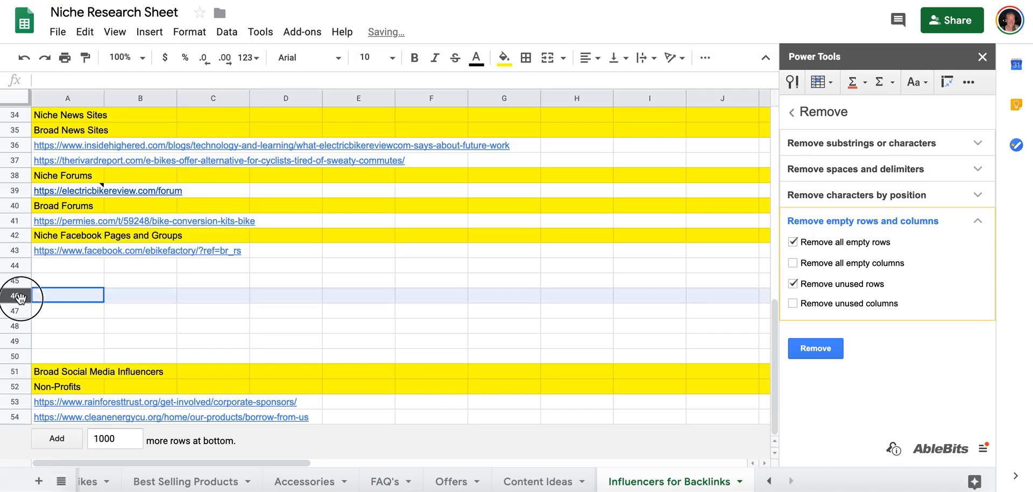
pyautogui.click(97, 81)
pyautogui.write('Niche Youtube Ch')
pyautogui.press('Tab')
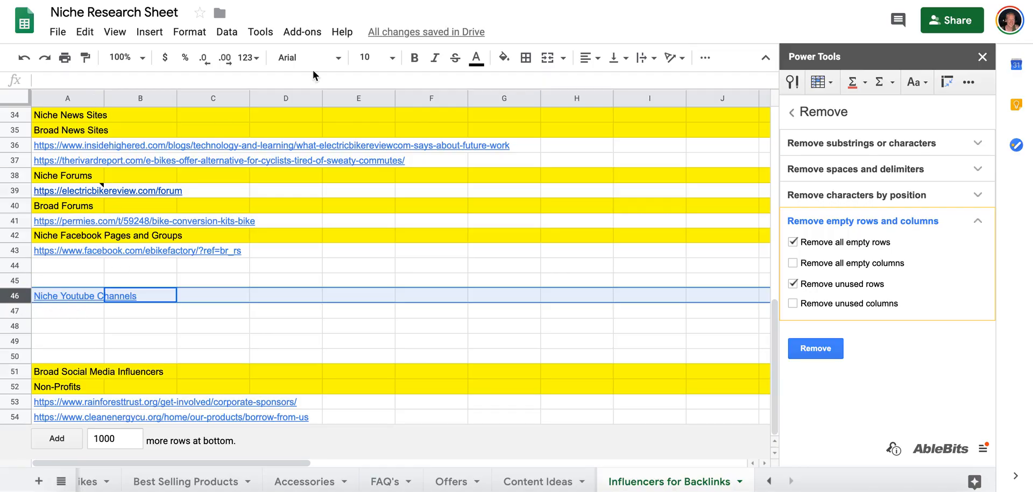
# Format the Niche Youtube Channels heading like the others, with a yellow row fill and black text without underline.
pyautogui.click(504, 57)
pyautogui.click(556, 121)
pyautogui.click(72, 294)
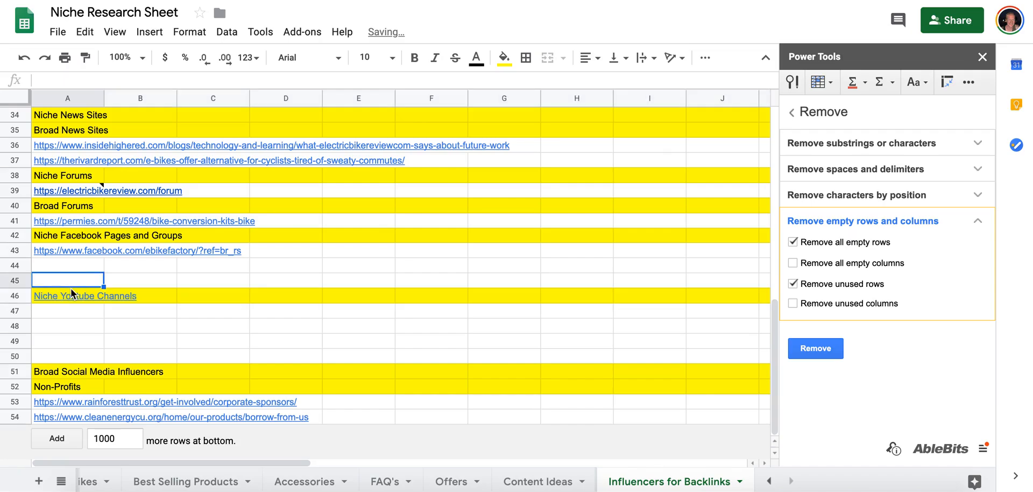
pyautogui.click(486, 62)
pyautogui.click(484, 106)
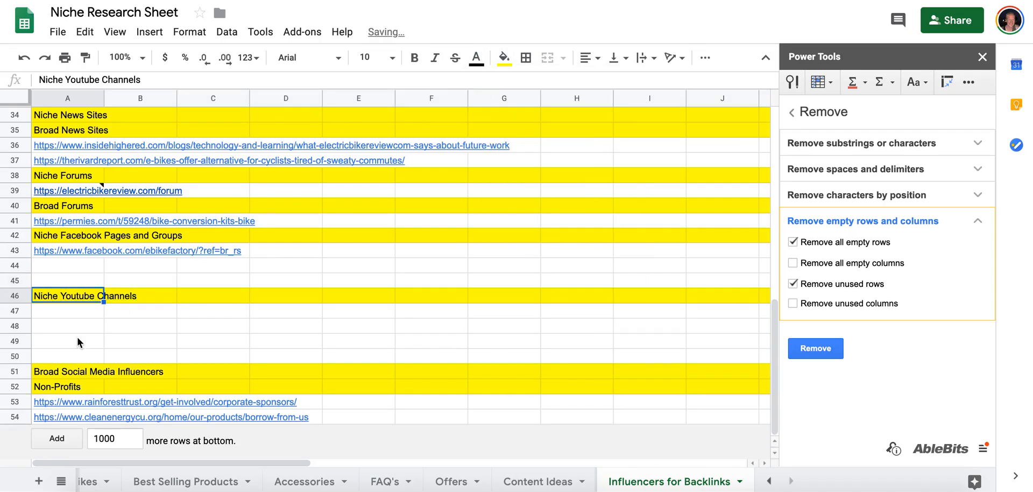
pyautogui.click(68, 312)
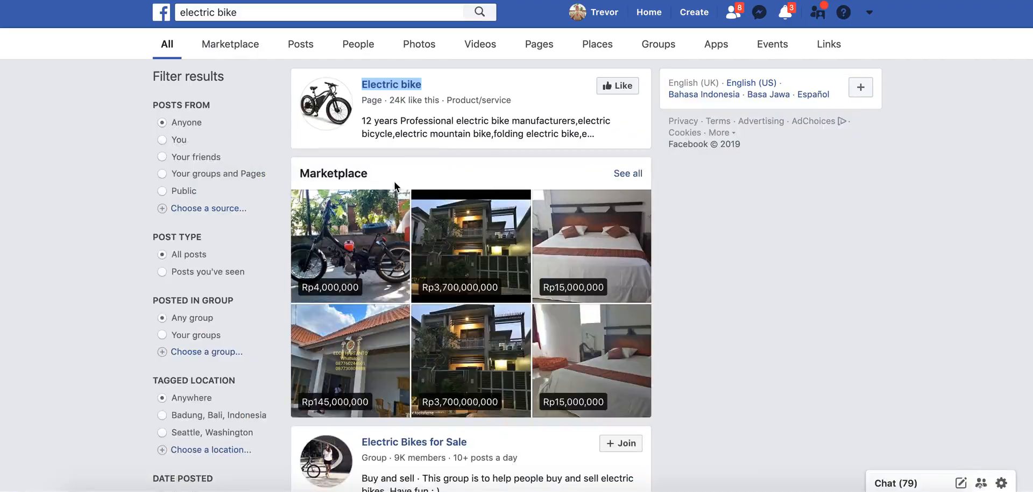
# Copy the Electric Bikes for Sale group link from Facebook into row 44 of the research sheet and insert a blank row below it.
pyautogui.scroll(-6, 401, 162)
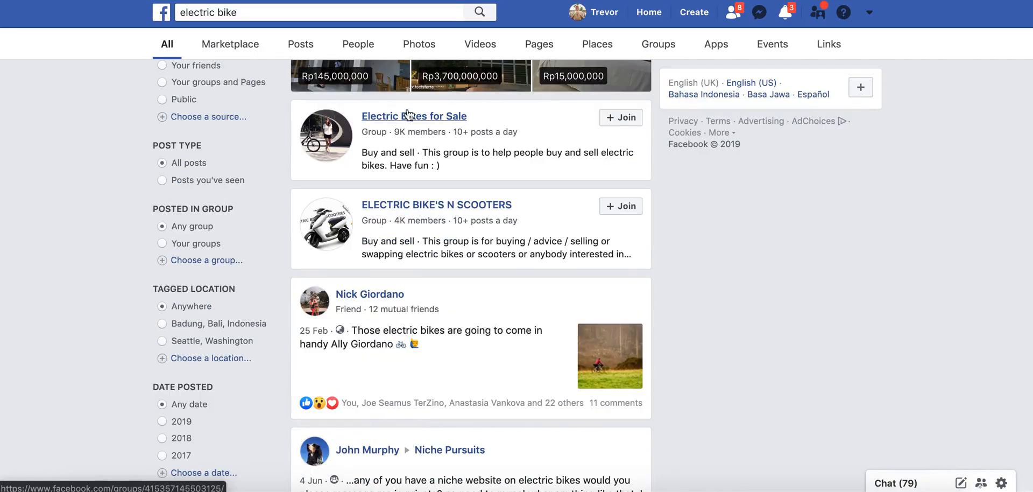
pyautogui.rightClick(407, 120)
pyautogui.click(447, 184)
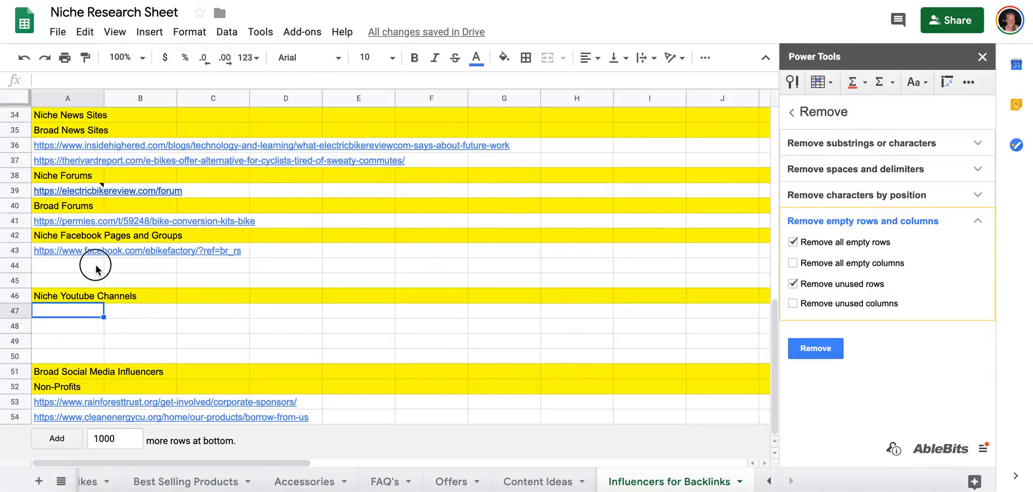
pyautogui.click(96, 266)
pyautogui.hotkey('ctrl', 'v')
pyautogui.rightClick(22, 266)
pyautogui.click(87, 179)
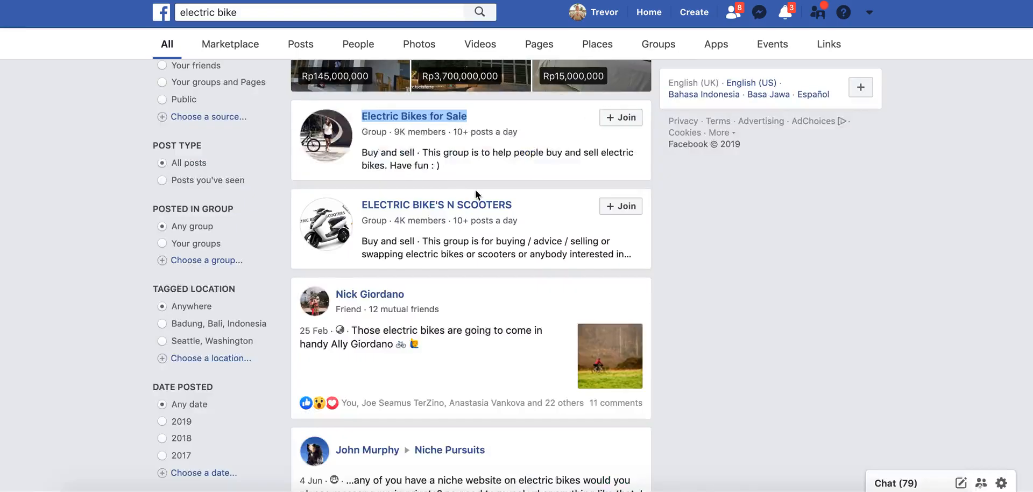
# Copy the link of the ELECTRIC BIKE'S N SCOOTERS group from Facebook into row 45 of the research sheet.
pyautogui.scroll(-2, 476, 189)
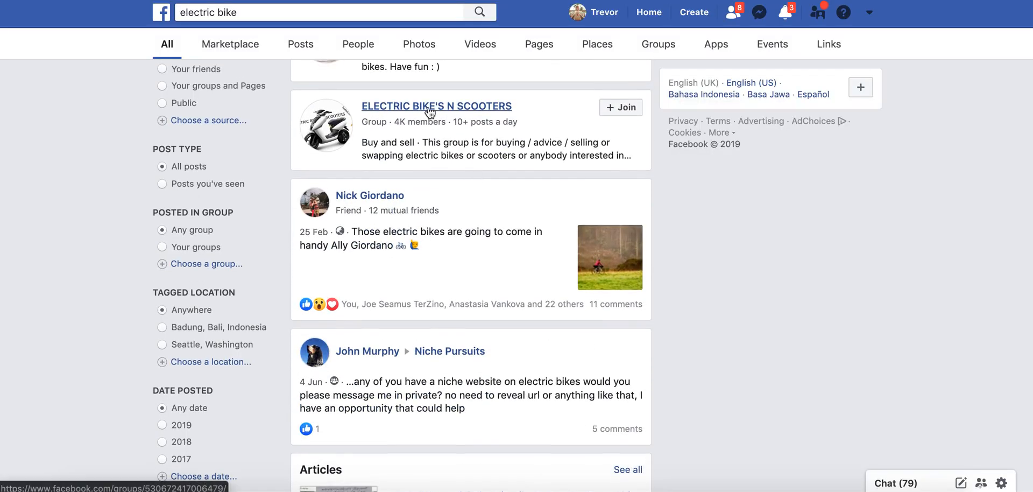
pyautogui.rightClick(429, 106)
pyautogui.click(476, 179)
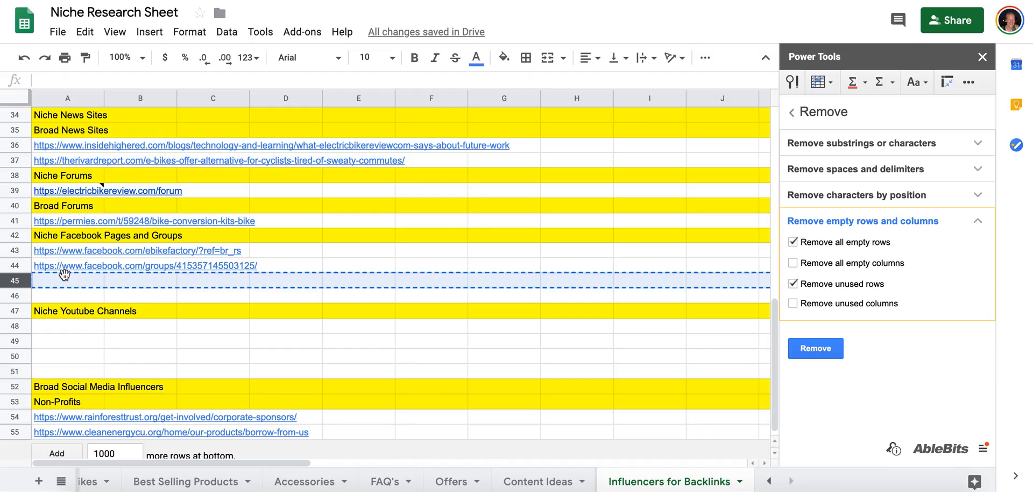
pyautogui.click(65, 277)
pyautogui.hotkey('ctrl', 'v')
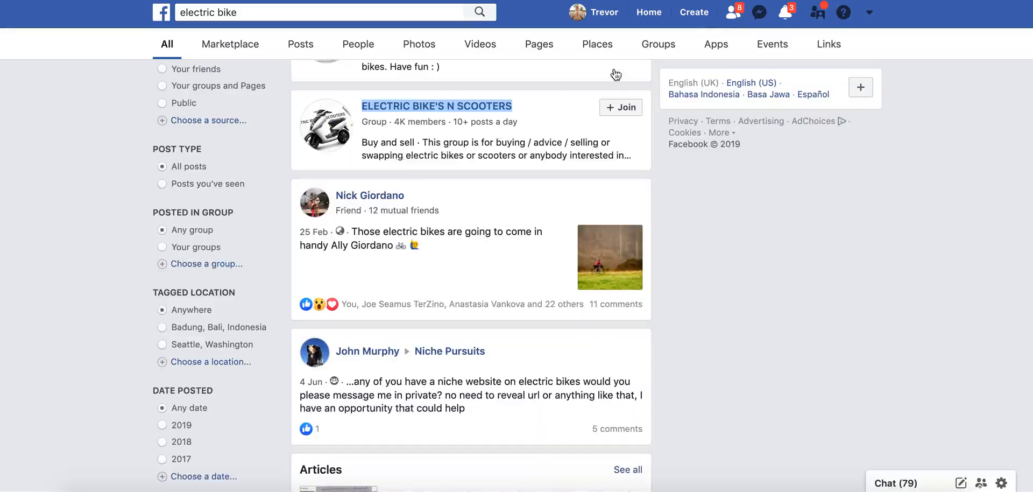
# Copy the Electricbikecity.com page link from the Facebook results into cell A46 of the research sheet and insert a blank row below it.
pyautogui.scroll(-1, 377, 162)
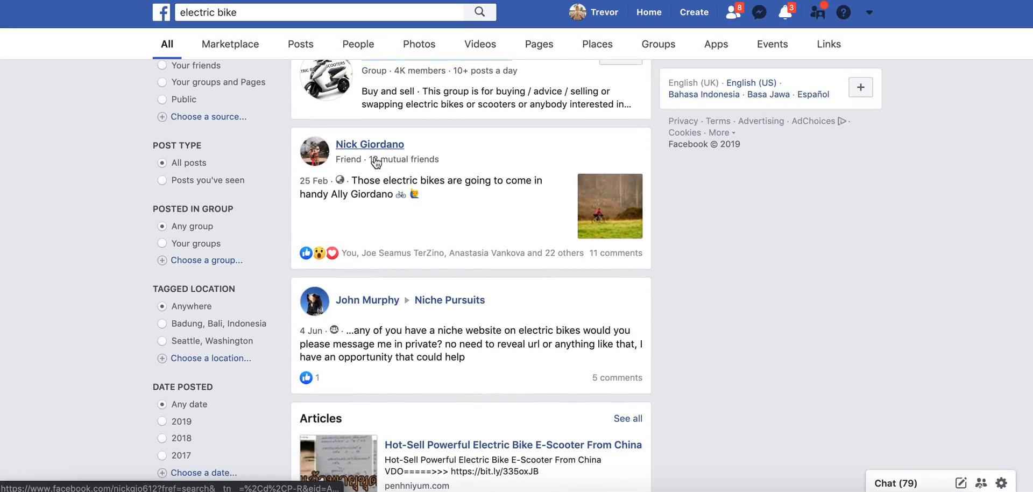
pyautogui.scroll(-4, 425, 221)
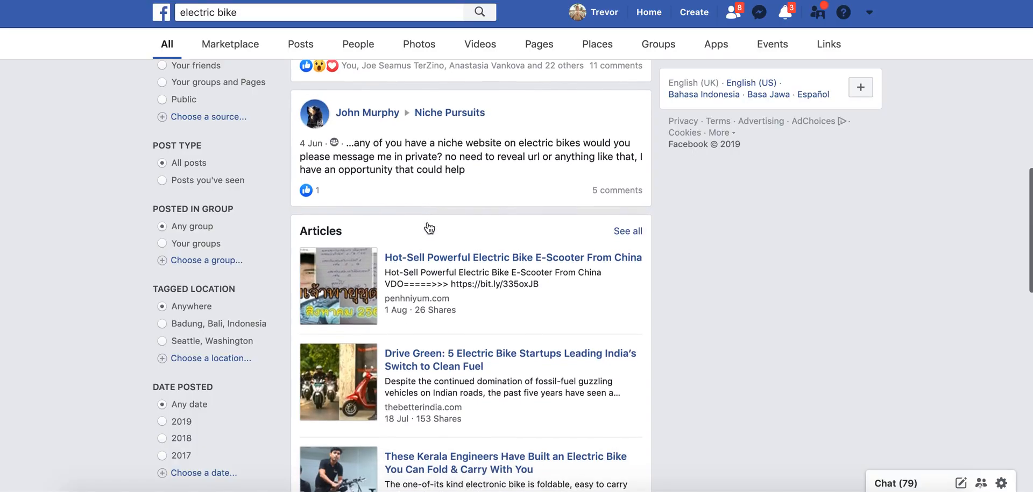
pyautogui.scroll(-2, 366, 109)
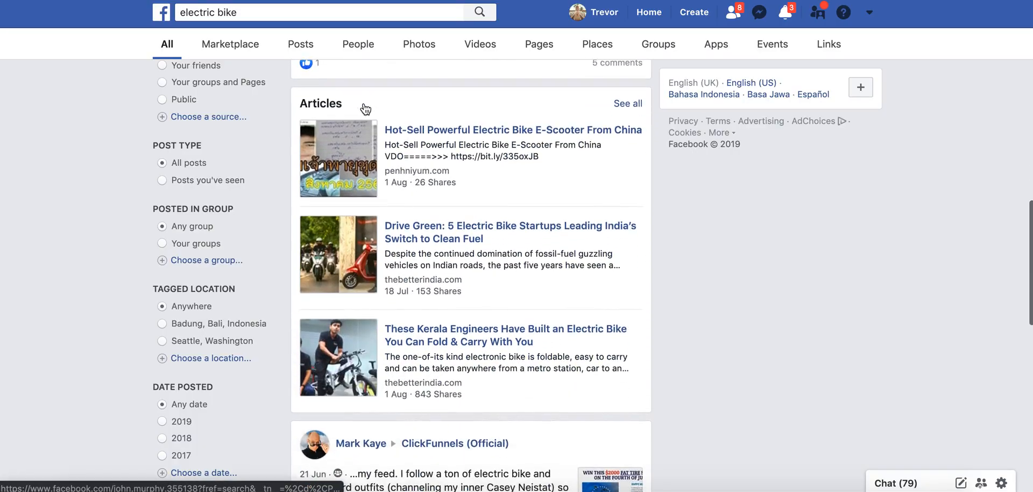
pyautogui.scroll(-1, 716, 255)
pyautogui.scroll(-6, 716, 260)
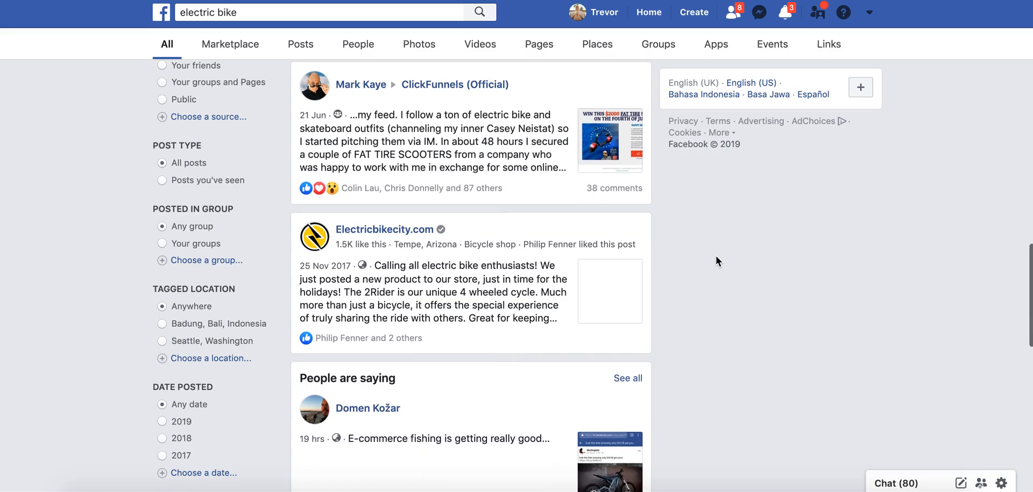
pyautogui.rightClick(404, 229)
pyautogui.click(456, 301)
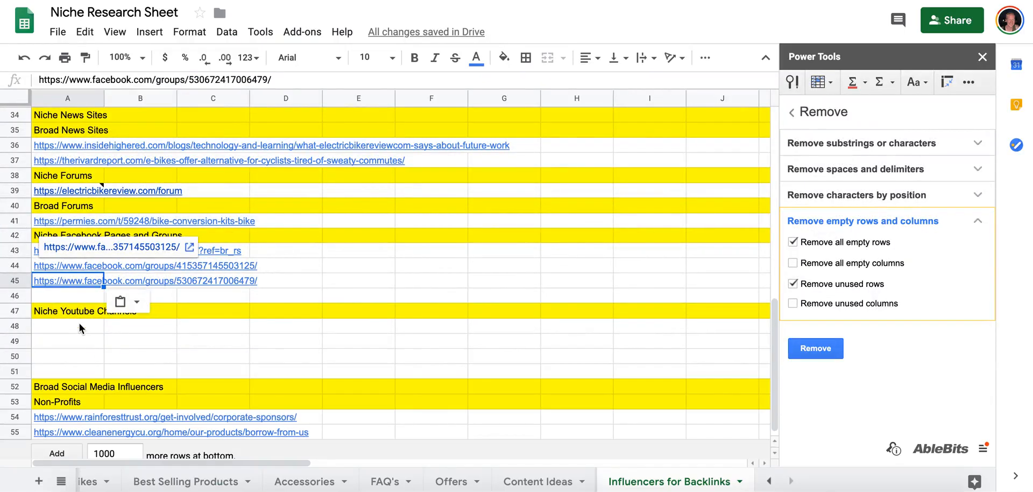
pyautogui.click(68, 298)
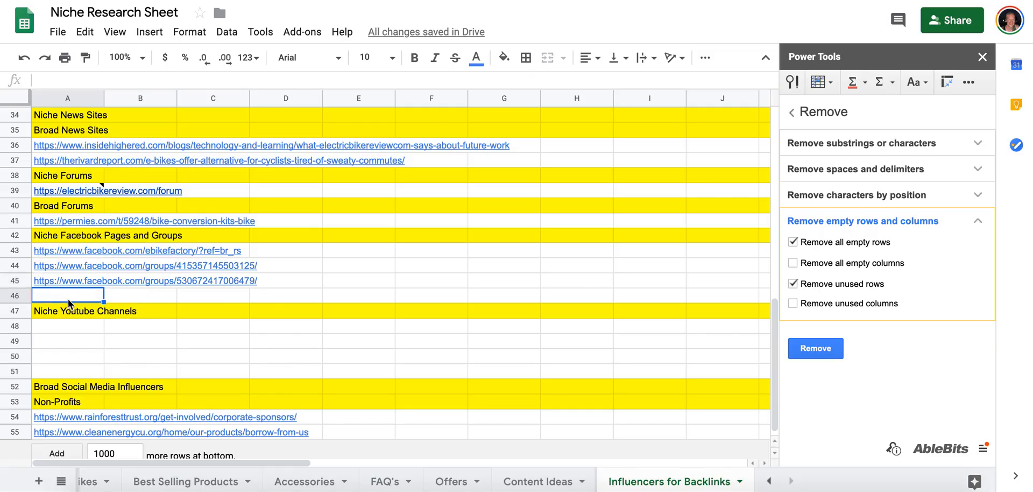
pyautogui.press('super+v')
pyautogui.rightClick(11, 296)
pyautogui.click(102, 189)
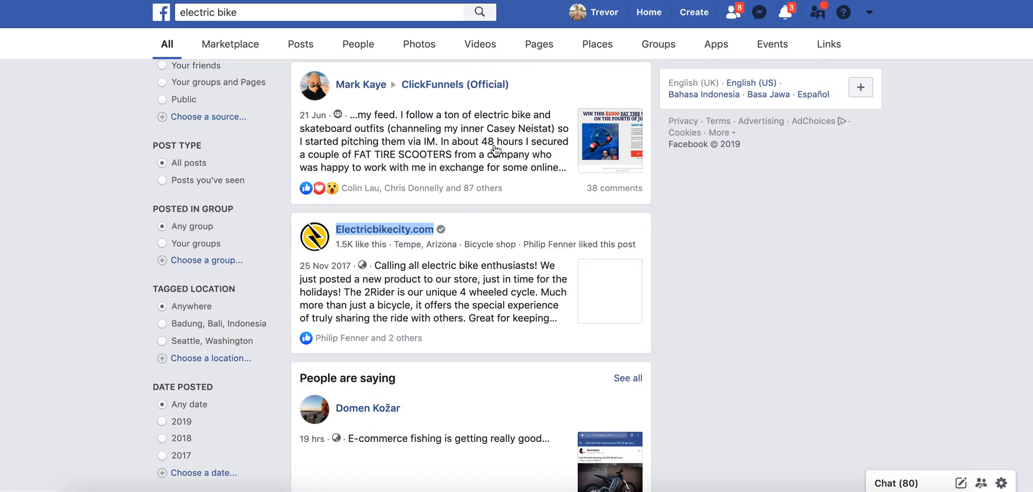
# Like the Electric Bike Report page on Facebook and copy its name into cell A47 of the research sheet.
pyautogui.scroll(-10, 518, 138)
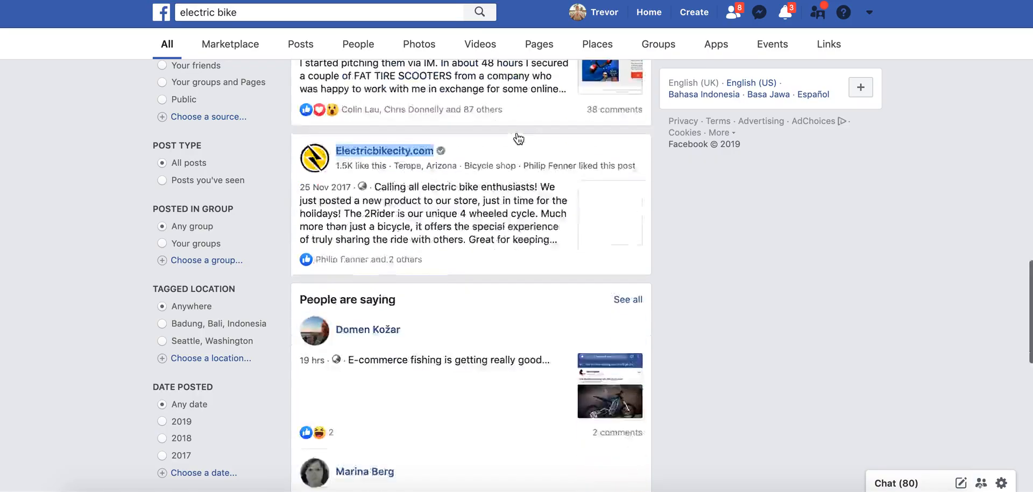
pyautogui.scroll(-5, 518, 139)
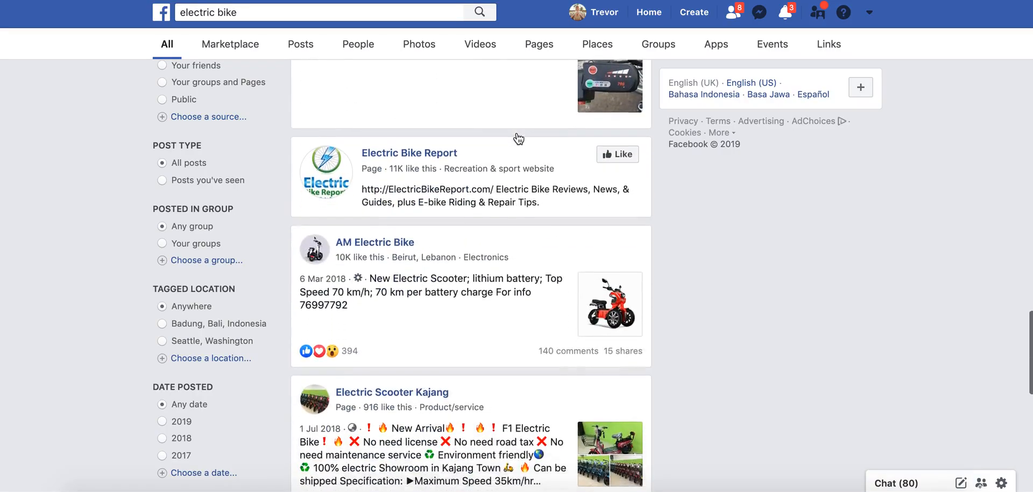
pyautogui.rightClick(443, 95)
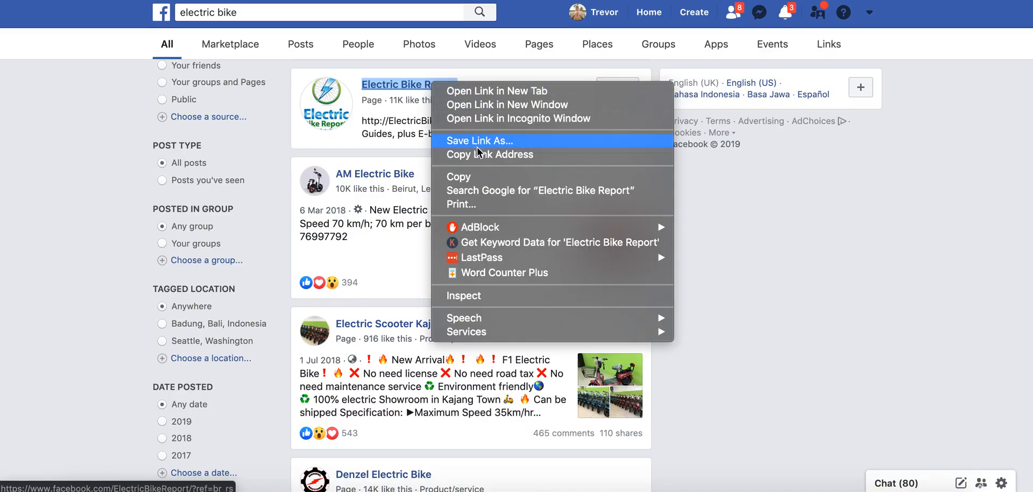
pyautogui.click(452, 177)
pyautogui.click(619, 85)
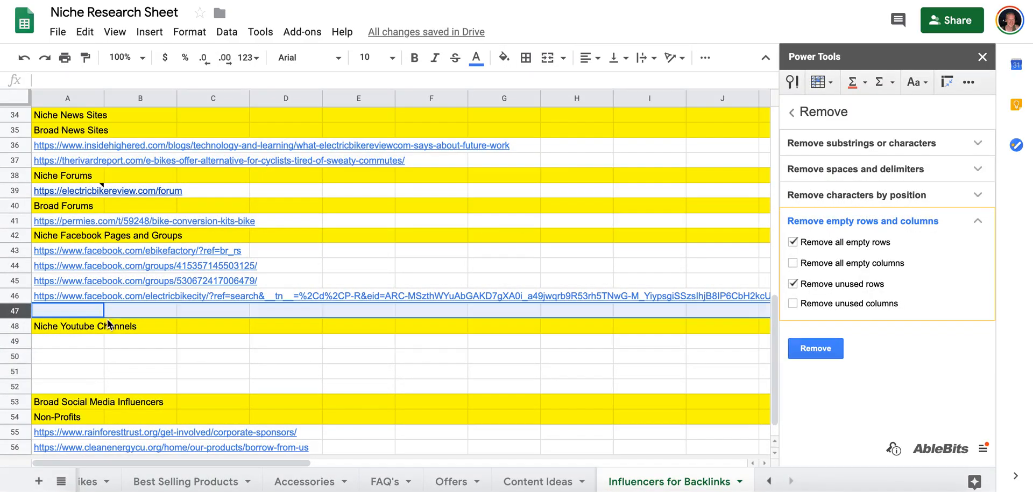
pyautogui.hotkey('ctrl', 'v')
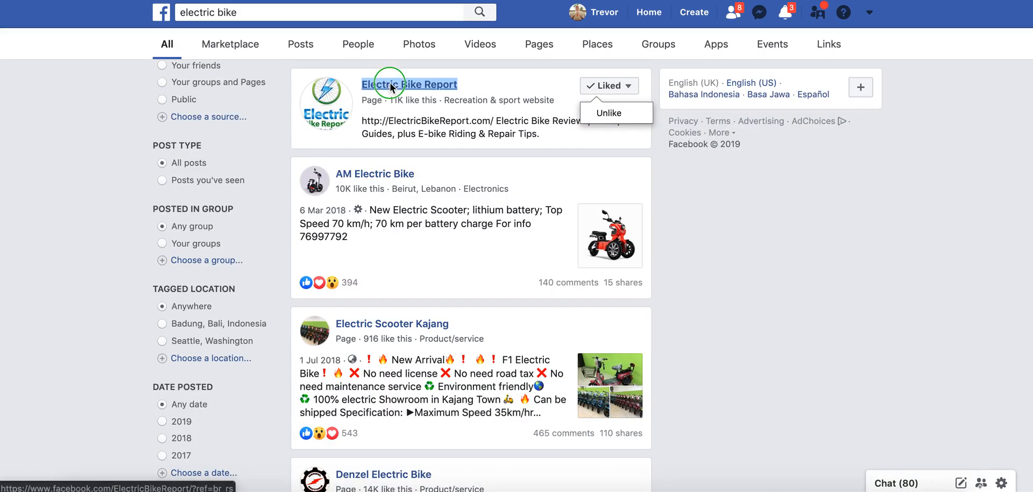
# Replace the text in cell A47 with the Electric Bike Report page's link address and insert a blank row below it.
pyautogui.rightClick(392, 87)
pyautogui.click(432, 153)
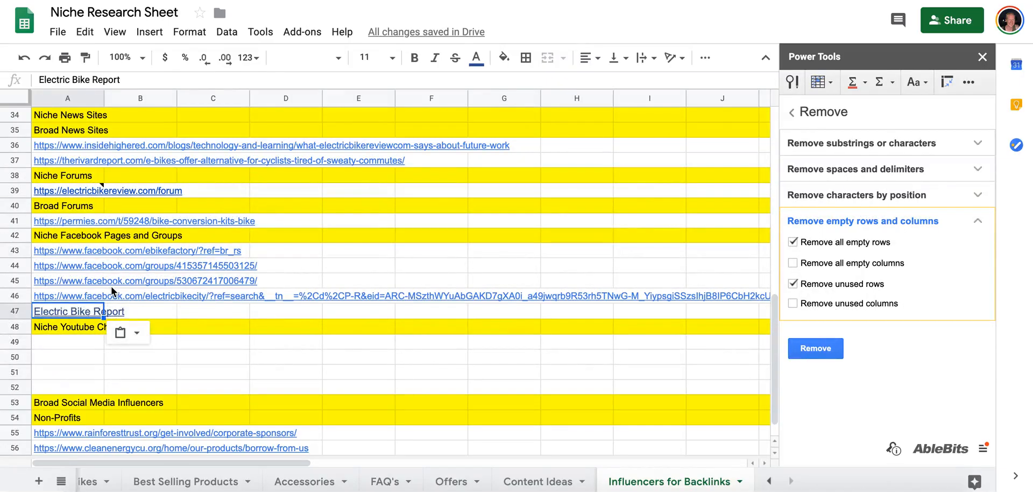
pyautogui.hotkey('ctrl', 'shift', 'v')
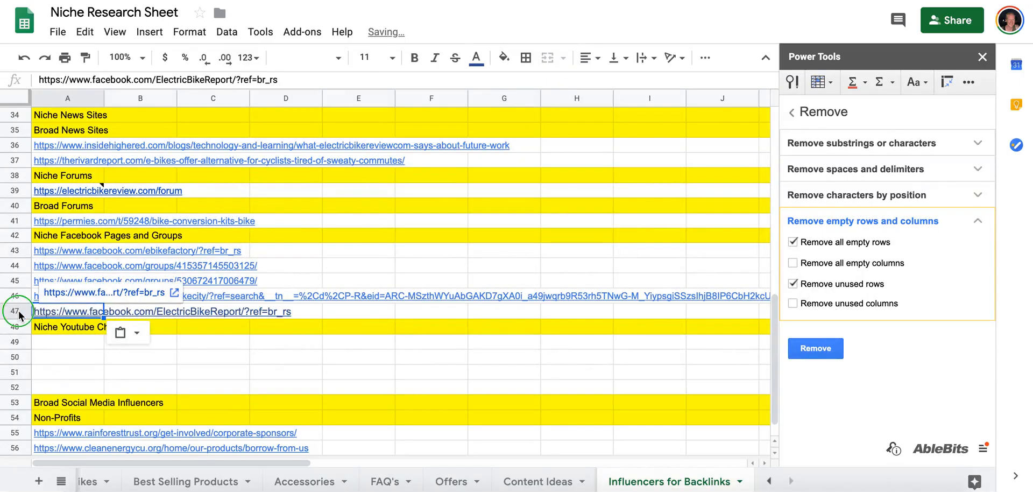
pyautogui.rightClick(18, 310)
pyautogui.click(138, 175)
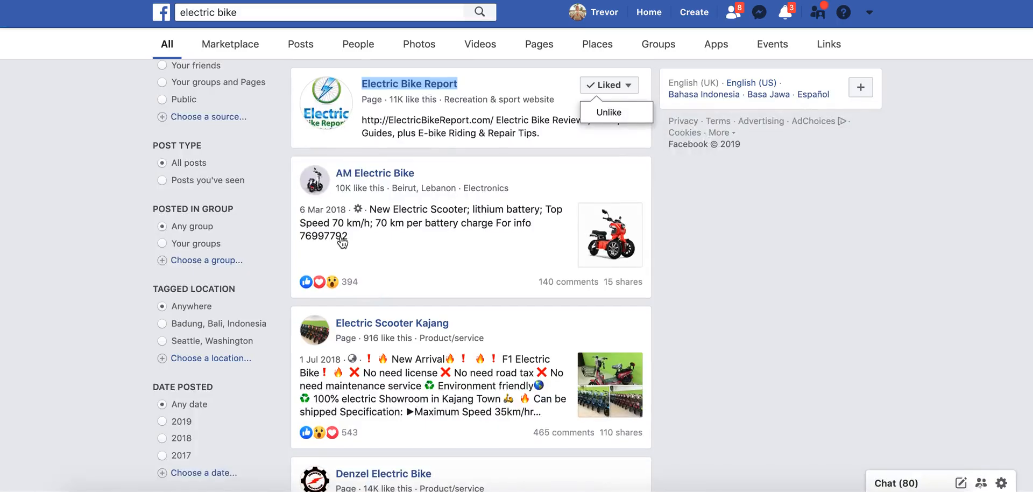
# Switch to YouTube and search for "electric bikes".
pyautogui.scroll(-8, 341, 241)
pyautogui.scroll(-5, 341, 242)
pyautogui.click(414, 237)
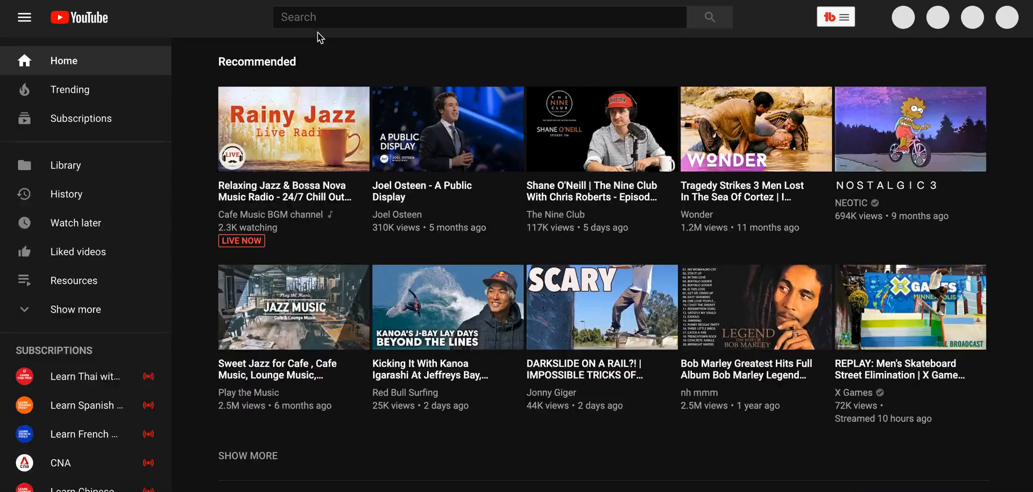
pyautogui.click(341, 15)
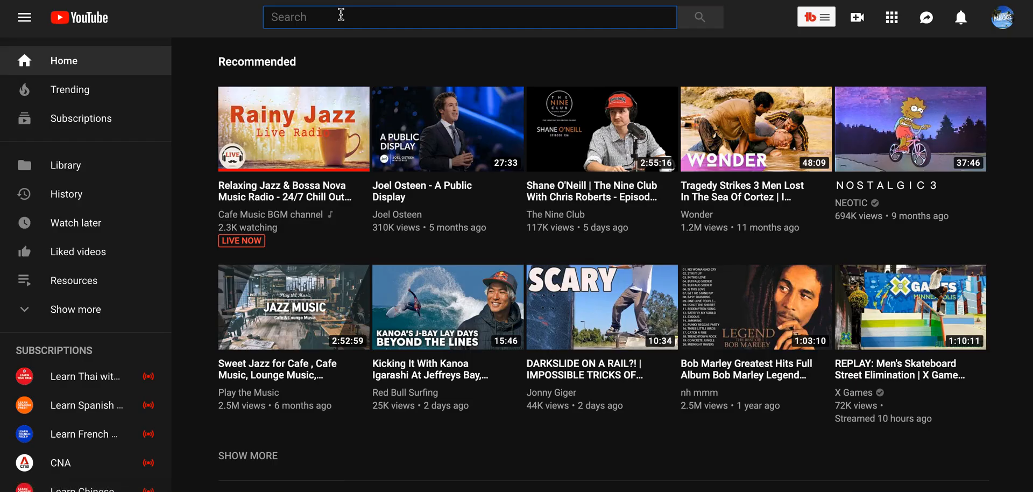
pyautogui.write('electric bikes')
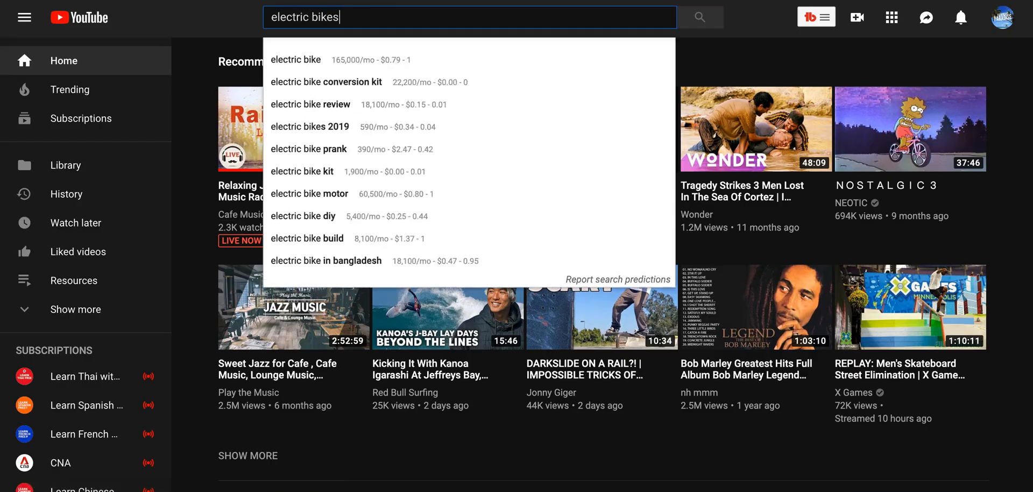
pyautogui.press('Return')
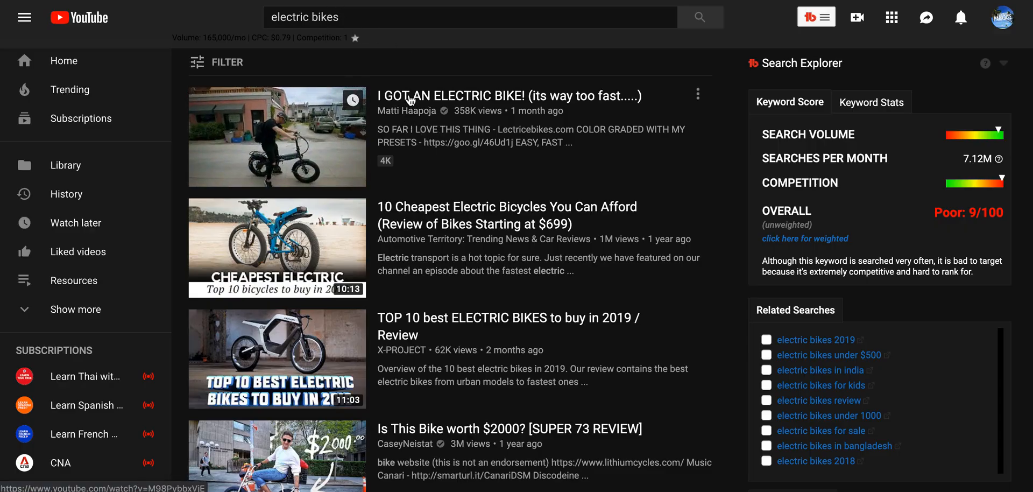
# Copy the link of the video "I GOT AN ELECTRIC BIKE!" into cell B50 of the research sheet.
pyautogui.rightClick(410, 100)
pyautogui.click(441, 164)
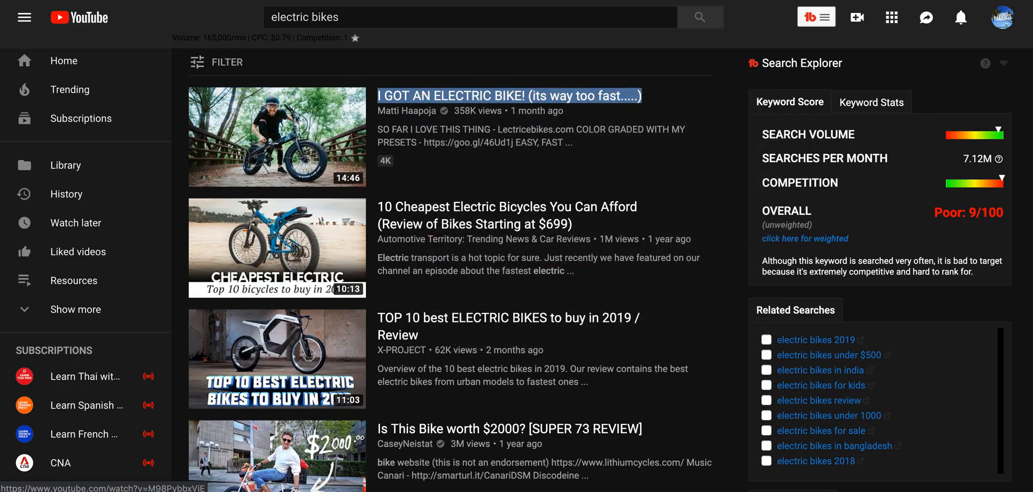
pyautogui.hotkey('ctrl', 'Tab')
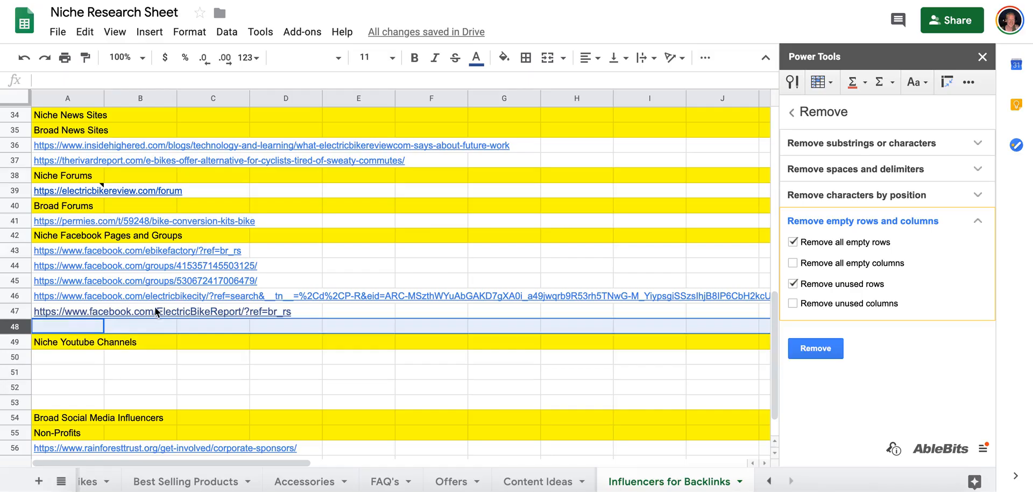
pyautogui.click(106, 358)
pyautogui.hotkey('ctrl', 'v')
pyautogui.click(95, 357)
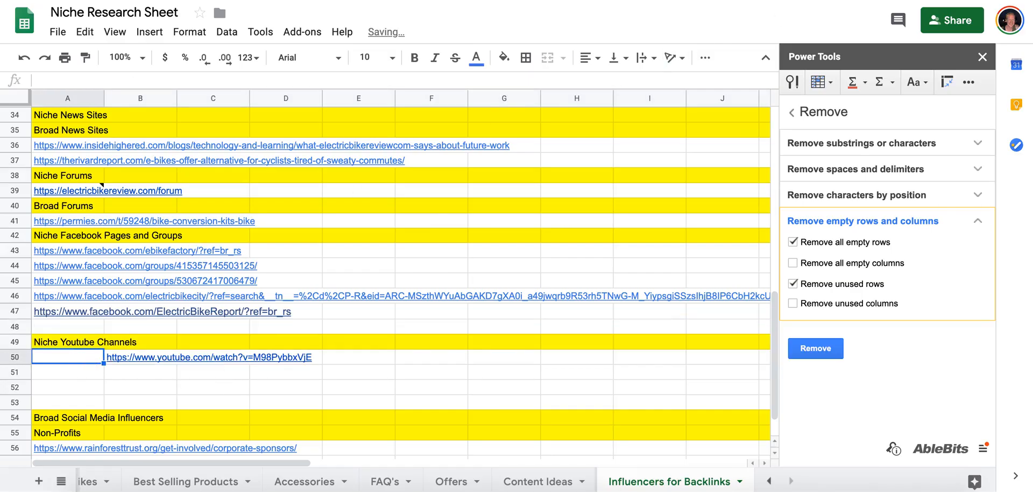
# Copy the channel link of the "I GOT AN ELECTRIC BIKE!" video into cell A50, beside its video link.
pyautogui.hotkey('ctrl', 'Tab')
pyautogui.rightClick(419, 112)
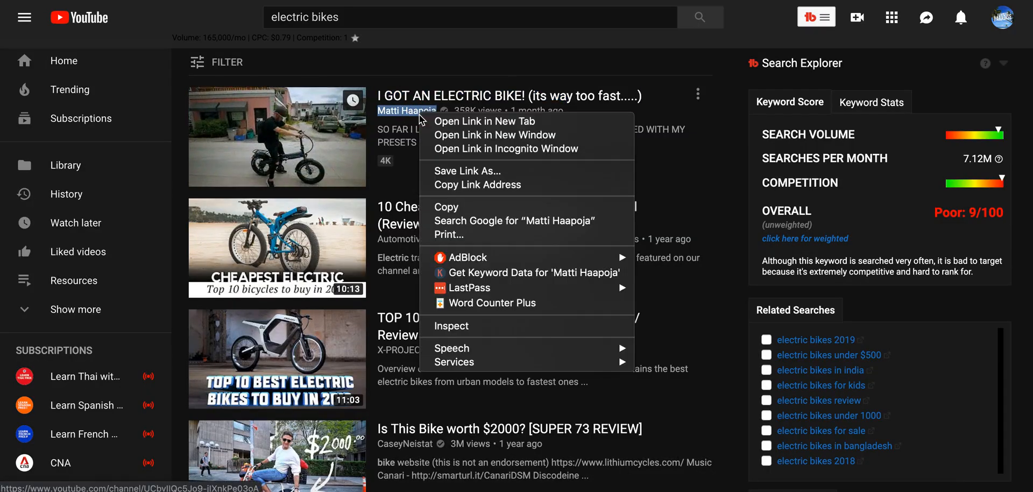
pyautogui.click(449, 185)
pyautogui.hotkey('ctrl', 'Tab')
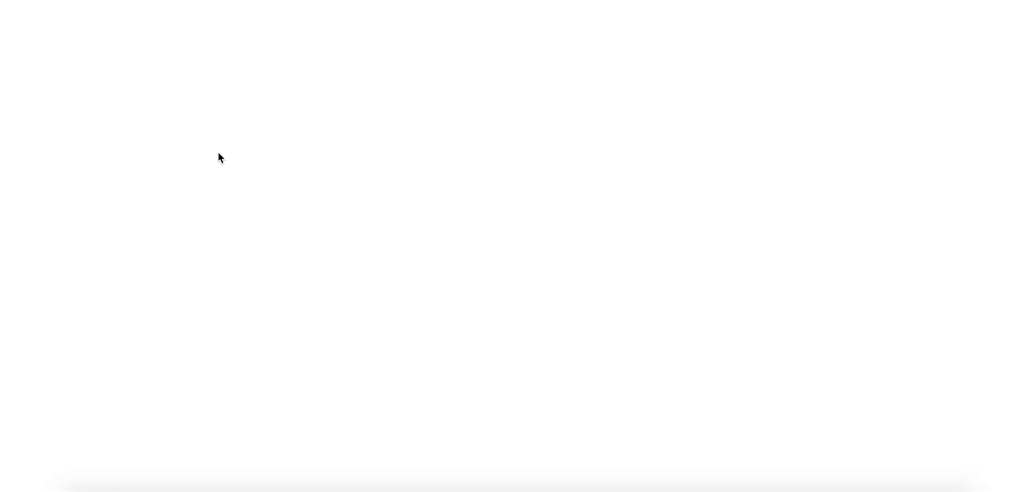
pyautogui.hotkey('ctrl', 'v')
pyautogui.click(92, 373)
pyautogui.click(91, 357)
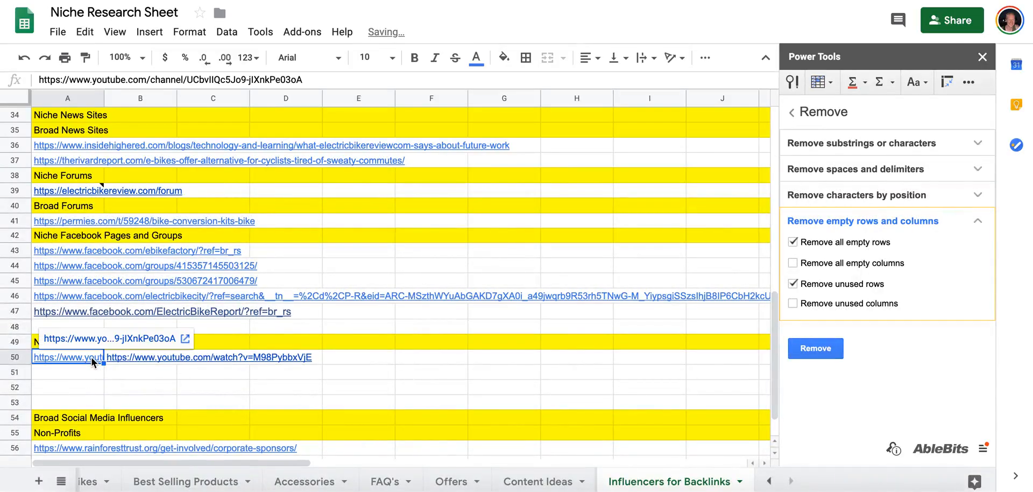
pyautogui.click(130, 357)
# Copy the Automotive Territory channel link from the YouTube results into cell A51 of the research sheet.
pyautogui.click(92, 373)
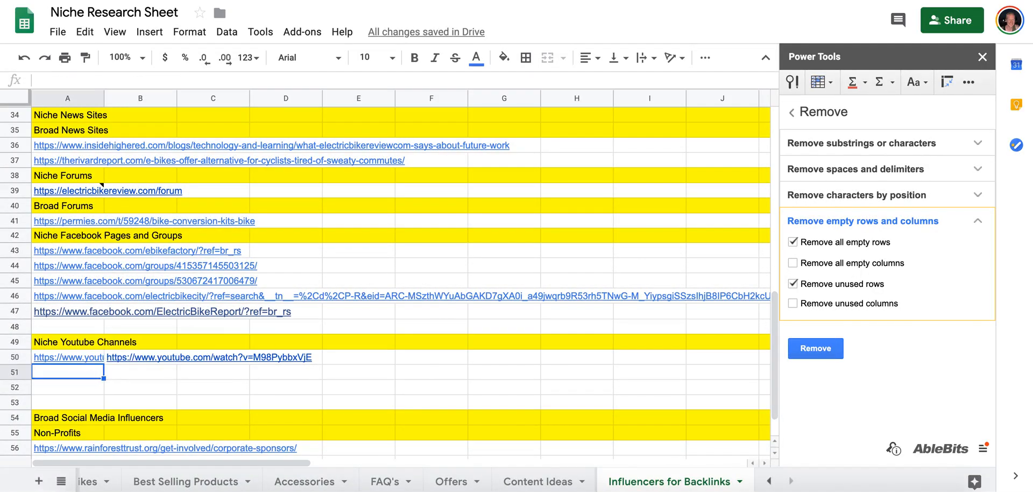
pyautogui.hotkey('ctrl', 'Tab')
pyautogui.rightClick(414, 238)
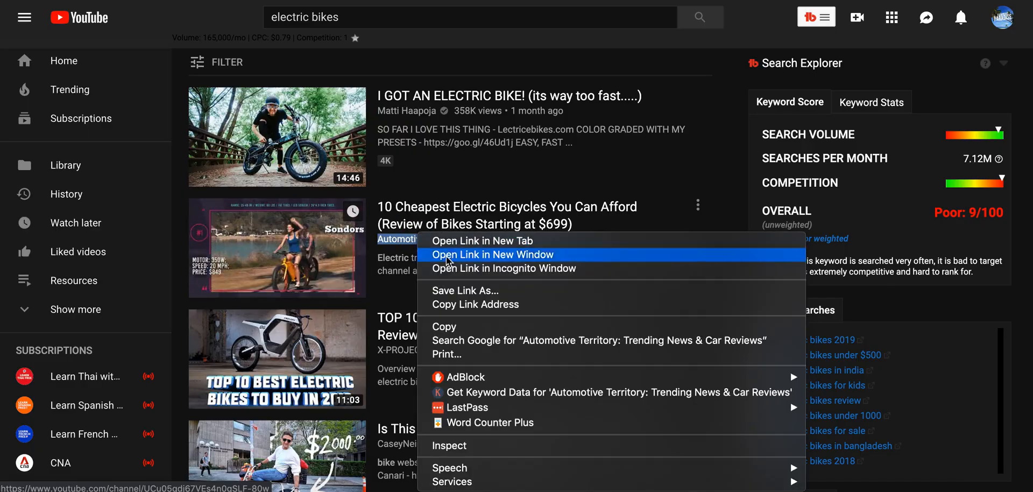
pyautogui.click(456, 304)
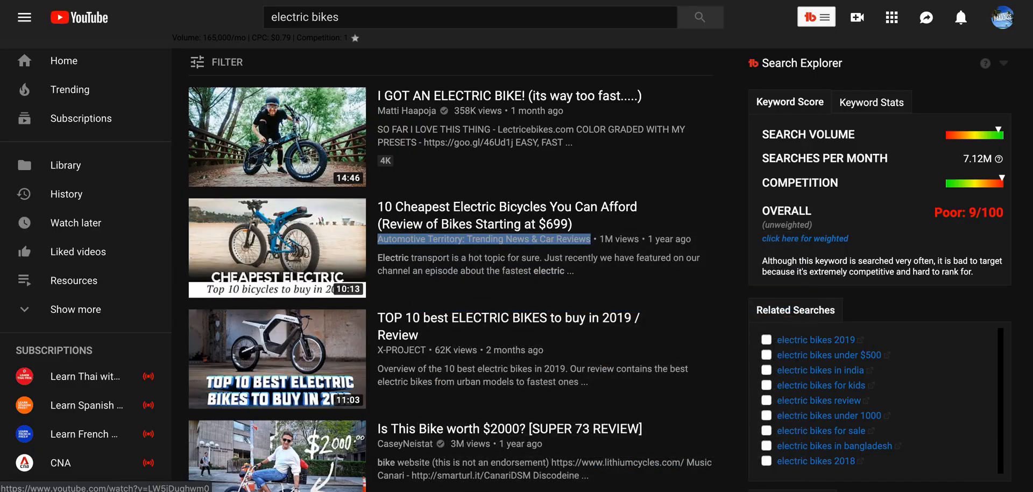
pyautogui.hotkey('ctrl', 'shift', 'Tab')
pyautogui.hotkey('ctrl', 'v')
# Copy the link of the "10 Cheapest Electric Bicycles You Can Afford" video into cell B51, beside its channel link.
pyautogui.press('Tab')
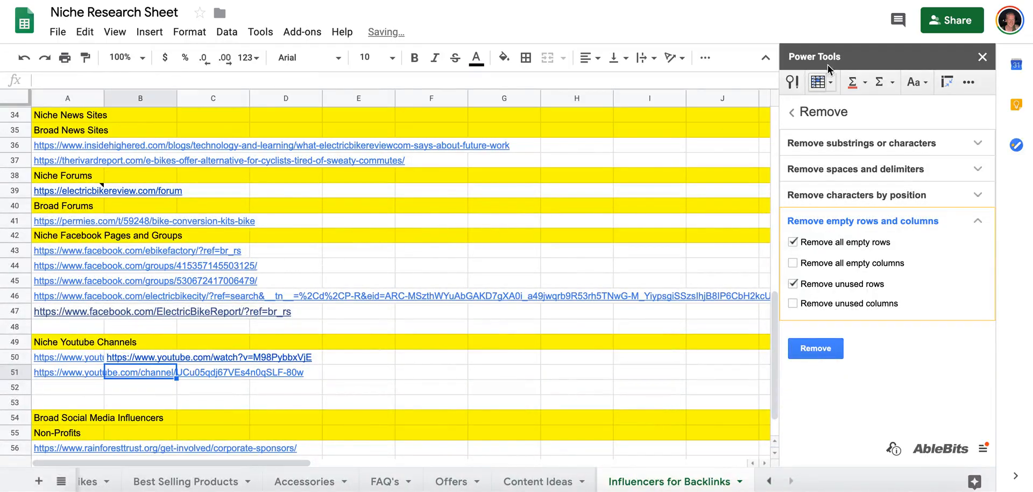
pyautogui.hotkey('ctrl', 'Tab')
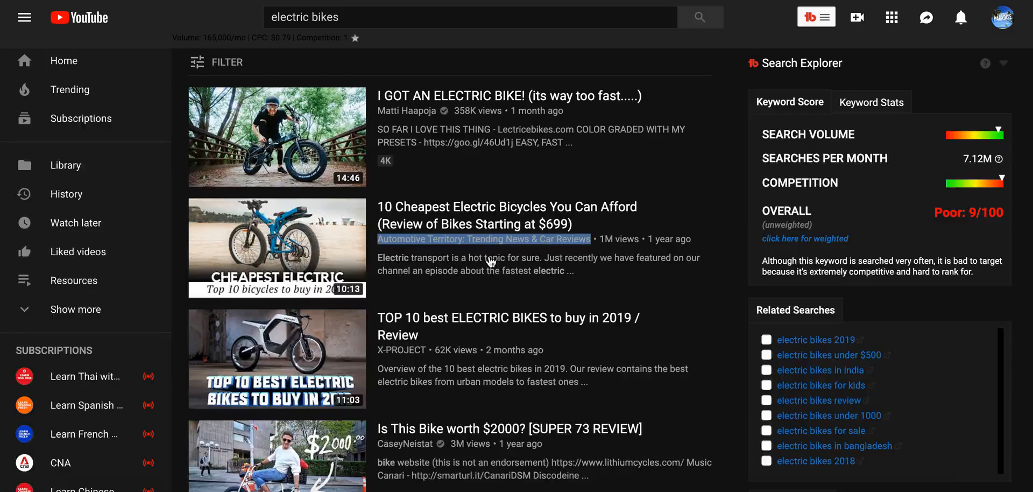
pyautogui.rightClick(417, 210)
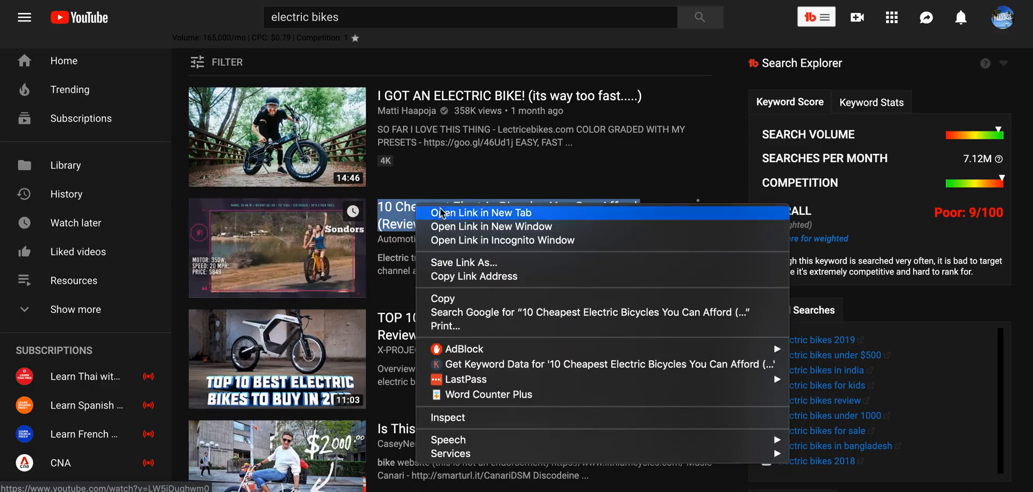
pyautogui.click(464, 277)
pyautogui.hotkey('ctrl', 'Tab')
pyautogui.hotkey('ctrl', 'v')
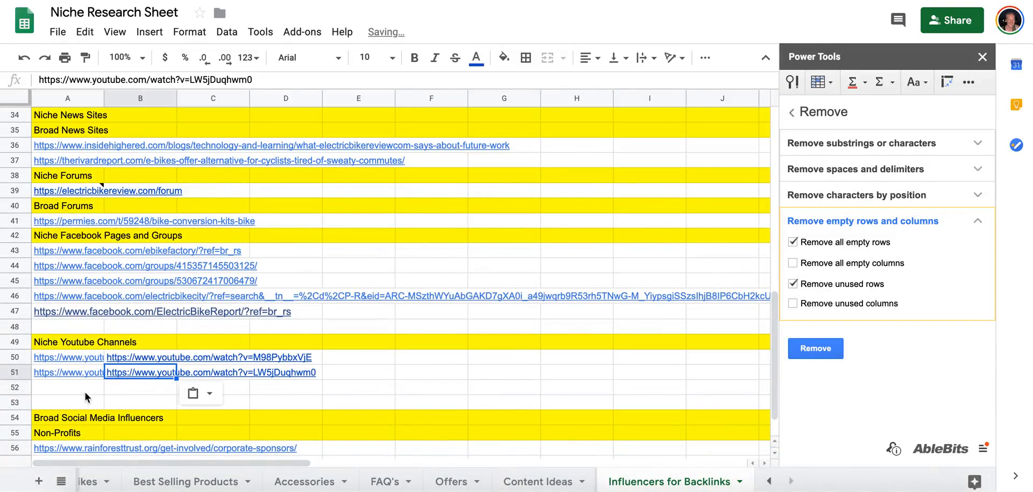
# Copy the X-PROJECT channel link from the YouTube results into cell A52 of the research sheet.
pyautogui.click(85, 392)
pyautogui.hotkey('ctrl', 'shift', 'Tab')
pyautogui.scroll(-1, 401, 248)
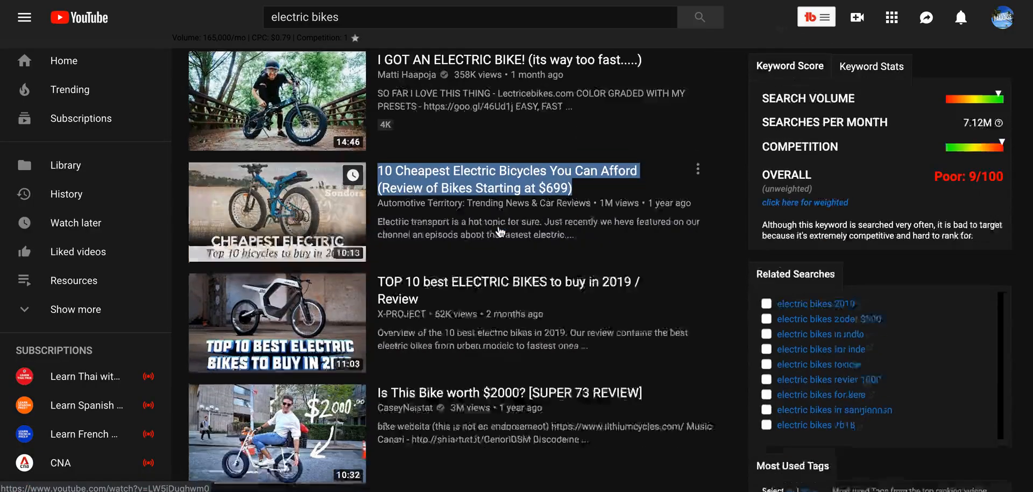
pyautogui.rightClick(401, 248)
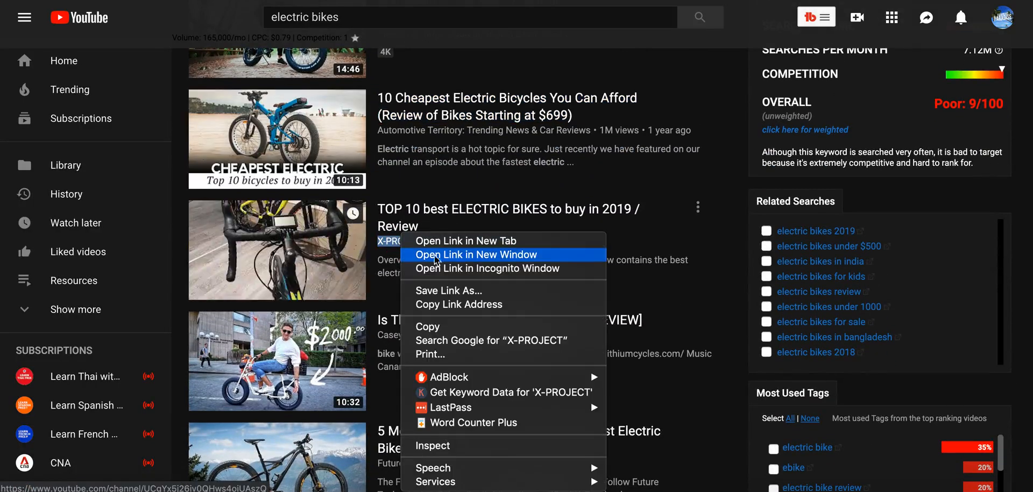
pyautogui.click(457, 305)
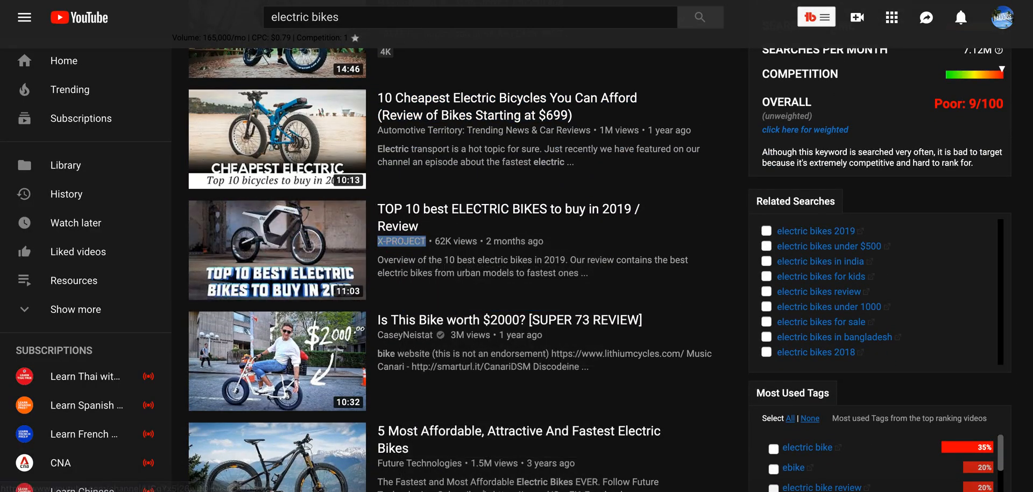
pyautogui.hotkey('ctrl', 'Tab')
pyautogui.hotkey('ctrl', 'v')
pyautogui.press('Tab')
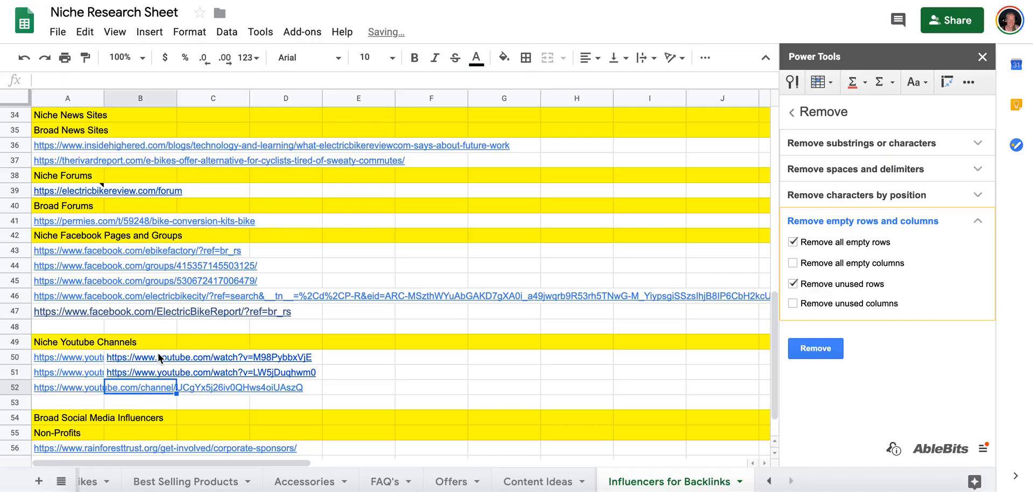
# Copy the link of the "TOP 10 best ELECTRIC BIKES to buy in 2019" video into cell B52, beside its channel link.
pyautogui.hotkey('ctrl', 'Tab')
pyautogui.moveTo(379, 209); pyautogui.dragTo(419, 226)
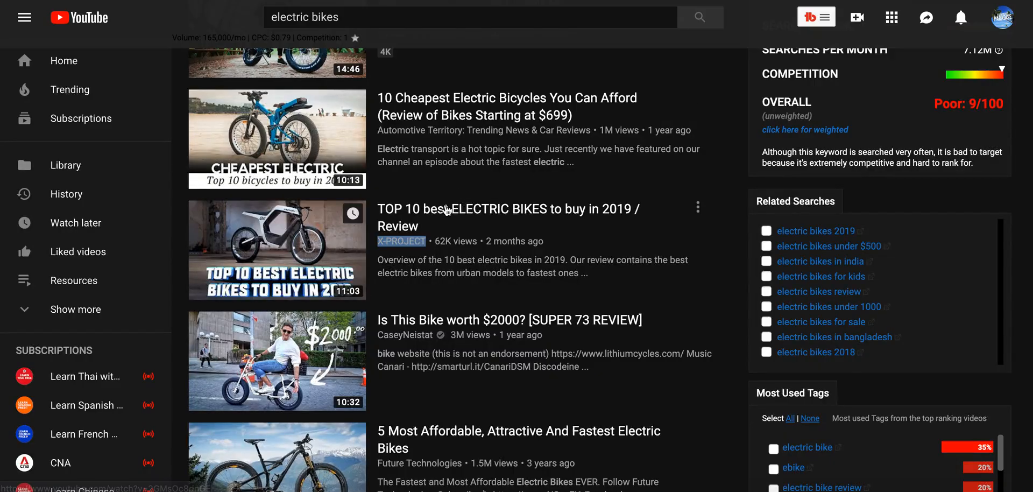
pyautogui.rightClick(446, 204)
pyautogui.click(485, 297)
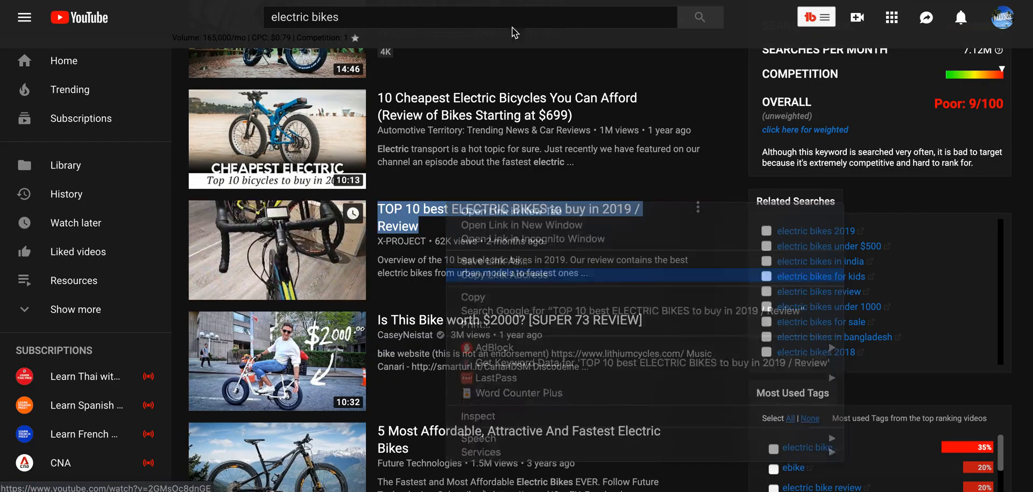
pyautogui.hotkey('ctrl', 'Tab')
pyautogui.hotkey('ctrl', 'v')
# Copy the channel link of the "Is This Bike worth $2000?" video into cell A53 of the research sheet.
pyautogui.click(56, 401)
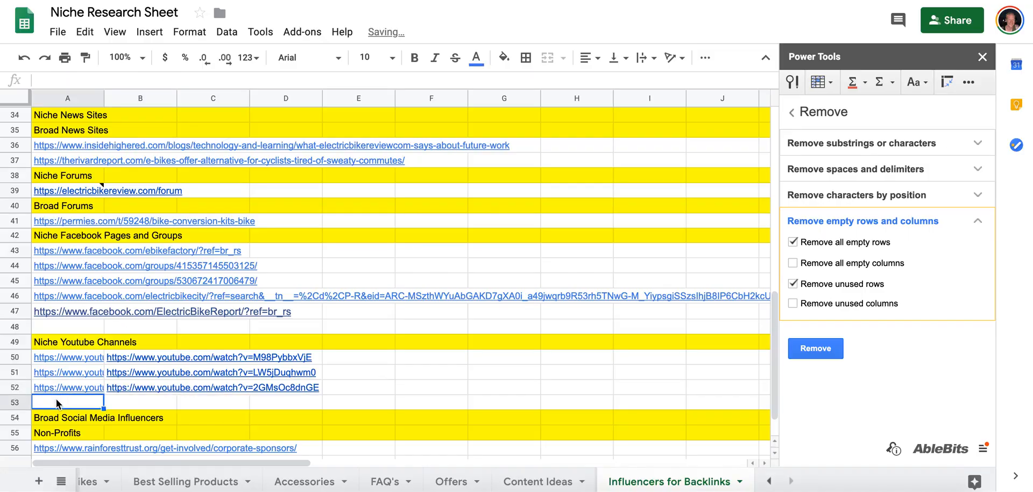
pyautogui.hotkey('ctrl', 'Tab')
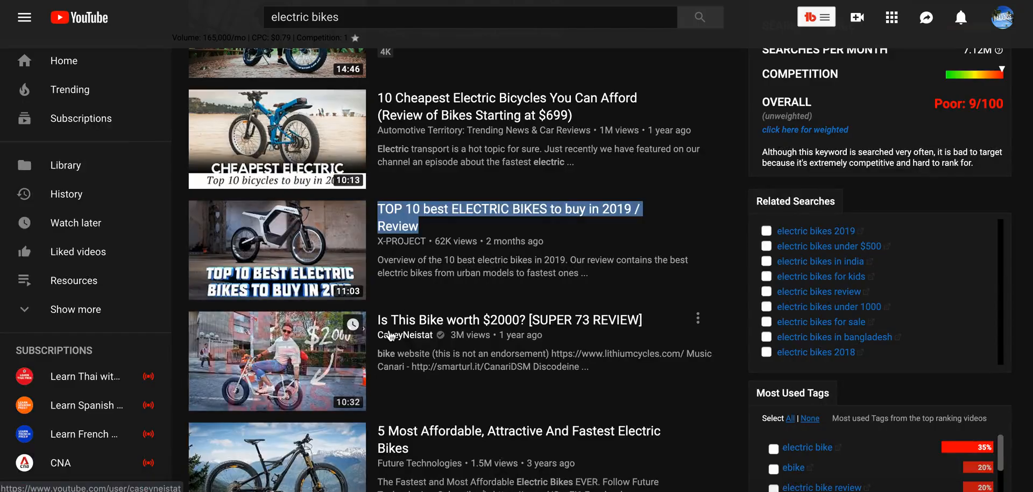
pyautogui.rightClick(390, 335)
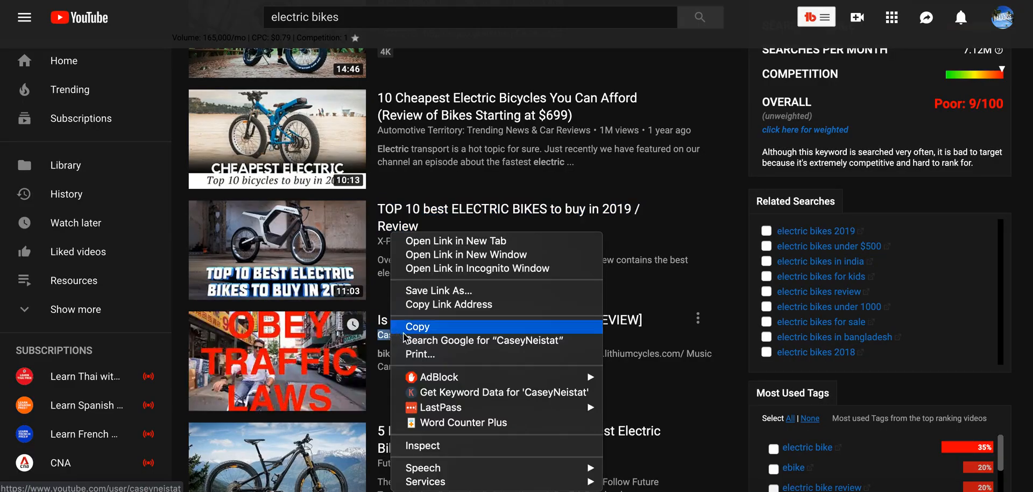
pyautogui.click(425, 304)
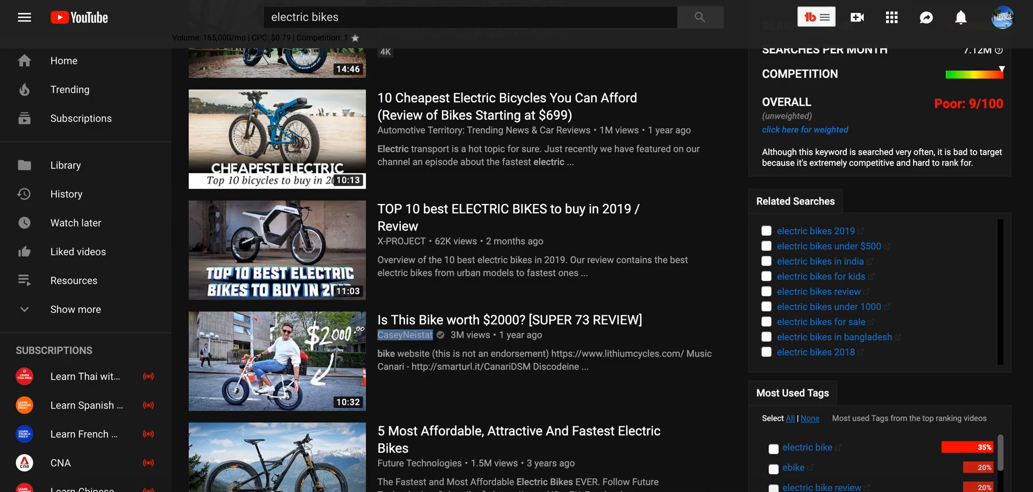
pyautogui.hotkey('ctrl', 'shift', 'Tab')
pyautogui.hotkey('ctrl', 'v')
pyautogui.press('Tab')
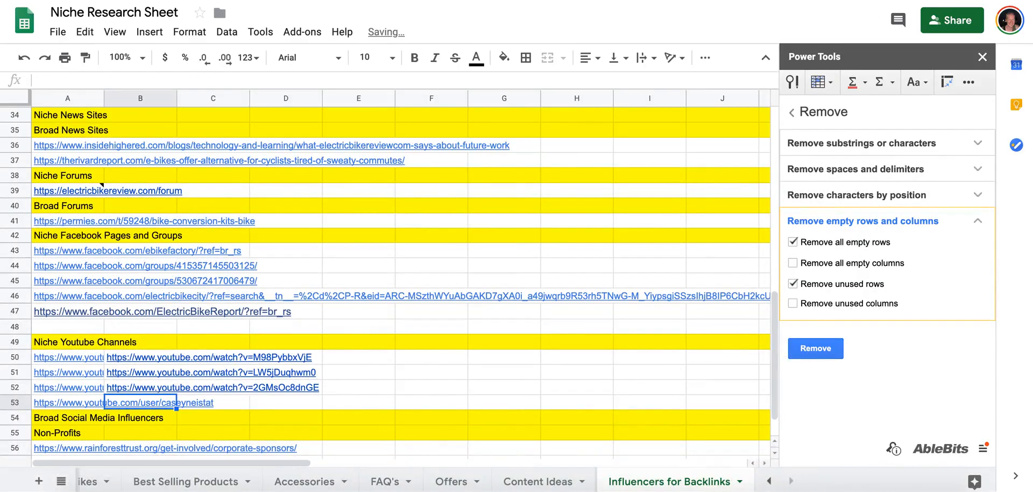
# Copy the link of the "Is This Bike worth $2000? [SUPER 73 REVIEW]" video into cell B53, beside its channel link.
pyautogui.hotkey('ctrl', 'Tab')
pyautogui.rightClick(498, 321)
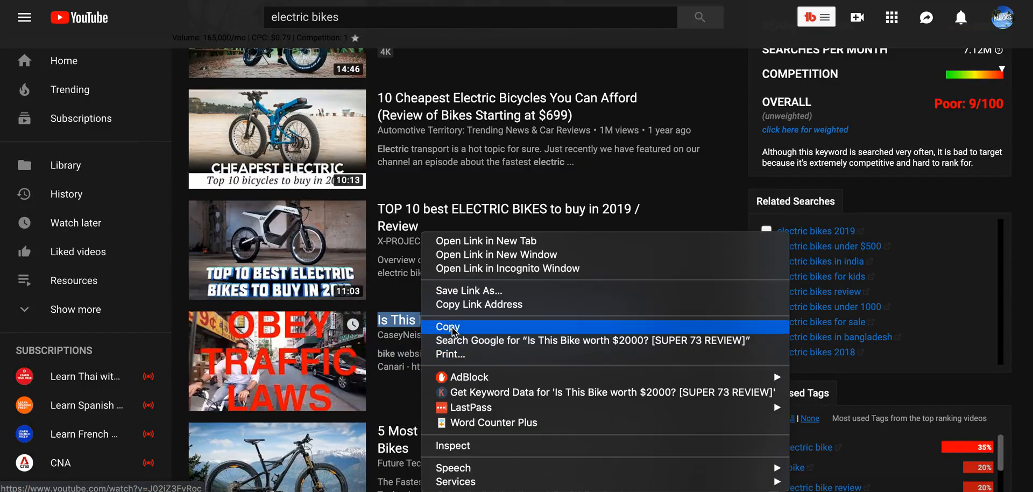
pyautogui.click(560, 303)
pyautogui.hotkey('ctrl', 'shift', 'Tab')
pyautogui.hotkey('ctrl', 'v')
# Move the four YouTube link rows under the Broad Social Media Influencers heading and the blank row 48 under Niche Youtube Channels.
pyautogui.scroll(-1, 195, 312)
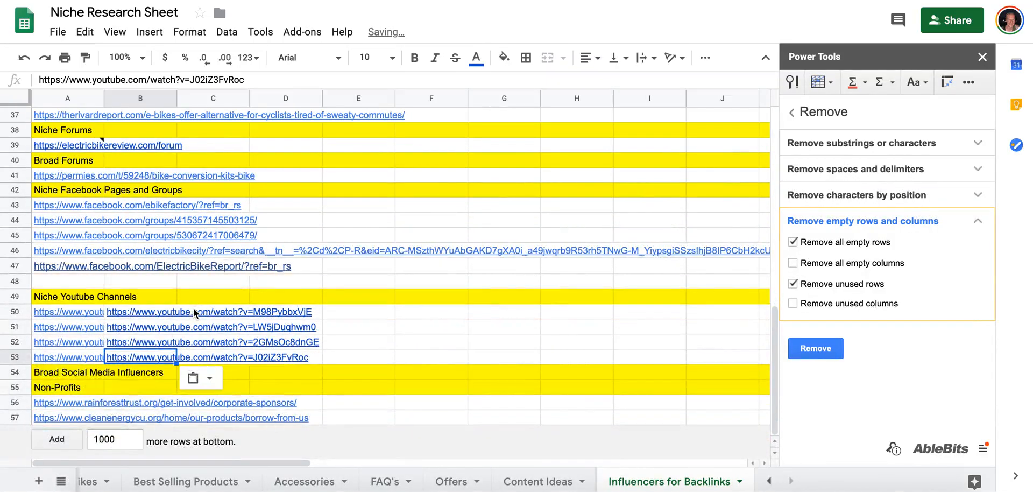
pyautogui.scroll(5, 26, 366)
pyautogui.scroll(-5, 32, 355)
pyautogui.moveTo(21, 311); pyautogui.dragTo(17, 336)
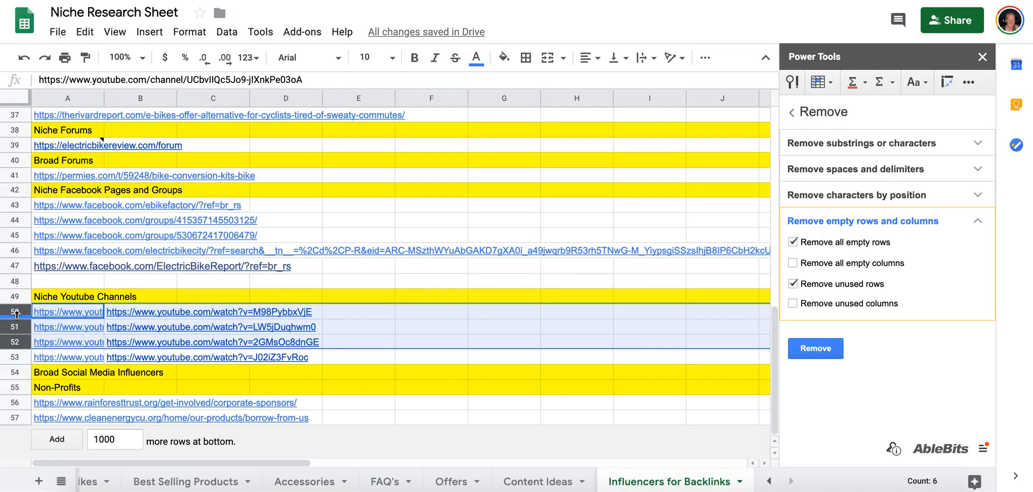
pyautogui.click(40, 343)
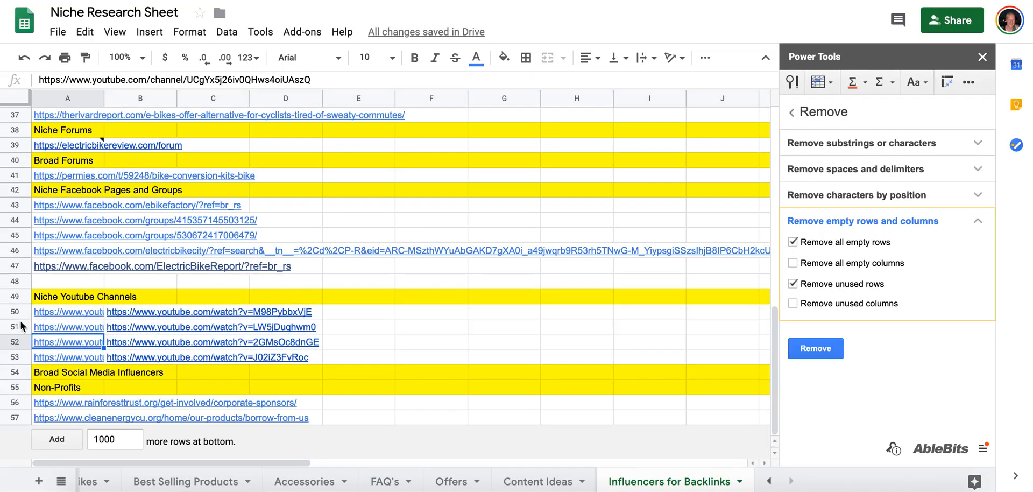
pyautogui.click(18, 313)
pyautogui.keyDown('shift'); pyautogui.click(21, 360); pyautogui.keyUp('shift')
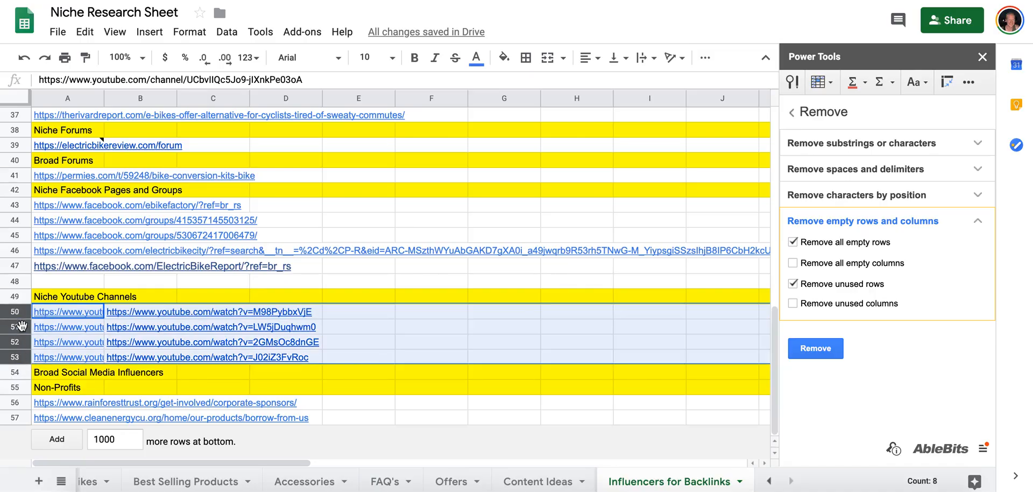
pyautogui.moveTo(22, 312); pyautogui.dragTo(30, 358)
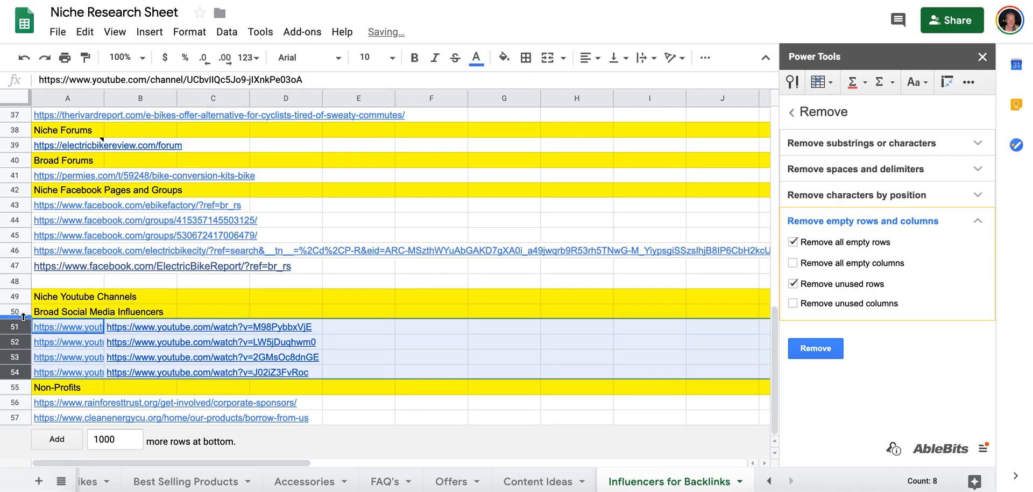
pyautogui.click(16, 282)
pyautogui.moveTo(16, 283); pyautogui.dragTo(17, 303)
# Copy the ElectricBikeReview.com channel link from the YouTube results into cell A49, under Niche Youtube Channels.
pyautogui.click(65, 295)
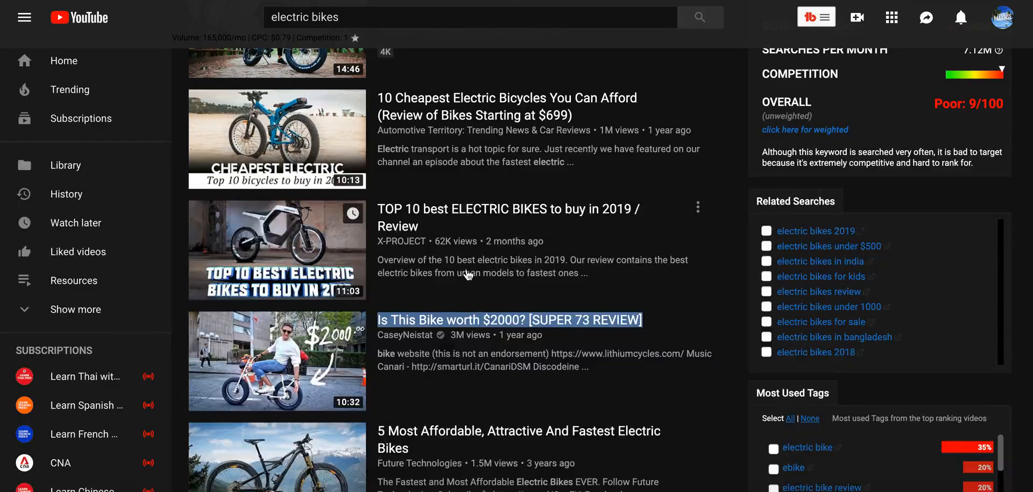
pyautogui.scroll(-3, 465, 272)
pyautogui.scroll(-3, 447, 245)
pyautogui.scroll(-3, 447, 245)
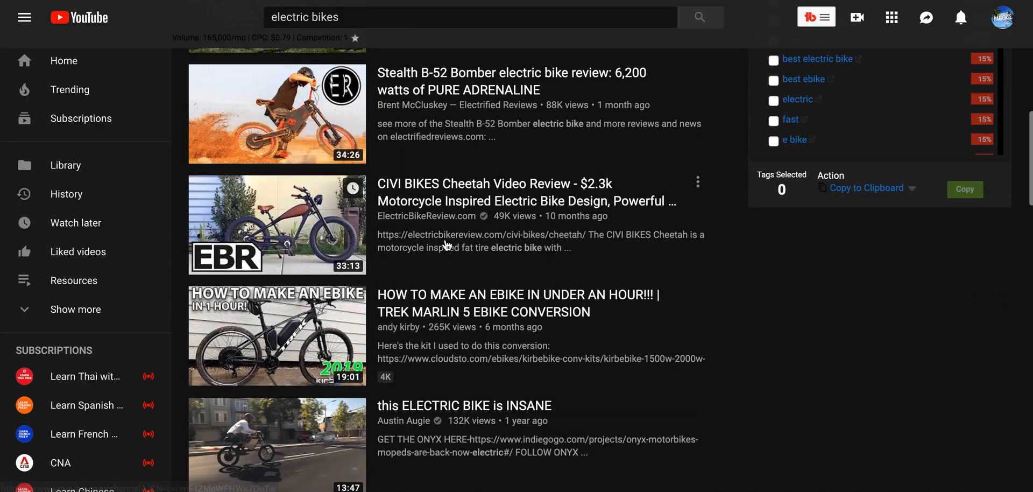
pyautogui.rightClick(426, 215)
pyautogui.click(457, 283)
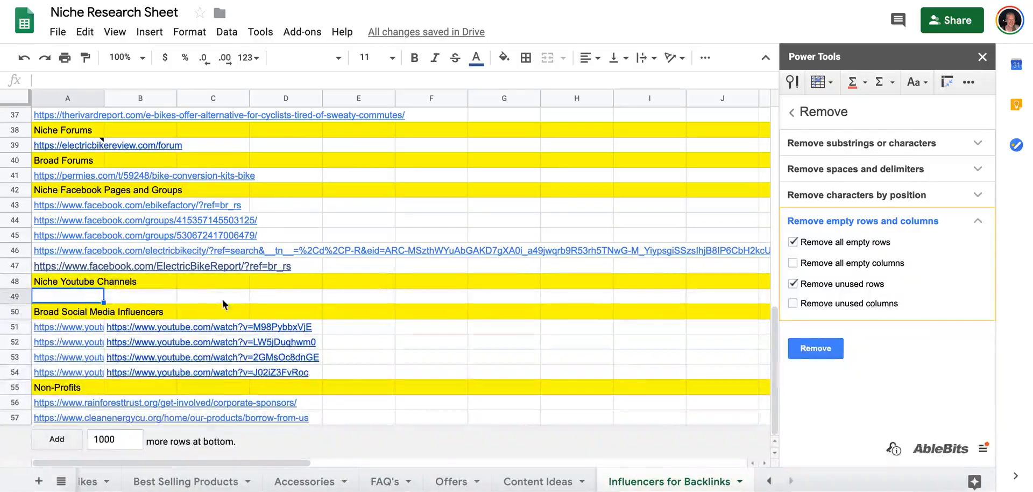
pyautogui.hotkey('ctrl', 'v')
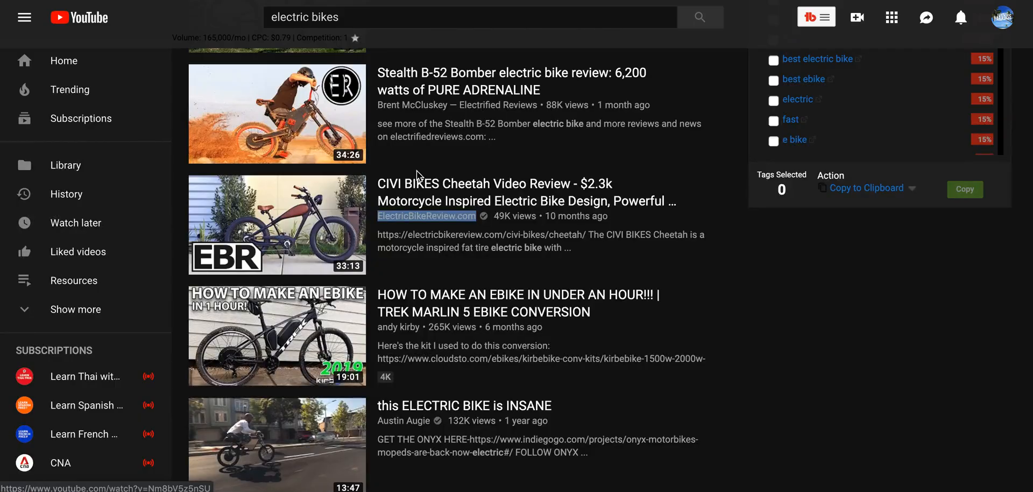
# Copy the link of the "CIVI BIKES Cheetah Video Review" video into cell B49, beside its channel link.
pyautogui.rightClick(414, 182)
pyautogui.click(475, 255)
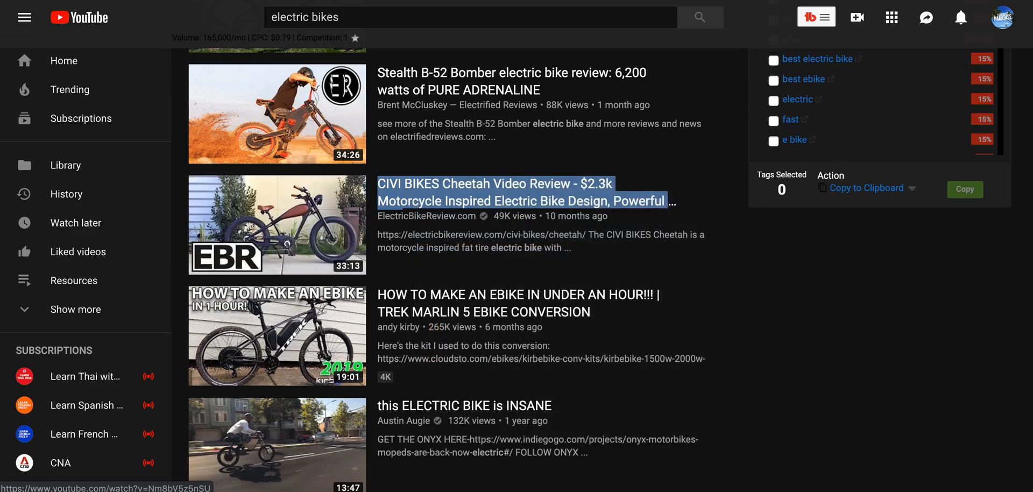
pyautogui.hotkey('ctrl', 'v')
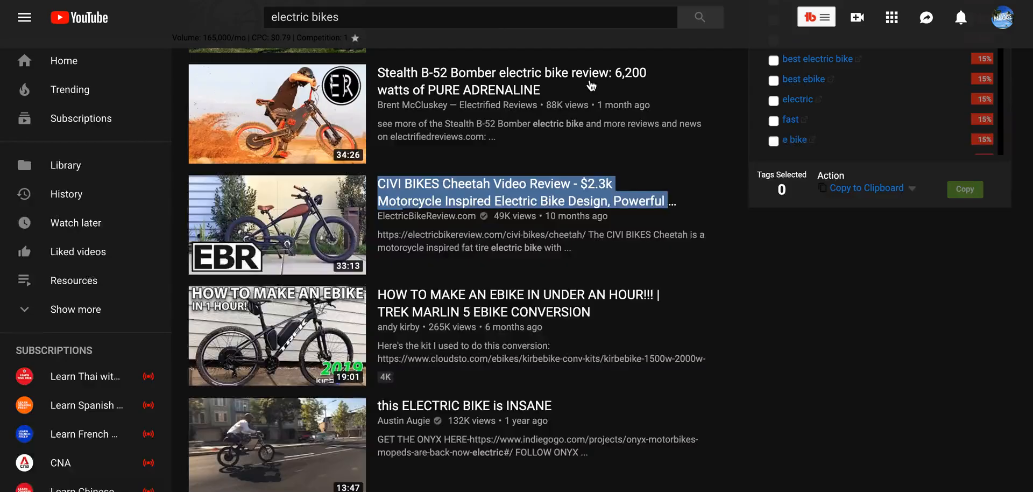
# Copy the RoadBikeCity.com channel link from the YouTube results into a new row inserted below row 49 of the research sheet.
pyautogui.scroll(-4, 344, 285)
pyautogui.scroll(-10, 345, 291)
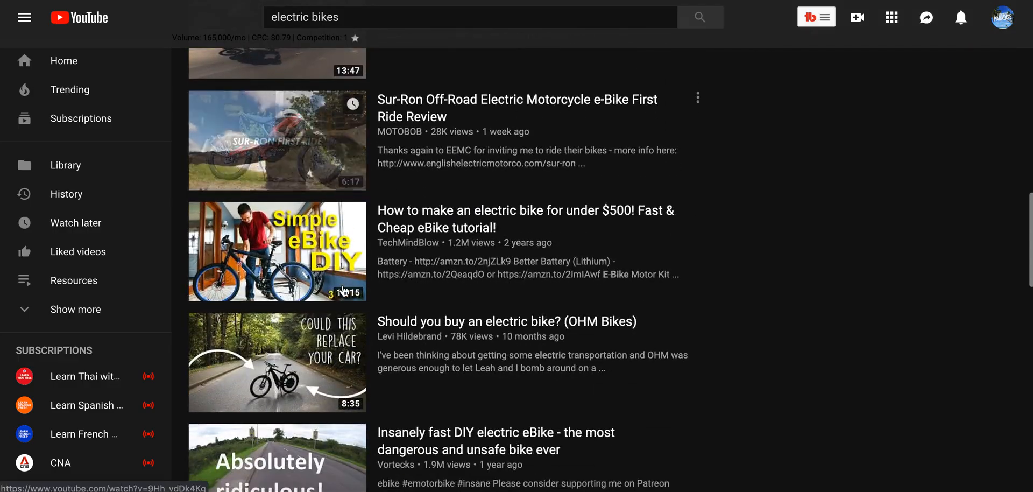
pyautogui.scroll(-6, 344, 291)
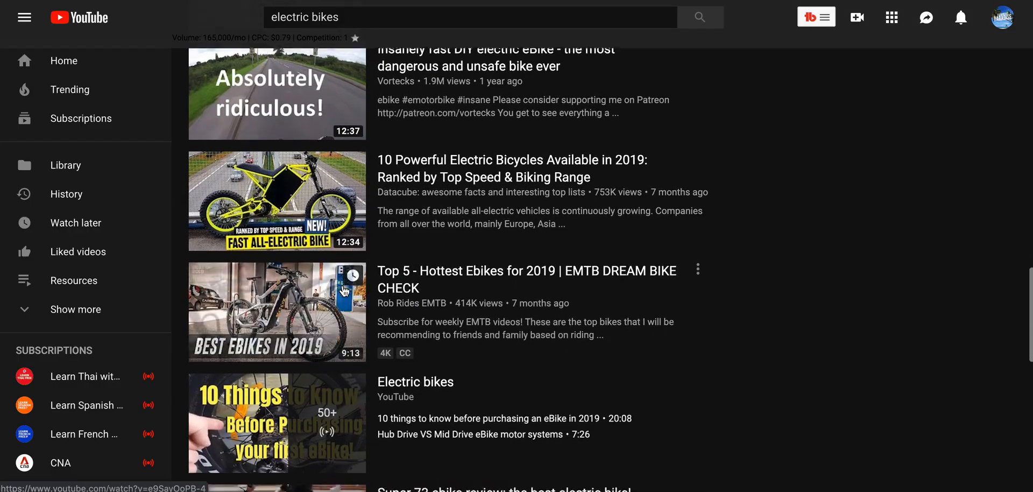
pyautogui.scroll(-7, 344, 291)
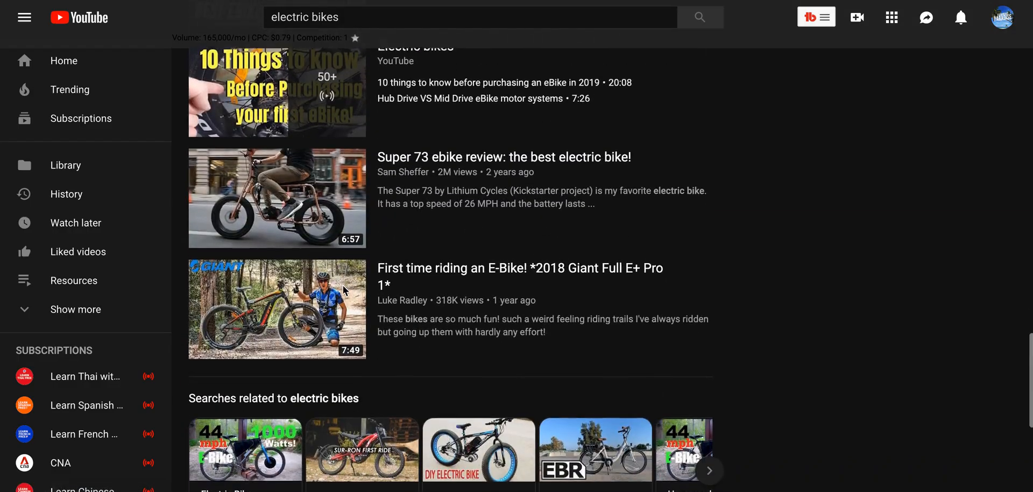
pyautogui.scroll(-6, 367, 288)
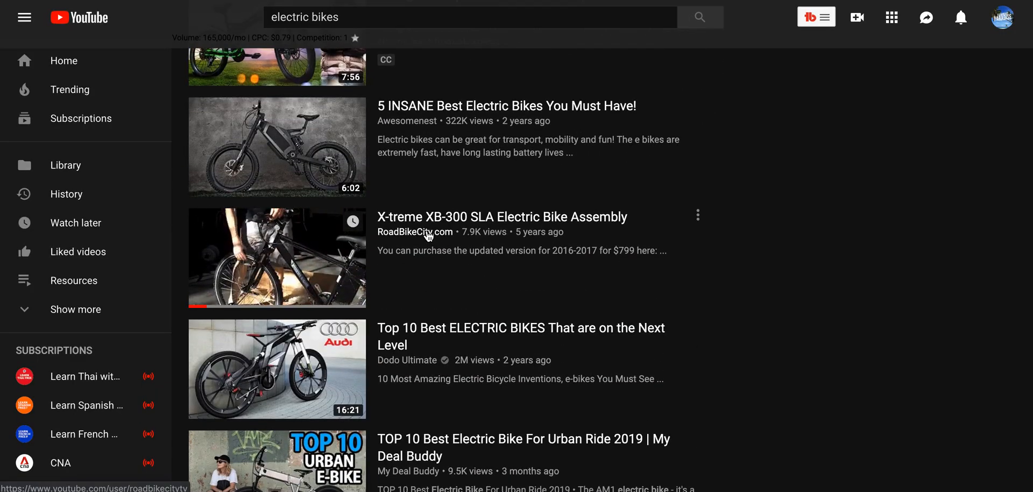
pyautogui.rightClick(410, 237)
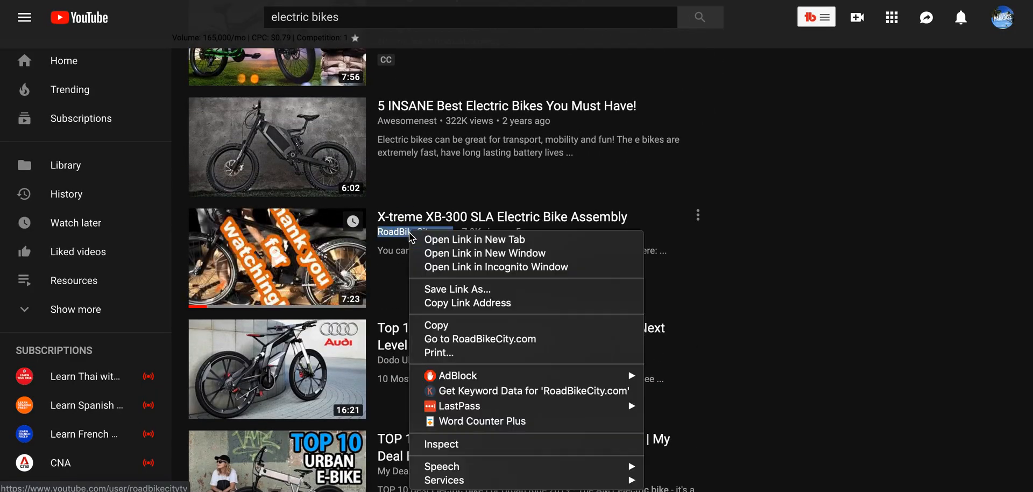
pyautogui.click(485, 304)
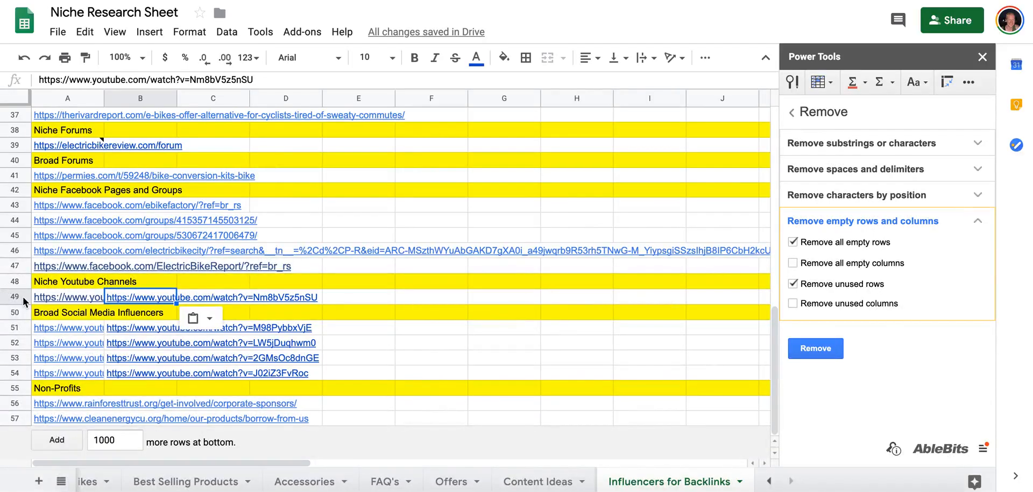
pyautogui.rightClick(23, 301)
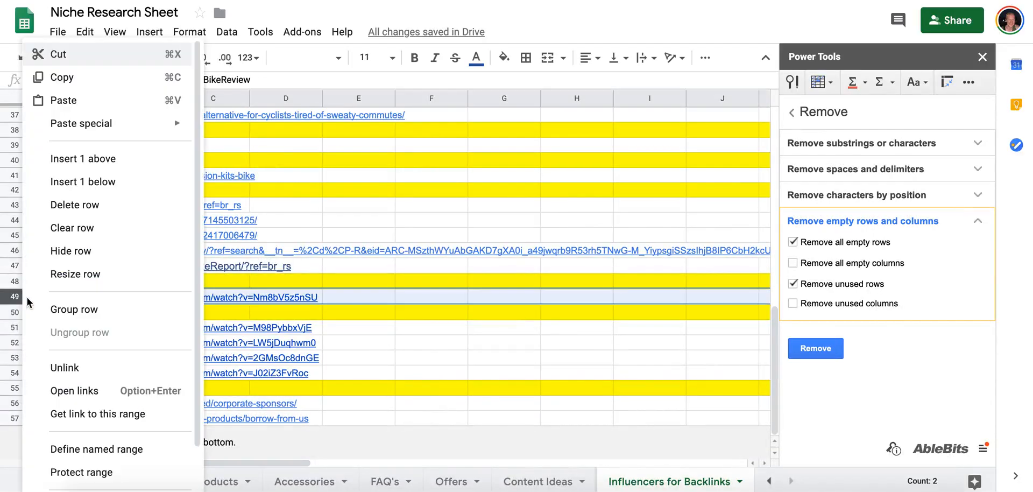
pyautogui.click(123, 190)
pyautogui.click(87, 316)
pyautogui.hotkey('ctrl', 'v')
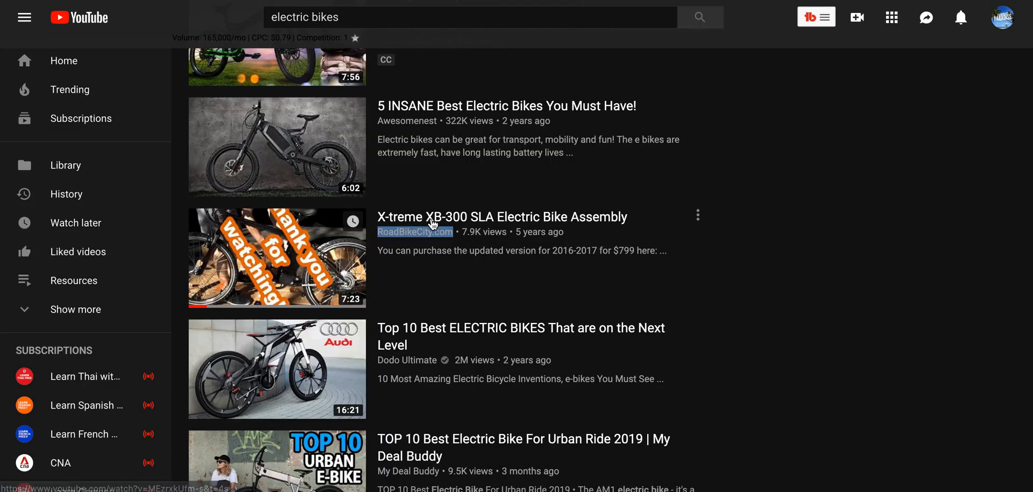
# Copy the link of RoadBikeCity.com's "X-treme XB-300 SLA Electric Bike Assembly" video.
pyautogui.rightClick(433, 217)
pyautogui.click(473, 289)
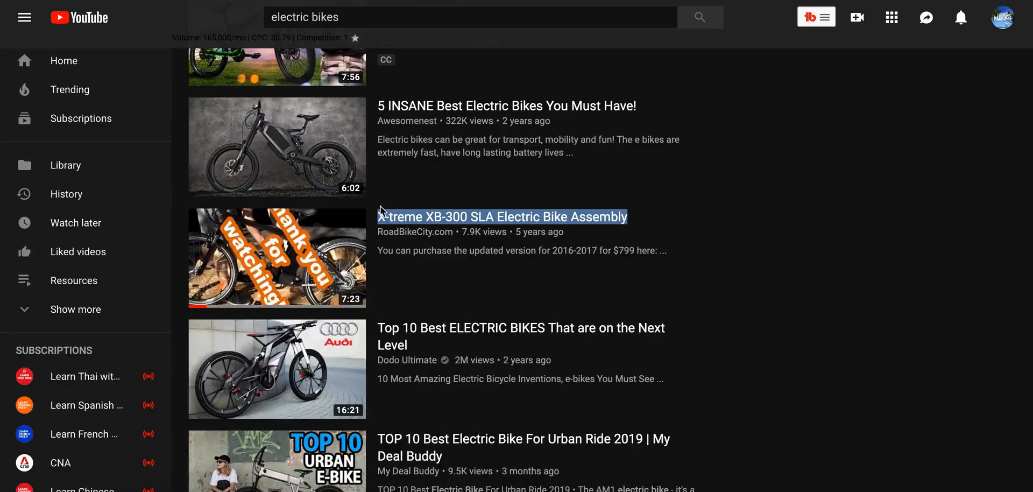
# Subscribe to the ElectricBikeReview.com channel and copy the Electric Bike Report channel's link from the YouTube results.
pyautogui.scroll(-7, 380, 206)
pyautogui.scroll(-6, 381, 211)
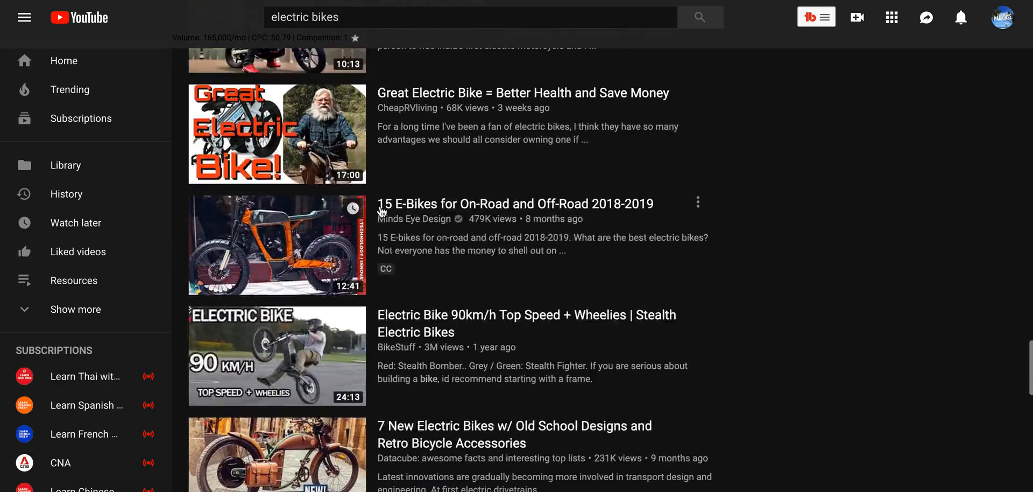
pyautogui.scroll(-10, 381, 211)
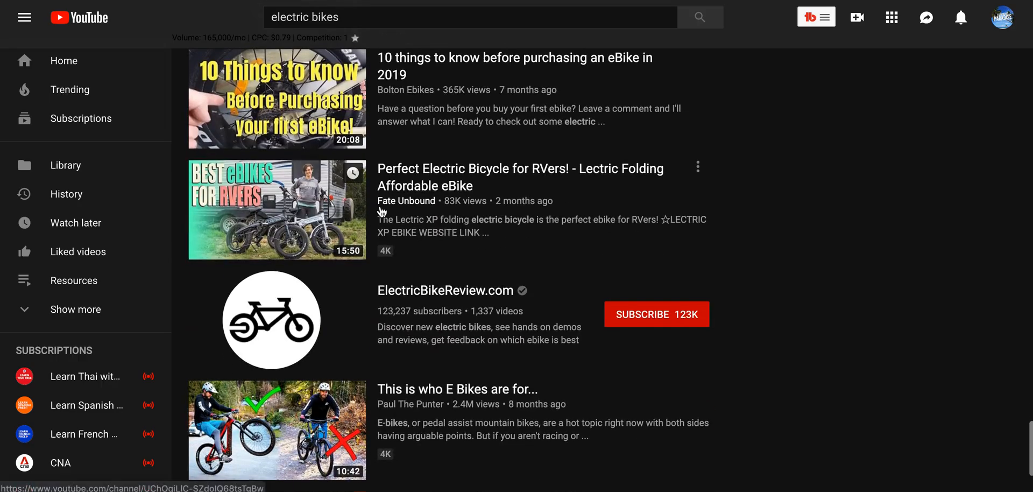
pyautogui.scroll(-3, 382, 211)
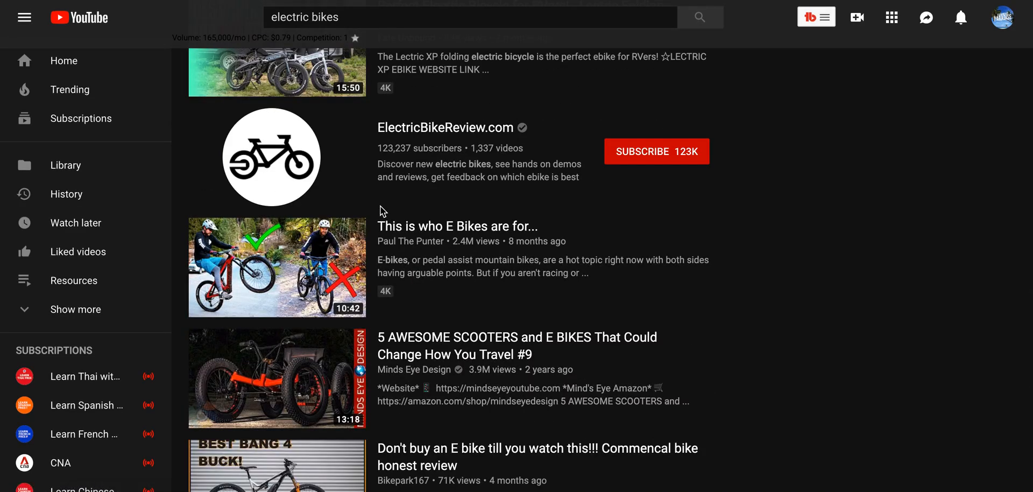
pyautogui.scroll(-10, 431, 164)
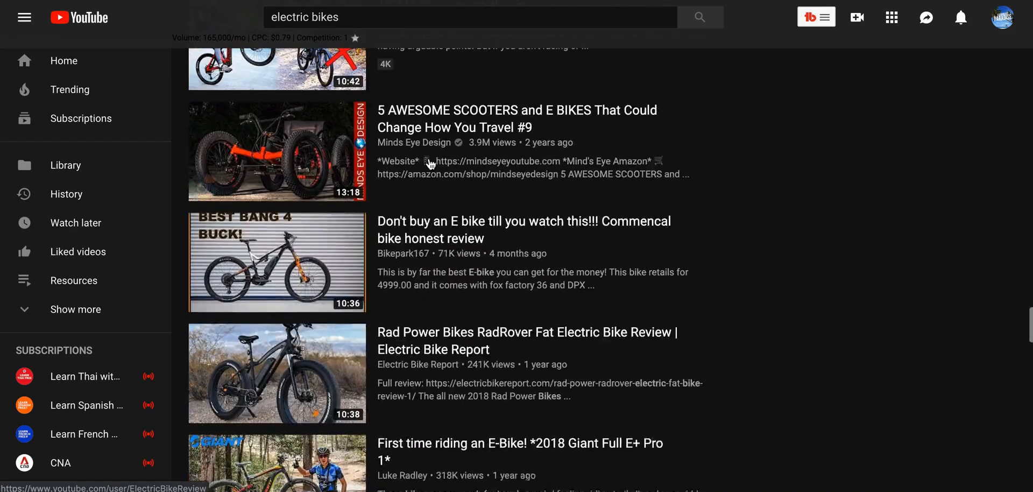
pyautogui.scroll(1, 431, 164)
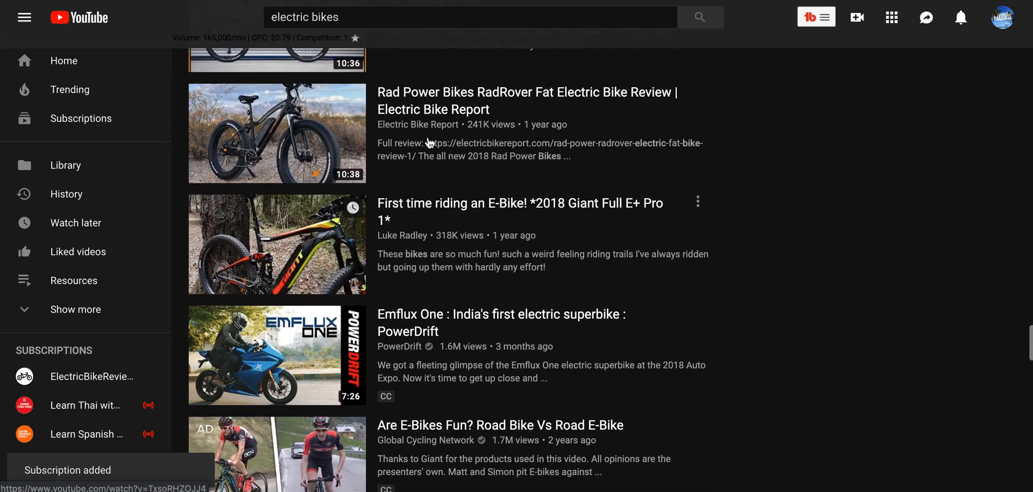
pyautogui.rightClick(417, 125)
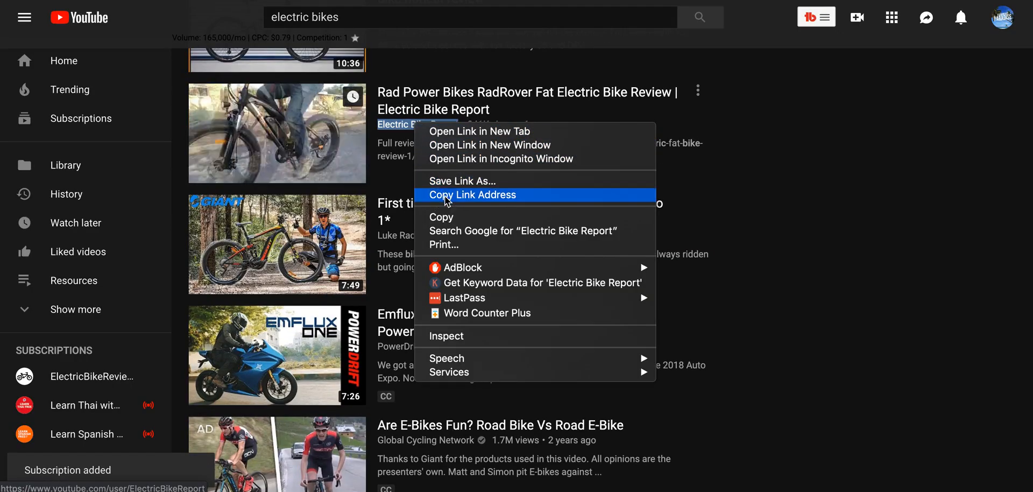
pyautogui.click(469, 194)
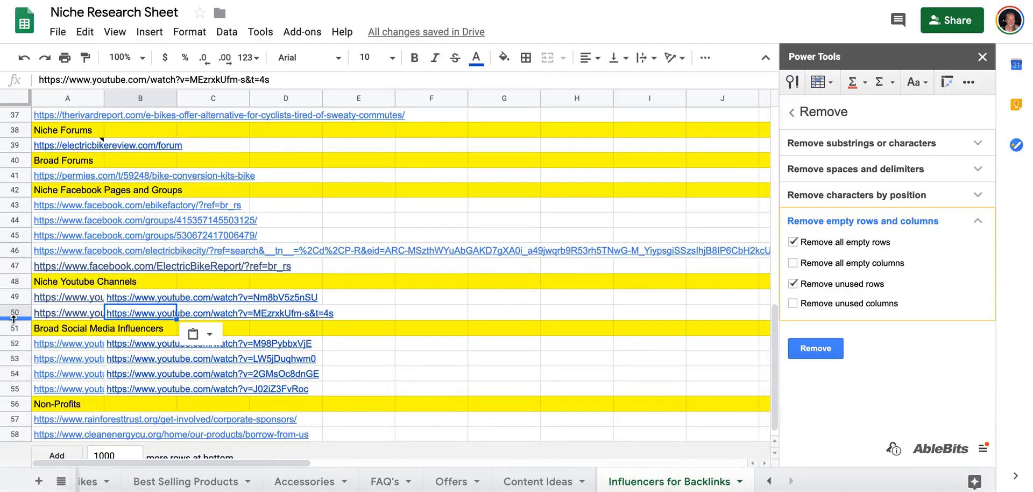
# Insert a row below row 50 of the research sheet and paste the Electric Bike Report channel link into cell A51.
pyautogui.click(14, 313)
pyautogui.rightClick(16, 311)
pyautogui.click(121, 179)
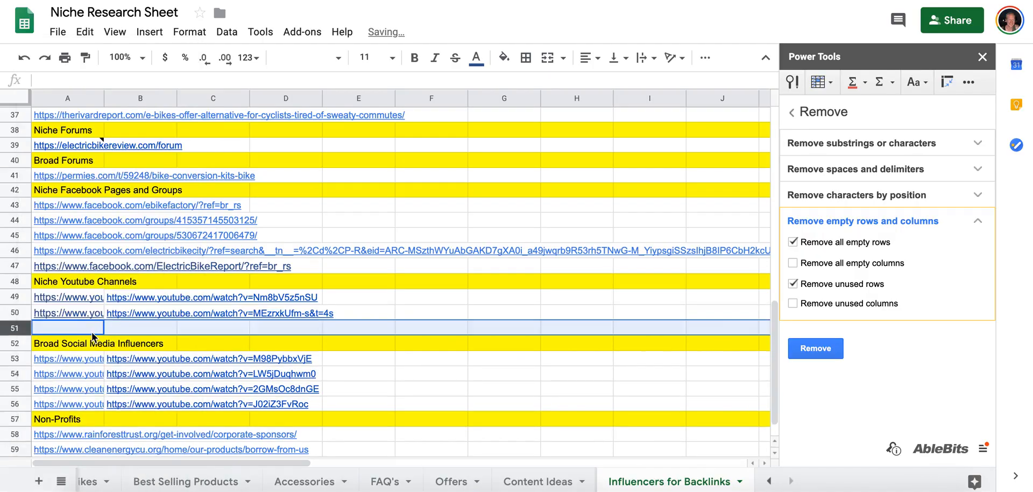
pyautogui.hotkey('ctrl', 'v')
pyautogui.press('Tab')
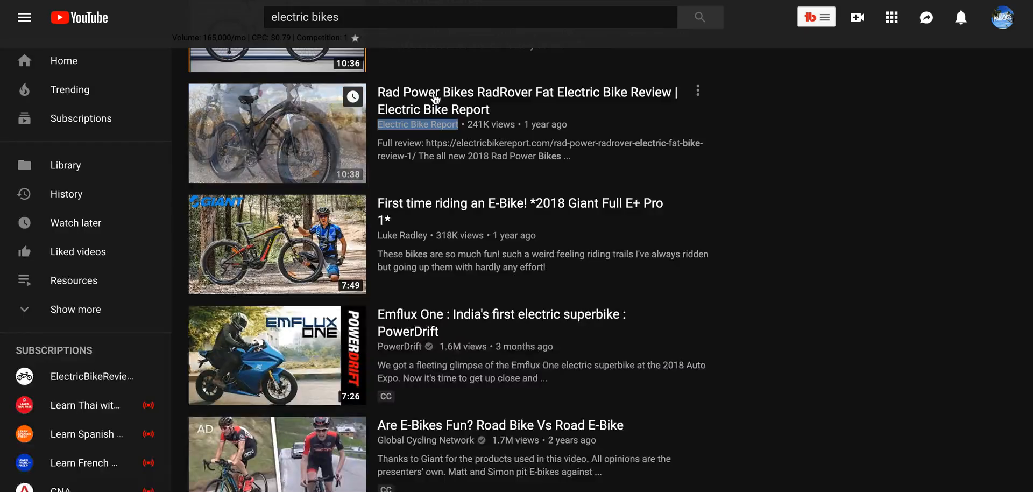
# Copy the link of the "Rad Power Bikes RadRover Fat Electric Bike Review" video into cell B51, beside its channel link.
pyautogui.rightClick(441, 96)
pyautogui.click(484, 164)
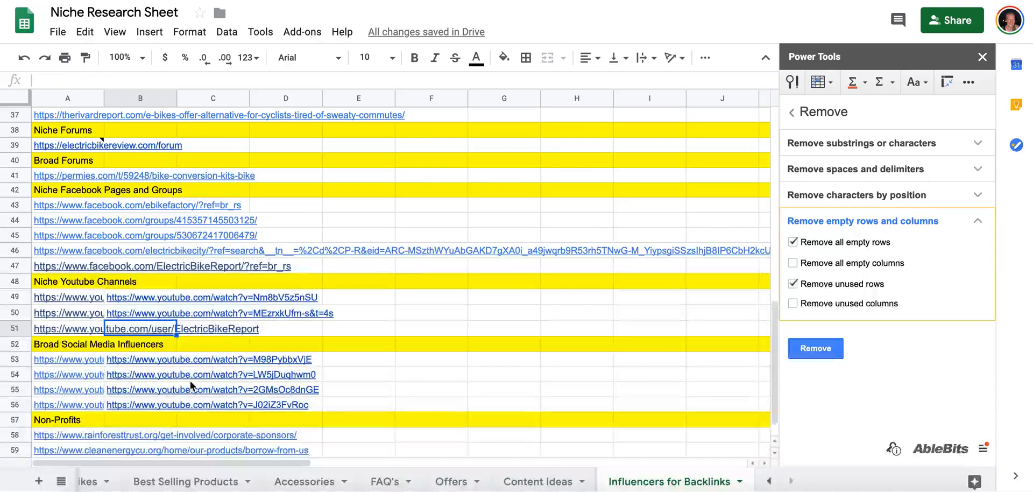
pyautogui.hotkey('ctrl', 'v')
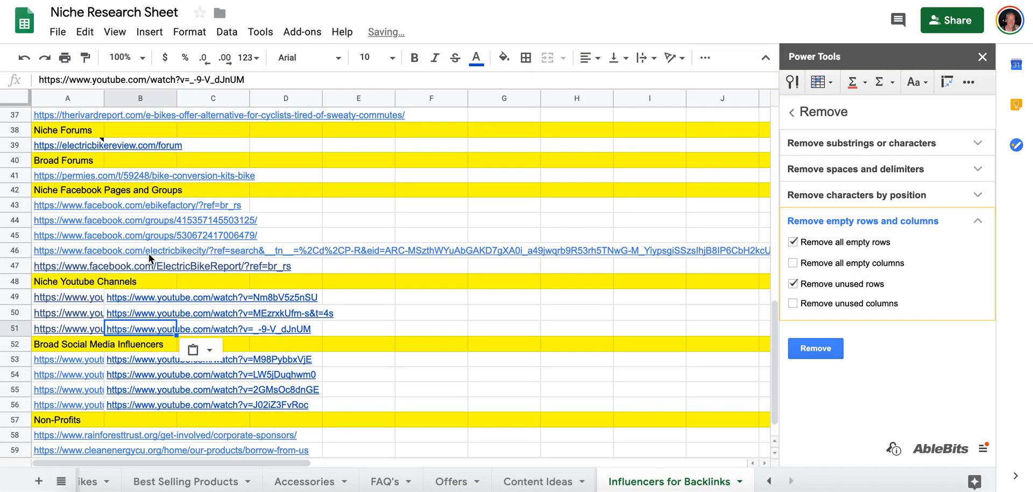
# Review the Influencers for Backlinks list from its start, then look through the Electric Bikes, Best Selling Products, Offers and Content Ideas sheets.
pyautogui.scroll(6, 149, 253)
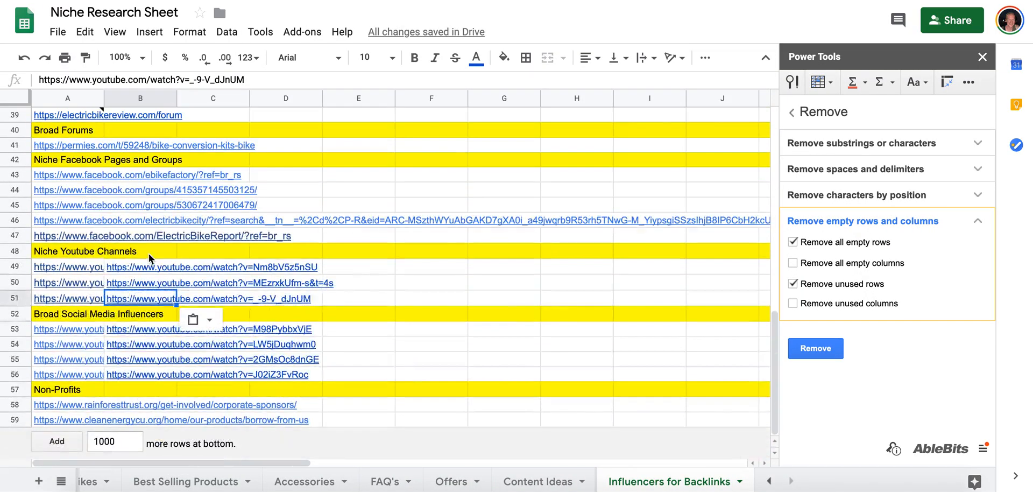
pyautogui.scroll(12, 110, 218)
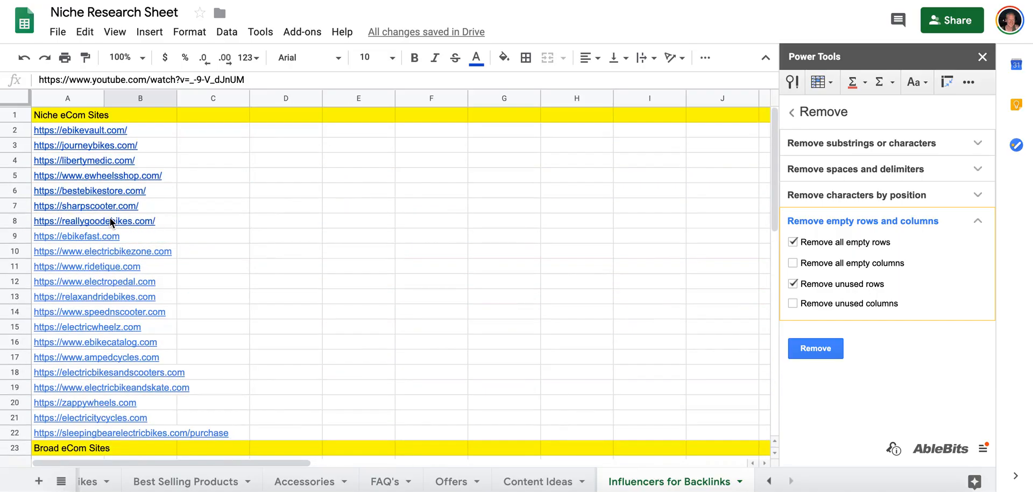
pyautogui.hscroll(-2, 326, 488)
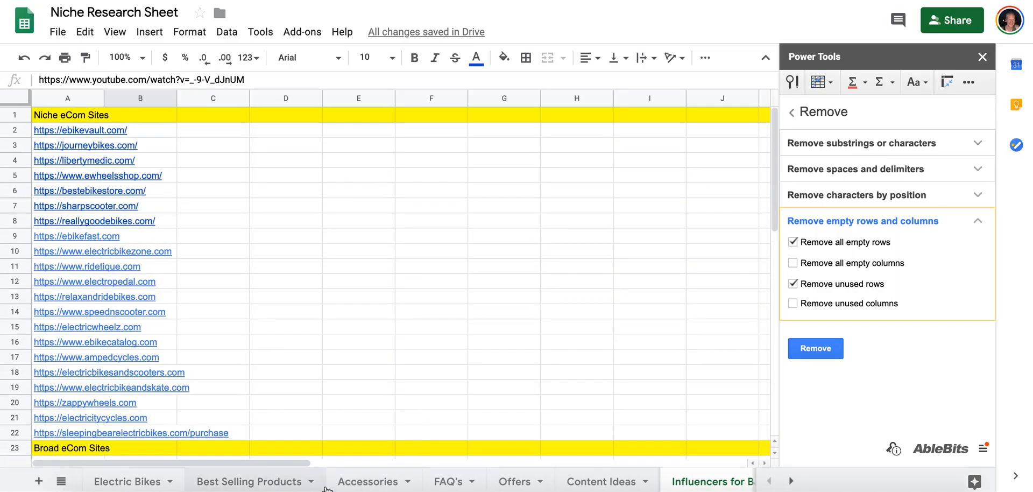
pyautogui.click(129, 484)
pyautogui.click(251, 480)
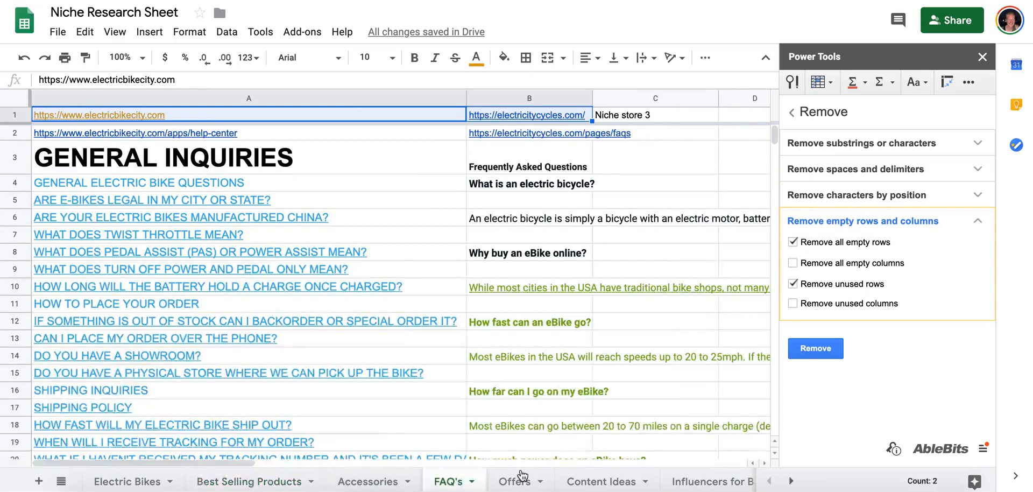
pyautogui.click(520, 477)
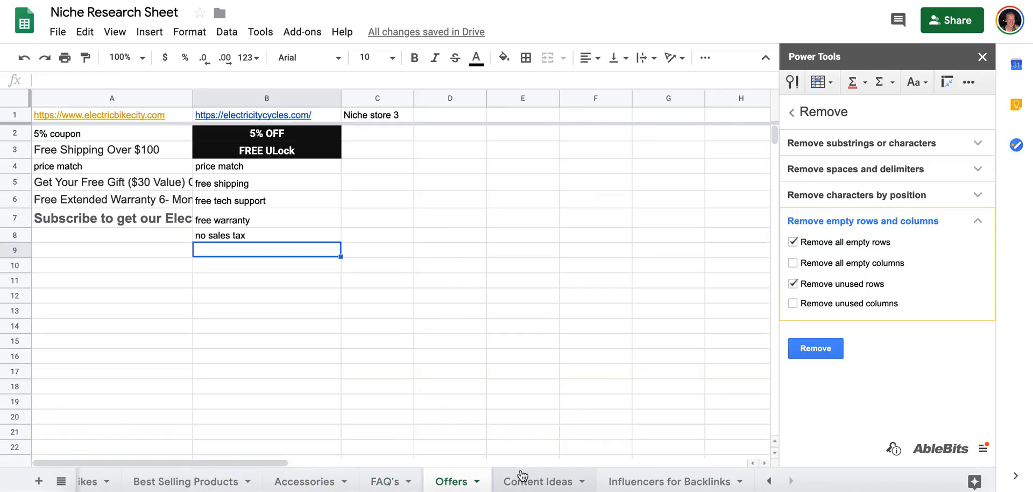
pyautogui.click(522, 475)
pyautogui.click(667, 479)
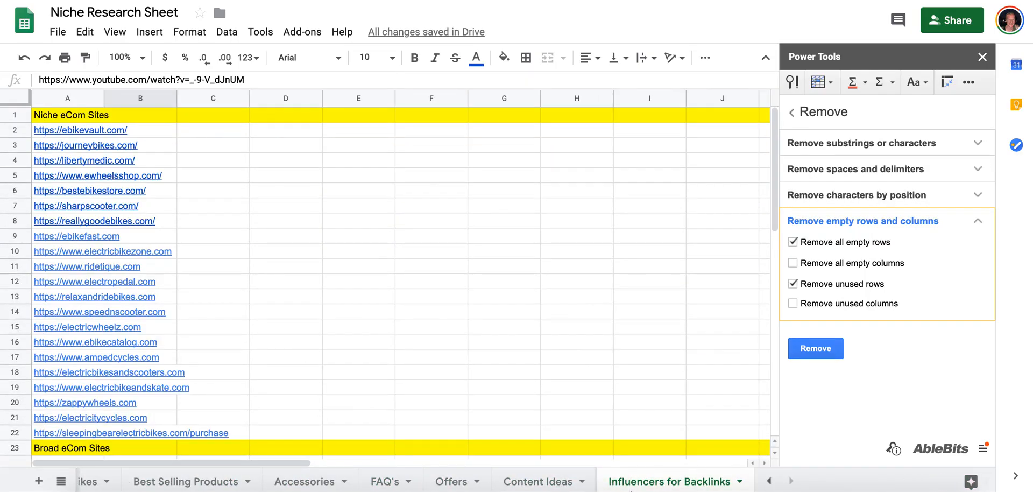